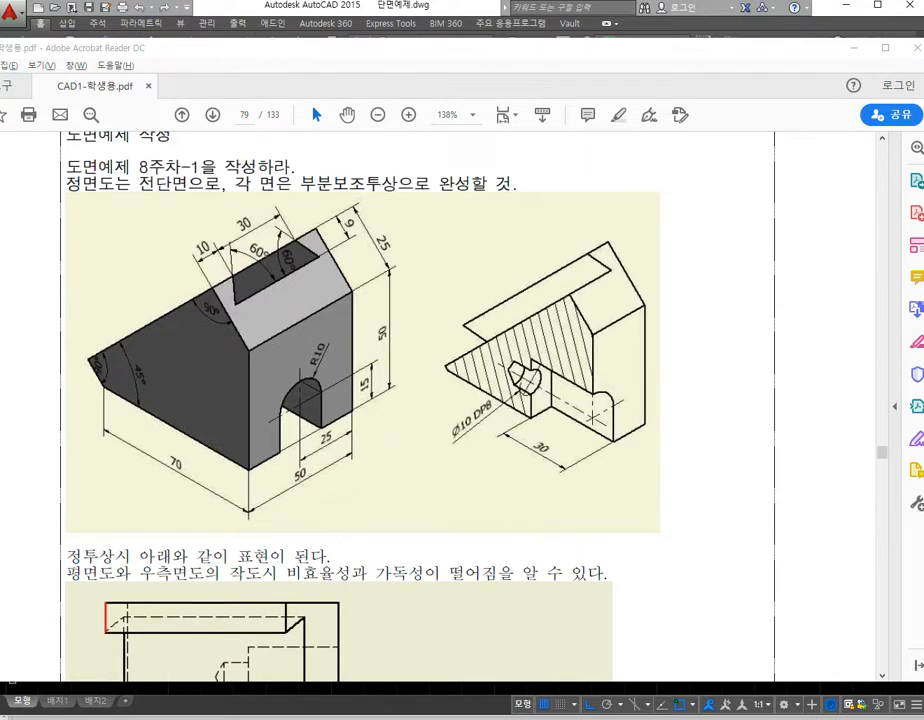
Step: Switch to the 단면예제.dwg drawing in AutoCAD and turn off ortho mode for free-angle distance picking
{"action": "mouse_move", "coordinate": [323, 715]}
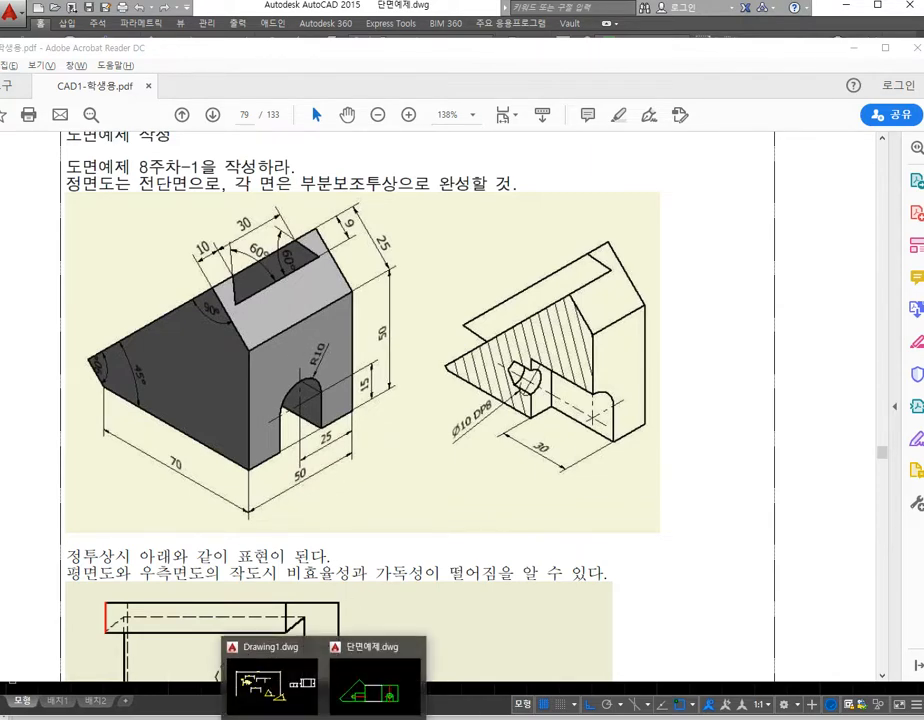
{"action": "left_click", "coordinate": [367, 705]}
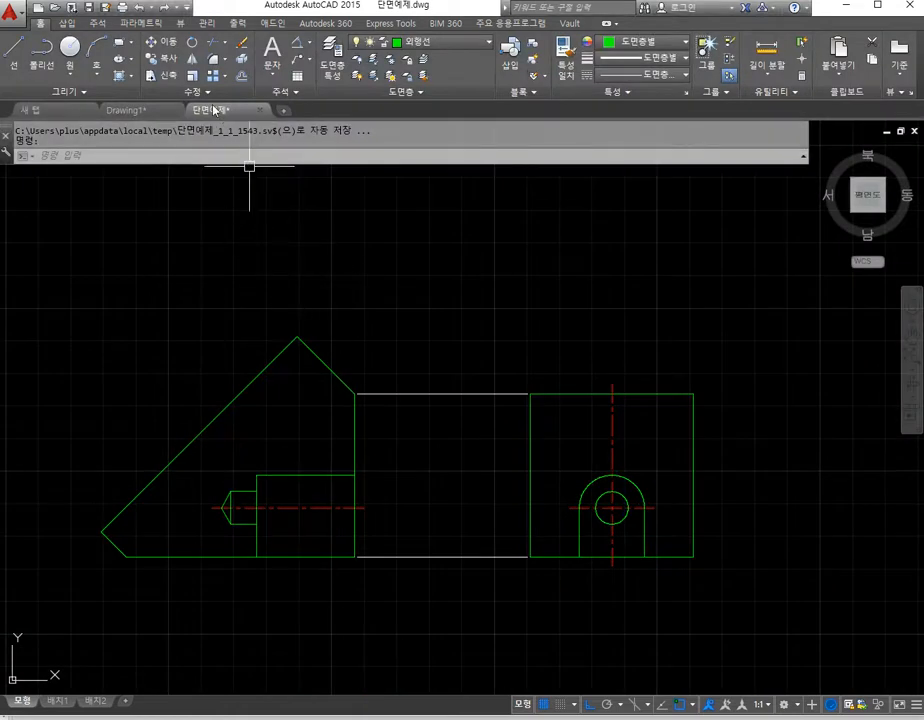
{"action": "left_click", "coordinate": [240, 77]}
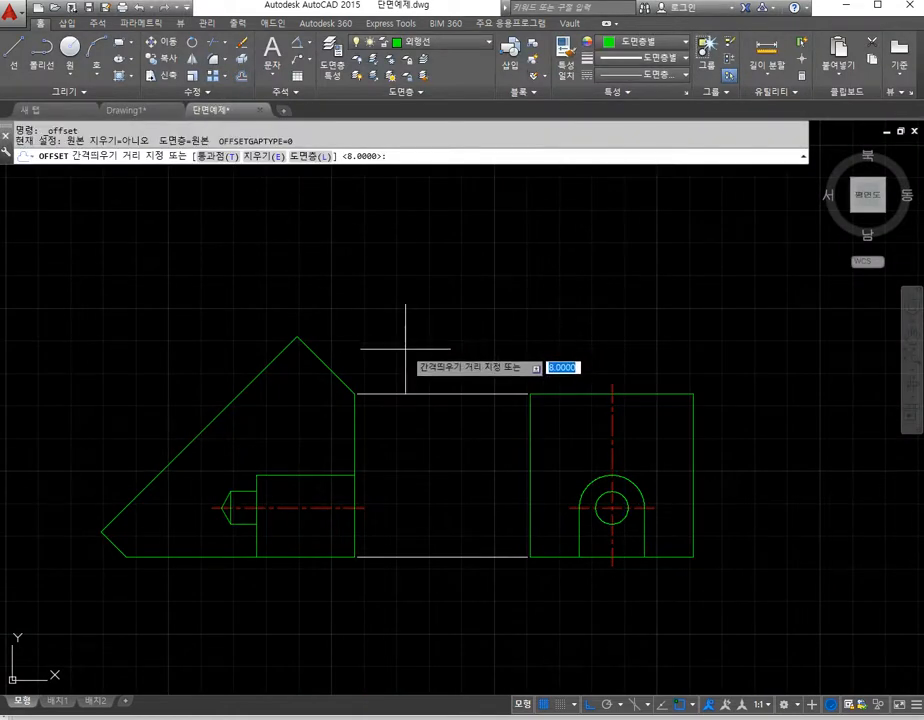
{"action": "left_click", "coordinate": [396, 358]}
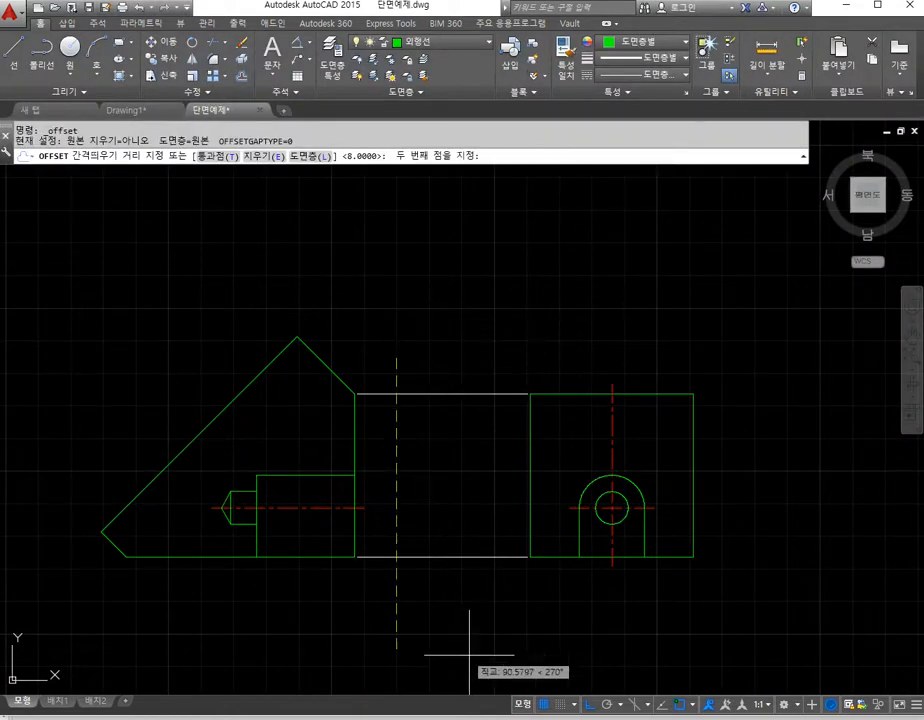
{"action": "left_click", "coordinate": [590, 707]}
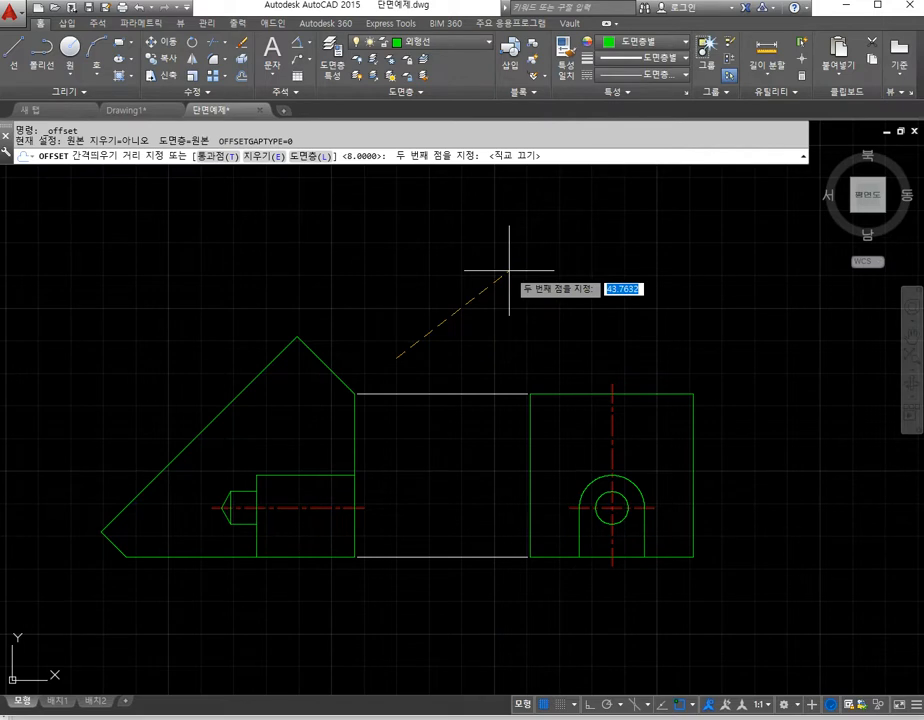
{"action": "key", "text": "Escape"}
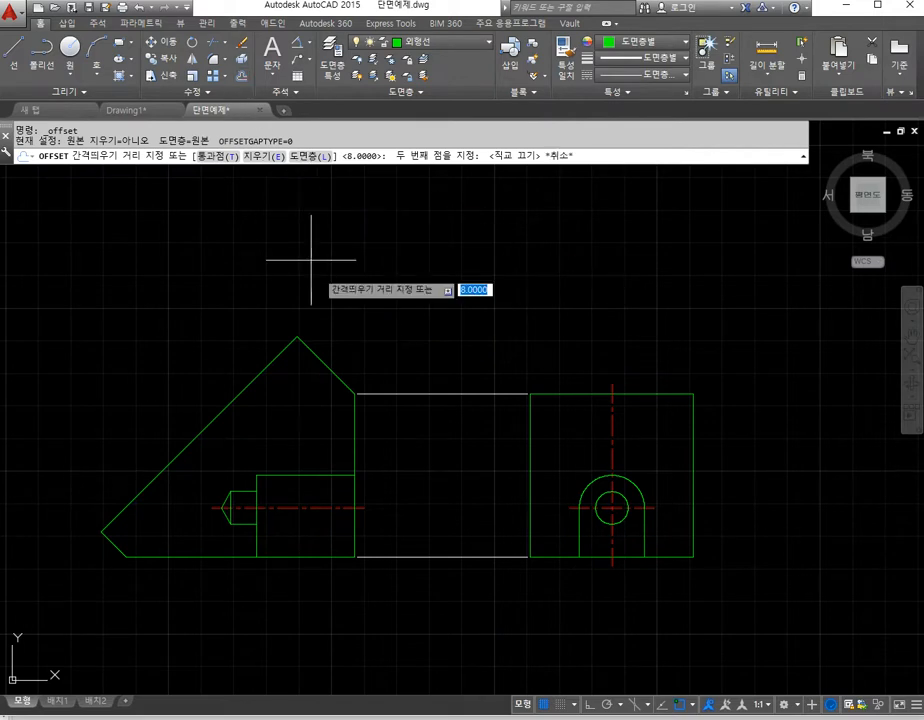
Step: Offset the front view's short slanted edge outward to the upper right by a picked distance of about 45 mm
{"action": "left_click", "coordinate": [356, 393]}
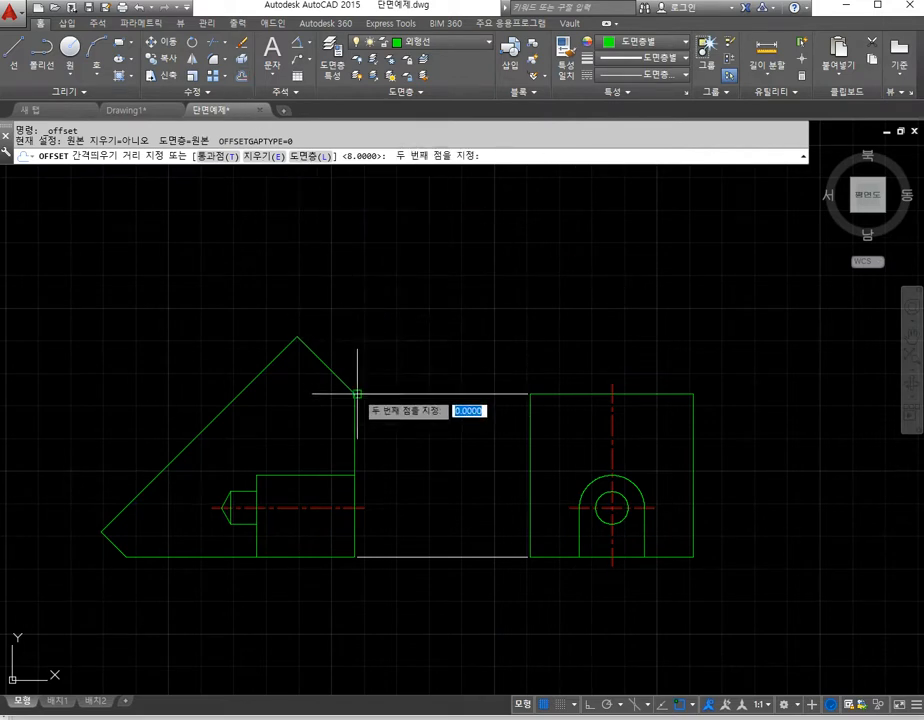
{"action": "left_click", "coordinate": [474, 305]}
{"action": "left_click", "coordinate": [336, 376]}
{"action": "left_click", "coordinate": [439, 317]}
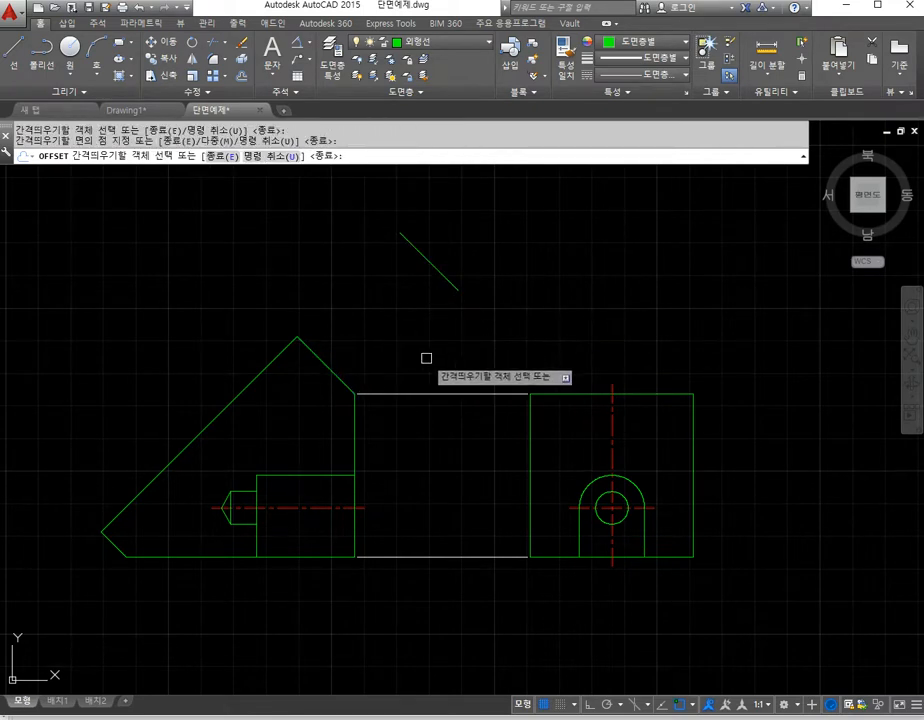
{"action": "middle_click_drag", "start_coordinate": [425, 357], "coordinate": [415, 375]}
Step: Offset the detached slanted line twice toward the upper right by 25 mm each, taking the distance from half the side view's base
{"action": "left_click", "coordinate": [241, 75]}
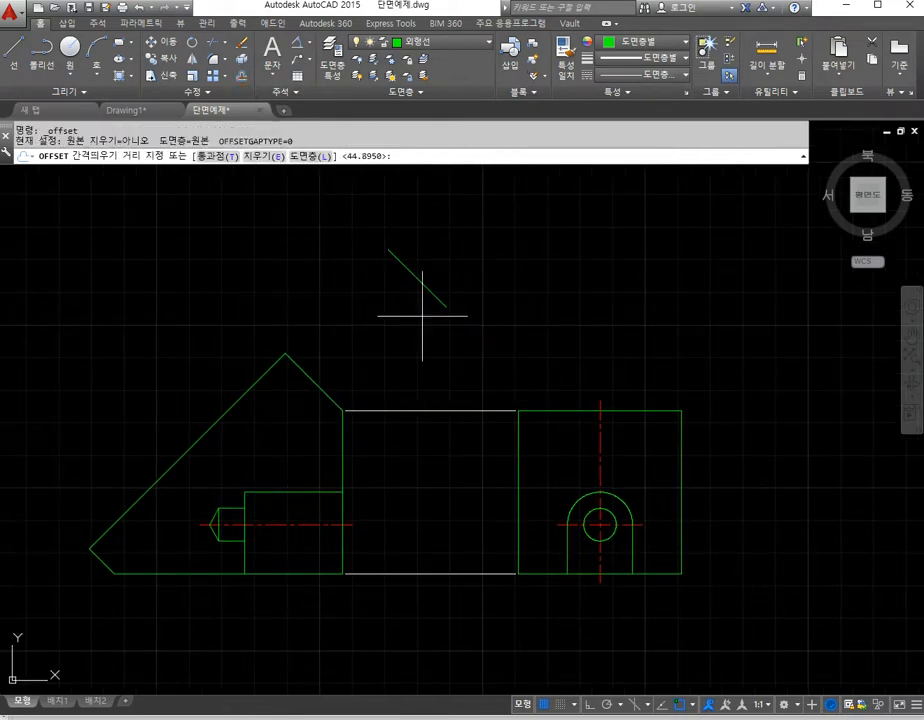
{"action": "scroll", "coordinate": [534, 556], "scroll_direction": "up", "scroll_amount": 4}
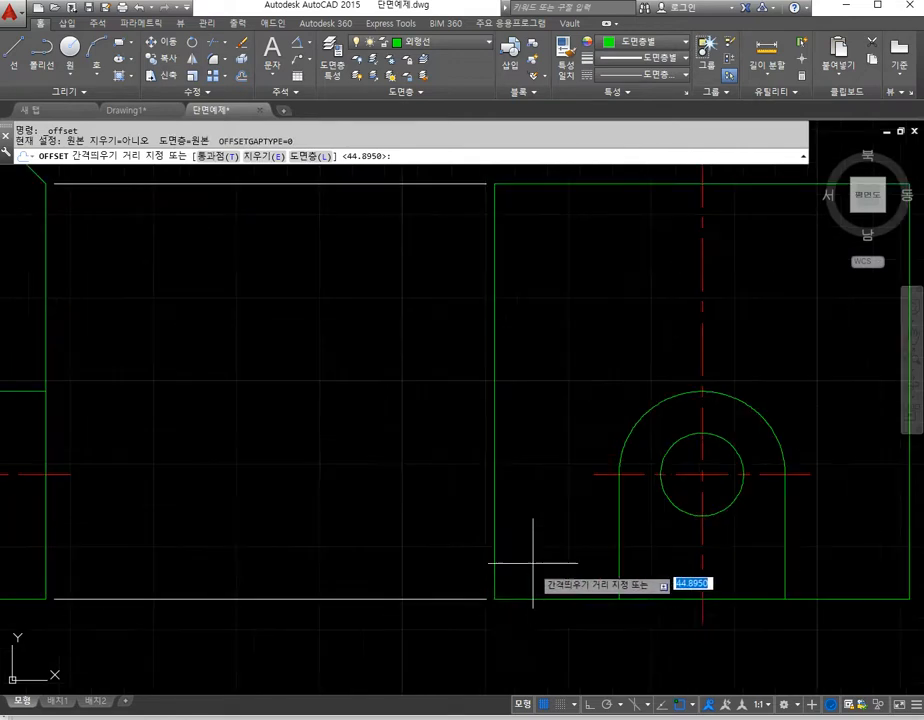
{"action": "left_click", "coordinate": [494, 599]}
{"action": "left_click", "coordinate": [690, 595]}
{"action": "scroll", "coordinate": [693, 595], "scroll_direction": "down", "scroll_amount": 4}
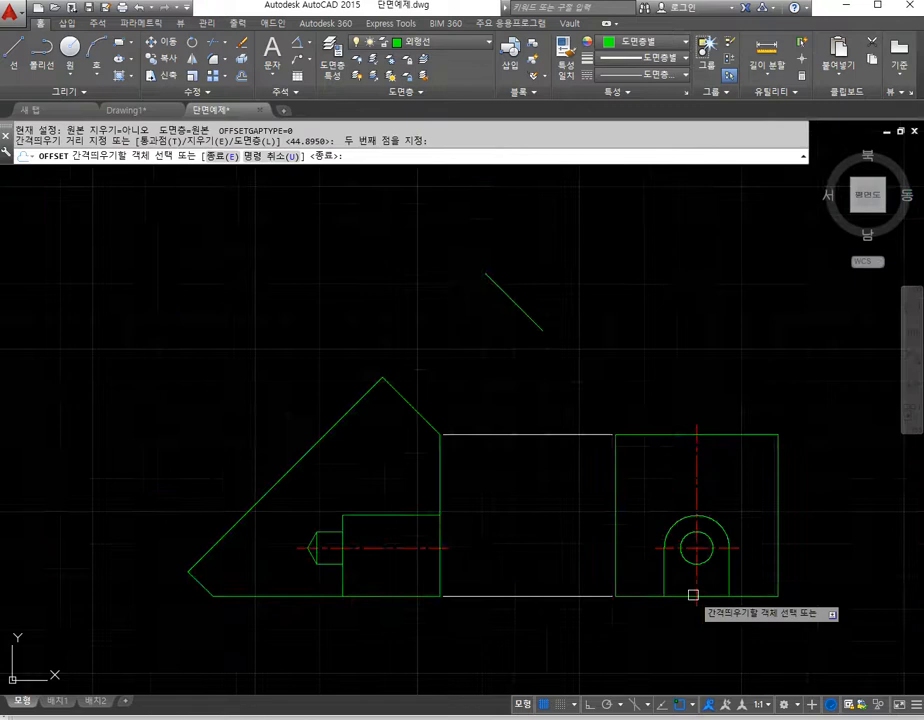
{"action": "left_click", "coordinate": [536, 323]}
{"action": "left_click", "coordinate": [553, 264]}
{"action": "left_click", "coordinate": [580, 254]}
{"action": "left_click", "coordinate": [626, 289]}
{"action": "middle_click_drag", "start_coordinate": [626, 289], "coordinate": [617, 318]}
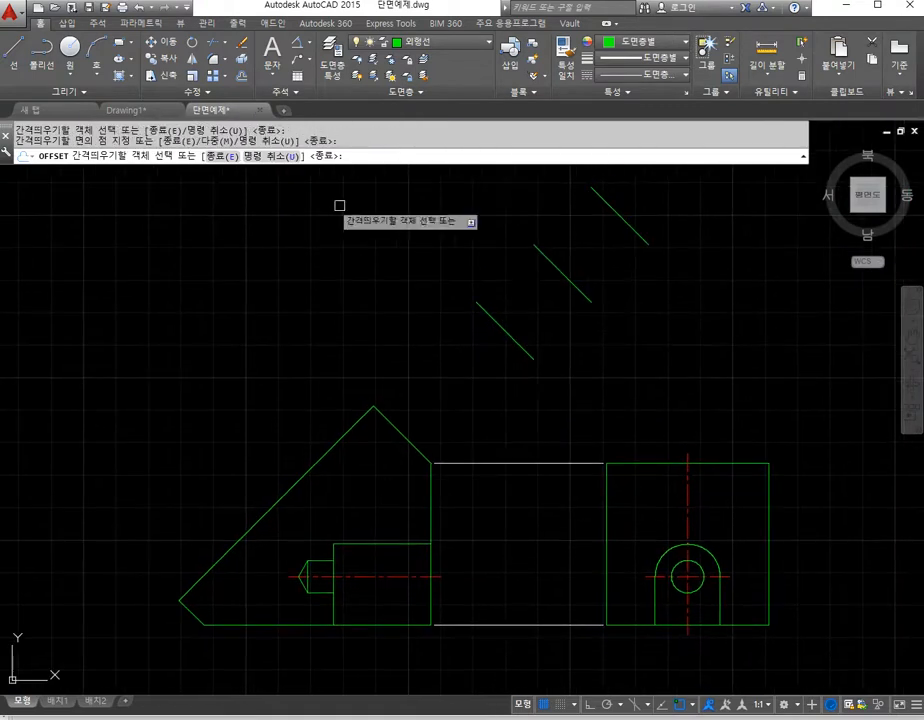
Step: Draw two lines joining the outer slanted lines' corresponding ends to close the auxiliary view's rectangle
{"action": "left_click", "coordinate": [14, 48]}
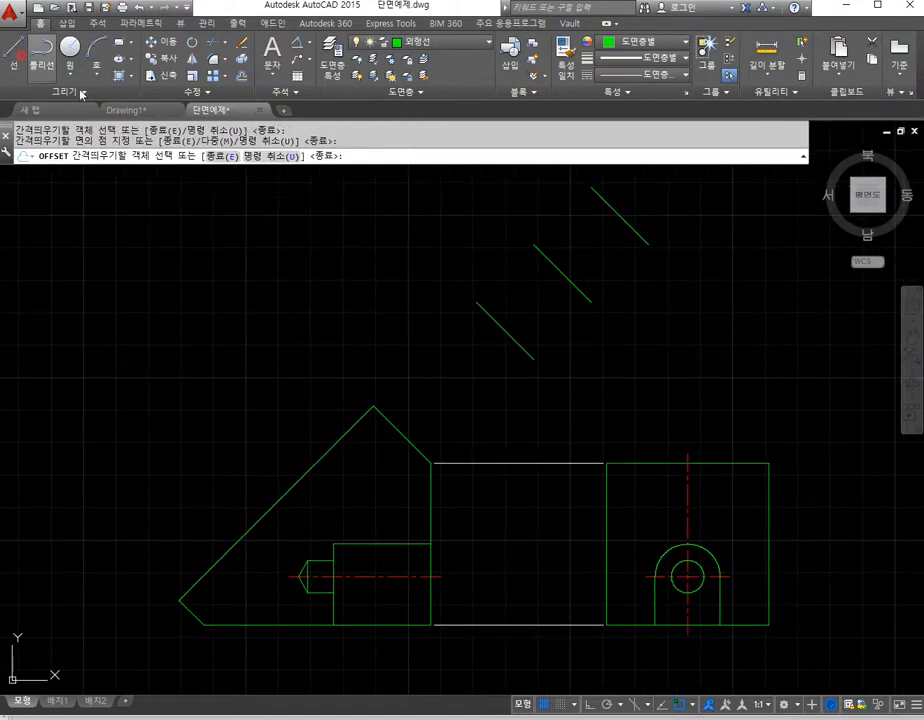
{"action": "left_click", "coordinate": [534, 357]}
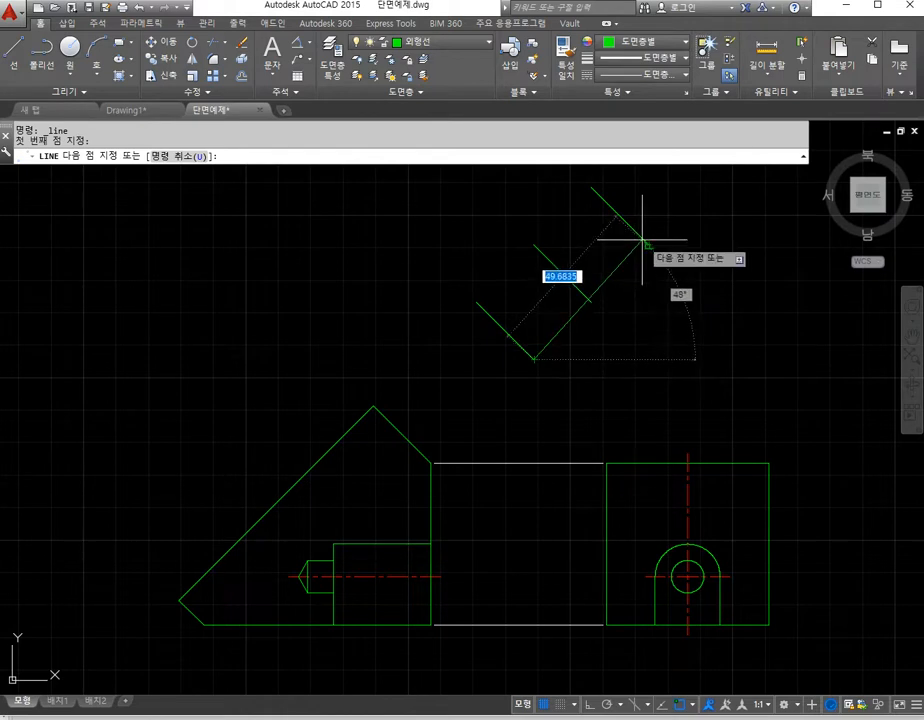
{"action": "left_click", "coordinate": [647, 248]}
{"action": "key", "text": "Return"}
{"action": "key", "text": "Return"}
{"action": "left_click", "coordinate": [591, 187]}
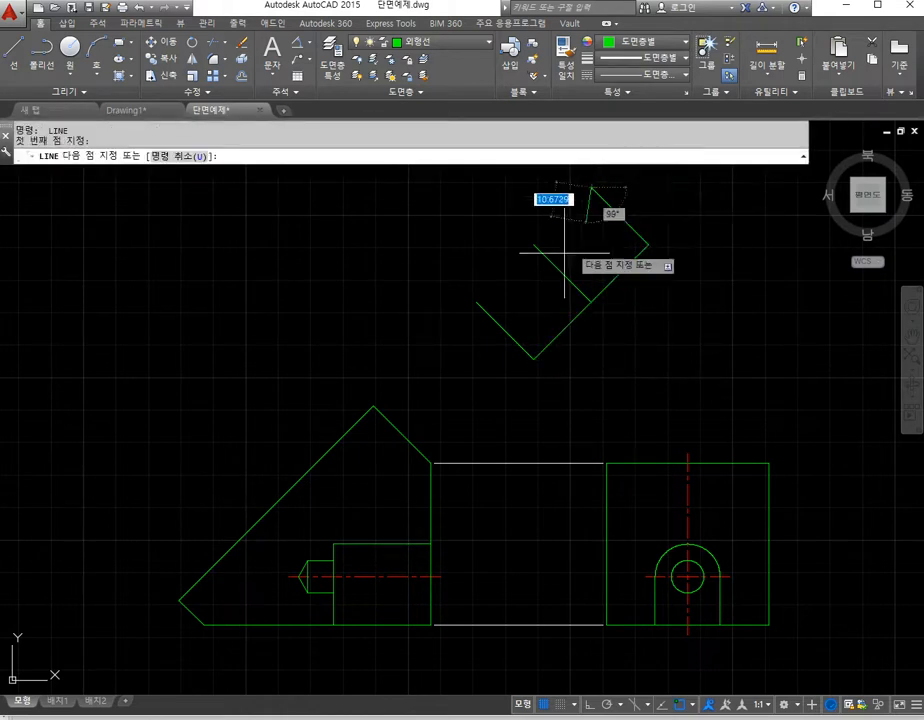
{"action": "left_click", "coordinate": [478, 301]}
{"action": "key", "text": "Return"}
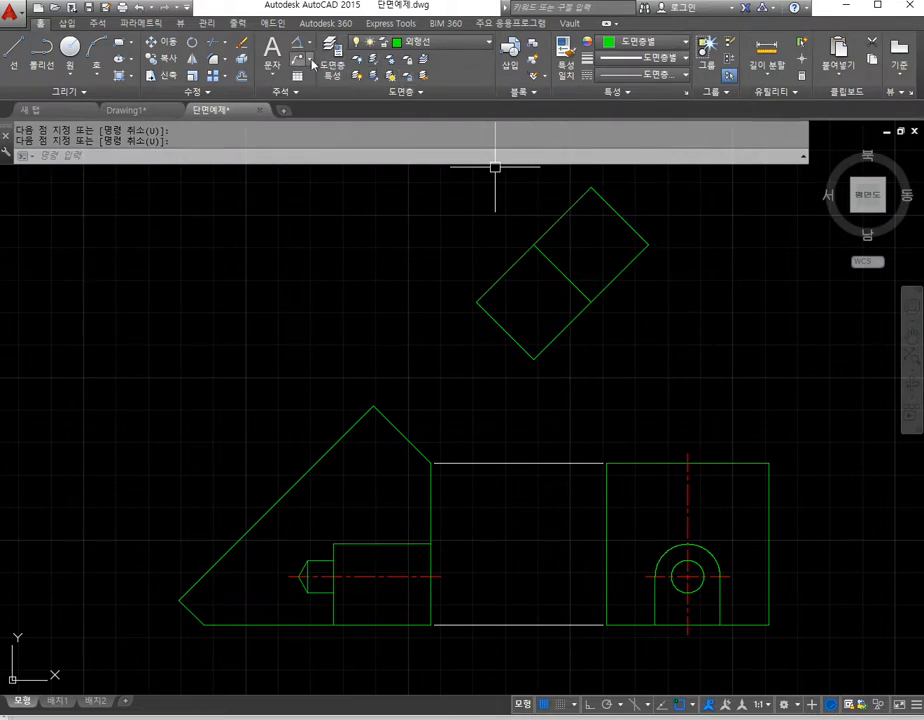
Step: Match the side view's vertical centreline properties onto the middle slanted line of the auxiliary view
{"action": "left_click", "coordinate": [563, 56]}
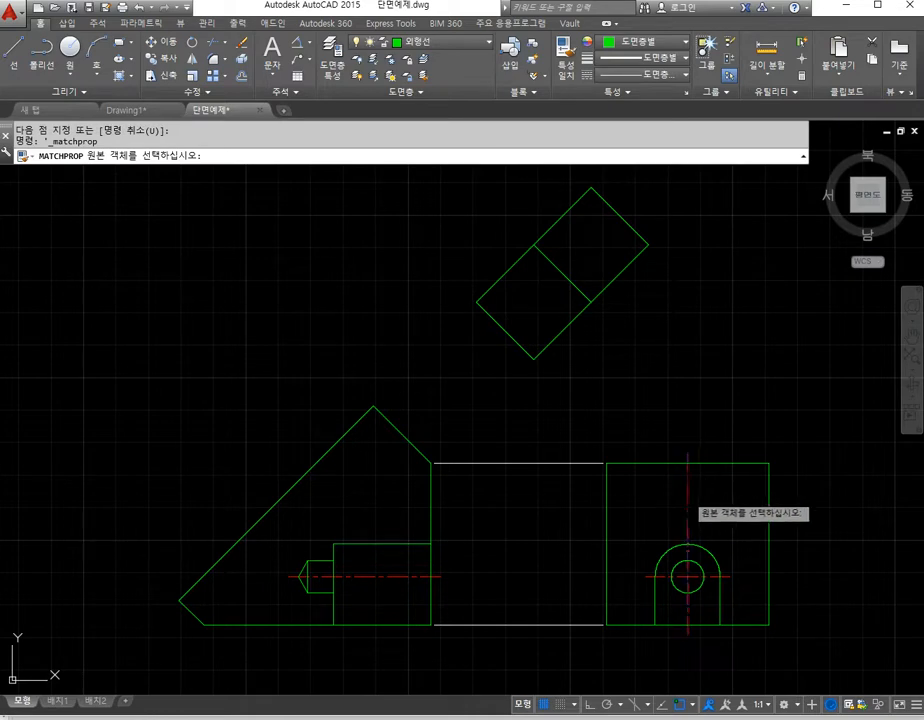
{"action": "left_click", "coordinate": [687, 480]}
{"action": "key", "text": "Return"}
{"action": "middle_click_drag", "start_coordinate": [545, 355], "coordinate": [541, 380]}
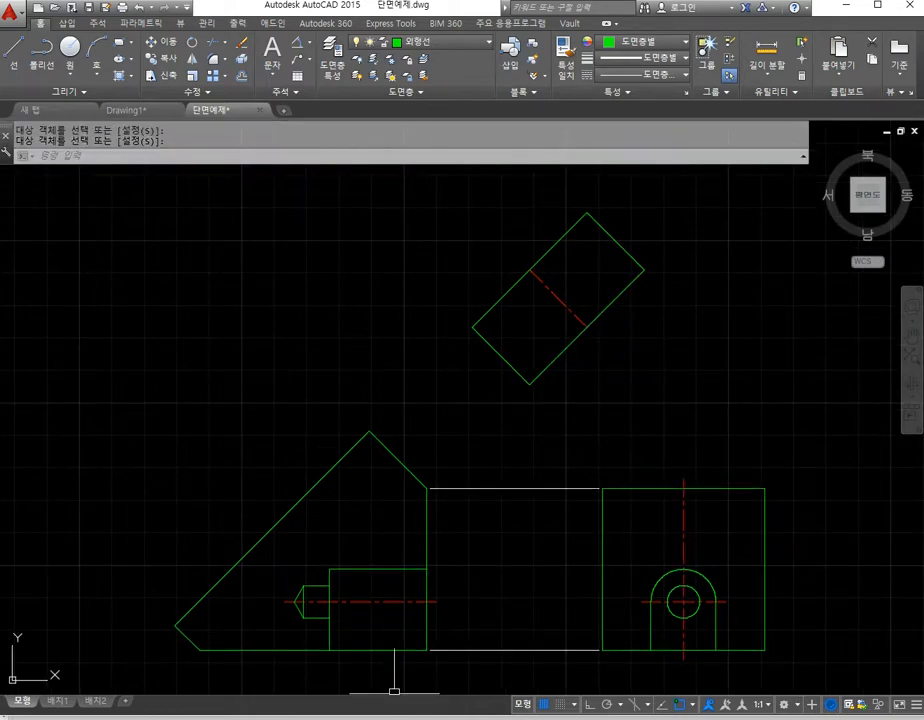
Step: Check the slot depth in the PDF exercise, and offset the auxiliary view's upper-left long edge 9 mm inward in AutoCAD
{"action": "key", "text": "alt+Tab"}
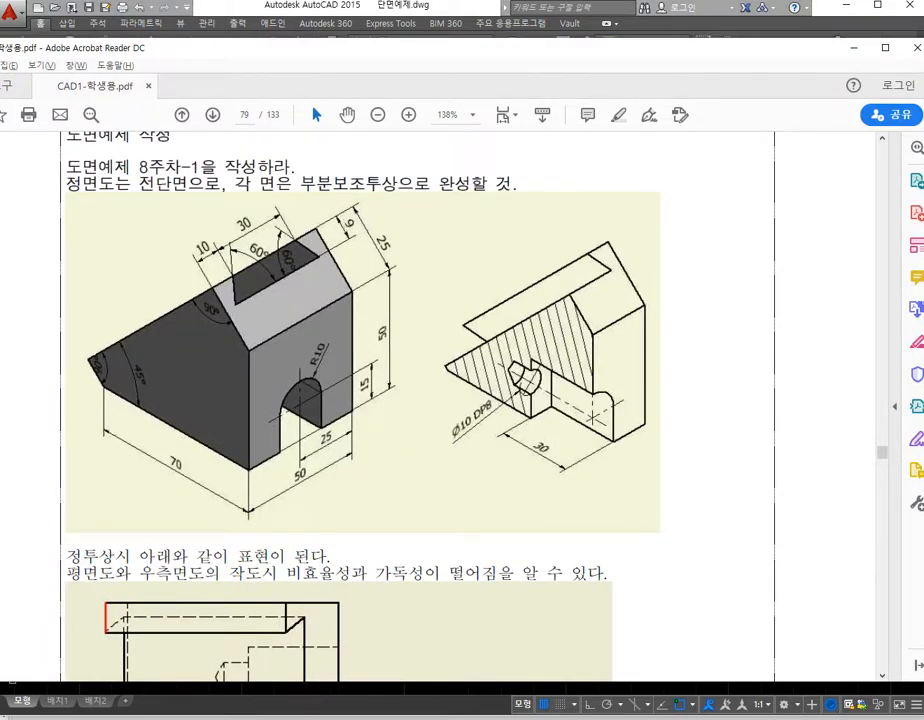
{"action": "mouse_move", "coordinate": [324, 719]}
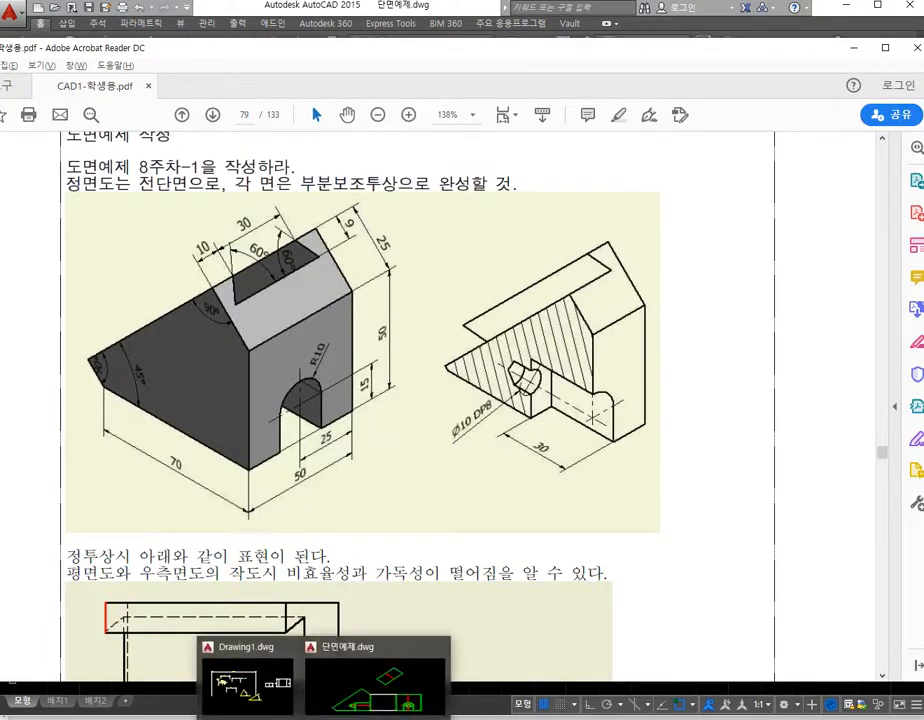
{"action": "left_click", "coordinate": [331, 710]}
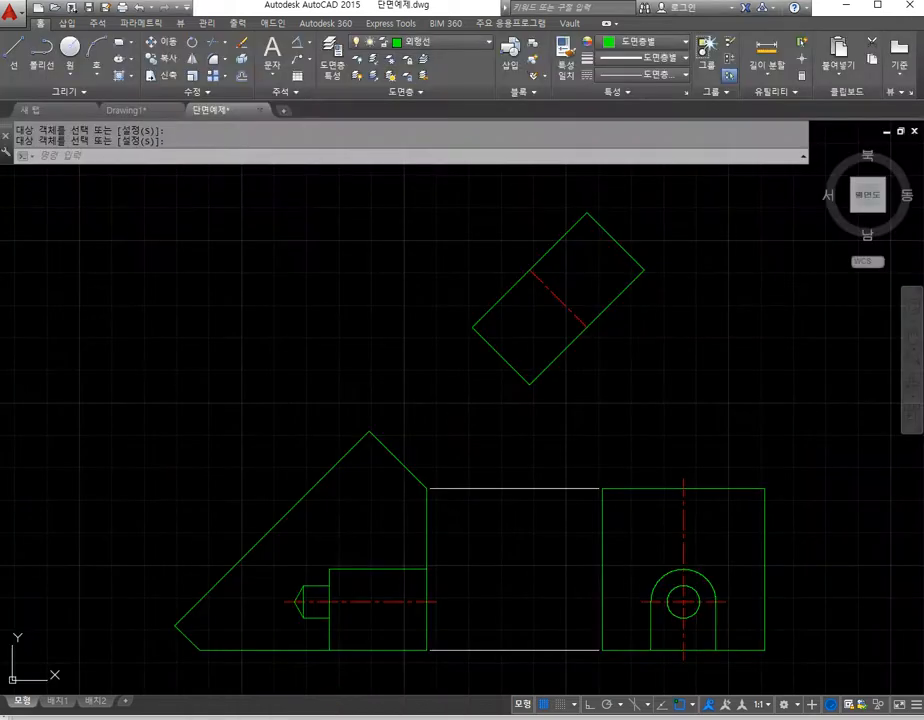
{"action": "left_click", "coordinate": [241, 79]}
{"action": "type", "text": "9"}
{"action": "key", "text": "Return"}
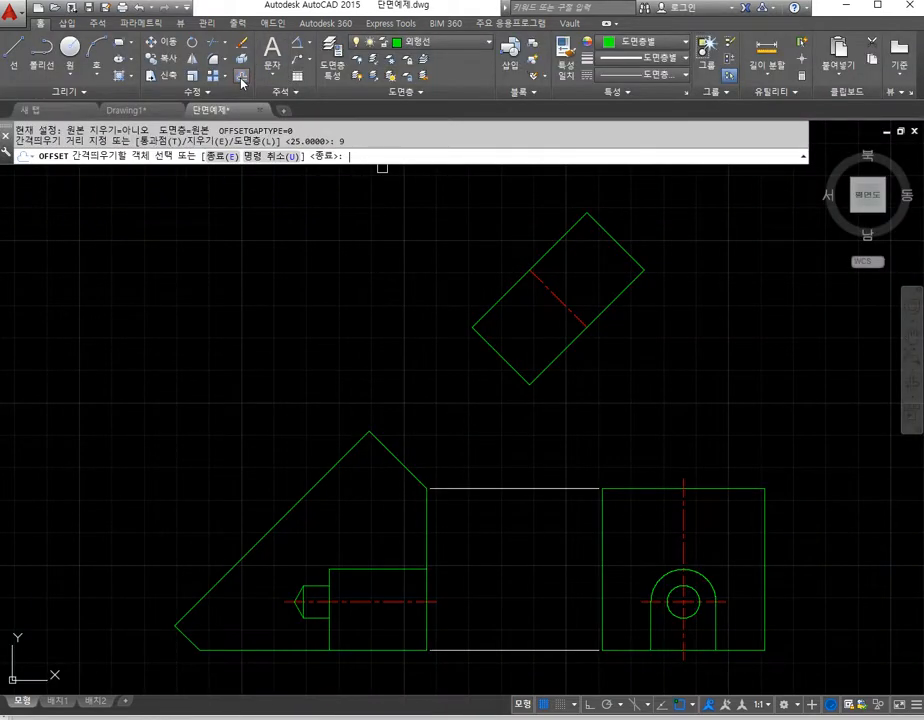
{"action": "left_click", "coordinate": [502, 297]}
{"action": "left_click", "coordinate": [516, 299]}
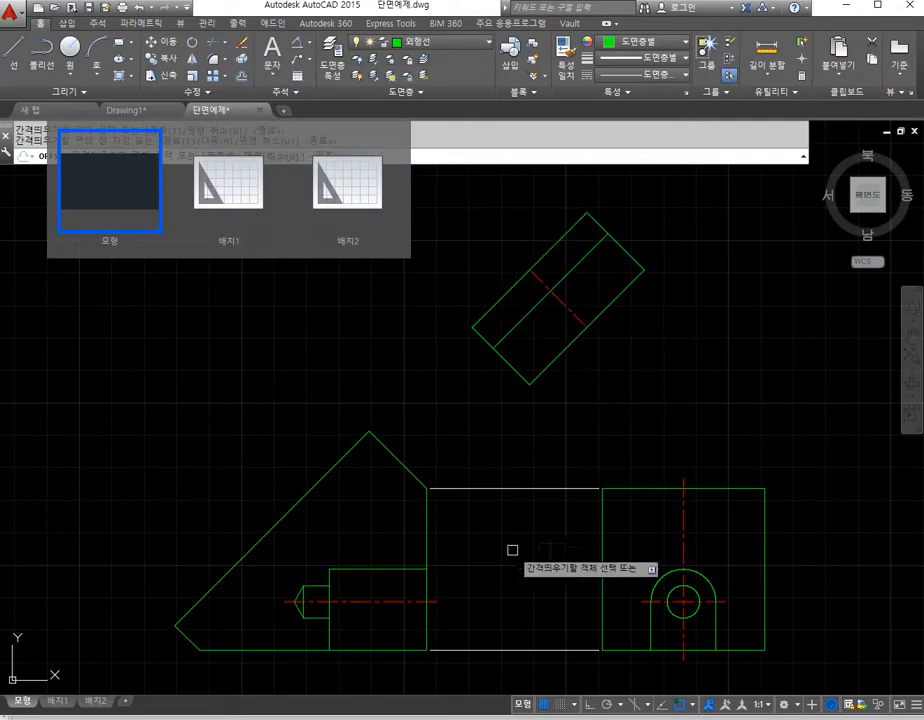
Step: Check the slot's end spacing in the PDF exercise, and offset the auxiliary view's lower-left short edge 10 mm inward in AutoCAD
{"action": "left_click", "coordinate": [365, 690]}
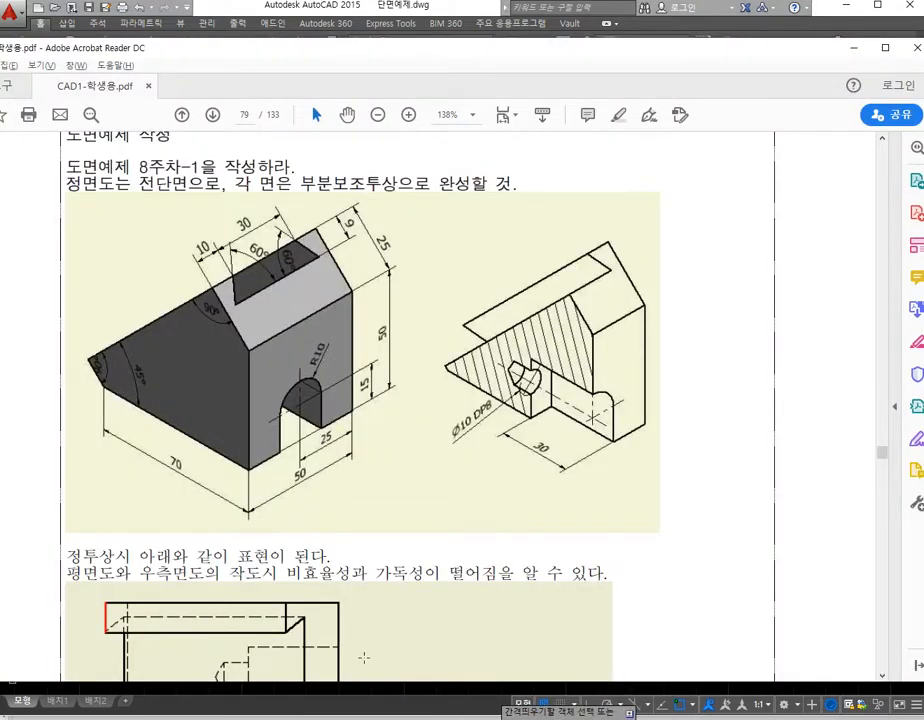
{"action": "left_click", "coordinate": [380, 675]}
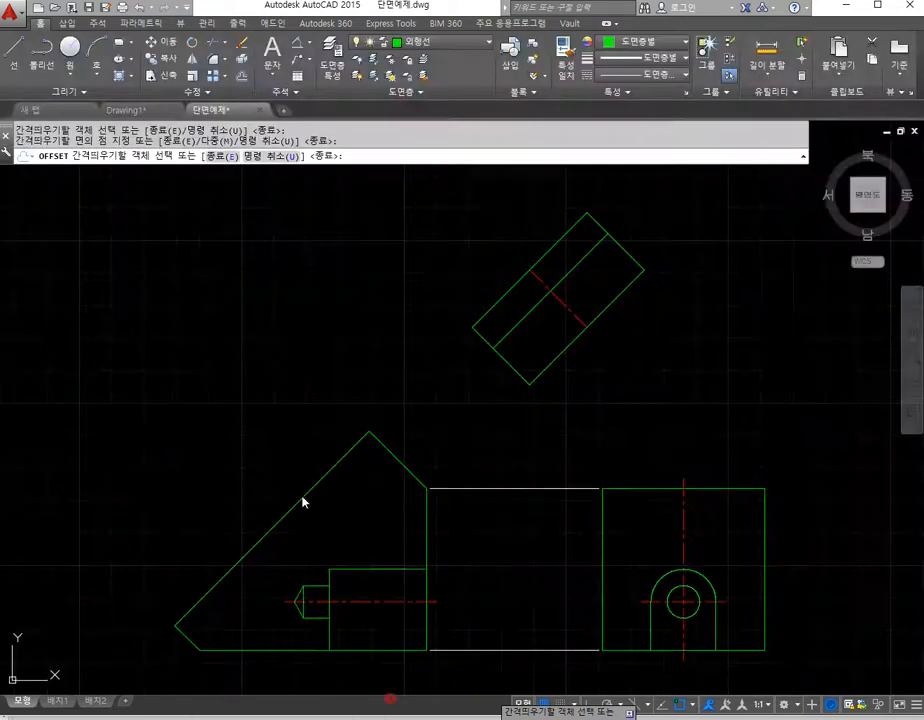
{"action": "left_click", "coordinate": [239, 77]}
{"action": "key", "text": "Return"}
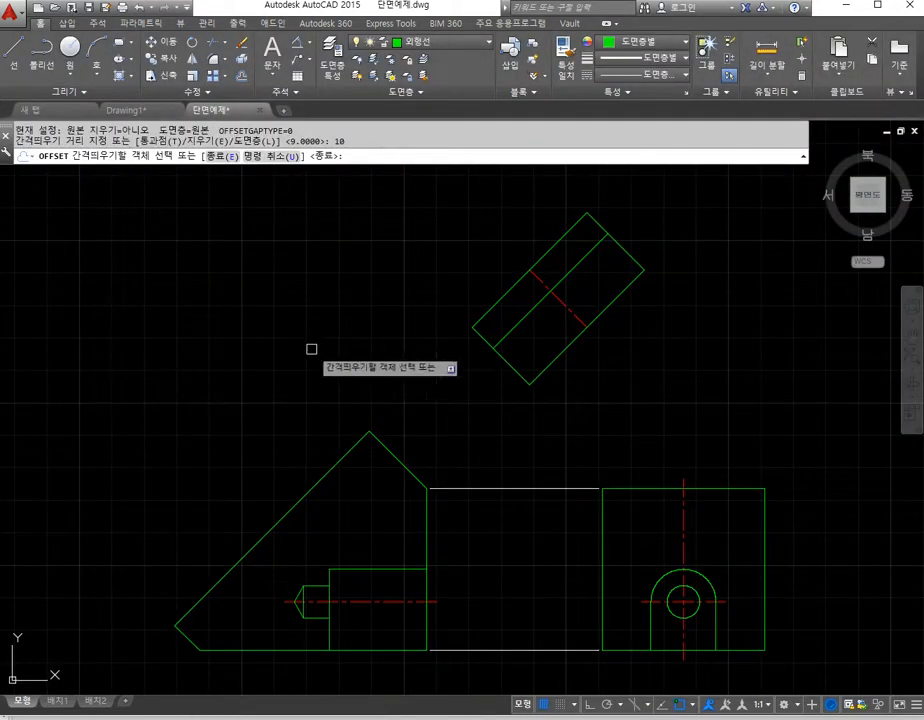
{"action": "left_click", "coordinate": [513, 371]}
{"action": "left_click", "coordinate": [525, 350]}
{"action": "key", "text": "Return"}
Step: Offset the slot's lower-left end line 30 mm toward the upper right to mark its other end
{"action": "key", "text": "Return"}
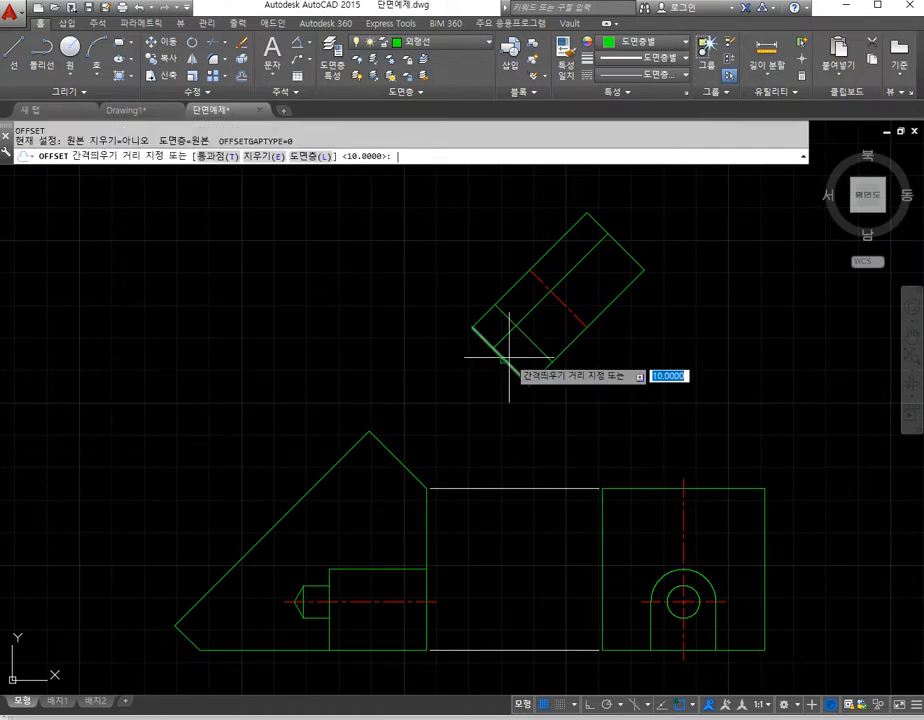
{"action": "type", "text": "30"}
{"action": "key", "text": "Return"}
{"action": "left_click", "coordinate": [546, 350]}
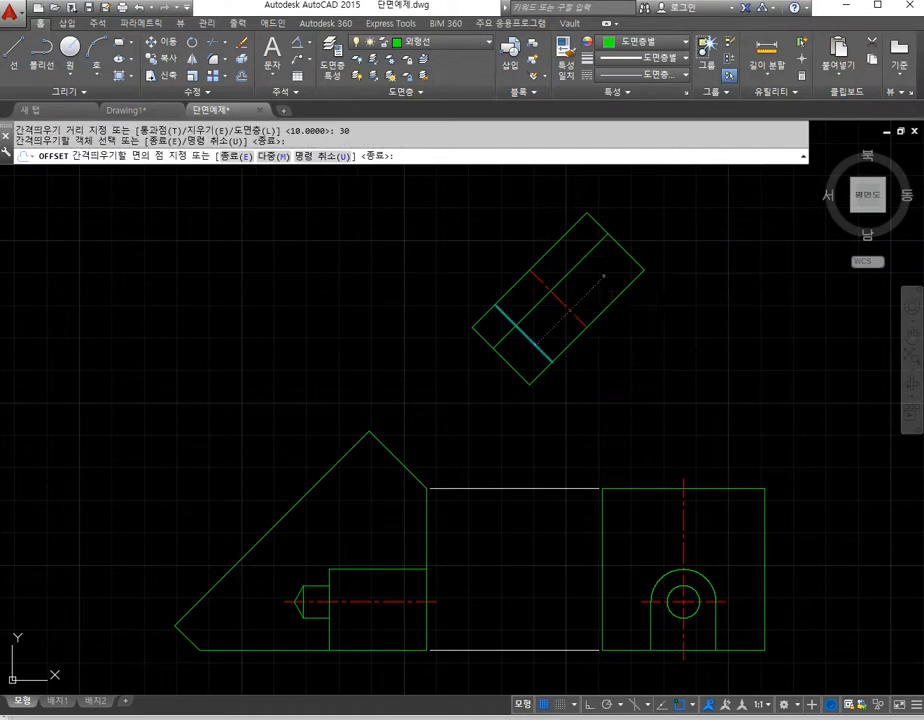
{"action": "left_click", "coordinate": [577, 287]}
{"action": "key", "text": "Escape"}
Step: Trim the line portions extending beyond the slot in the auxiliary view, leaving its rectangular 30 by 9 mm outline
{"action": "scroll", "coordinate": [577, 287], "scroll_direction": "up", "scroll_amount": 2}
{"action": "middle_click_drag", "start_coordinate": [584, 258], "coordinate": [592, 324]}
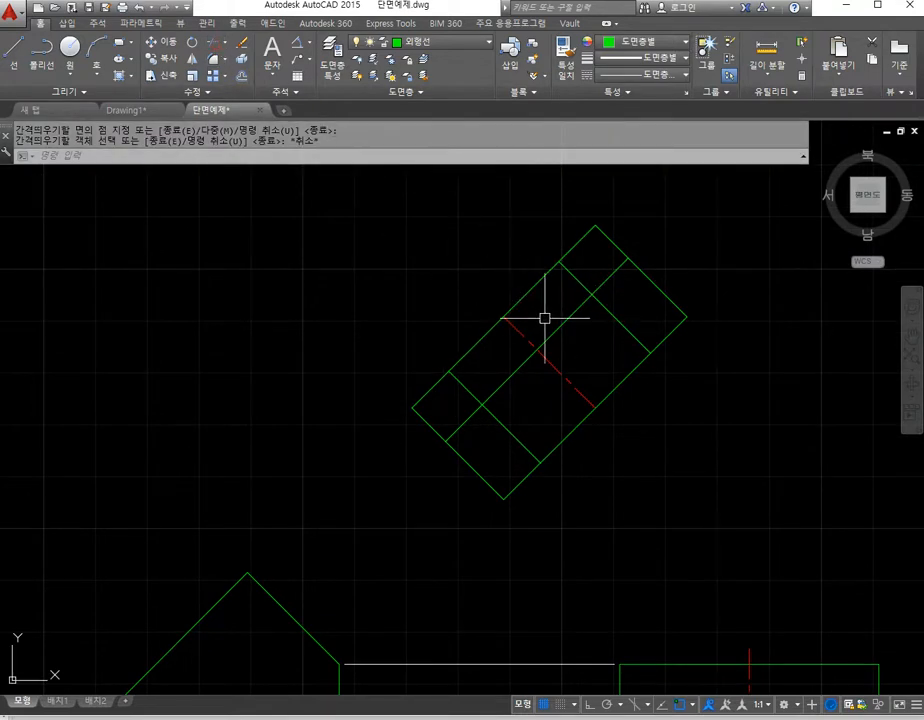
{"action": "left_click", "coordinate": [242, 60]}
{"action": "left_click", "coordinate": [213, 45]}
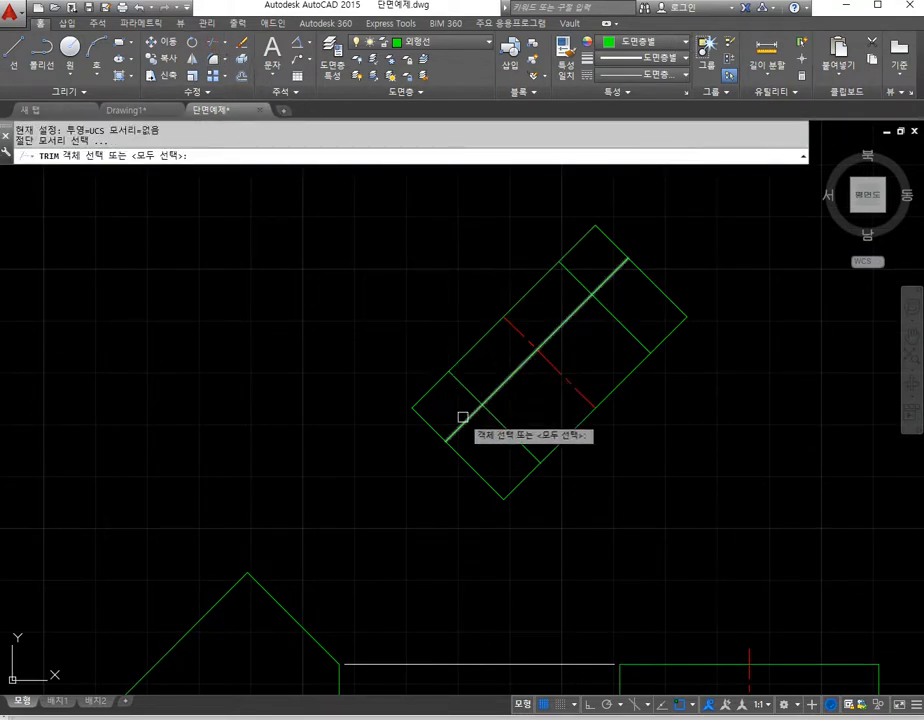
{"action": "key", "text": "Return"}
{"action": "left_click", "coordinate": [211, 45]}
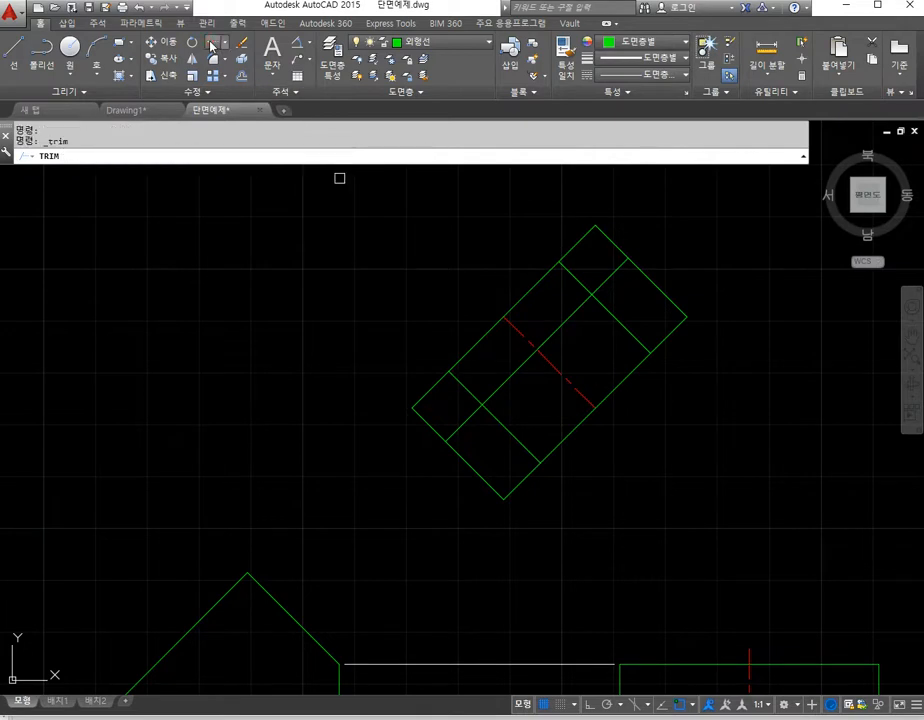
{"action": "key", "text": "Return"}
{"action": "left_click", "coordinate": [461, 425]}
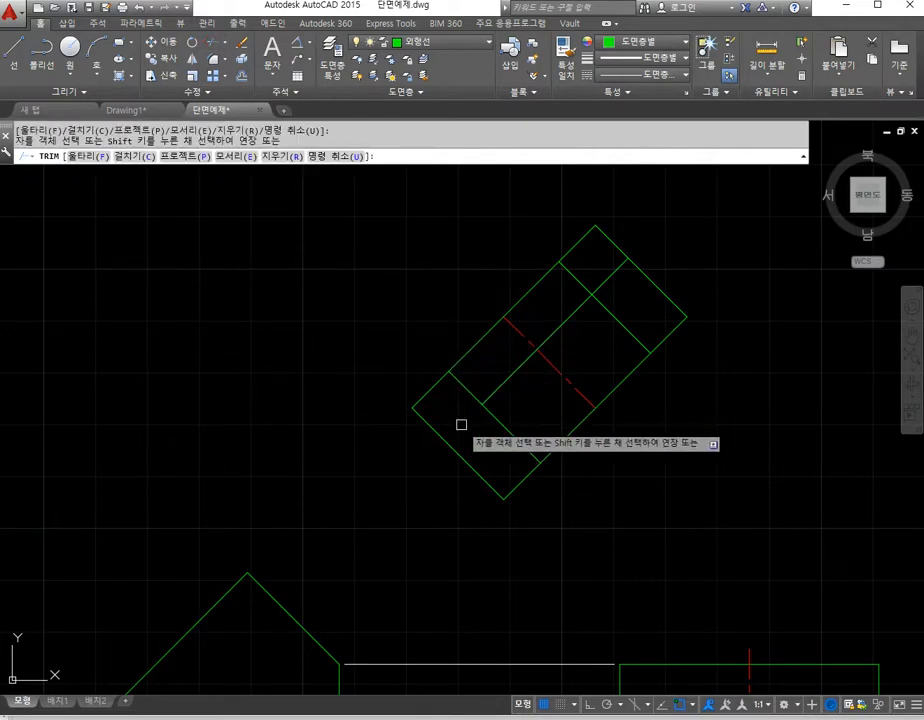
{"action": "left_click", "coordinate": [502, 424]}
{"action": "left_click", "coordinate": [616, 320]}
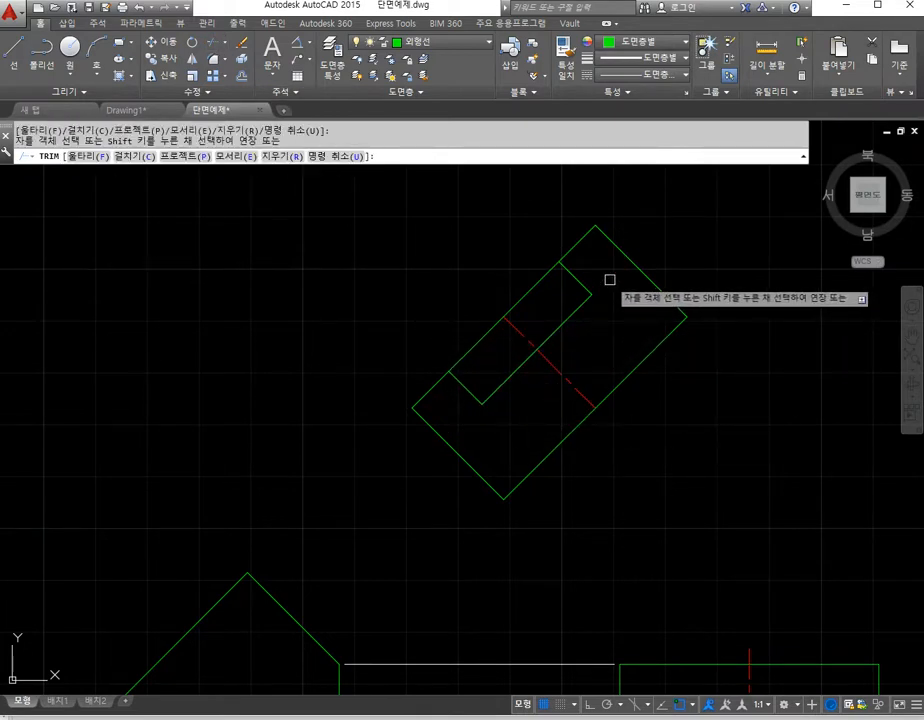
{"action": "key", "text": "Return"}
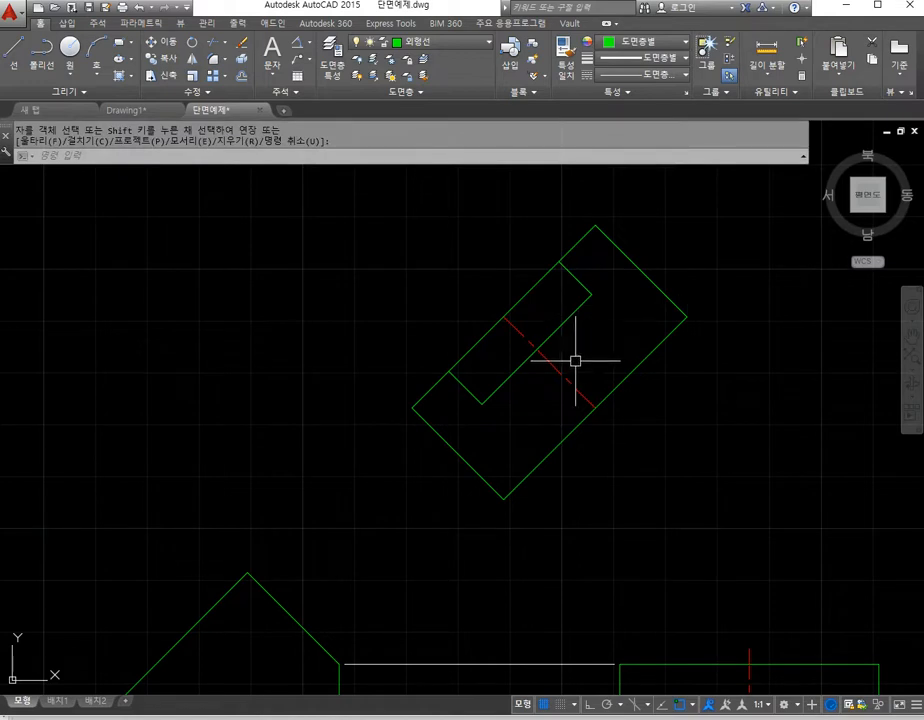
Step: Check the slot's end angles in the PDF exercise, and rotate its upper-right end line 30° about the inner corner in AutoCAD
{"action": "left_click", "coordinate": [428, 718]}
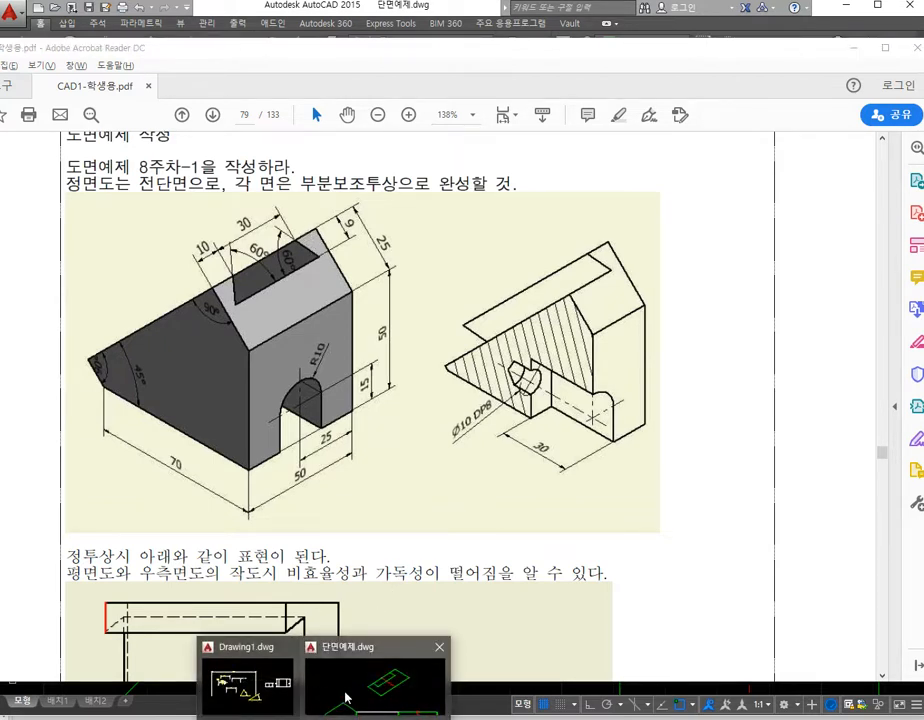
{"action": "left_click", "coordinate": [346, 697]}
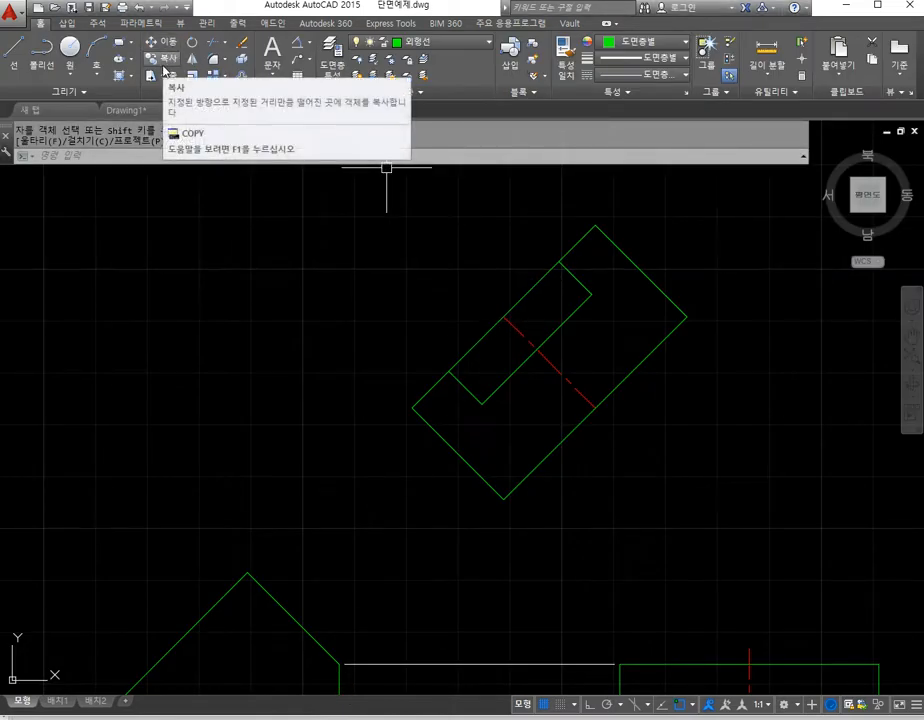
{"action": "left_click", "coordinate": [191, 42]}
{"action": "left_click", "coordinate": [579, 297]}
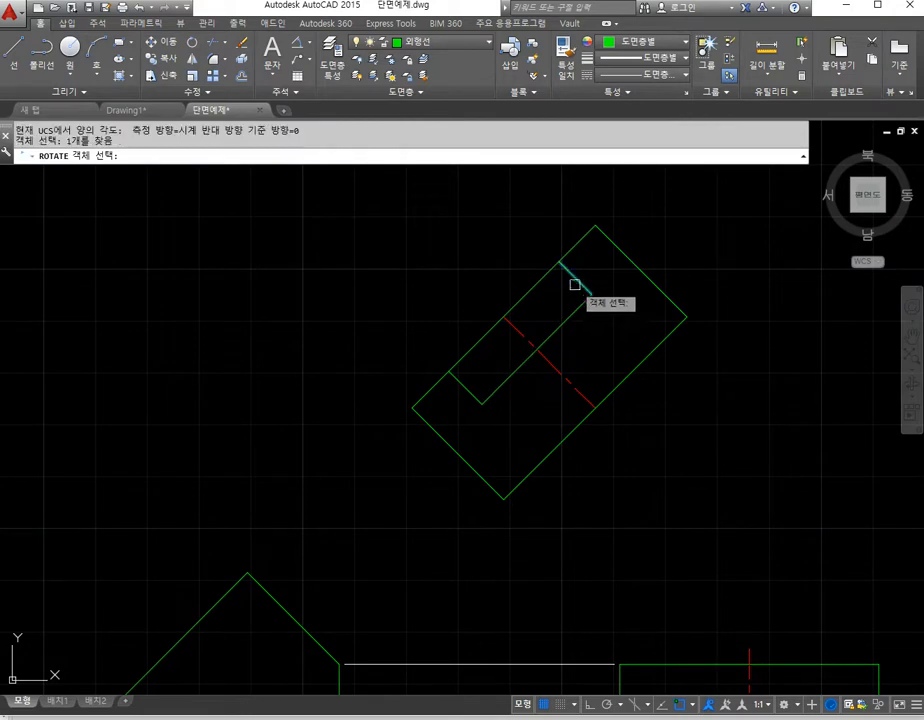
{"action": "key", "text": "Return"}
{"action": "left_click", "coordinate": [591, 294]}
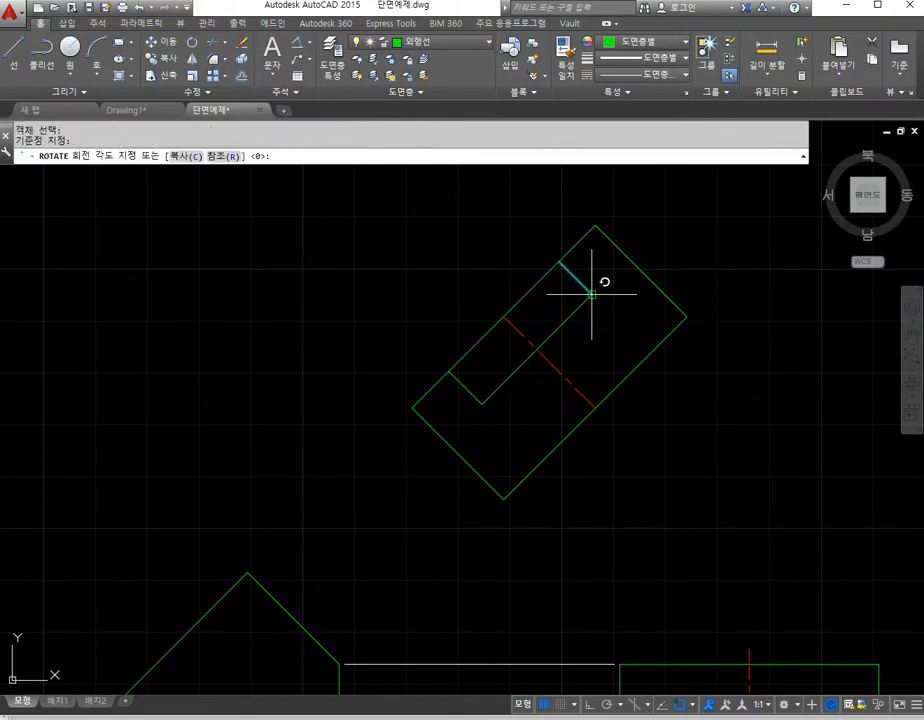
{"action": "type", "text": "30"}
{"action": "key", "text": "Return"}
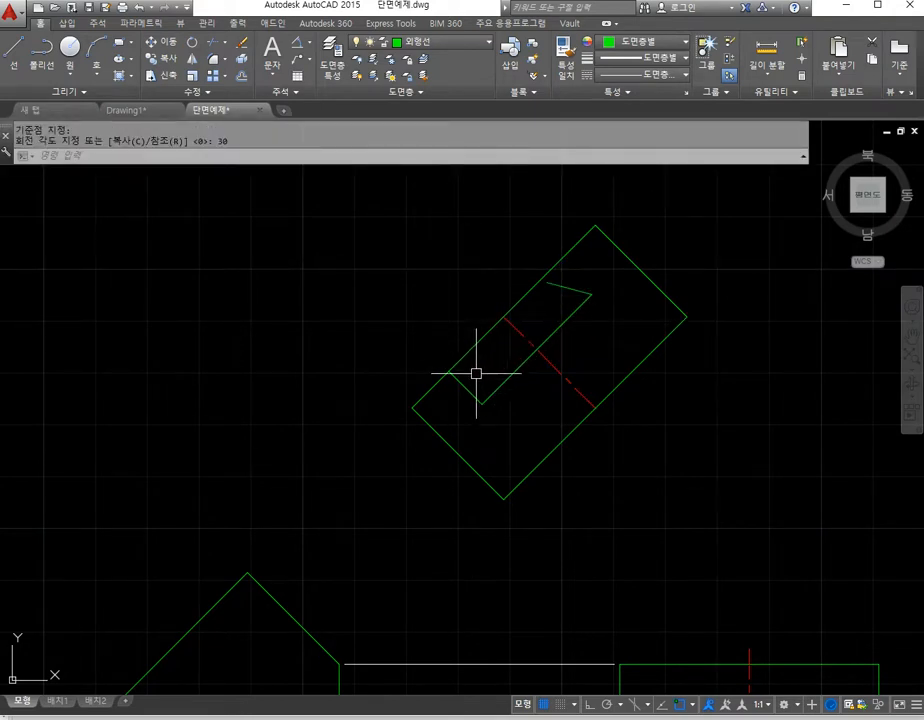
Step: Rotate the slot's lower-left end line -30° about its inner corner
{"action": "key", "text": "Return"}
{"action": "left_click", "coordinate": [466, 383]}
{"action": "key", "text": "Return"}
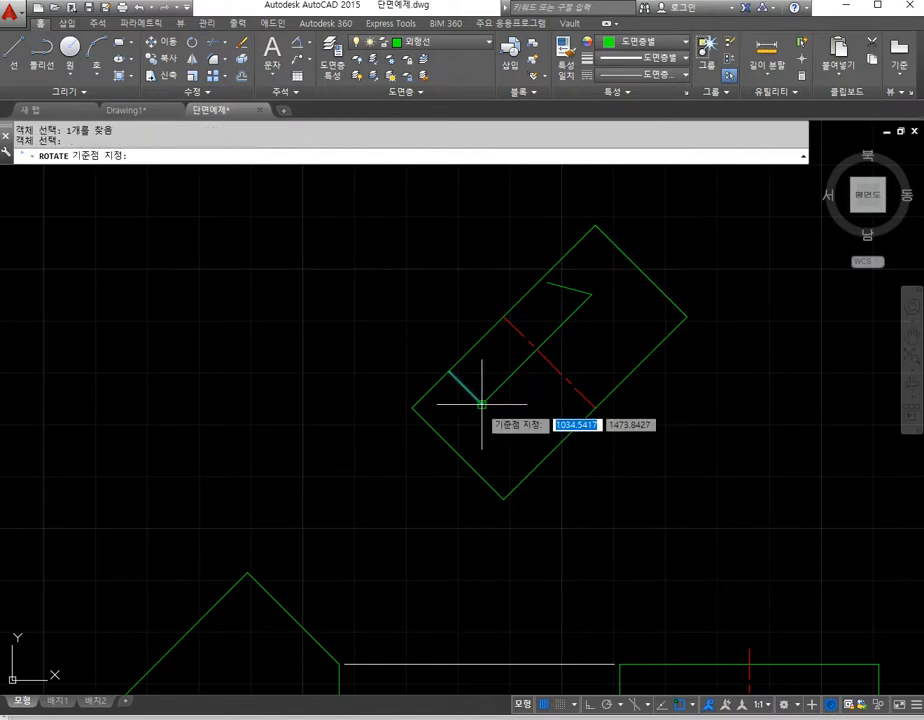
{"action": "left_click", "coordinate": [482, 404]}
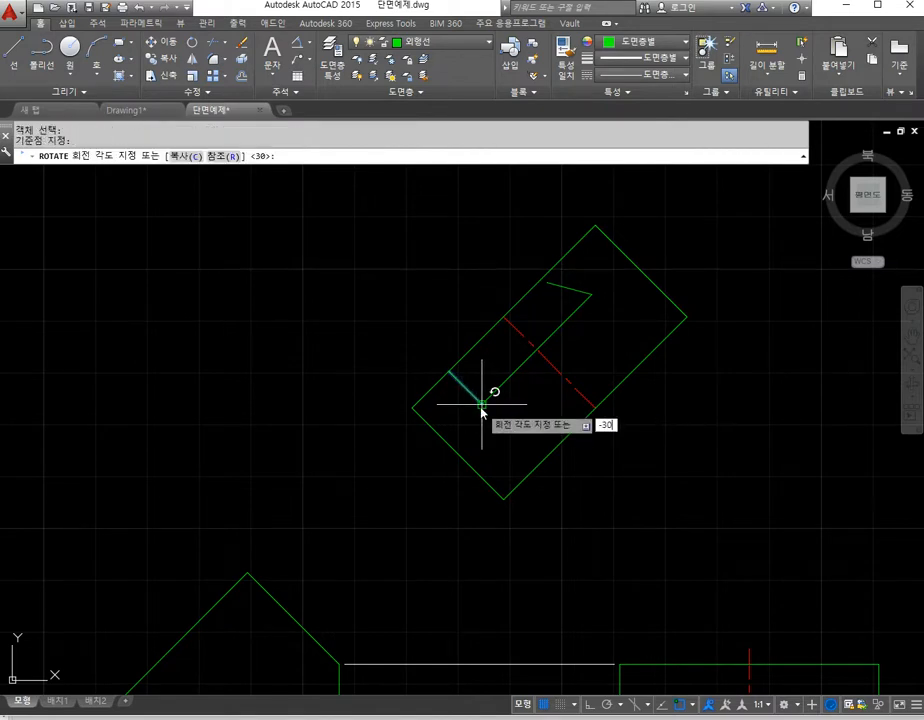
{"action": "key", "text": "Return"}
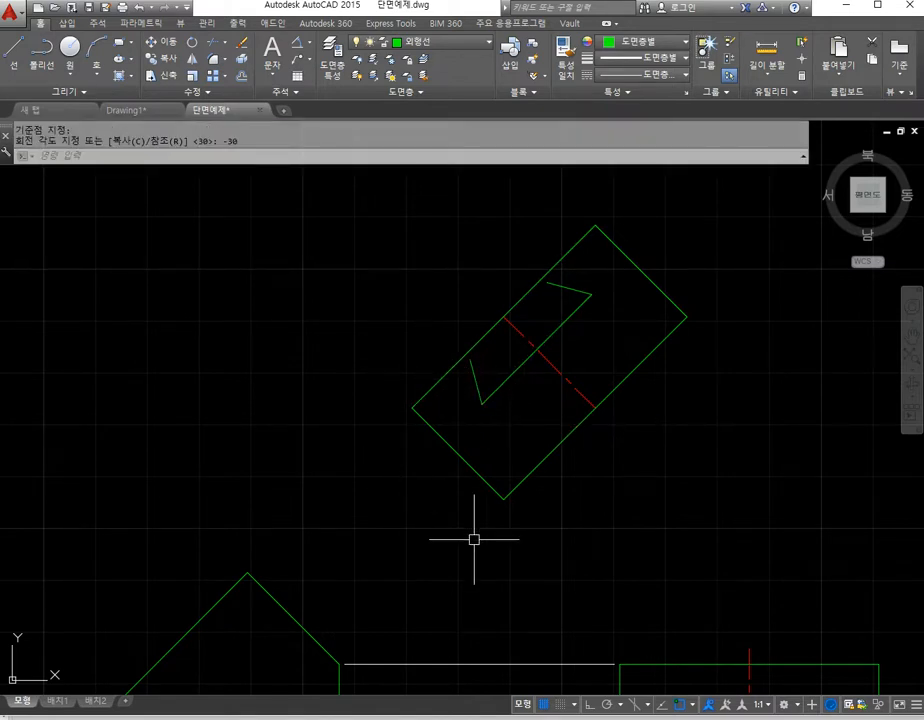
Step: Extend both angled slot end lines to the auxiliary view's upper-left long edge
{"action": "left_click", "coordinate": [224, 44]}
{"action": "left_click", "coordinate": [230, 75]}
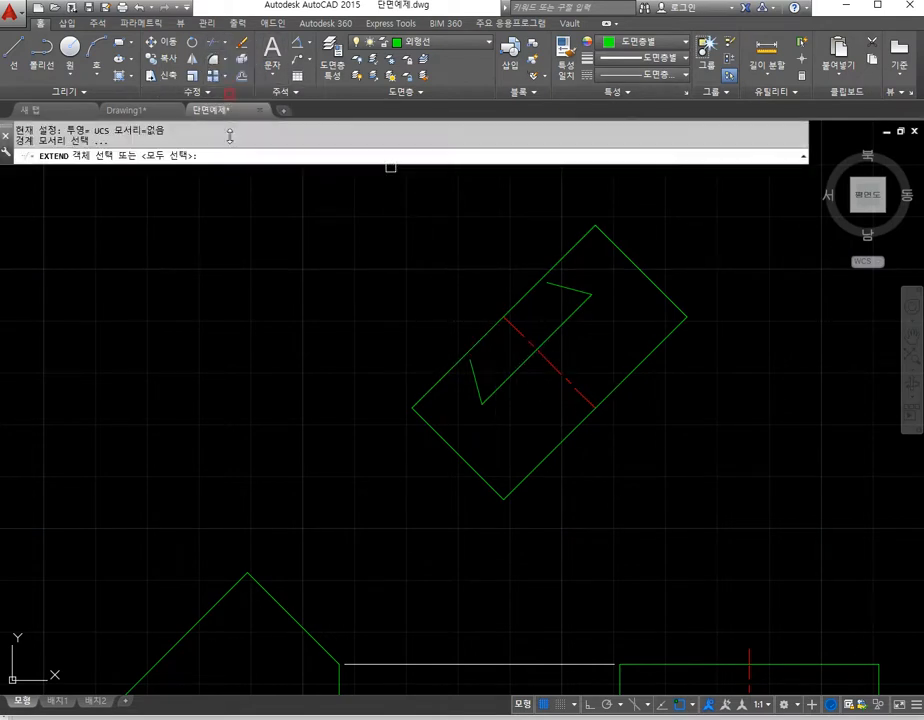
{"action": "left_click", "coordinate": [489, 331]}
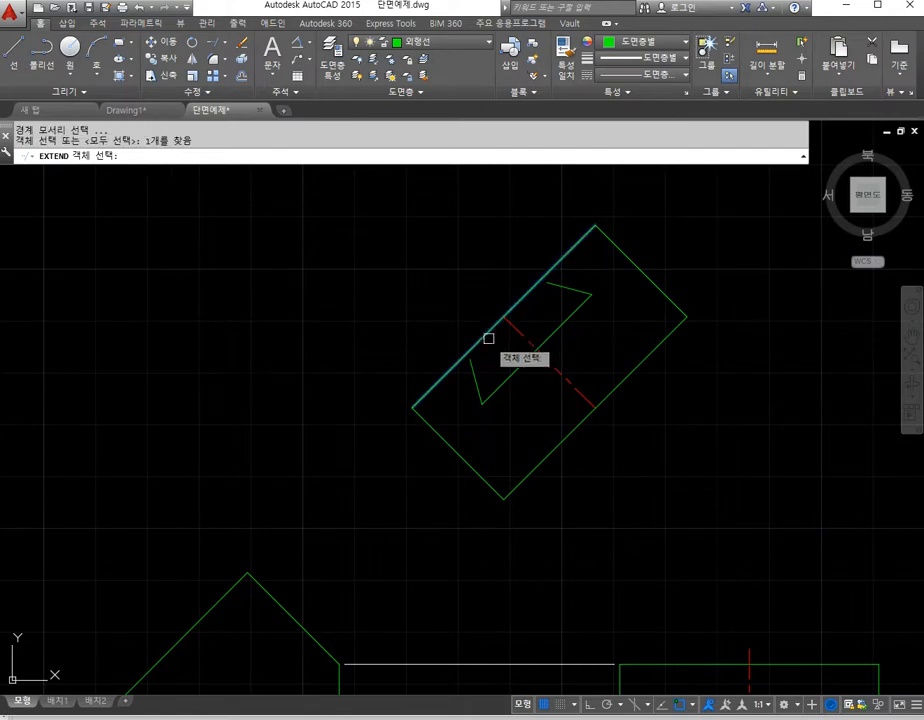
{"action": "key", "text": "Return"}
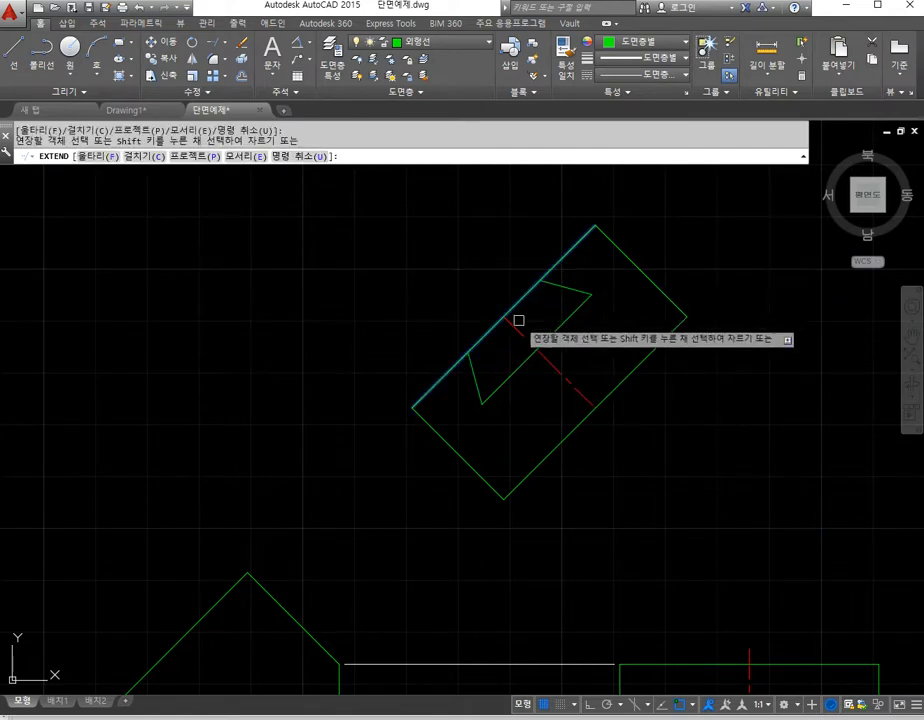
{"action": "key", "text": "Return"}
Step: Trim the auxiliary view's upper-left long edge across the slot opening, between the two angled end lines
{"action": "scroll", "coordinate": [478, 370], "scroll_direction": "down", "scroll_amount": 2}
{"action": "middle_click_drag", "start_coordinate": [492, 410], "coordinate": [466, 326]}
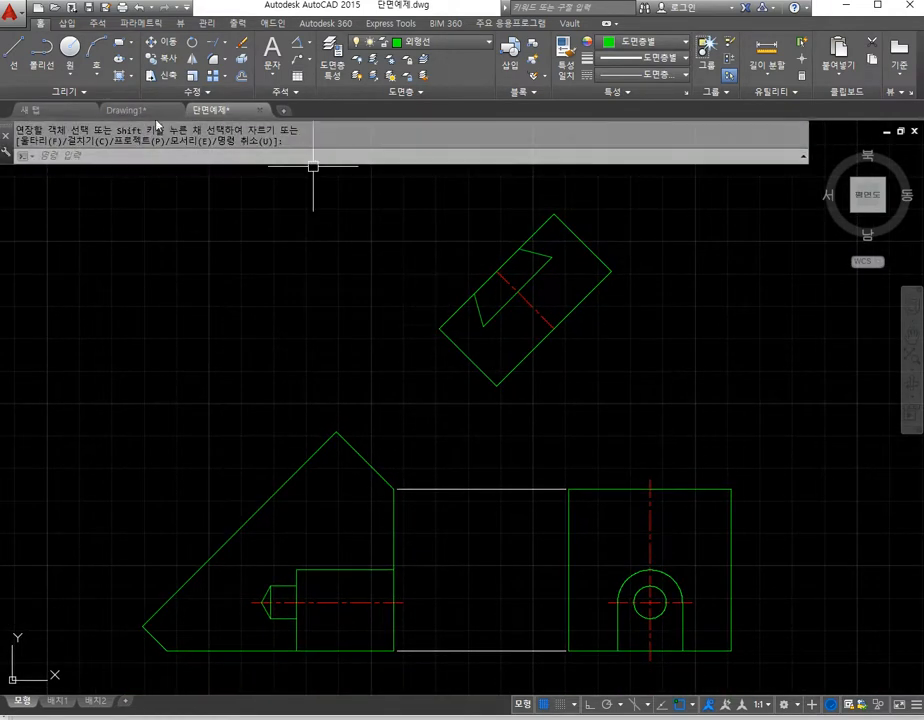
{"action": "left_click", "coordinate": [219, 44]}
{"action": "left_click", "coordinate": [603, 209]}
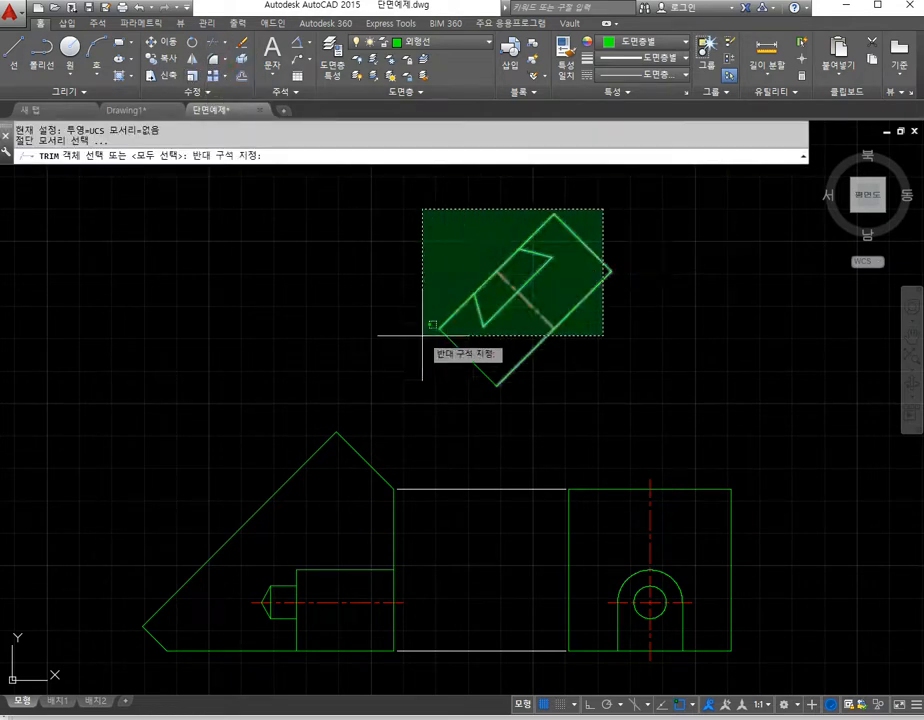
{"action": "left_click", "coordinate": [422, 336]}
{"action": "key", "text": "Return"}
{"action": "left_click", "coordinate": [480, 286]}
{"action": "left_click", "coordinate": [503, 263]}
{"action": "key", "text": "Return"}
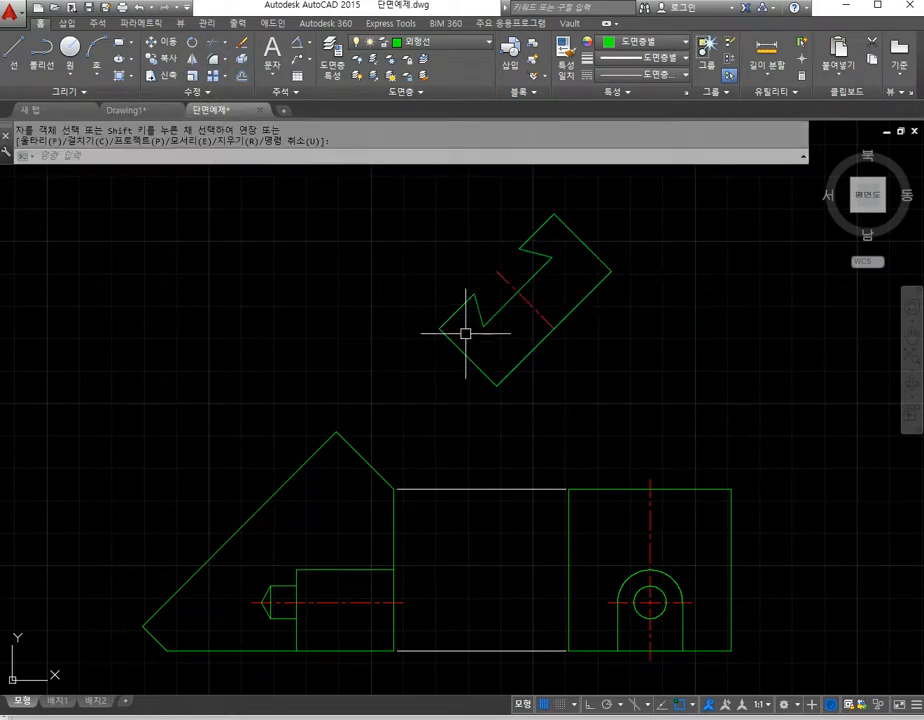
Step: Draw two projection lines from the ends of the front view's short upper slanted edge to the auxiliary view's nearest corners
{"action": "scroll", "coordinate": [471, 369], "scroll_direction": "down", "scroll_amount": 2}
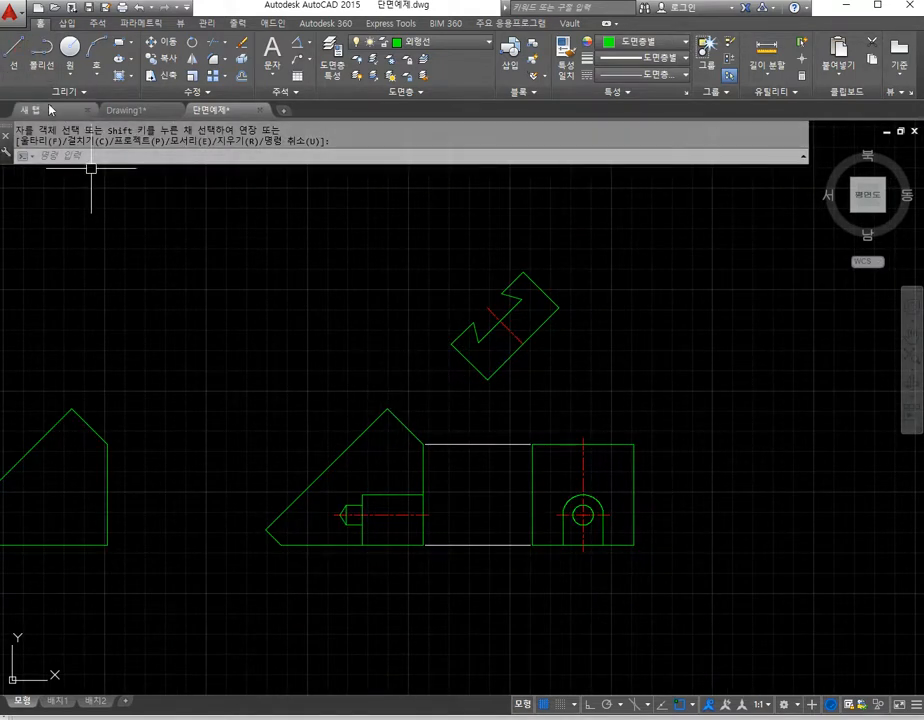
{"action": "left_click", "coordinate": [15, 48]}
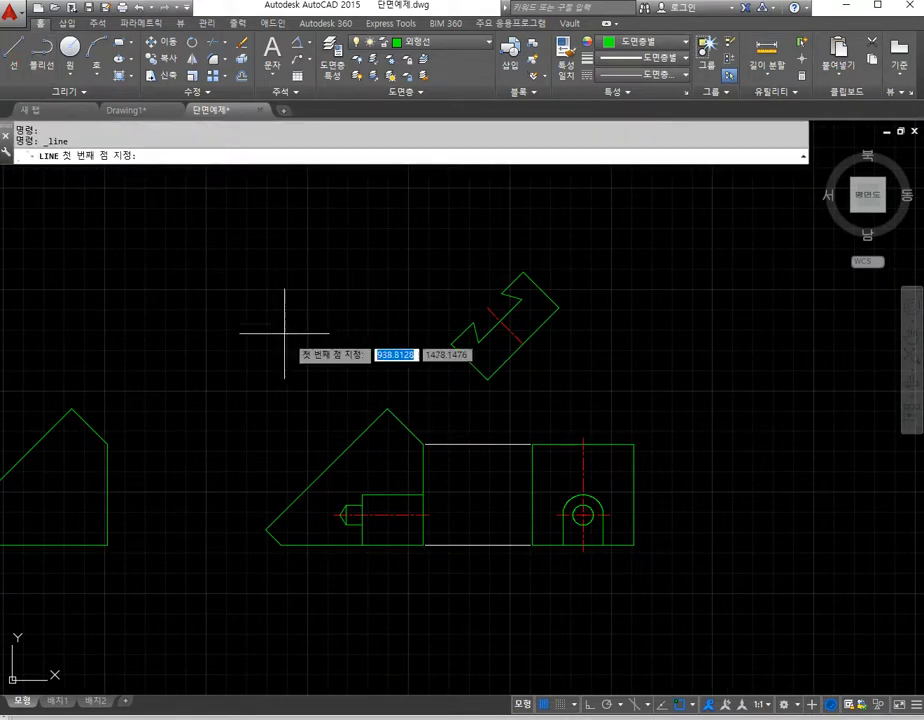
{"action": "left_click", "coordinate": [387, 412]}
{"action": "key", "text": "space"}
{"action": "key", "text": "space"}
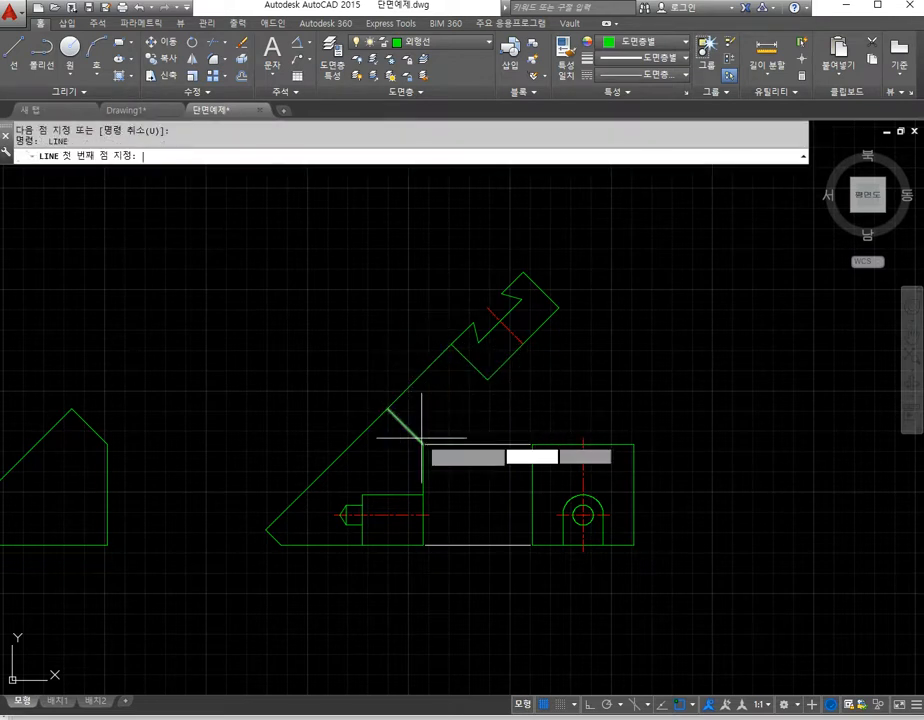
{"action": "left_click", "coordinate": [422, 442]}
{"action": "left_click", "coordinate": [486, 379]}
{"action": "key", "text": "space"}
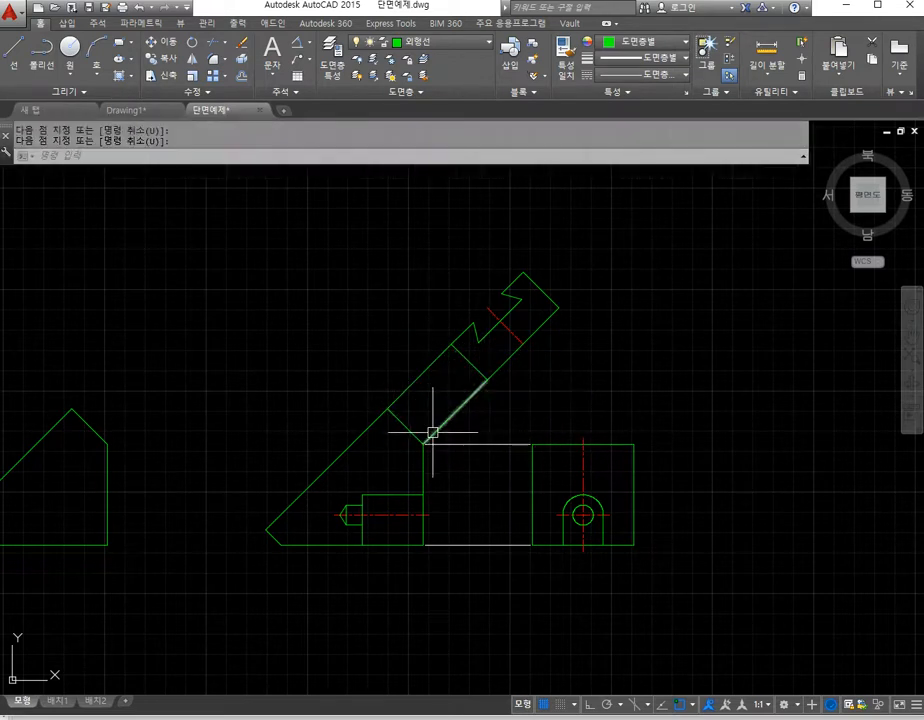
Step: Match the properties of the white horizontal projection line onto the two slanted projection lines
{"action": "scroll", "coordinate": [433, 433], "scroll_direction": "down", "scroll_amount": 2}
{"action": "scroll", "coordinate": [433, 430], "scroll_direction": "up", "scroll_amount": 5}
{"action": "scroll", "coordinate": [440, 414], "scroll_direction": "down", "scroll_amount": 2}
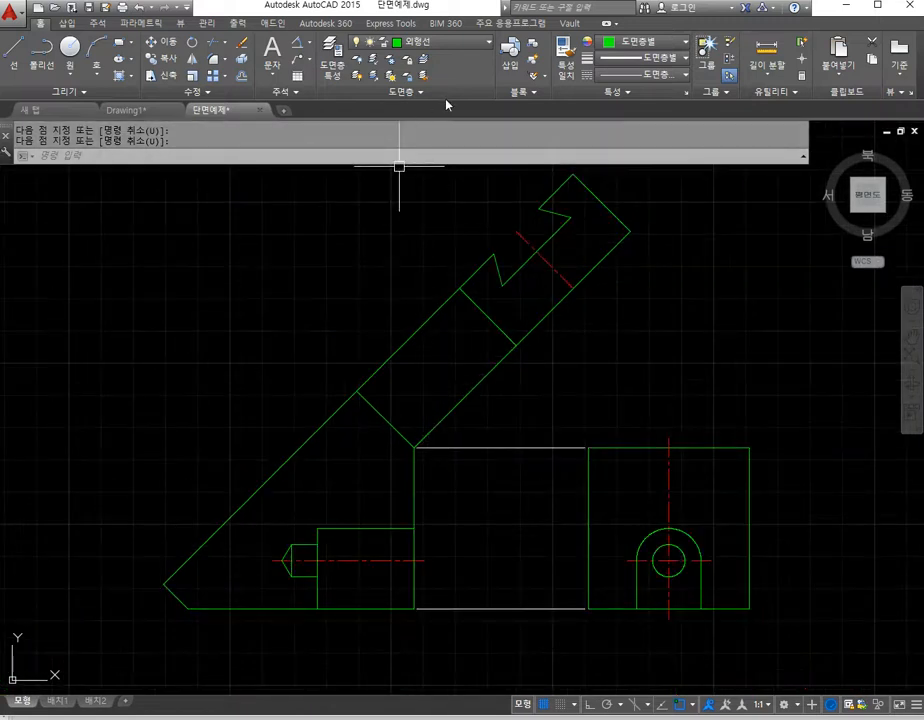
{"action": "left_click", "coordinate": [565, 50]}
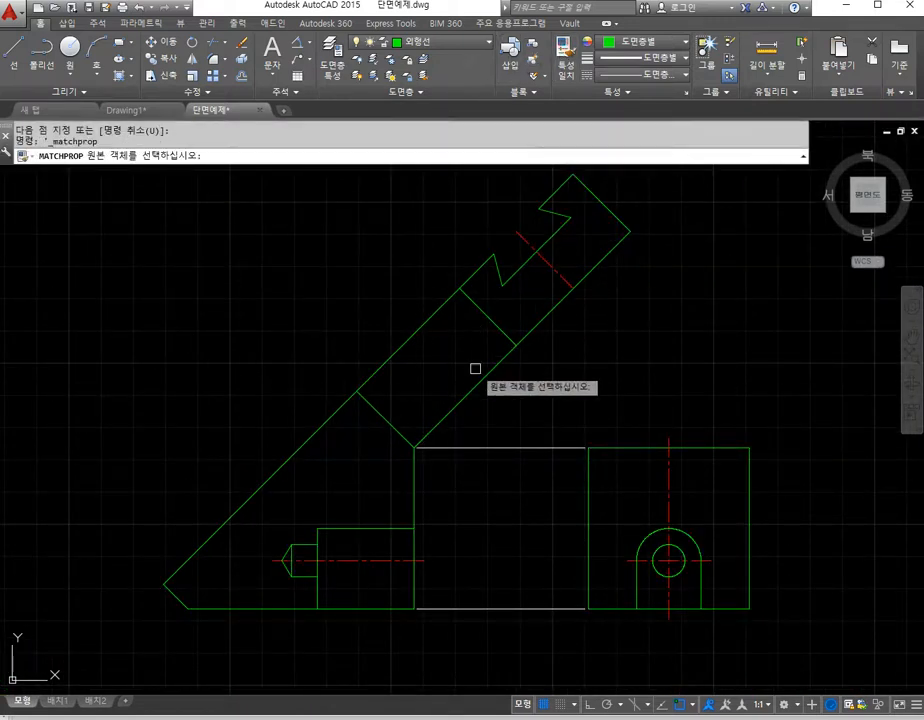
{"action": "left_click", "coordinate": [480, 447]}
{"action": "left_click", "coordinate": [486, 411]}
{"action": "left_click", "coordinate": [401, 336]}
{"action": "key", "text": "Escape"}
{"action": "key", "text": "Escape"}
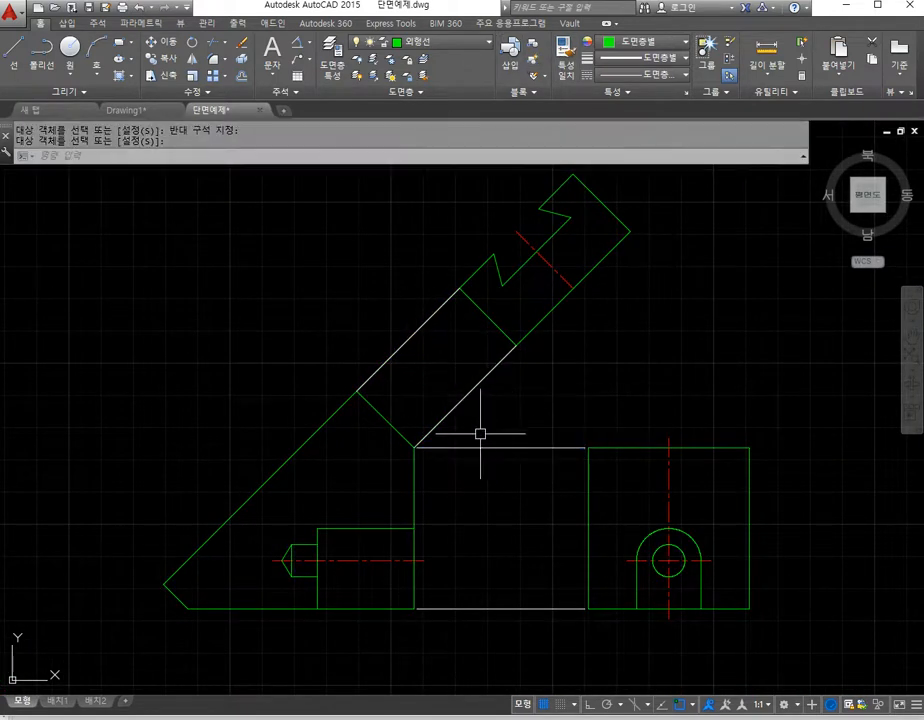
Step: Shorten both slanted projection lines at each end with a Lengthen increment of -1
{"action": "left_click", "coordinate": [201, 93]}
{"action": "left_click", "coordinate": [134, 100]}
{"action": "type", "text": "de"}
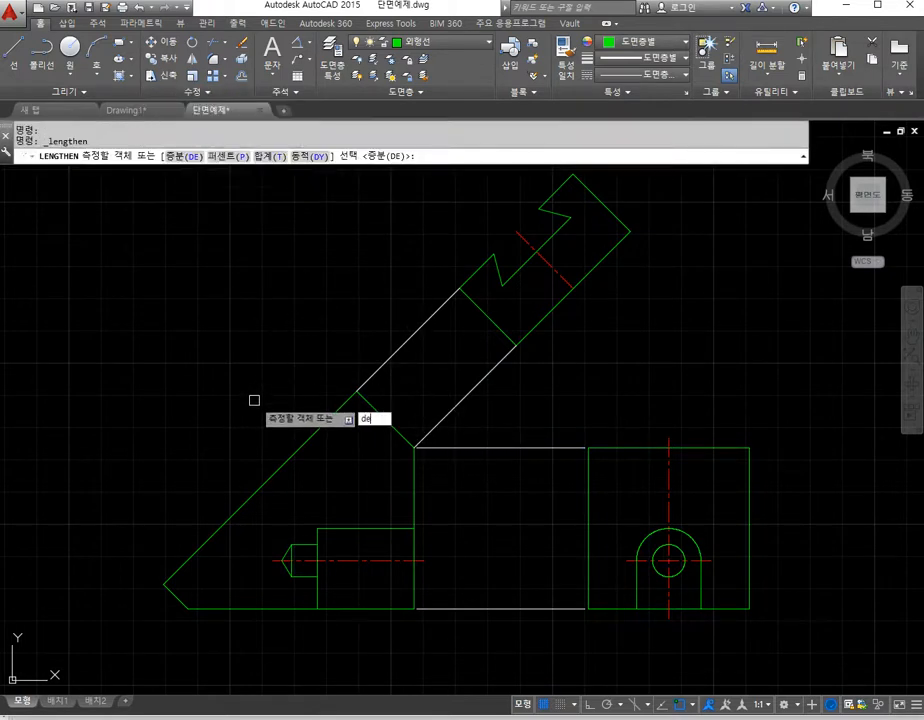
{"action": "key", "text": "Return"}
{"action": "type", "text": "-1"}
{"action": "key", "text": "Return"}
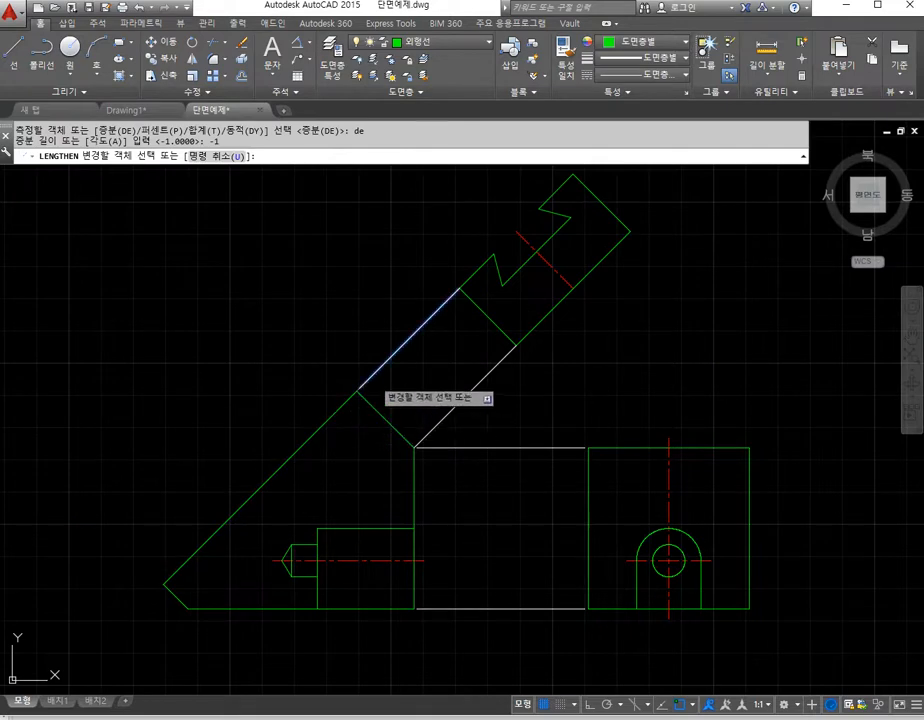
{"action": "left_click", "coordinate": [373, 378]}
{"action": "left_click", "coordinate": [430, 316]}
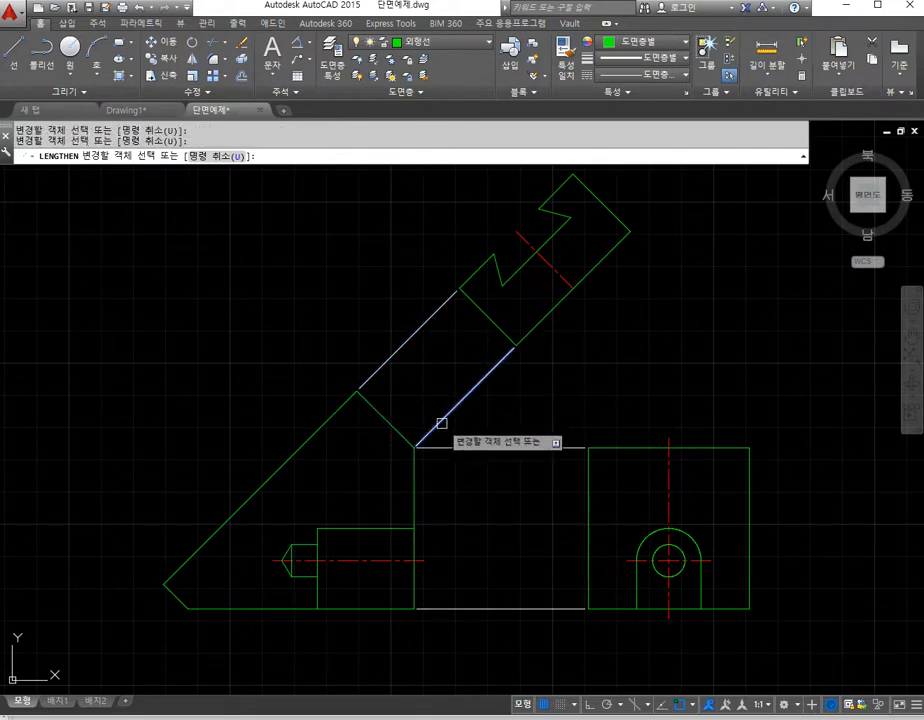
{"action": "key", "text": "Return"}
Step: Offset the front view's long slanted edge about 15.5 mm outward to the upper left to start a second auxiliary view
{"action": "scroll", "coordinate": [483, 434], "scroll_direction": "down", "scroll_amount": 2}
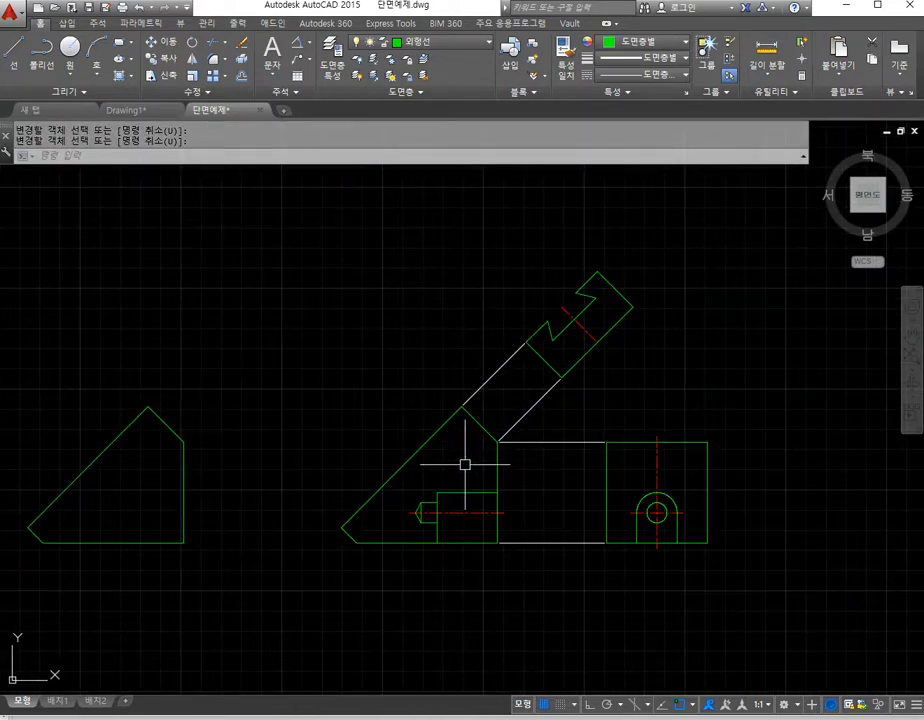
{"action": "scroll", "coordinate": [432, 466], "scroll_direction": "up", "scroll_amount": 2}
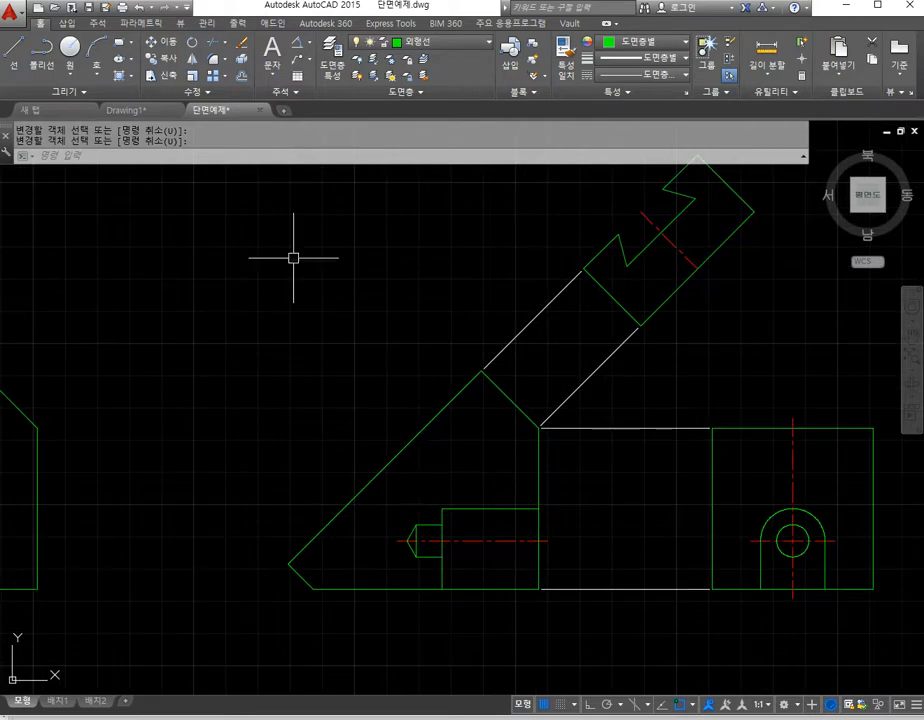
{"action": "left_click", "coordinate": [247, 79]}
{"action": "left_click", "coordinate": [369, 360]}
{"action": "left_click", "coordinate": [430, 413]}
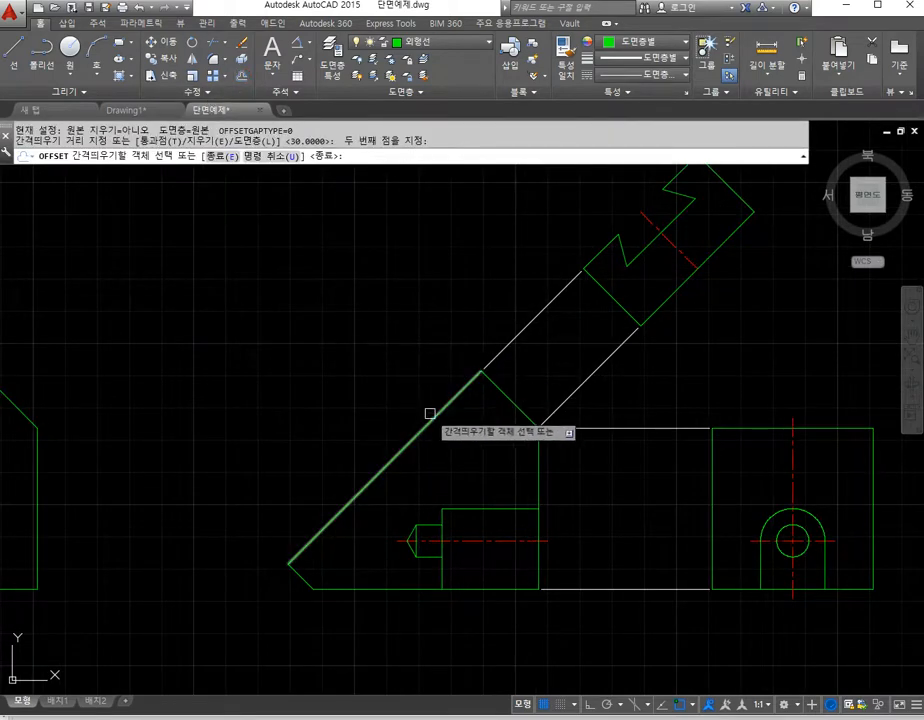
{"action": "left_click", "coordinate": [434, 411]}
{"action": "left_click", "coordinate": [421, 398]}
{"action": "key", "text": "Return"}
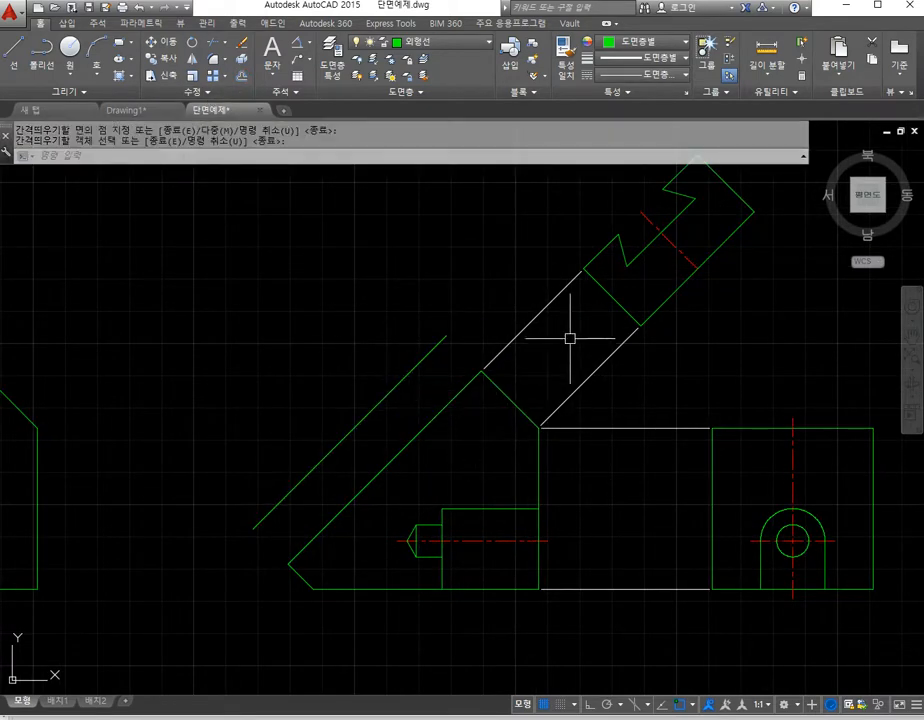
Step: Offset the new parallel line to the upper left by the first auxiliary view's 50 mm length, picked from its corners
{"action": "key", "text": "Return"}
{"action": "middle_click_drag", "start_coordinate": [598, 268], "coordinate": [602, 300]}
{"action": "left_click", "coordinate": [590, 303]}
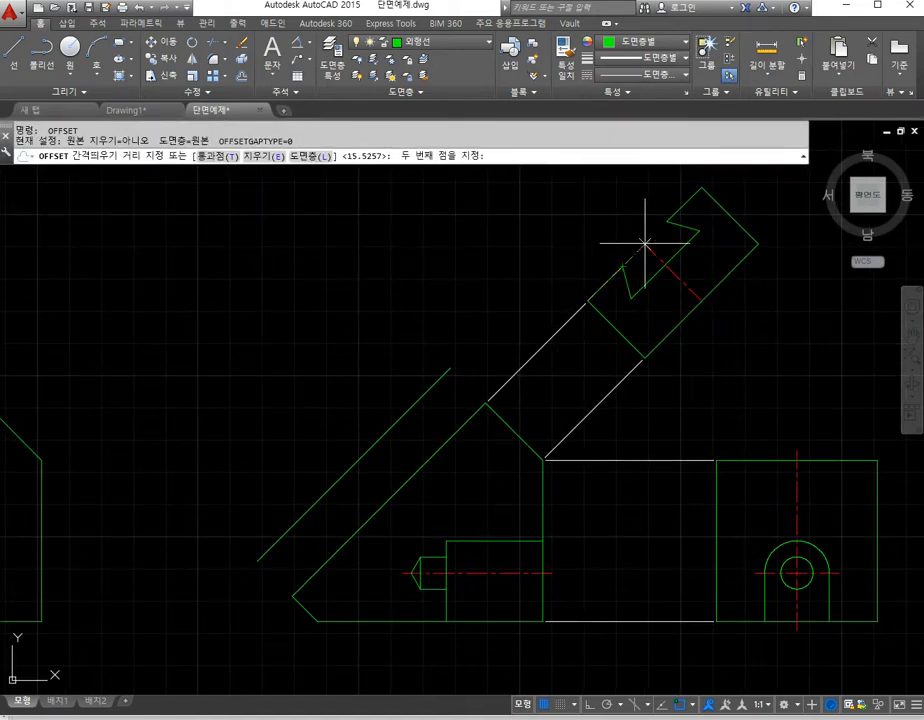
{"action": "left_click", "coordinate": [701, 190]}
{"action": "left_click", "coordinate": [382, 436]}
{"action": "left_click", "coordinate": [318, 368]}
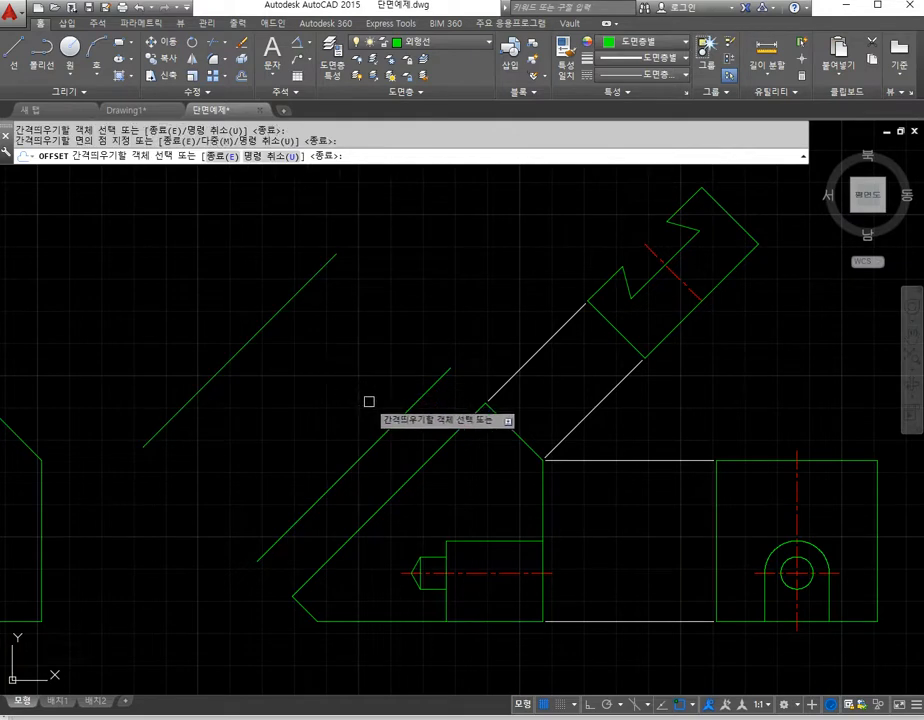
{"action": "key", "text": "Return"}
Step: Offset both outer parallel lines inward by 15.1962 mm, picked from the auxiliary view's top corner to the slot opening
{"action": "key", "text": "Return"}
{"action": "left_click", "coordinate": [701, 187]}
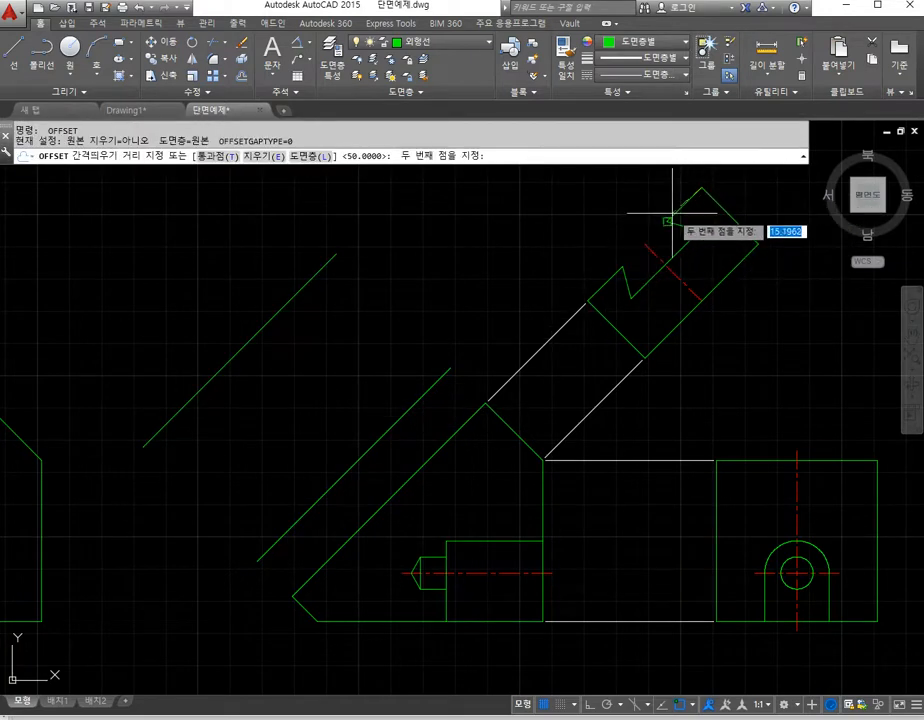
{"action": "left_click", "coordinate": [666, 218]}
{"action": "left_click", "coordinate": [309, 283]}
{"action": "left_click", "coordinate": [373, 398]}
{"action": "left_click", "coordinate": [378, 438]}
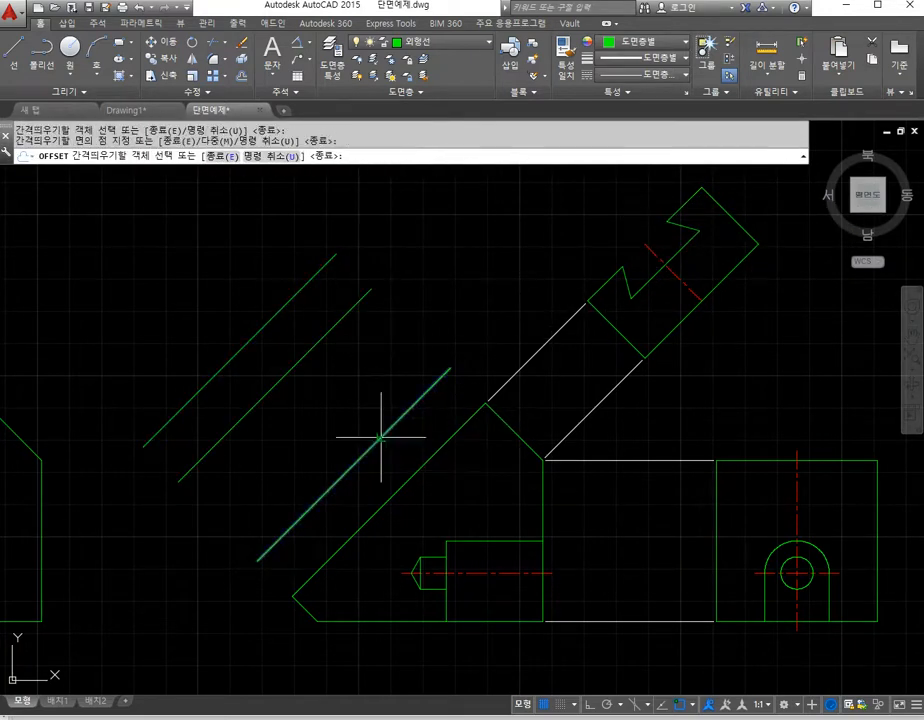
{"action": "left_click", "coordinate": [350, 425]}
{"action": "key", "text": "Return"}
Step: Offset the parallel line nearest the front view to the middle, using the distance from the auxiliary view's corner to its centre line
{"action": "key", "text": "Return"}
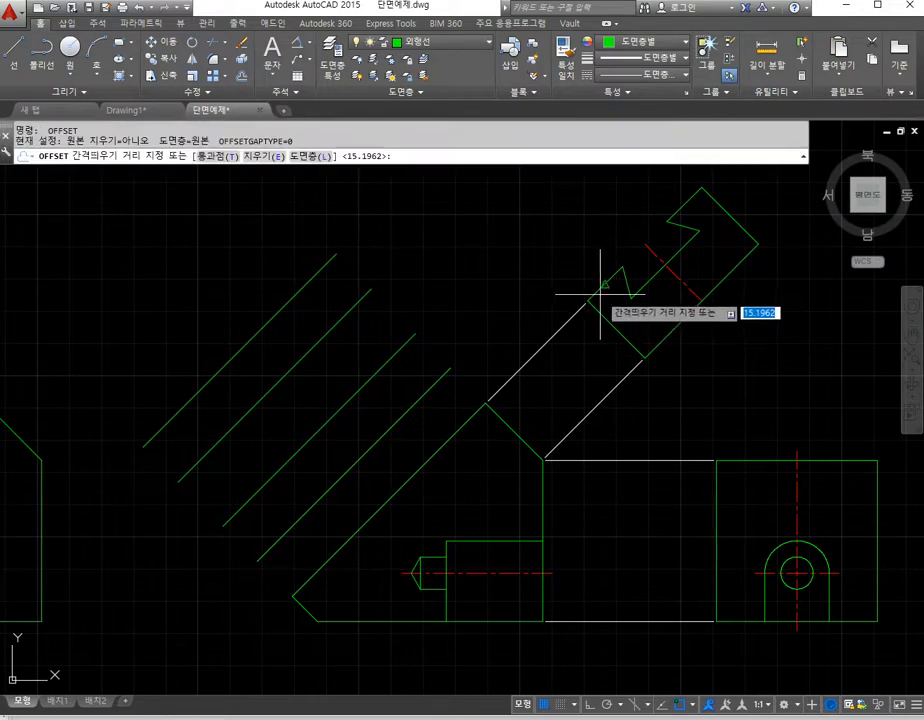
{"action": "left_click", "coordinate": [593, 309]}
{"action": "left_click", "coordinate": [645, 250]}
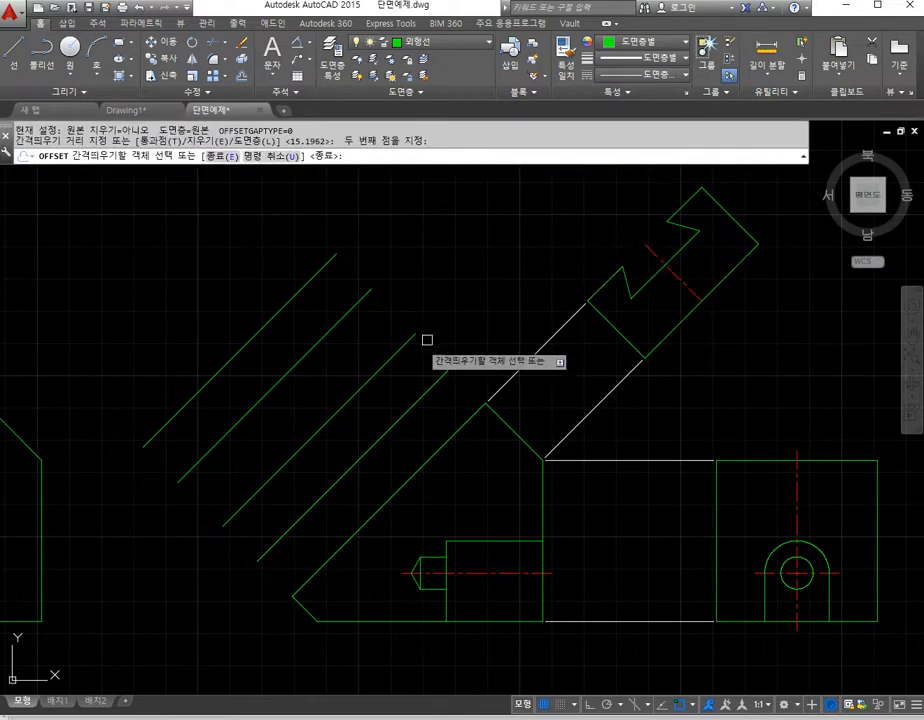
{"action": "left_click", "coordinate": [365, 454]}
{"action": "left_click", "coordinate": [322, 429]}
{"action": "key", "text": "Return"}
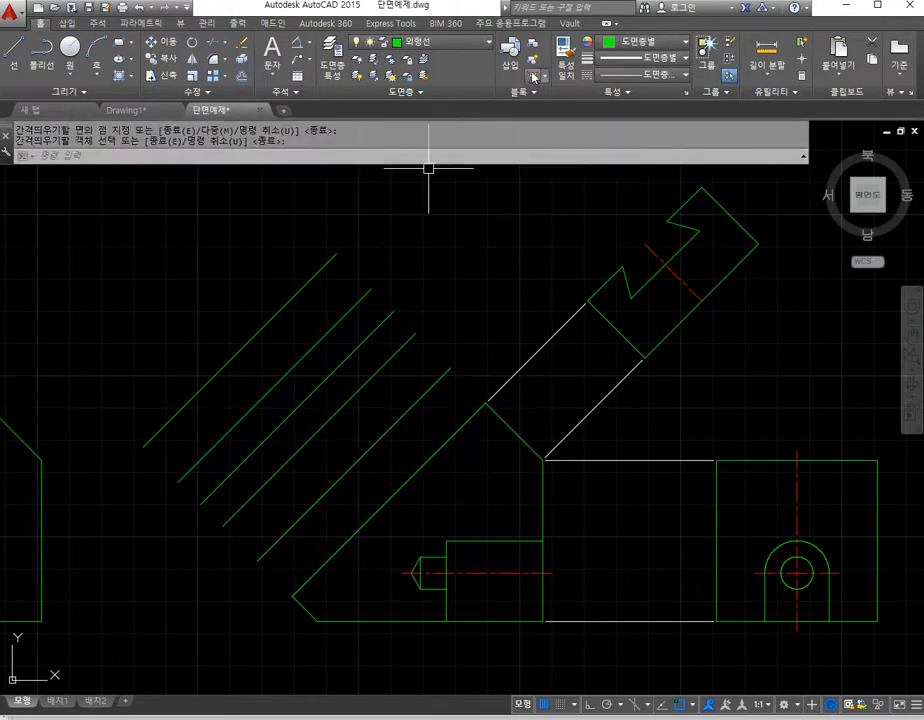
Step: Match the middle parallel line of the second auxiliary view to the properties of the first auxiliary view's red centre line
{"action": "left_click", "coordinate": [563, 54]}
{"action": "left_click", "coordinate": [648, 248]}
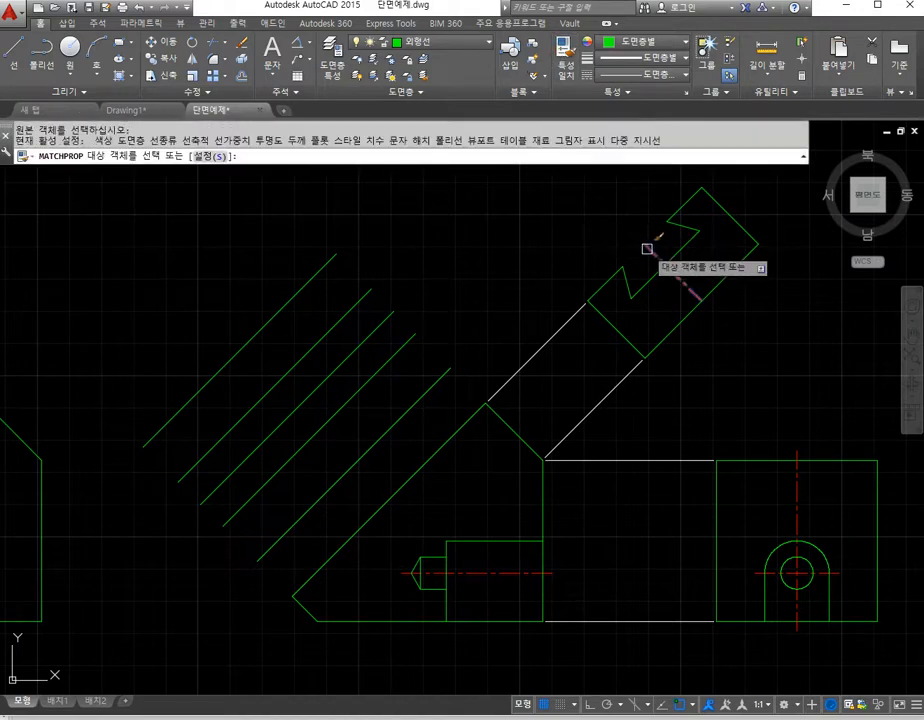
{"action": "left_click", "coordinate": [367, 342]}
{"action": "key", "text": "Return"}
Step: Close both ends of the second auxiliary view with lines joining the endpoints of its two outer parallel lines
{"action": "left_click", "coordinate": [14, 48]}
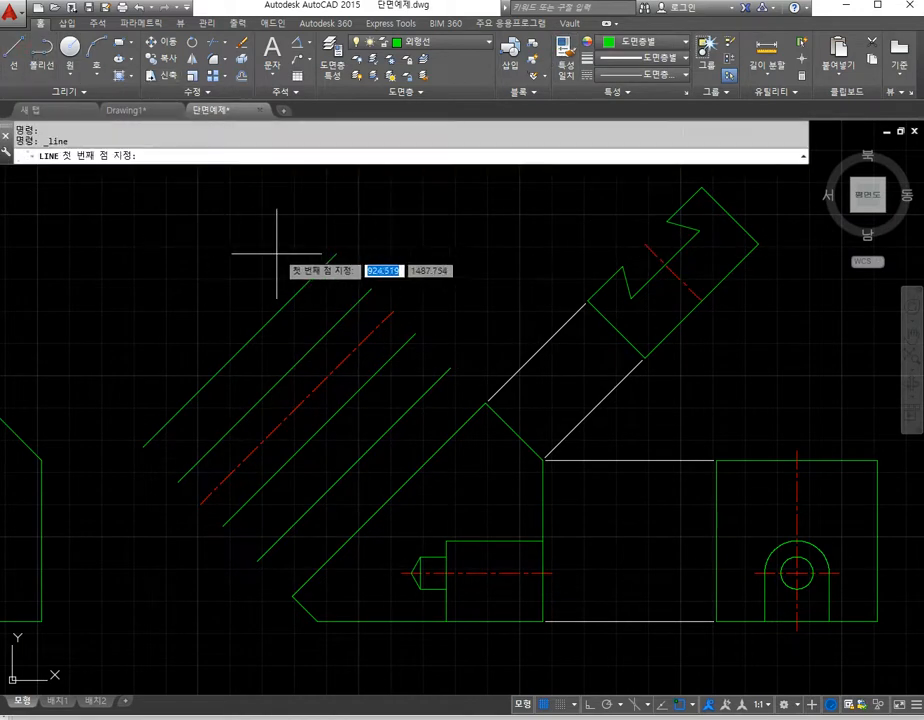
{"action": "left_click", "coordinate": [337, 255]}
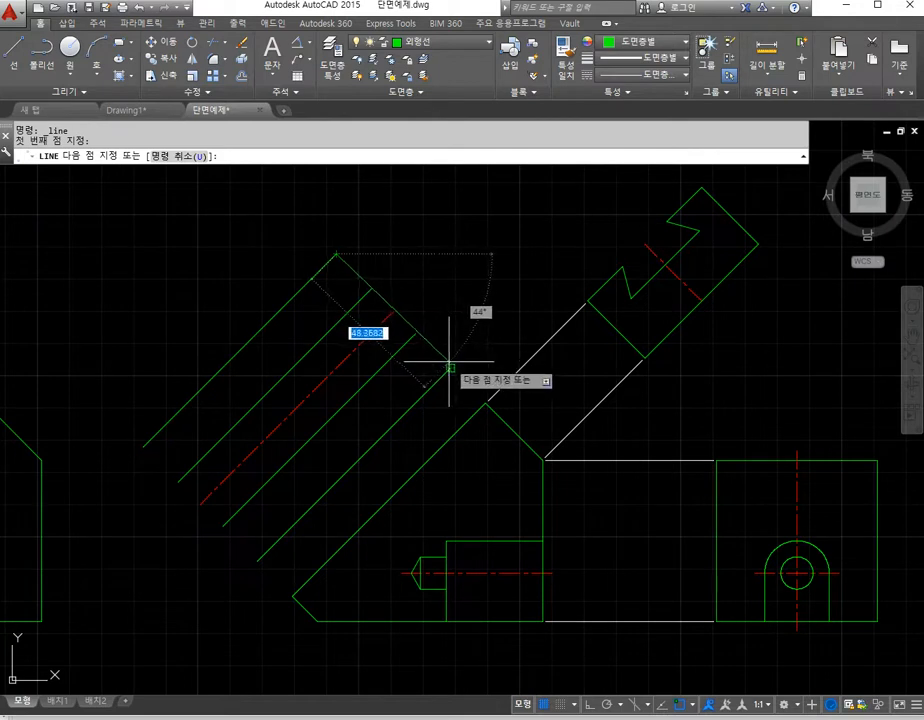
{"action": "left_click", "coordinate": [450, 368]}
{"action": "key", "text": "Return"}
{"action": "key", "text": "Return"}
{"action": "left_click", "coordinate": [147, 446]}
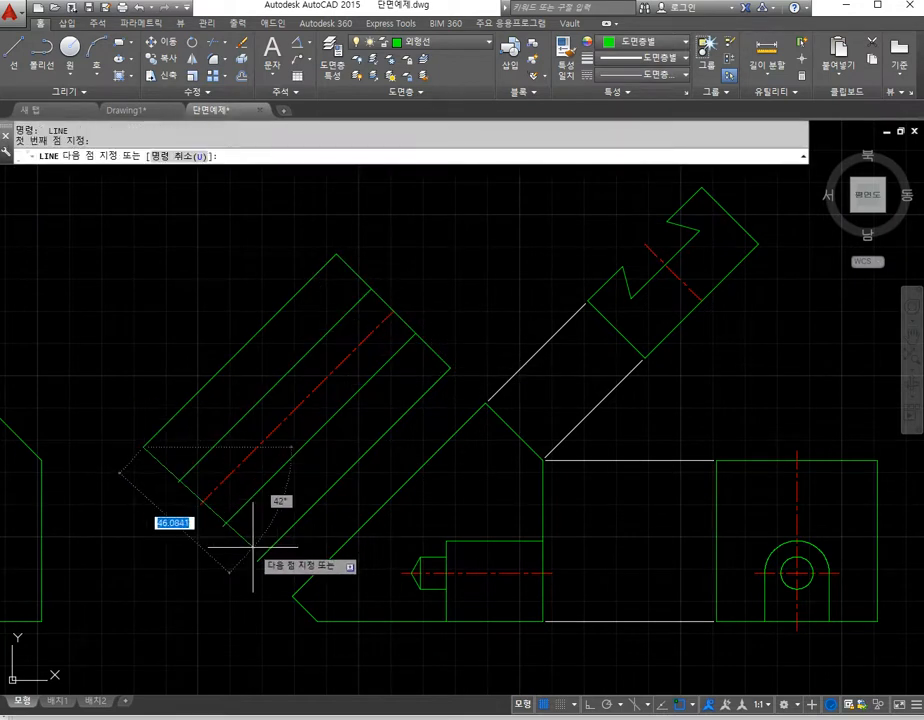
{"action": "left_click", "coordinate": [259, 560]}
{"action": "key", "text": "Return"}
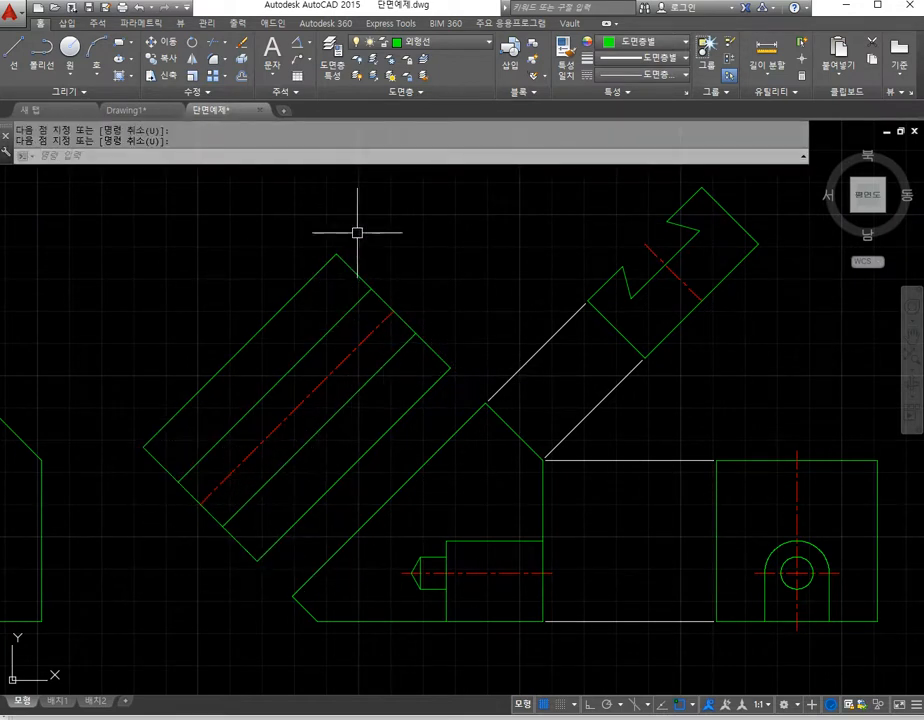
Step: Lengthen the second auxiliary view's centre line by 3 mm at both ends
{"action": "left_click", "coordinate": [198, 92]}
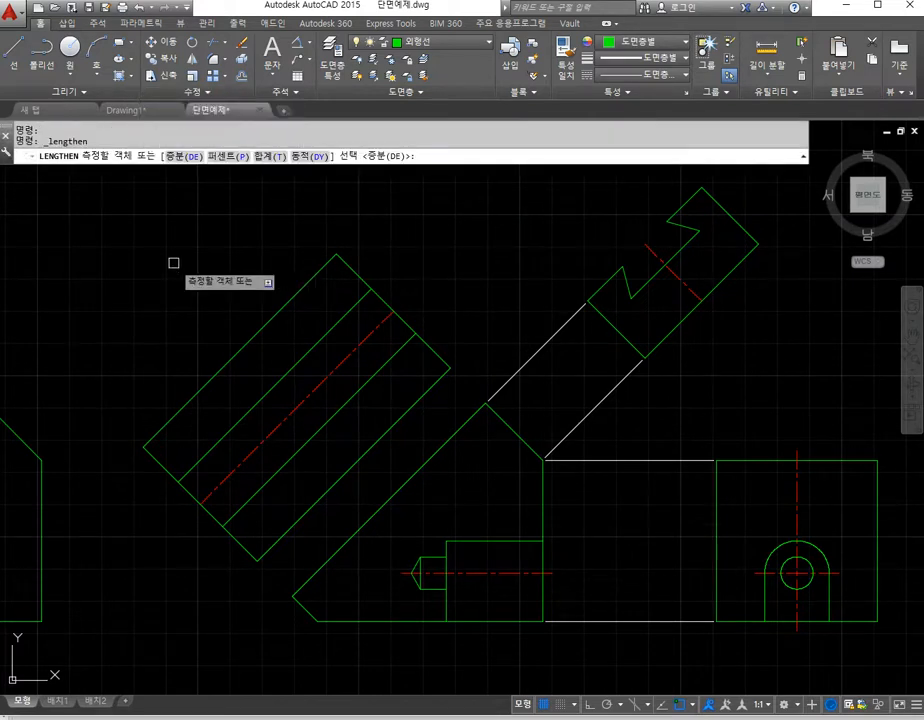
{"action": "type", "text": "de"}
{"action": "key", "text": "Return"}
{"action": "type", "text": "3"}
{"action": "key", "text": "Return"}
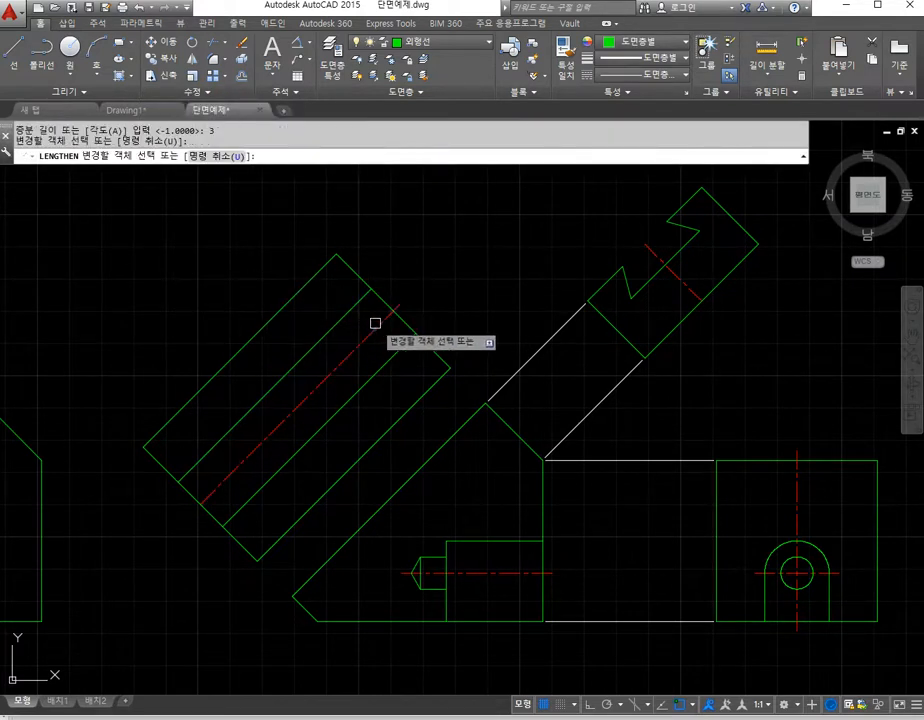
{"action": "left_click", "coordinate": [226, 479]}
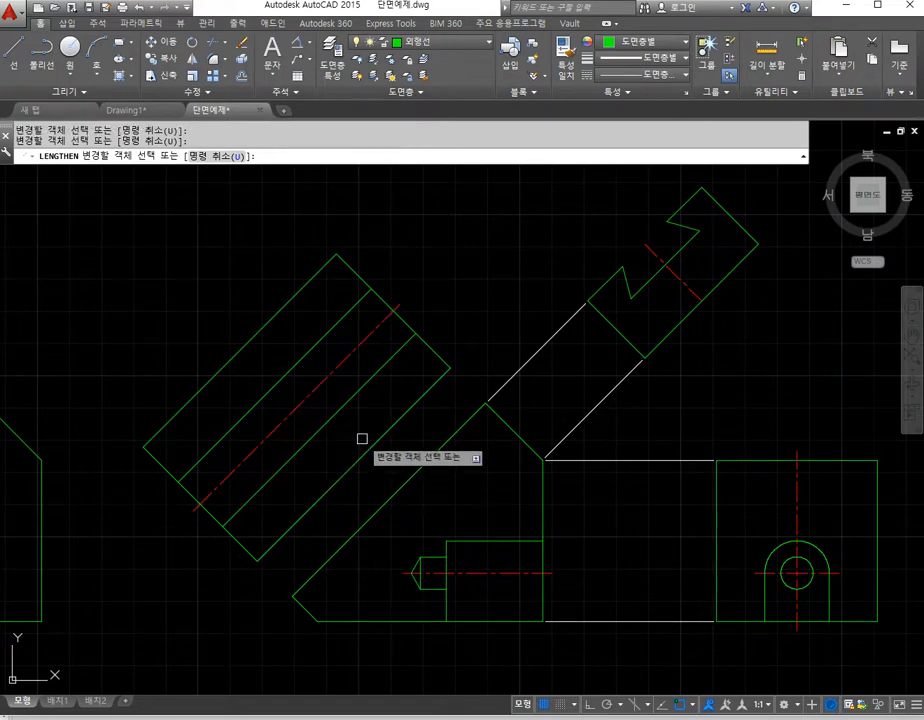
{"action": "key", "text": "Escape"}
{"action": "key", "text": "Escape"}
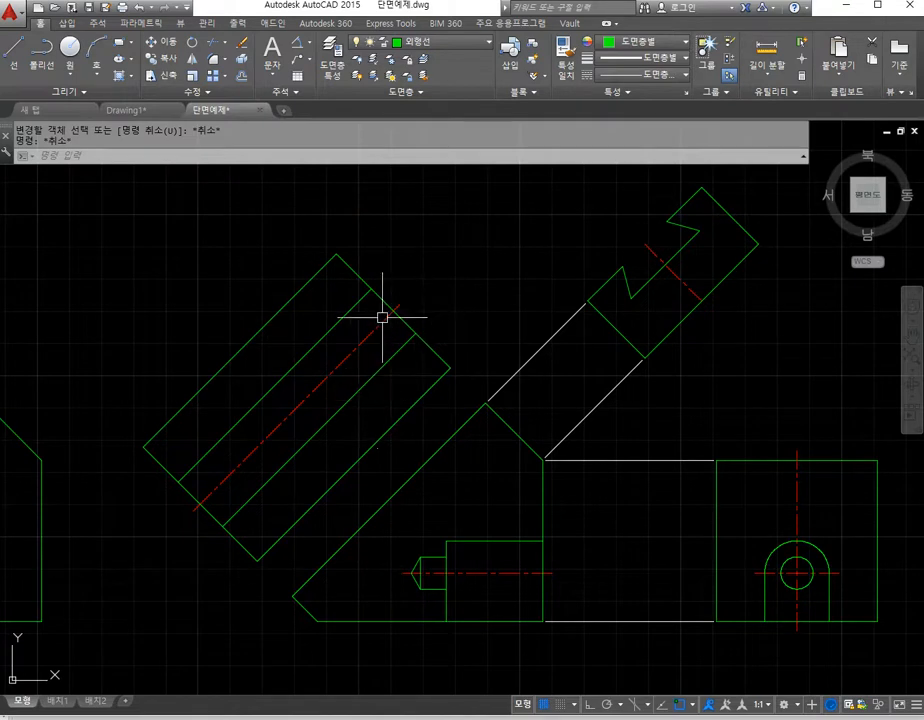
Step: Move the whole second auxiliary view about 15.5 mm farther from the front view at 135°, using the front view's apex as base point
{"action": "middle_click_drag", "start_coordinate": [388, 443], "coordinate": [441, 434]}
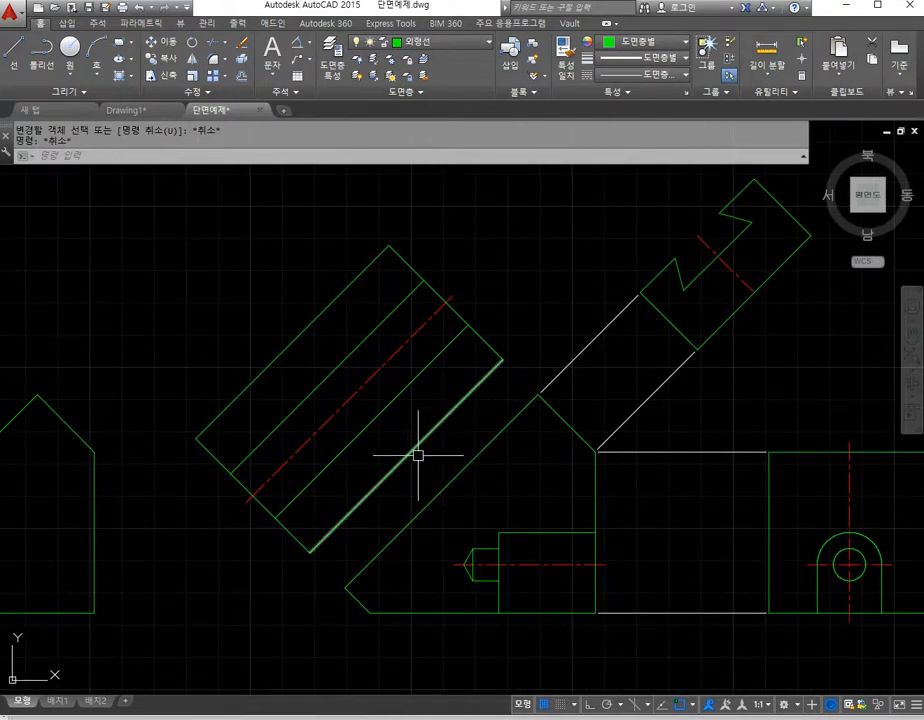
{"action": "left_click", "coordinate": [170, 45]}
{"action": "left_click", "coordinate": [440, 440]}
{"action": "left_click", "coordinate": [273, 275]}
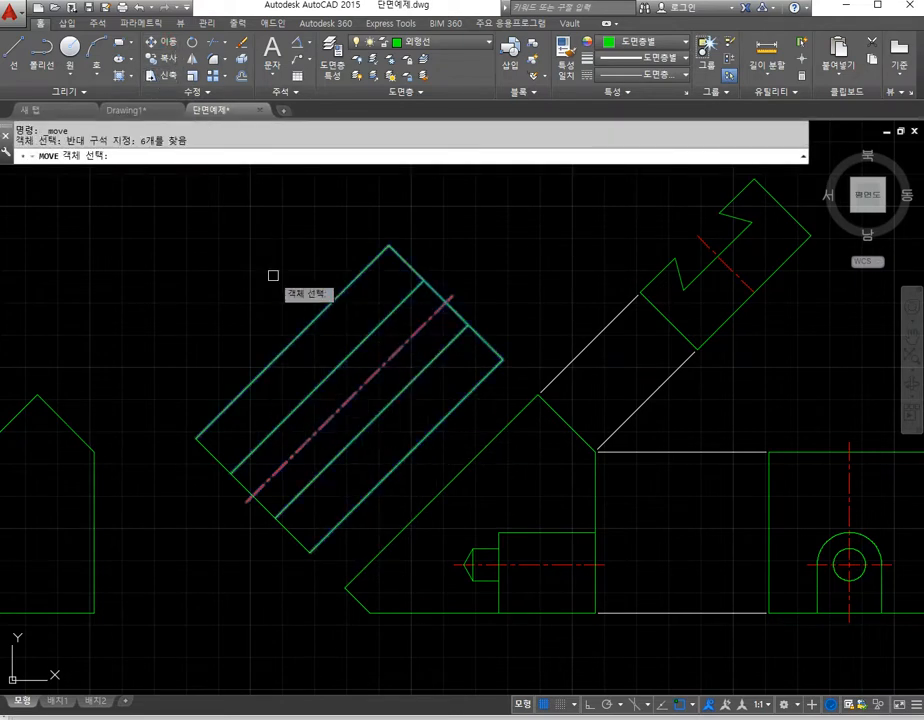
{"action": "left_click", "coordinate": [307, 529]}
{"action": "left_click", "coordinate": [247, 452]}
{"action": "key", "text": "Return"}
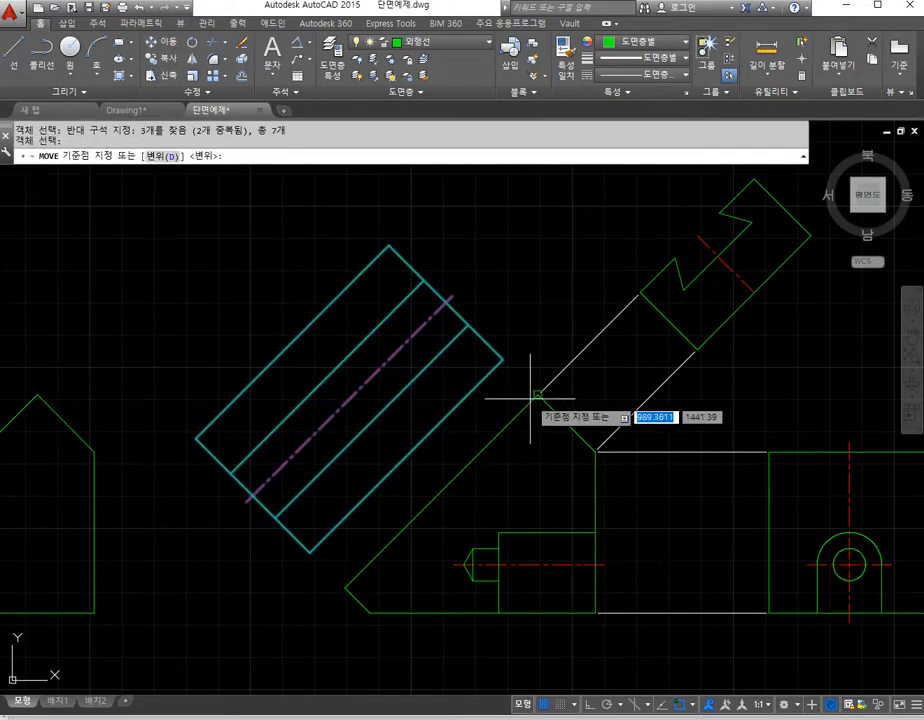
{"action": "left_click", "coordinate": [536, 393]}
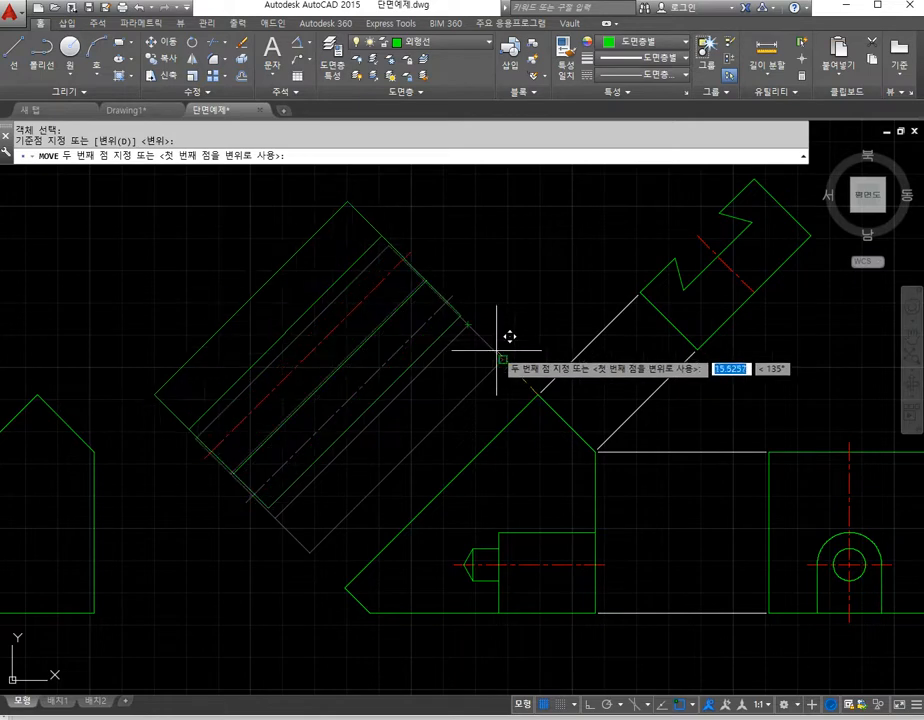
{"action": "key", "text": "Escape"}
Step: Draw two projection lines from the second auxiliary view's near corners to the ends of the front view's long slanted edge
{"action": "scroll", "coordinate": [485, 414], "scroll_direction": "down", "scroll_amount": 2}
{"action": "mouse_move", "coordinate": [318, 500]}
{"action": "middle_mouse_down"}
{"action": "mouse_move", "coordinate": [330, 484]}
{"action": "mouse_move", "coordinate": [358, 481]}
{"action": "middle_mouse_up"}
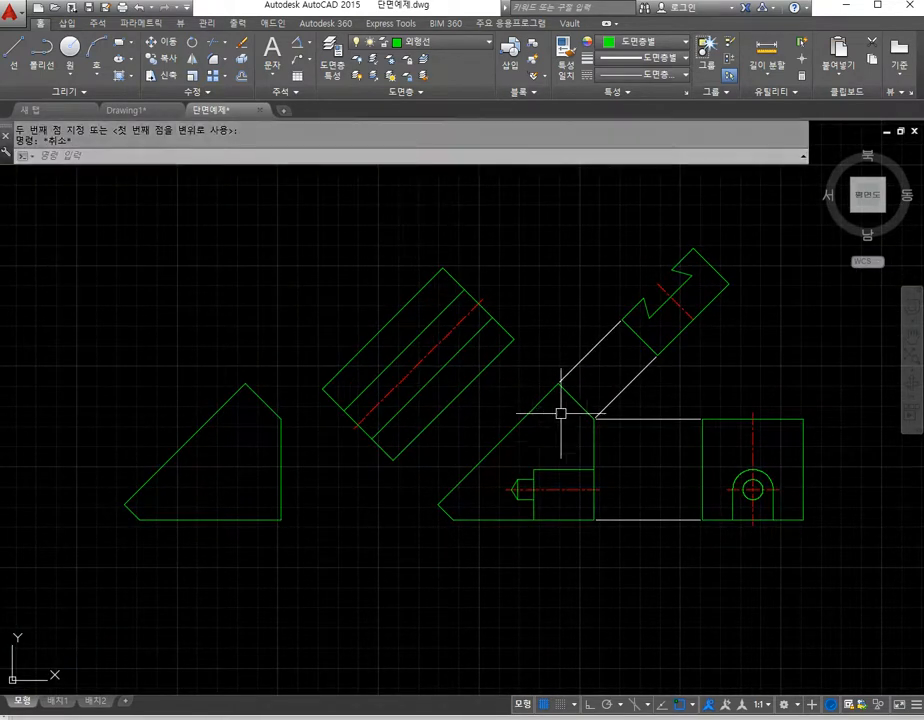
{"action": "middle_click_drag", "start_coordinate": [561, 412], "coordinate": [555, 432]}
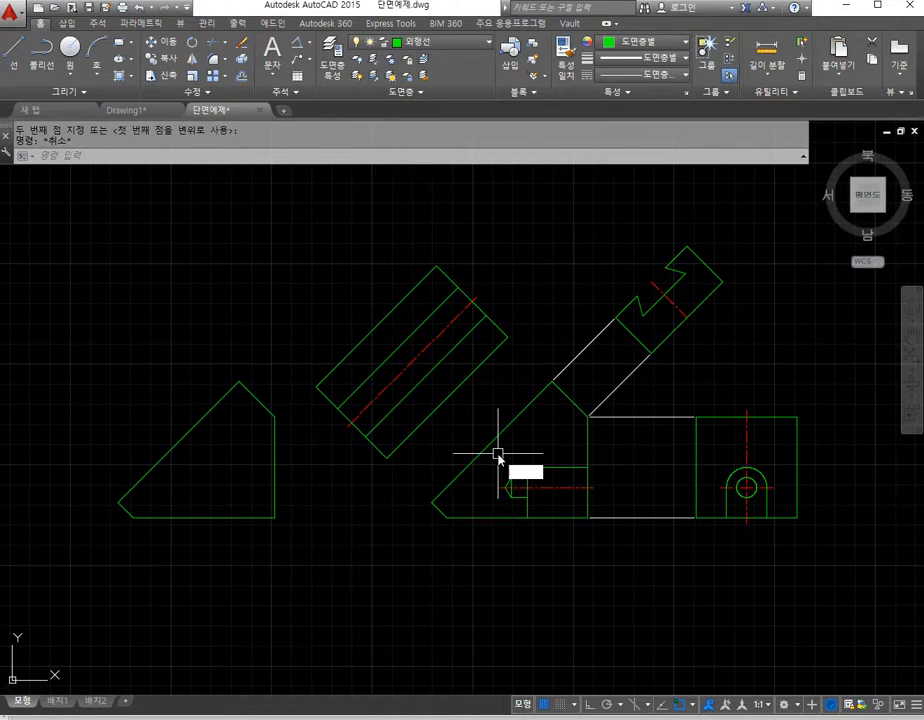
{"action": "type", "text": "l"}
{"action": "key", "text": "Return"}
{"action": "left_click", "coordinate": [387, 458]}
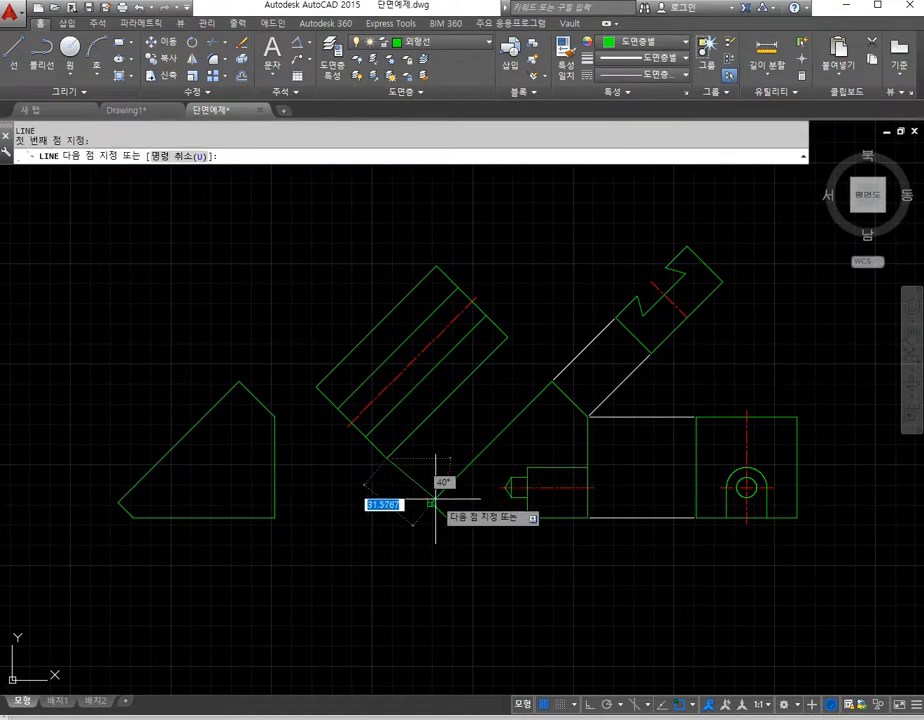
{"action": "key", "text": "Escape"}
{"action": "key", "text": "Return"}
{"action": "left_click", "coordinate": [508, 338]}
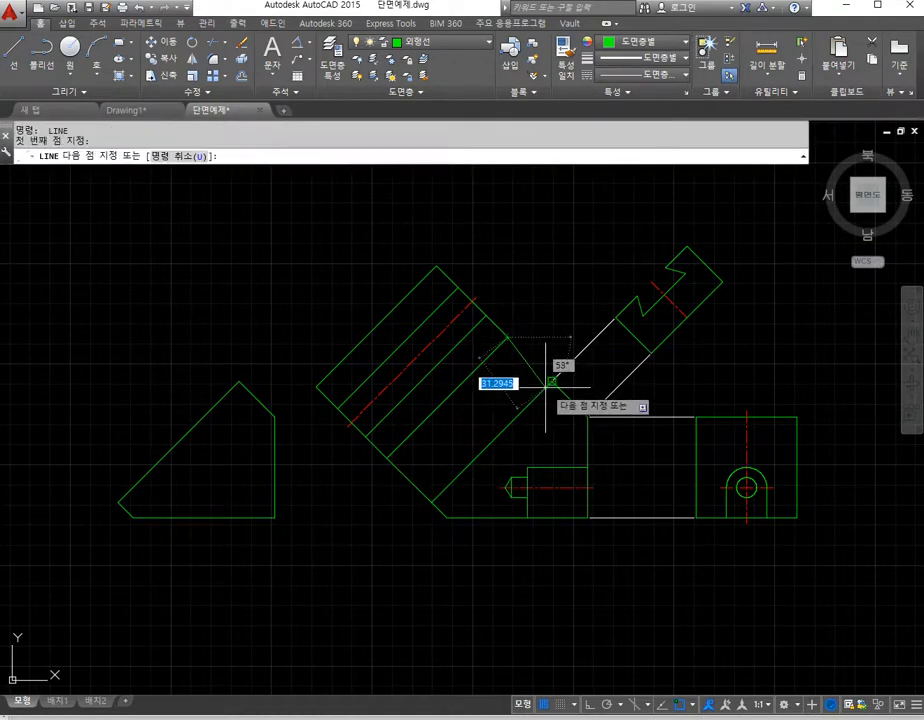
{"action": "left_click", "coordinate": [551, 382]}
{"action": "key", "text": "Return"}
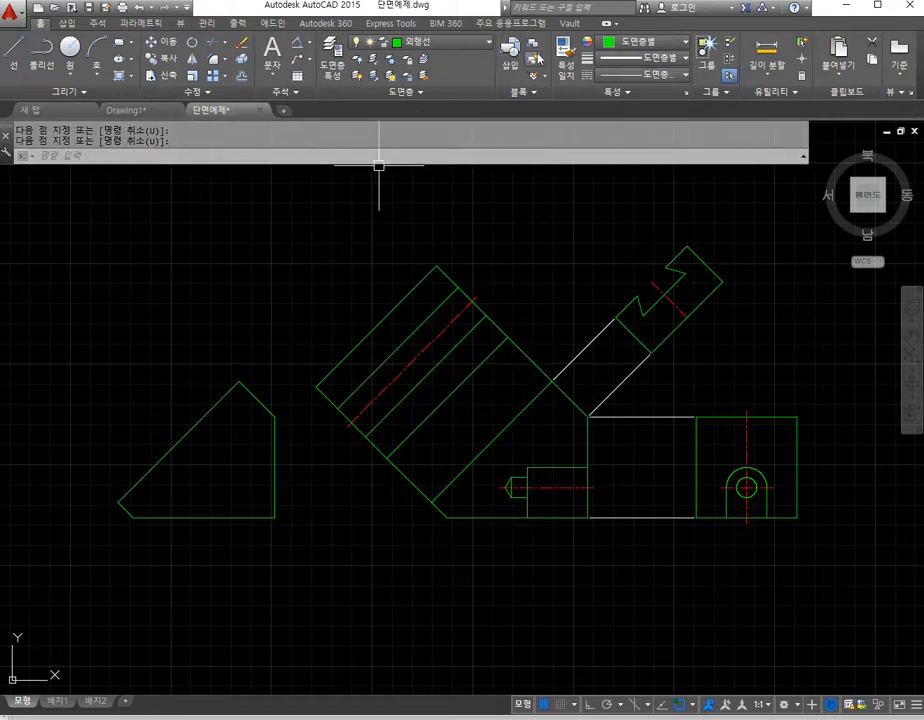
Step: Match both new projection lines to the properties of the first auxiliary view's white projection line
{"action": "left_click", "coordinate": [569, 58]}
{"action": "left_click", "coordinate": [582, 352]}
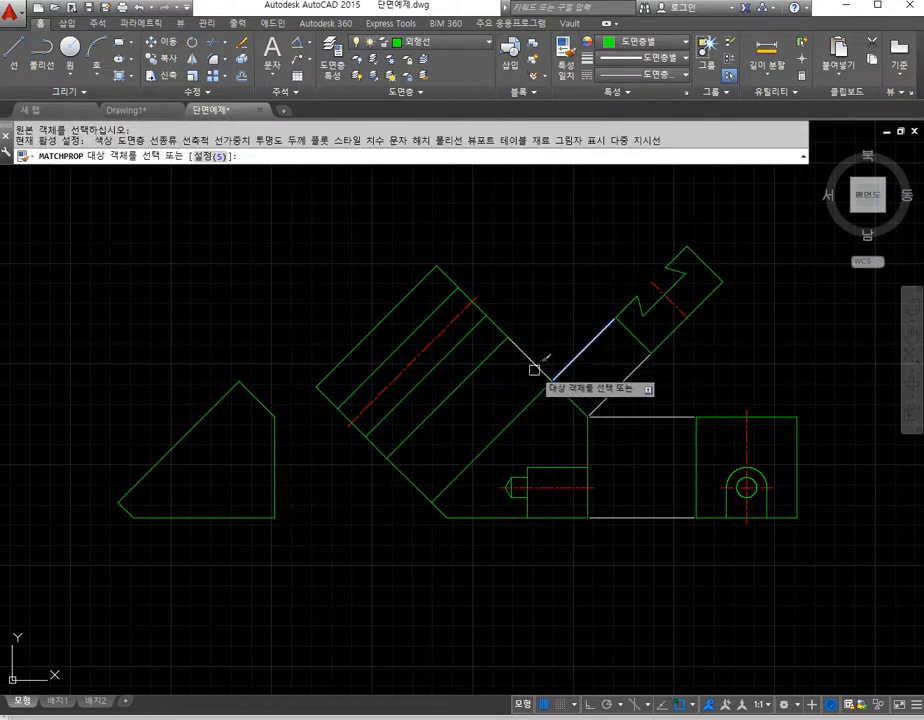
{"action": "left_click", "coordinate": [406, 478]}
{"action": "key", "text": "Return"}
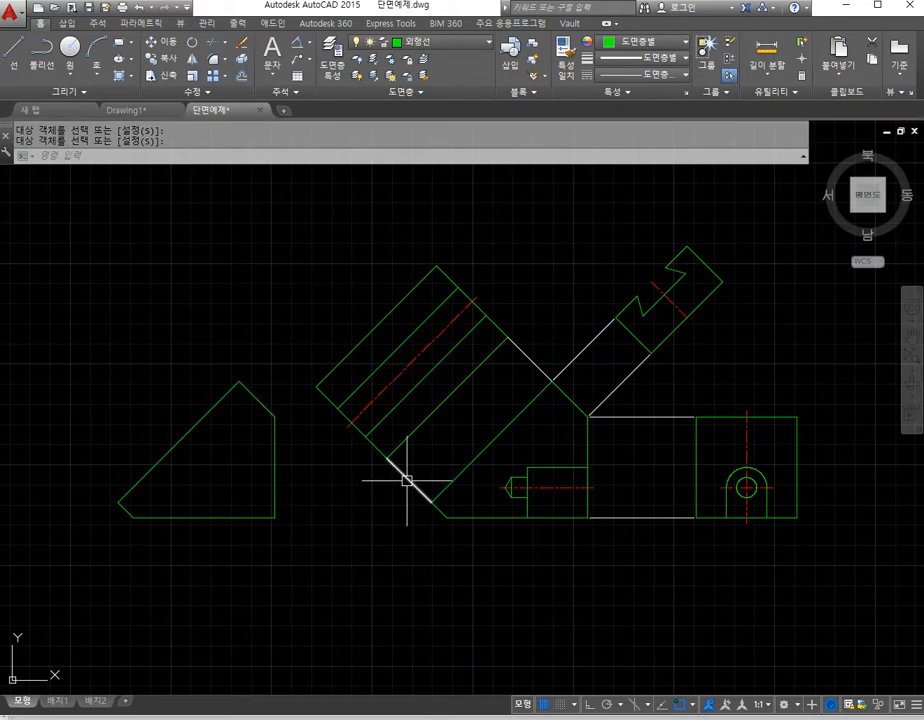
Step: Shorten both new projection lines at each end with a Lengthen increment of -1 to leave gaps at the views
{"action": "type", "text": "len"}
{"action": "key", "text": "Return"}
{"action": "type", "text": "de"}
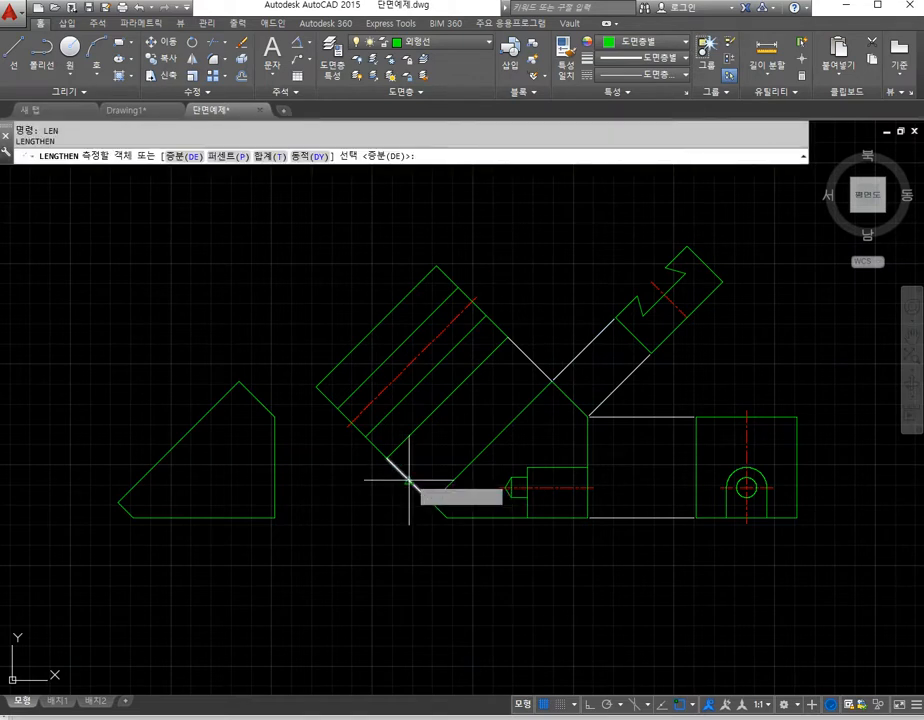
{"action": "key", "text": "Return"}
{"action": "key", "text": "Return"}
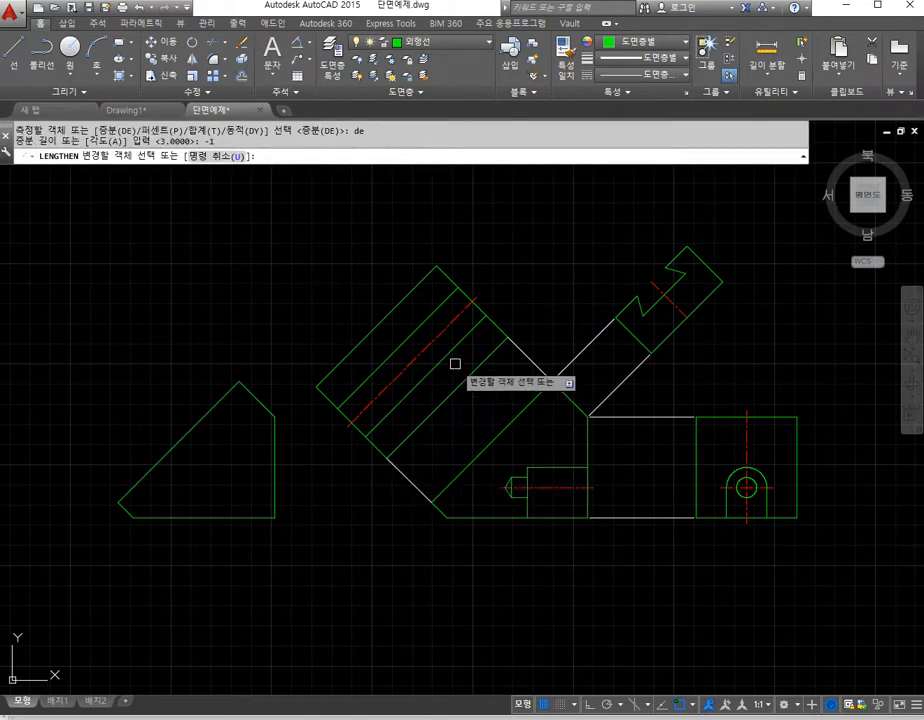
{"action": "left_click", "coordinate": [537, 368]}
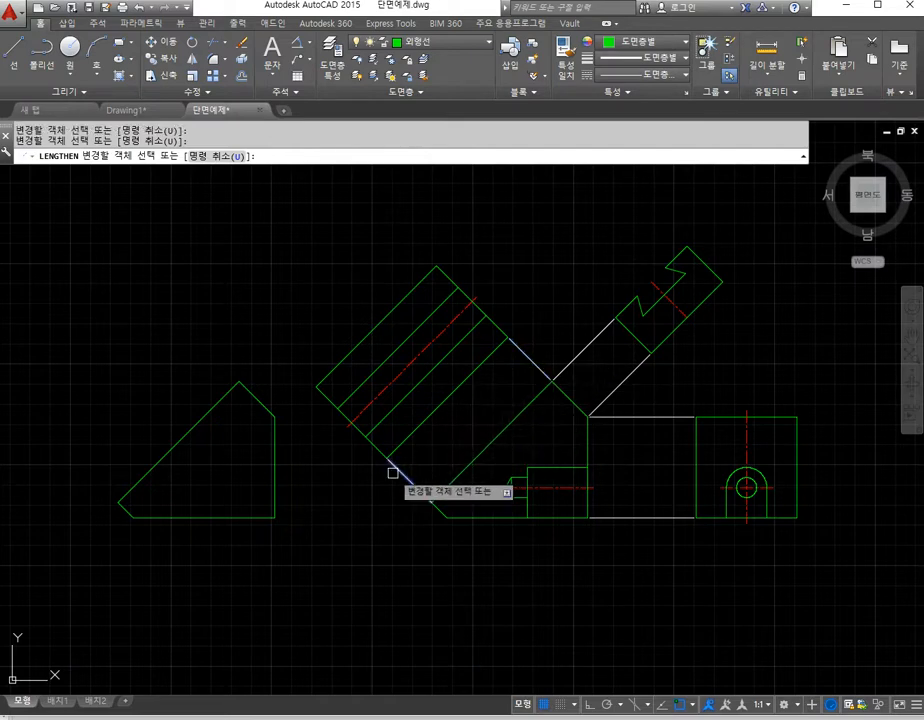
{"action": "scroll", "coordinate": [412, 495], "scroll_direction": "up", "scroll_amount": 6}
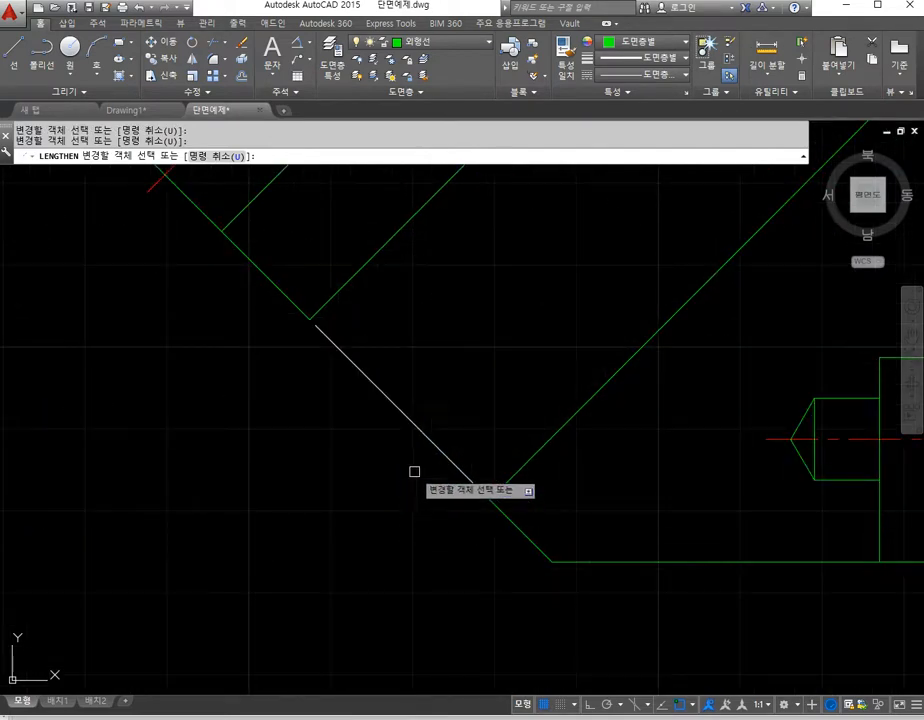
{"action": "scroll", "coordinate": [414, 472], "scroll_direction": "down", "scroll_amount": 4}
{"action": "scroll", "coordinate": [580, 333], "scroll_direction": "down", "scroll_amount": 2}
{"action": "key", "text": "Escape"}
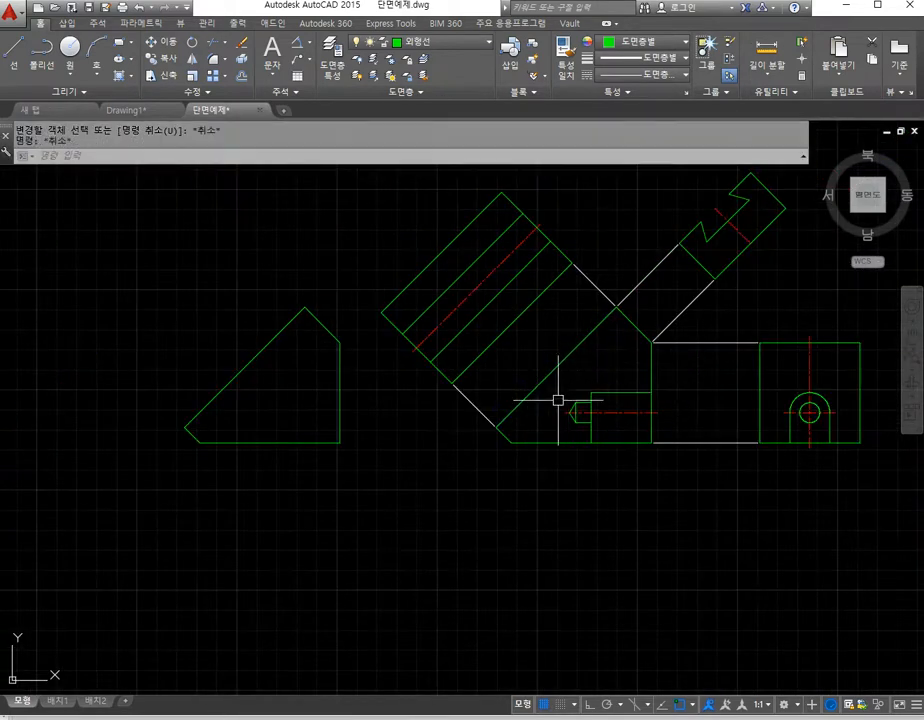
Step: Thaw the 치수 layer to bring back the drawing's dimensions
{"action": "middle_click_drag", "start_coordinate": [501, 171], "coordinate": [408, 223]}
{"action": "left_click", "coordinate": [458, 45]}
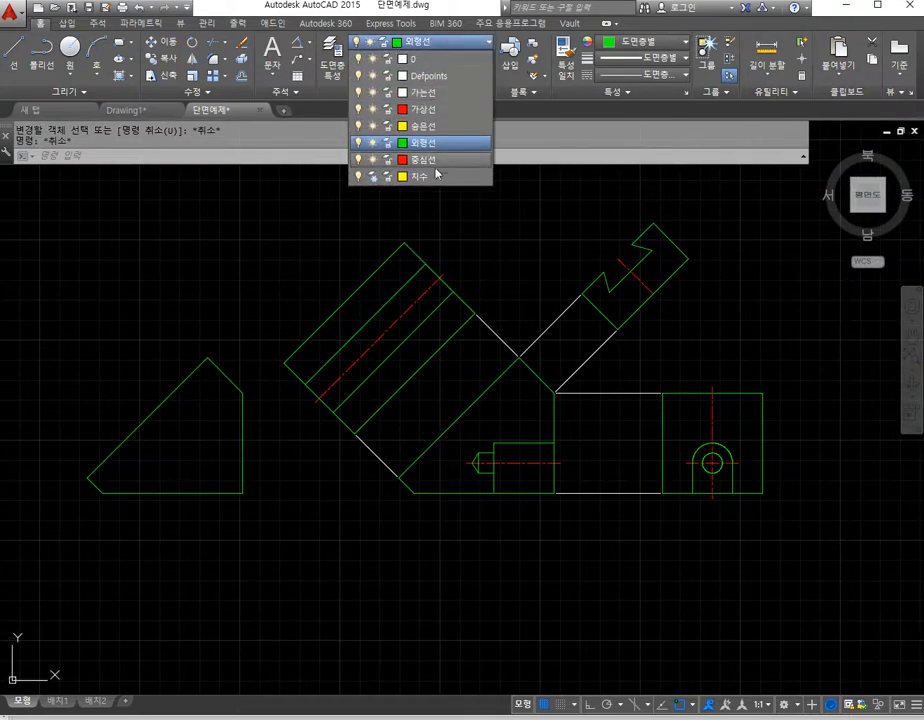
{"action": "left_click", "coordinate": [376, 181]}
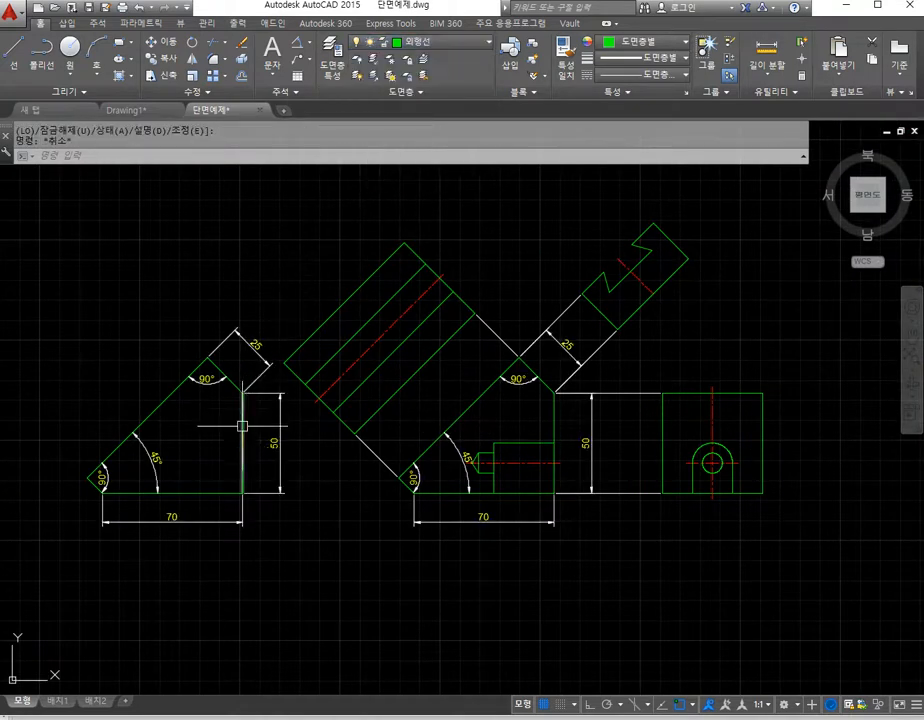
Step: Move the original exercise figure with its dimensions farther left, away from the second auxiliary view
{"action": "type", "text": "m"}
{"action": "key", "text": "Return"}
{"action": "left_click", "coordinate": [54, 305]}
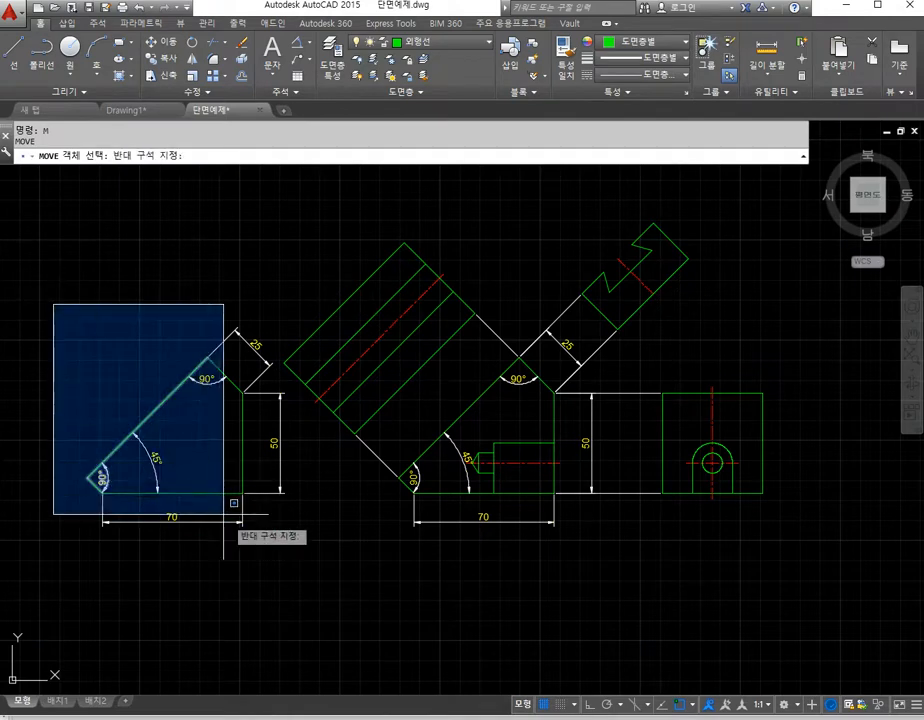
{"action": "left_click", "coordinate": [286, 586]}
{"action": "key", "text": "Return"}
{"action": "left_click", "coordinate": [340, 575]}
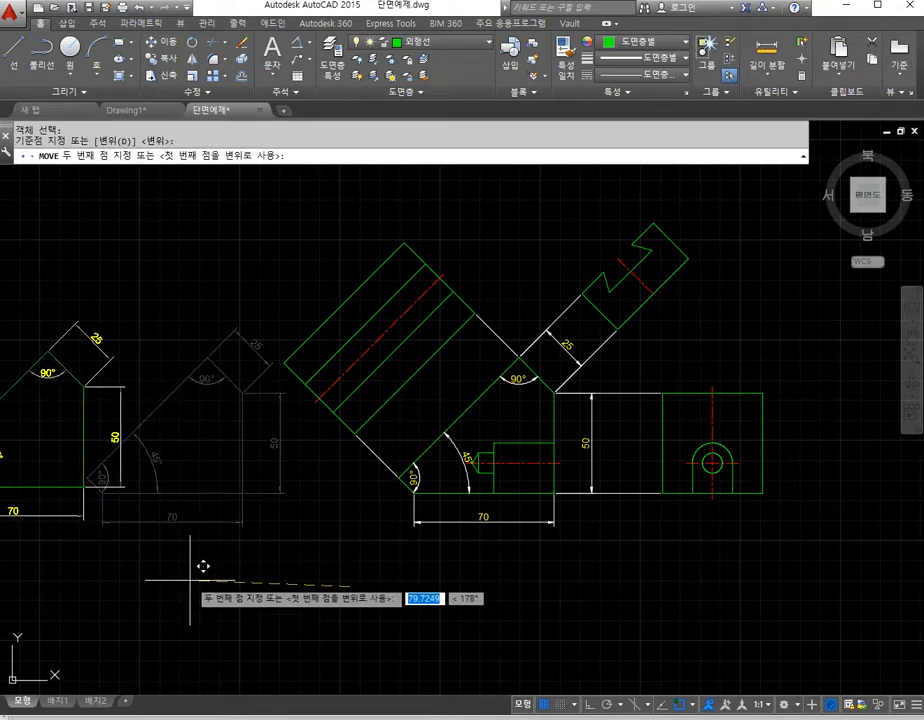
{"action": "key", "text": "Escape"}
Step: Put the stepped slot and drilled hole outlines in the front view on the 숨은선 layer, leaving the centre line as it is
{"action": "scroll", "coordinate": [491, 507], "scroll_direction": "down", "scroll_amount": 3}
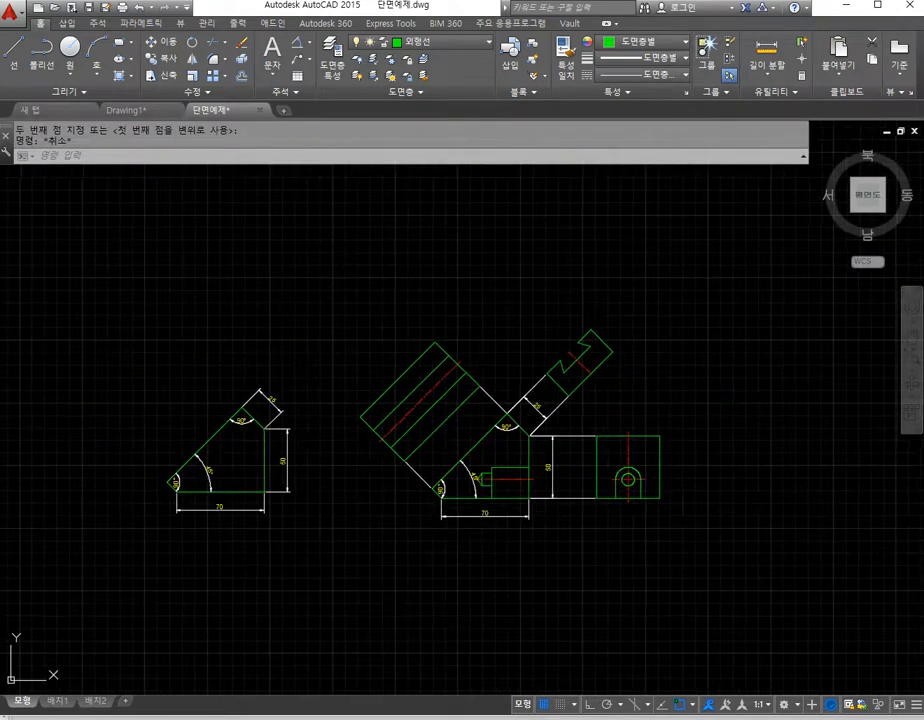
{"action": "middle_click_drag", "start_coordinate": [491, 507], "coordinate": [400, 497]}
{"action": "scroll", "coordinate": [426, 466], "scroll_direction": "up", "scroll_amount": 4}
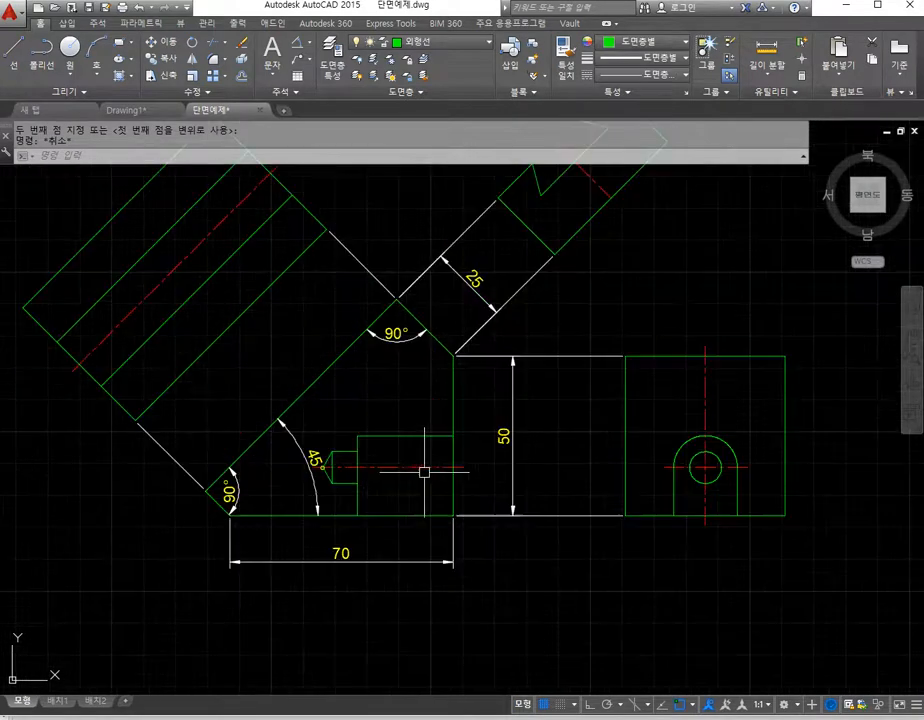
{"action": "scroll", "coordinate": [367, 486], "scroll_direction": "up", "scroll_amount": 2}
{"action": "left_click", "coordinate": [365, 487]}
{"action": "left_click", "coordinate": [300, 478]}
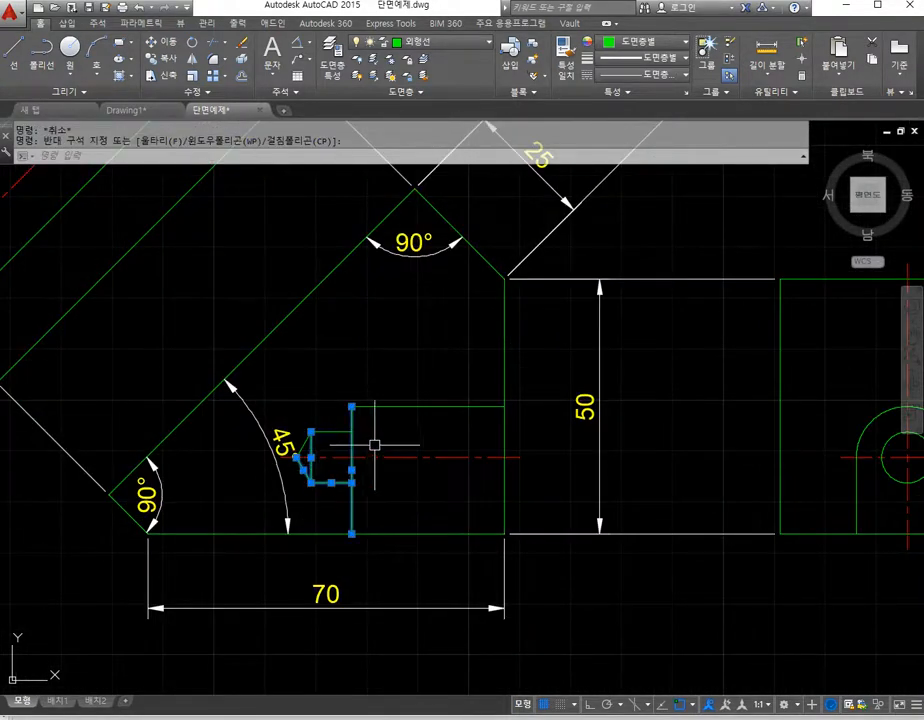
{"action": "left_click", "coordinate": [507, 433]}
{"action": "left_click", "coordinate": [301, 400]}
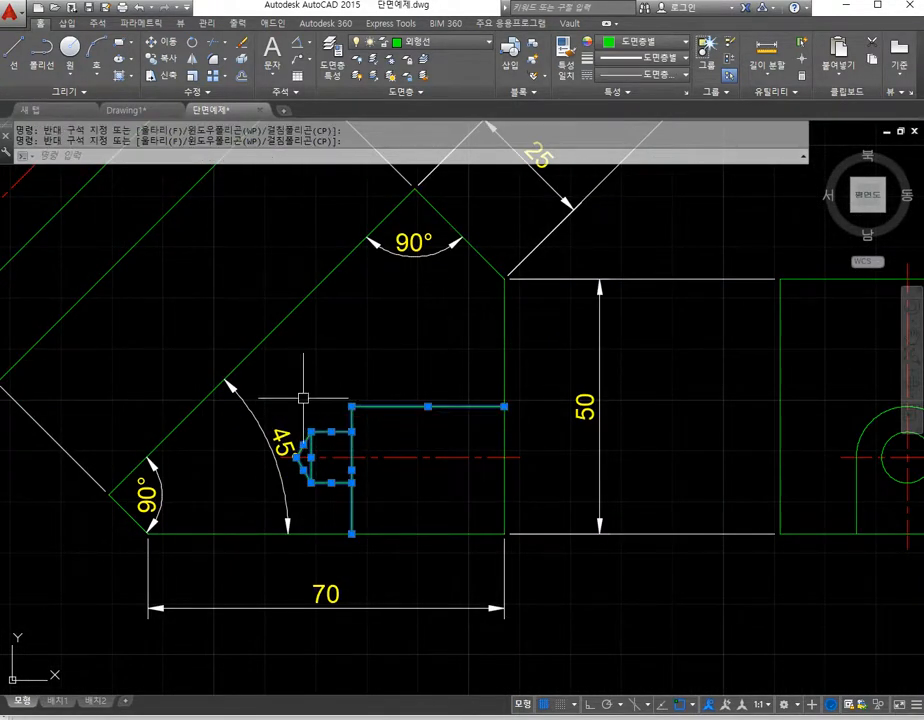
{"action": "left_click", "coordinate": [440, 44]}
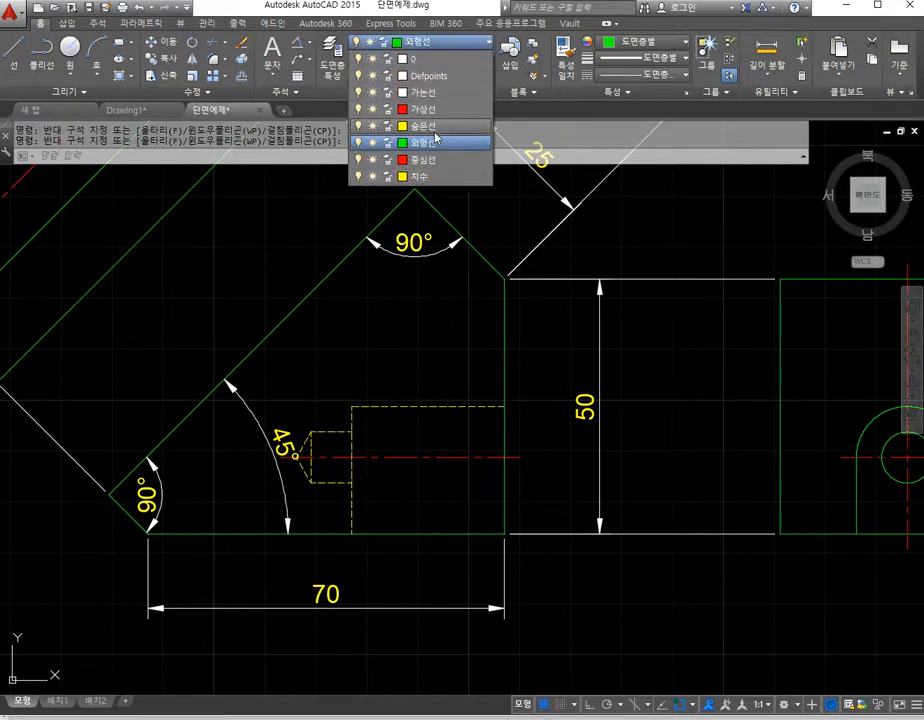
{"action": "left_click", "coordinate": [430, 142]}
{"action": "key", "text": "Escape"}
{"action": "key", "text": "Escape"}
{"action": "scroll", "coordinate": [410, 365], "scroll_direction": "down", "scroll_amount": 4}
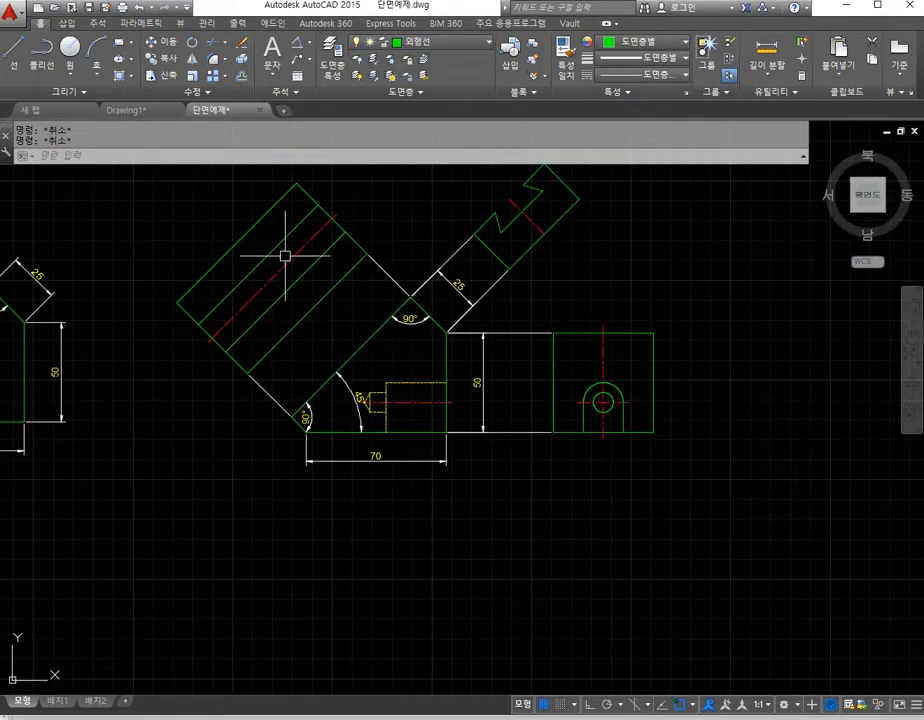
Step: Copy the complete set of views with its dimensions to the empty area on the right, keeping the two sets clear of each other
{"action": "middle_click_drag", "start_coordinate": [492, 330], "coordinate": [478, 368]}
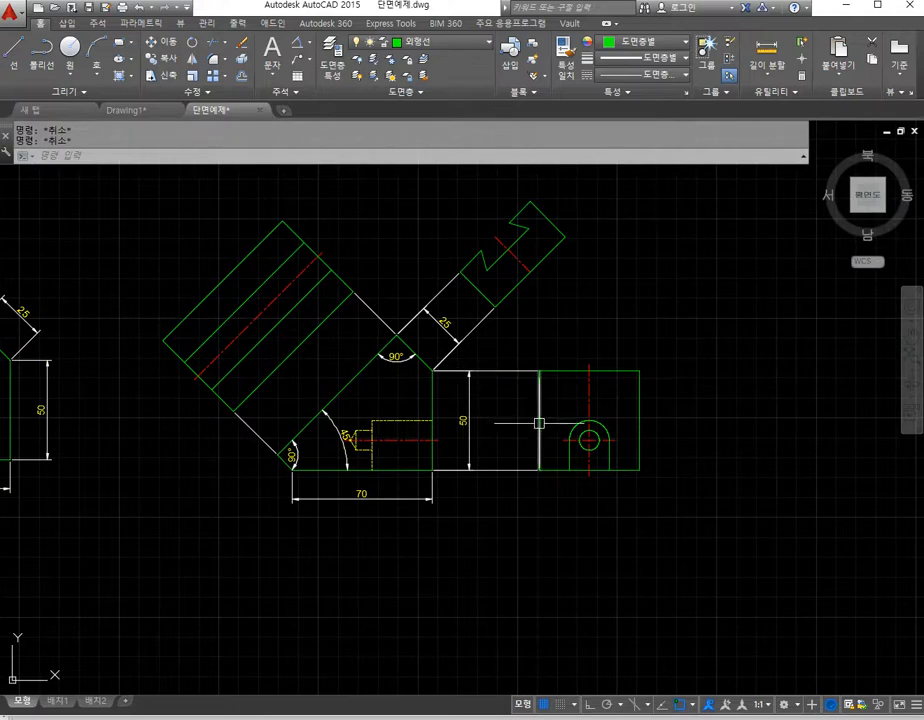
{"action": "scroll", "coordinate": [539, 423], "scroll_direction": "down", "scroll_amount": 2}
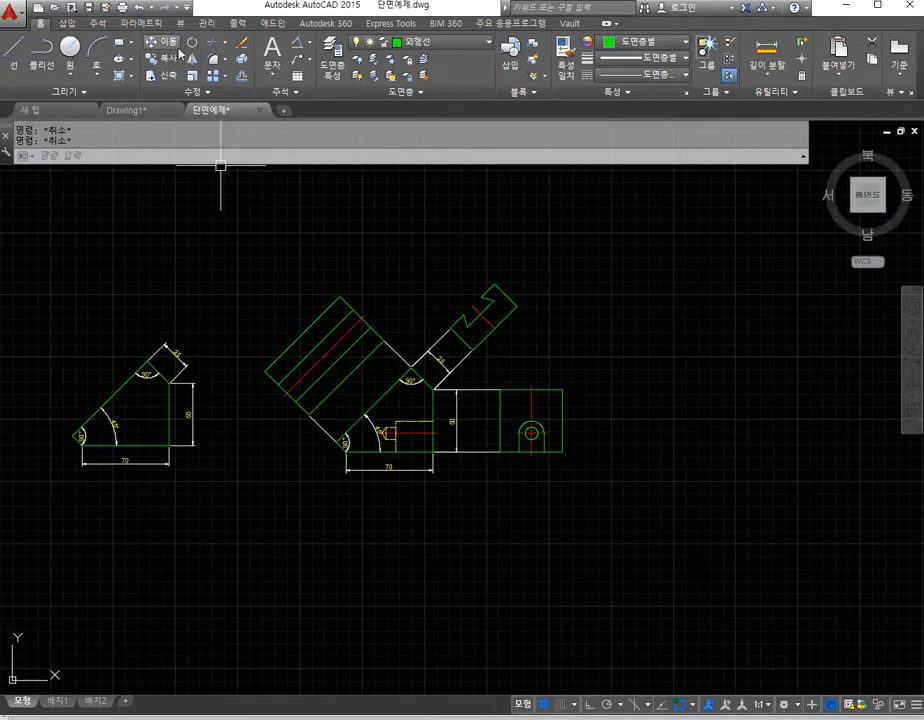
{"action": "left_click", "coordinate": [170, 62]}
{"action": "left_click", "coordinate": [238, 256]}
{"action": "left_click", "coordinate": [530, 477]}
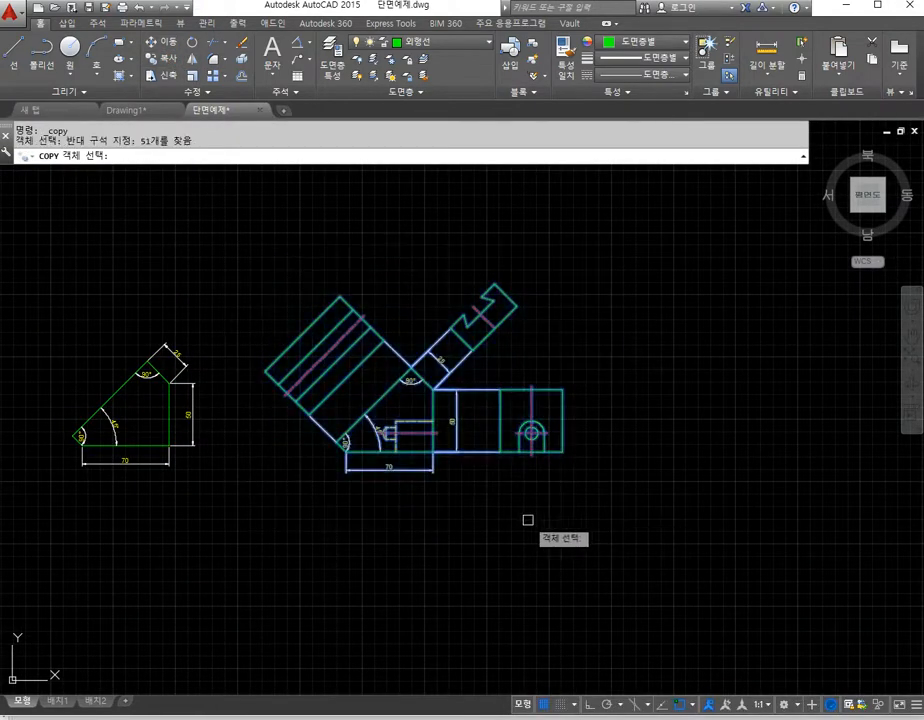
{"action": "key", "text": "Return"}
{"action": "left_click", "coordinate": [367, 512]}
{"action": "left_click", "coordinate": [711, 482]}
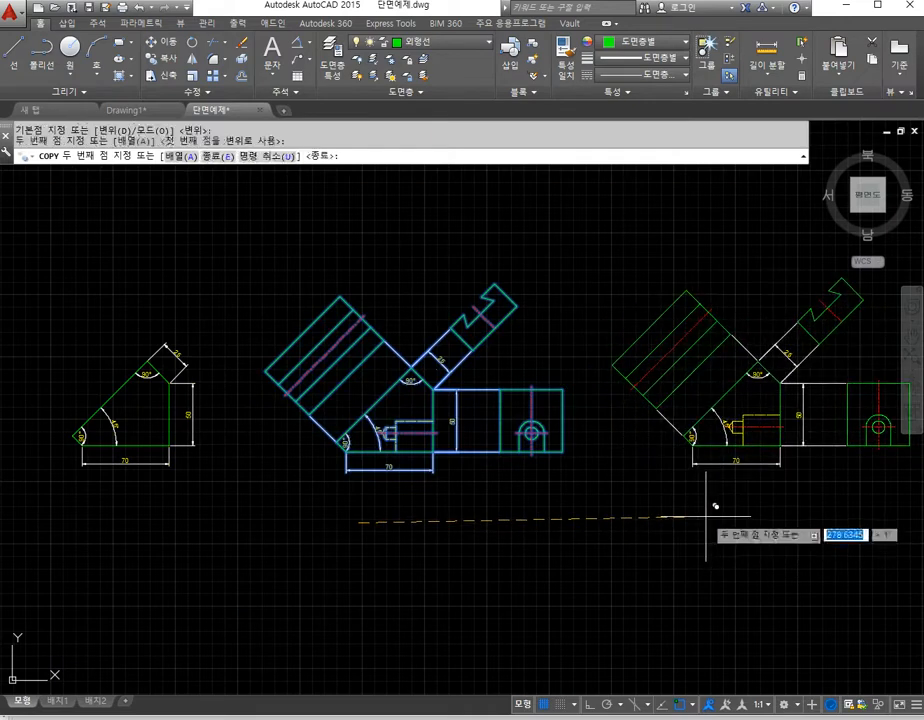
{"action": "key", "text": "Escape"}
Step: Put the stepped slot and drilled hole outlines in the copied front view on the 외형선 layer, excluding the lower drill-tip line
{"action": "middle_click_drag", "start_coordinate": [711, 480], "coordinate": [510, 479]}
{"action": "scroll", "coordinate": [557, 443], "scroll_direction": "up", "scroll_amount": 3}
{"action": "middle_click_drag", "start_coordinate": [547, 443], "coordinate": [498, 524]}
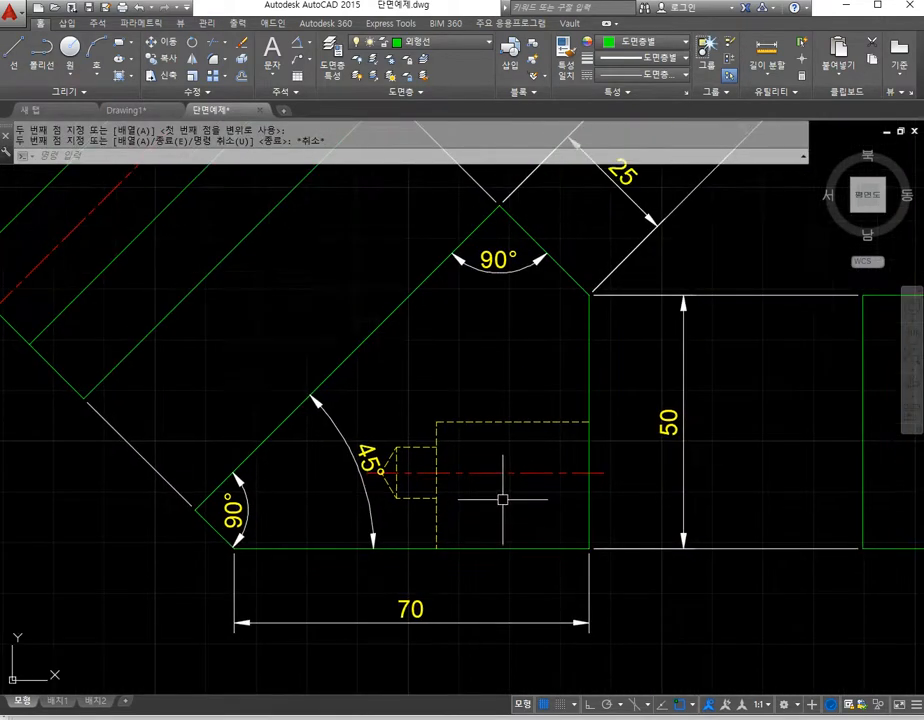
{"action": "scroll", "coordinate": [658, 447], "scroll_direction": "down", "scroll_amount": 2}
{"action": "middle_click_drag", "start_coordinate": [658, 447], "coordinate": [594, 439]}
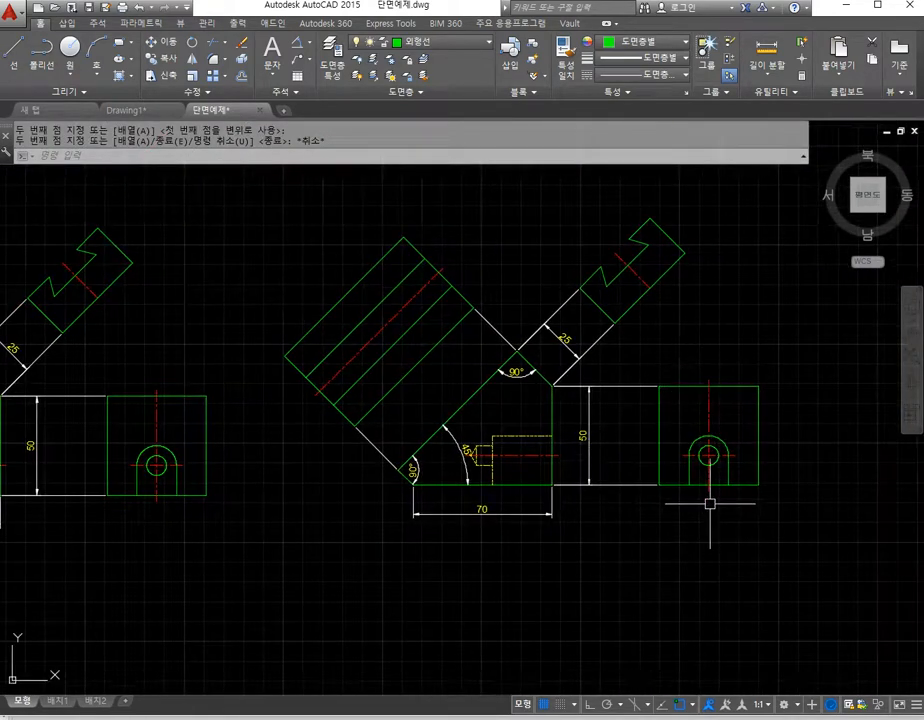
{"action": "scroll", "coordinate": [507, 447], "scroll_direction": "up", "scroll_amount": 2}
{"action": "left_click", "coordinate": [503, 449]}
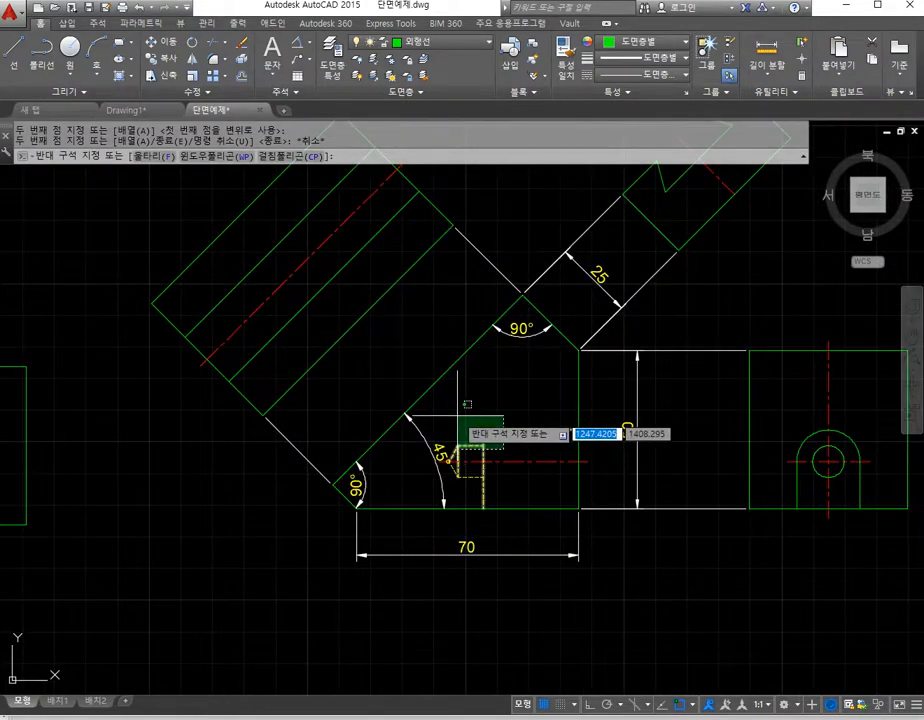
{"action": "left_click", "coordinate": [458, 416]}
{"action": "left_click", "coordinate": [507, 495]}
{"action": "left_click", "coordinate": [537, 473]}
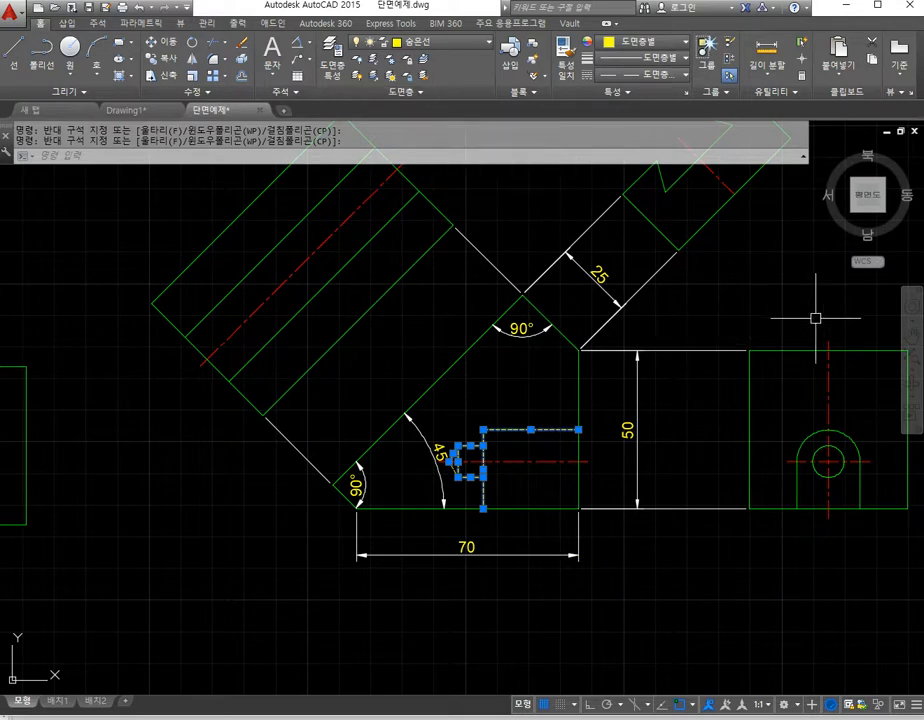
{"action": "left_click", "coordinate": [447, 45]}
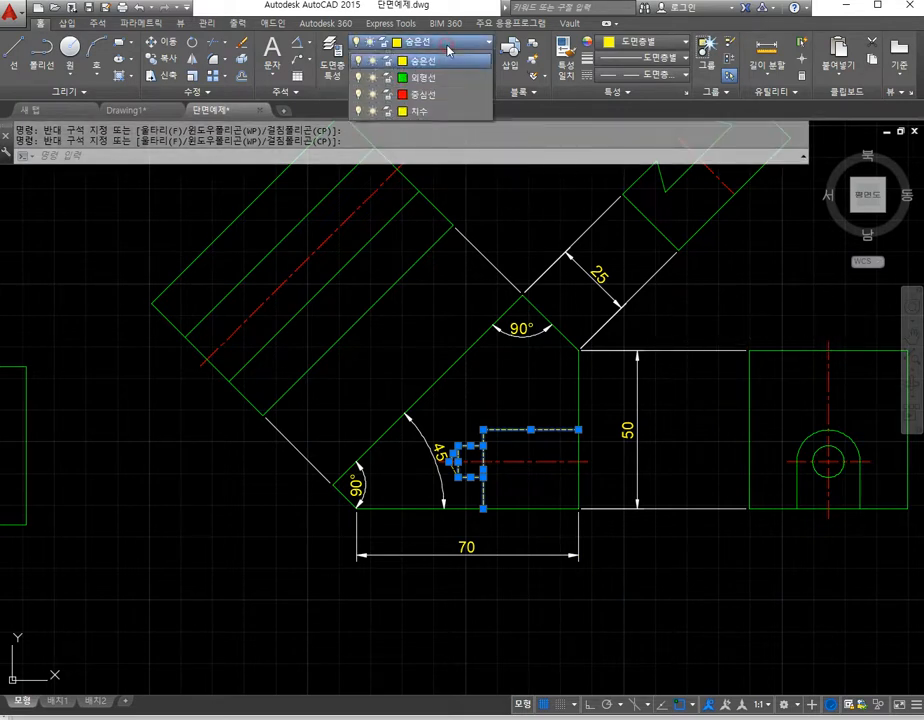
{"action": "left_click", "coordinate": [445, 145]}
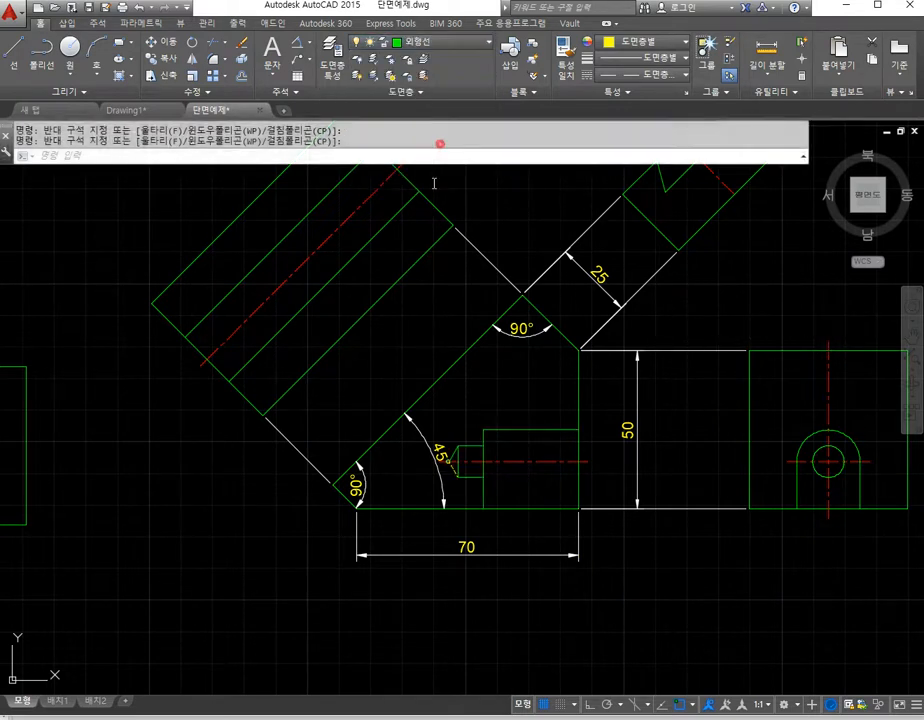
{"action": "key", "text": "Escape"}
{"action": "key", "text": "Escape"}
Step: Shift the 45° angle dimension in the copied front view toward its vertex, clear of the drill tip and centre line
{"action": "scroll", "coordinate": [459, 468], "scroll_direction": "up", "scroll_amount": 2}
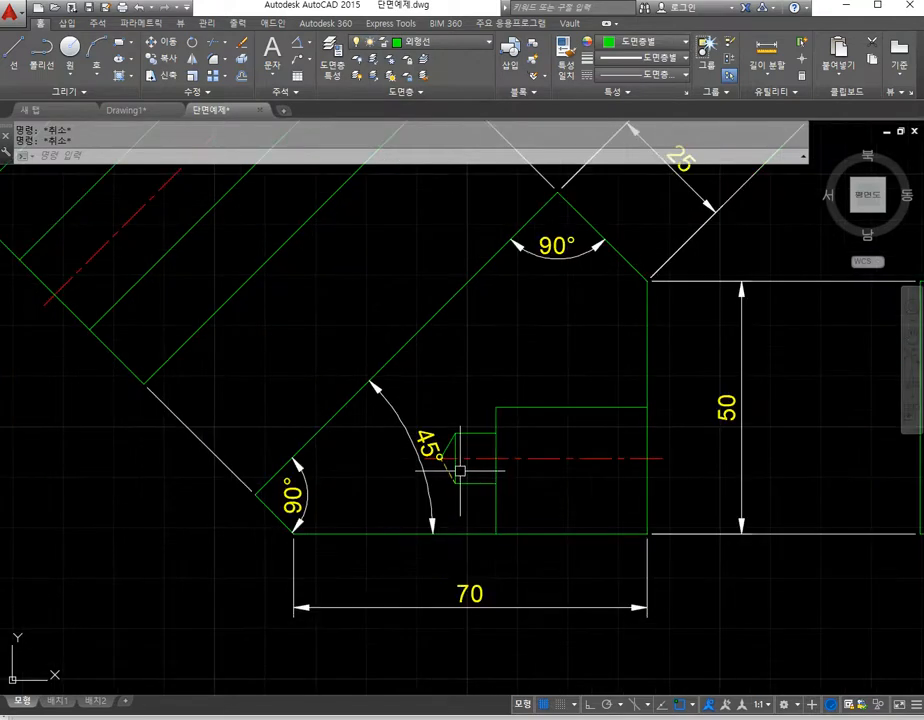
{"action": "scroll", "coordinate": [438, 462], "scroll_direction": "up", "scroll_amount": 4}
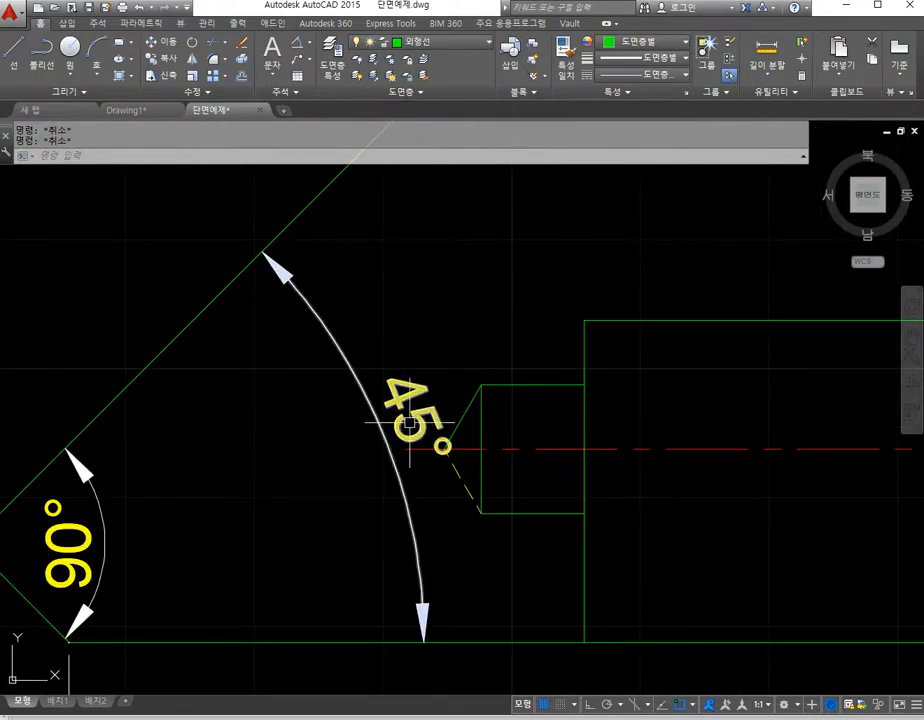
{"action": "left_click", "coordinate": [420, 450]}
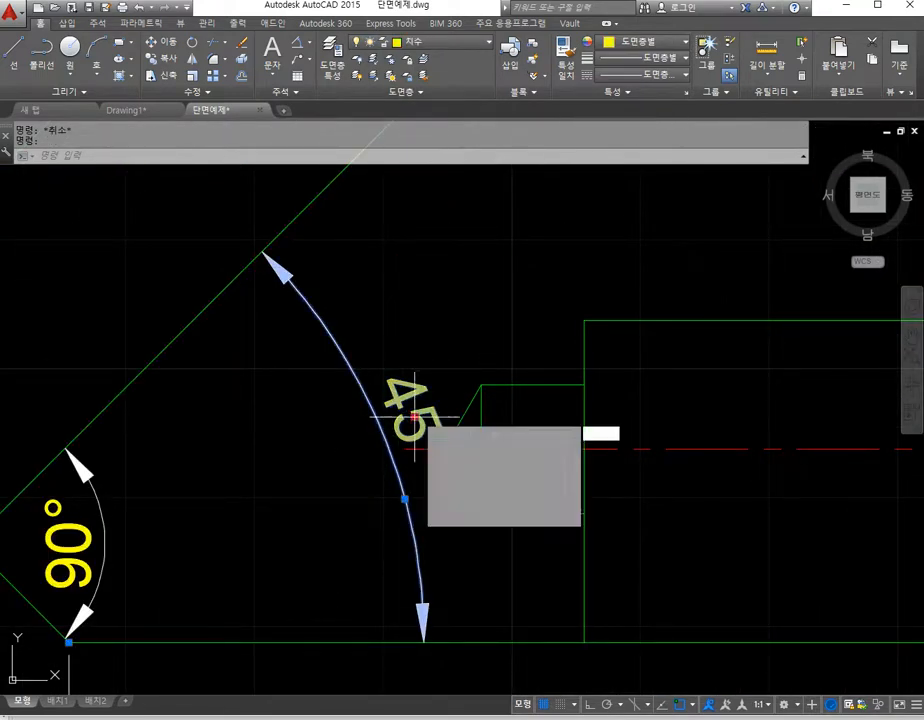
{"action": "left_click", "coordinate": [412, 415]}
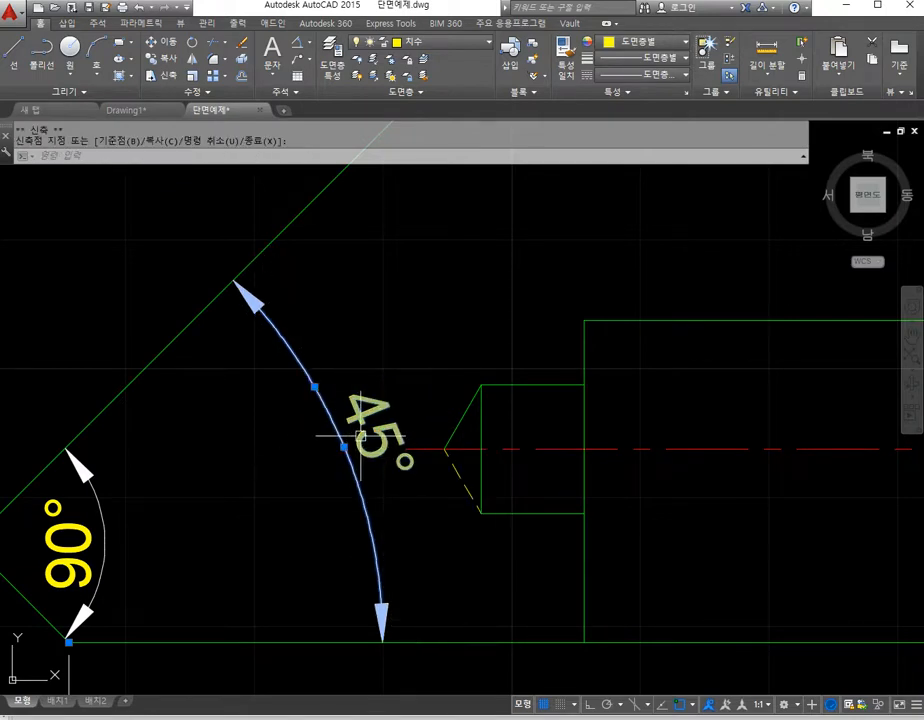
{"action": "key", "text": "Escape"}
{"action": "key", "text": "Escape"}
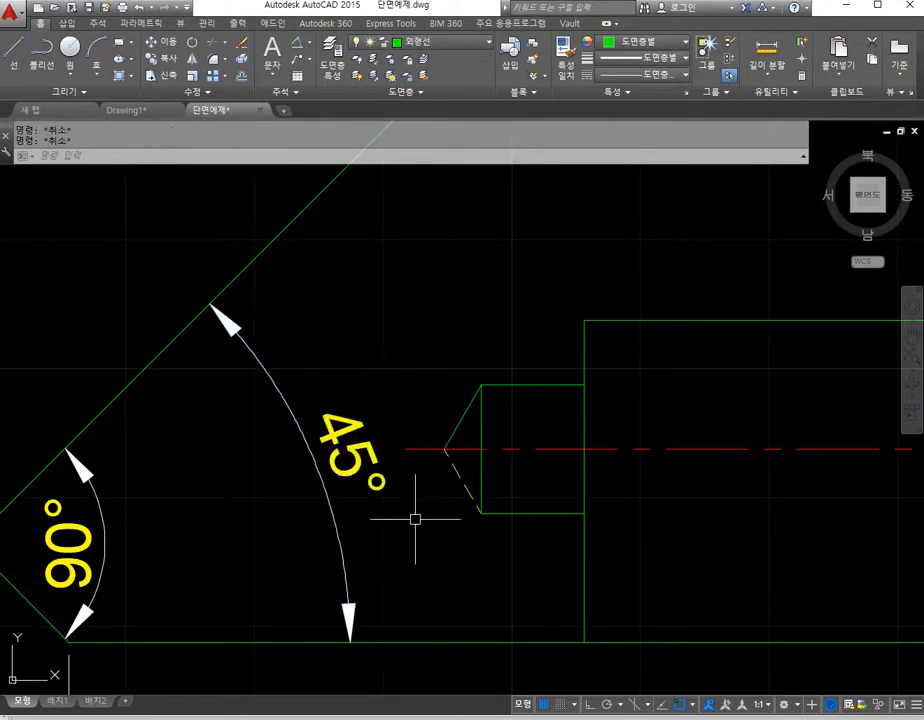
Step: Match the lower slanted line of the drill tip to the properties of the drilled hole's outline
{"action": "scroll", "coordinate": [440, 498], "scroll_direction": "down", "scroll_amount": 3}
{"action": "scroll", "coordinate": [445, 531], "scroll_direction": "up", "scroll_amount": 2}
{"action": "type", "text": "m"}
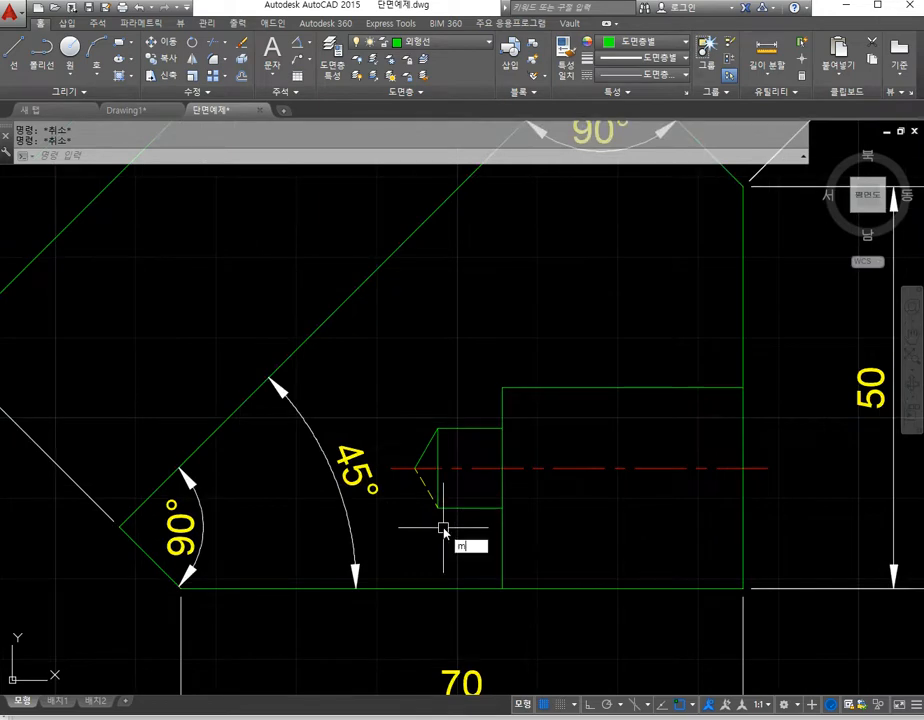
{"action": "type", "text": "a"}
{"action": "key", "text": "Return"}
{"action": "left_click", "coordinate": [458, 506]}
{"action": "left_click", "coordinate": [424, 484]}
{"action": "key", "text": "Escape"}
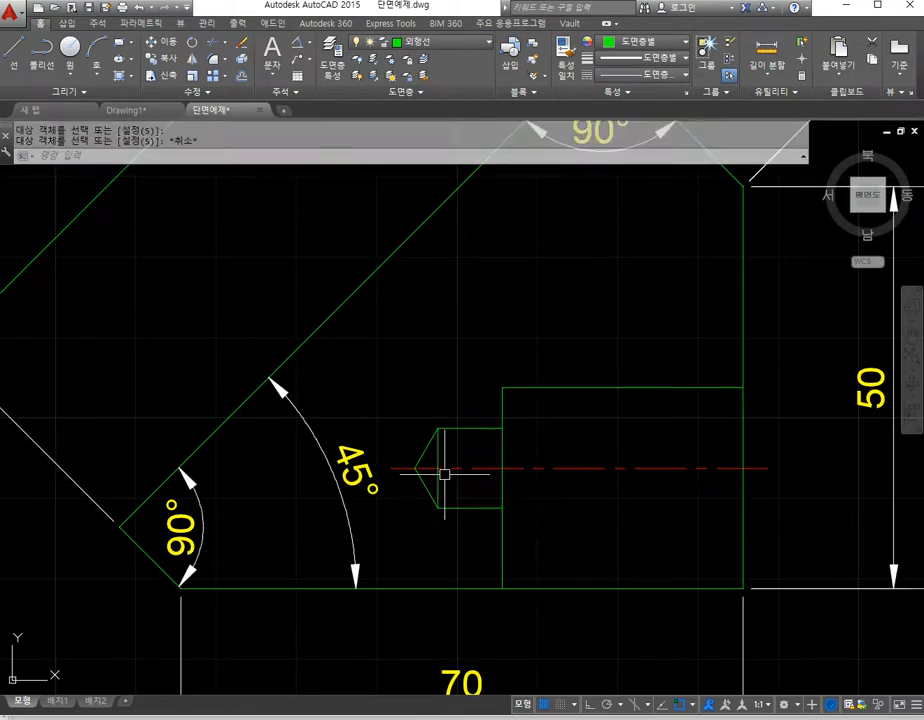
{"action": "key", "text": "Escape"}
Step: Hatch the solid area around the slot in the copied front view with the ANGLE pattern at 45 degrees and scale 3
{"action": "scroll", "coordinate": [441, 462], "scroll_direction": "down", "scroll_amount": 2}
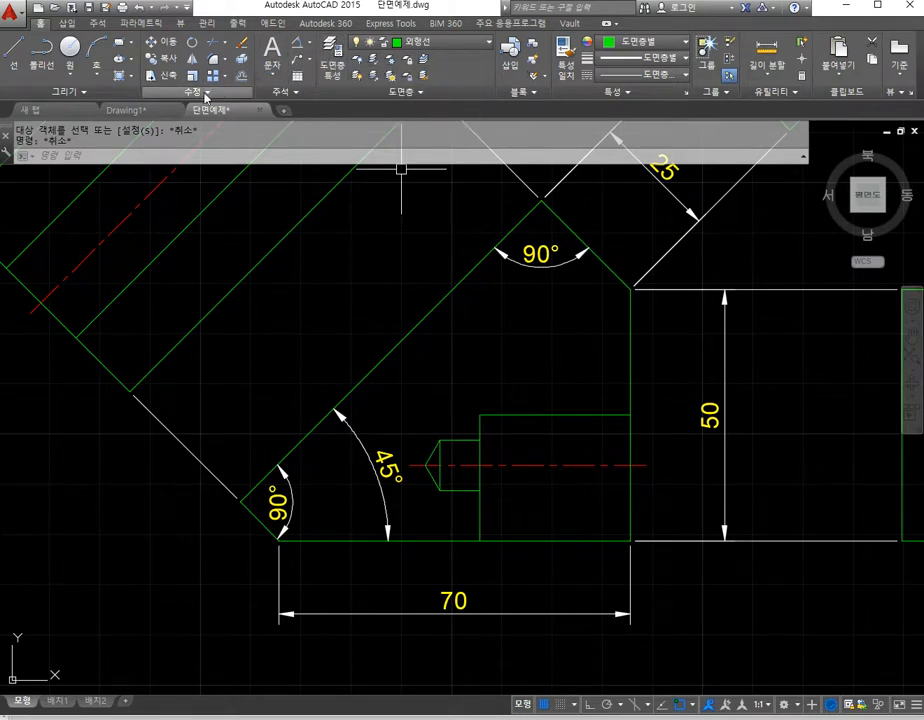
{"action": "left_click", "coordinate": [119, 77]}
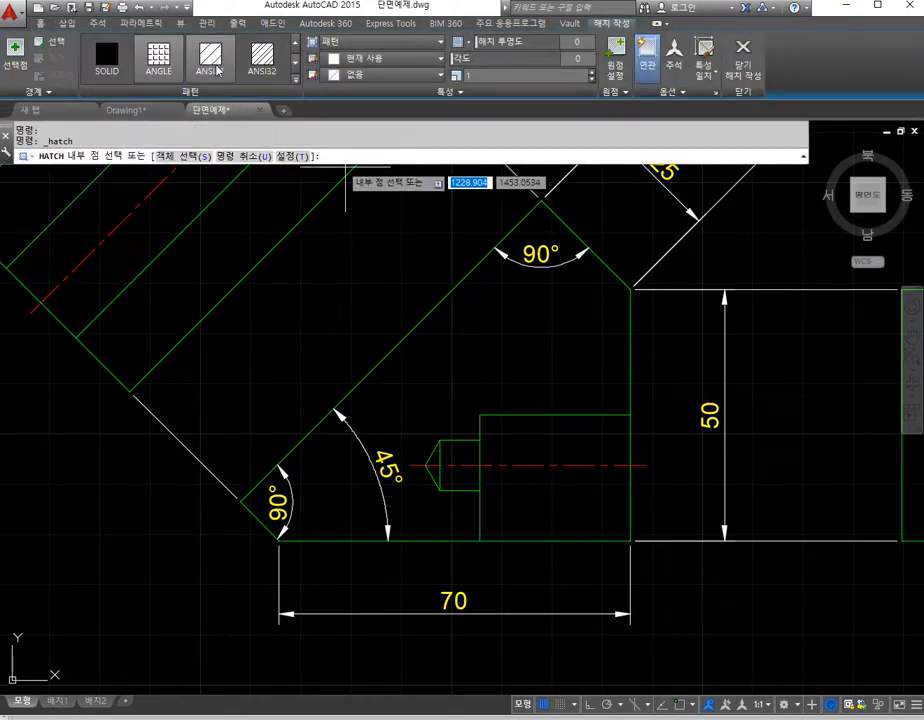
{"action": "left_click", "coordinate": [579, 59]}
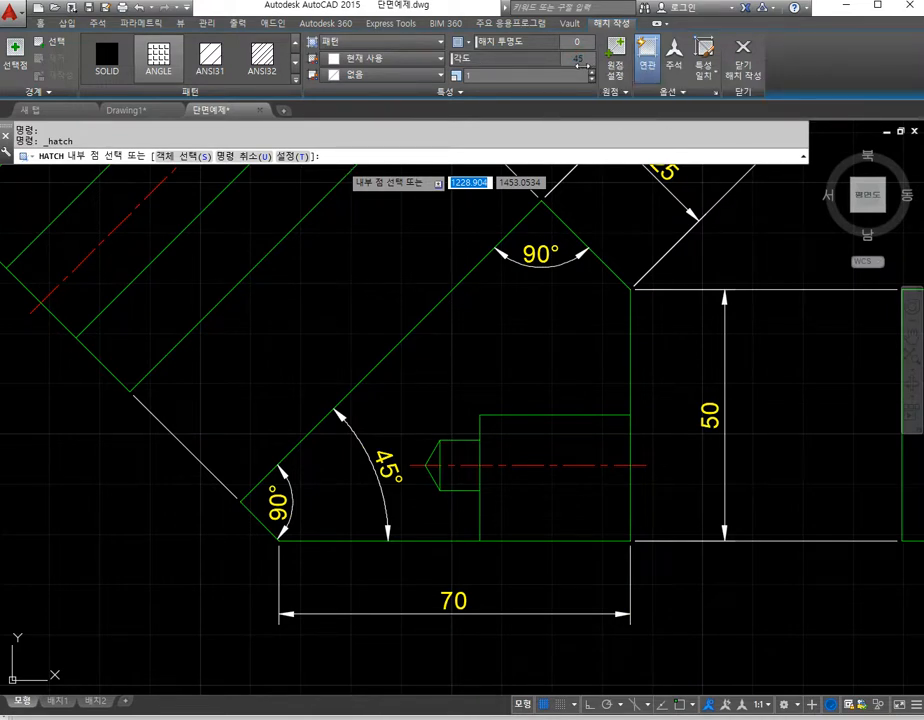
{"action": "left_click", "coordinate": [553, 76]}
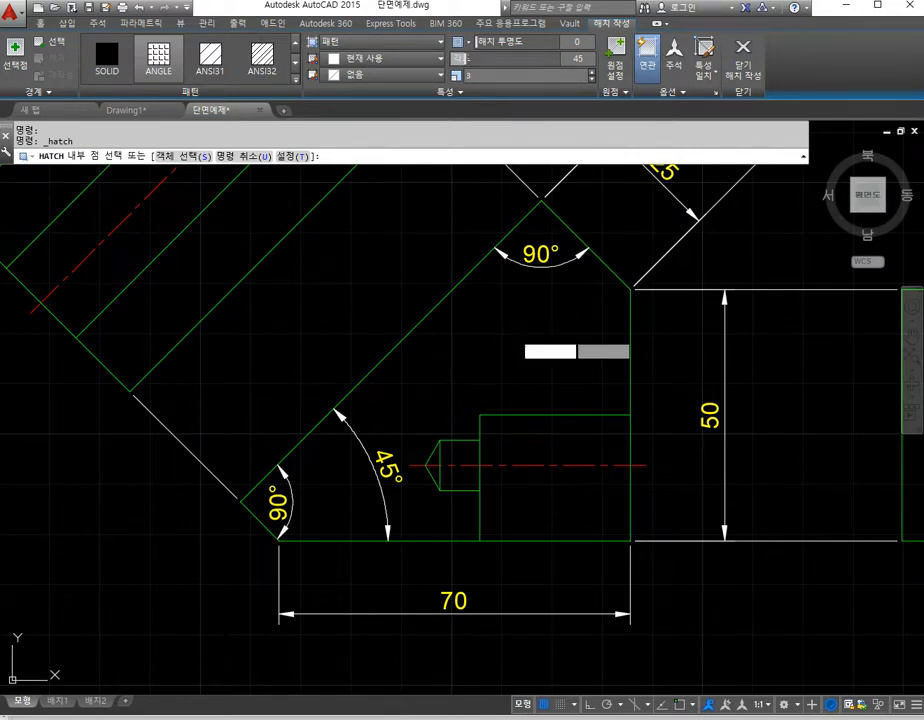
{"action": "left_click", "coordinate": [478, 336]}
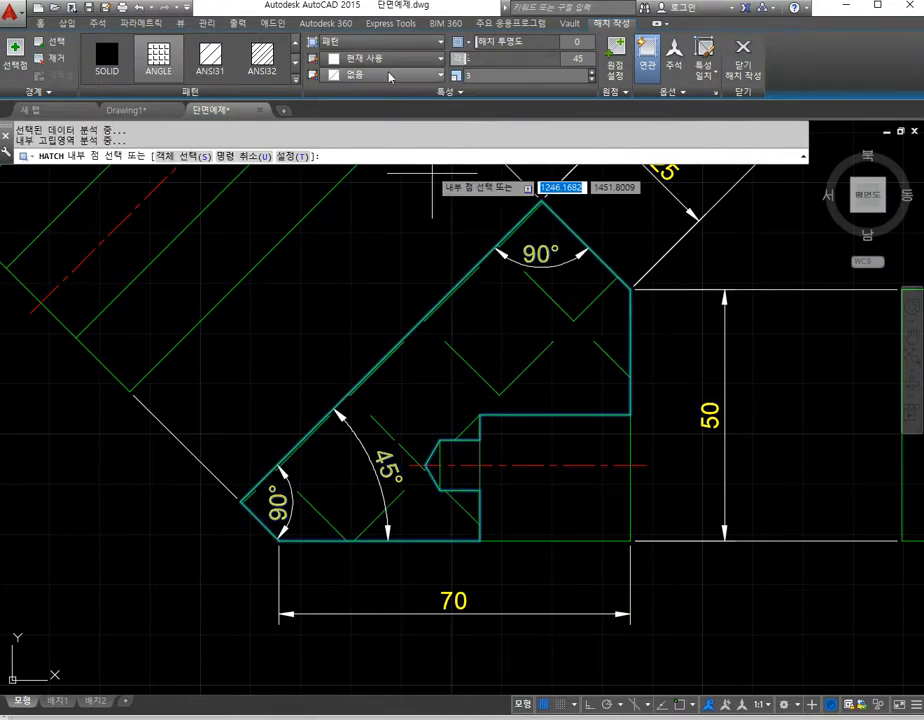
Step: Switch the hatch to the user-defined (사용자 정의) type with spacing 3 and angle 60, and finish it
{"action": "left_click", "coordinate": [416, 45]}
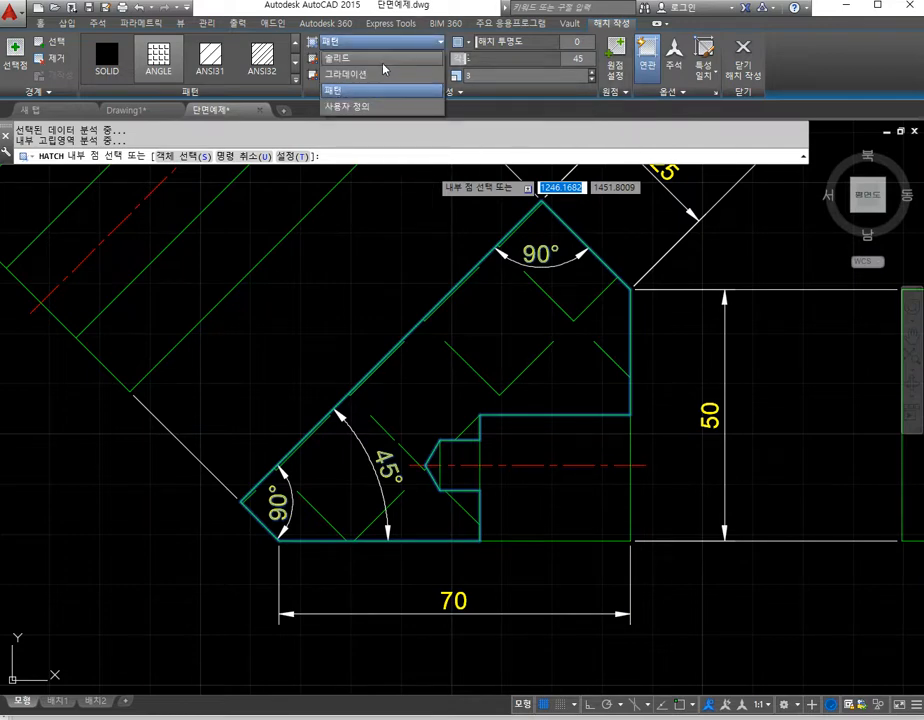
{"action": "left_click", "coordinate": [378, 107]}
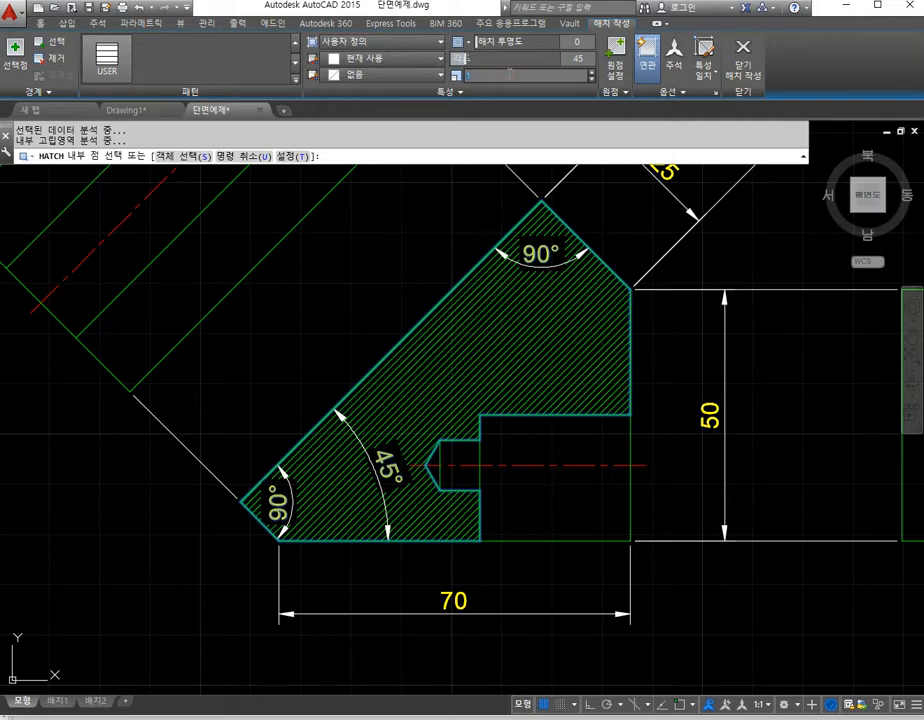
{"action": "key", "text": "Return"}
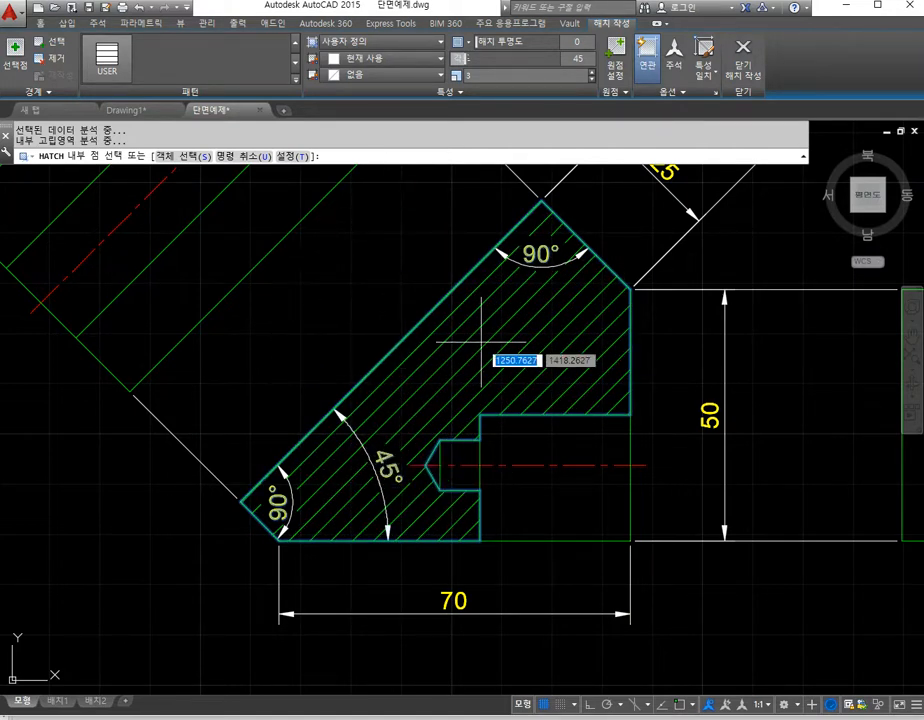
{"action": "scroll", "coordinate": [534, 383], "scroll_direction": "up", "scroll_amount": 3}
{"action": "scroll", "coordinate": [530, 378], "scroll_direction": "down", "scroll_amount": 5}
{"action": "scroll", "coordinate": [530, 378], "scroll_direction": "up", "scroll_amount": 2}
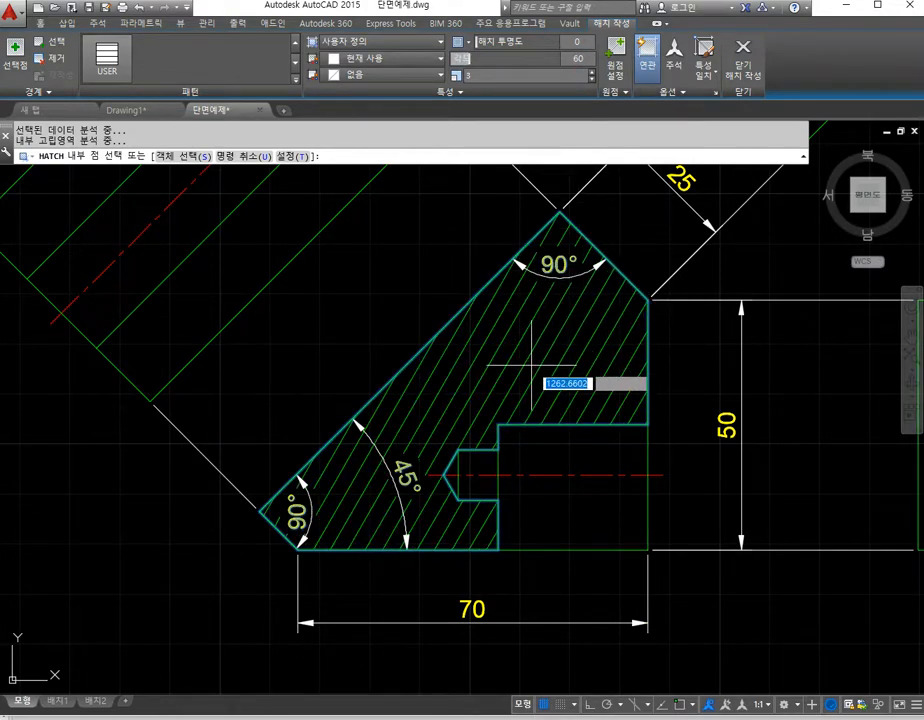
{"action": "key", "text": "Escape"}
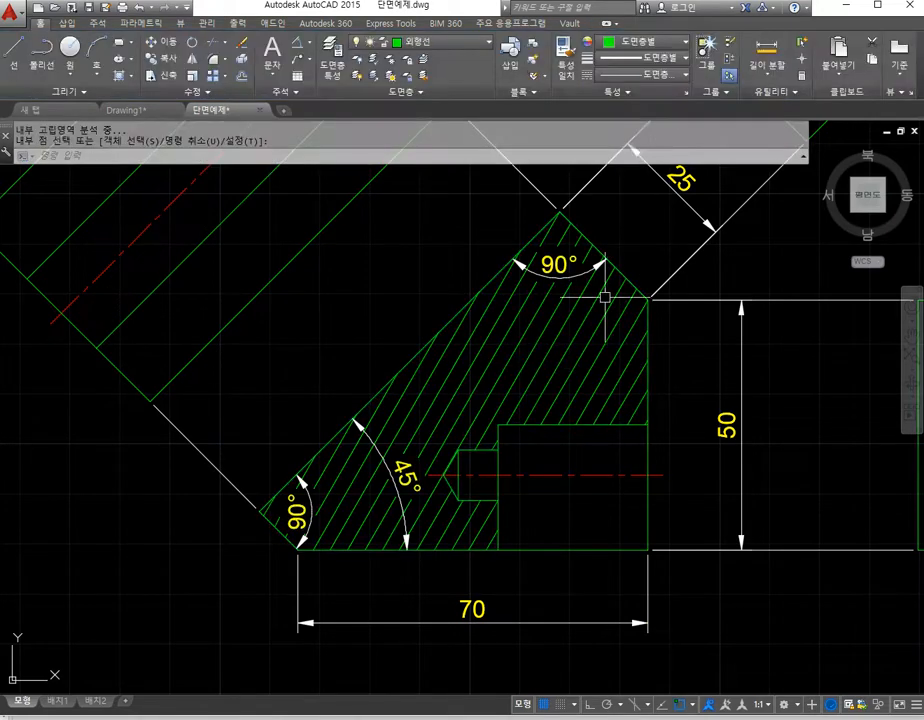
{"action": "left_click", "coordinate": [558, 347]}
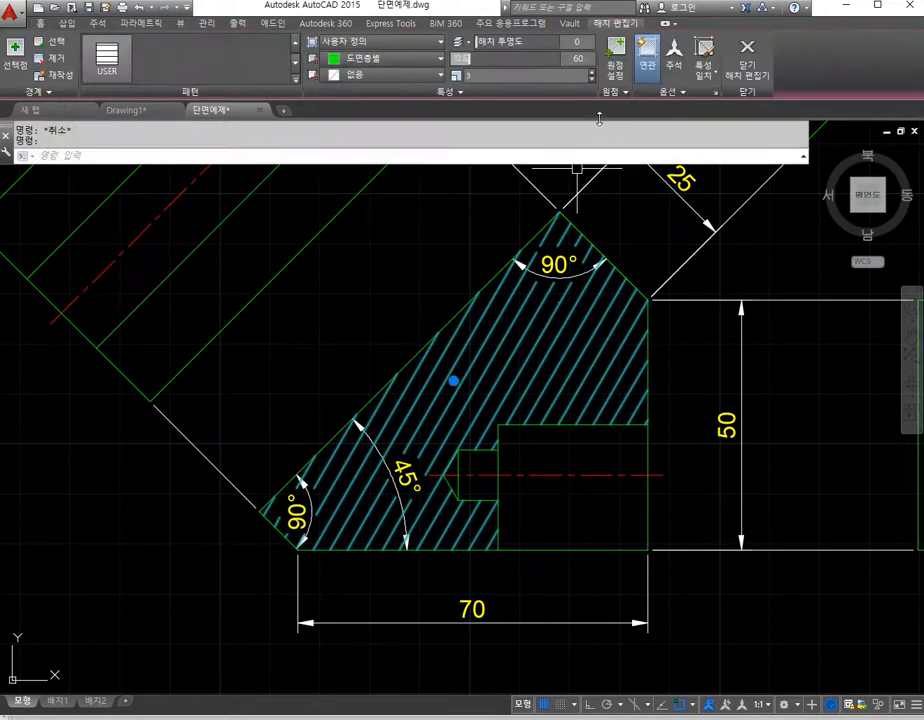
{"action": "left_click", "coordinate": [434, 62]}
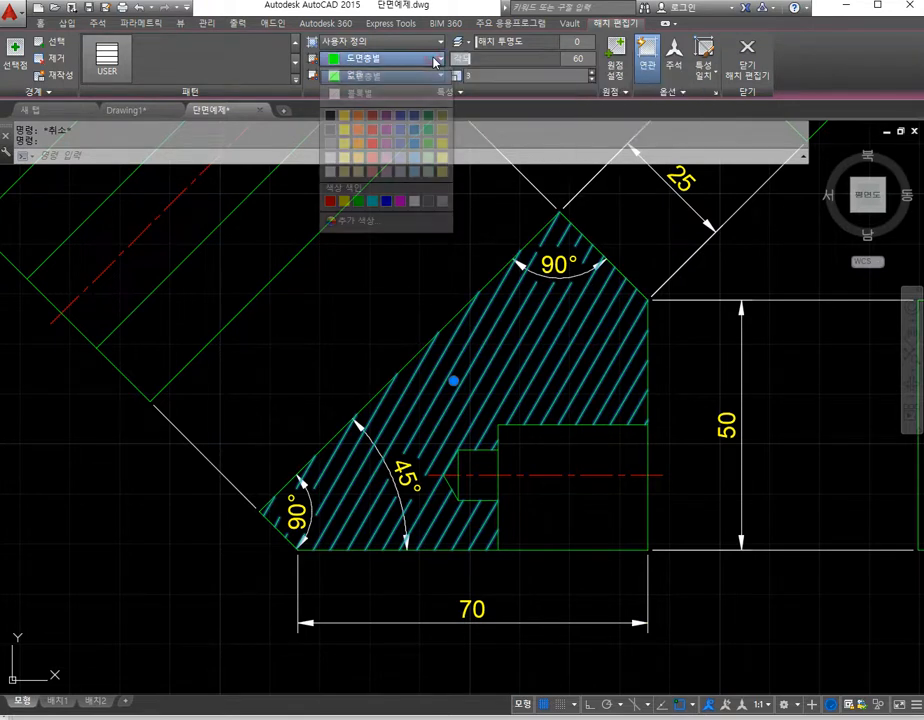
{"action": "left_click", "coordinate": [412, 78]}
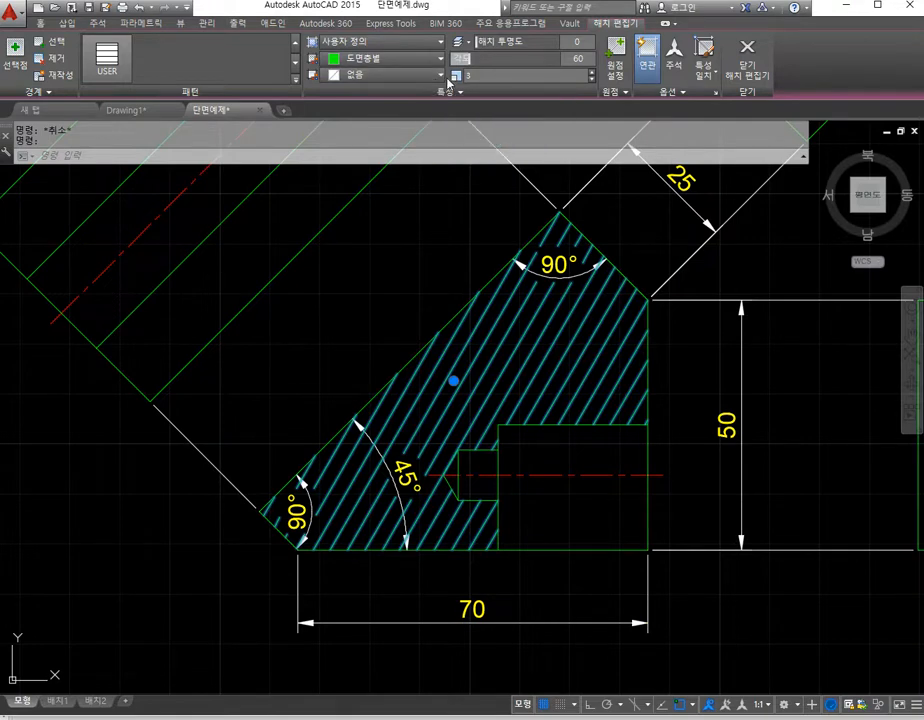
{"action": "left_click", "coordinate": [466, 42]}
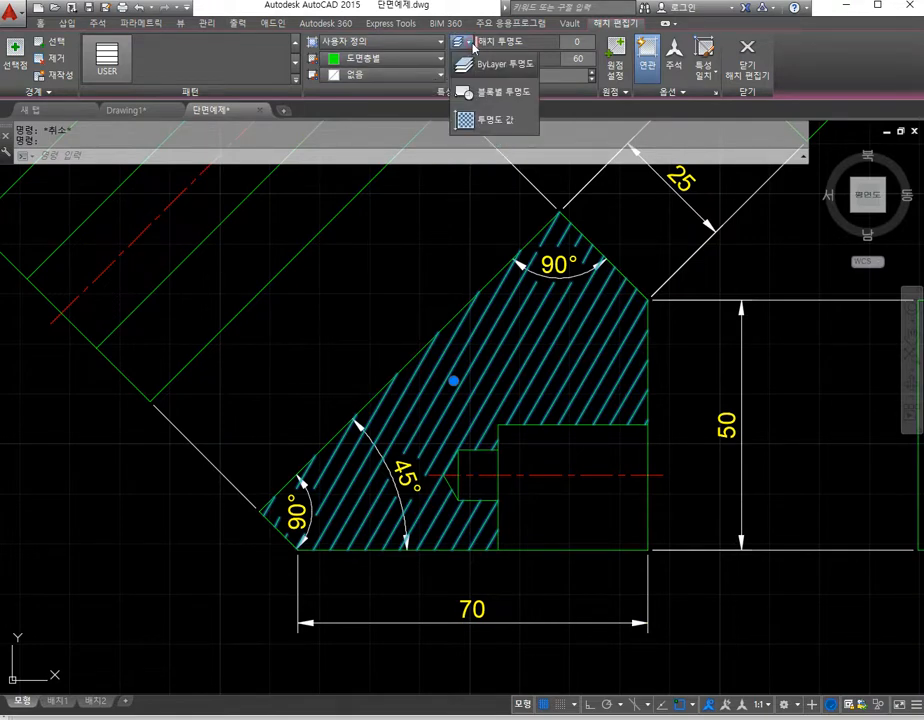
{"action": "key", "text": "Escape"}
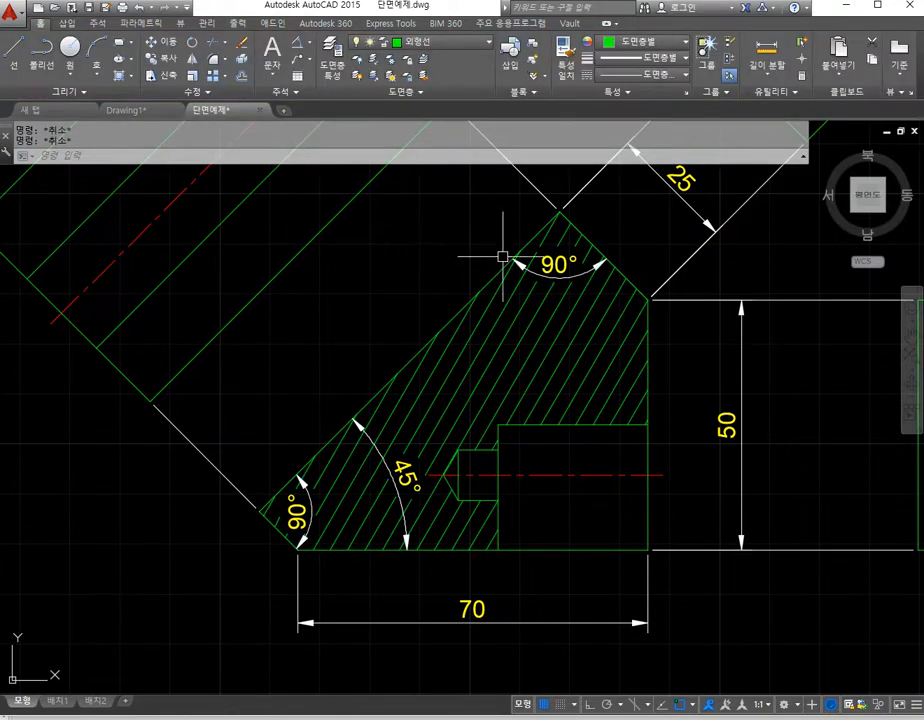
Step: Match the section hatch's properties to the thin white projection line between the front and side views
{"action": "scroll", "coordinate": [502, 257], "scroll_direction": "up", "scroll_amount": 3}
{"action": "scroll", "coordinate": [522, 315], "scroll_direction": "down", "scroll_amount": 6}
{"action": "scroll", "coordinate": [485, 339], "scroll_direction": "up", "scroll_amount": 3}
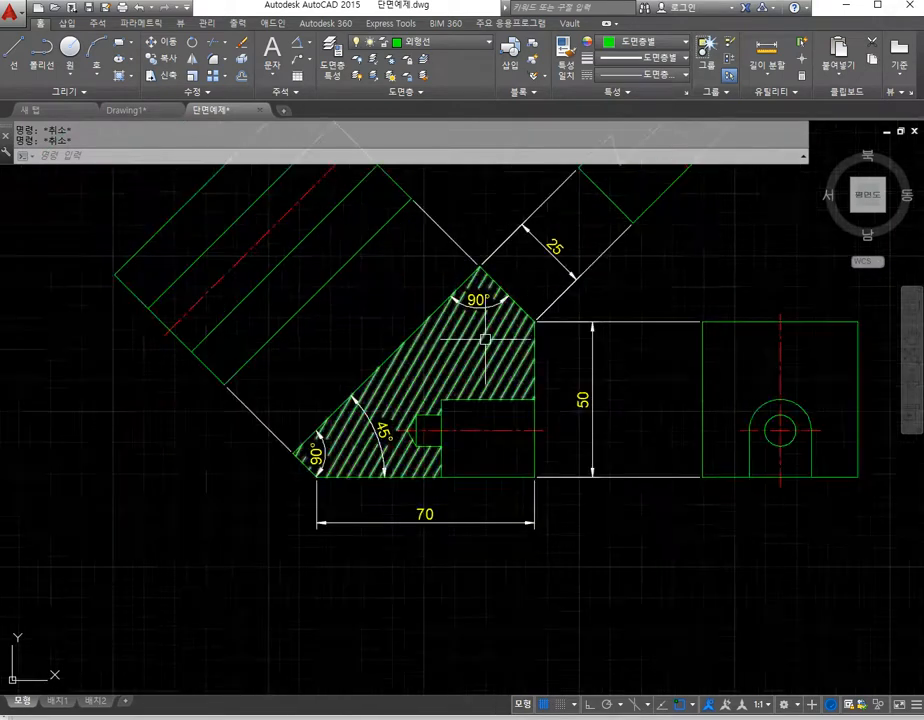
{"action": "left_click", "coordinate": [564, 60]}
{"action": "left_click", "coordinate": [615, 321]}
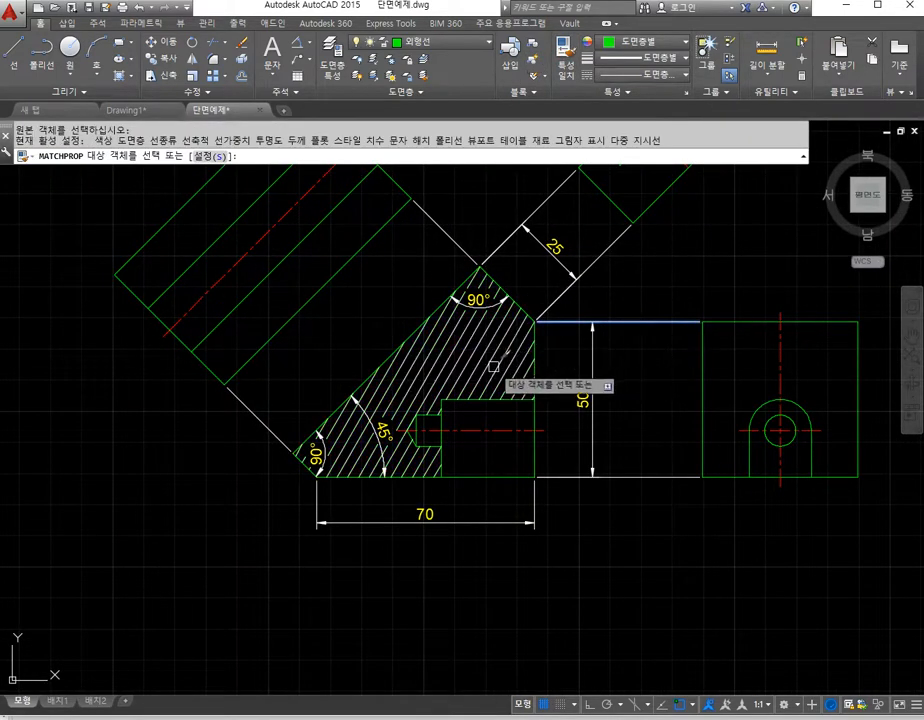
{"action": "left_click", "coordinate": [468, 372]}
{"action": "key", "text": "Escape"}
{"action": "key", "text": "Escape"}
{"action": "scroll", "coordinate": [447, 384], "scroll_direction": "down", "scroll_amount": 5}
{"action": "scroll", "coordinate": [448, 384], "scroll_direction": "up", "scroll_amount": 5}
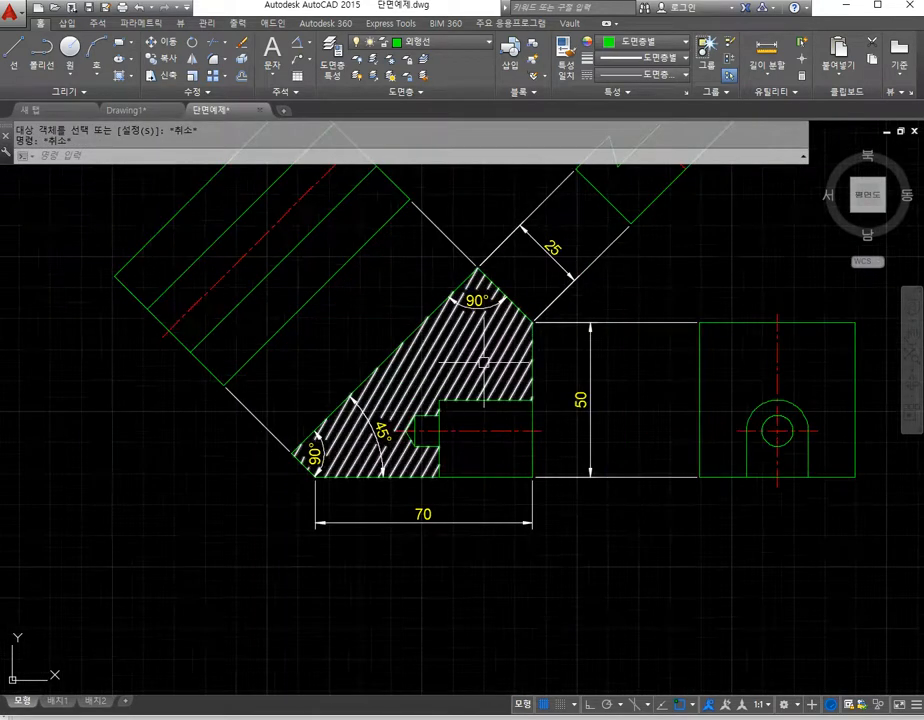
{"action": "middle_click_drag", "start_coordinate": [483, 361], "coordinate": [426, 437]}
{"action": "scroll", "coordinate": [456, 438], "scroll_direction": "down", "scroll_amount": 2}
{"action": "scroll", "coordinate": [518, 314], "scroll_direction": "up", "scroll_amount": 2}
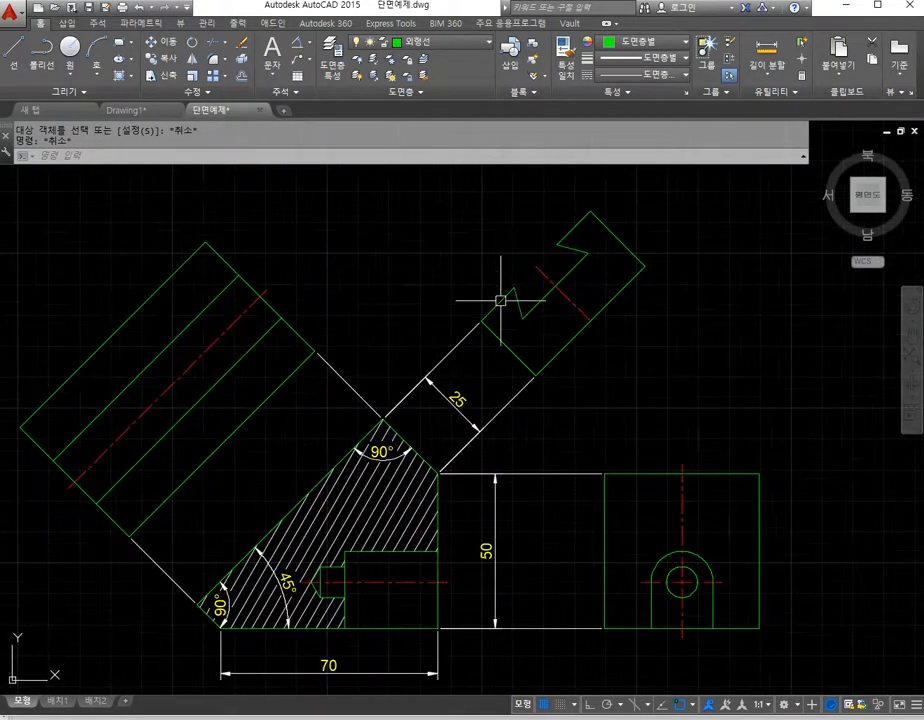
{"action": "left_click", "coordinate": [309, 50]}
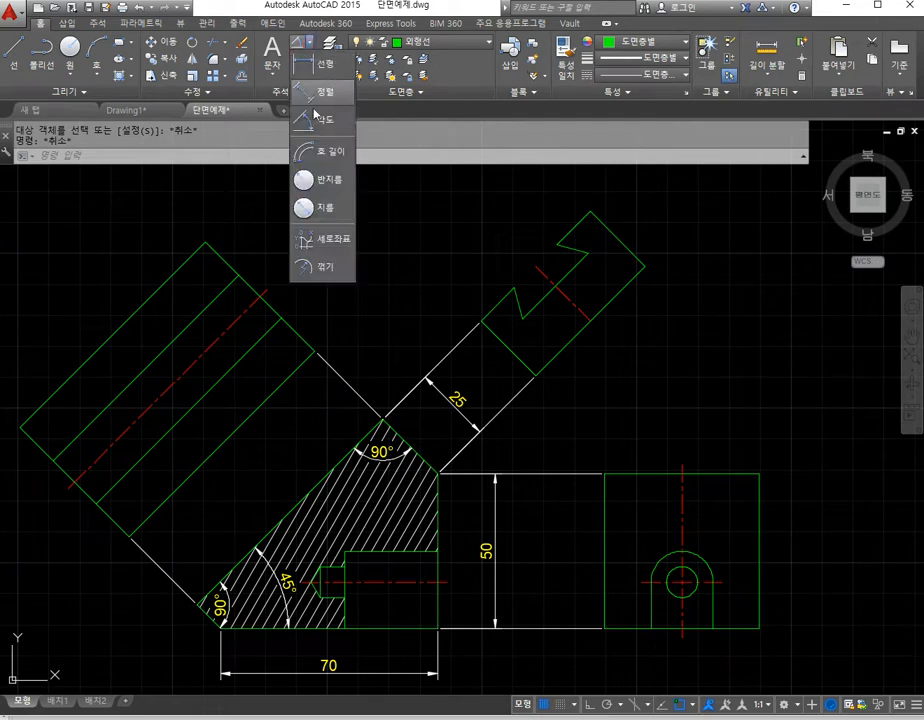
{"action": "left_click", "coordinate": [300, 120]}
{"action": "scroll", "coordinate": [490, 320], "scroll_direction": "up", "scroll_amount": 2}
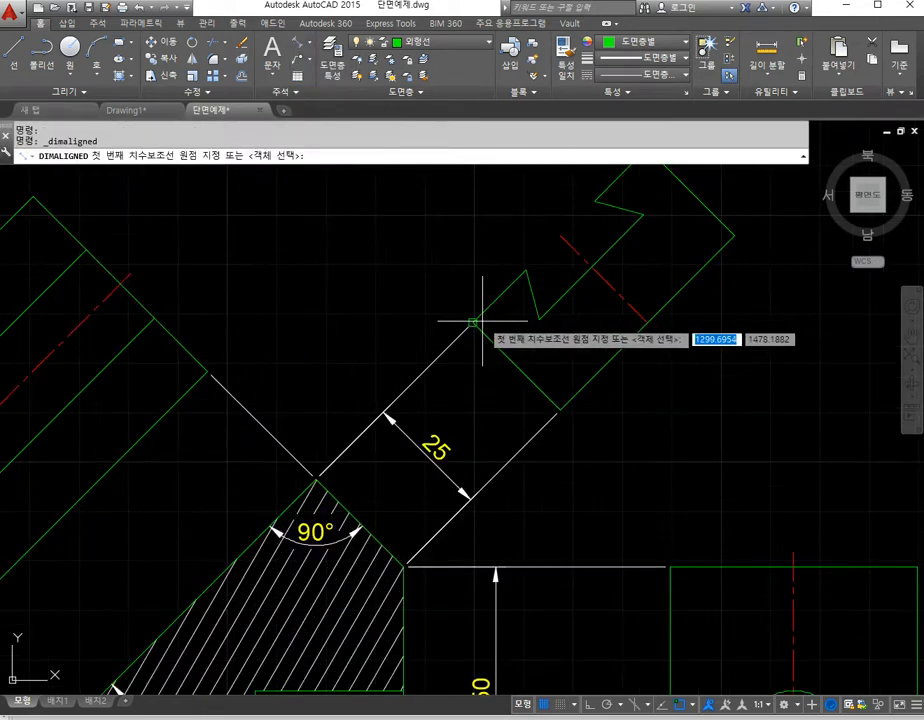
{"action": "left_click", "coordinate": [472, 321]}
{"action": "left_click", "coordinate": [505, 267]}
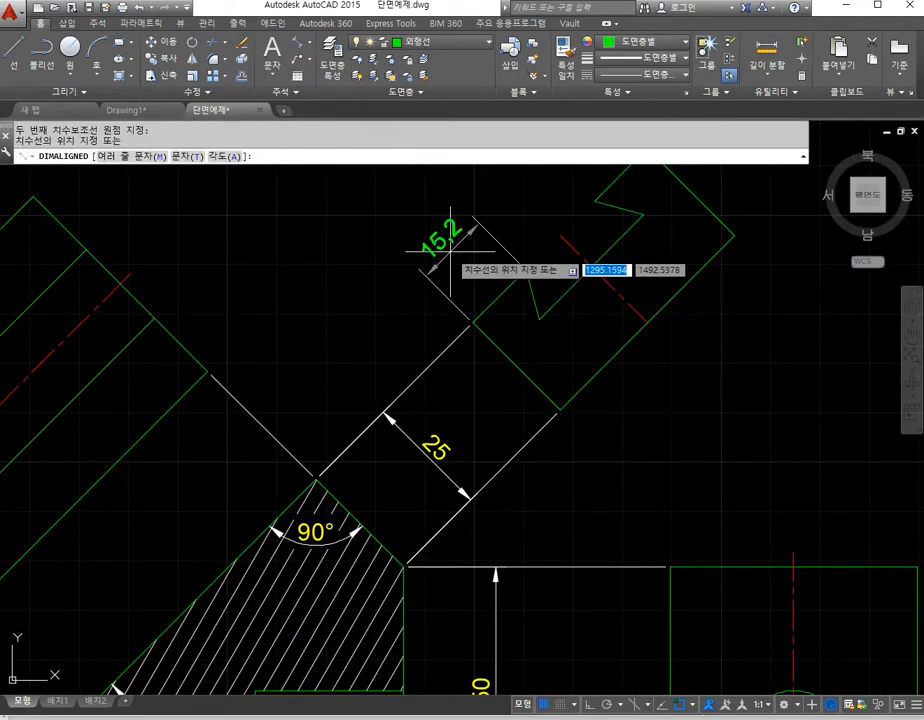
{"action": "key", "text": "Escape"}
Step: Add an aligned dimension to the short top edge beside the dovetail groove in the upper-right auxiliary view
{"action": "key", "text": "Return"}
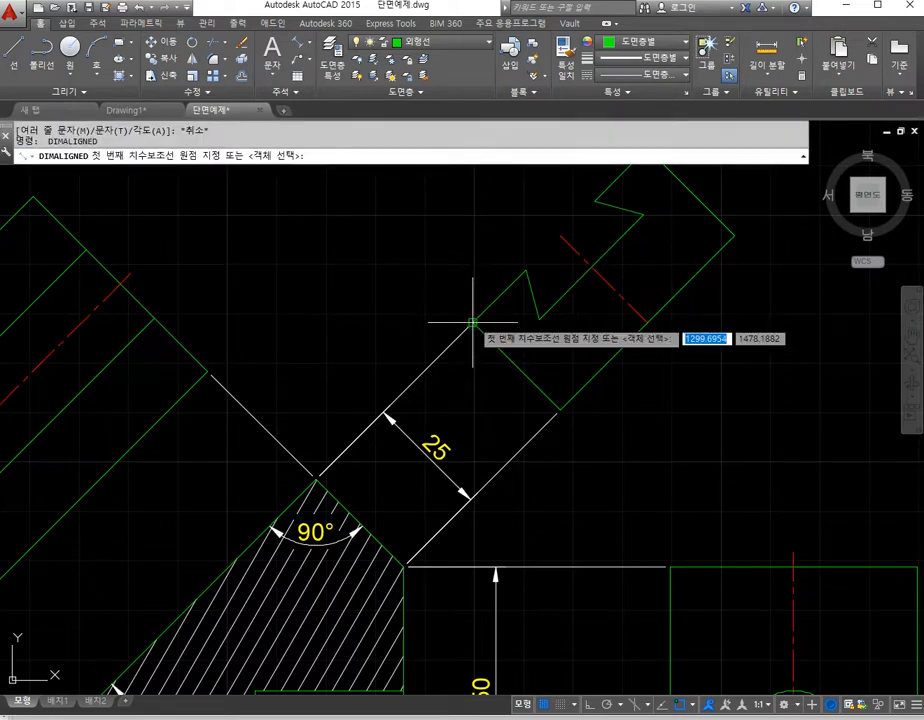
{"action": "left_click", "coordinate": [471, 322]}
{"action": "left_click", "coordinate": [505, 266]}
{"action": "left_click", "coordinate": [449, 245]}
{"action": "key", "text": "Escape"}
{"action": "key", "text": "Escape"}
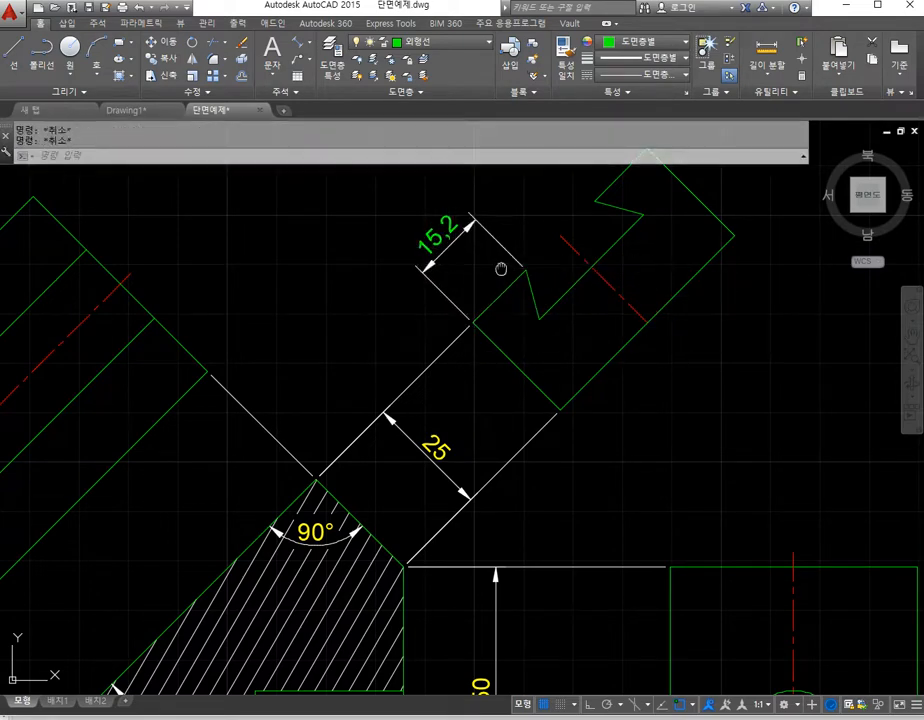
Step: Offset the lower-left end edge of the upper-right auxiliary view 10 inward
{"action": "scroll", "coordinate": [536, 320], "scroll_direction": "up", "scroll_amount": 5}
{"action": "scroll", "coordinate": [526, 338], "scroll_direction": "down", "scroll_amount": 2}
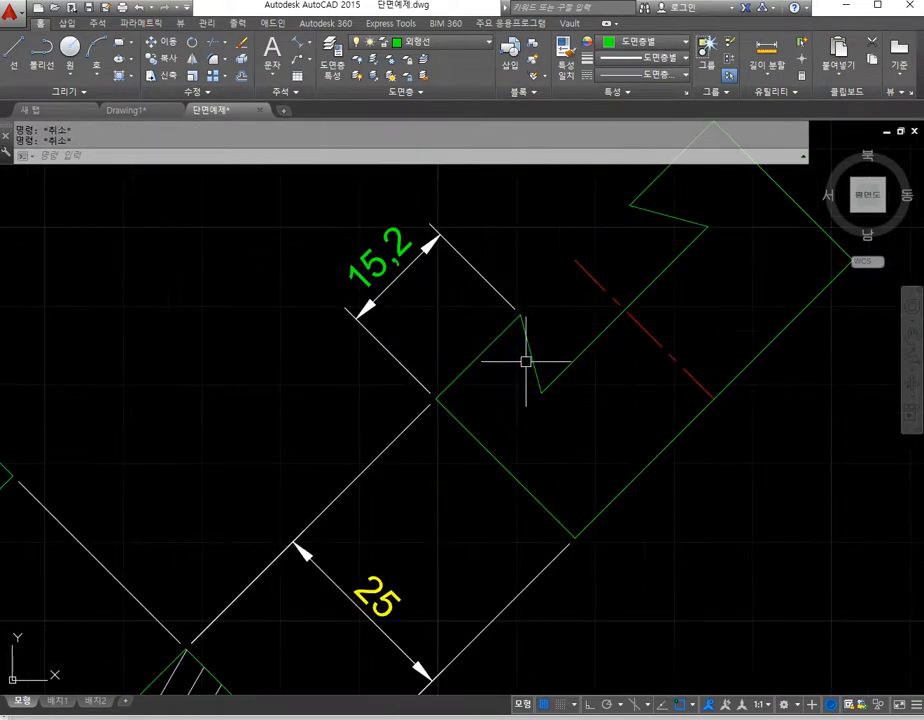
{"action": "type", "text": "o"}
{"action": "key", "text": "Return"}
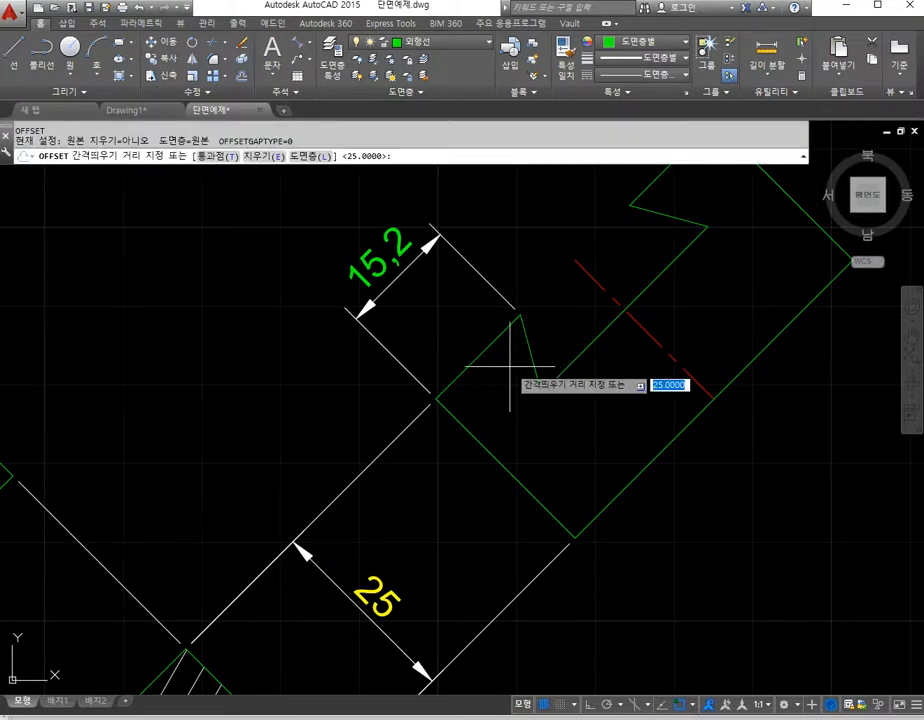
{"action": "type", "text": "10"}
{"action": "key", "text": "Return"}
{"action": "left_click", "coordinate": [460, 418]}
{"action": "left_click", "coordinate": [500, 392]}
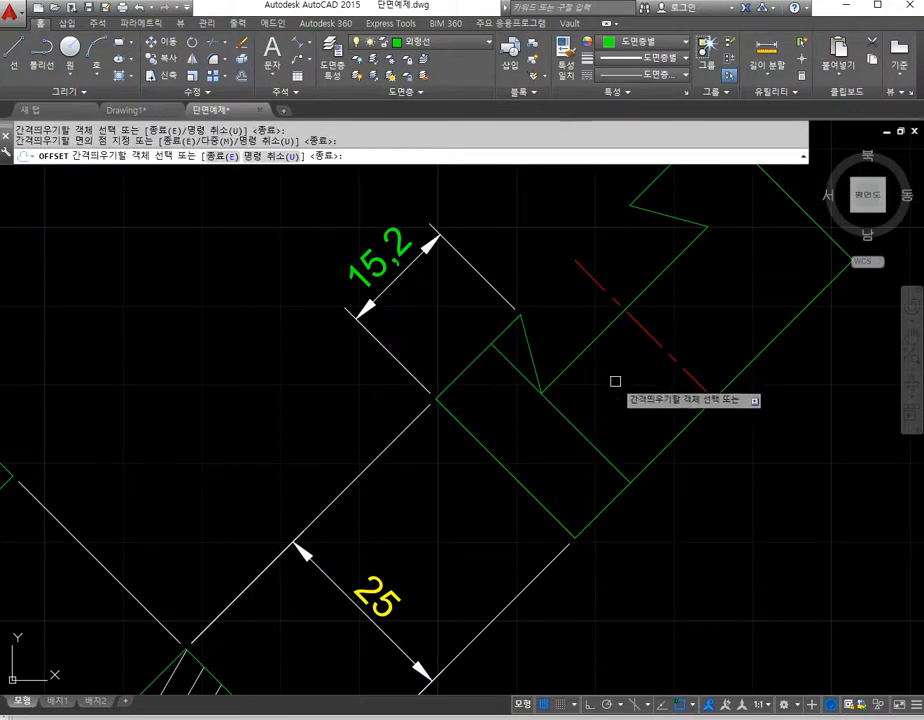
Step: Offset the new inner line by 30 toward the opposite end of the upper-right auxiliary view
{"action": "key", "text": "Return"}
{"action": "key", "text": "Return"}
{"action": "left_click", "coordinate": [565, 410]}
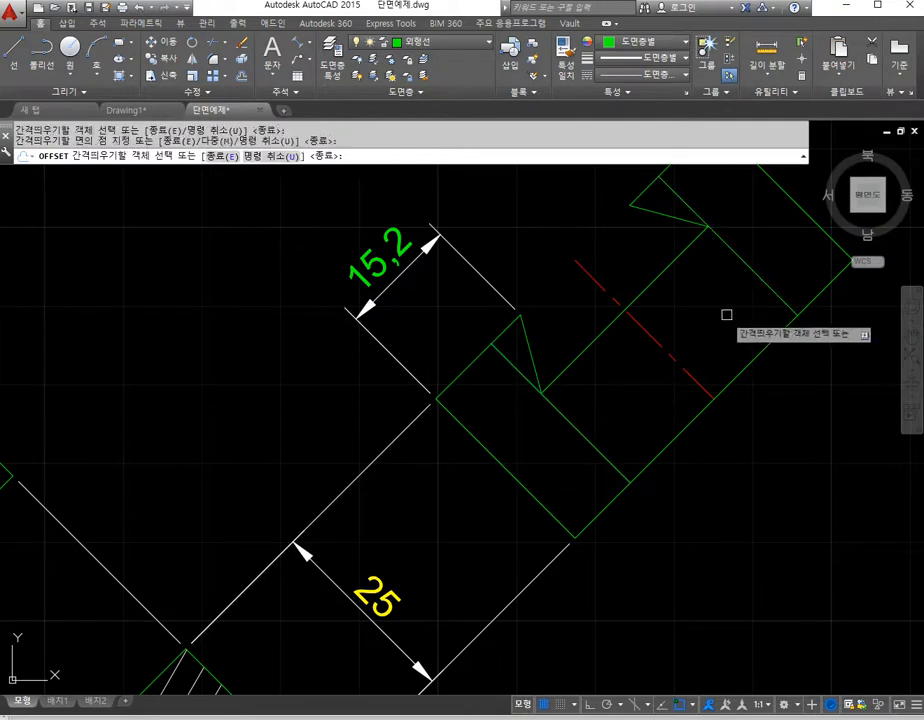
{"action": "left_click", "coordinate": [693, 256]}
{"action": "middle_click_drag", "start_coordinate": [649, 318], "coordinate": [667, 360]}
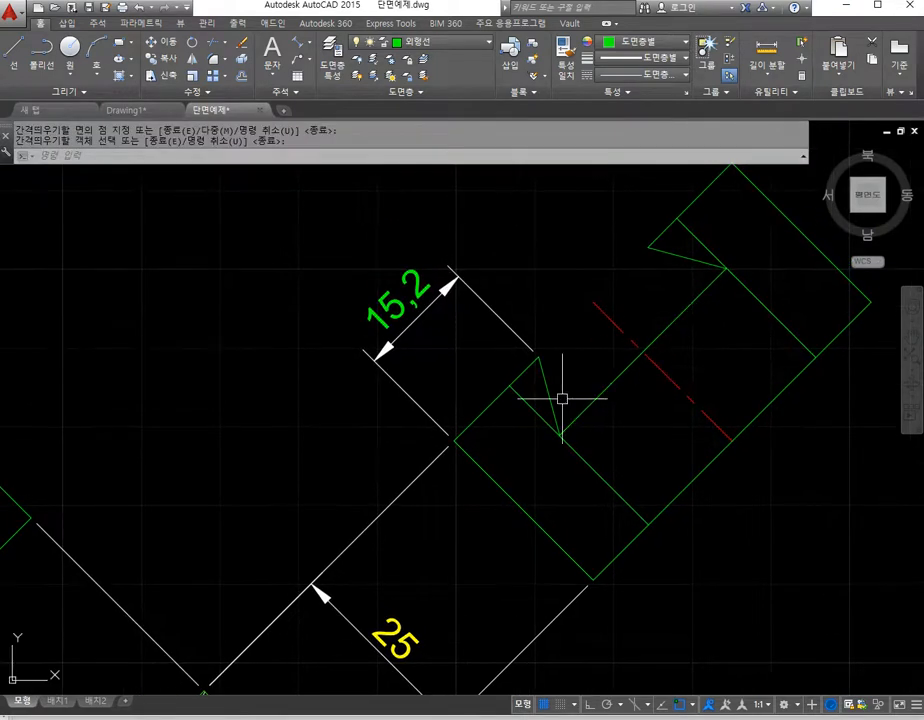
{"action": "key", "text": "Escape"}
Step: Move the dovetail's lower-left slanted line by its upper end to where the first offset line meets the top edge
{"action": "type", "text": "m"}
{"action": "key", "text": "Return"}
{"action": "key", "text": "Return"}
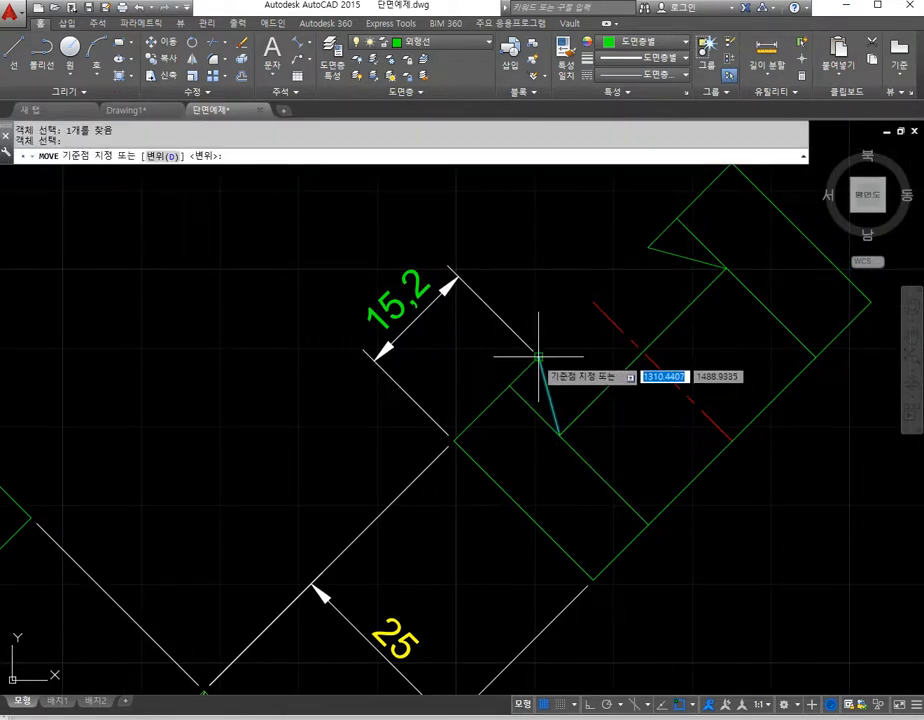
{"action": "left_click", "coordinate": [539, 360]}
{"action": "left_click", "coordinate": [510, 385]}
Step: Move the dovetail's upper-right slanted line by its outer end to where the second offset line meets the top edge
{"action": "key", "text": "Return"}
{"action": "left_click", "coordinate": [648, 249]}
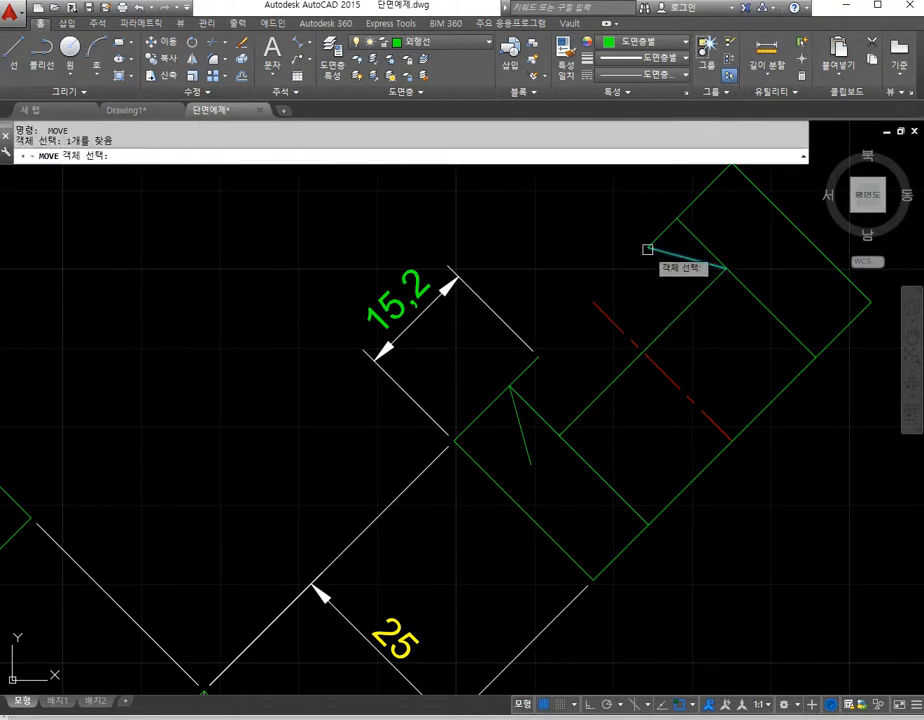
{"action": "key", "text": "Return"}
{"action": "left_click", "coordinate": [648, 248]}
{"action": "key", "text": "Escape"}
{"action": "key", "text": "Escape"}
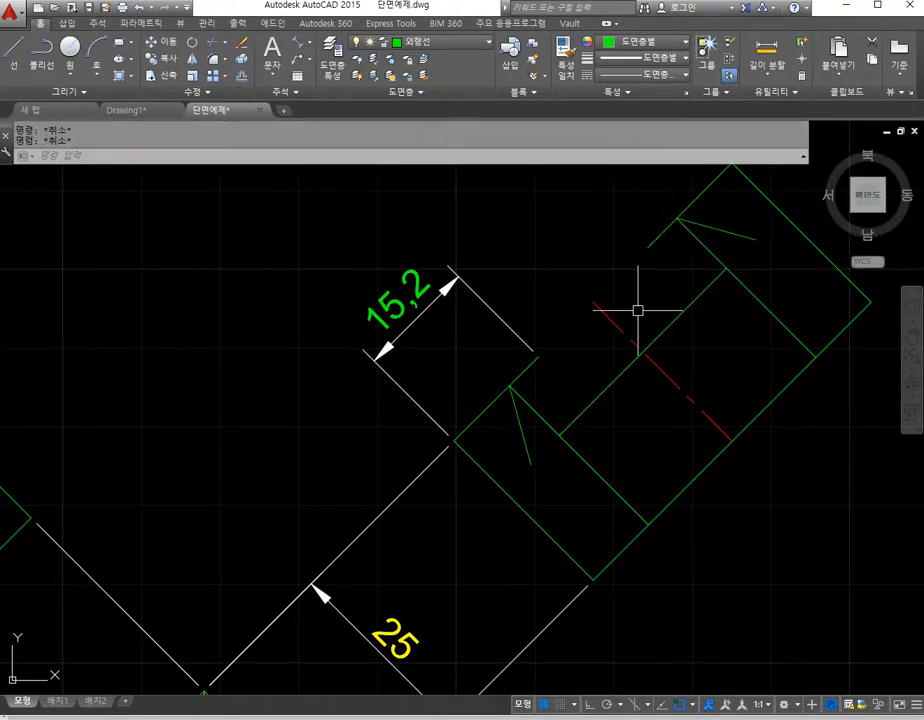
Step: Join the dovetail groove's bottom line to both slanted lines with Fillet at radius 0
{"action": "type", "text": "f"}
{"action": "key", "text": "Return"}
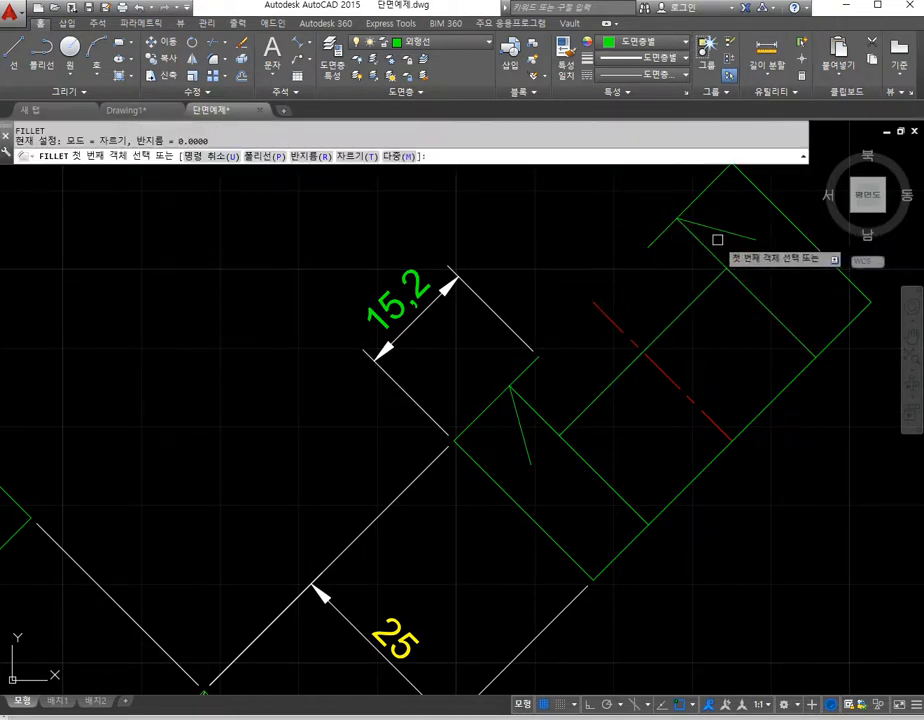
{"action": "left_click", "coordinate": [718, 236]}
{"action": "left_click", "coordinate": [707, 282]}
{"action": "key", "text": "Return"}
{"action": "left_click", "coordinate": [584, 411]}
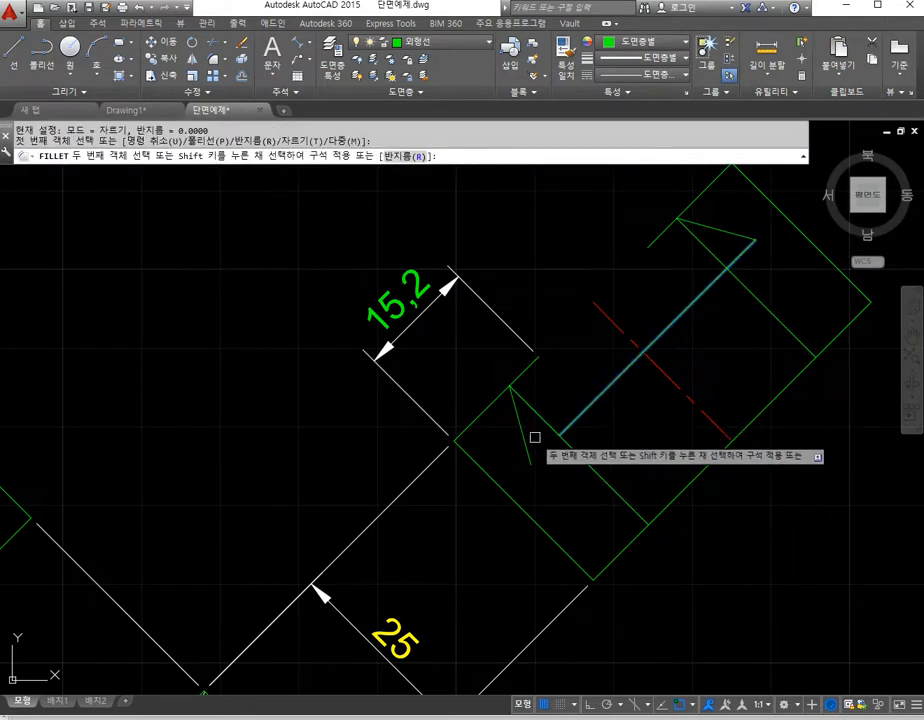
{"action": "left_click", "coordinate": [527, 443]}
Step: Erase the two offset construction lines in the upper-right auxiliary view
{"action": "key", "text": "Return"}
{"action": "left_click", "coordinate": [545, 421]}
{"action": "key", "text": "Return"}
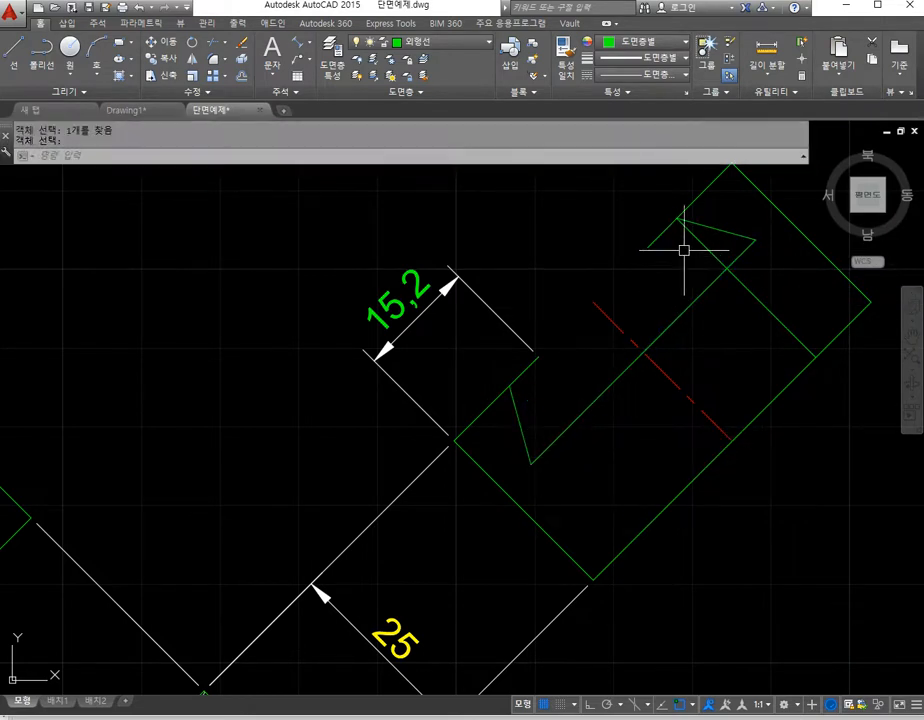
{"action": "key", "text": "Return"}
{"action": "left_click", "coordinate": [703, 245]}
{"action": "key", "text": "Return"}
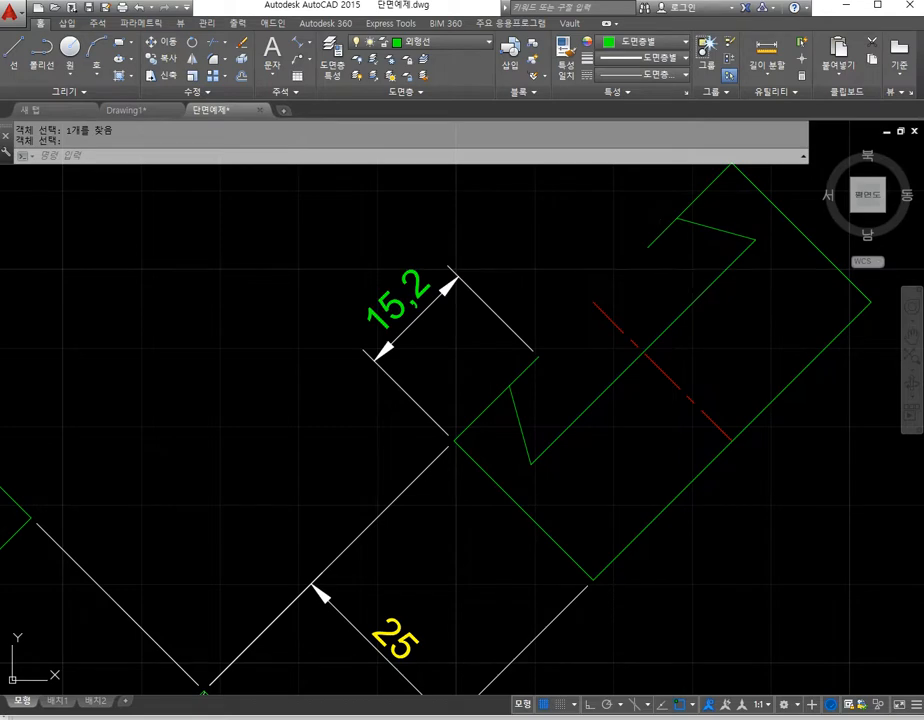
Step: Trim the top edge pieces that project into the dovetail opening past the slanted lines
{"action": "key", "text": "Return"}
{"action": "left_click", "coordinate": [525, 375]}
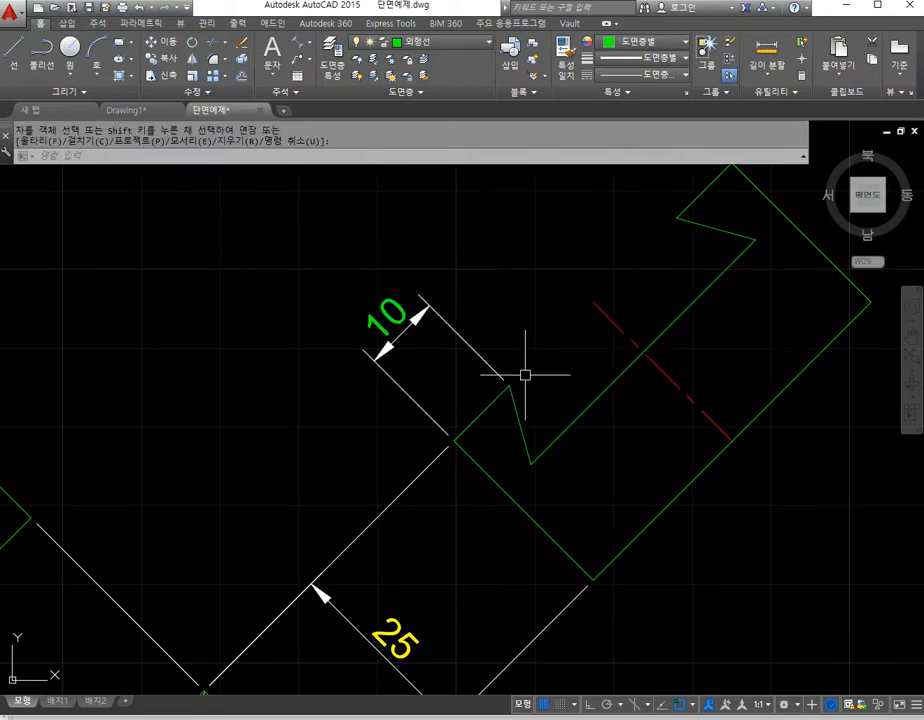
{"action": "key", "text": "Escape"}
Step: Add an aligned dimension across the dovetail groove opening, in line with the short edge's dimension
{"action": "scroll", "coordinate": [525, 375], "scroll_direction": "down", "scroll_amount": 3}
{"action": "scroll", "coordinate": [511, 385], "scroll_direction": "up", "scroll_amount": 2}
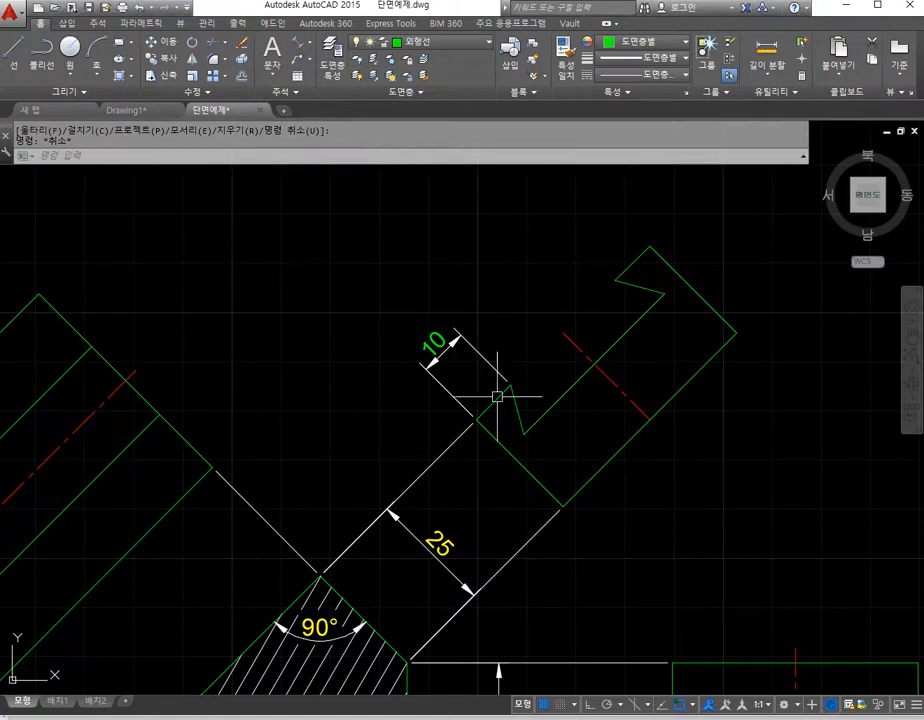
{"action": "left_click", "coordinate": [297, 45]}
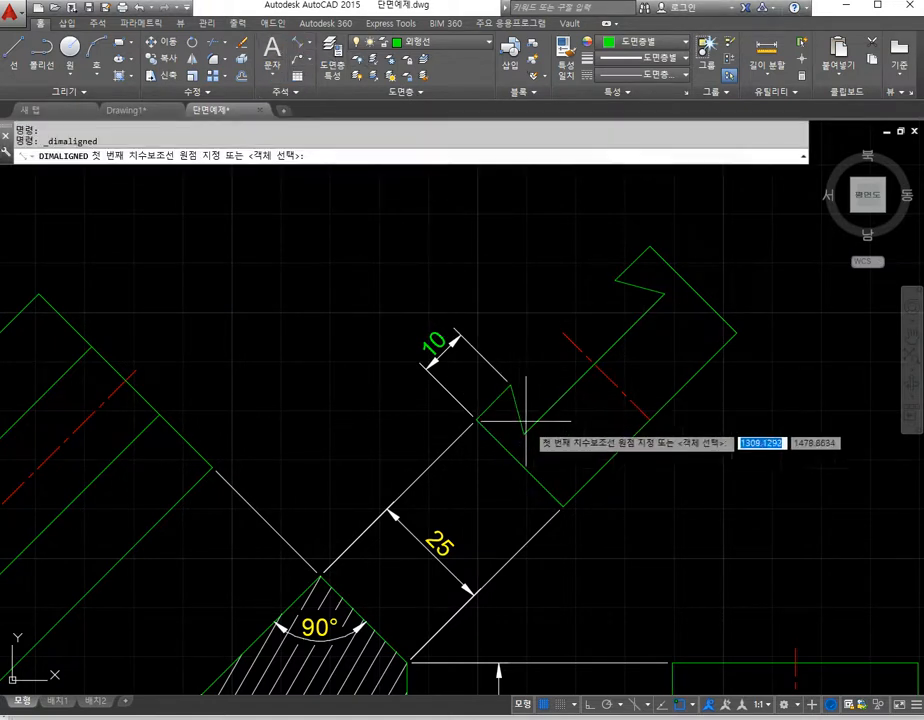
{"action": "left_click", "coordinate": [508, 383]}
{"action": "left_click", "coordinate": [614, 278]}
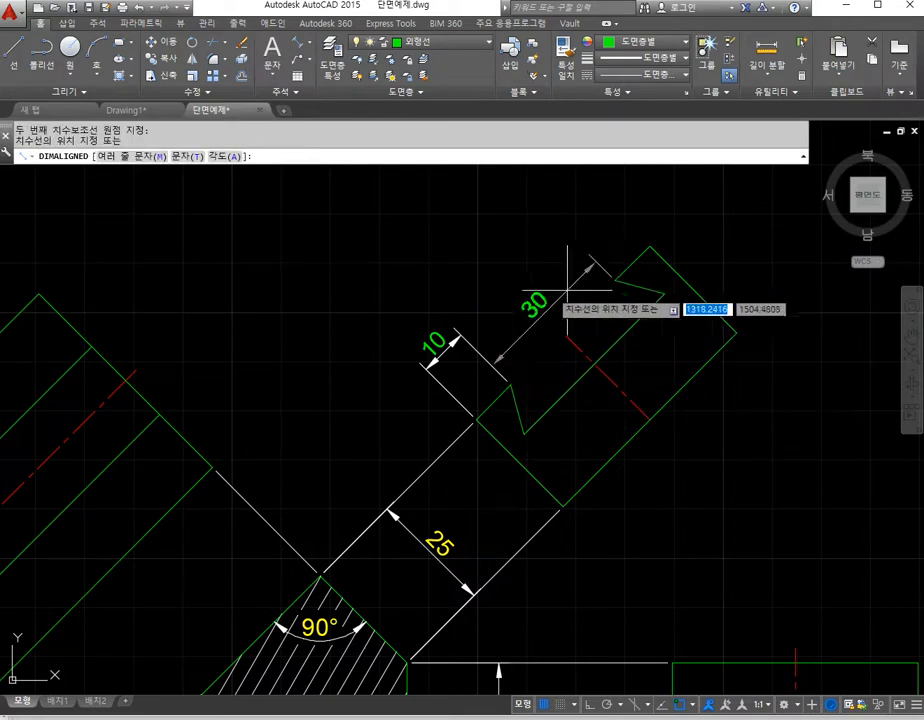
{"action": "left_click", "coordinate": [465, 340]}
{"action": "key", "text": "Escape"}
Step: Put the two aligned dimensions of the dovetail view on the 치수 layer
{"action": "left_click", "coordinate": [503, 344]}
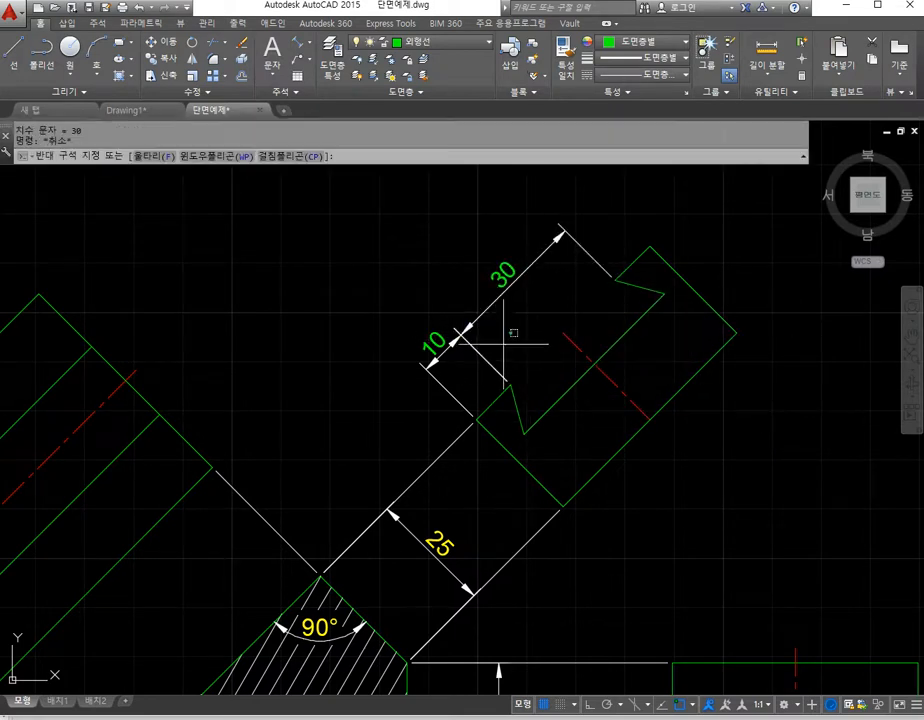
{"action": "left_click", "coordinate": [436, 286]}
{"action": "left_click", "coordinate": [463, 44]}
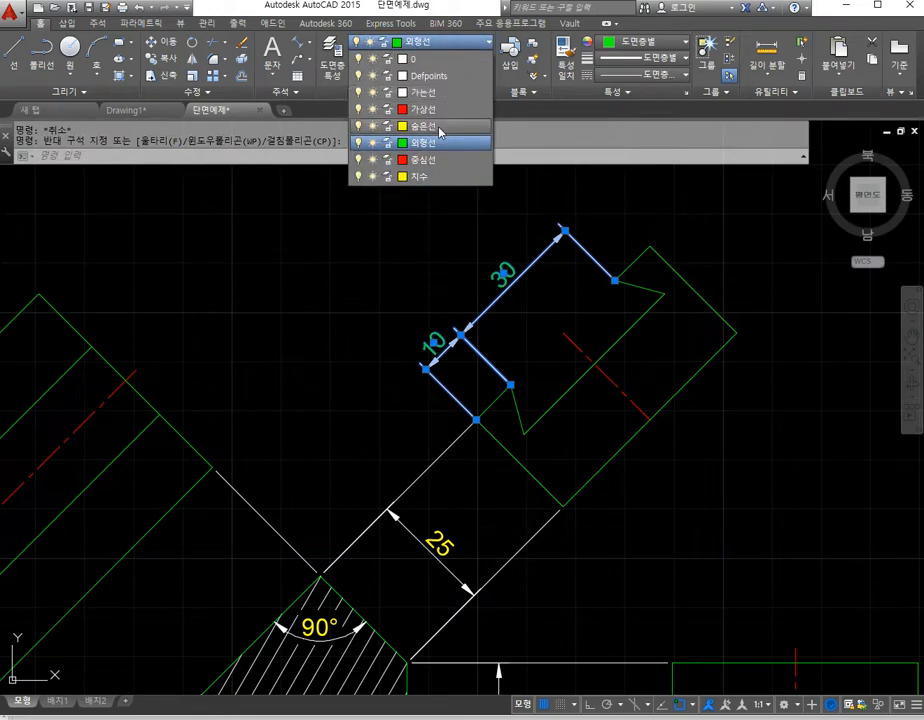
{"action": "left_click", "coordinate": [433, 178]}
{"action": "key", "text": "Escape"}
{"action": "scroll", "coordinate": [494, 398], "scroll_direction": "down", "scroll_amount": 5}
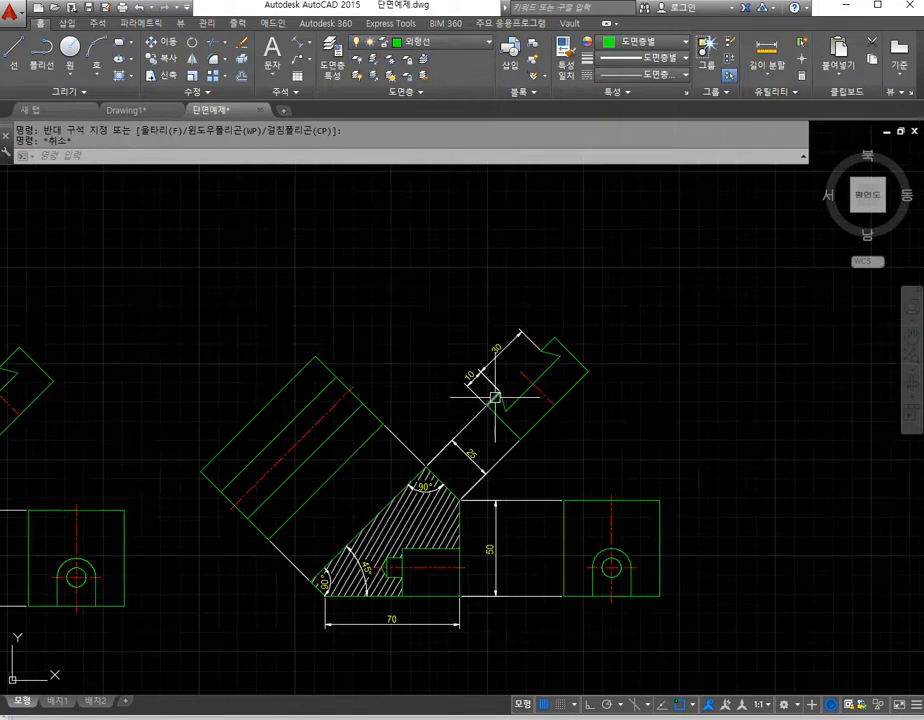
{"action": "scroll", "coordinate": [494, 398], "scroll_direction": "up", "scroll_amount": 2}
{"action": "middle_click_drag", "start_coordinate": [488, 488], "coordinate": [504, 460]}
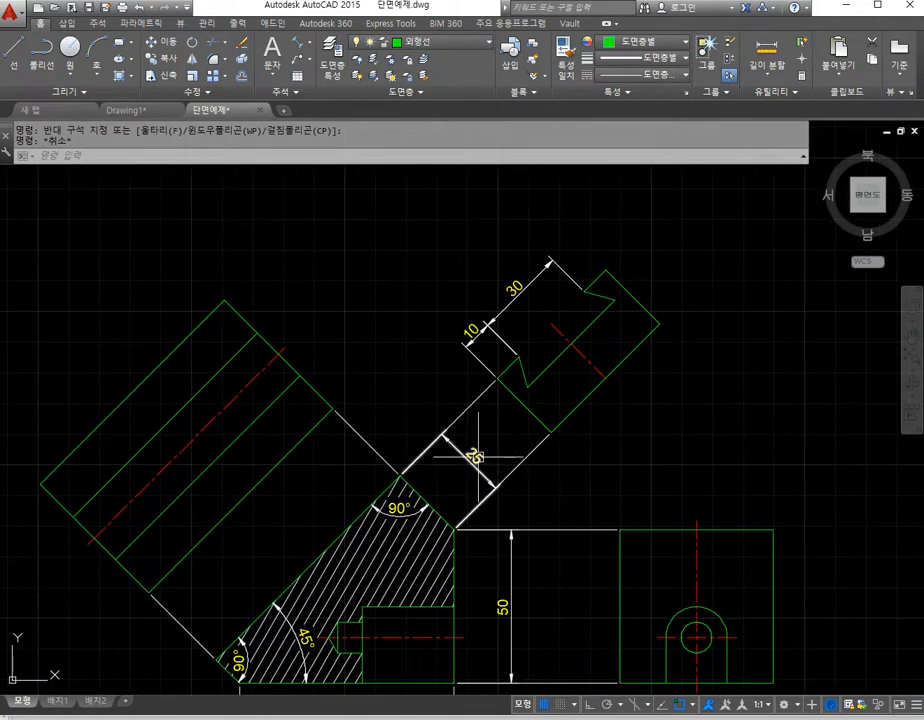
{"action": "scroll", "coordinate": [467, 474], "scroll_direction": "down", "scroll_amount": 3}
{"action": "scroll", "coordinate": [445, 497], "scroll_direction": "up", "scroll_amount": 3}
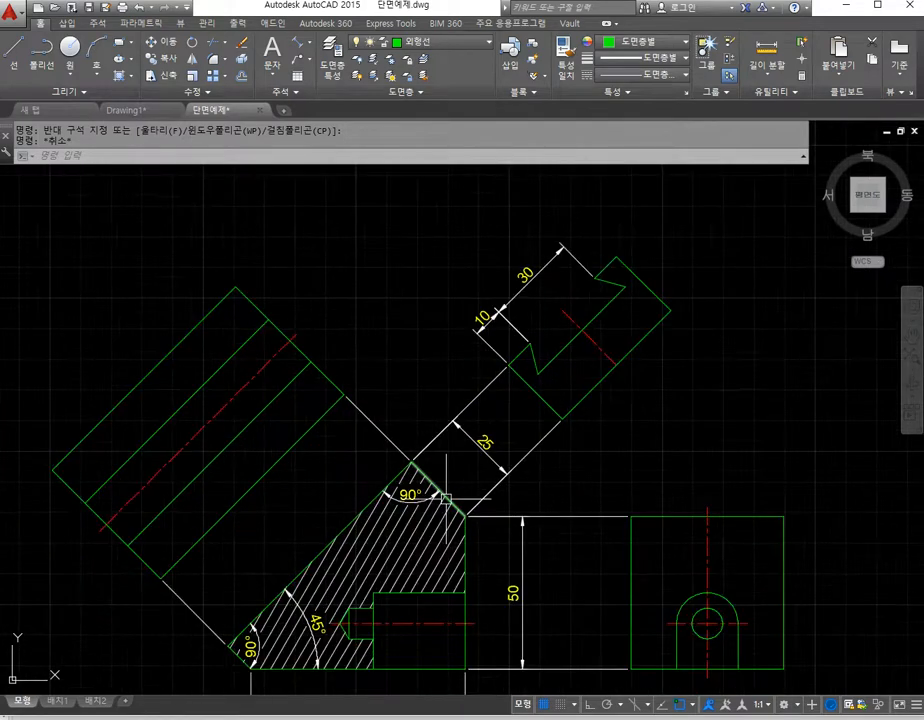
{"action": "middle_click_drag", "start_coordinate": [373, 496], "coordinate": [484, 444]}
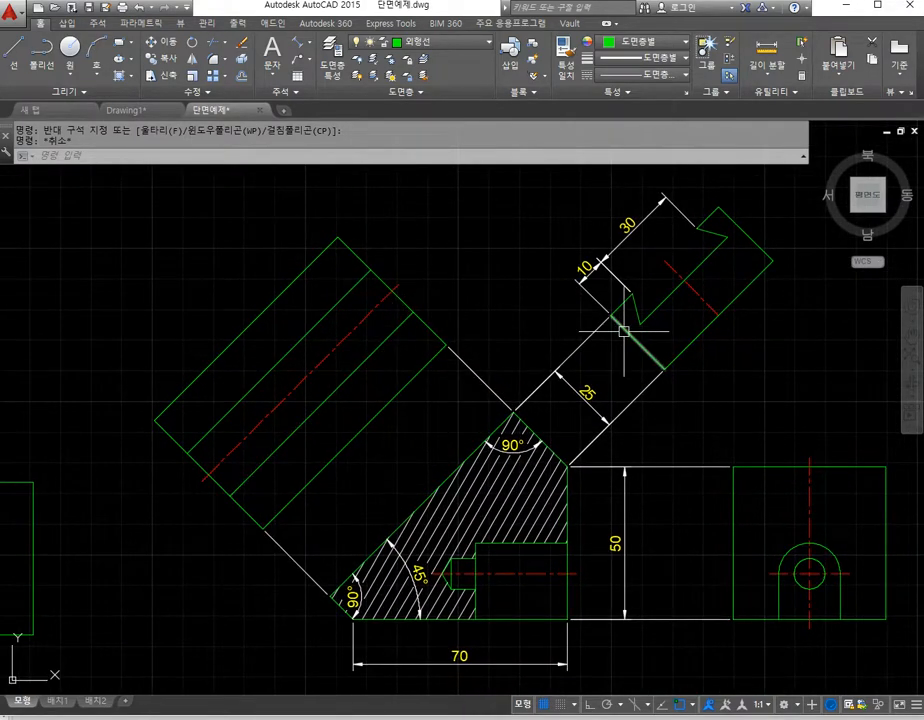
Step: Offset both outer long edges of the left auxiliary view inward by the distance picked between the dovetail's bottom corner and the end edge
{"action": "scroll", "coordinate": [623, 330], "scroll_direction": "up", "scroll_amount": 2}
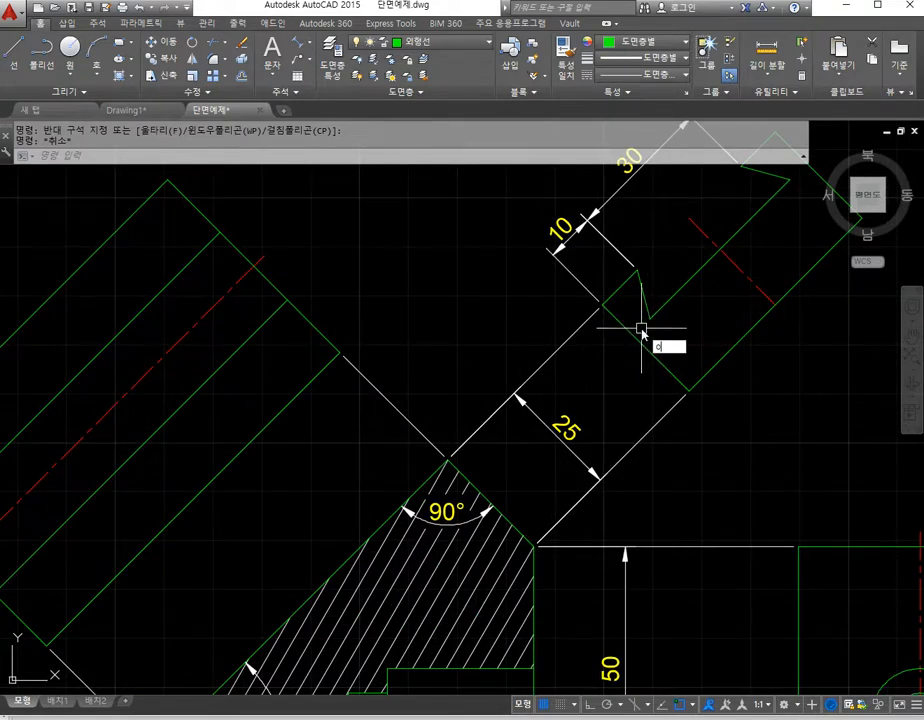
{"action": "key", "text": "Return"}
{"action": "left_click", "coordinate": [636, 332]}
{"action": "left_click", "coordinate": [634, 334]}
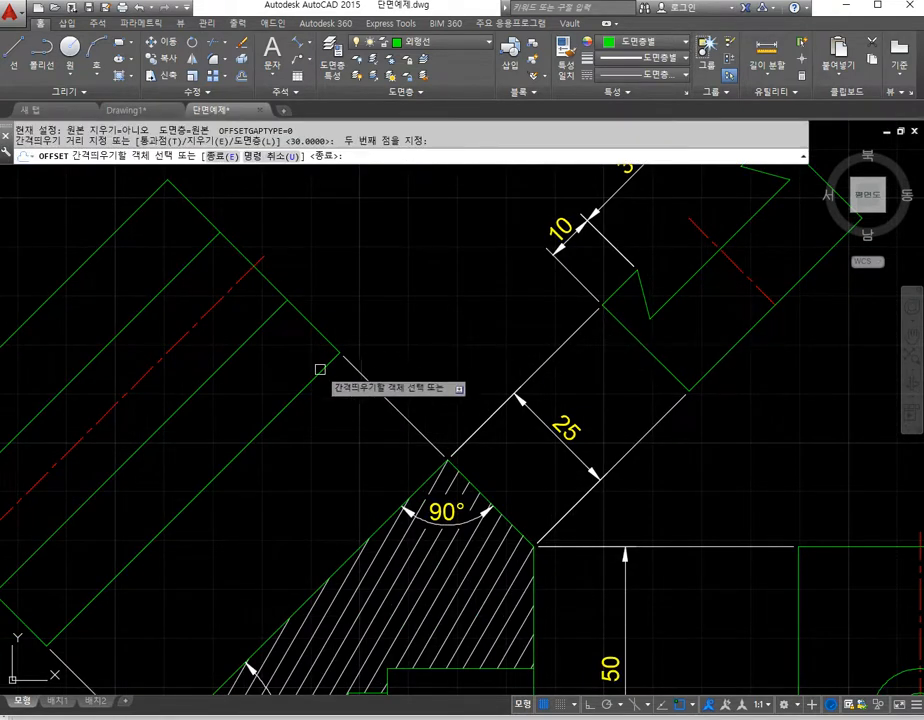
{"action": "left_click", "coordinate": [261, 428]}
{"action": "left_click", "coordinate": [240, 418]}
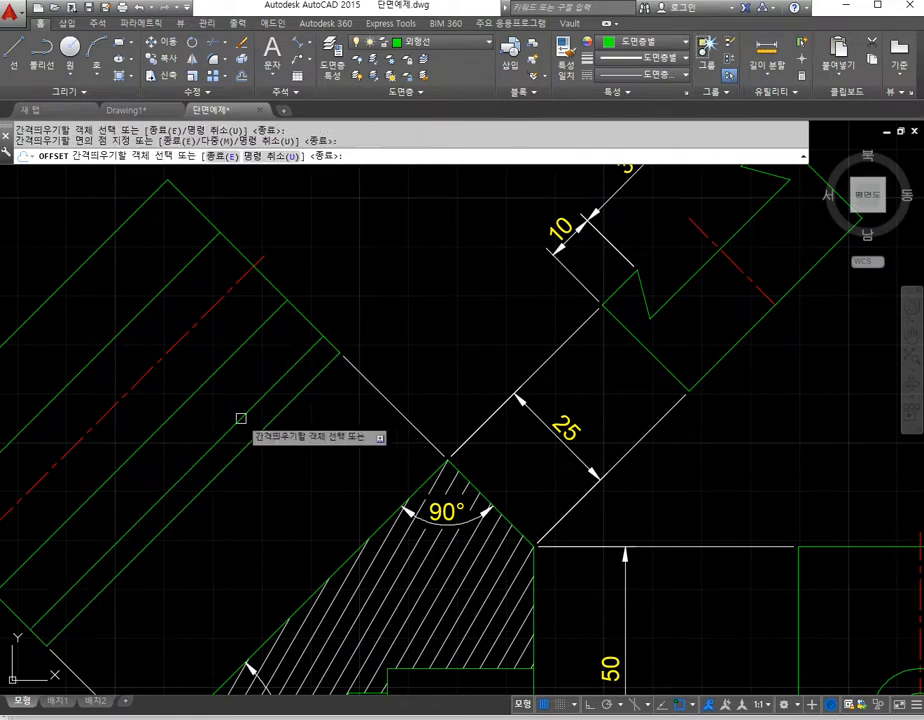
{"action": "left_click", "coordinate": [122, 223]}
{"action": "left_click", "coordinate": [125, 240]}
{"action": "key", "text": "Return"}
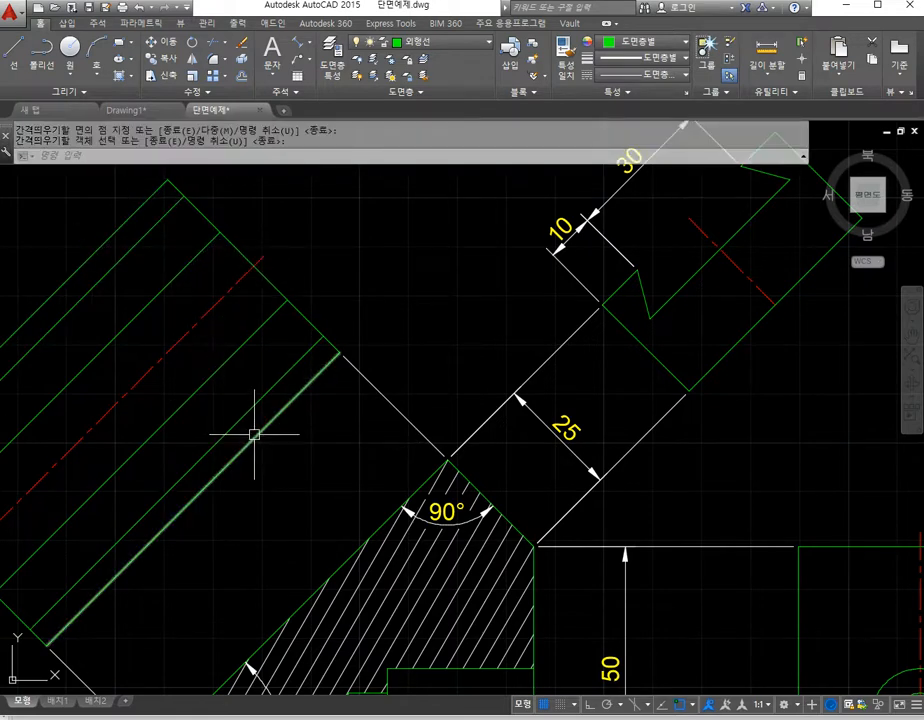
Step: Put the two new offset lines in the left auxiliary view on the 숨은선 layer
{"action": "left_click", "coordinate": [247, 413]}
{"action": "left_click", "coordinate": [135, 243]}
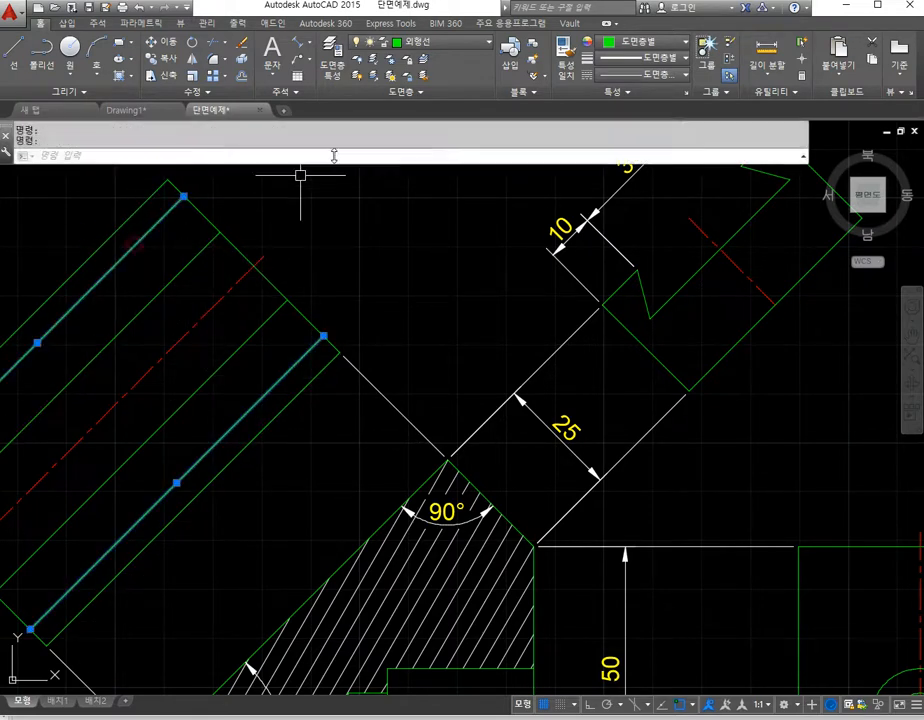
{"action": "left_click", "coordinate": [453, 44]}
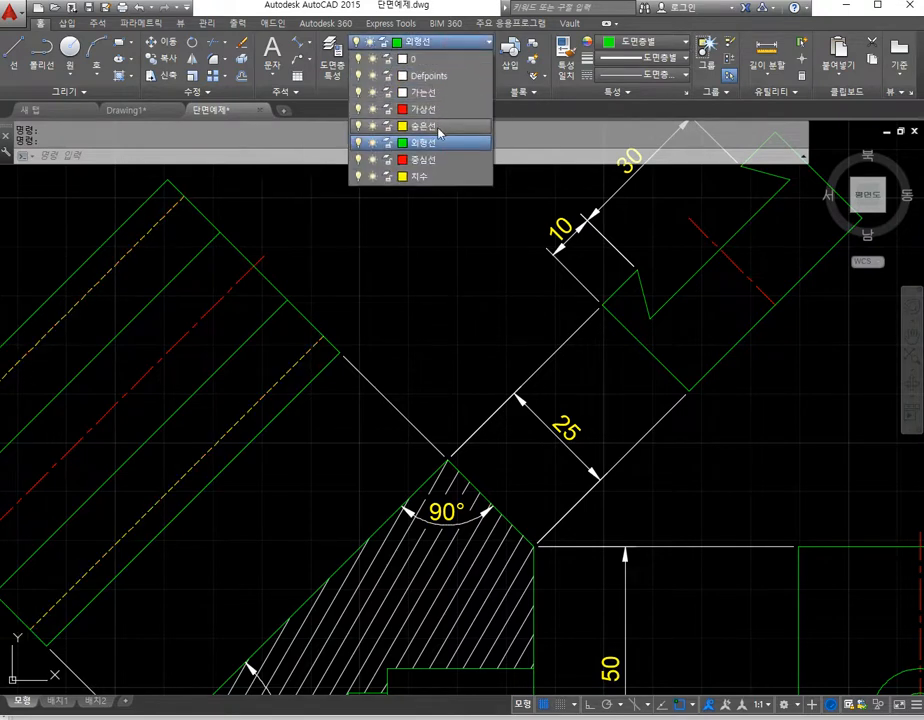
{"action": "left_click", "coordinate": [436, 135]}
{"action": "key", "text": "Escape"}
{"action": "key", "text": "Escape"}
{"action": "scroll", "coordinate": [295, 363], "scroll_direction": "down", "scroll_amount": 2}
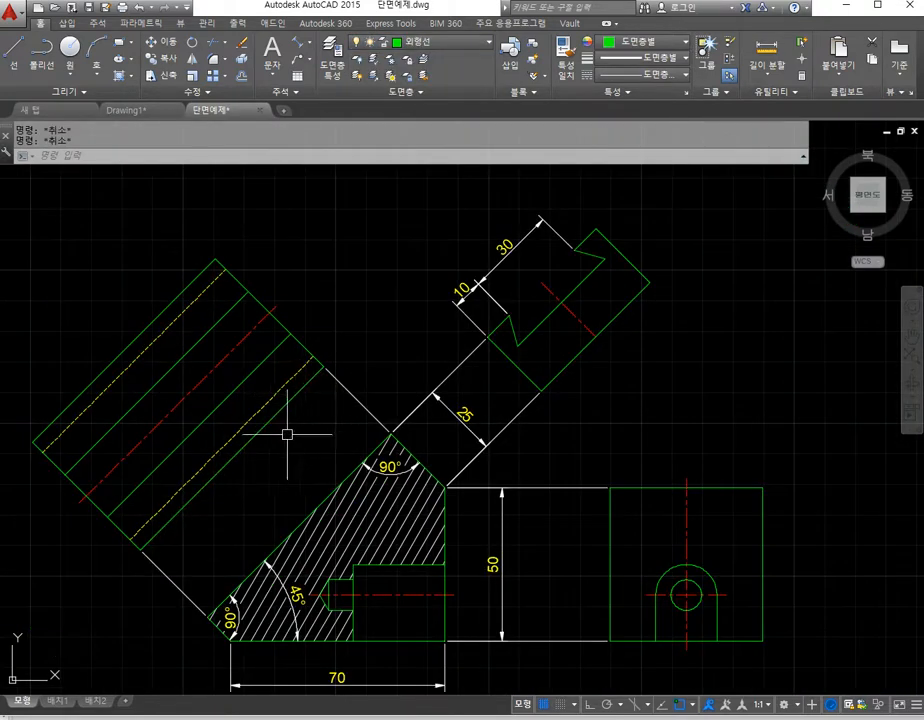
{"action": "middle_click_drag", "start_coordinate": [396, 424], "coordinate": [410, 404]}
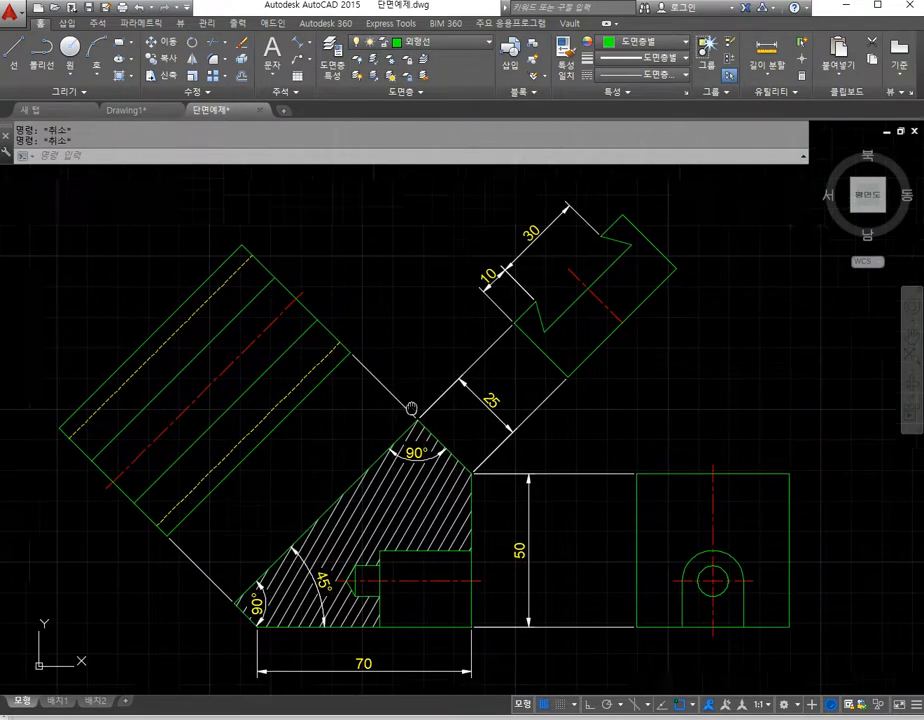
{"action": "type", "text": "e"}
{"action": "key", "text": "Return"}
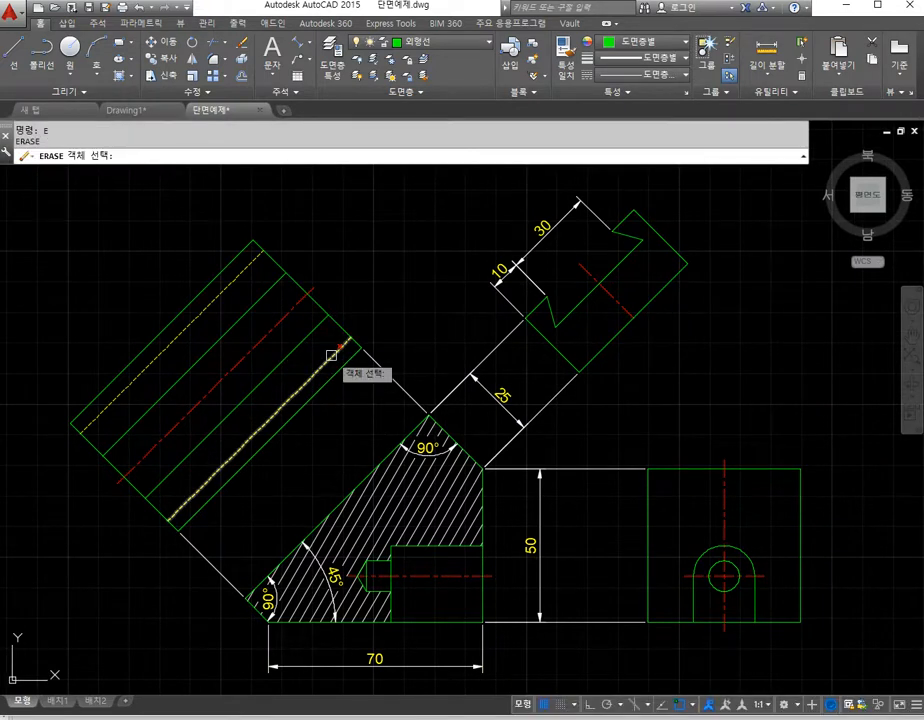
{"action": "key", "text": "Escape"}
{"action": "key", "text": "Escape"}
Step: Add an aligned dimension along the dovetail view's long outer edge, placed outside the view on the side opposite the groove
{"action": "middle_click_drag", "start_coordinate": [588, 478], "coordinate": [553, 436]}
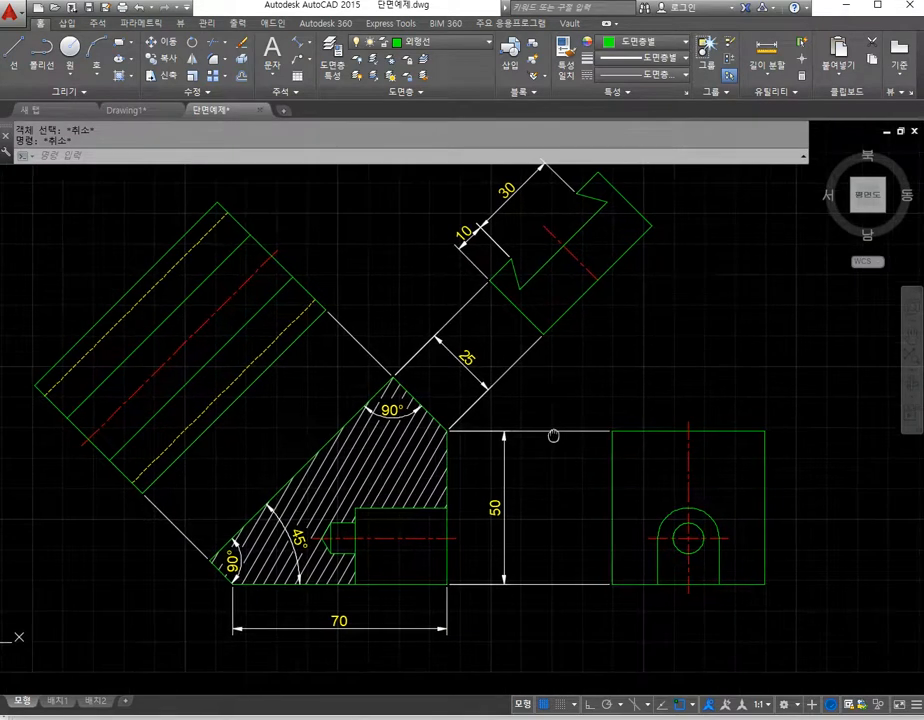
{"action": "mouse_move", "coordinate": [530, 489]}
{"action": "middle_mouse_down"}
{"action": "mouse_move", "coordinate": [586, 466]}
{"action": "mouse_move", "coordinate": [601, 546]}
{"action": "middle_mouse_up"}
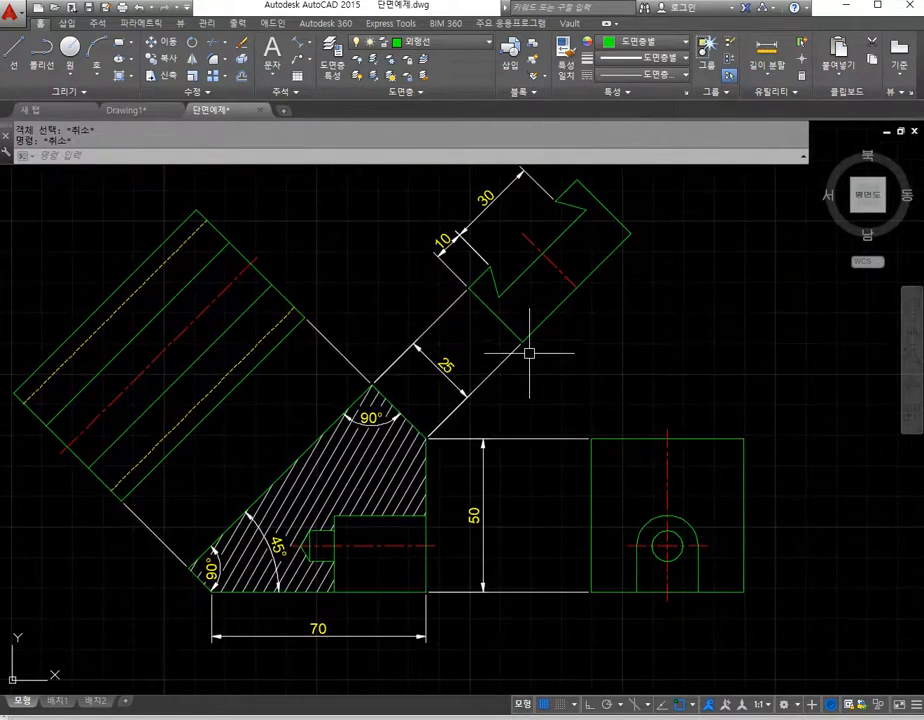
{"action": "middle_click_drag", "start_coordinate": [559, 392], "coordinate": [553, 396]}
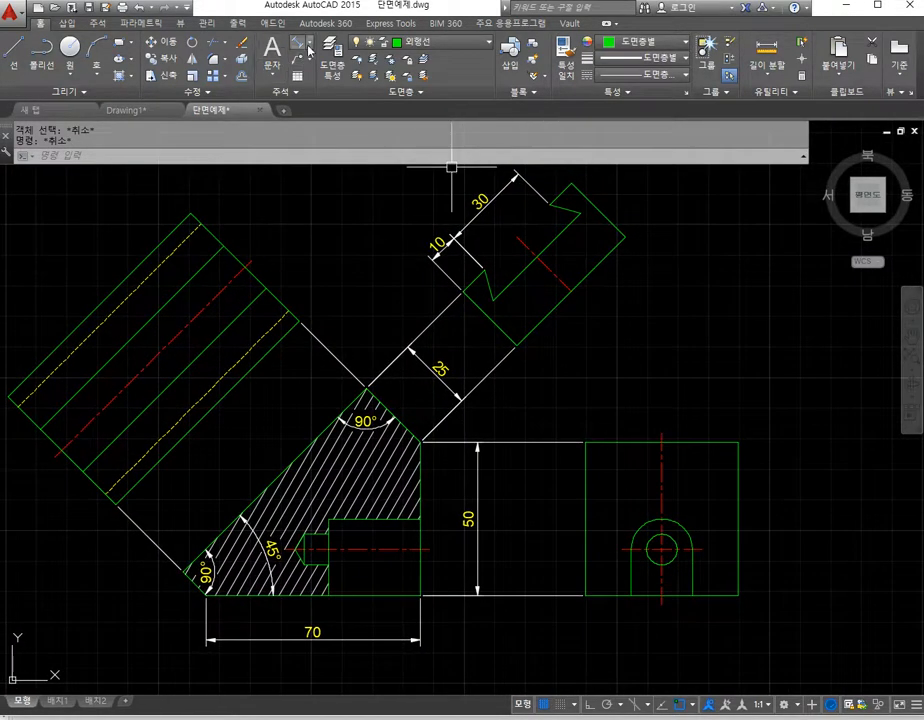
{"action": "left_click", "coordinate": [297, 46]}
{"action": "left_click", "coordinate": [517, 345]}
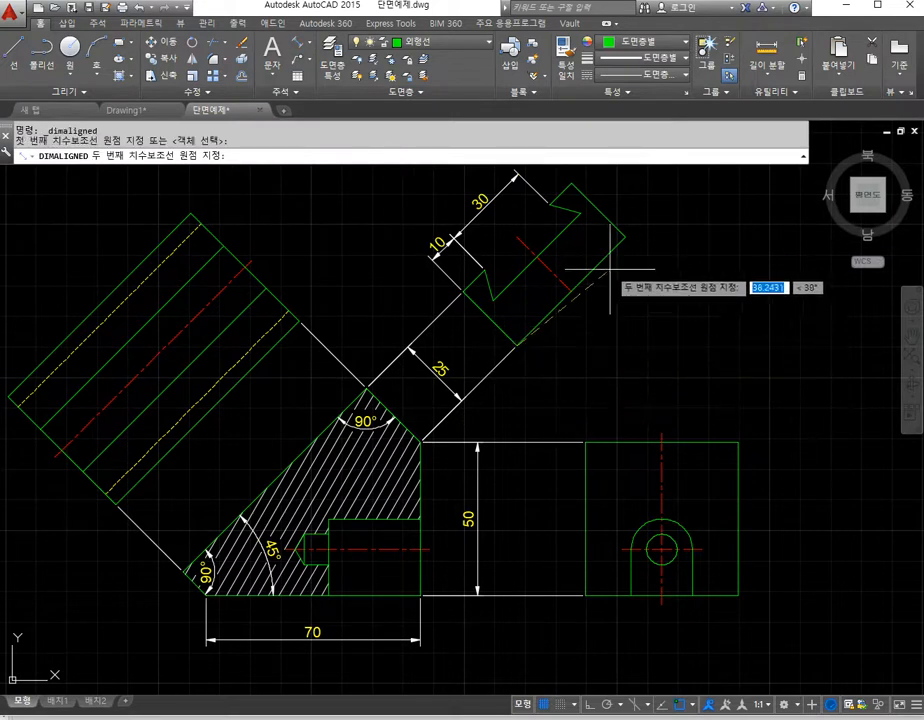
{"action": "left_click", "coordinate": [624, 238]}
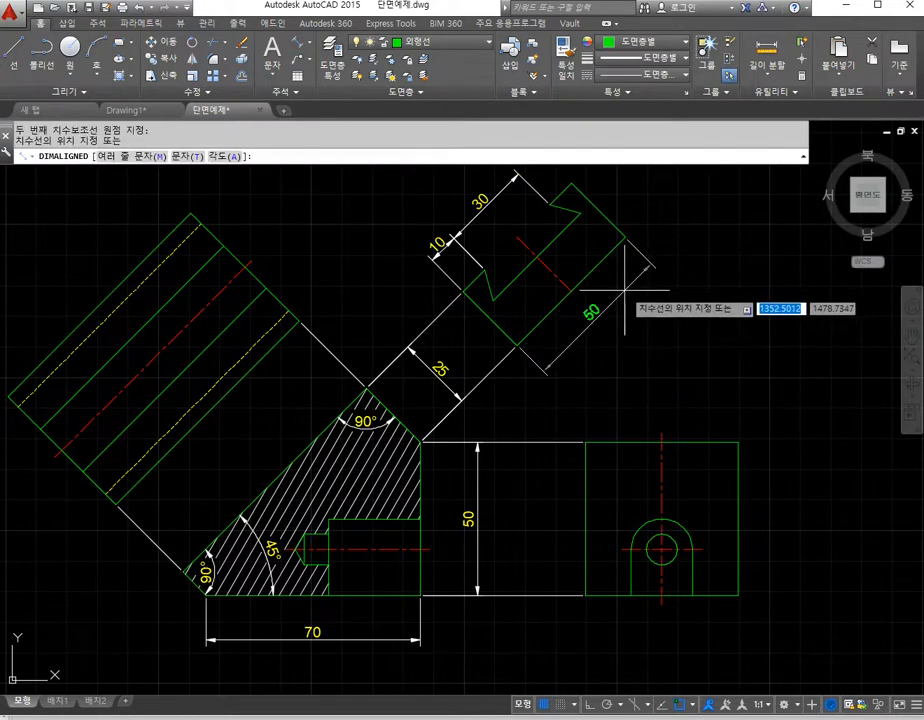
{"action": "left_click", "coordinate": [622, 294]}
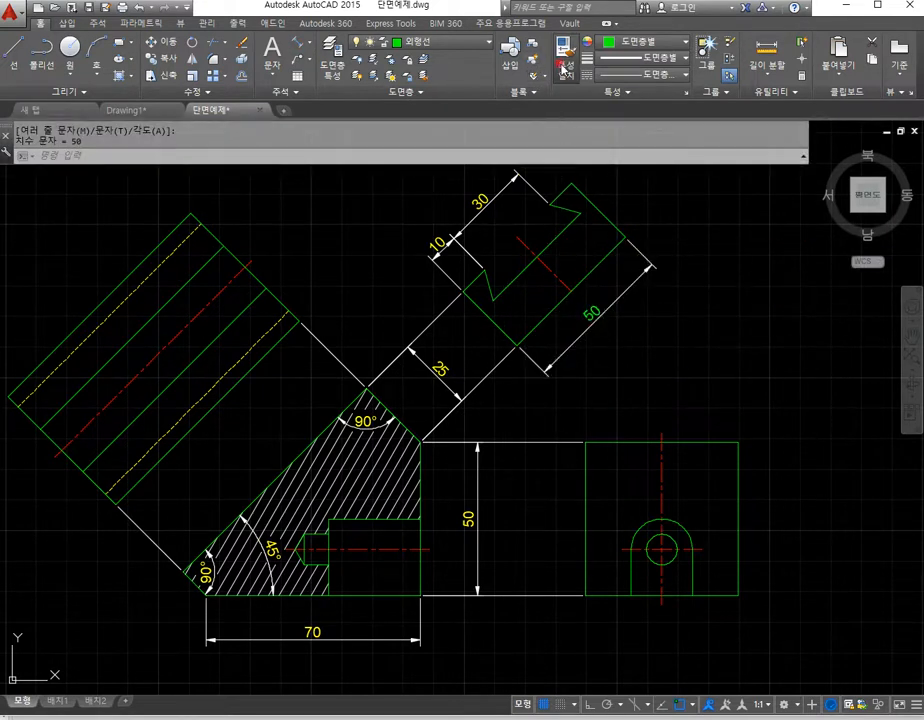
Step: Match the properties of the groove opening's dimension onto the new dimension of the dovetail view's long outer edge
{"action": "left_click", "coordinate": [563, 69]}
{"action": "left_click", "coordinate": [552, 200]}
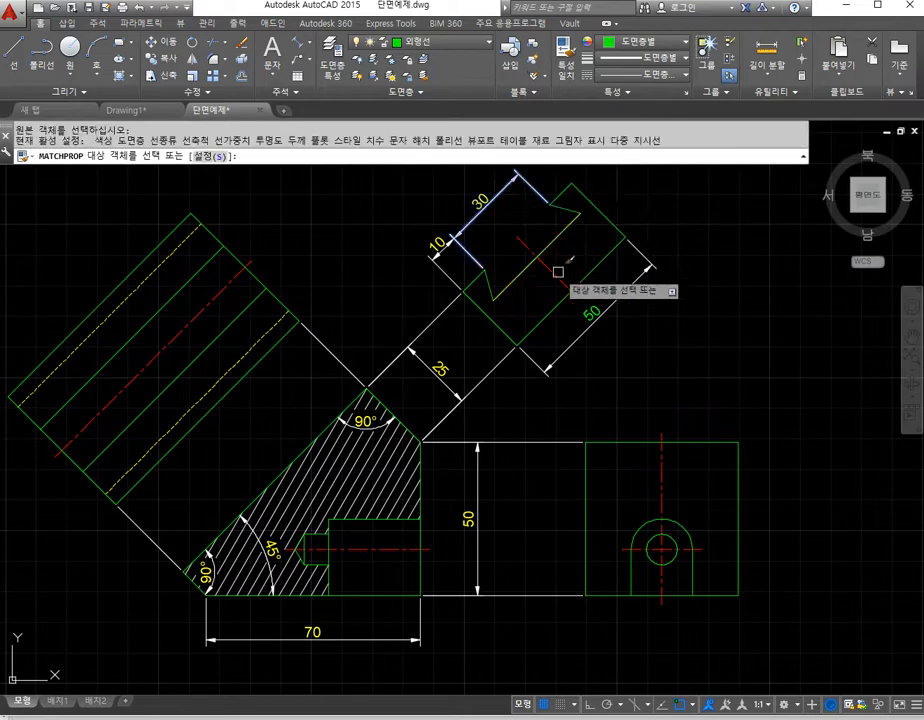
{"action": "left_click", "coordinate": [584, 327]}
{"action": "key", "text": "Escape"}
{"action": "key", "text": "Escape"}
Step: Add a linear dimension for the small drilled hole's straight depth in the hatched section, placed below the base edge
{"action": "middle_click_drag", "start_coordinate": [662, 477], "coordinate": [660, 456]}
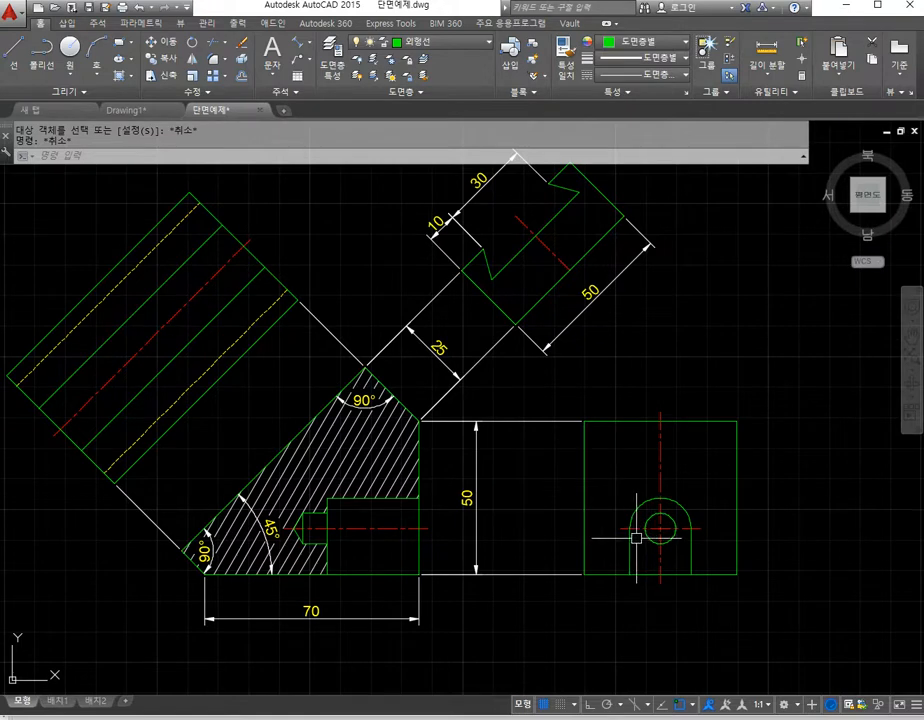
{"action": "scroll", "coordinate": [483, 560], "scroll_direction": "up", "scroll_amount": 2}
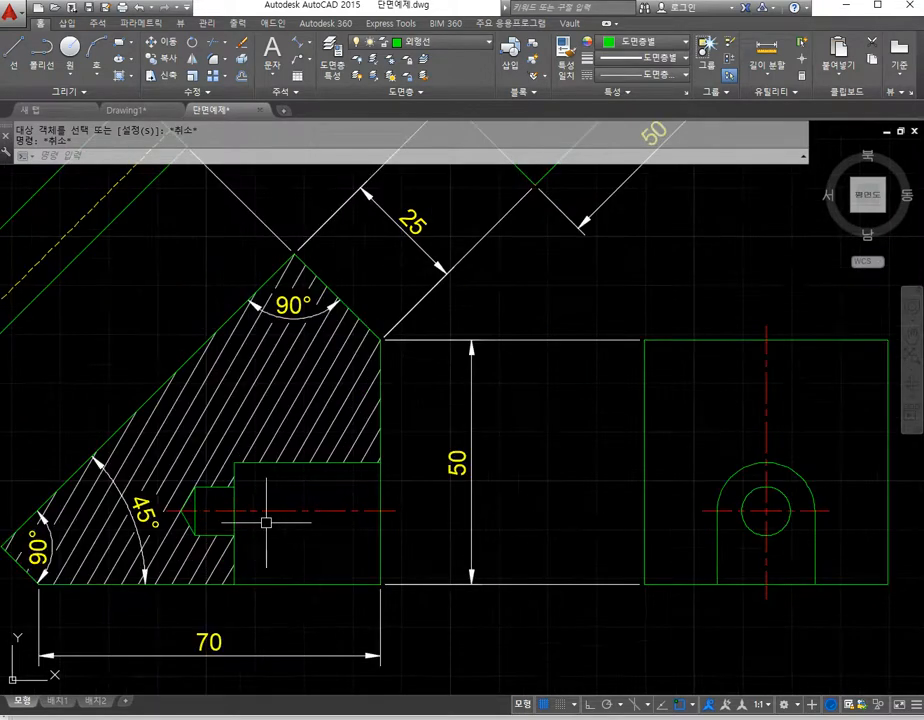
{"action": "middle_click_drag", "start_coordinate": [535, 541], "coordinate": [529, 518]}
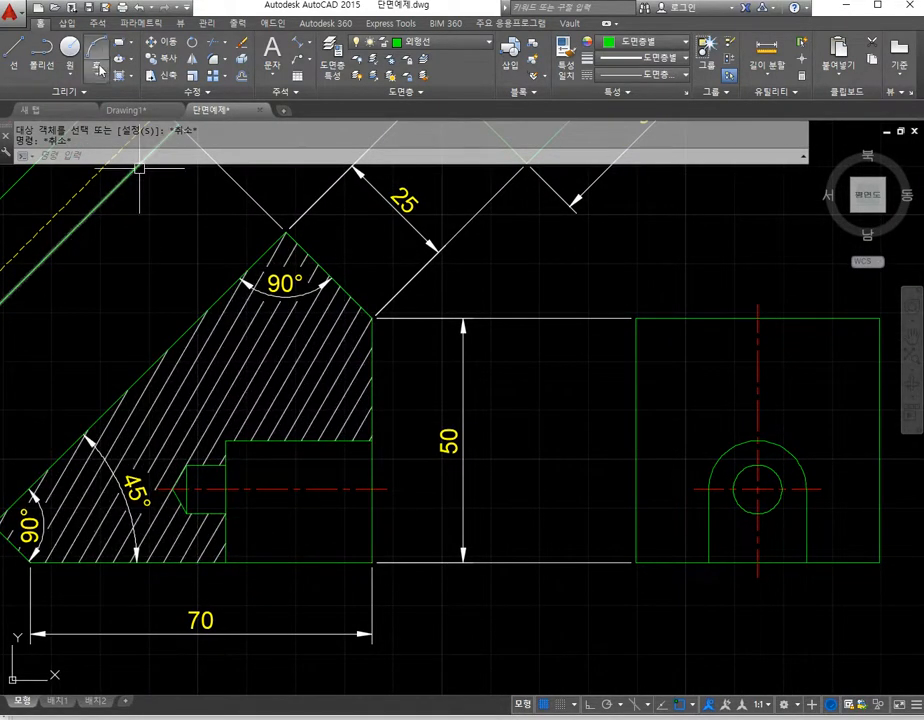
{"action": "left_click", "coordinate": [310, 49]}
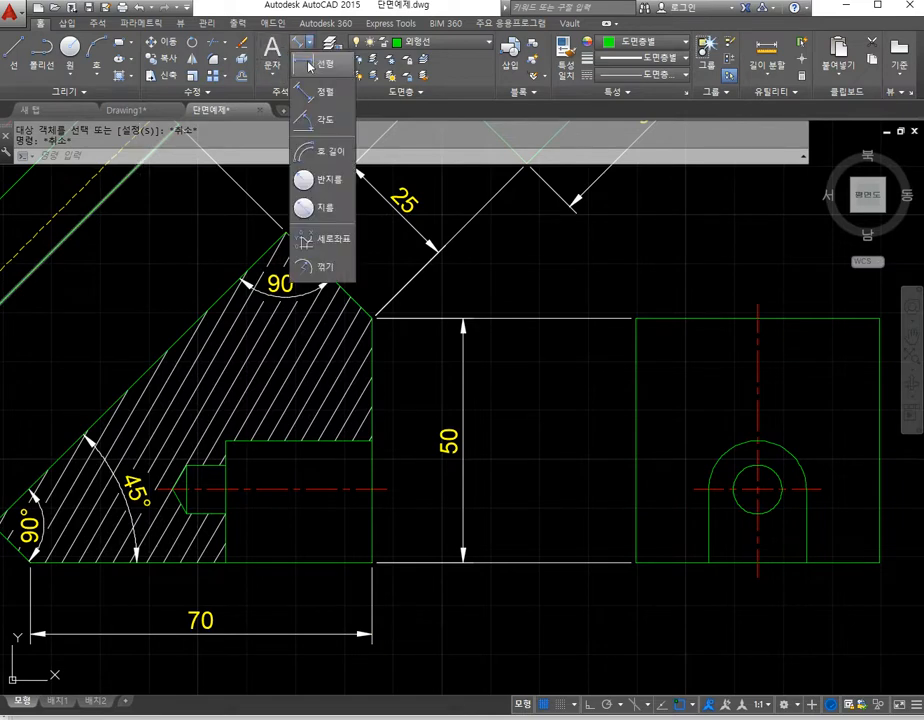
{"action": "left_click", "coordinate": [315, 62]}
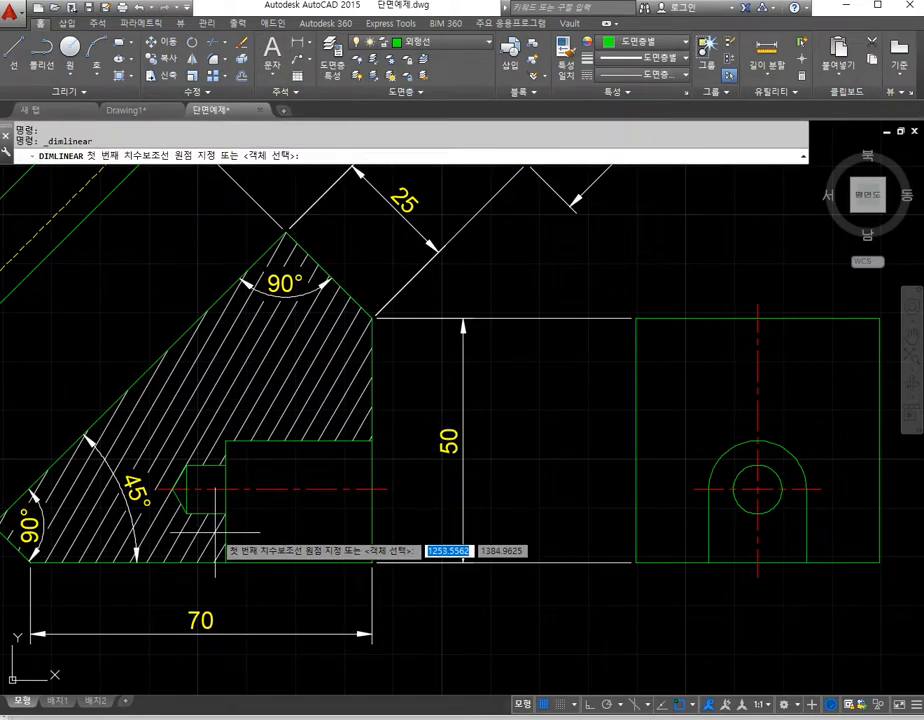
{"action": "scroll", "coordinate": [218, 532], "scroll_direction": "up", "scroll_amount": 2}
{"action": "left_click", "coordinate": [168, 502]}
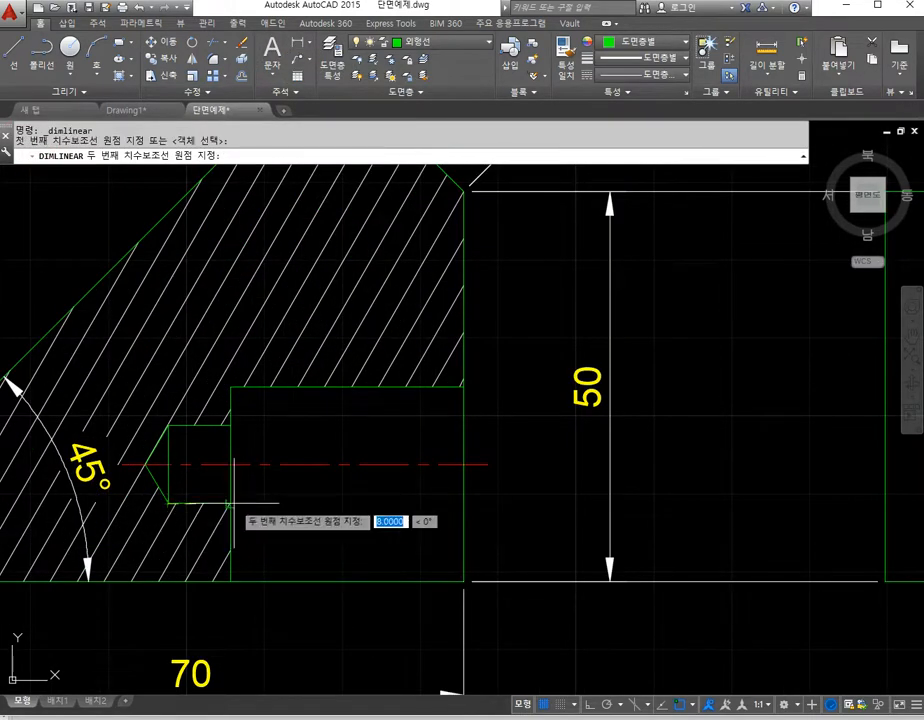
{"action": "left_click", "coordinate": [230, 581]}
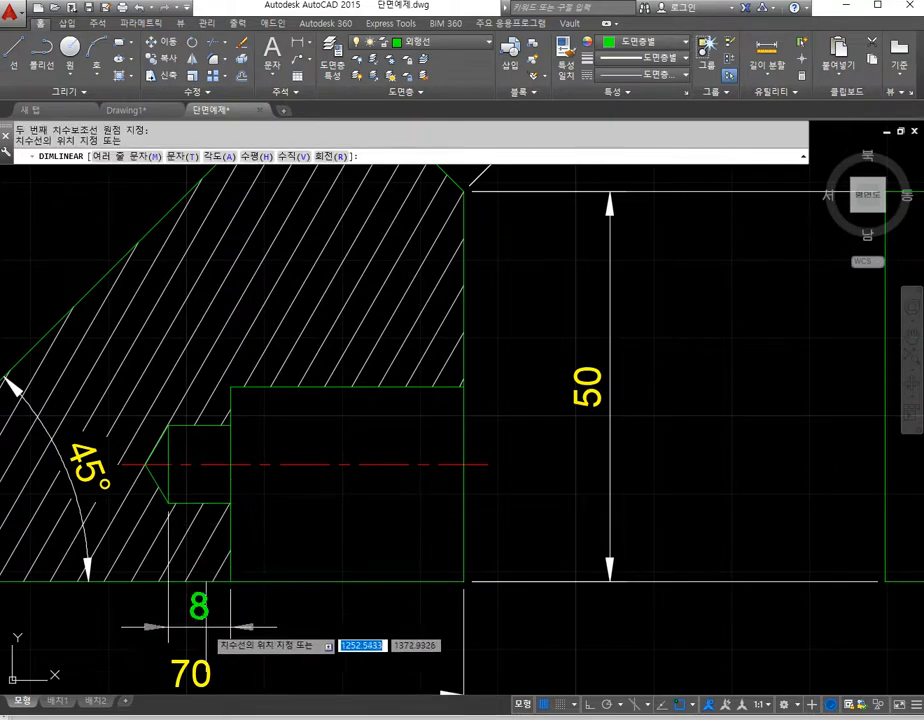
{"action": "middle_click_drag", "start_coordinate": [210, 612], "coordinate": [283, 494]}
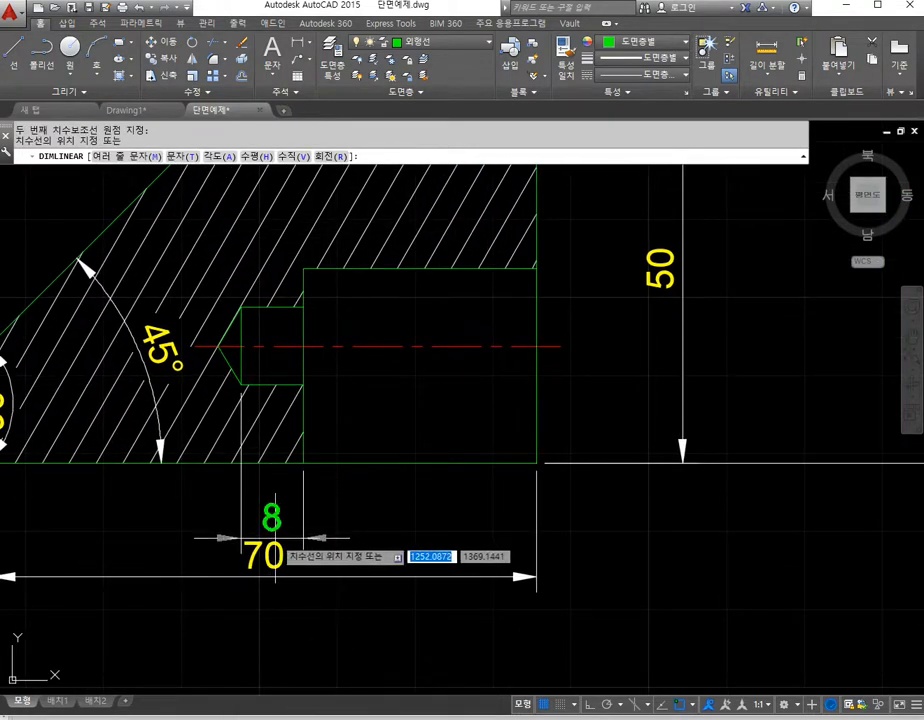
{"action": "left_click", "coordinate": [340, 542]}
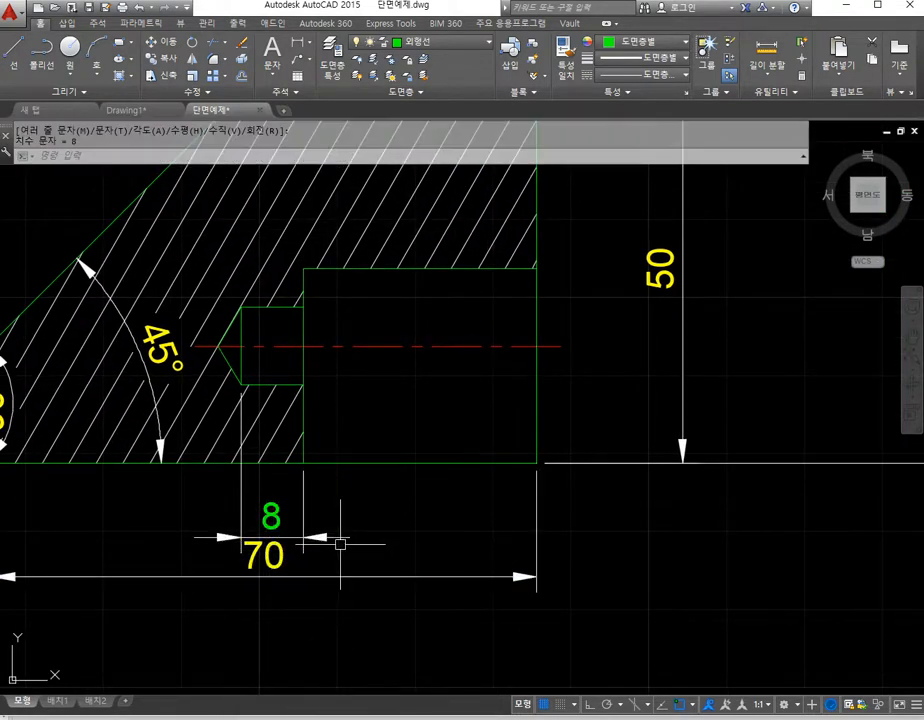
Step: Make 치수 the current layer
{"action": "left_click", "coordinate": [445, 45]}
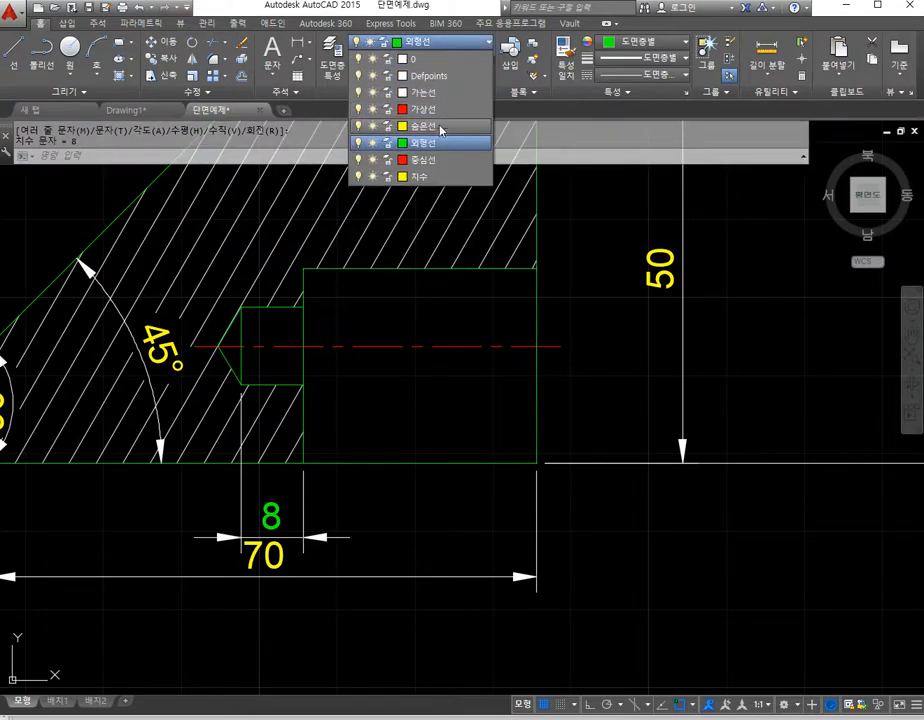
{"action": "left_click", "coordinate": [443, 178]}
{"action": "key", "text": "Escape"}
{"action": "key", "text": "Escape"}
Step: Move the section's overall width dimension line further down, clear of the small hole's depth dimension
{"action": "left_click", "coordinate": [389, 574]}
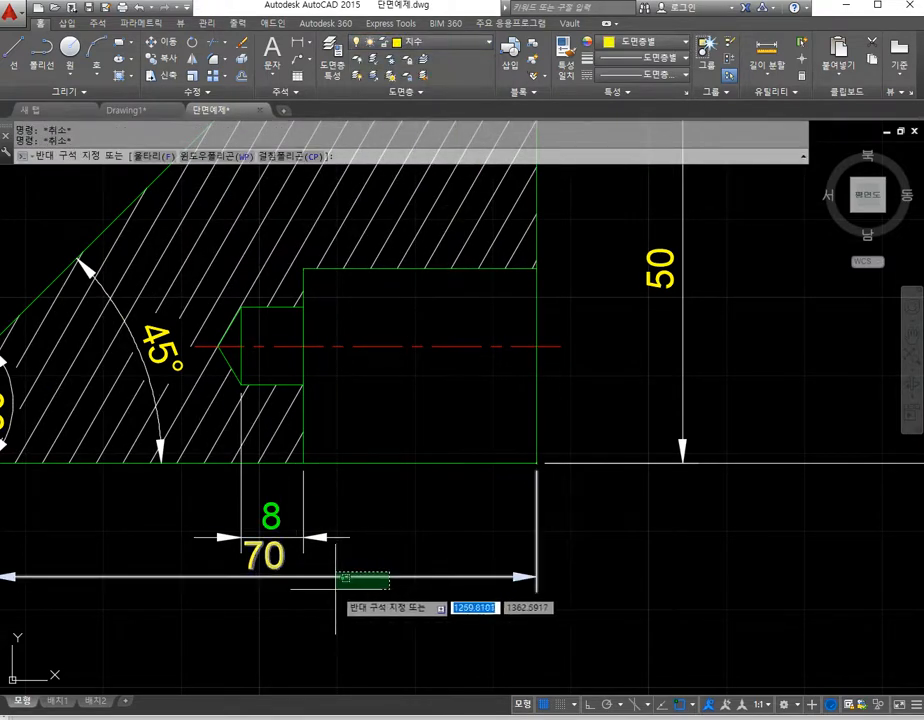
{"action": "left_click", "coordinate": [337, 589]}
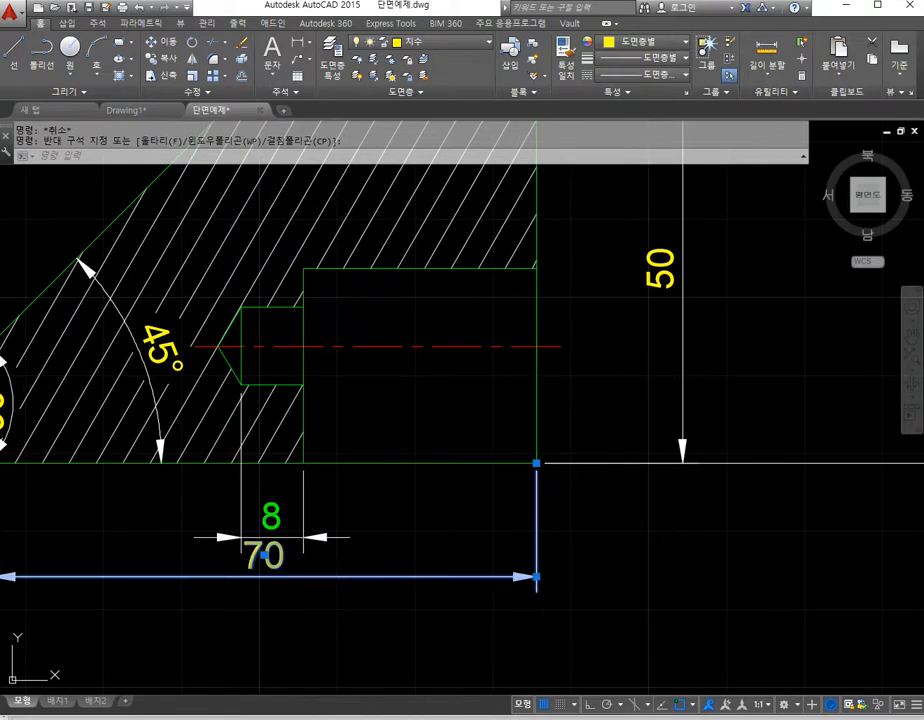
{"action": "left_click", "coordinate": [537, 577]}
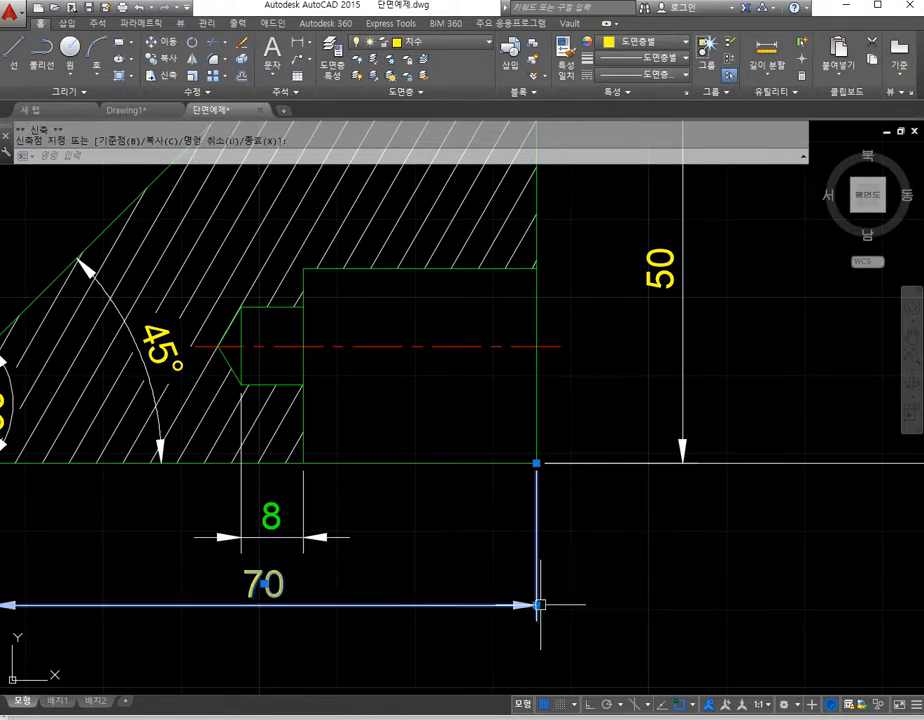
{"action": "left_click", "coordinate": [538, 605]}
{"action": "key", "text": "Escape"}
{"action": "key", "text": "Escape"}
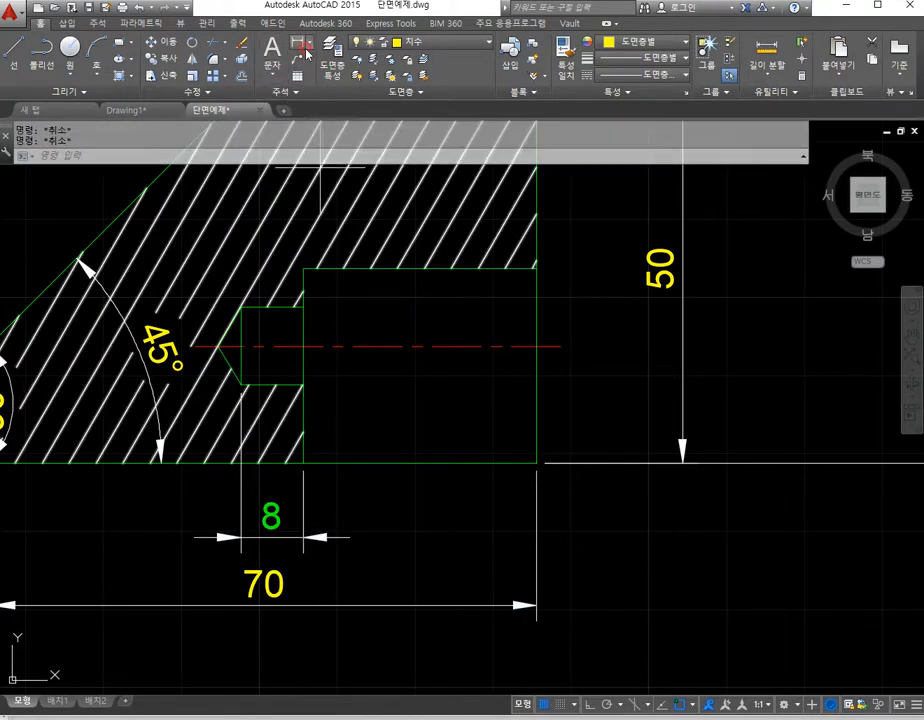
Step: Add a linear dimension for the large recess's depth along the section's base, in line with the small hole's depth dimension
{"action": "left_click", "coordinate": [298, 45]}
{"action": "left_click", "coordinate": [303, 462]}
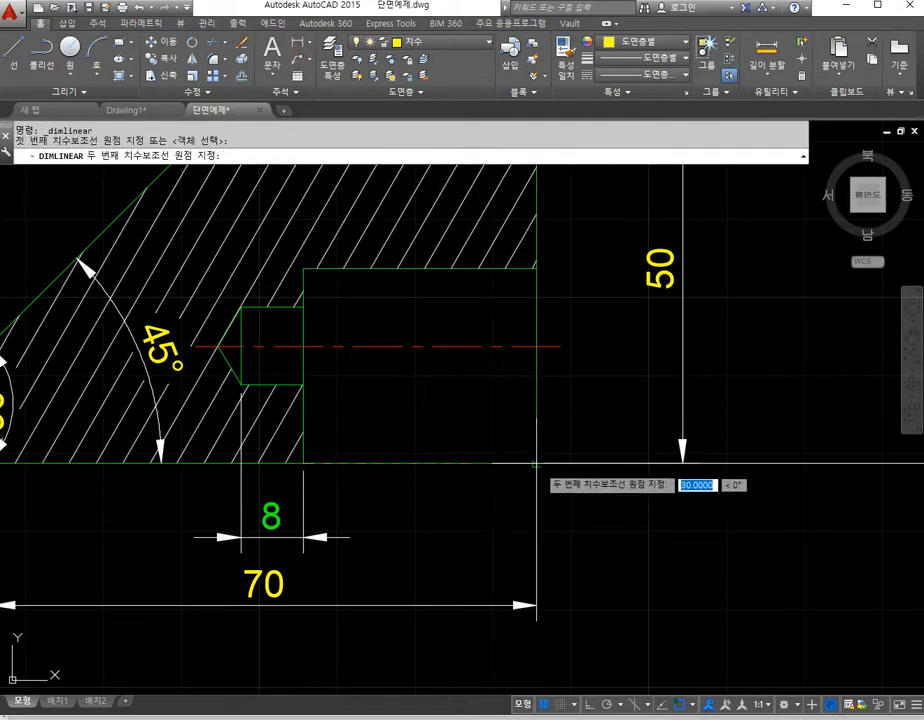
{"action": "left_click", "coordinate": [537, 463]}
{"action": "left_click", "coordinate": [352, 537]}
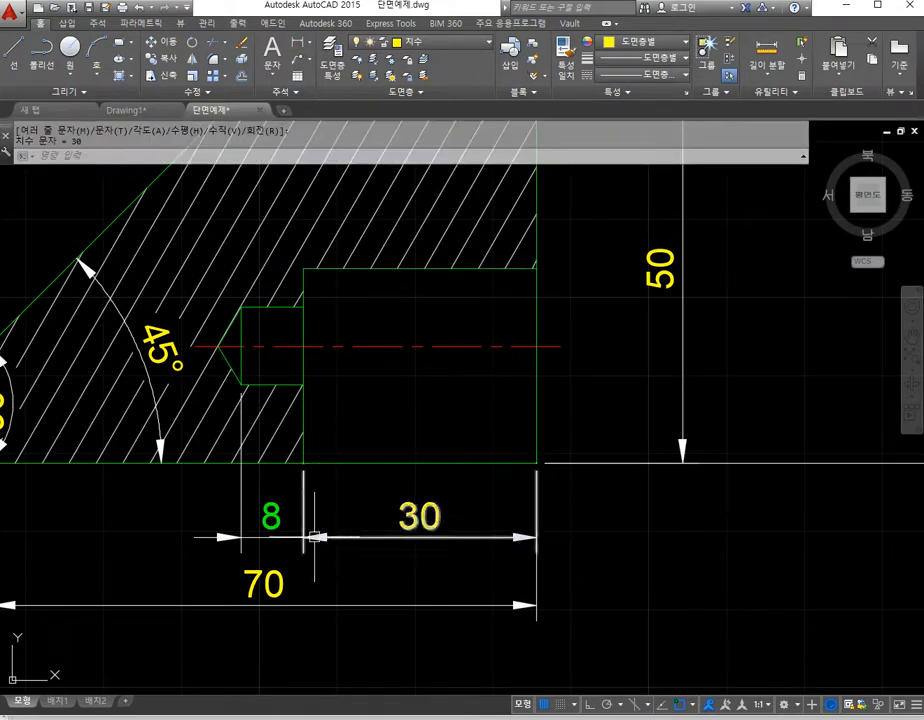
Step: Match the properties of the recess depth dimension onto the small hole's depth dimension
{"action": "left_click", "coordinate": [572, 74]}
{"action": "left_click", "coordinate": [310, 538]}
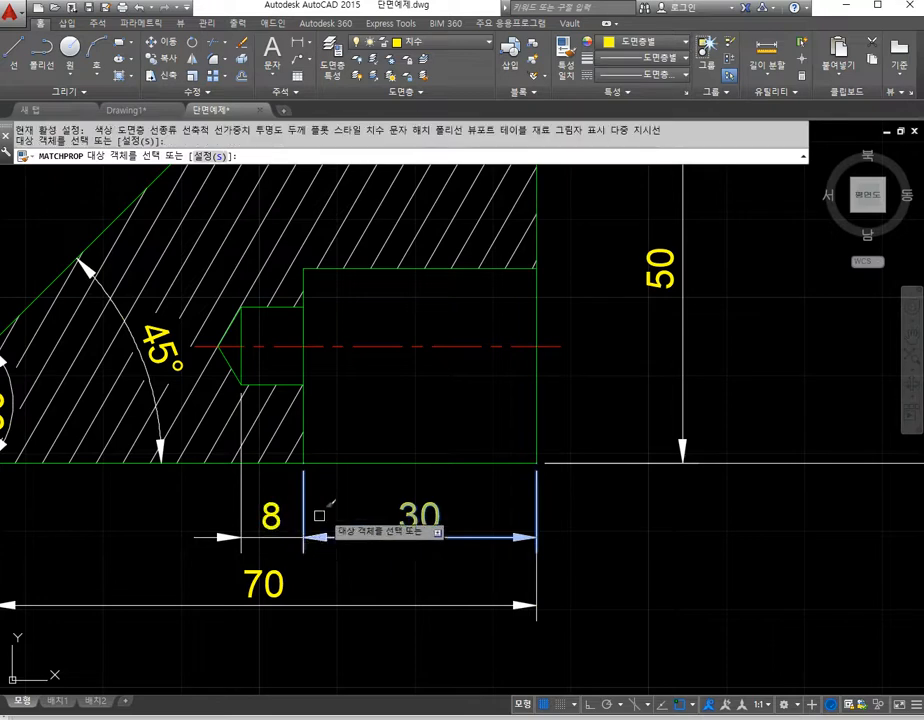
{"action": "key", "text": "Escape"}
{"action": "key", "text": "Escape"}
Step: Add a vertical linear dimension across the small hole's diameter, placed between the section's vertical edge and the overall height dimension
{"action": "middle_click_drag", "start_coordinate": [295, 335], "coordinate": [341, 401]}
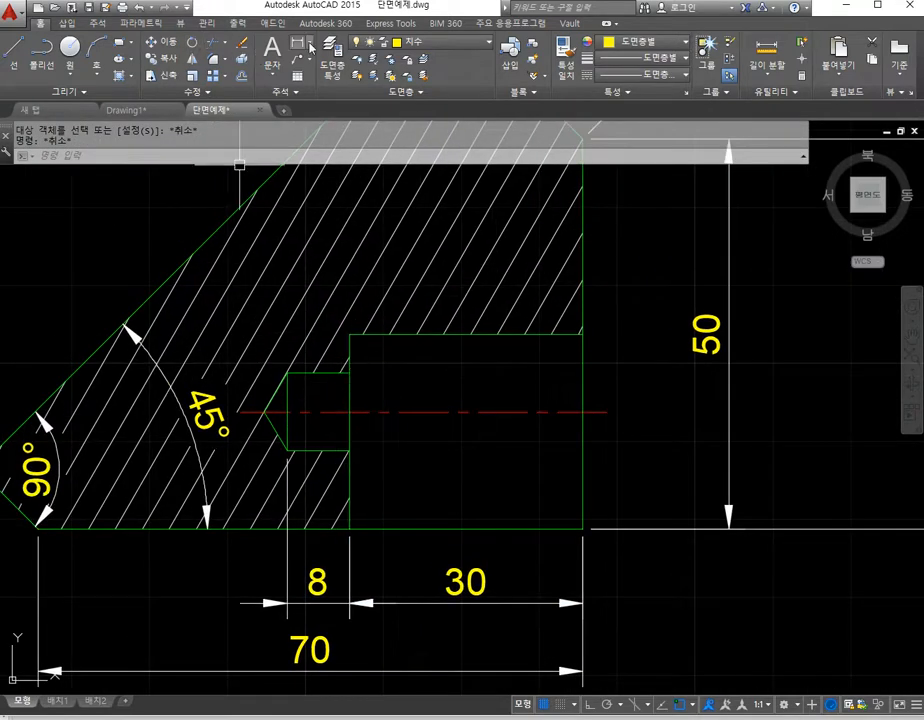
{"action": "left_click", "coordinate": [298, 44]}
{"action": "left_click", "coordinate": [349, 373]}
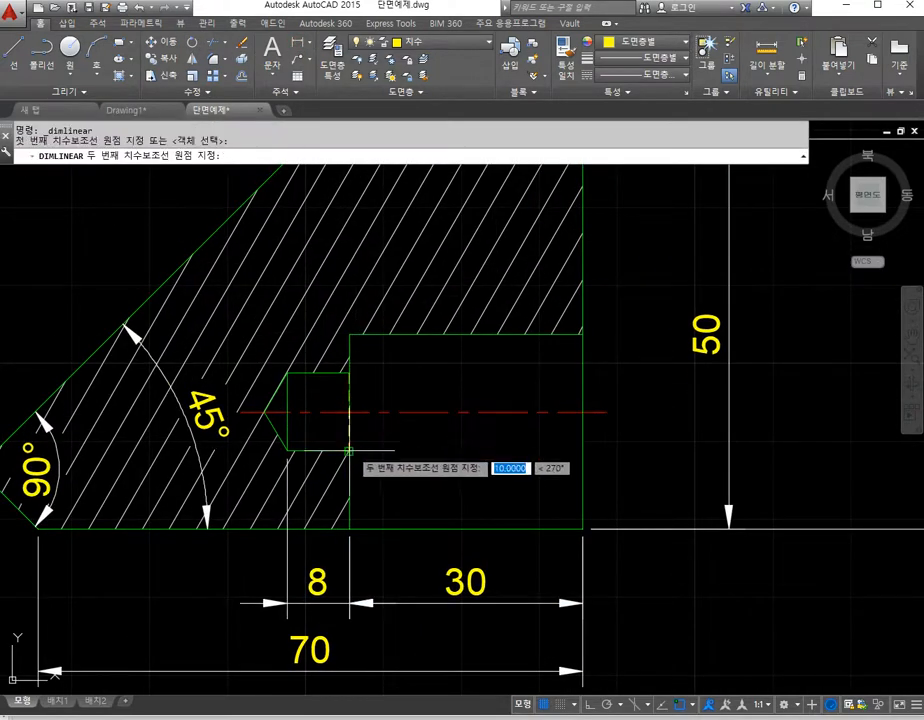
{"action": "left_click", "coordinate": [349, 449]}
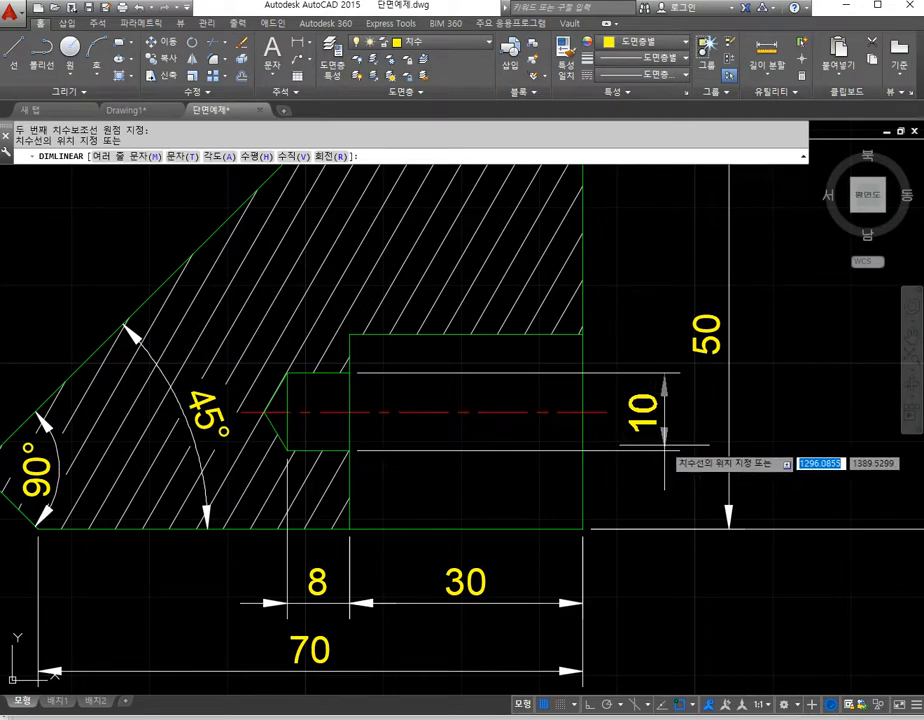
{"action": "left_click", "coordinate": [658, 455]}
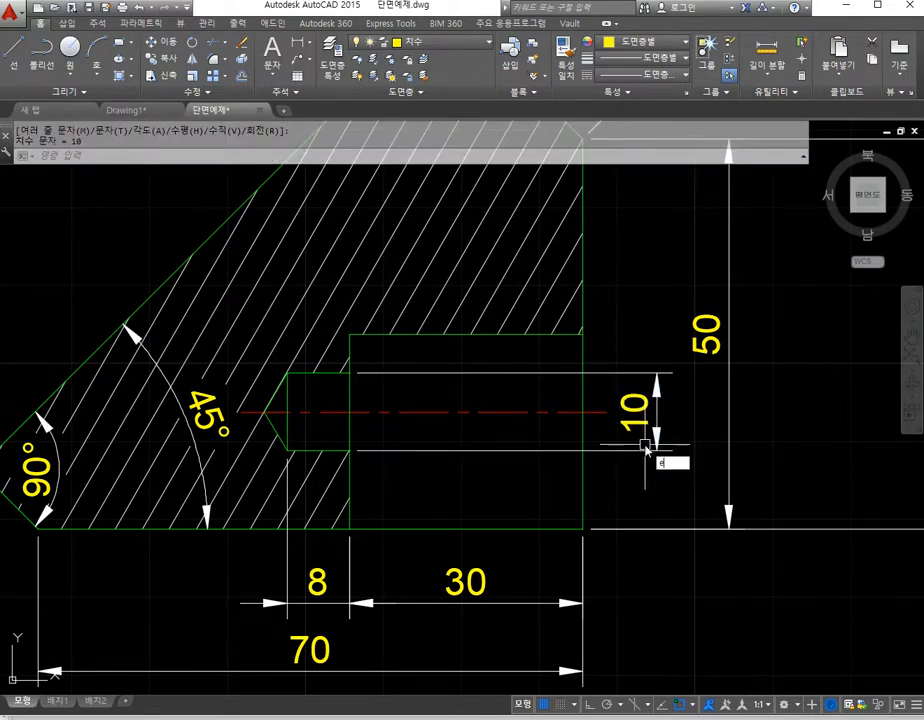
Step: Add the diameter symbol %%c in front of the text of the small hole's vertical dimension
{"action": "left_click", "coordinate": [643, 436]}
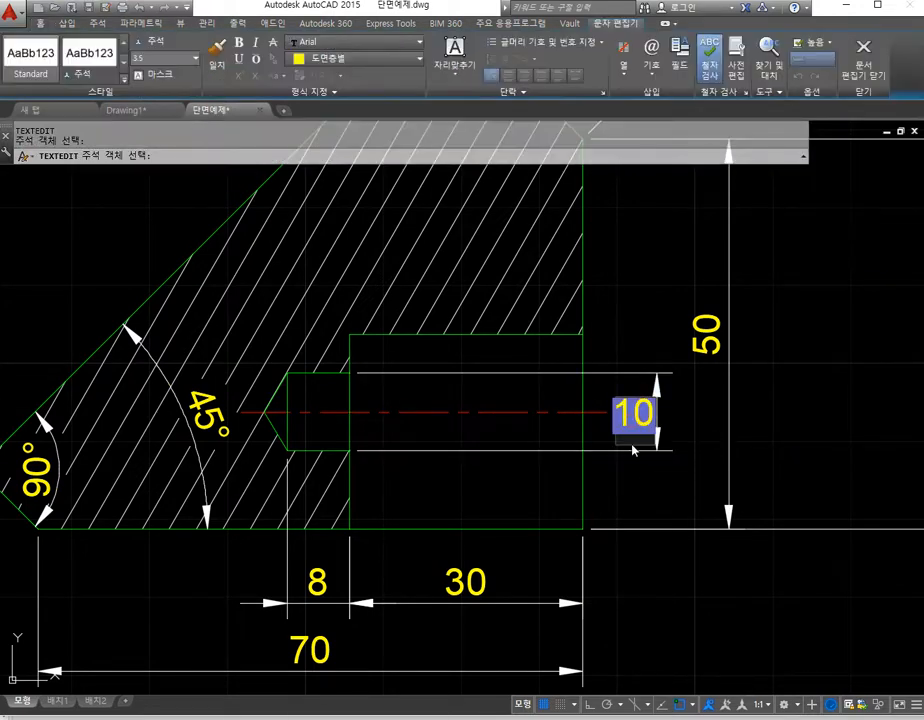
{"action": "type", "text": "%%c"}
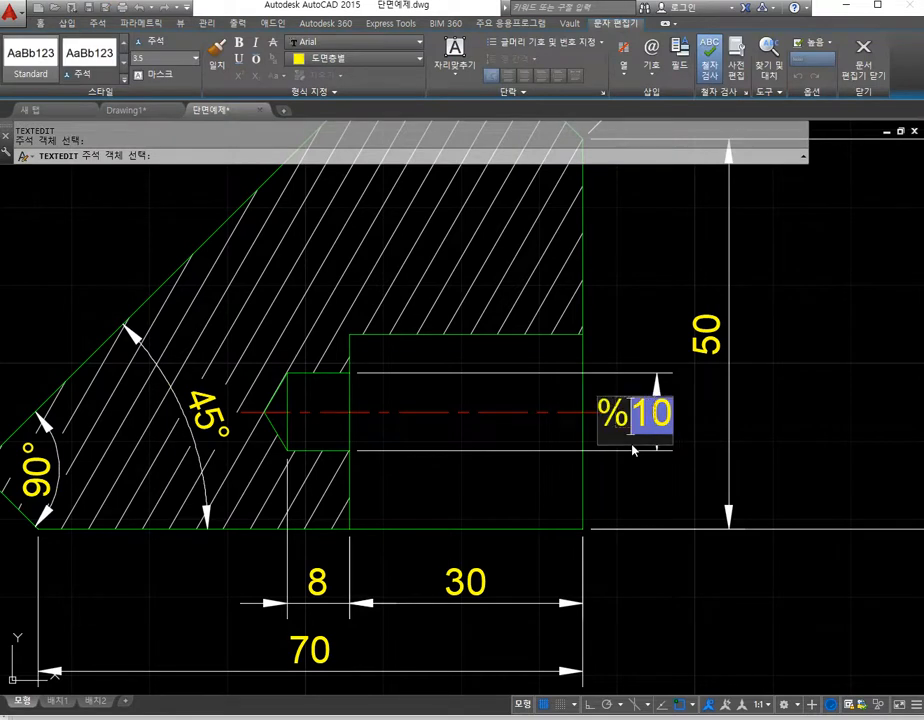
{"action": "left_click", "coordinate": [650, 478]}
{"action": "key", "text": "Escape"}
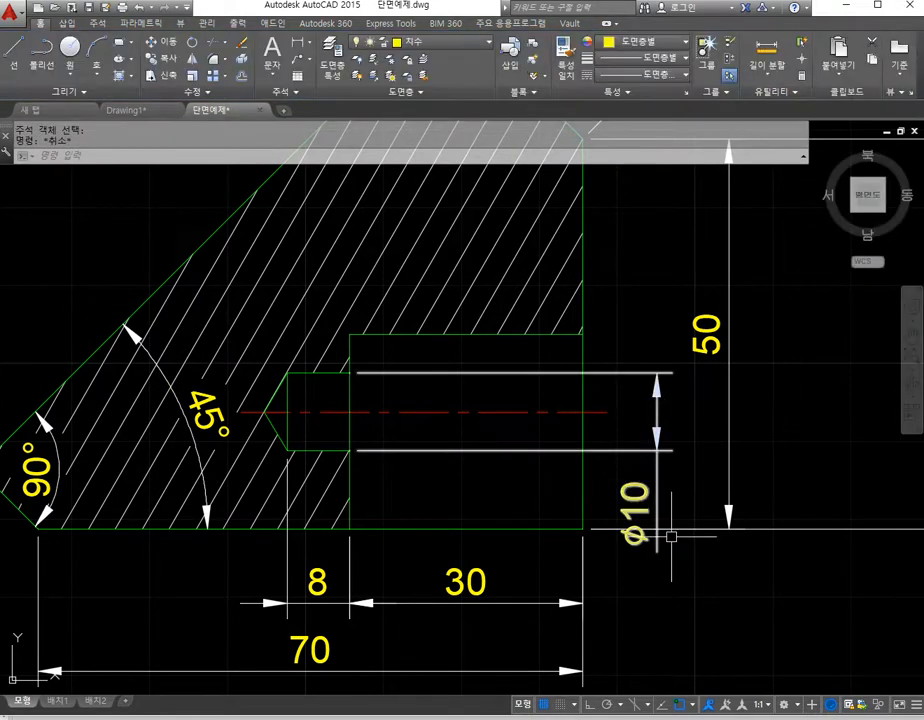
Step: Move the text of the small hole's diameter dimension back between its extension lines, centred on the hole axis
{"action": "left_click", "coordinate": [643, 508]}
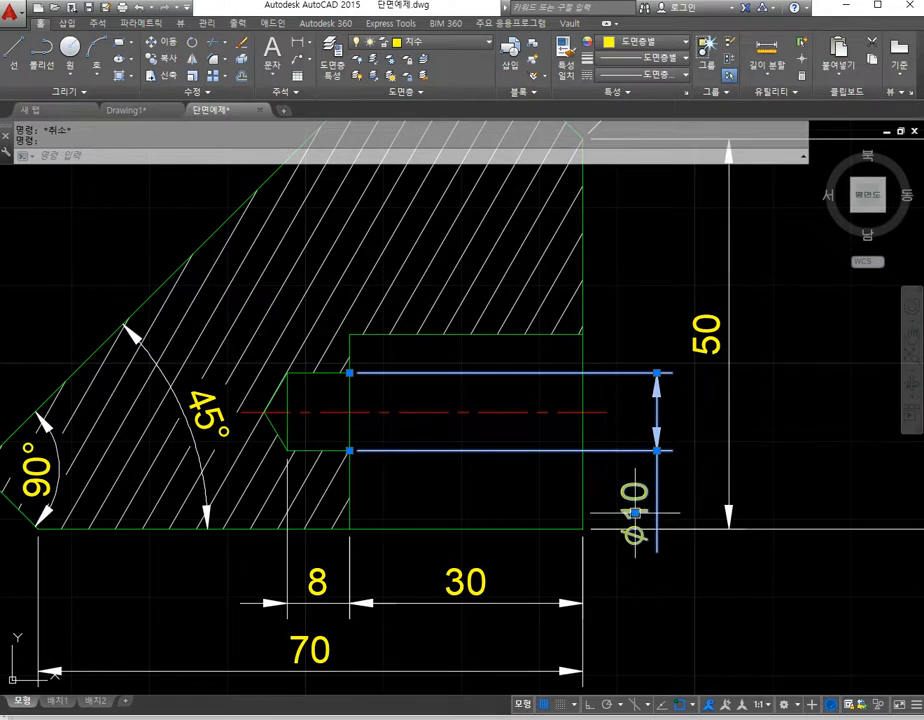
{"action": "left_click", "coordinate": [635, 512]}
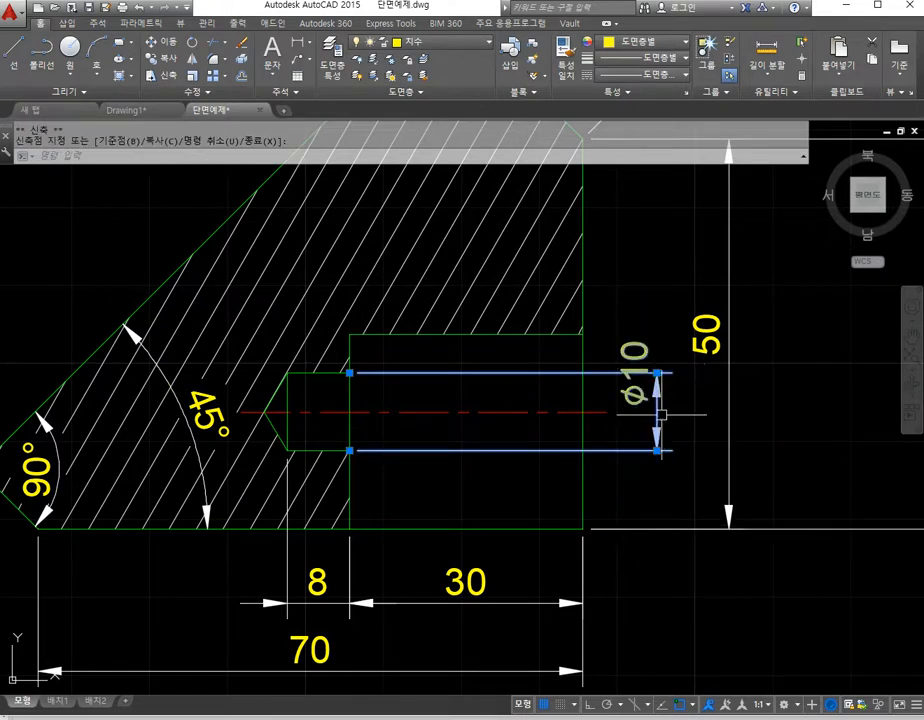
{"action": "key", "text": "Escape"}
{"action": "left_click", "coordinate": [657, 373]}
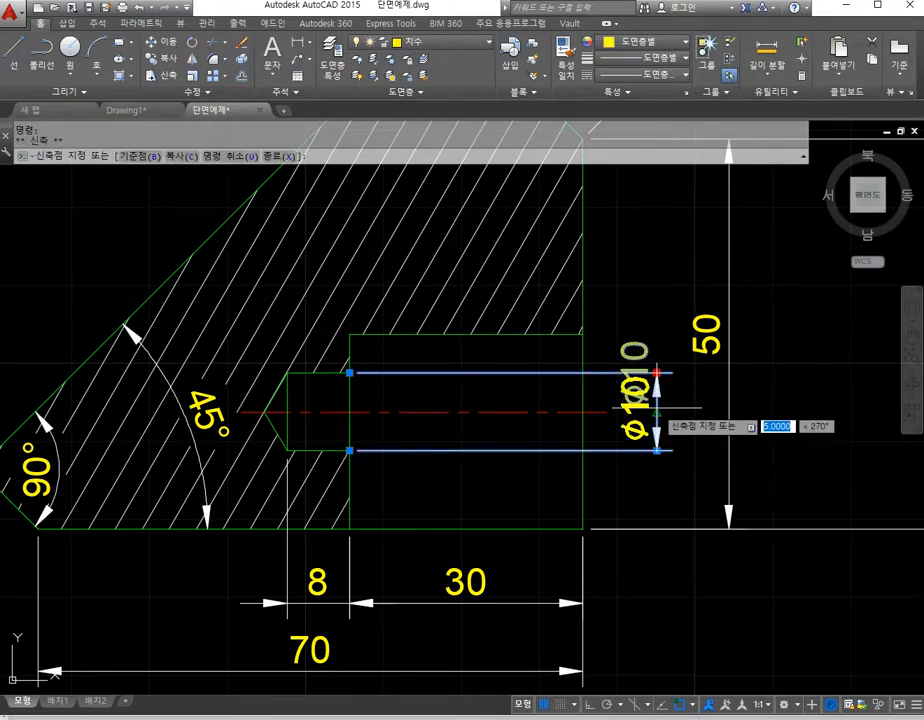
{"action": "left_click", "coordinate": [656, 415]}
{"action": "key", "text": "Escape"}
{"action": "key", "text": "Escape"}
Step: Add a radius dimension to the large recess's rounded arc in the side view, with the text outside the arc at its upper side
{"action": "scroll", "coordinate": [736, 520], "scroll_direction": "down", "scroll_amount": 2}
{"action": "middle_click_drag", "start_coordinate": [736, 520], "coordinate": [444, 520]}
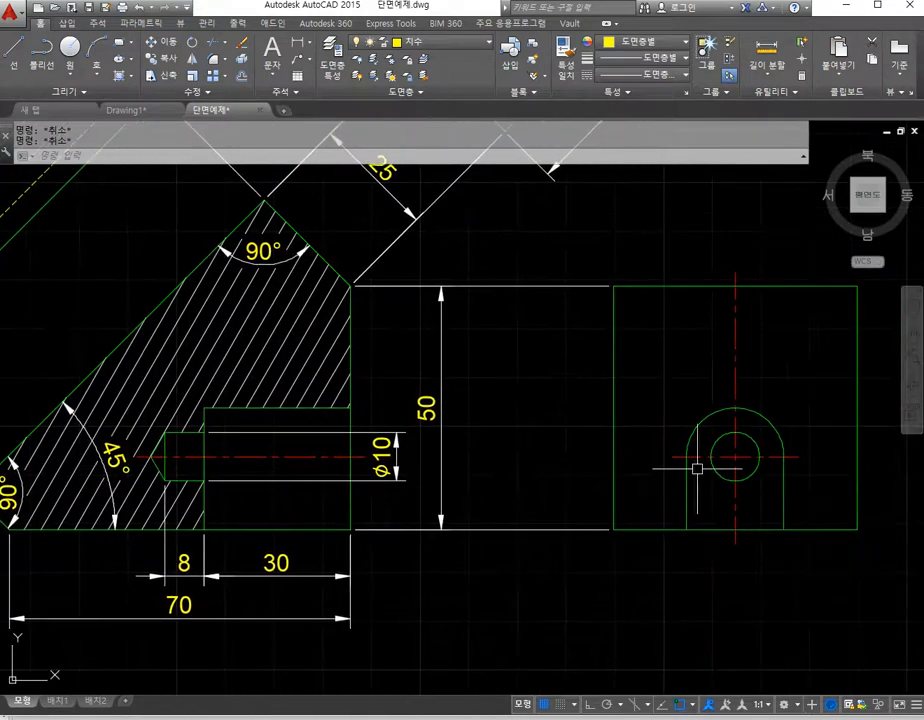
{"action": "middle_click_drag", "start_coordinate": [726, 450], "coordinate": [682, 459]}
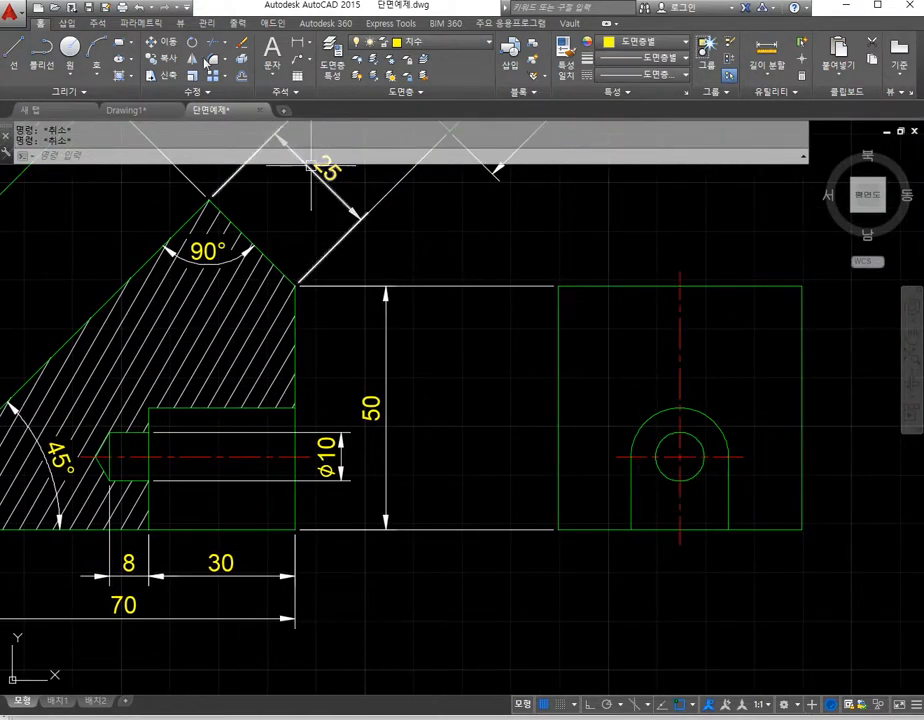
{"action": "left_click", "coordinate": [310, 43]}
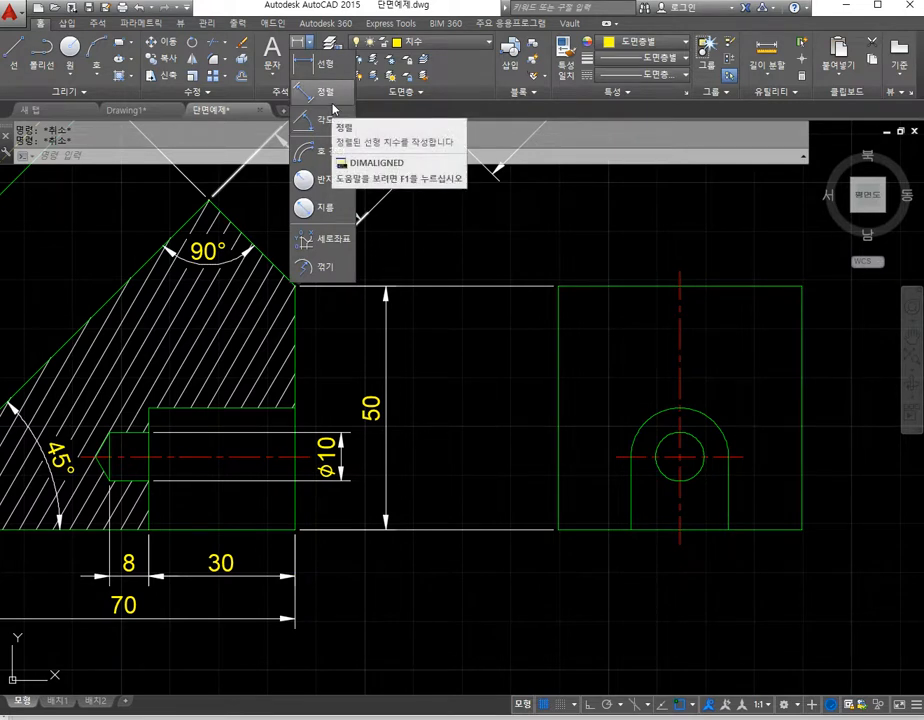
{"action": "left_click", "coordinate": [322, 180]}
{"action": "left_click", "coordinate": [710, 422]}
{"action": "left_click", "coordinate": [735, 400]}
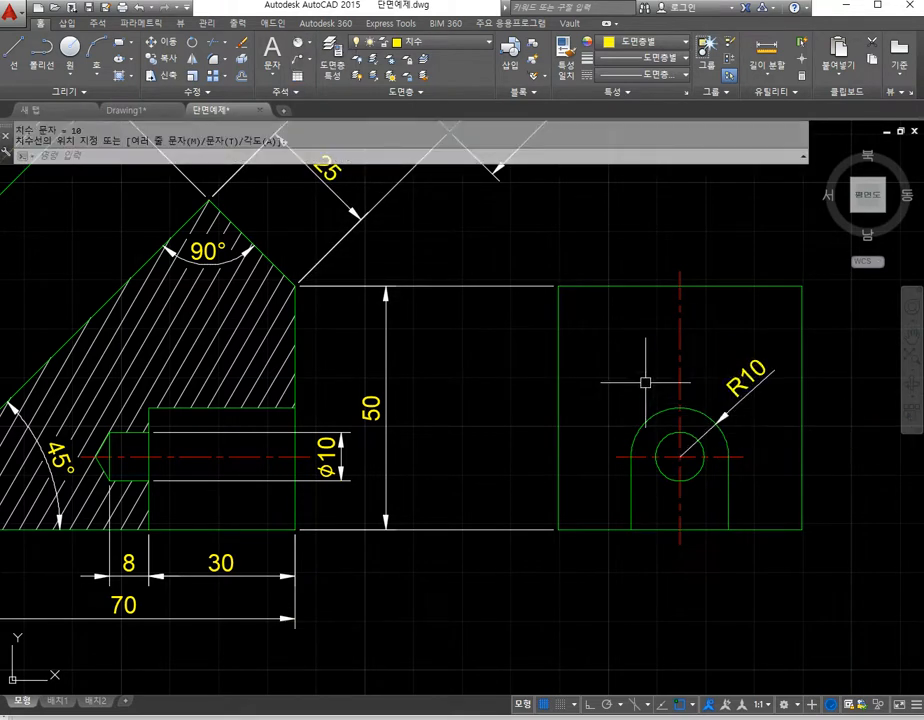
{"action": "key", "text": "Escape"}
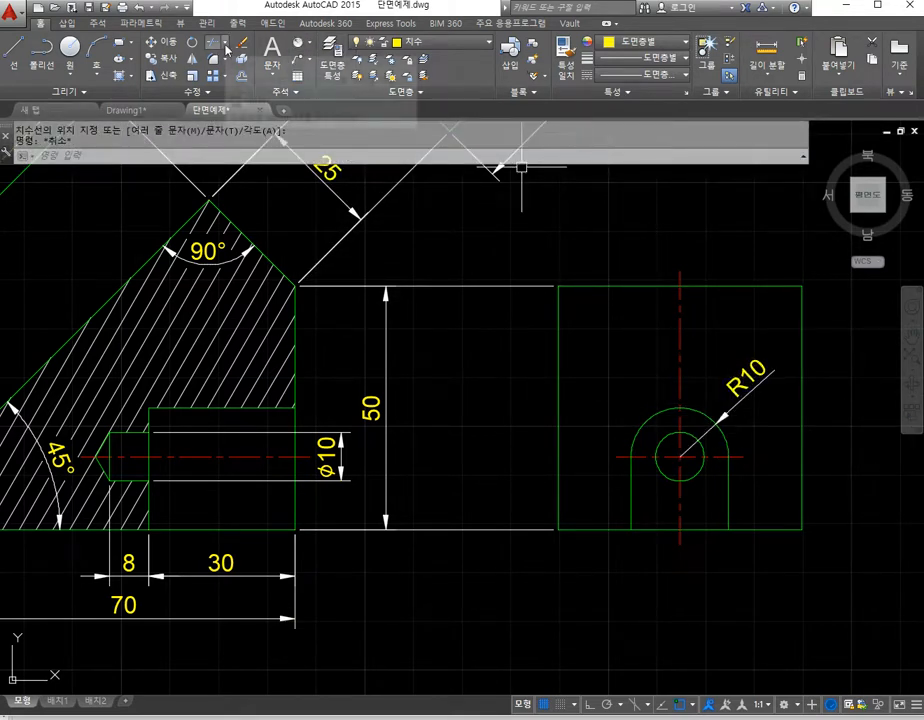
Step: Add a linear dimension for the recess's width below the side view, in line with the section's depth dimensions
{"action": "left_click", "coordinate": [308, 43]}
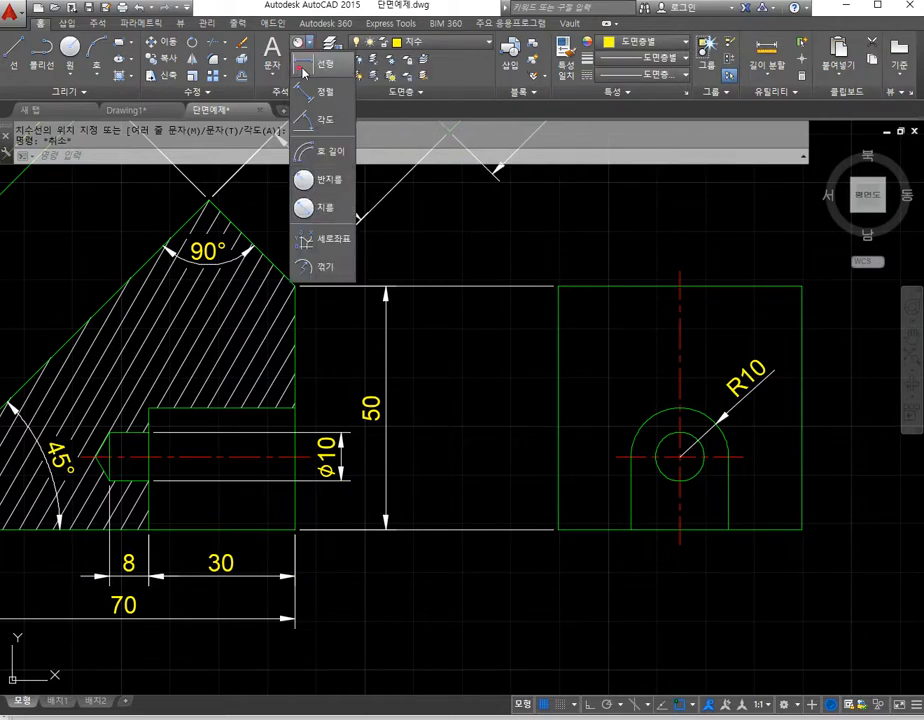
{"action": "left_click", "coordinate": [303, 70]}
{"action": "left_click", "coordinate": [631, 529]}
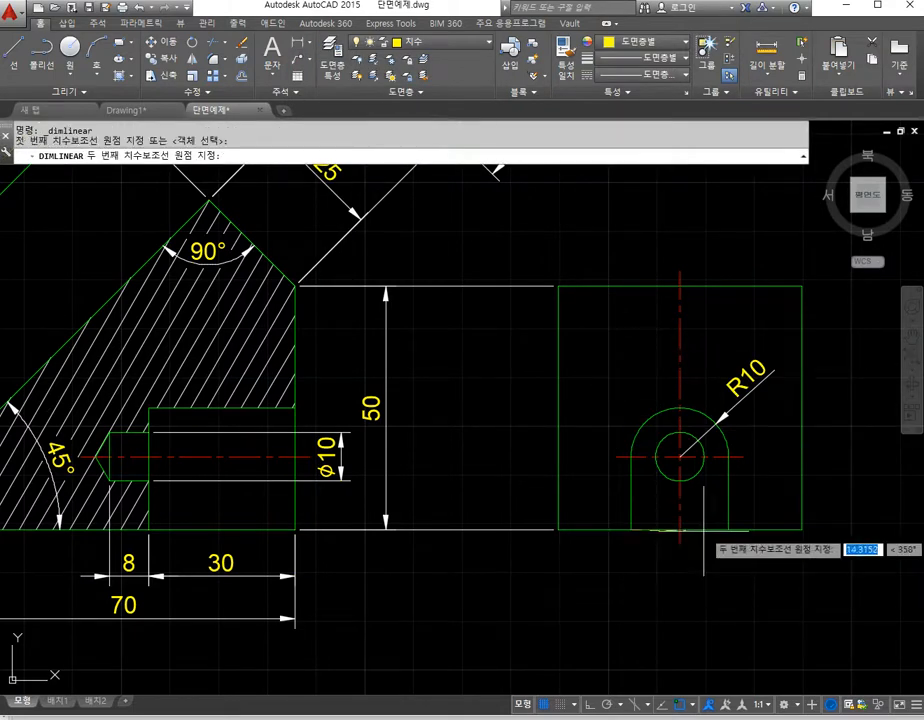
{"action": "left_click", "coordinate": [728, 529]}
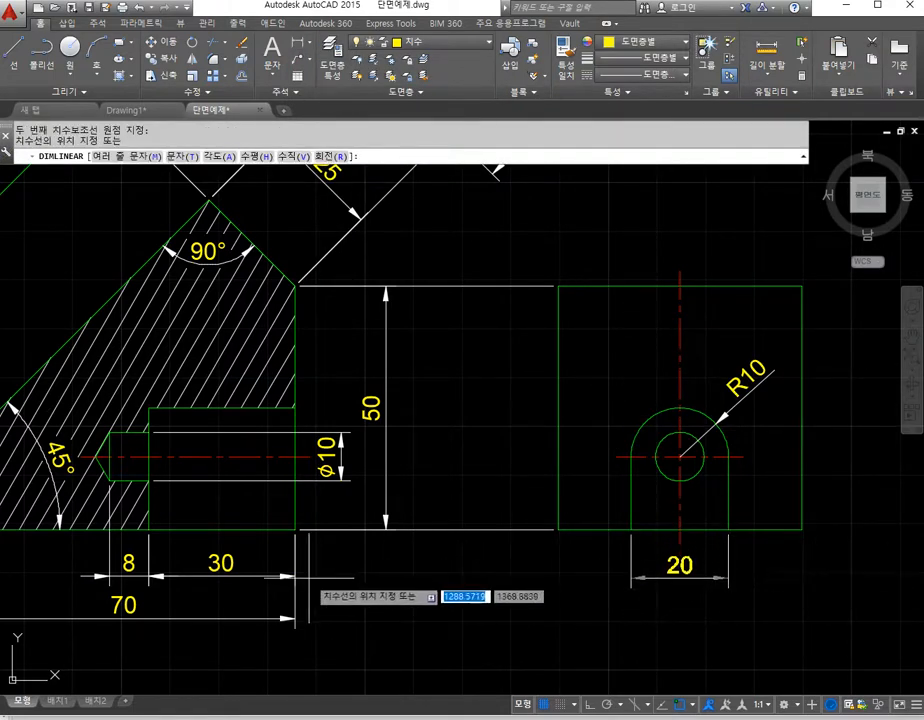
{"action": "left_click", "coordinate": [308, 578]}
{"action": "middle_click_drag", "start_coordinate": [718, 572], "coordinate": [666, 590]}
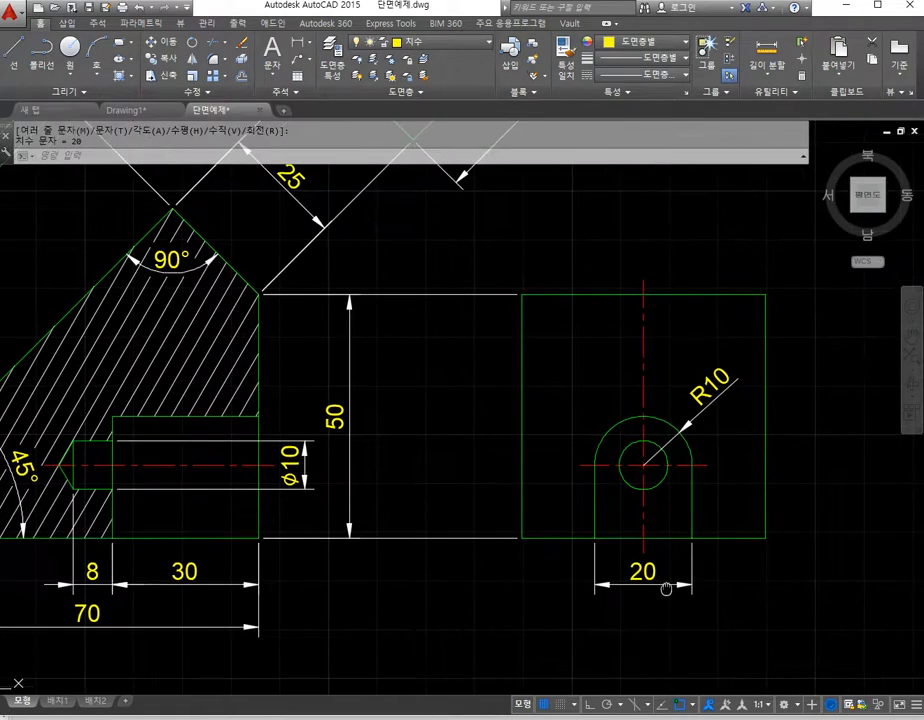
Step: Replace the text of the recess arc's radius dimension with (R)
{"action": "type", "text": "ed"}
{"action": "key", "text": "Return"}
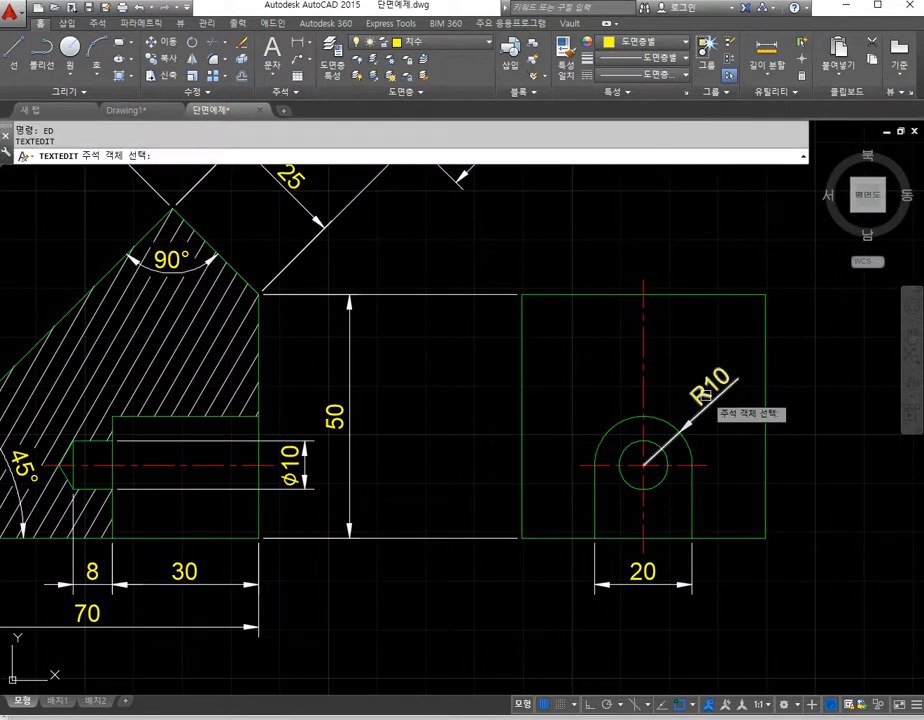
{"action": "left_click", "coordinate": [708, 388]}
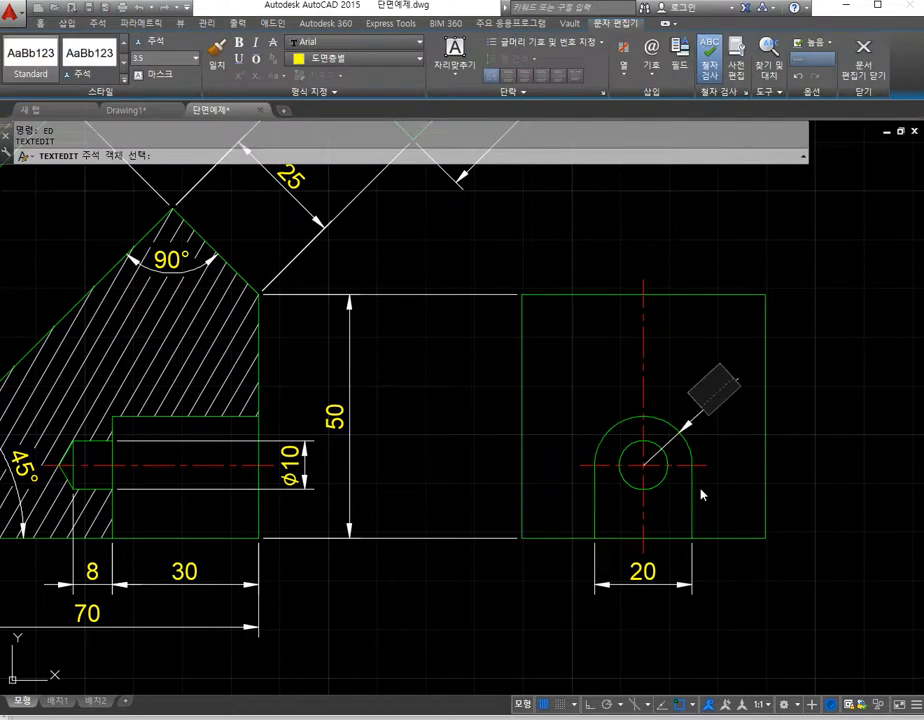
{"action": "type", "text": "(R)"}
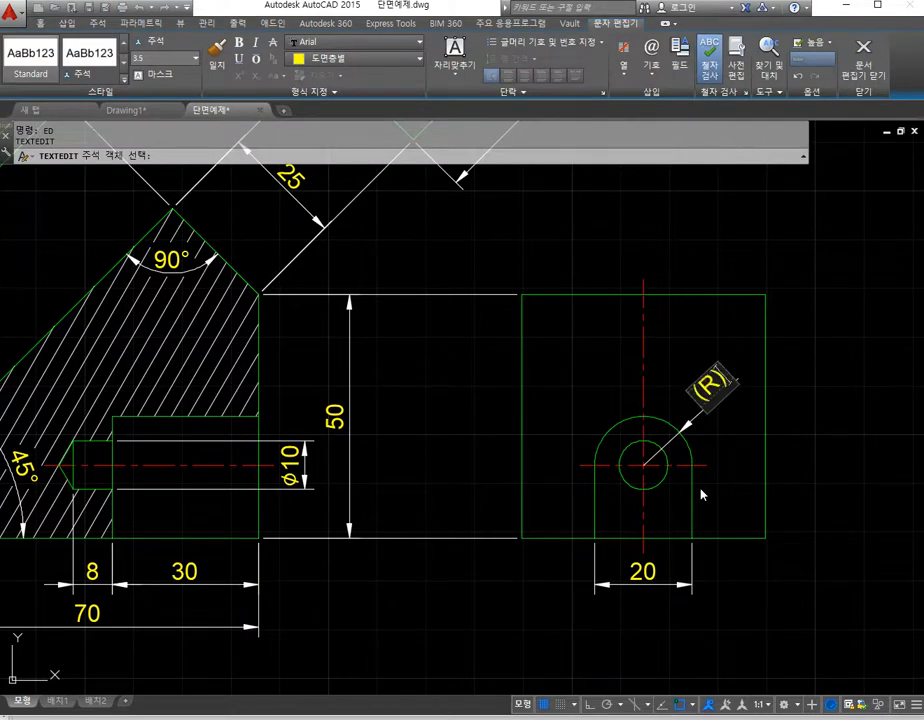
{"action": "left_click", "coordinate": [735, 470]}
{"action": "key", "text": "Escape"}
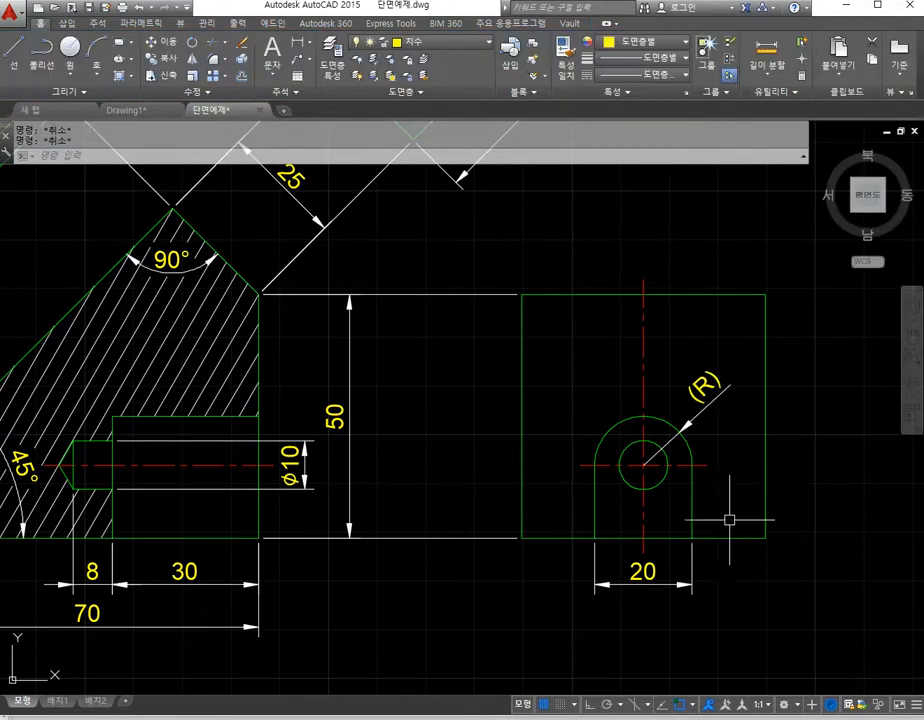
Step: Add a vertical linear dimension from the hole's horizontal centreline to the base, outside the side view
{"action": "mouse_move", "coordinate": [712, 509]}
{"action": "middle_mouse_down"}
{"action": "mouse_move", "coordinate": [643, 472]}
{"action": "mouse_move", "coordinate": [653, 451]}
{"action": "middle_mouse_up"}
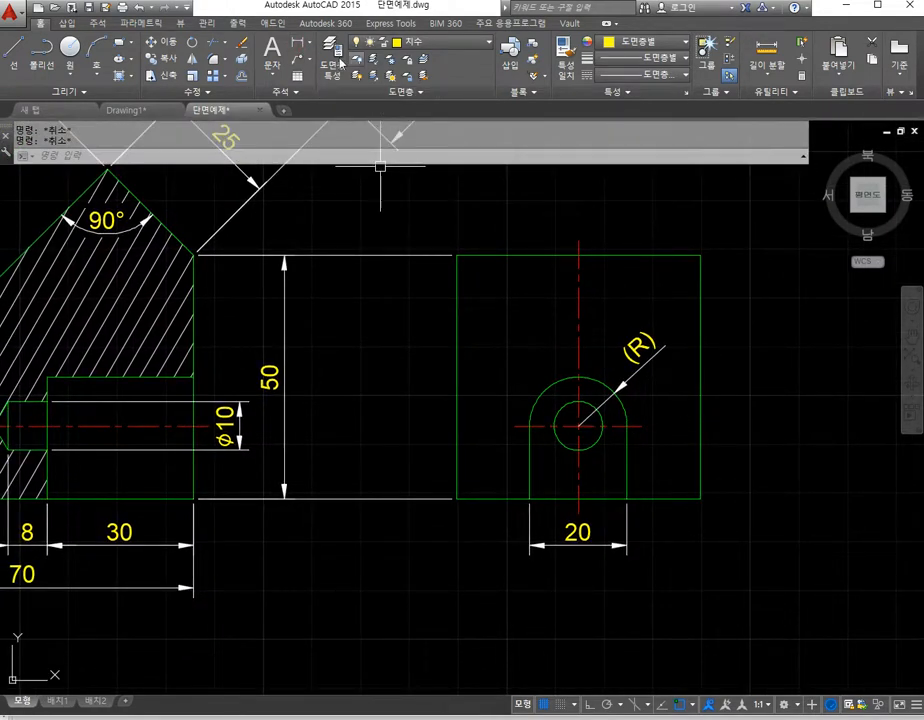
{"action": "left_click", "coordinate": [299, 45]}
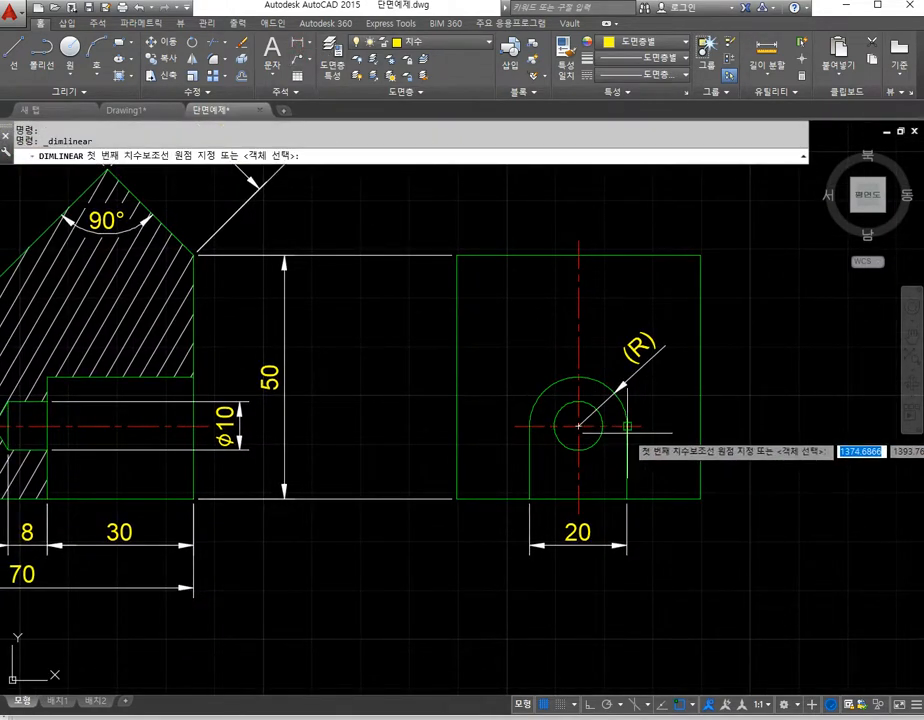
{"action": "left_click", "coordinate": [641, 427]}
{"action": "left_click", "coordinate": [697, 498]}
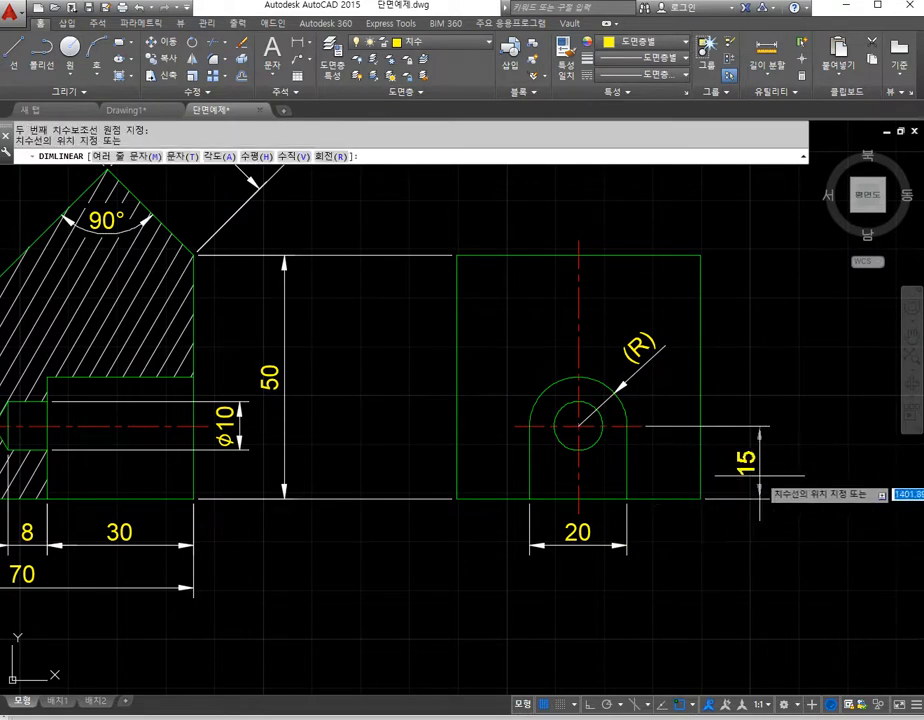
{"action": "left_click", "coordinate": [748, 490]}
Step: Add a linear dimension for the side view's overall width, in line with the section's overall width dimension
{"action": "key", "text": "Return"}
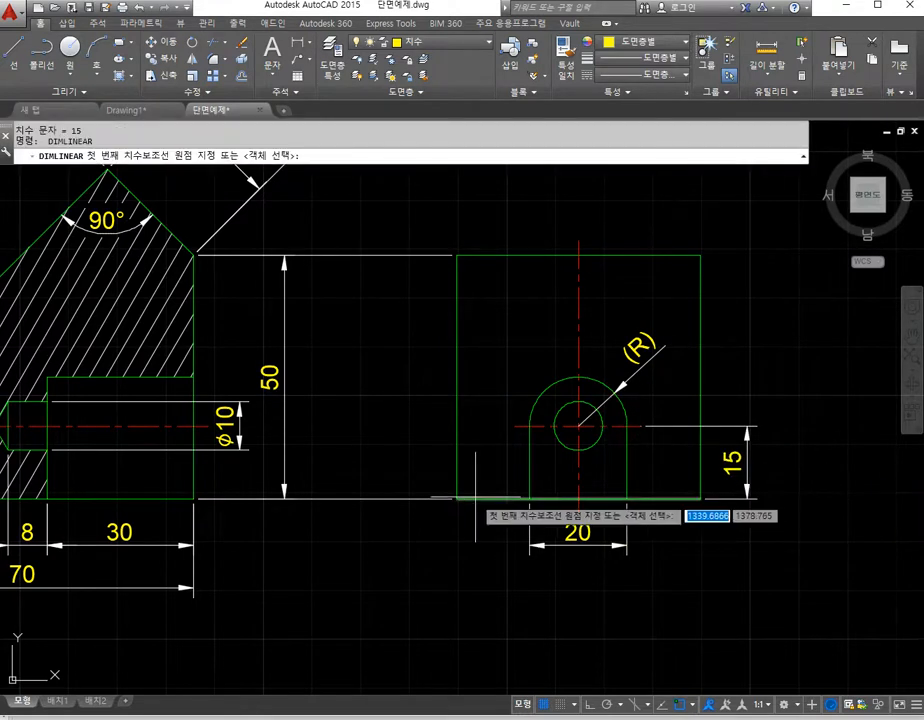
{"action": "left_click", "coordinate": [457, 498]}
{"action": "left_click", "coordinate": [699, 498]}
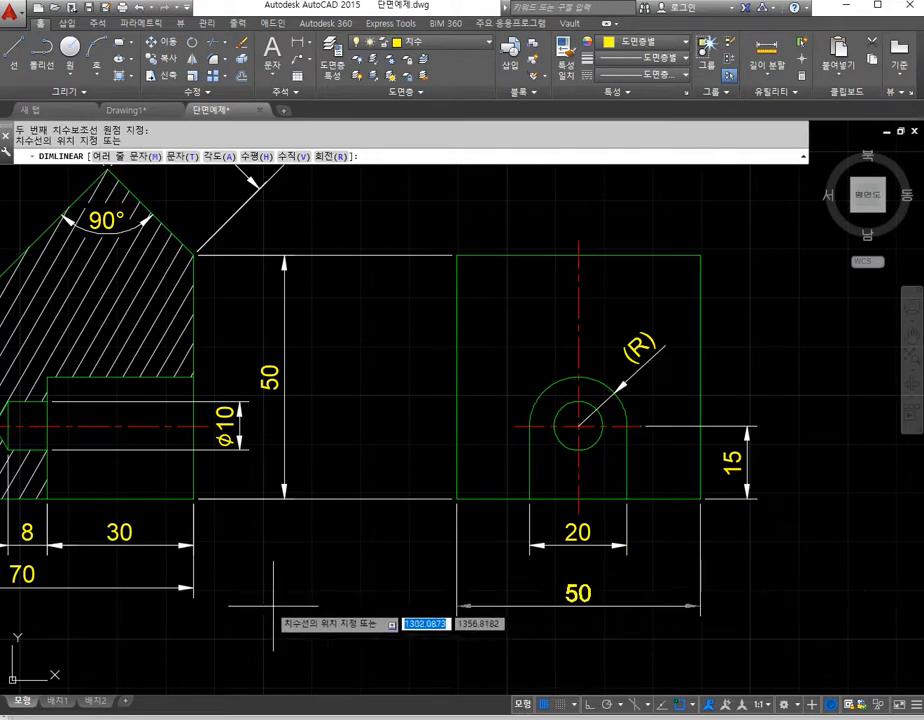
{"action": "left_click", "coordinate": [194, 588]}
{"action": "key", "text": "Escape"}
Step: Erase the overall width dimension below the side view
{"action": "scroll", "coordinate": [487, 467], "scroll_direction": "down", "scroll_amount": 4}
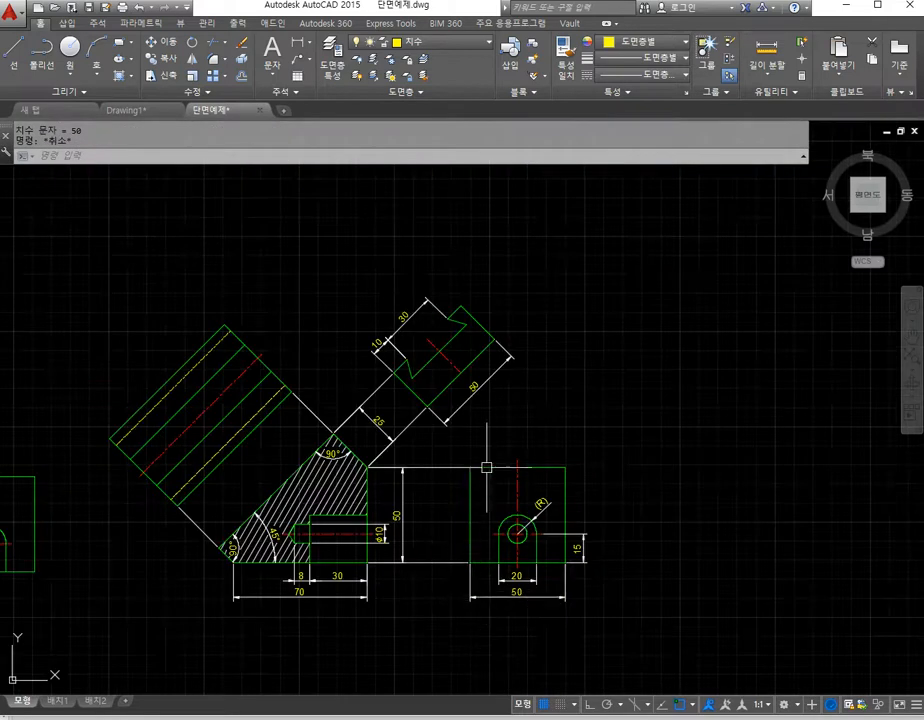
{"action": "scroll", "coordinate": [529, 594], "scroll_direction": "up", "scroll_amount": 2}
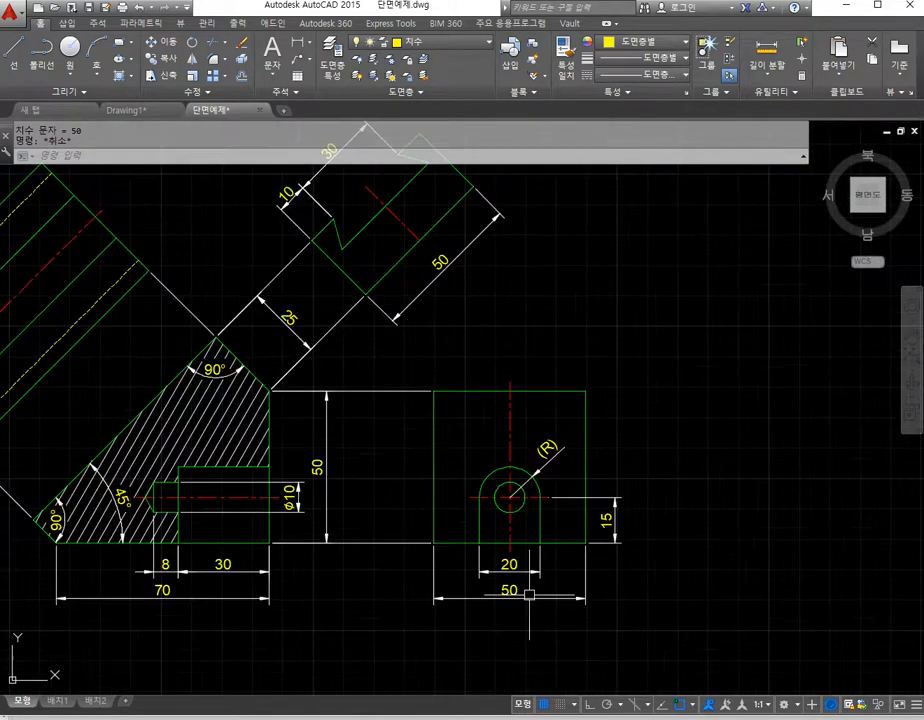
{"action": "type", "text": "e"}
{"action": "key", "text": "Return"}
{"action": "left_click", "coordinate": [524, 635]}
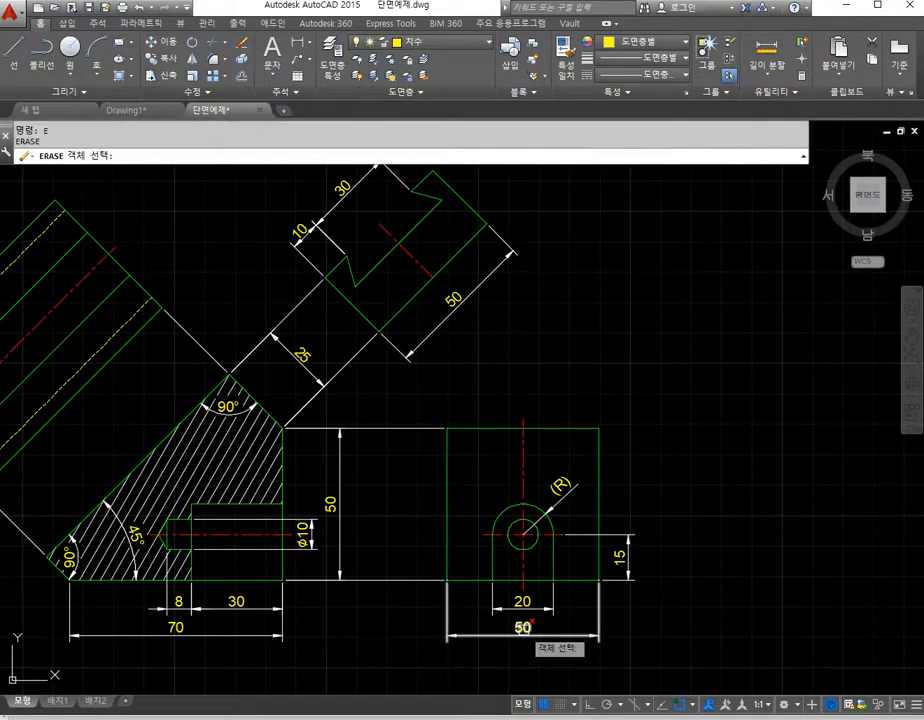
{"action": "key", "text": "Return"}
{"action": "middle_click_drag", "start_coordinate": [372, 548], "coordinate": [443, 557]}
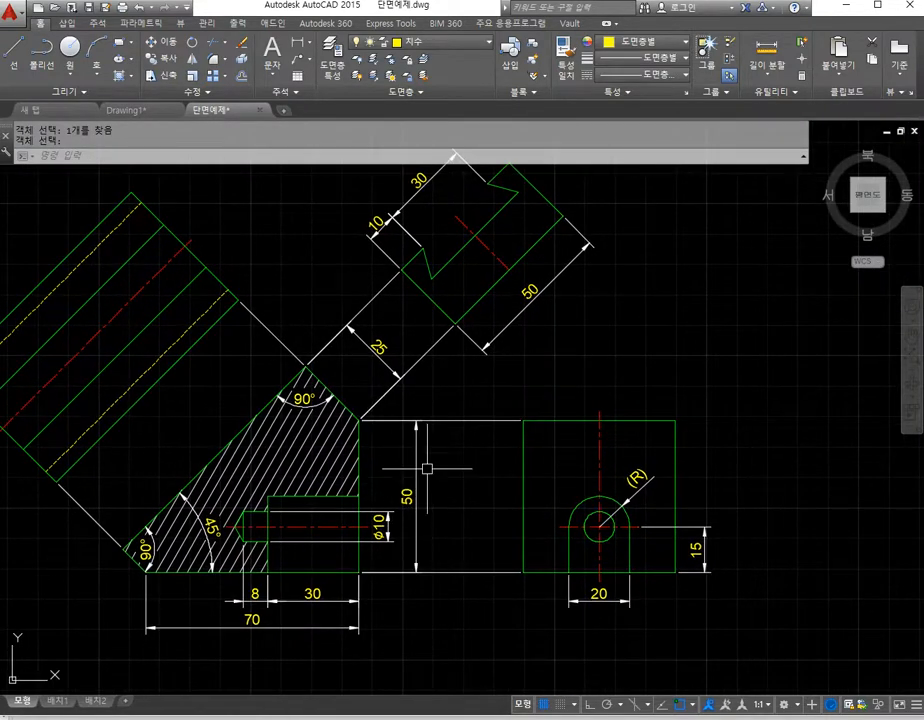
{"action": "mouse_move", "coordinate": [427, 468]}
{"action": "middle_mouse_down"}
{"action": "mouse_move", "coordinate": [412, 454]}
{"action": "mouse_move", "coordinate": [320, 450]}
{"action": "mouse_move", "coordinate": [461, 466]}
{"action": "mouse_move", "coordinate": [465, 510]}
{"action": "middle_mouse_up"}
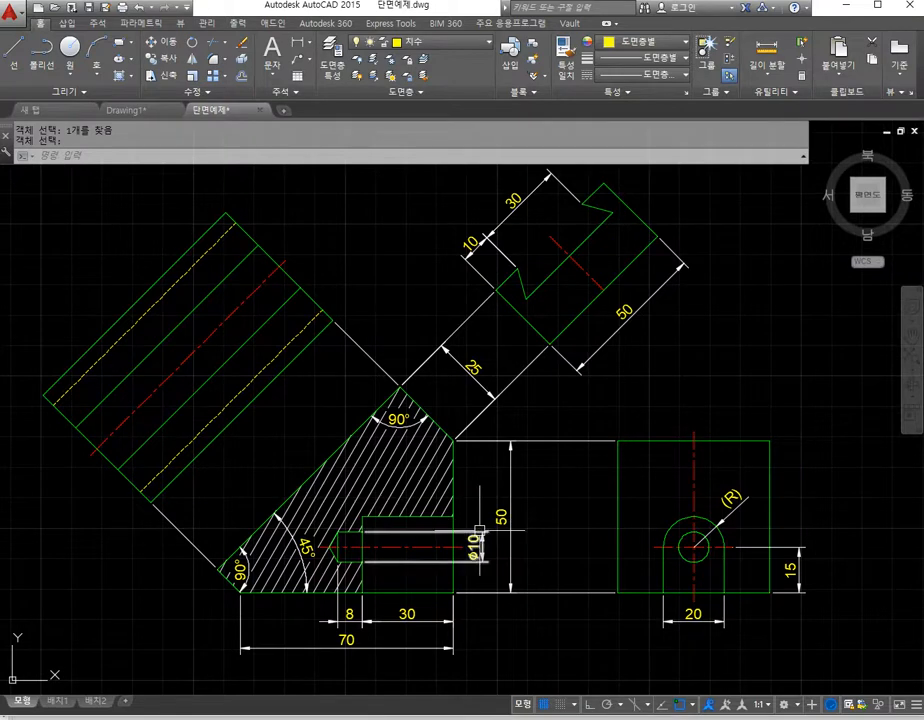
{"action": "scroll", "coordinate": [484, 558], "scroll_direction": "up", "scroll_amount": 2}
{"action": "scroll", "coordinate": [485, 557], "scroll_direction": "down", "scroll_amount": 4}
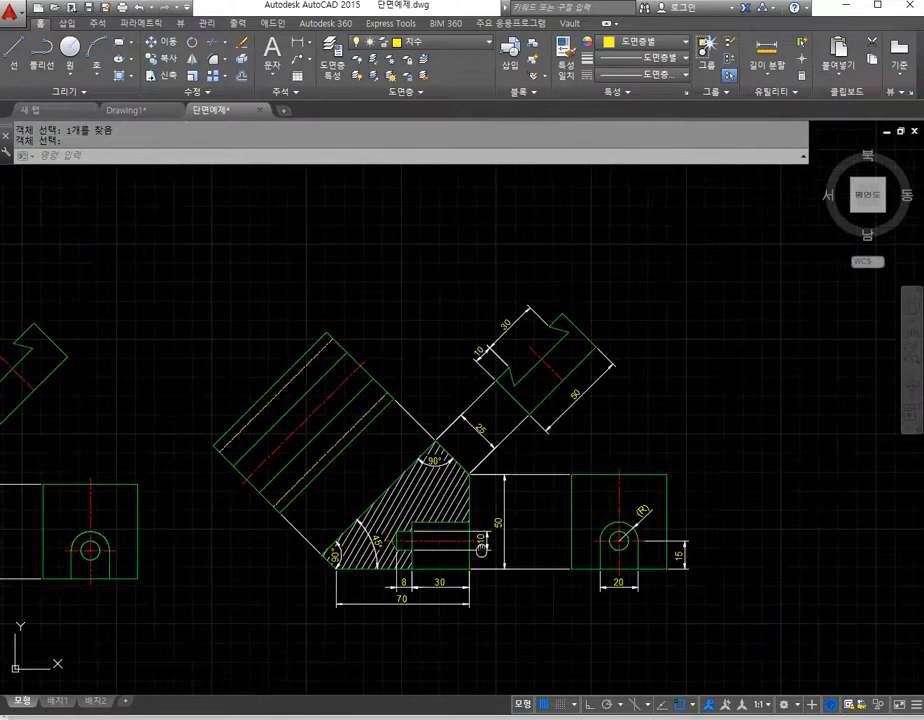
{"action": "scroll", "coordinate": [480, 558], "scroll_direction": "up", "scroll_amount": 2}
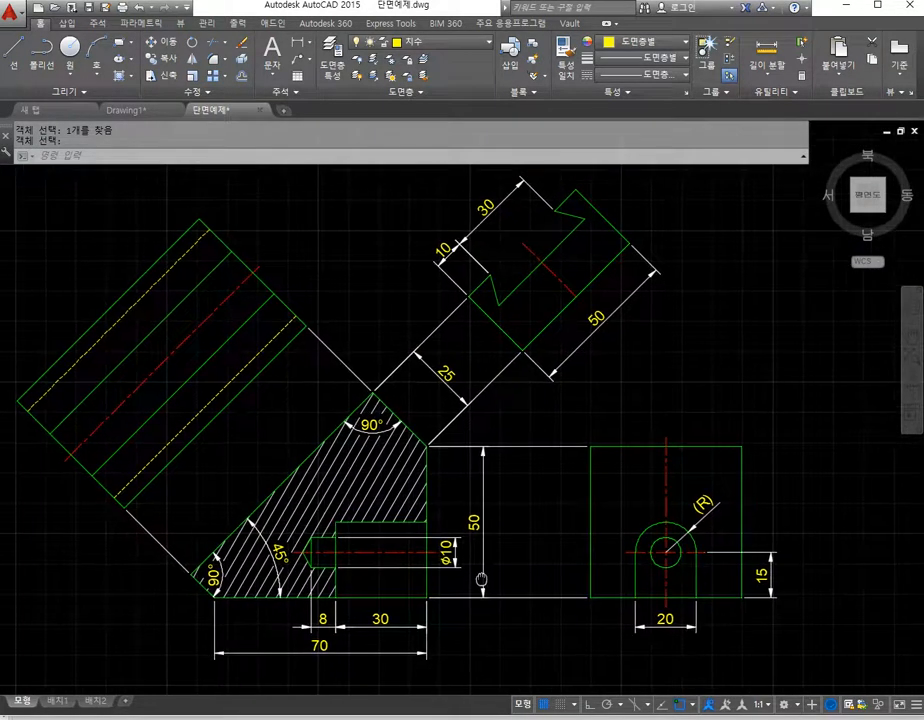
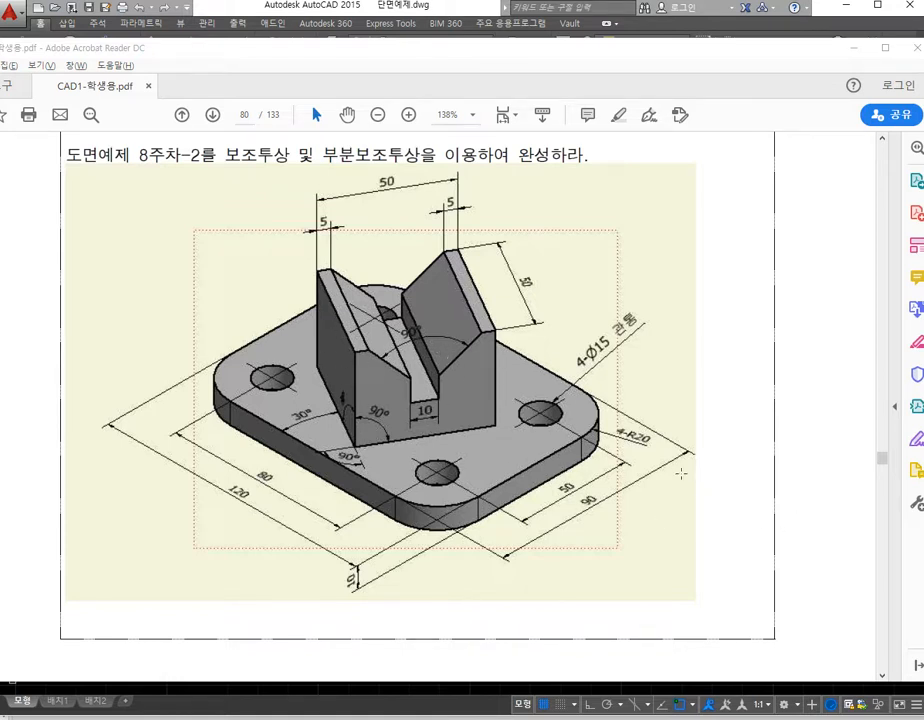
Step: Review exercise 8주차-2 in CAD1-학생용.pdf and return to AutoCAD, showing the empty area beside the finished views
{"action": "scroll", "coordinate": [718, 476], "scroll_direction": "down", "scroll_amount": 6}
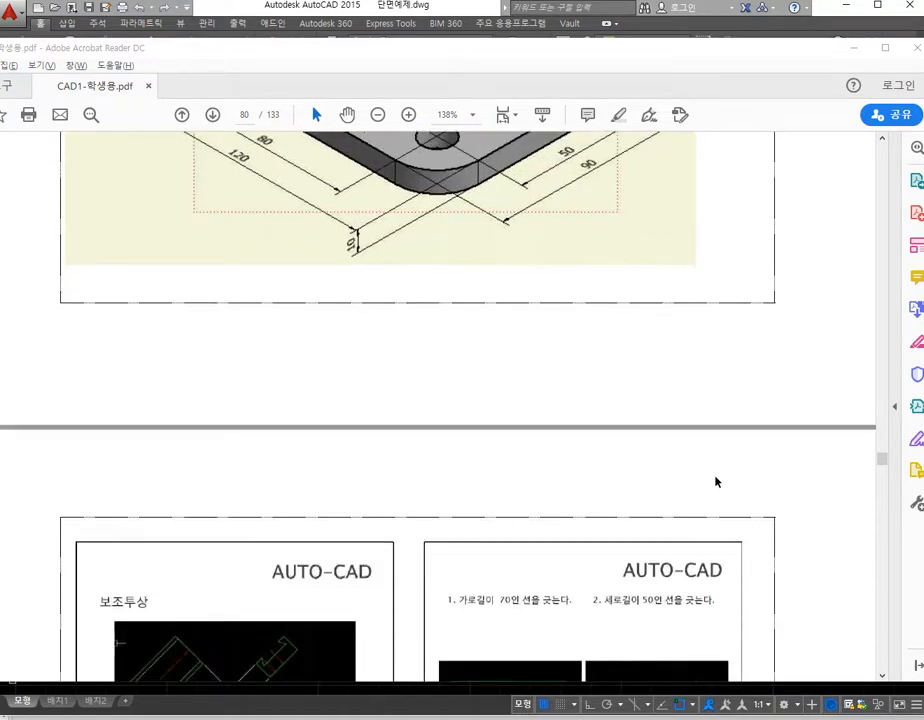
{"action": "scroll", "coordinate": [716, 482], "scroll_direction": "up", "scroll_amount": 5}
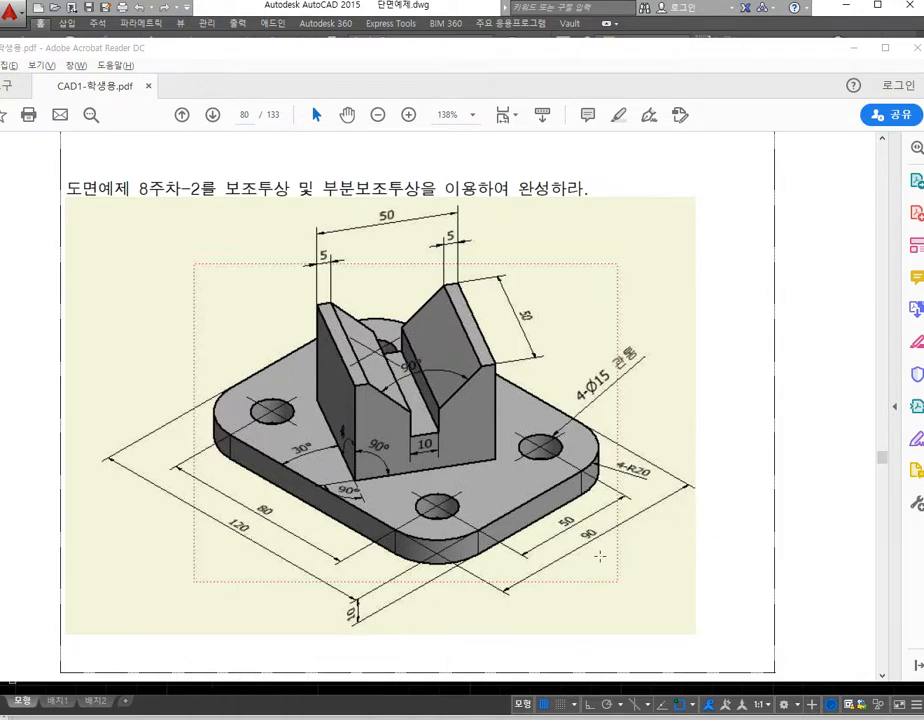
{"action": "left_click", "coordinate": [379, 703]}
{"action": "scroll", "coordinate": [560, 576], "scroll_direction": "down", "scroll_amount": 5}
{"action": "middle_click_drag", "start_coordinate": [662, 564], "coordinate": [536, 551]}
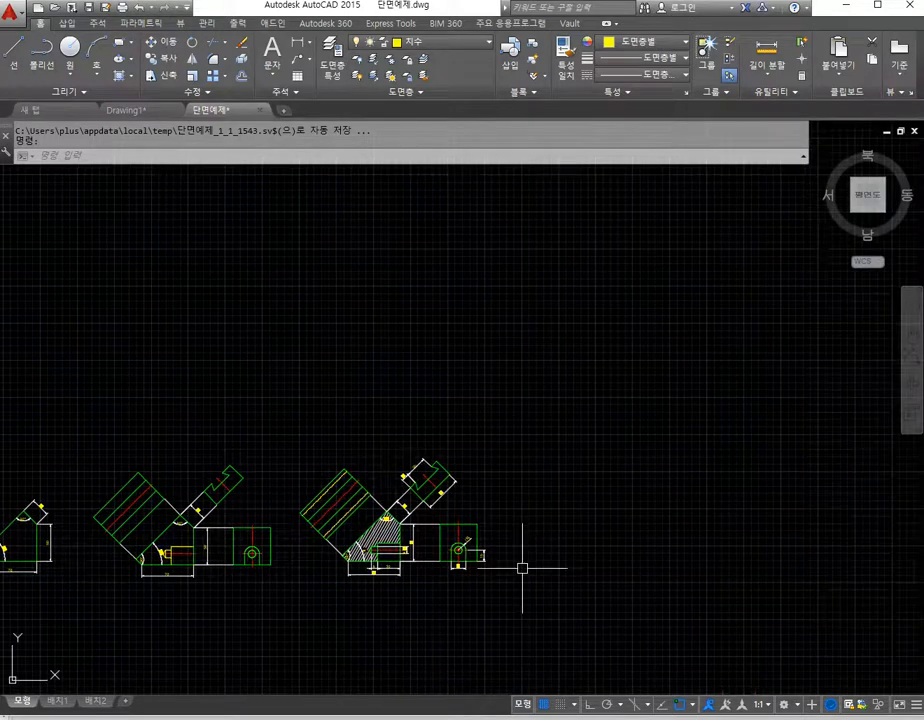
Step: Save the drawing and draw a 120 by 90 rectangle in the empty area above the finished views
{"action": "key", "text": "ctrl+s"}
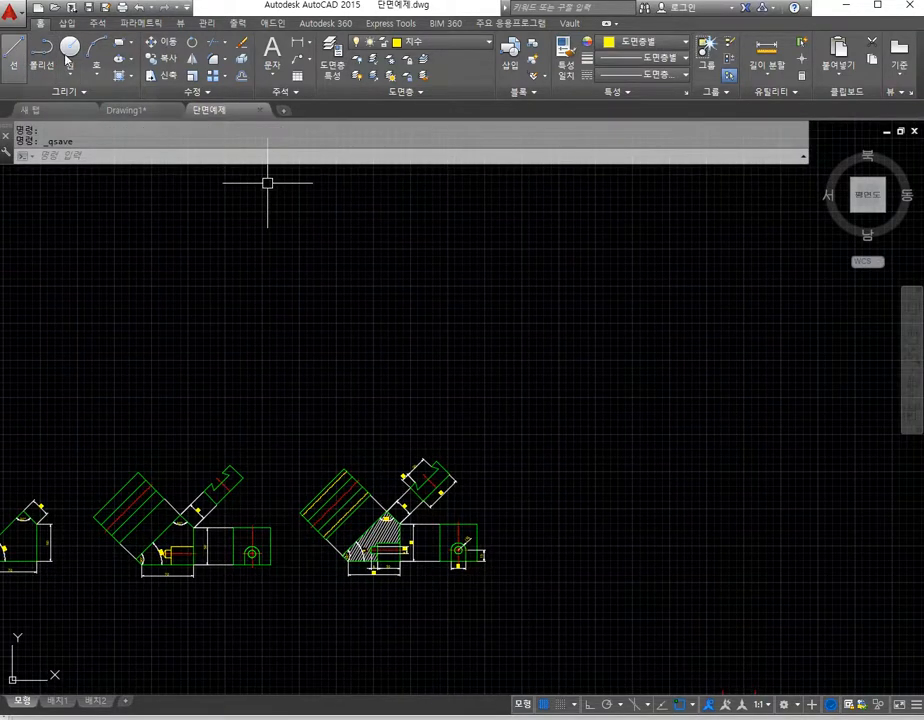
{"action": "left_click", "coordinate": [119, 42]}
{"action": "left_click", "coordinate": [361, 376]}
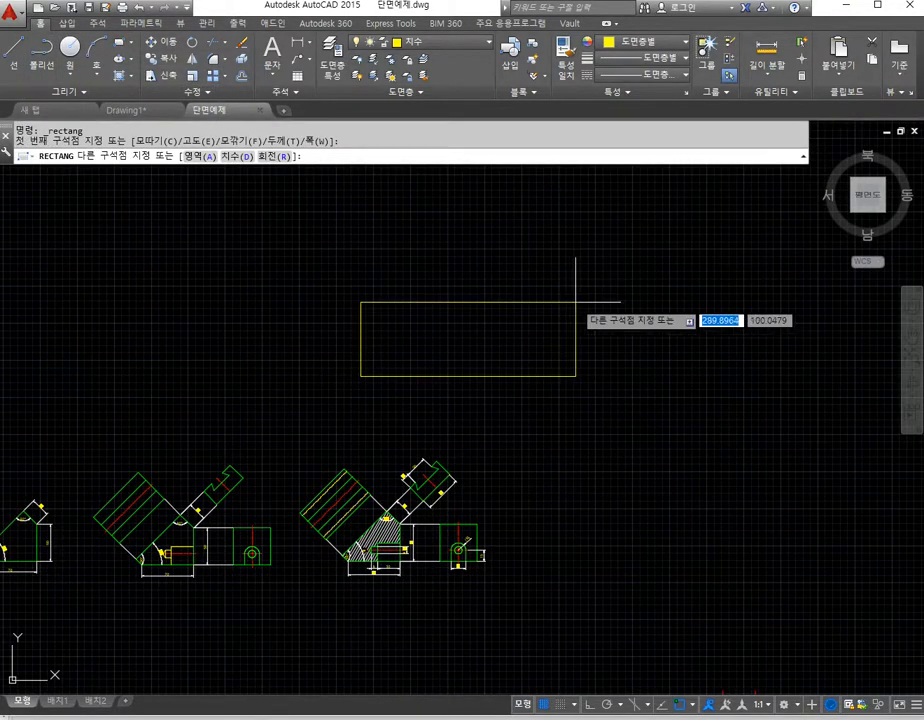
{"action": "type", "text": "@120"}
{"action": "key", "text": "Tab"}
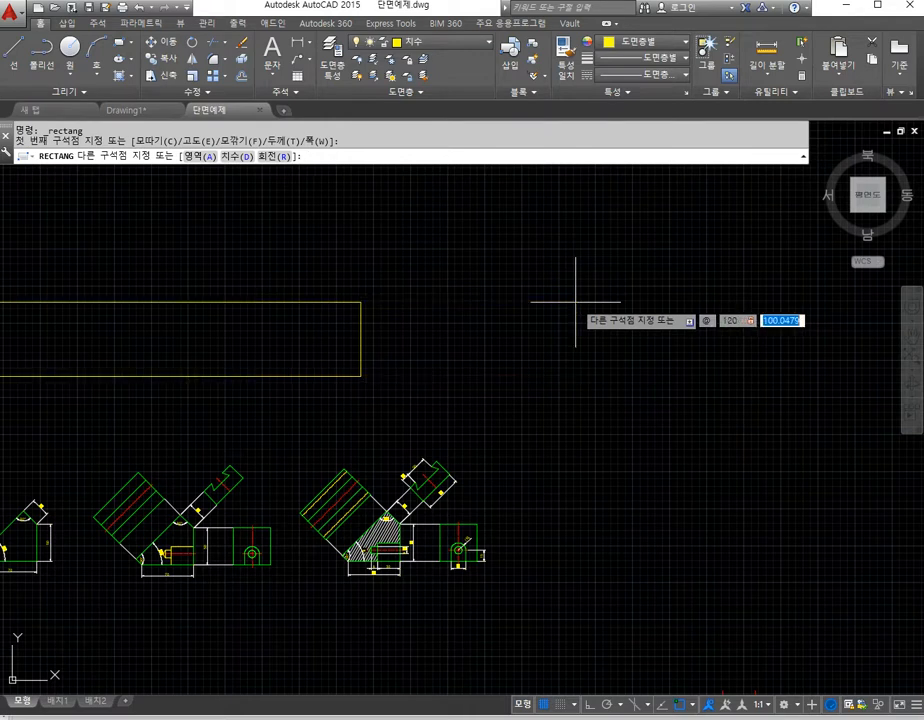
{"action": "type", "text": "90"}
{"action": "key", "text": "Return"}
{"action": "key", "text": "Escape"}
{"action": "scroll", "coordinate": [450, 362], "scroll_direction": "up", "scroll_amount": 4}
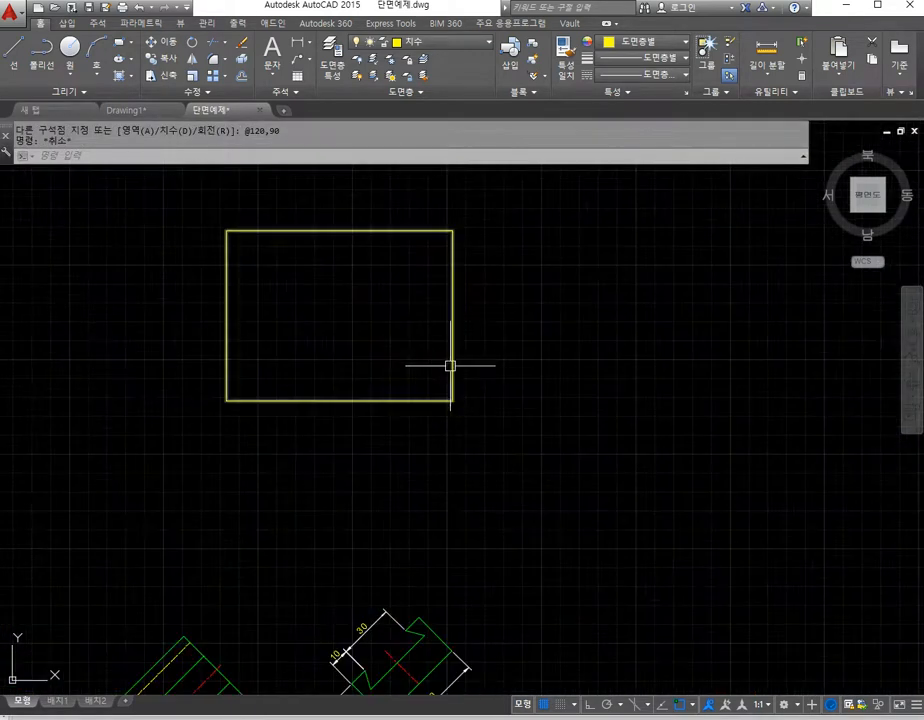
Step: Place the new rectangle on the 외형선 layer
{"action": "left_click", "coordinate": [533, 424]}
{"action": "left_click", "coordinate": [345, 364]}
{"action": "left_click", "coordinate": [430, 42]}
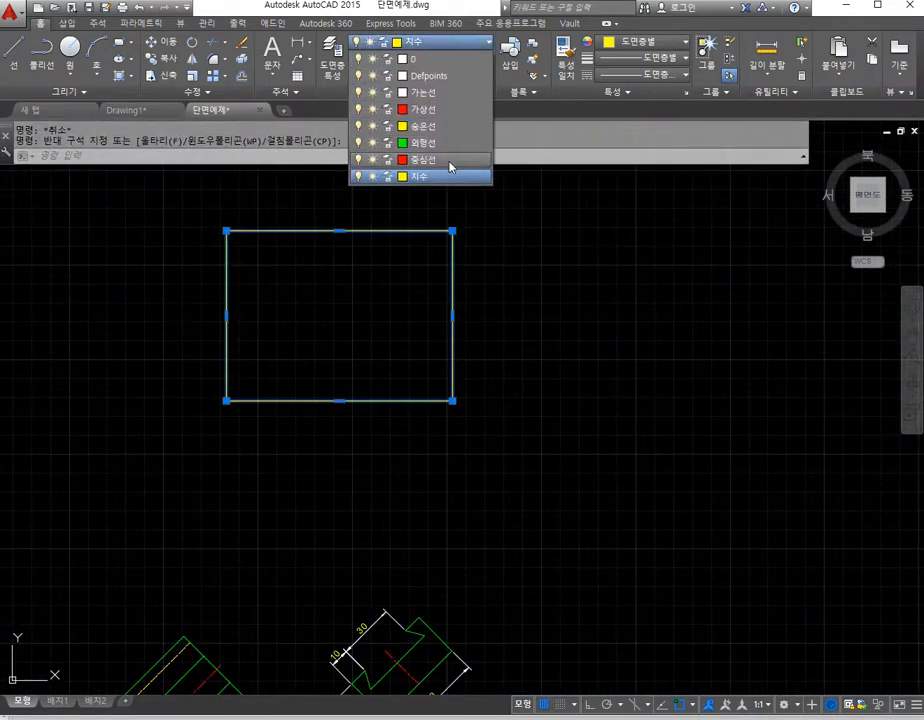
{"action": "left_click", "coordinate": [452, 145]}
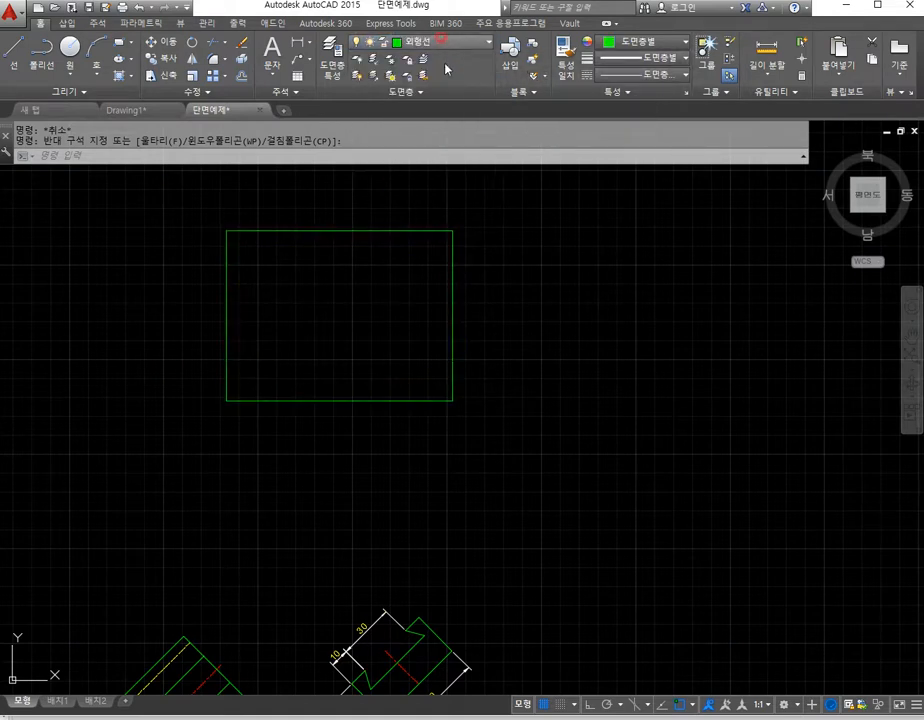
{"action": "left_click", "coordinate": [430, 42]}
{"action": "left_click", "coordinate": [451, 142]}
{"action": "key", "text": "Escape"}
{"action": "middle_click_drag", "start_coordinate": [359, 324], "coordinate": [376, 345]}
Step: Explode the rectangle into separate lines
{"action": "left_click", "coordinate": [241, 64]}
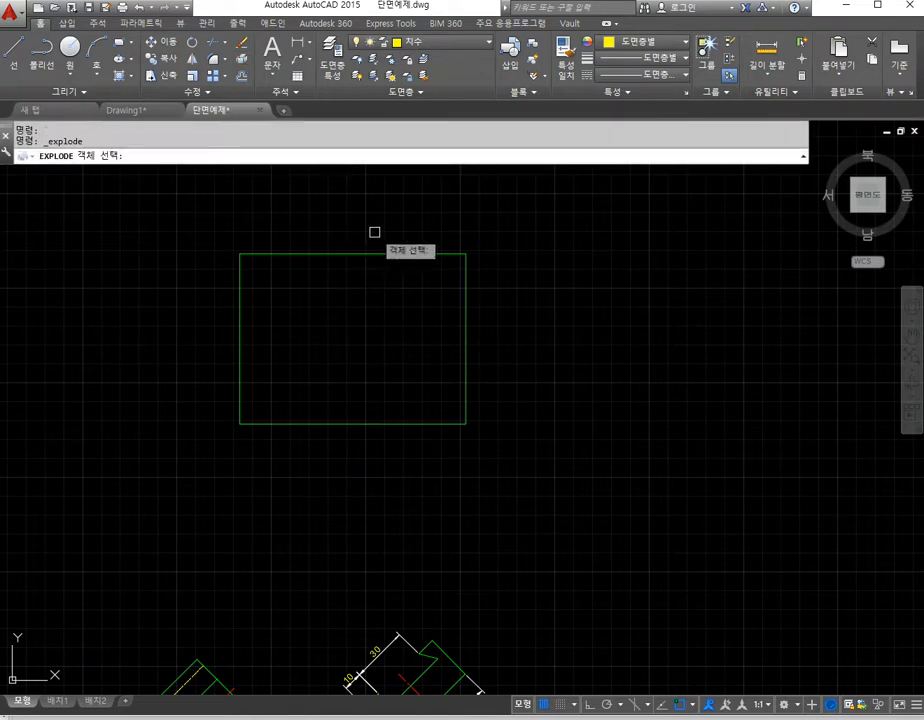
{"action": "left_click", "coordinate": [373, 231]}
{"action": "left_click", "coordinate": [295, 305]}
{"action": "key", "text": "Return"}
Step: Draw a horizontal line between the midpoints of the rectangle's vertical sides and place it on the 중심선 layer
{"action": "type", "text": "l"}
{"action": "key", "text": "Return"}
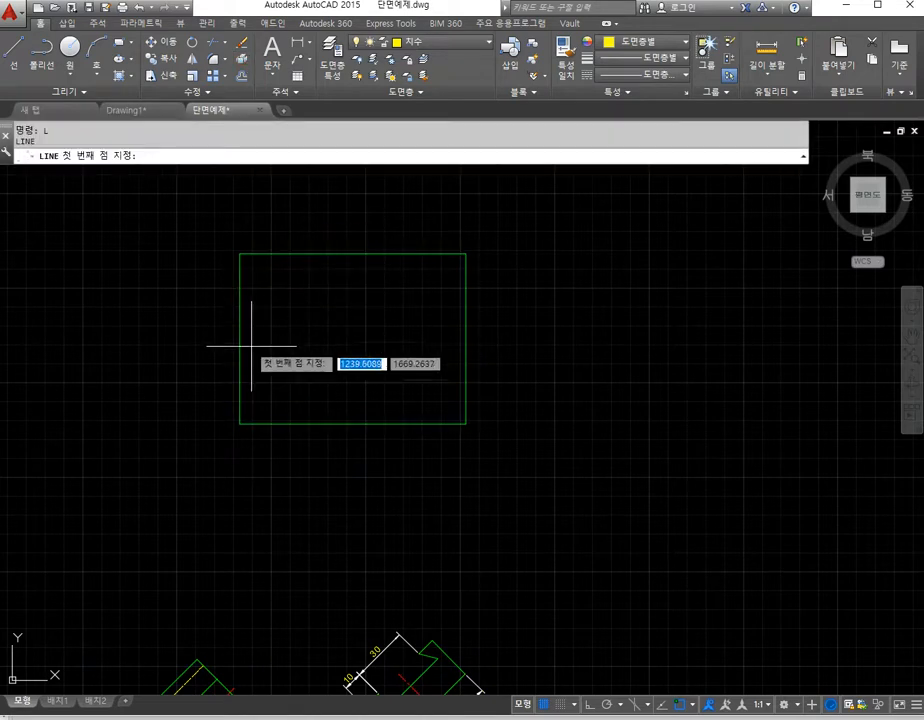
{"action": "left_click", "coordinate": [241, 339]}
{"action": "key", "text": "Return"}
{"action": "left_click", "coordinate": [371, 367]}
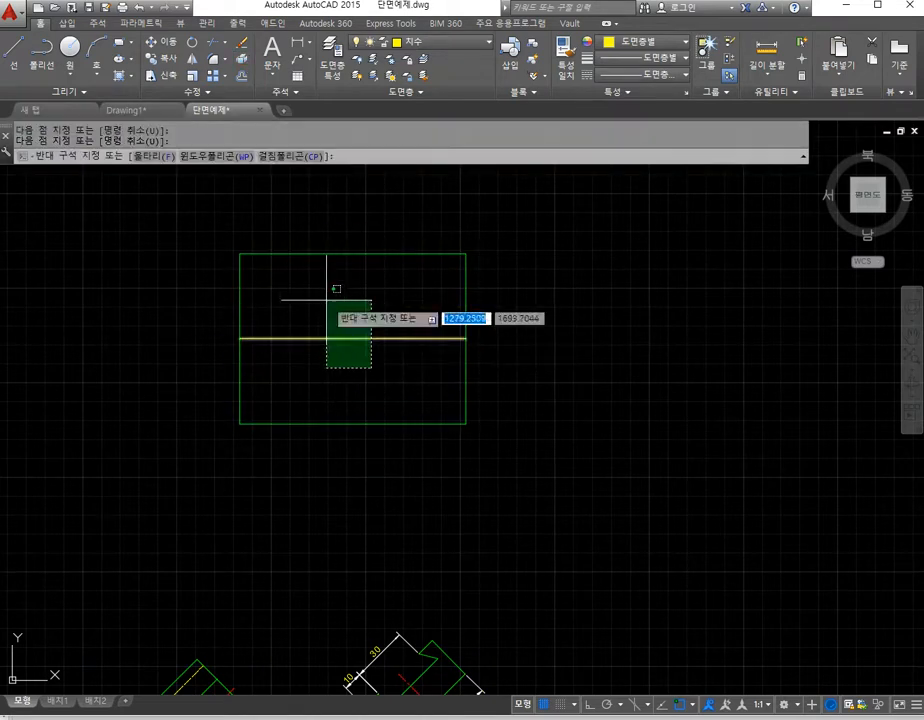
{"action": "left_click", "coordinate": [326, 299]}
{"action": "left_click", "coordinate": [616, 47]}
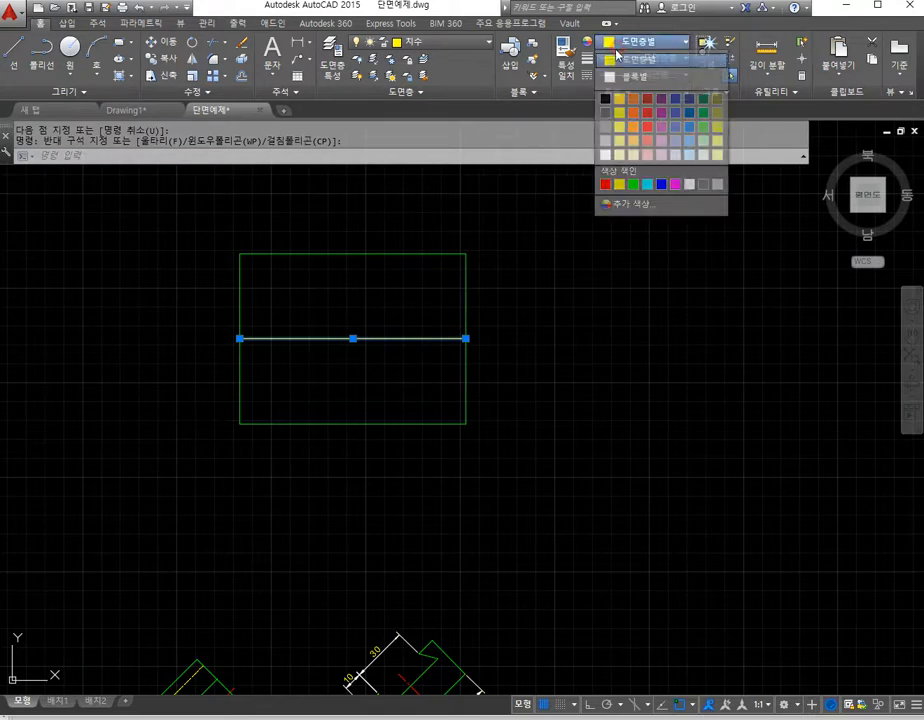
{"action": "left_click", "coordinate": [458, 43]}
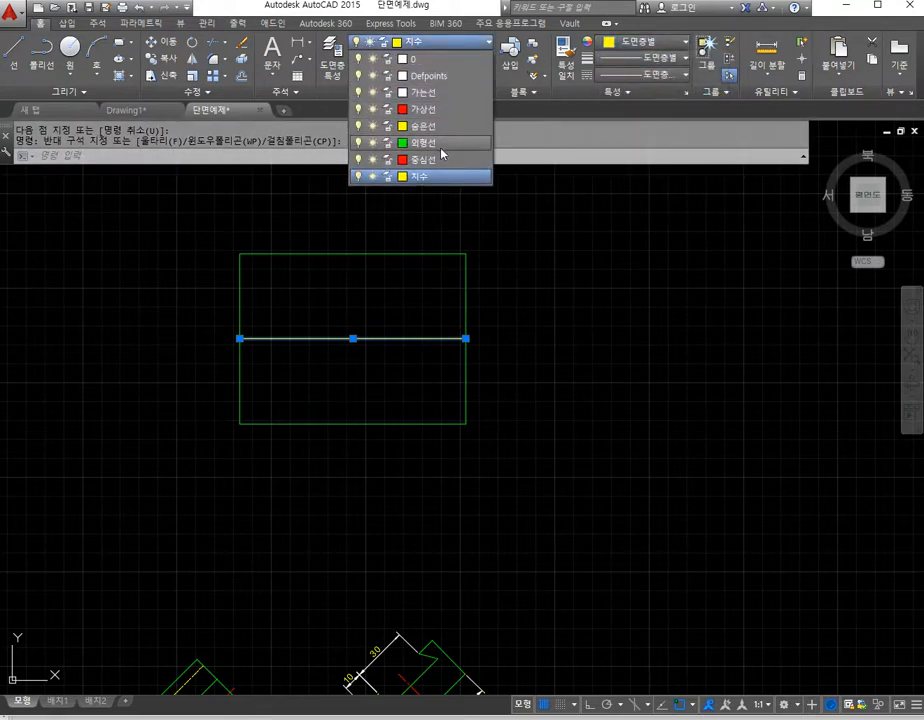
{"action": "left_click", "coordinate": [439, 160]}
{"action": "key", "text": "Escape"}
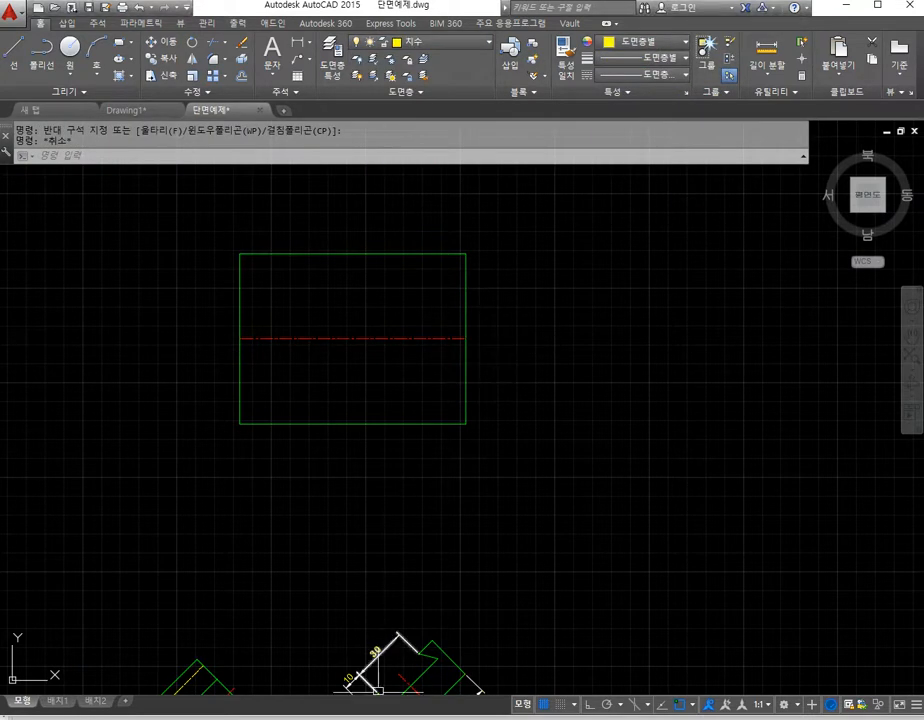
Step: Draw a vertical line between the midpoints of the rectangle's horizontal sides and place it on the 중심선 layer
{"action": "key", "text": "alt+Tab"}
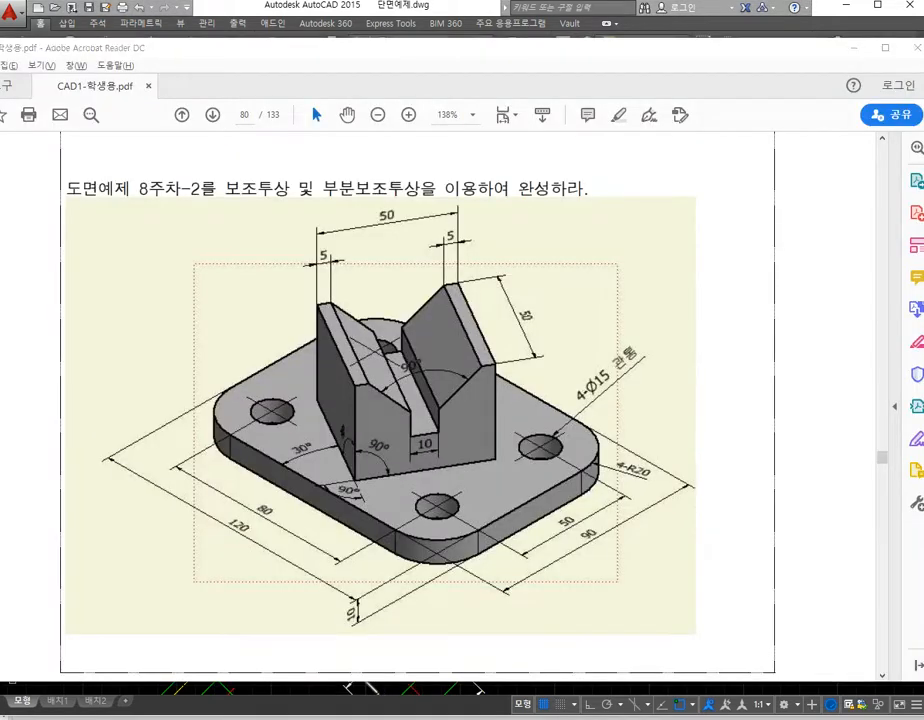
{"action": "key", "text": "alt+Tab"}
{"action": "type", "text": "l"}
{"action": "key", "text": "Return"}
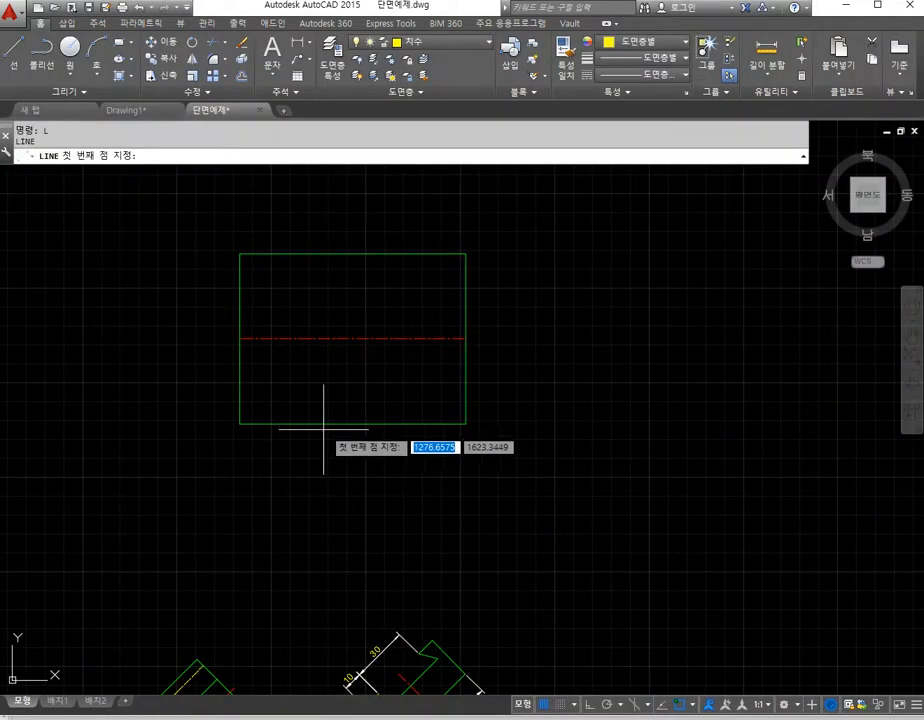
{"action": "left_click", "coordinate": [353, 423]}
{"action": "left_click", "coordinate": [353, 254]}
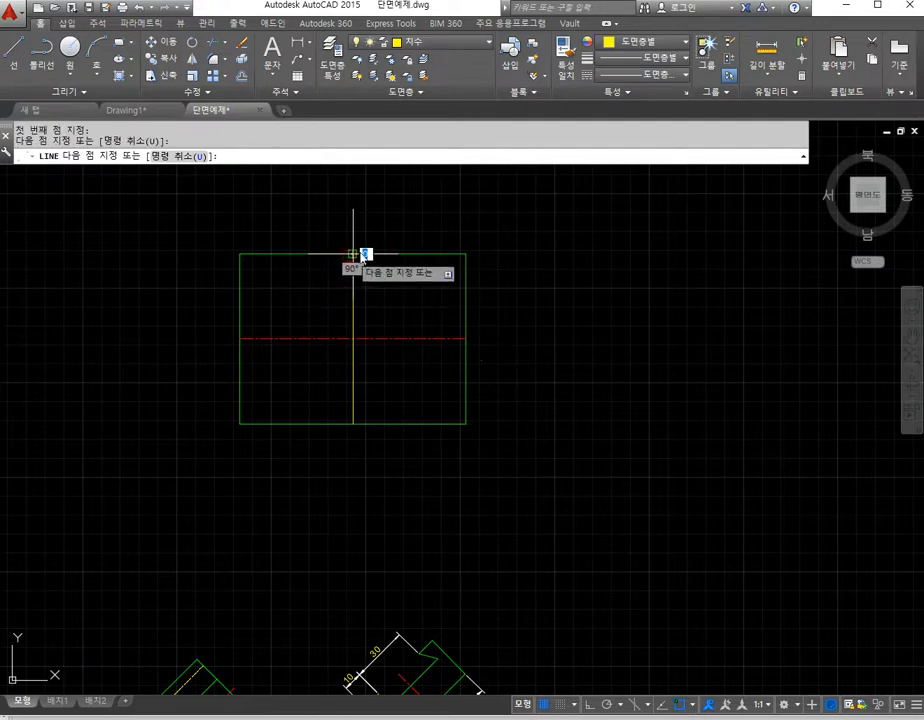
{"action": "key", "text": "Return"}
{"action": "left_click", "coordinate": [367, 304]}
{"action": "left_click", "coordinate": [289, 288]}
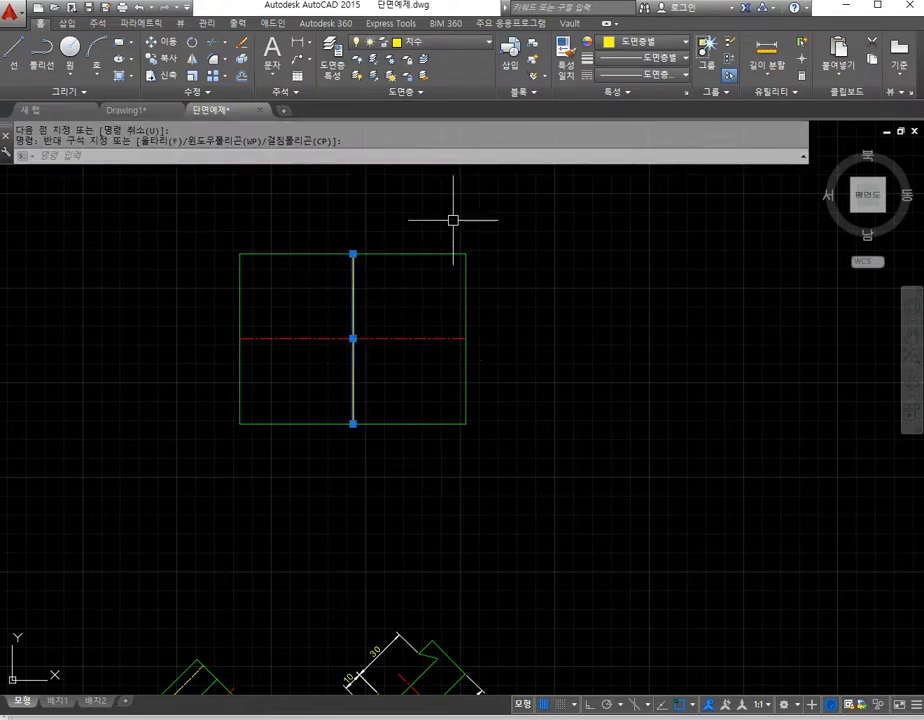
{"action": "left_click", "coordinate": [445, 48]}
{"action": "left_click", "coordinate": [439, 157]}
{"action": "key", "text": "Escape"}
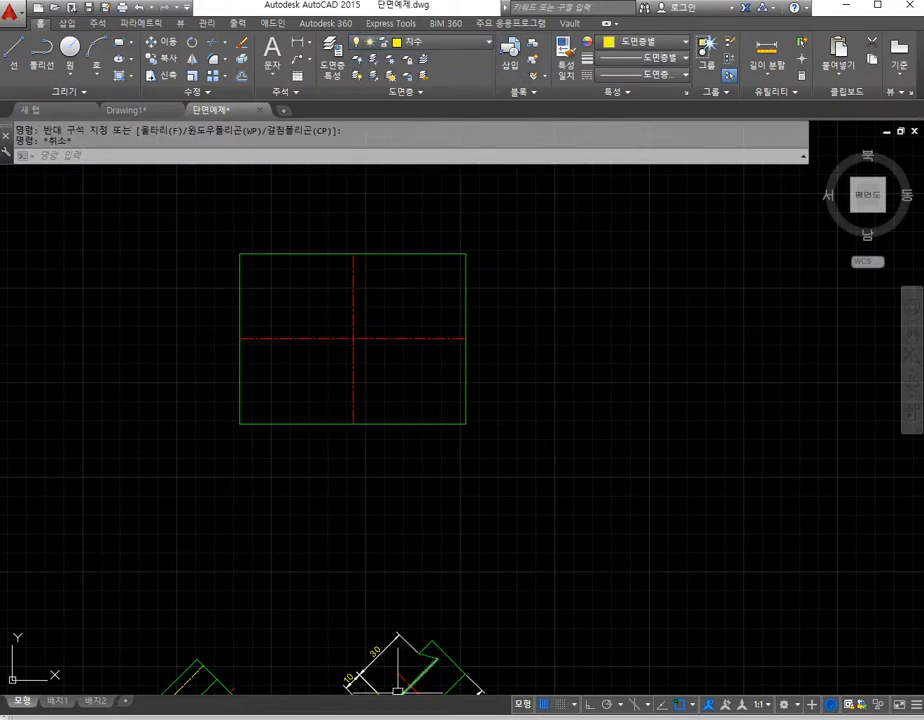
Step: Check exercise 8주차-2 in CAD1-학생용.pdf, return to AutoCAD and draw a construction line at -30° through the centrelines' intersection
{"action": "left_click", "coordinate": [355, 717]}
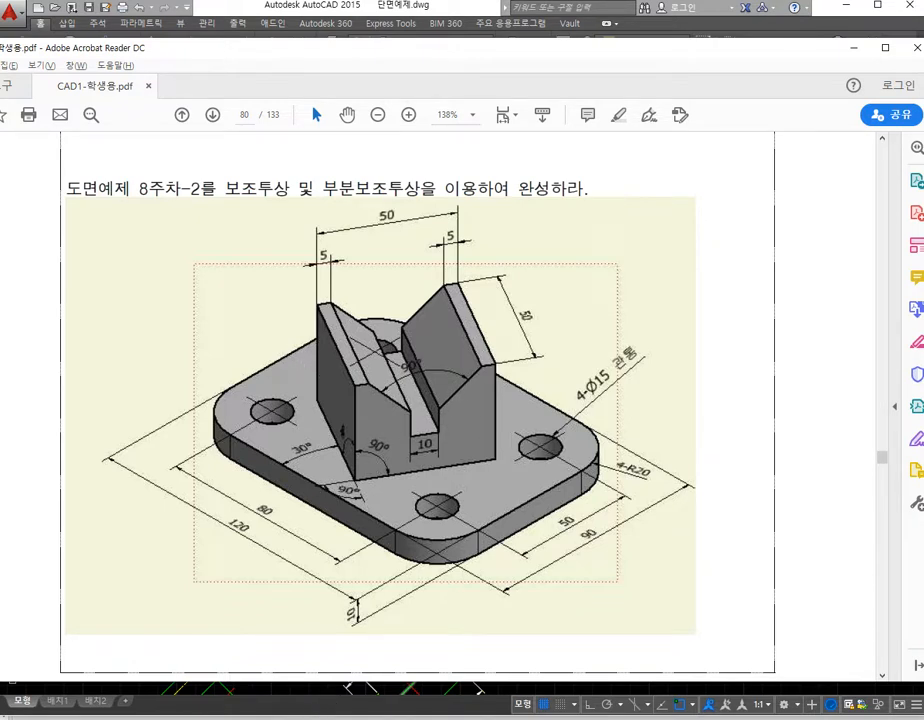
{"action": "mouse_move", "coordinate": [327, 718]}
{"action": "left_click", "coordinate": [367, 703]}
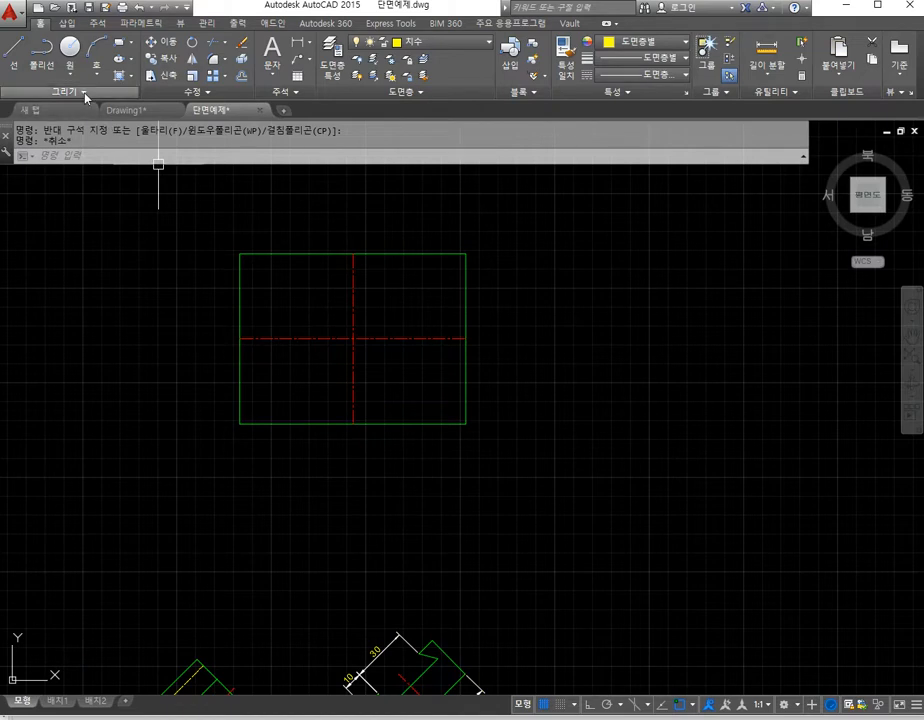
{"action": "left_click", "coordinate": [85, 96]}
{"action": "left_click", "coordinate": [44, 110]}
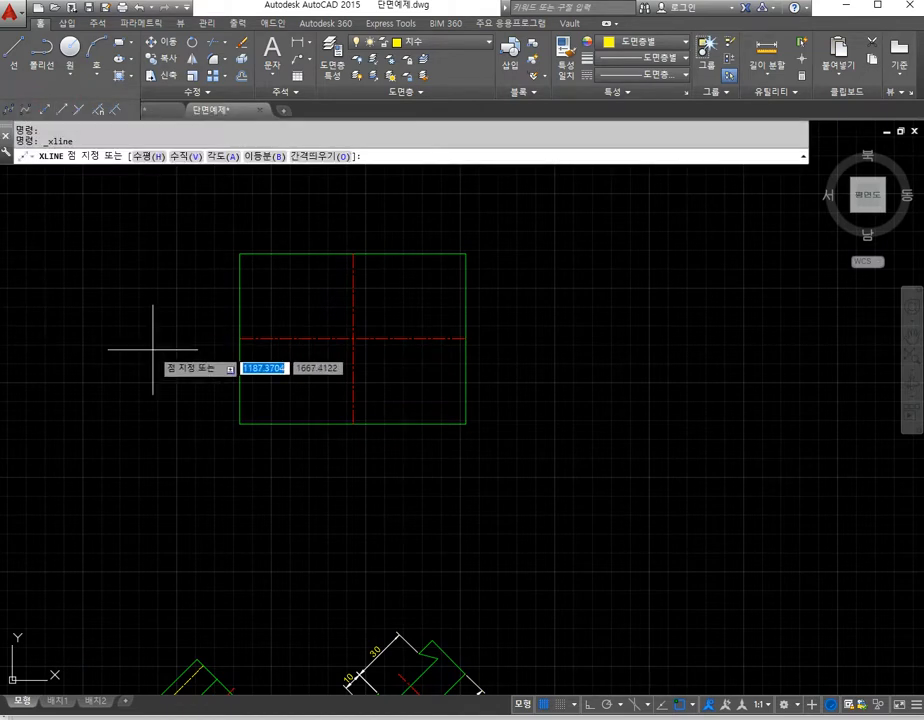
{"action": "type", "text": "a"}
{"action": "key", "text": "Return"}
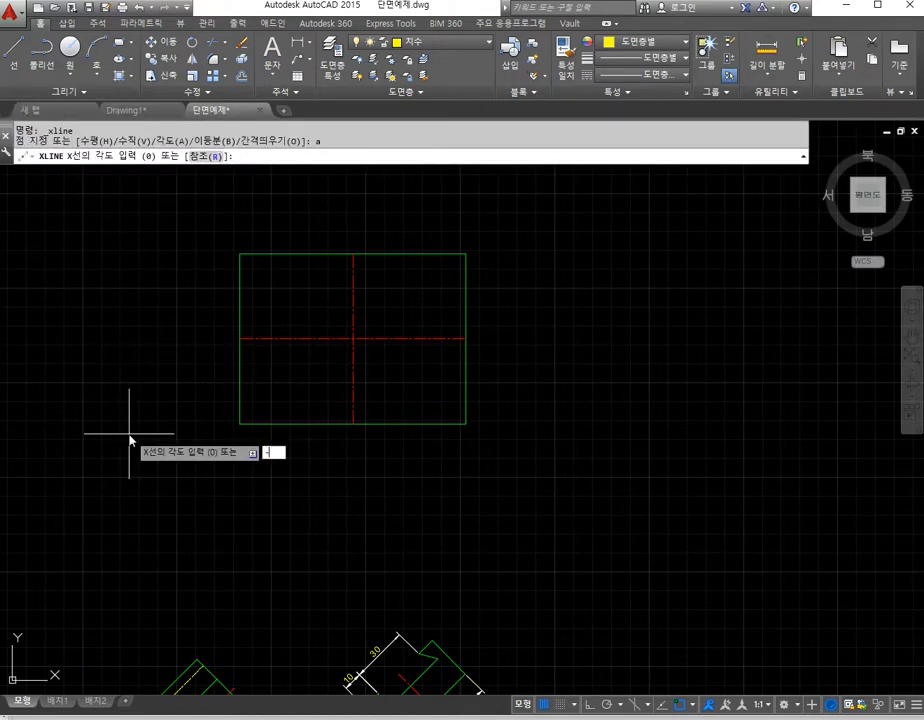
{"action": "key", "text": "Return"}
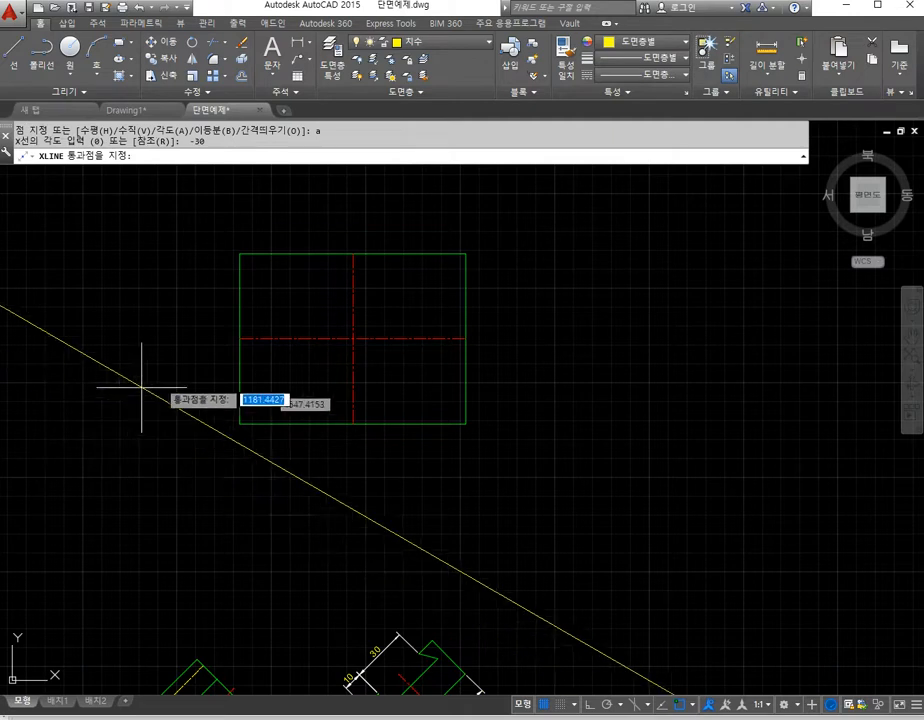
{"action": "left_click", "coordinate": [353, 338]}
{"action": "key", "text": "Escape"}
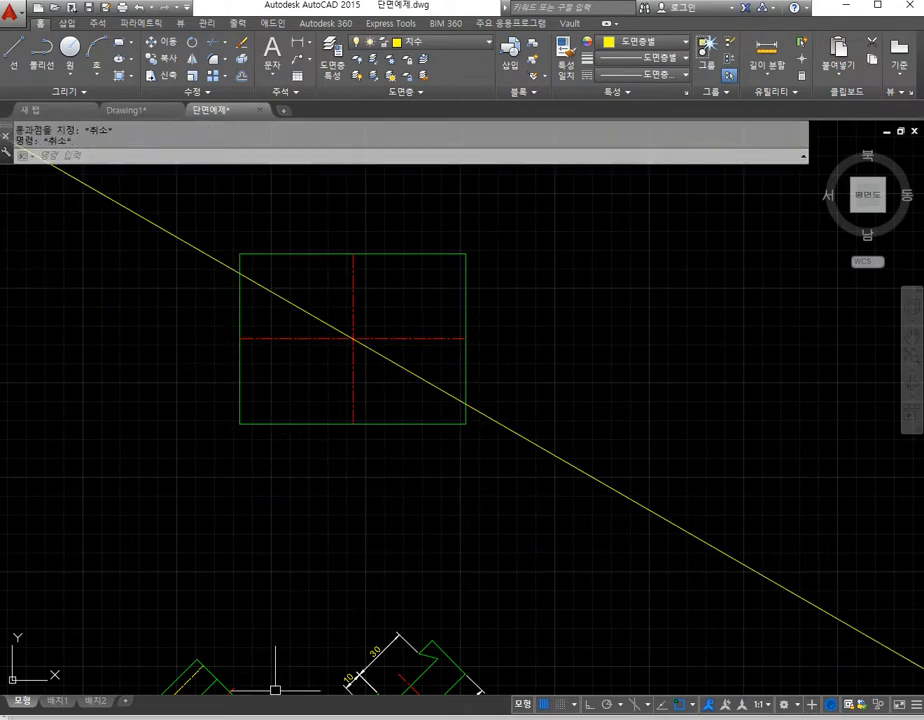
{"action": "mouse_move", "coordinate": [323, 718]}
{"action": "left_click", "coordinate": [355, 712]}
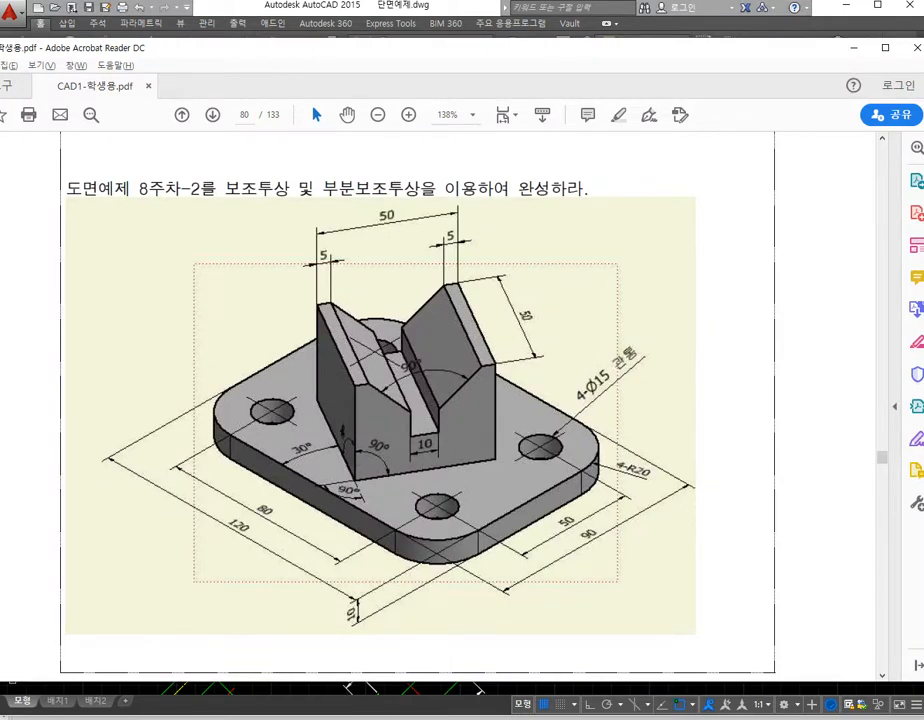
{"action": "mouse_move", "coordinate": [323, 718]}
{"action": "left_click", "coordinate": [375, 680]}
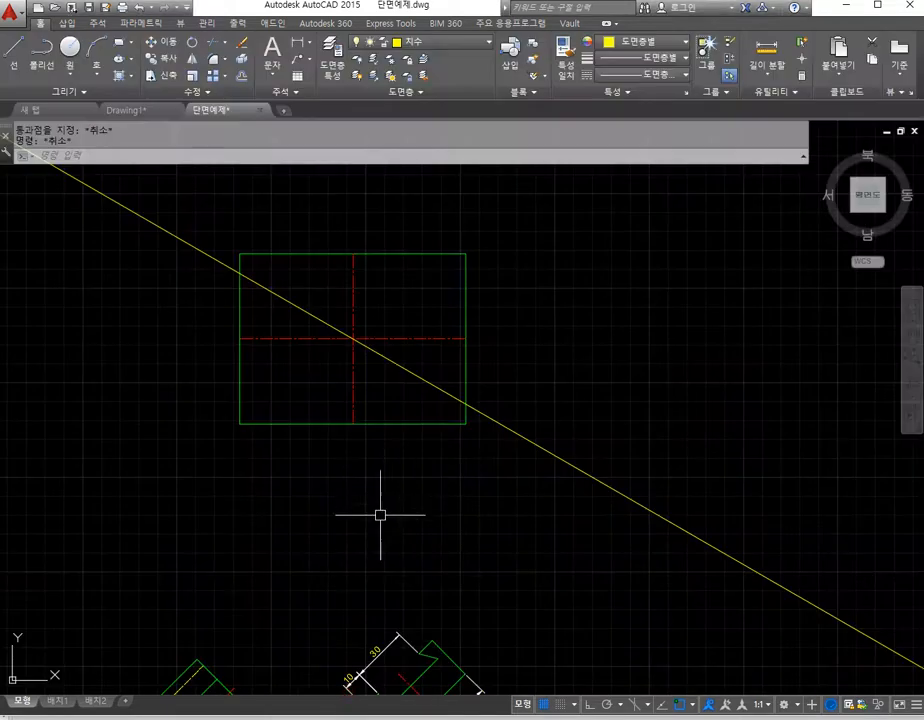
{"action": "key", "text": "Escape"}
{"action": "type", "text": "o"}
{"action": "key", "text": "Return"}
{"action": "type", "text": "50"}
{"action": "key", "text": "Return"}
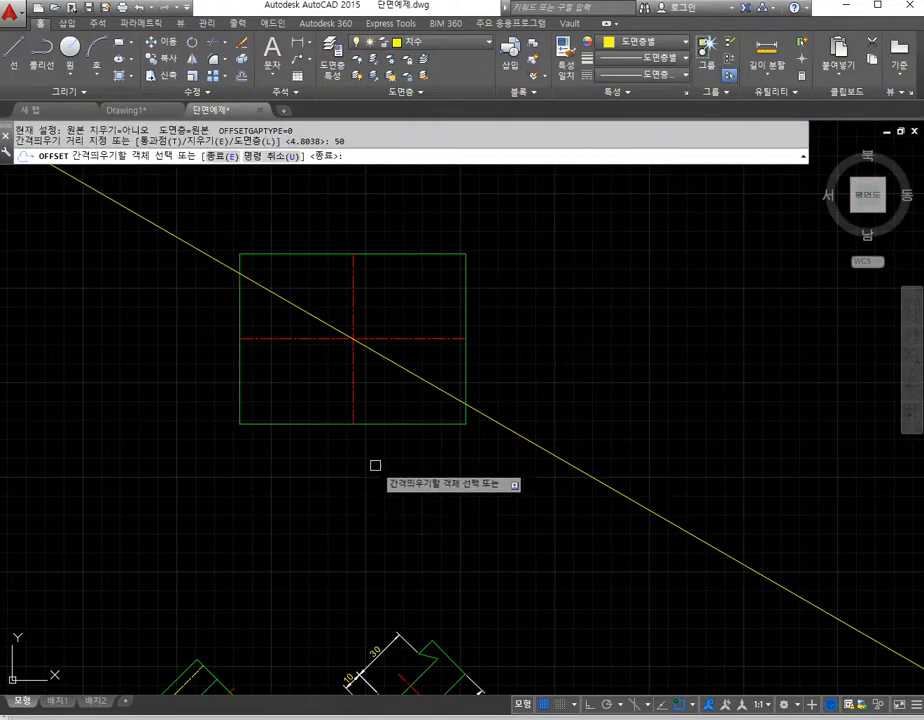
{"action": "key", "text": "Escape"}
Step: Offset the inclined construction line by 25 to both sides
{"action": "key", "text": "Return"}
{"action": "type", "text": "25"}
{"action": "key", "text": "Return"}
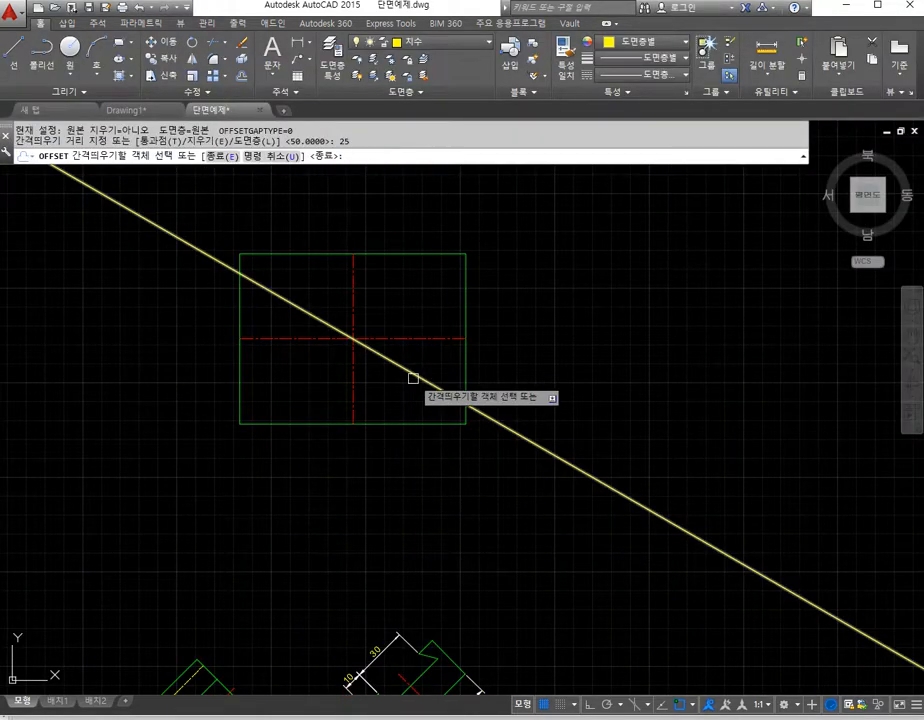
{"action": "left_click", "coordinate": [413, 376]}
{"action": "left_click", "coordinate": [422, 301]}
{"action": "left_click", "coordinate": [395, 370]}
{"action": "left_click", "coordinate": [391, 378]}
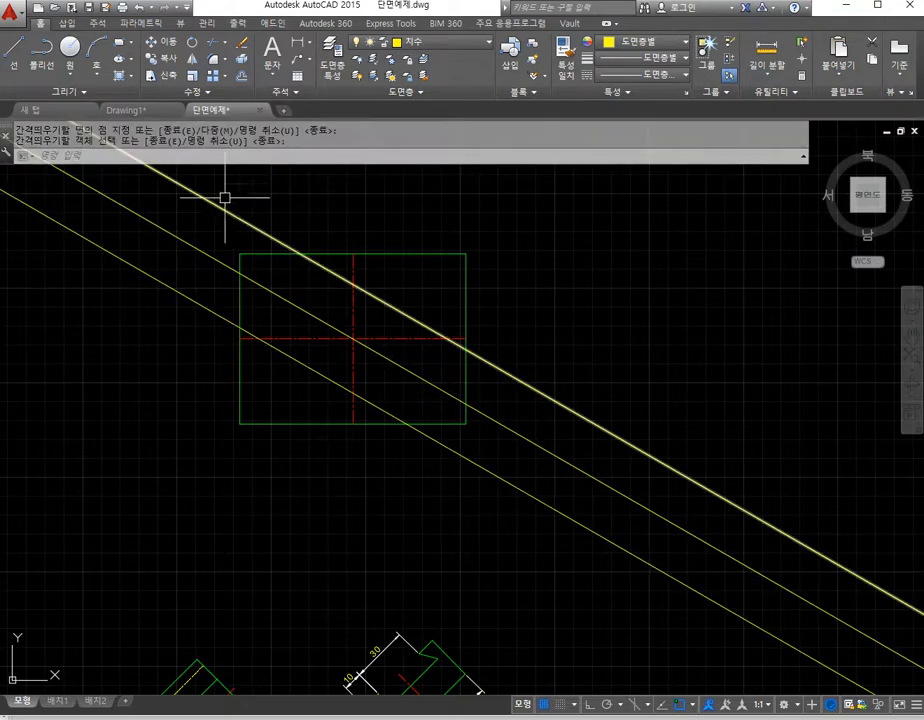
{"action": "key", "text": "Return"}
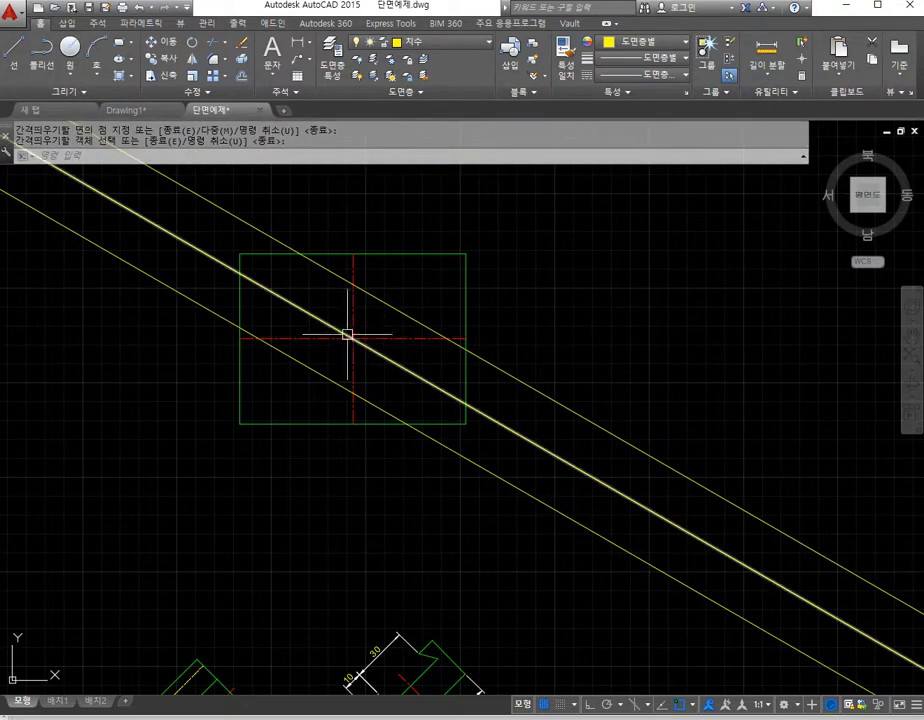
Step: Draw a line from the centrelines' intersection perpendicular to the upper offset construction line
{"action": "left_click", "coordinate": [14, 48]}
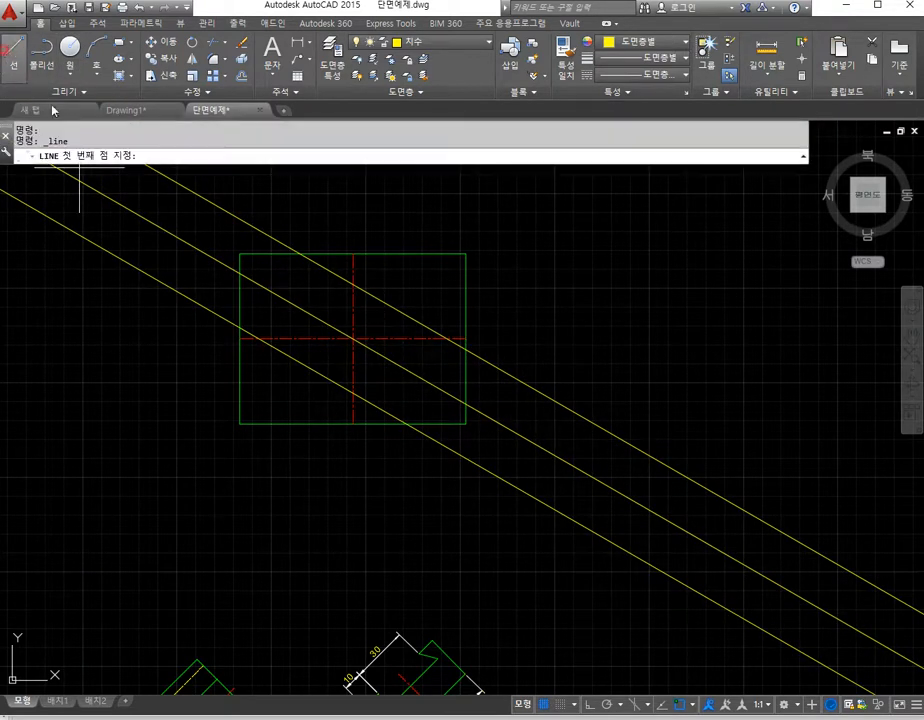
{"action": "left_click", "coordinate": [353, 338]}
{"action": "left_click", "coordinate": [380, 304]}
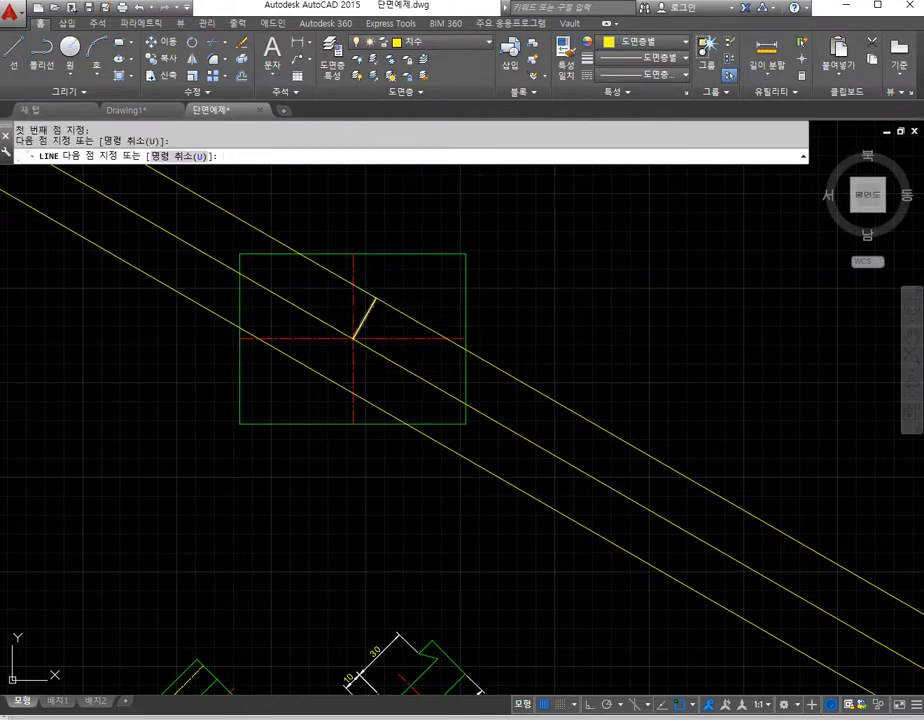
{"action": "key", "text": "Return"}
Step: Stretch the short perpendicular line's lower end from the centre to the lower offset construction line
{"action": "left_click", "coordinate": [353, 334]}
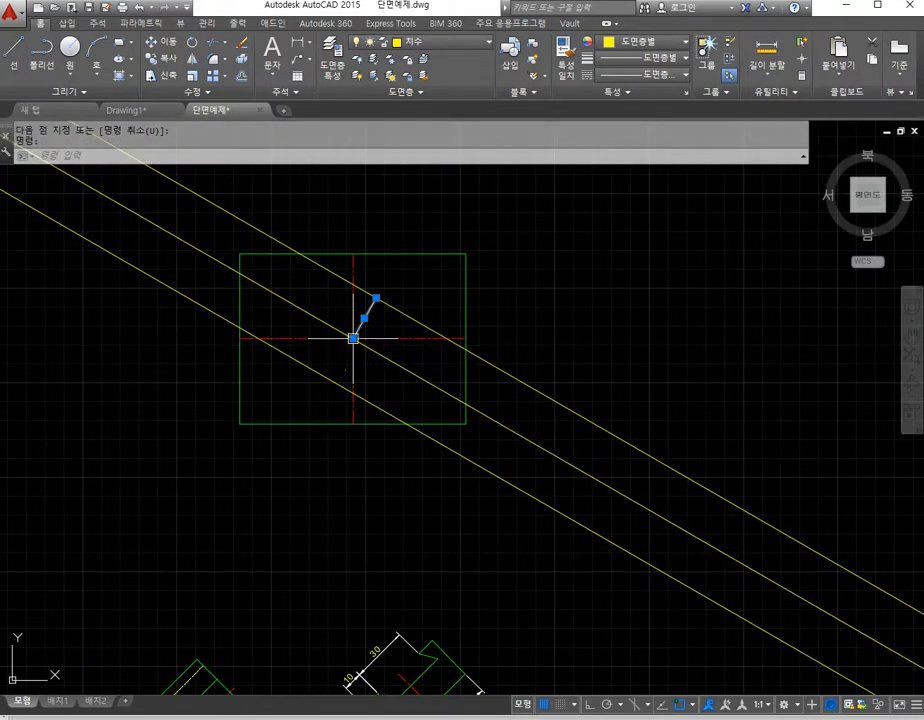
{"action": "left_click", "coordinate": [353, 336]}
{"action": "left_click", "coordinate": [330, 380]}
{"action": "key", "text": "Escape"}
{"action": "key", "text": "Escape"}
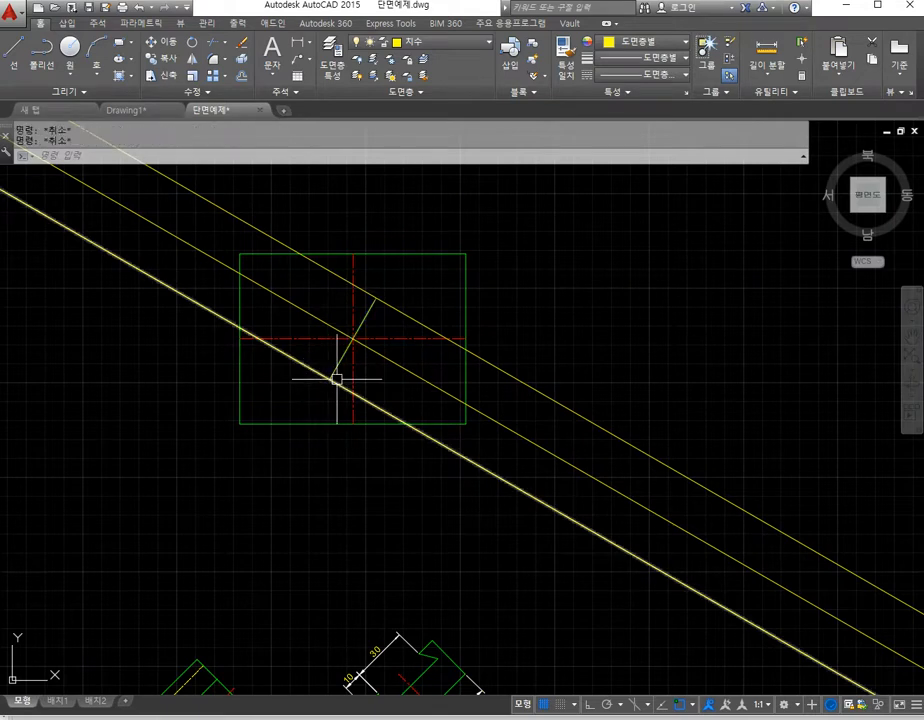
Step: Offset the line perpendicular to the inclined construction lines by 25 to both sides
{"action": "scroll", "coordinate": [358, 405], "scroll_direction": "up", "scroll_amount": 3}
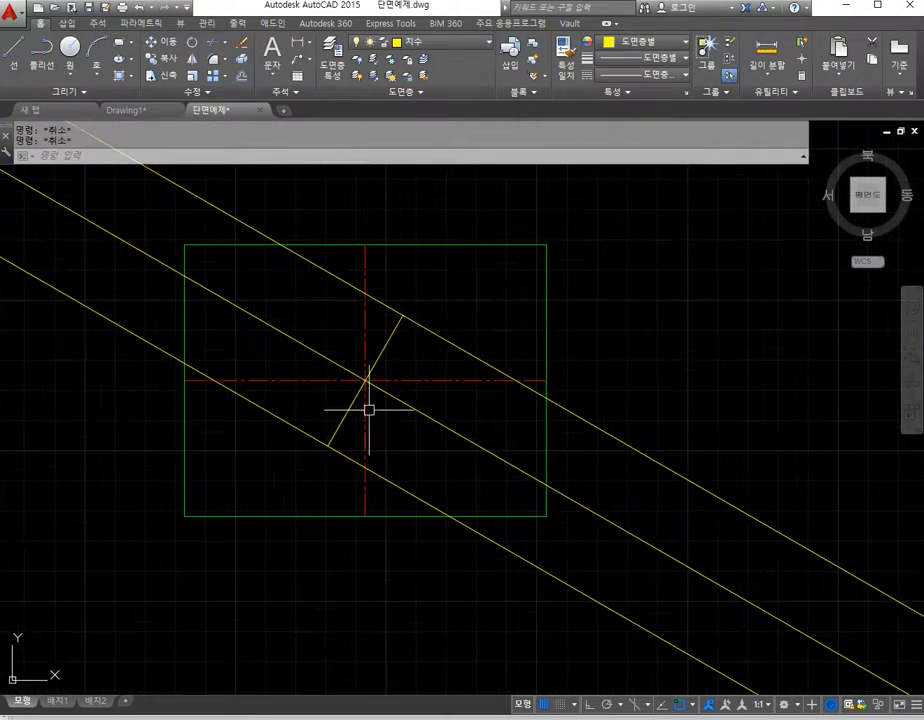
{"action": "key", "text": "Return"}
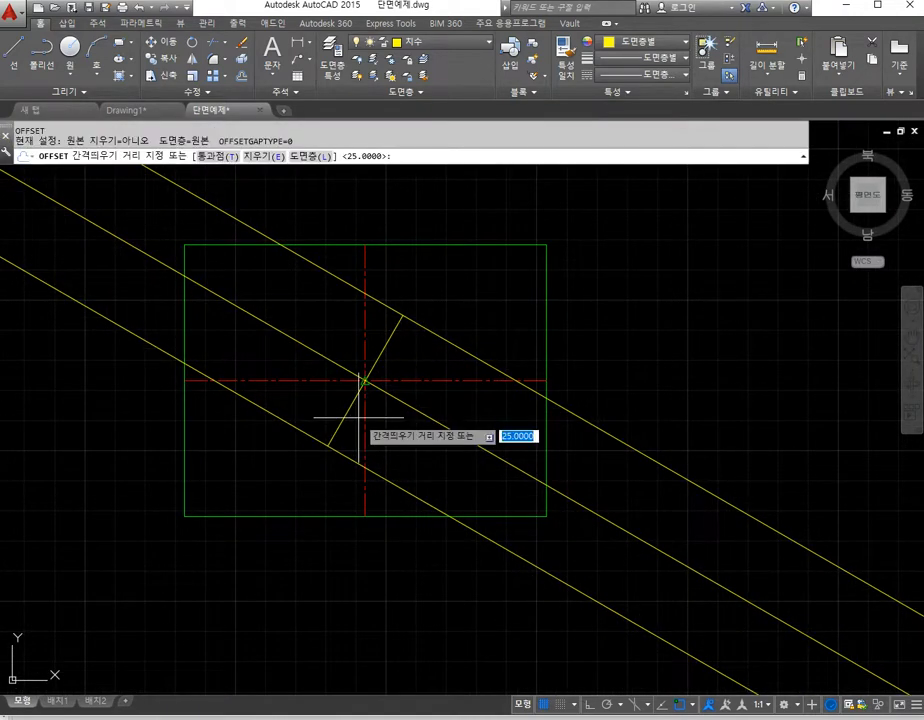
{"action": "type", "text": "25"}
{"action": "key", "text": "Return"}
{"action": "left_click", "coordinate": [376, 357]}
{"action": "left_click", "coordinate": [415, 357]}
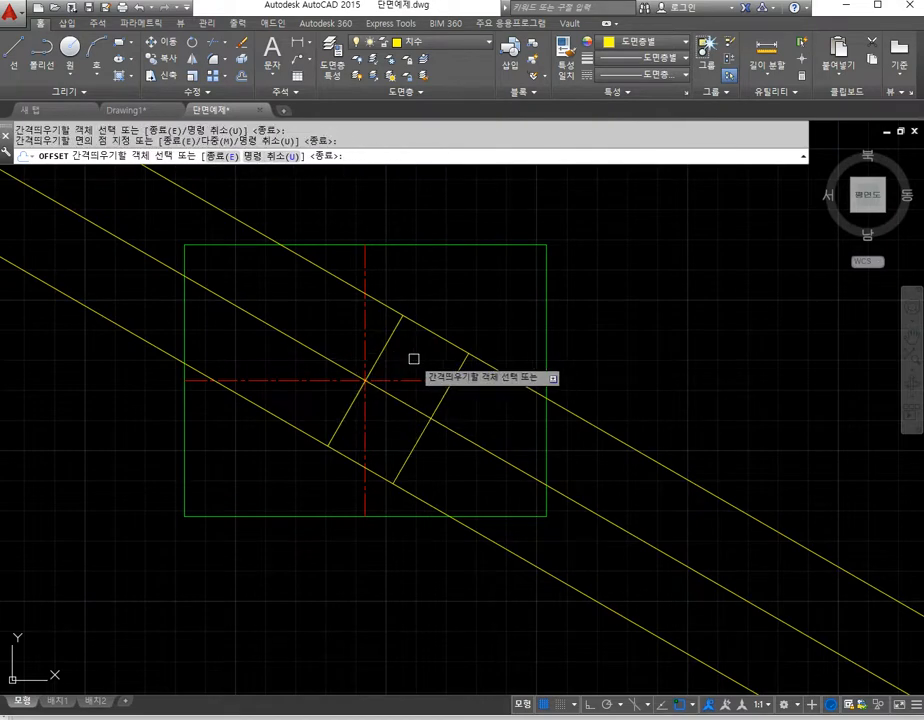
{"action": "left_click", "coordinate": [390, 343]}
{"action": "left_click", "coordinate": [342, 336]}
{"action": "key", "text": "Return"}
Step: Fillet the four corners of the offset lines with radius 0 to close the inclined 50 by 50 square
{"action": "type", "text": "f"}
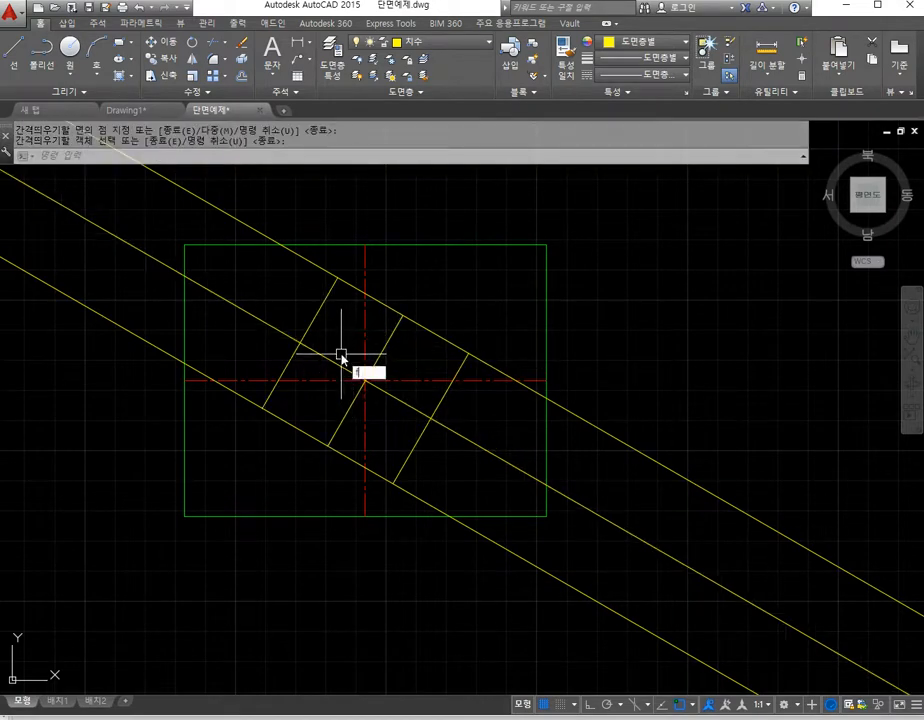
{"action": "key", "text": "Return"}
{"action": "left_click", "coordinate": [327, 312]}
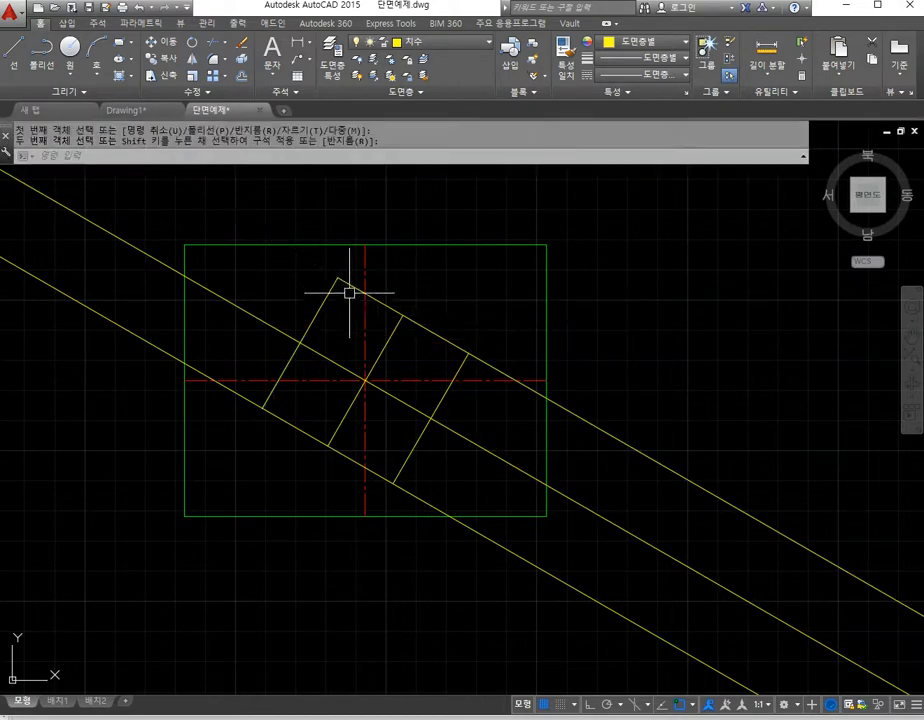
{"action": "key", "text": "Return"}
{"action": "left_click", "coordinate": [443, 340]}
{"action": "left_click", "coordinate": [455, 370]}
{"action": "key", "text": "Return"}
{"action": "key", "text": "Return"}
{"action": "left_click", "coordinate": [403, 470]}
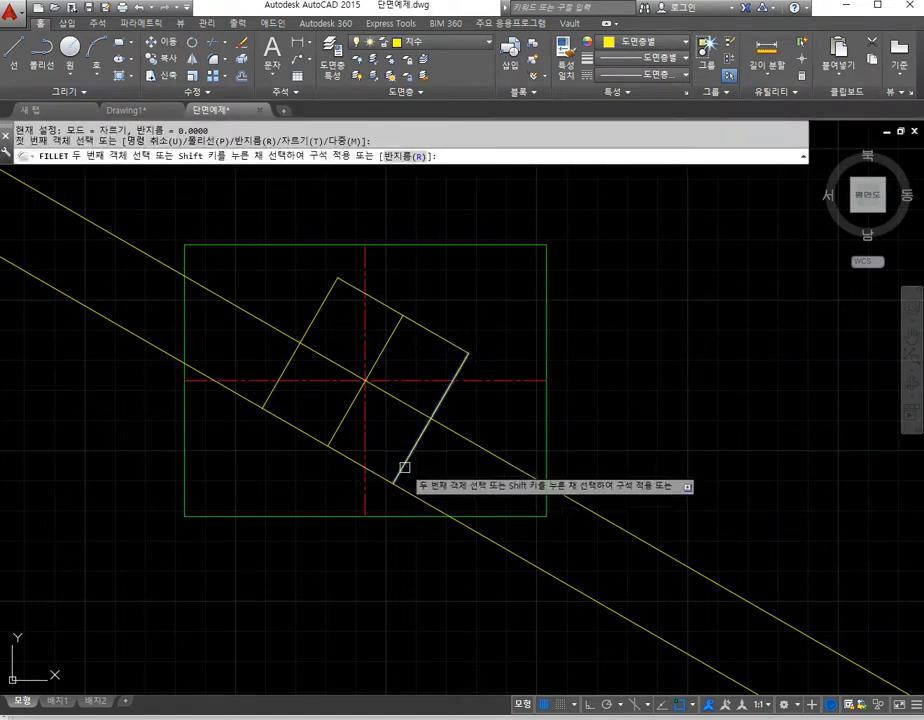
{"action": "left_click", "coordinate": [380, 470]}
{"action": "key", "text": "Return"}
{"action": "left_click", "coordinate": [281, 409]}
{"action": "left_click", "coordinate": [268, 396]}
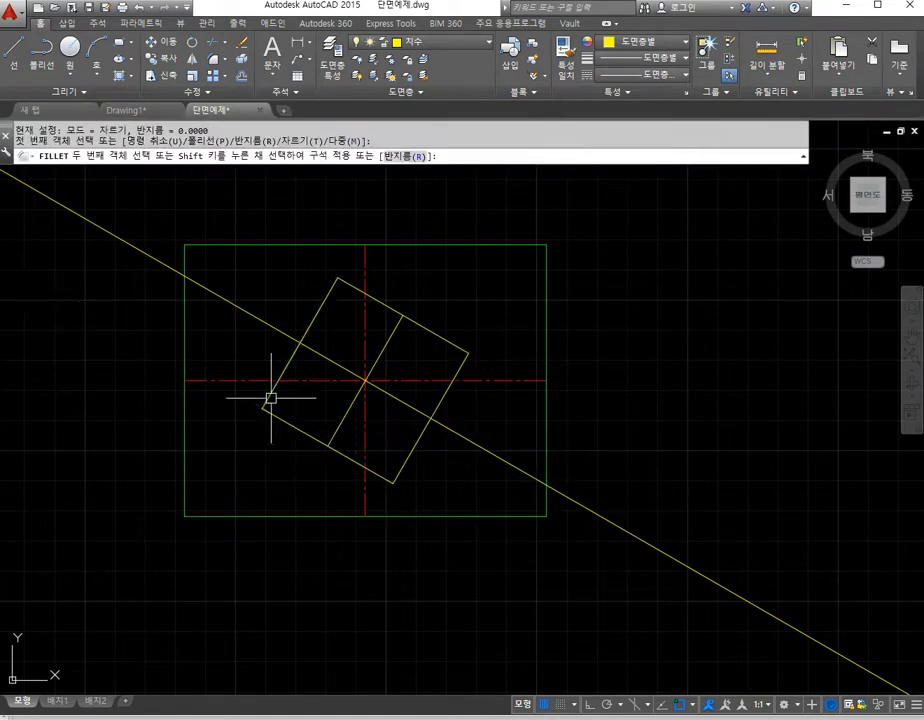
{"action": "key", "text": "Escape"}
{"action": "key", "text": "Escape"}
Step: Match the properties of the green base outline to the four sides of the inclined square
{"action": "left_click", "coordinate": [568, 50]}
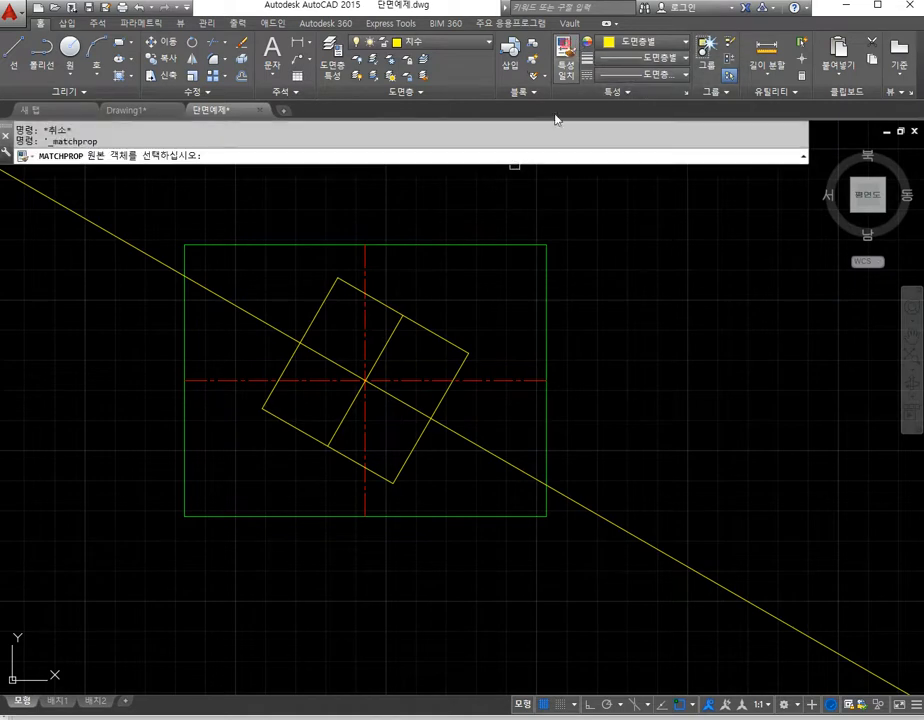
{"action": "left_click", "coordinate": [546, 351]}
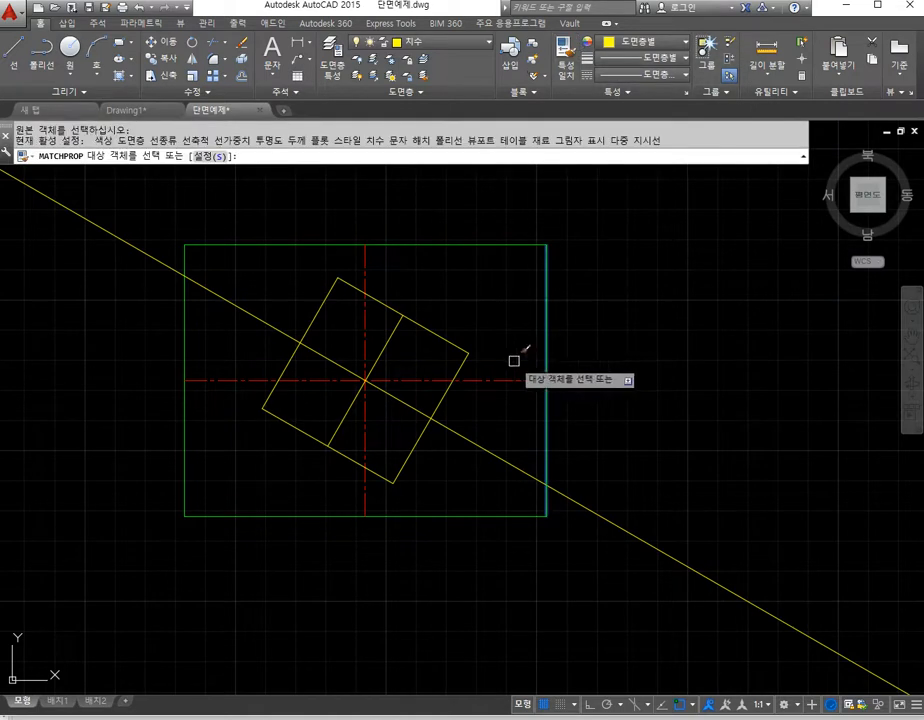
{"action": "left_click", "coordinate": [320, 309]}
{"action": "left_click", "coordinate": [298, 430]}
{"action": "key", "text": "Return"}
{"action": "key", "text": "Return"}
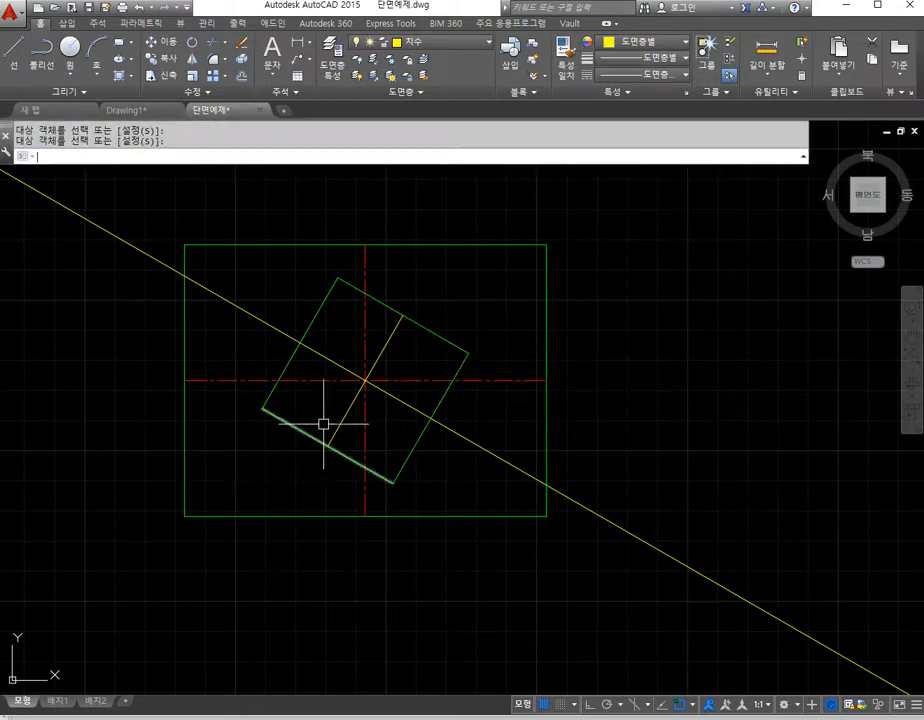
Step: Match the horizontal centreline's properties to the perpendicular line and the inclined construction line inside the square
{"action": "left_click", "coordinate": [316, 381]}
{"action": "left_click", "coordinate": [340, 419]}
{"action": "key", "text": "Escape"}
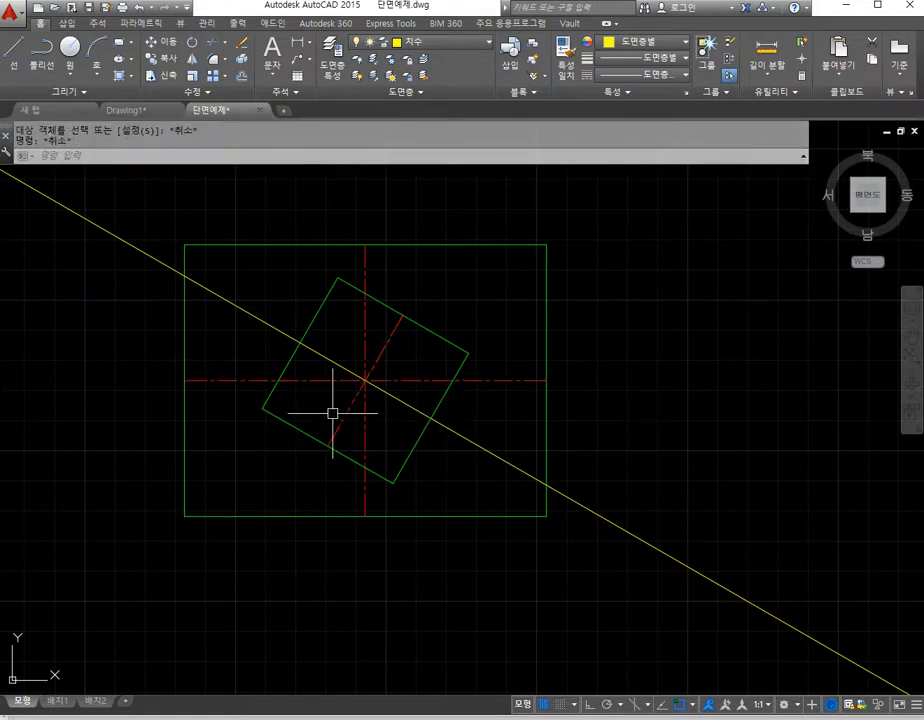
{"action": "key", "text": "Return"}
{"action": "left_click", "coordinate": [318, 381]}
{"action": "left_click", "coordinate": [320, 360]}
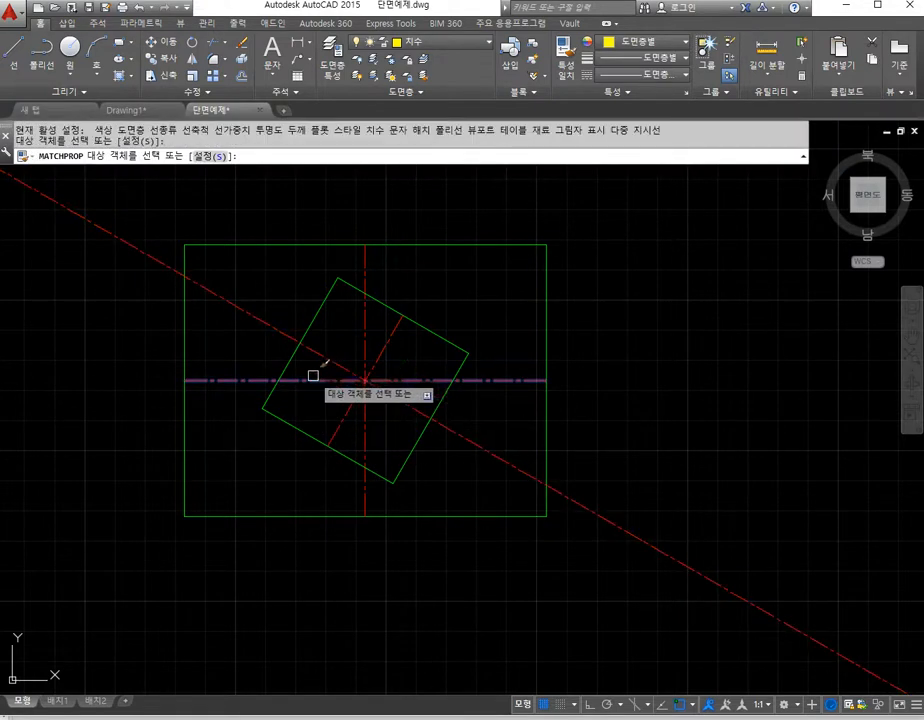
{"action": "key", "text": "Escape"}
Step: Break the long inclined centreline just outside the square on both sides
{"action": "left_click", "coordinate": [194, 95]}
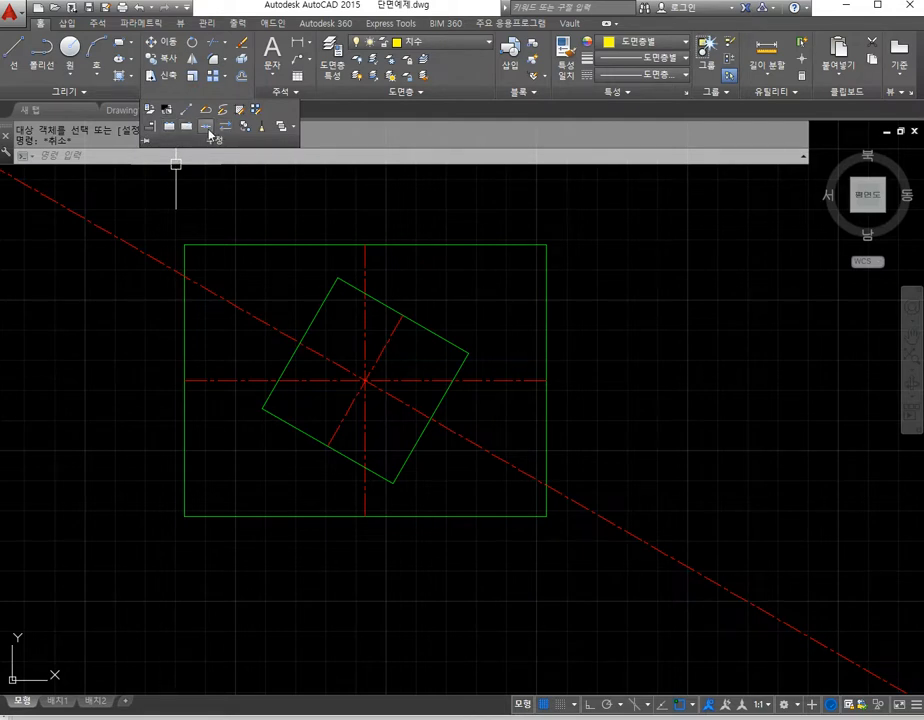
{"action": "left_click", "coordinate": [204, 127]}
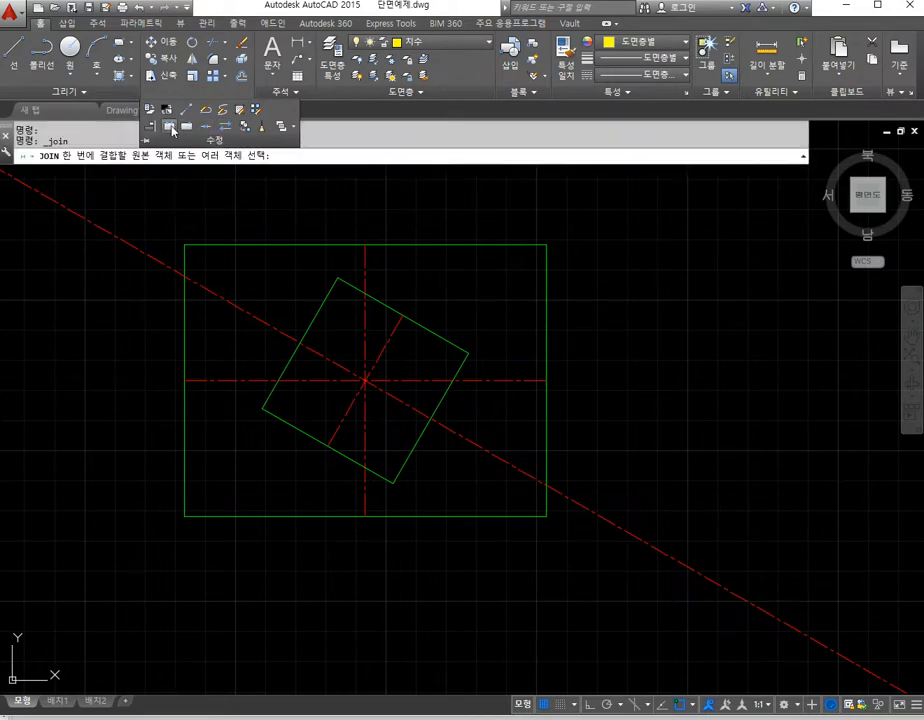
{"action": "left_click", "coordinate": [171, 128]}
{"action": "left_click", "coordinate": [277, 328]}
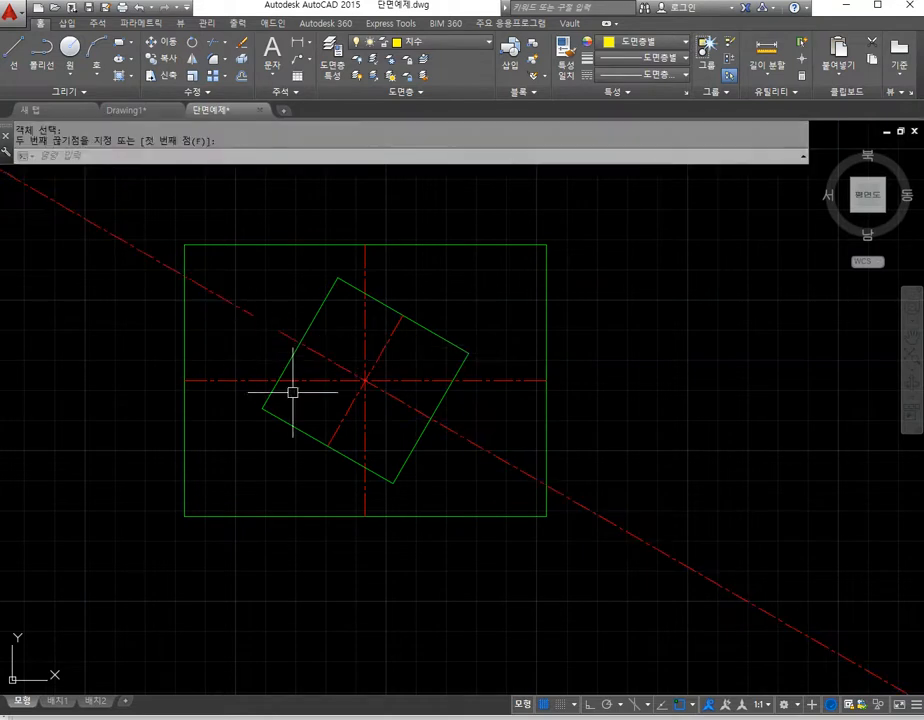
{"action": "left_click", "coordinate": [446, 424]}
{"action": "key", "text": "space"}
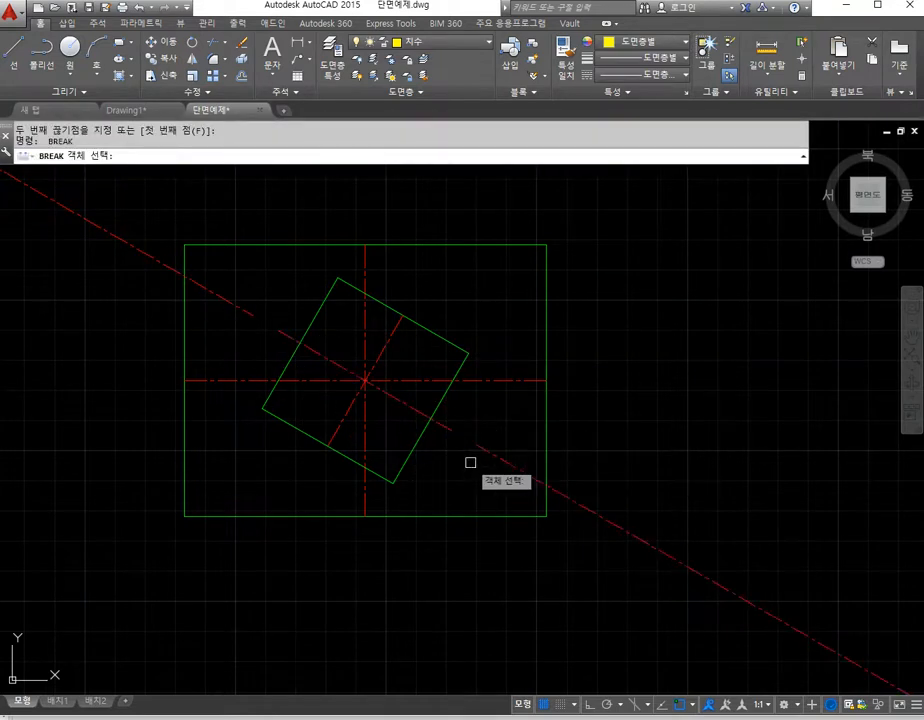
{"action": "key", "text": "Escape"}
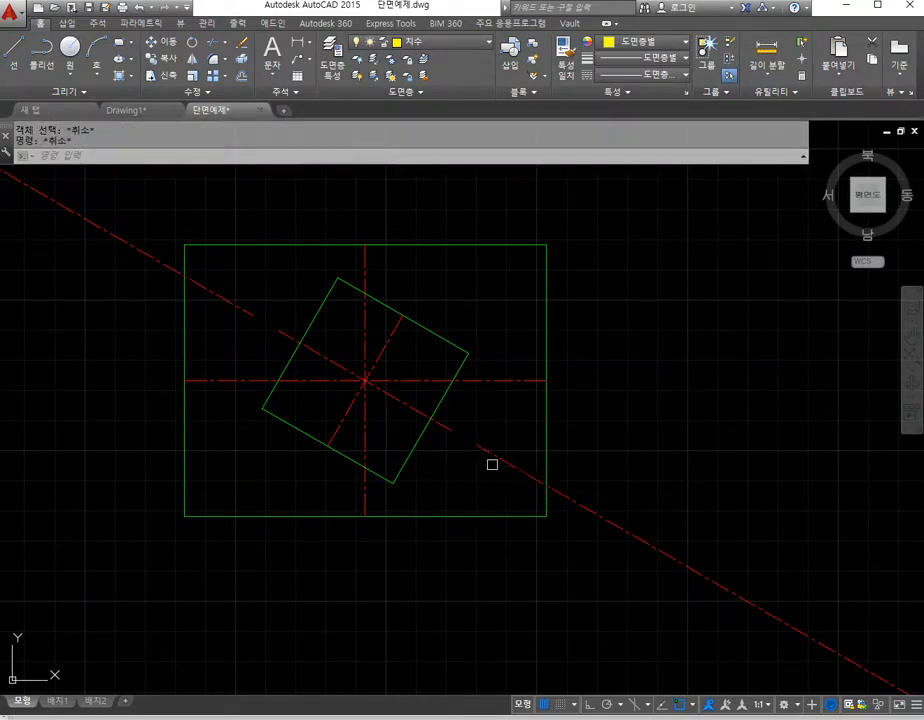
Step: Erase the two leftover outer pieces of the broken inclined centreline
{"action": "type", "text": "e"}
{"action": "key", "text": "space"}
{"action": "left_click", "coordinate": [506, 468]}
{"action": "key", "text": "space"}
{"action": "key", "text": "space"}
{"action": "left_click", "coordinate": [237, 309]}
{"action": "key", "text": "space"}
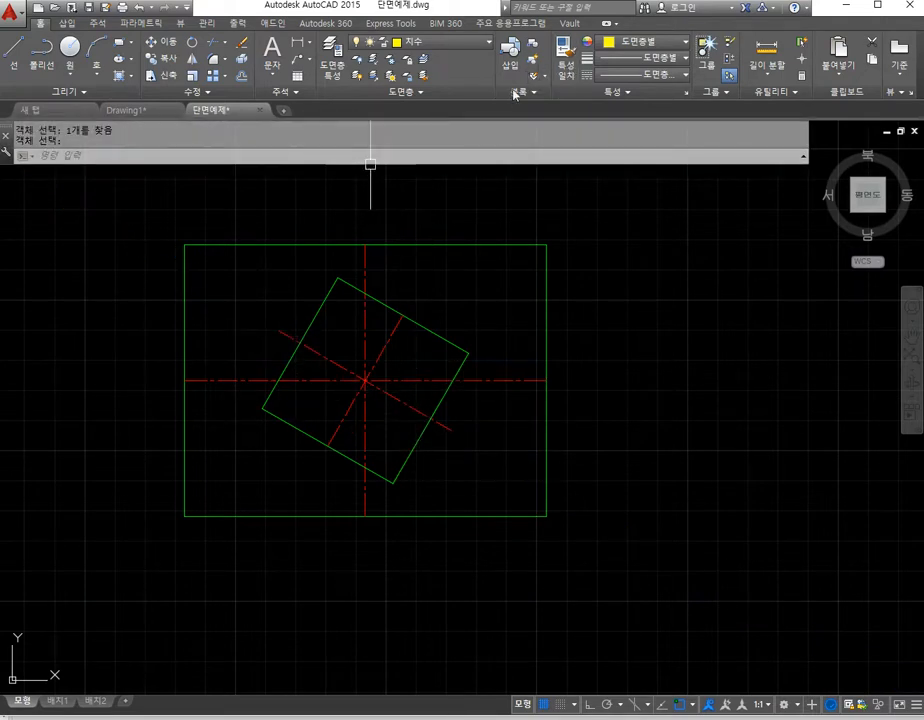
Step: Lengthen both ends of the horizontal, vertical and perpendicular inclined centrelines by an increment of 3
{"action": "left_click", "coordinate": [206, 92]}
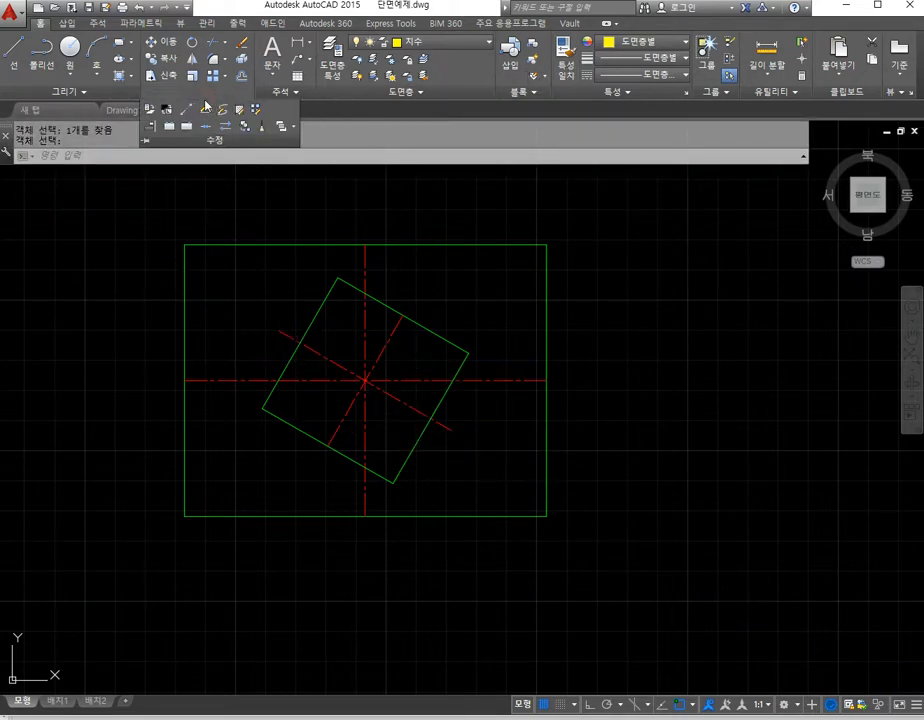
{"action": "left_click", "coordinate": [185, 118]}
{"action": "type", "text": "de"}
{"action": "key", "text": "Return"}
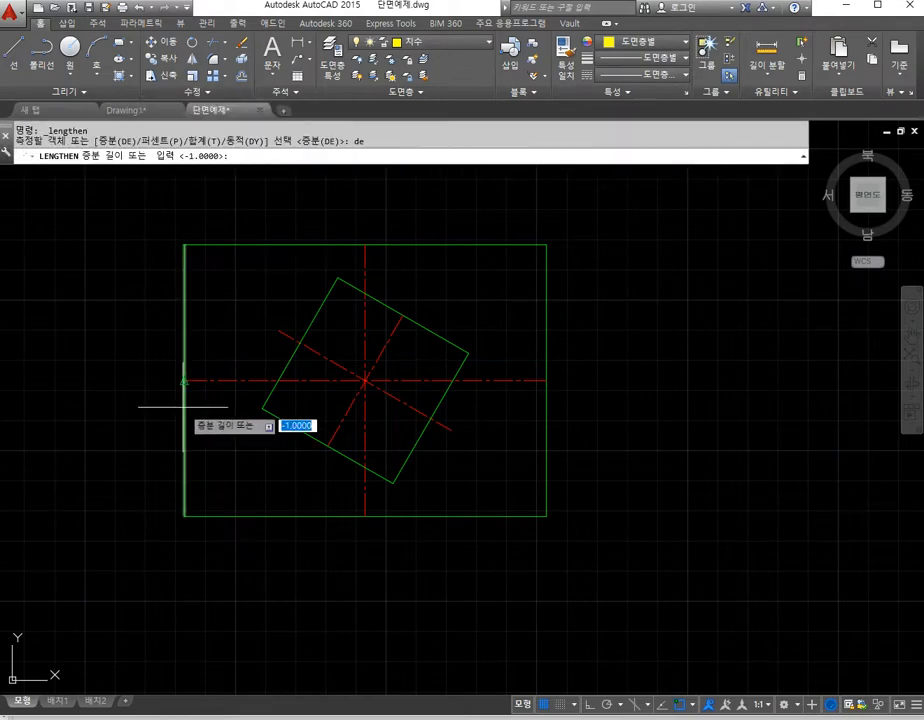
{"action": "type", "text": "3"}
{"action": "key", "text": "Return"}
{"action": "left_click", "coordinate": [364, 258]}
{"action": "left_click", "coordinate": [217, 380]}
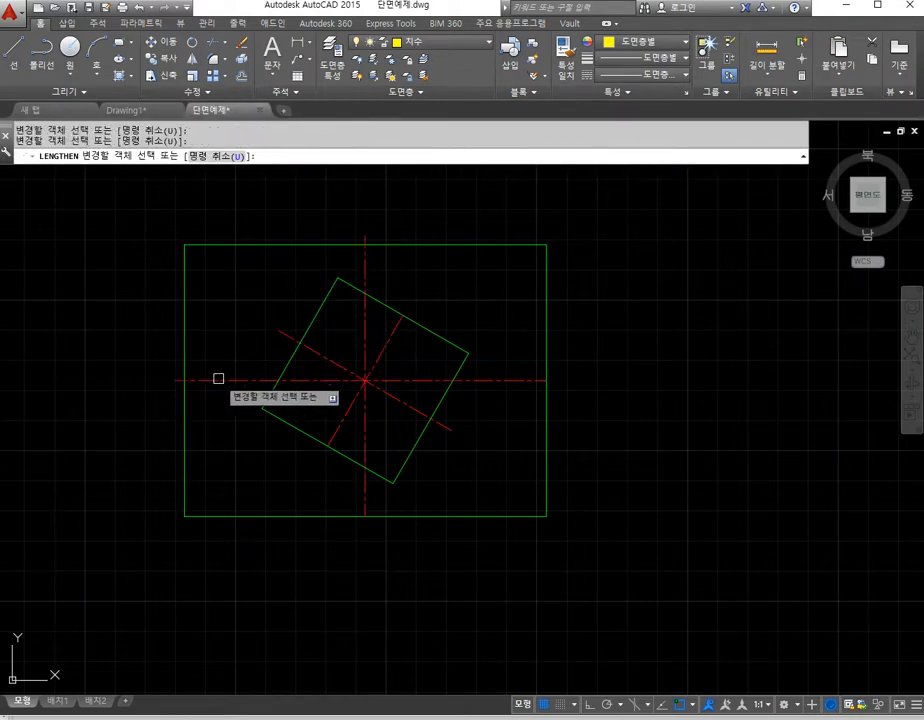
{"action": "left_click", "coordinate": [365, 497]}
{"action": "left_click", "coordinate": [339, 430]}
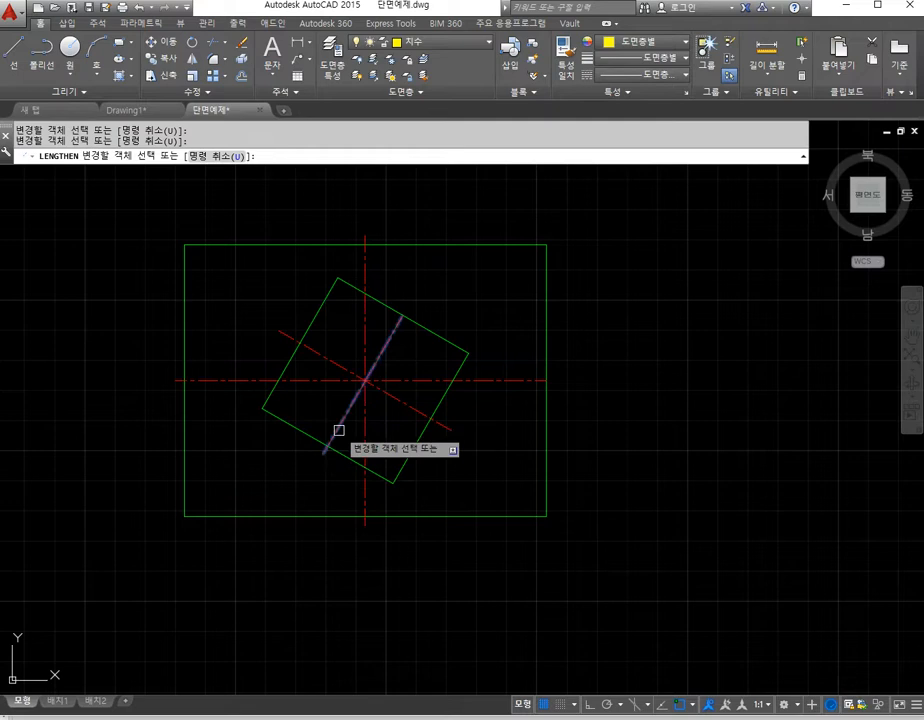
{"action": "left_click", "coordinate": [396, 329]}
{"action": "left_click", "coordinate": [514, 380]}
{"action": "key", "text": "Return"}
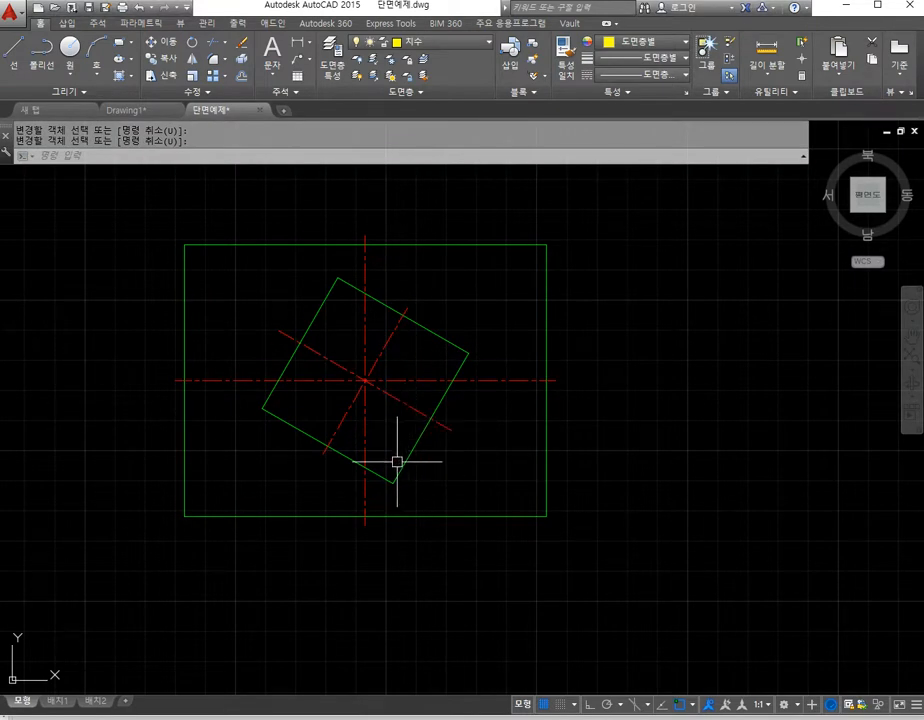
{"action": "key", "text": "Escape"}
Step: Offset the square's lower-right side outward beyond the base, using a distance picked from the square's right corner
{"action": "middle_click_drag", "start_coordinate": [396, 629], "coordinate": [291, 588]}
{"action": "left_click", "coordinate": [241, 75]}
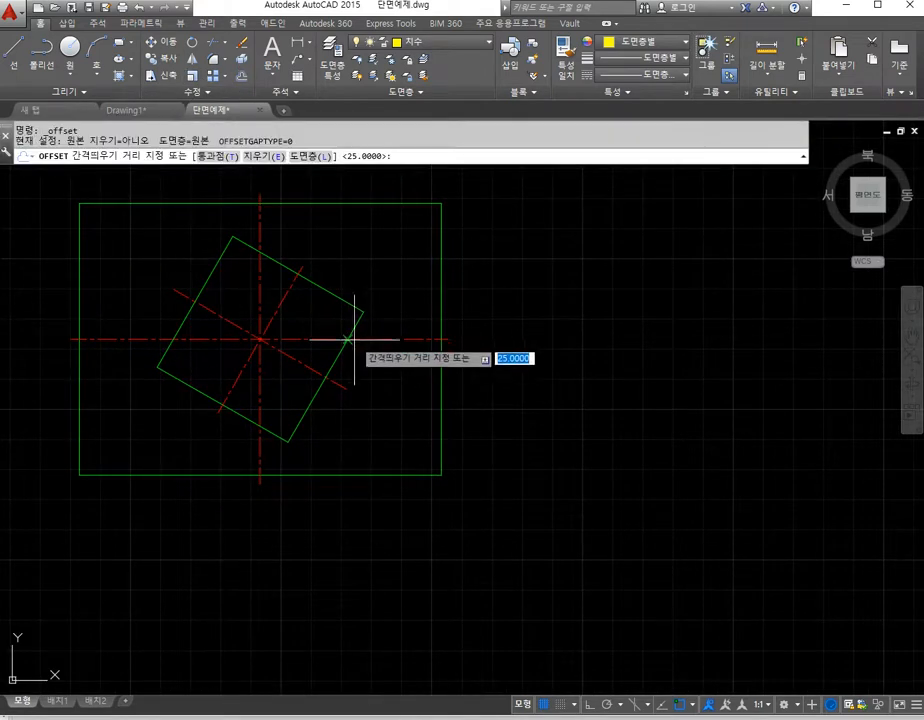
{"action": "left_click", "coordinate": [362, 315]}
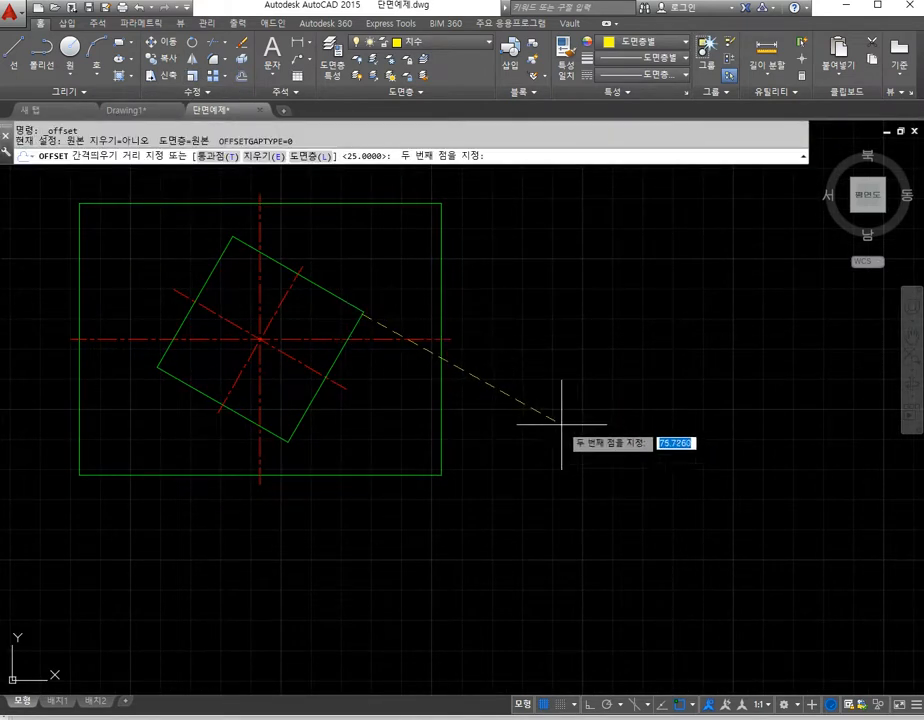
{"action": "left_click", "coordinate": [600, 433]}
{"action": "left_click", "coordinate": [344, 355]}
{"action": "left_click", "coordinate": [685, 490]}
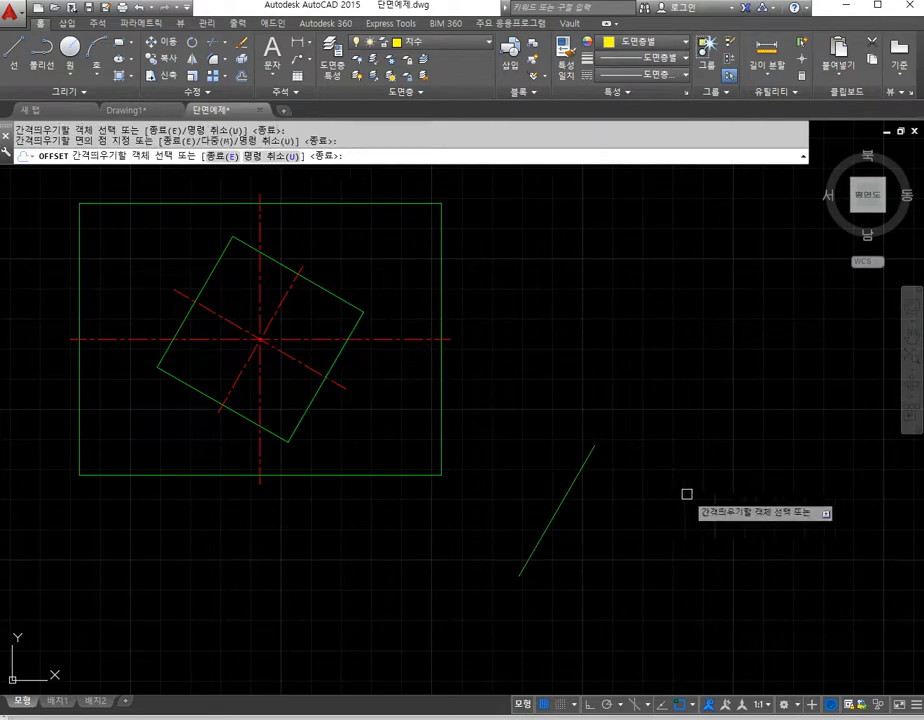
{"action": "key", "text": "Escape"}
Step: Check the exercise dimensions in CAD1-학생용.pdf, return to AutoCAD and fillet the base's upper-right corner with radius 20
{"action": "left_click", "coordinate": [368, 717]}
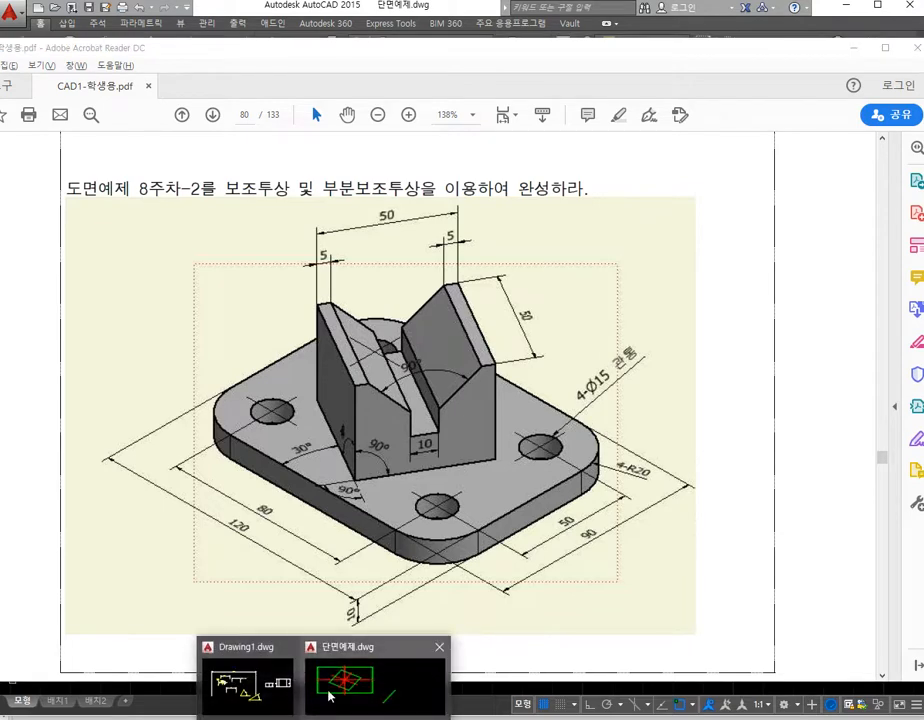
{"action": "left_click", "coordinate": [328, 692]}
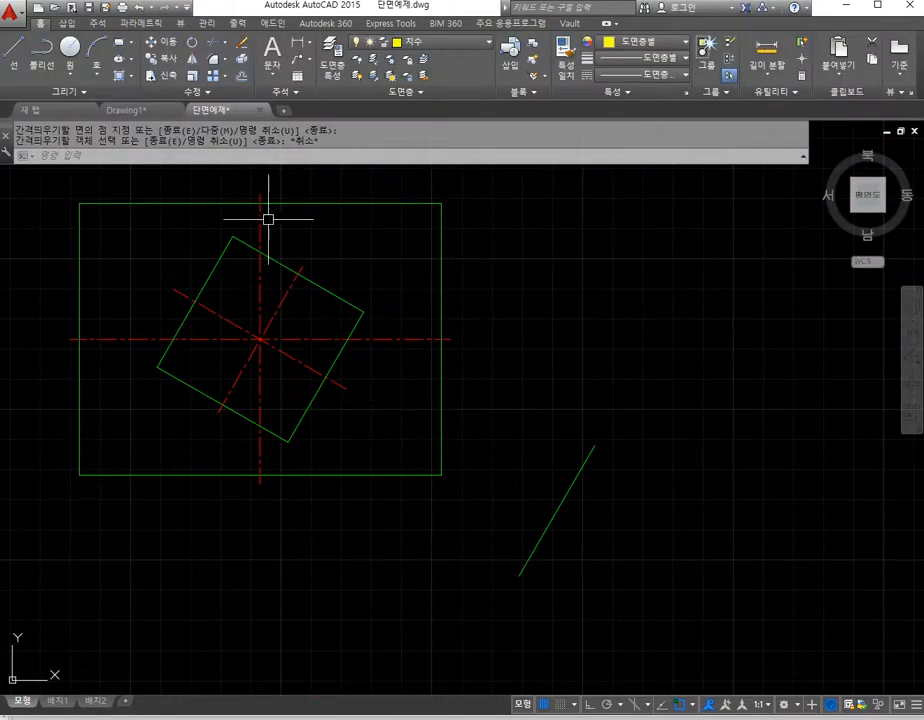
{"action": "left_click", "coordinate": [218, 64]}
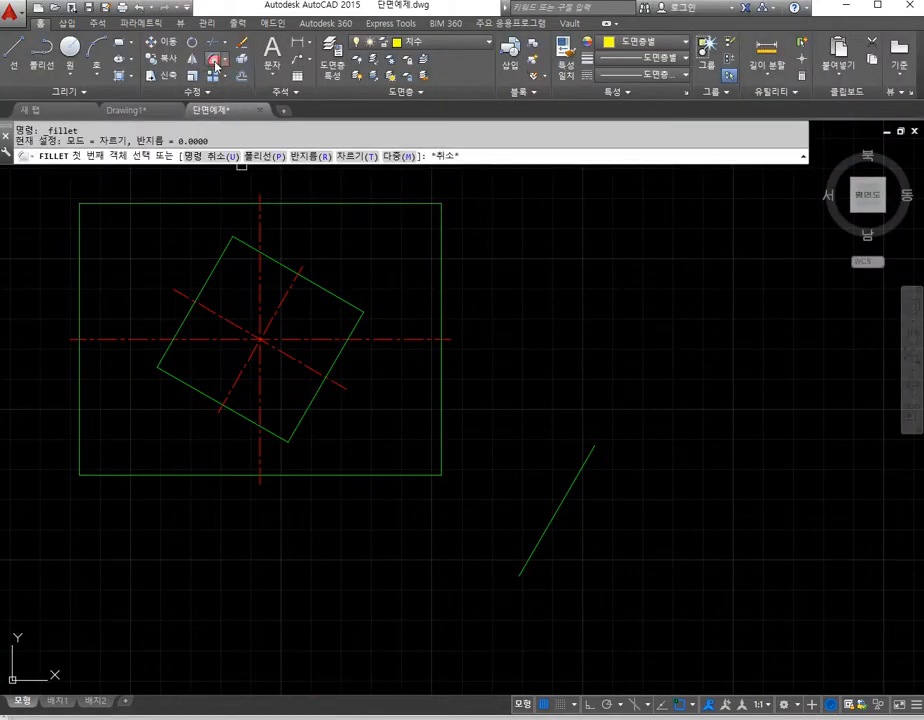
{"action": "type", "text": "r"}
{"action": "key", "text": "Return"}
{"action": "type", "text": "20"}
{"action": "key", "text": "Return"}
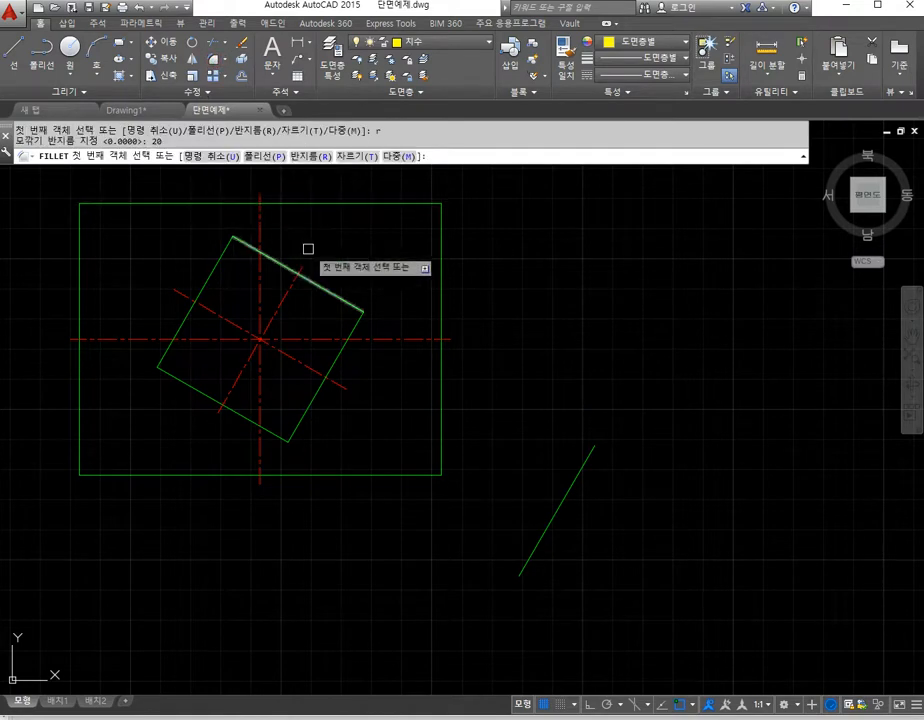
{"action": "left_click", "coordinate": [389, 200]}
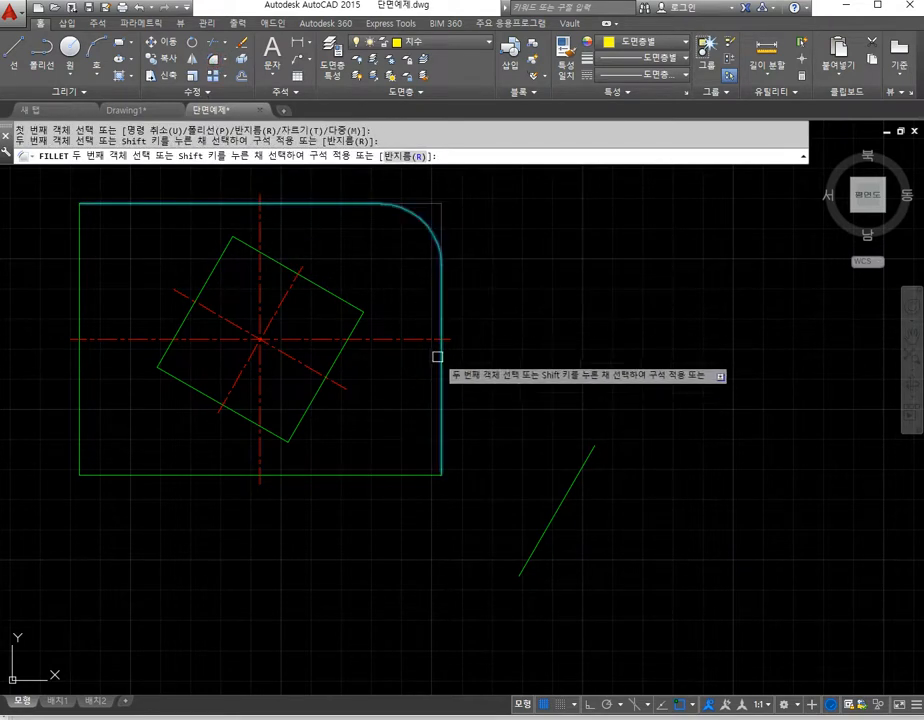
{"action": "left_click", "coordinate": [440, 352]}
Step: Fillet the base's lower-right, lower-left and upper-left corners with radius 20
{"action": "key", "text": "Return"}
{"action": "left_click", "coordinate": [441, 419]}
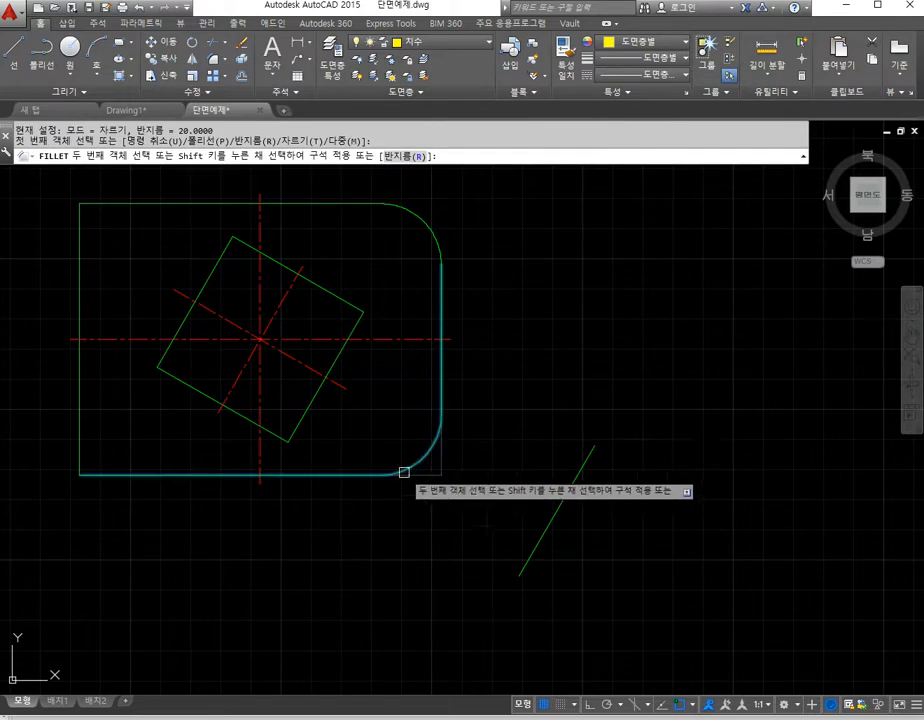
{"action": "left_click", "coordinate": [404, 473]}
{"action": "key", "text": "Return"}
{"action": "left_click", "coordinate": [129, 472]}
{"action": "left_click", "coordinate": [81, 420]}
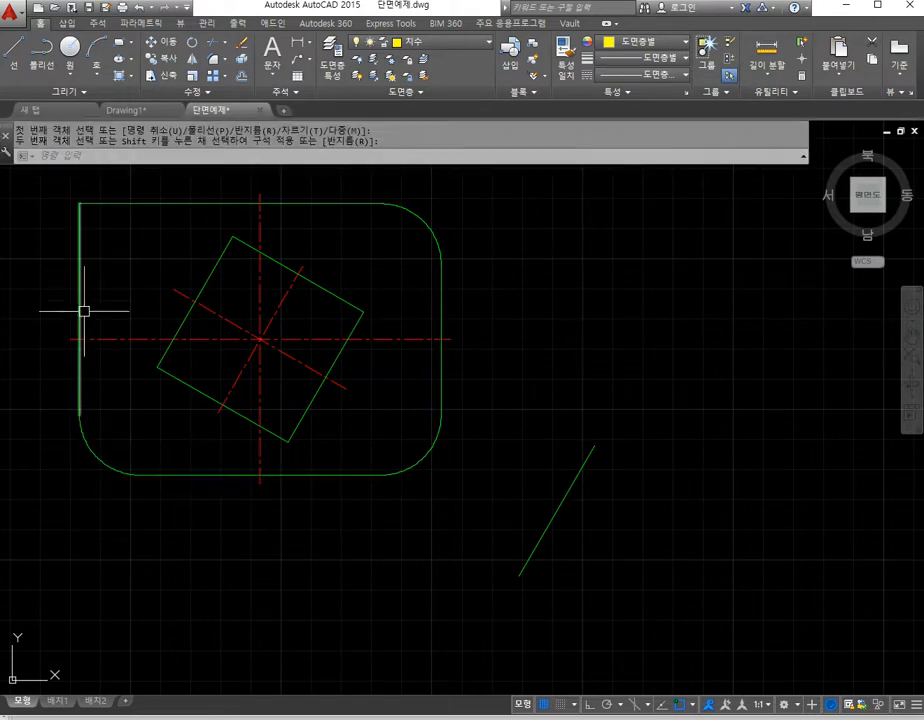
{"action": "key", "text": "Return"}
{"action": "left_click", "coordinate": [80, 245]}
{"action": "left_click", "coordinate": [127, 205]}
{"action": "key", "text": "Escape"}
{"action": "key", "text": "Escape"}
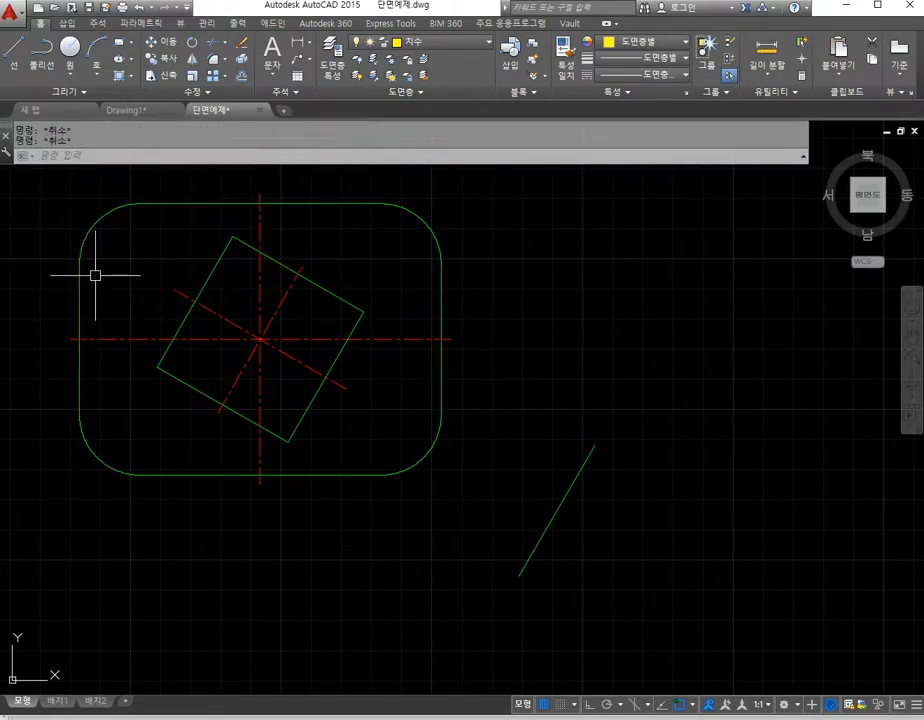
Step: Draw a 15 mm diameter circle centred on the base's upper-left corner fillet
{"action": "left_click", "coordinate": [70, 48]}
{"action": "left_click", "coordinate": [140, 264]}
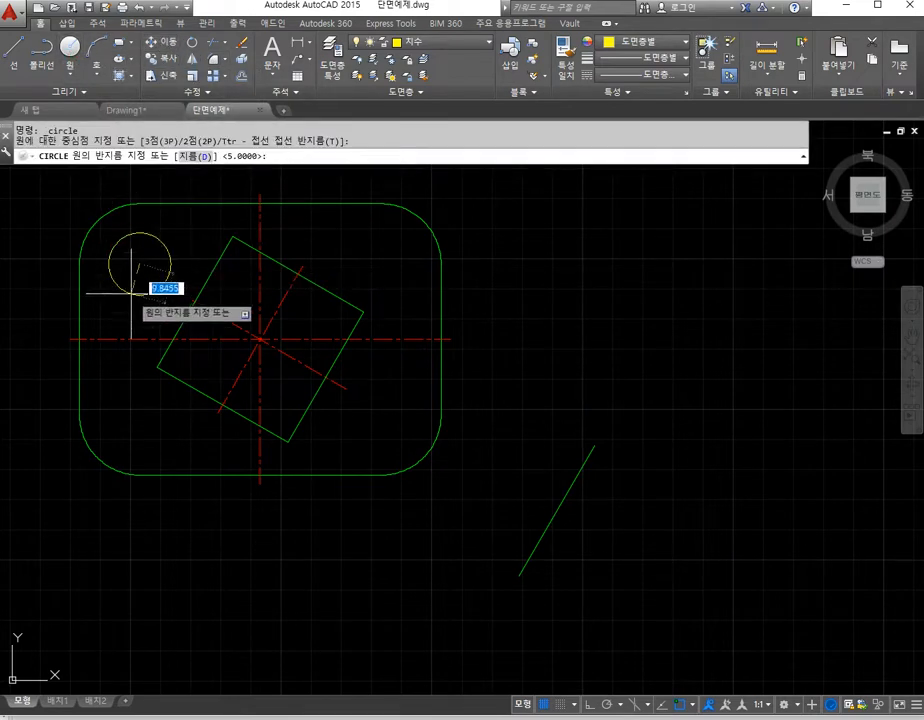
{"action": "type", "text": "d"}
{"action": "key", "text": "Return"}
{"action": "type", "text": "15"}
{"action": "key", "text": "Return"}
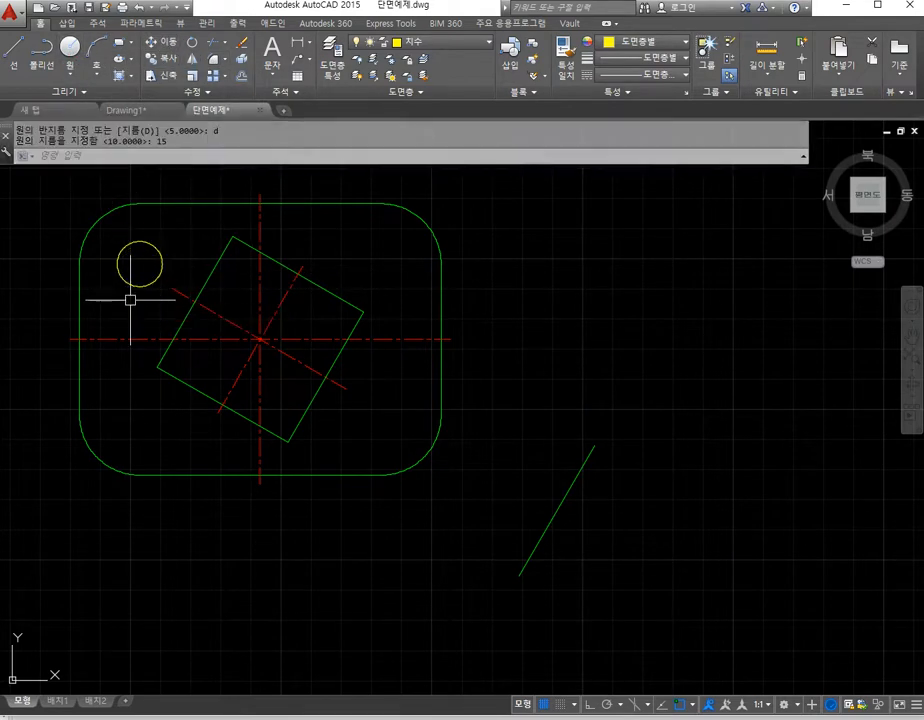
Step: Draw another 15 mm diameter circle centred on the base's lower-left corner fillet
{"action": "key", "text": "Return"}
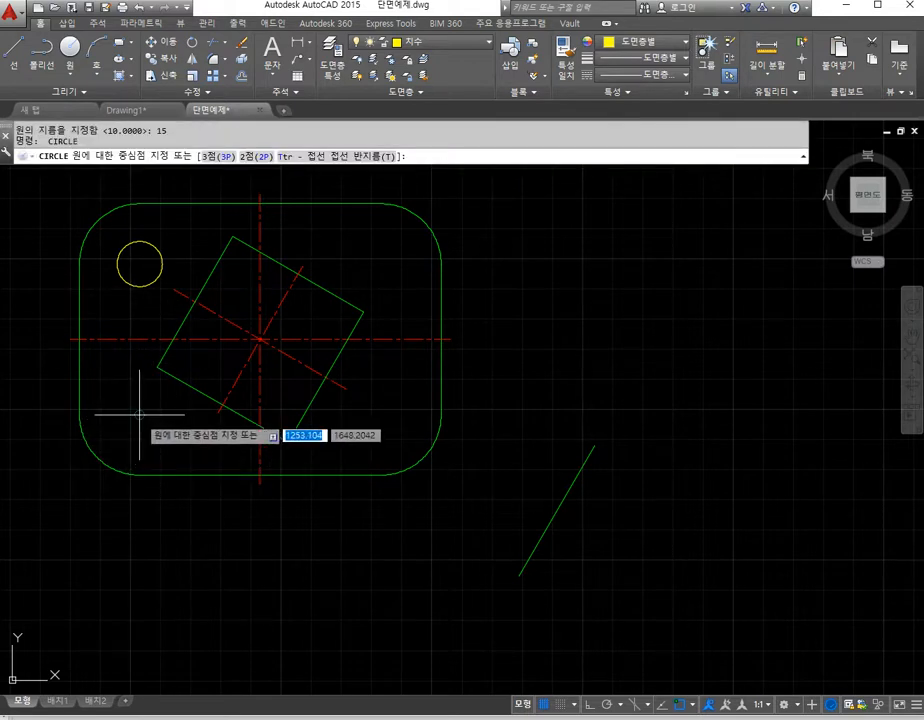
{"action": "left_click", "coordinate": [139, 414]}
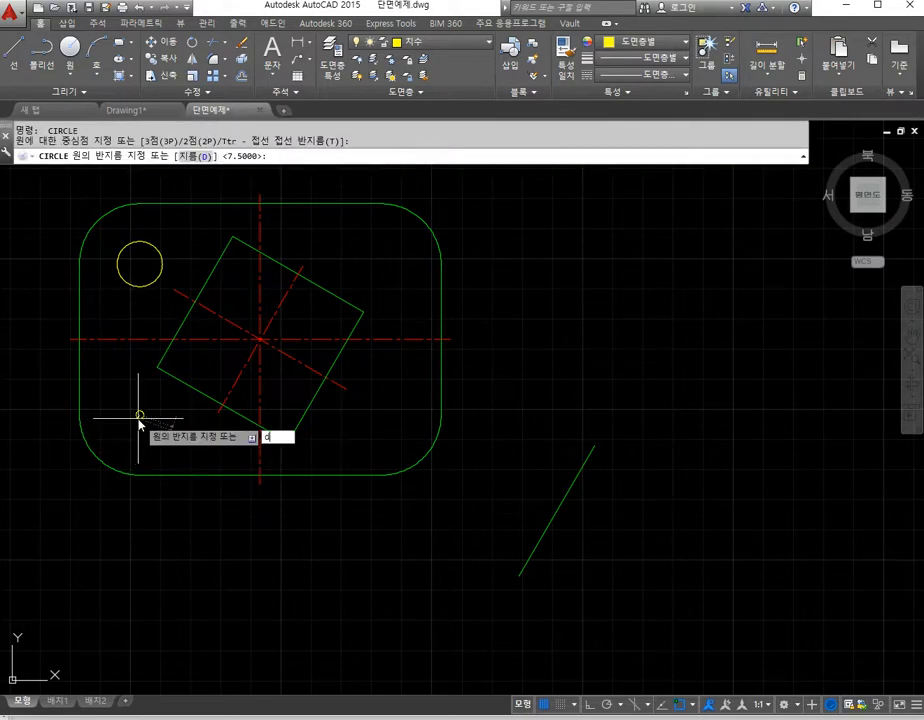
{"action": "type", "text": "d"}
{"action": "key", "text": "Return"}
{"action": "key", "text": "Return"}
{"action": "key", "text": "Escape"}
{"action": "key", "text": "Escape"}
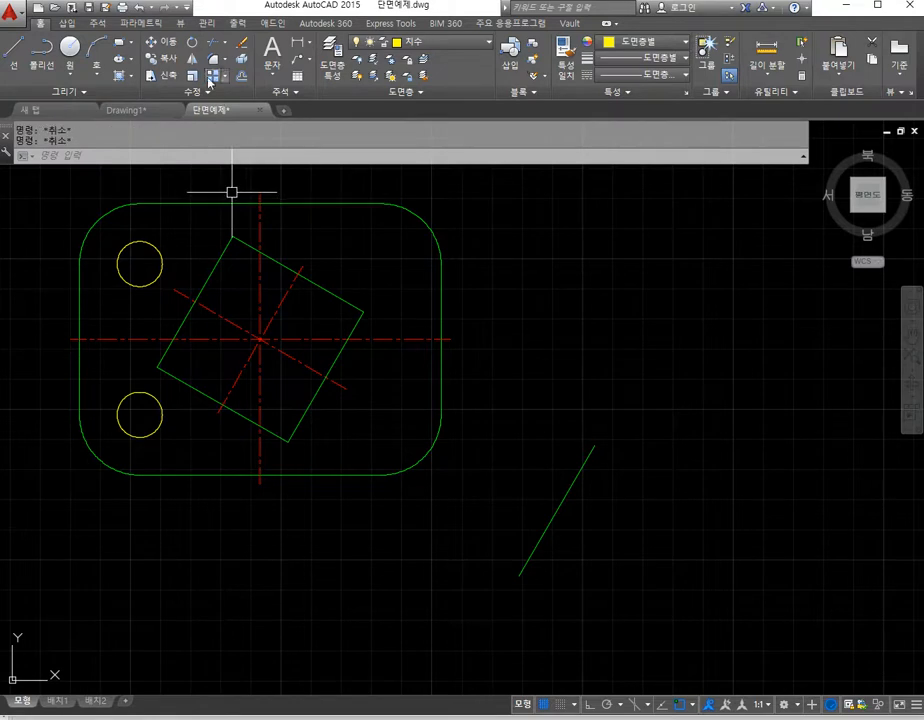
Step: Copy the two left hole circles to the base's right side, from the upper-left hole's centre to the upper-right fillet's centre
{"action": "left_click", "coordinate": [169, 67]}
{"action": "left_click", "coordinate": [153, 247]}
{"action": "left_click", "coordinate": [152, 395]}
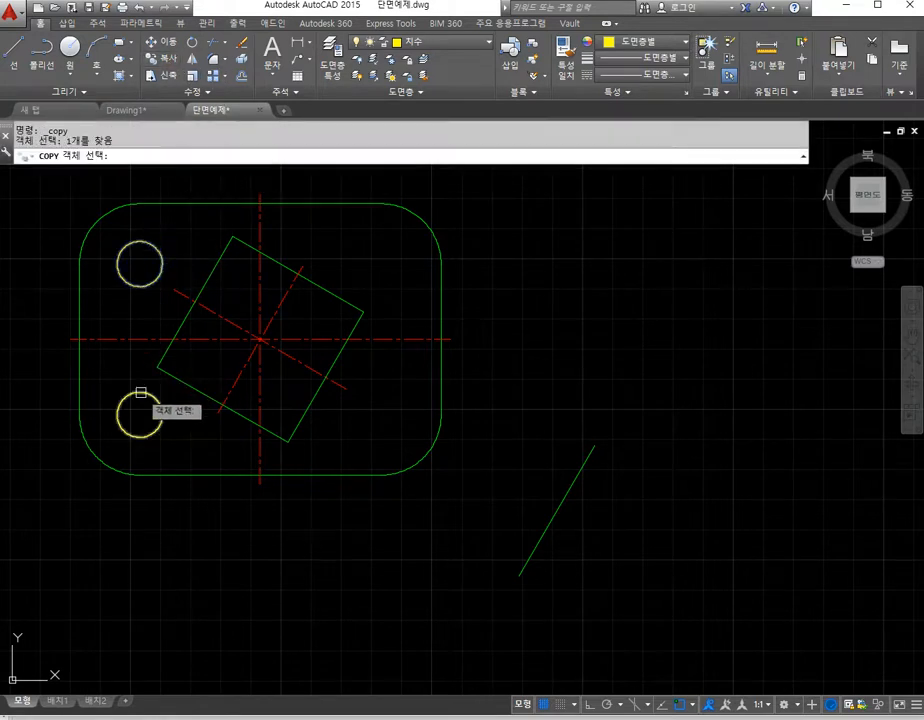
{"action": "key", "text": "Return"}
{"action": "left_click", "coordinate": [139, 263]}
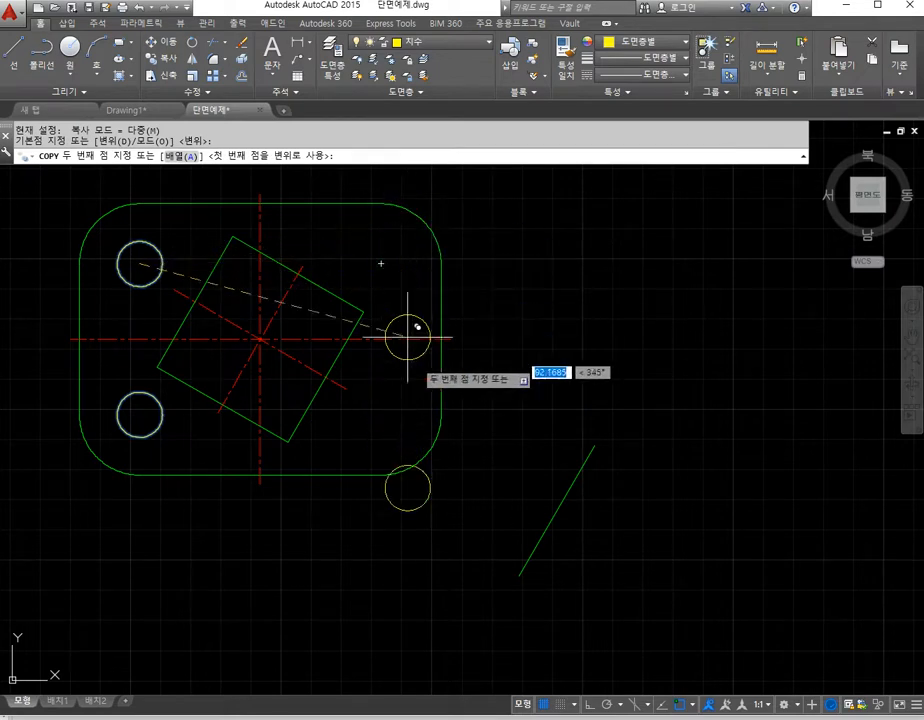
{"action": "left_click", "coordinate": [378, 262]}
{"action": "key", "text": "Escape"}
{"action": "key", "text": "Escape"}
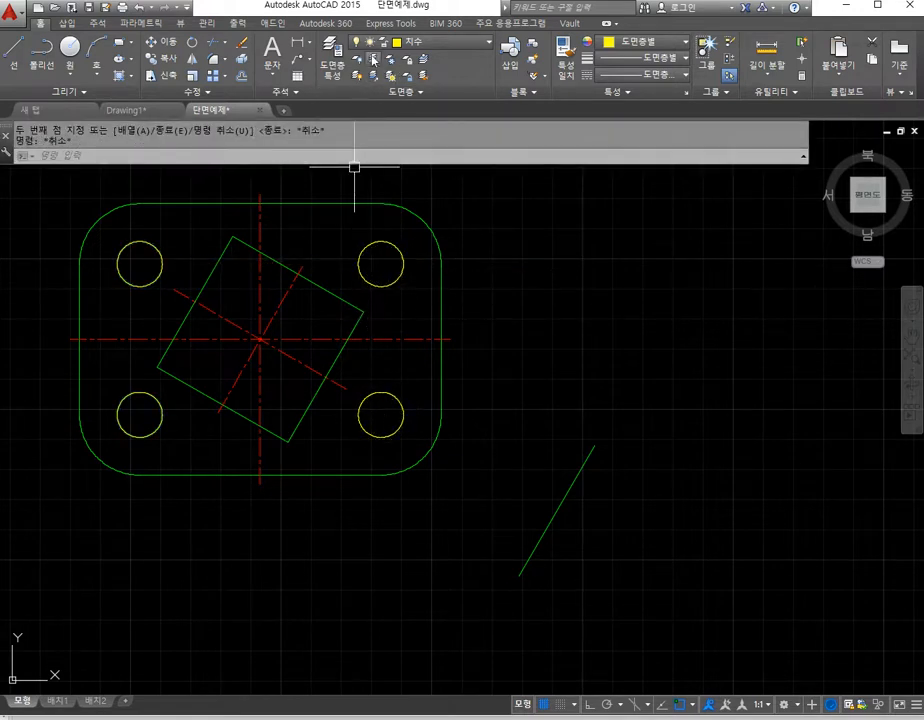
Step: Match the properties of all four hole circles to the base's upper-right outline arc
{"action": "left_click", "coordinate": [565, 64]}
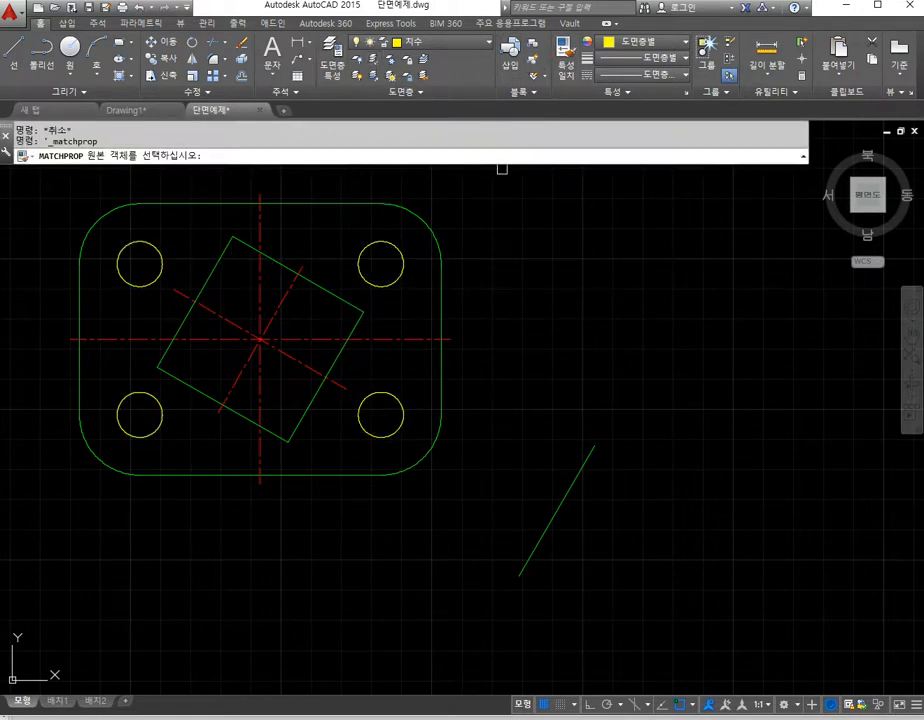
{"action": "left_click", "coordinate": [431, 229]}
{"action": "left_click", "coordinate": [414, 263]}
{"action": "left_click", "coordinate": [402, 271]}
{"action": "left_click", "coordinate": [402, 409]}
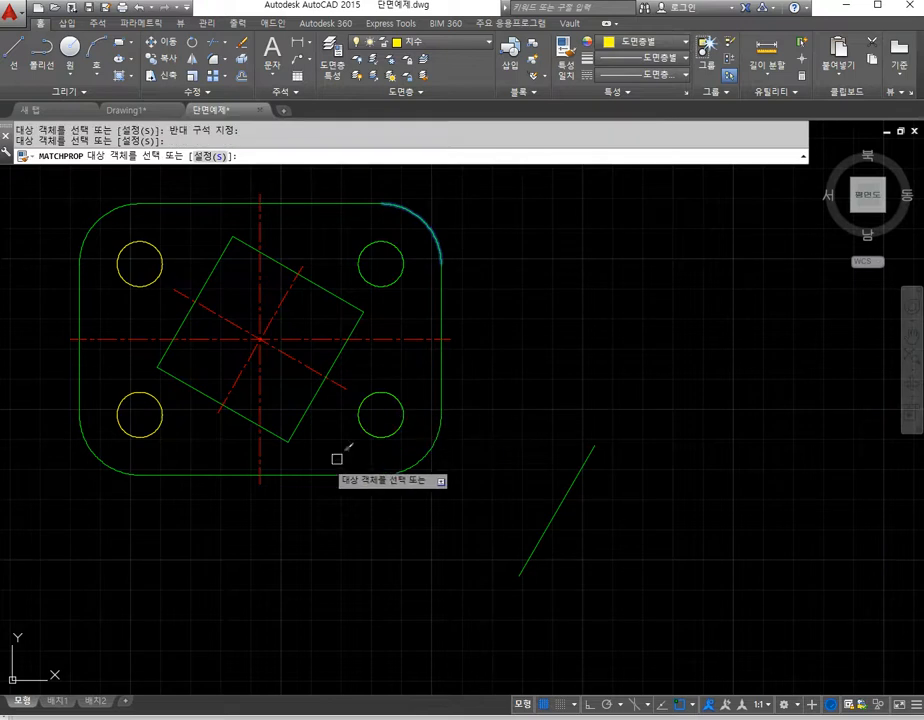
{"action": "left_click", "coordinate": [143, 449]}
{"action": "left_click", "coordinate": [122, 262]}
{"action": "key", "text": "Escape"}
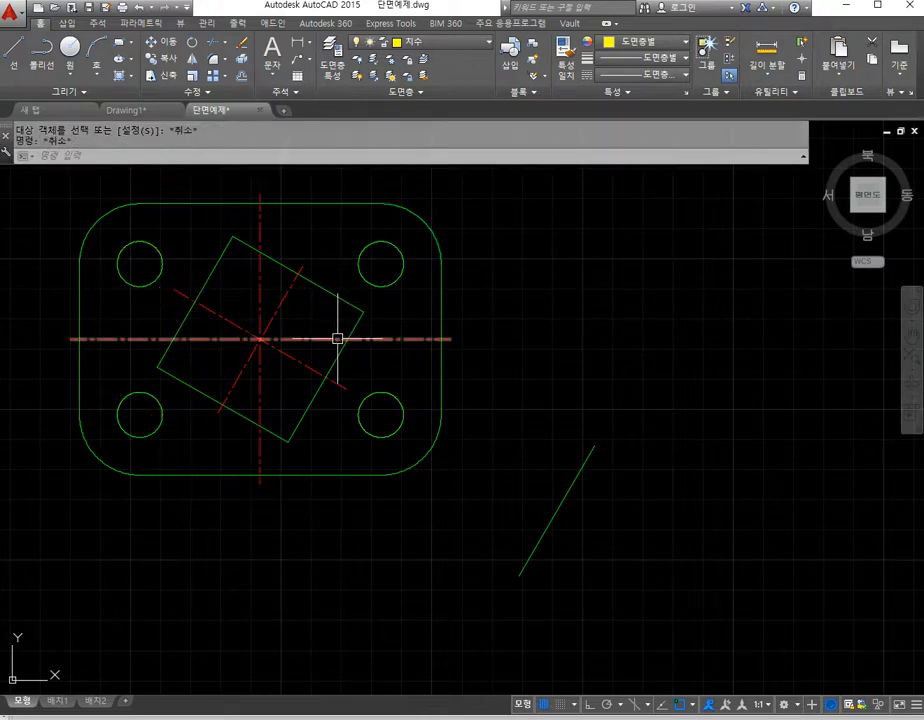
Step: Check the block dimensions in CAD1-학생용.pdf, return to AutoCAD and offset the inclined auxiliary-view line 50 mm away from the base
{"action": "middle_click_drag", "start_coordinate": [408, 366], "coordinate": [407, 354]}
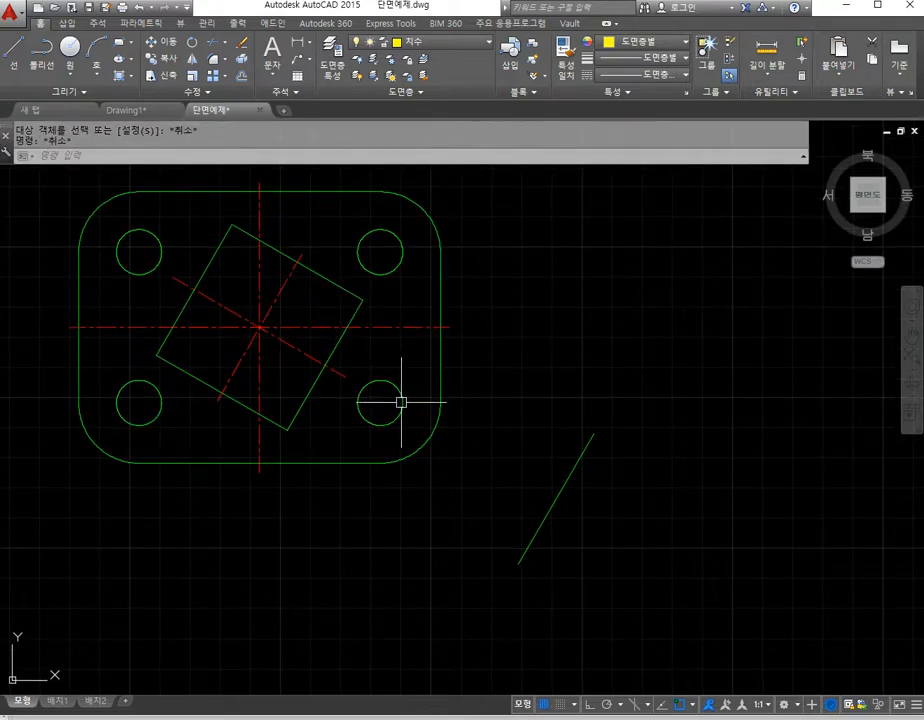
{"action": "mouse_move", "coordinate": [392, 719]}
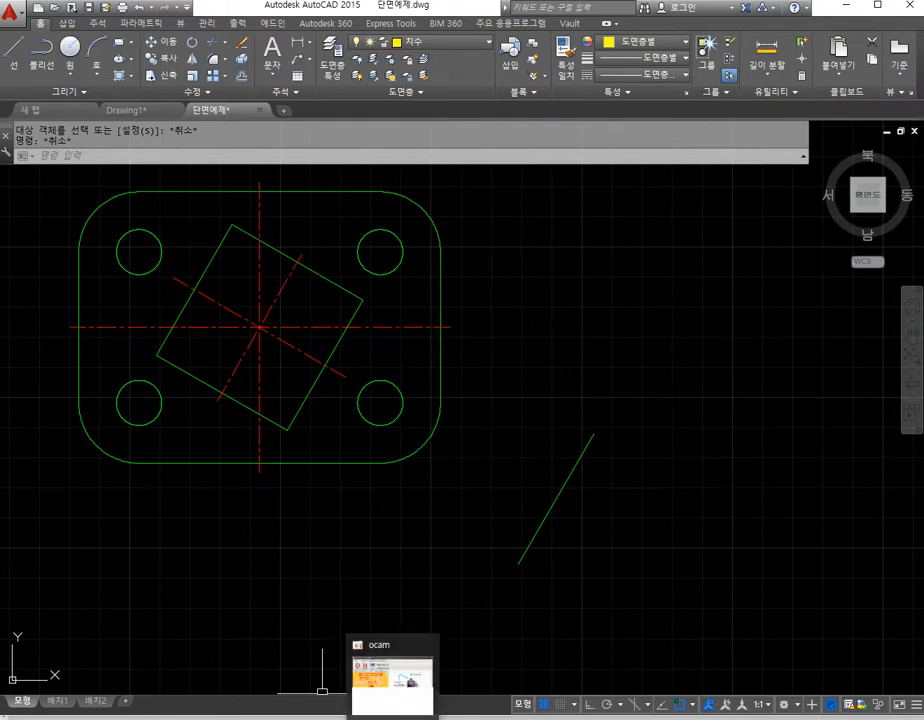
{"action": "left_click", "coordinate": [357, 684]}
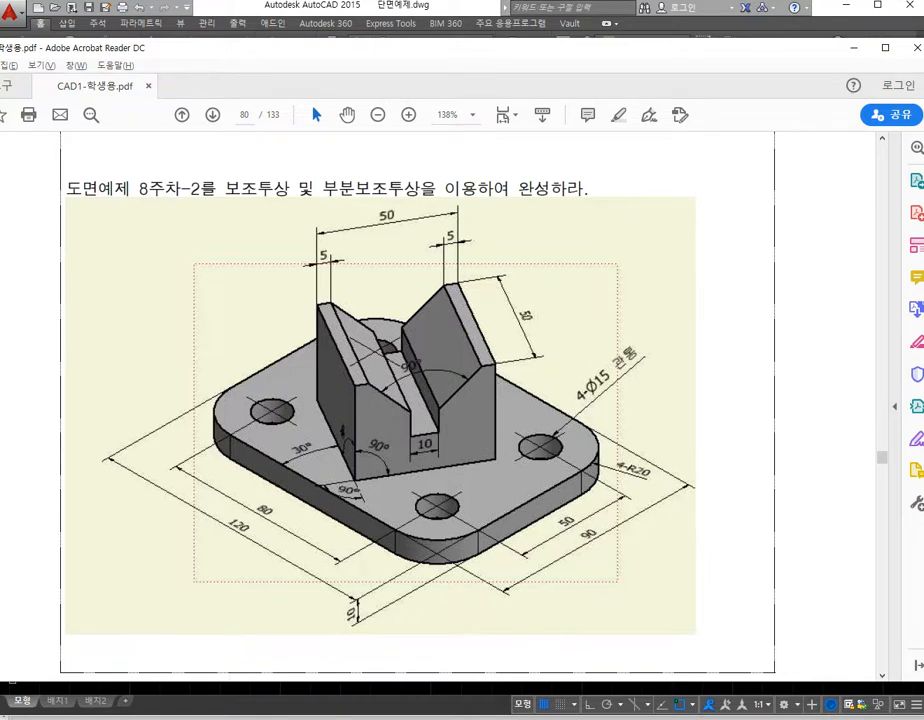
{"action": "mouse_move", "coordinate": [412, 715]}
{"action": "left_click", "coordinate": [412, 672]}
{"action": "key", "text": "Escape"}
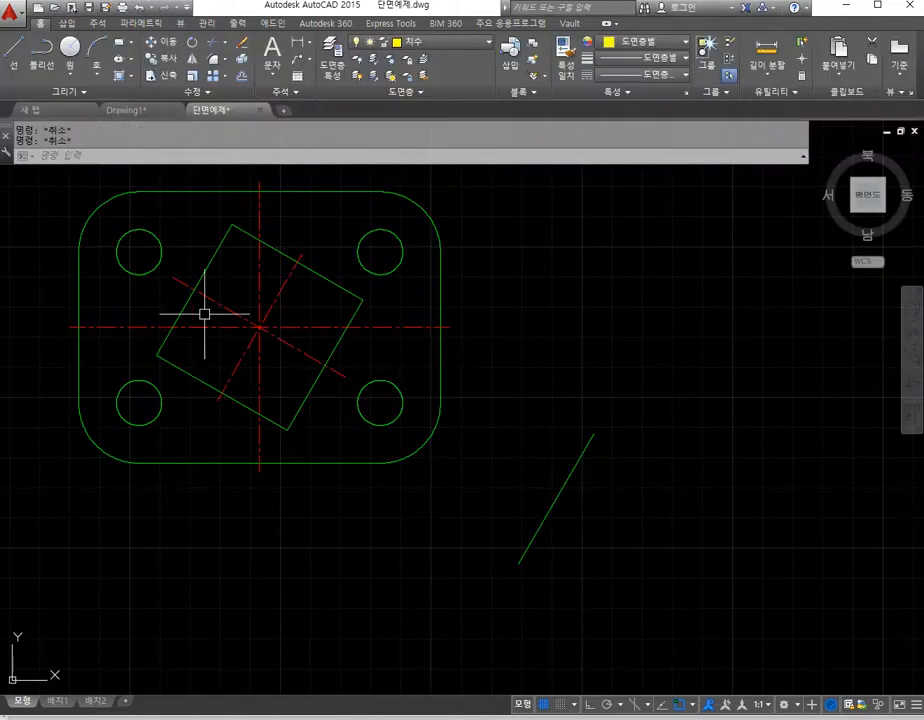
{"action": "left_click", "coordinate": [240, 77]}
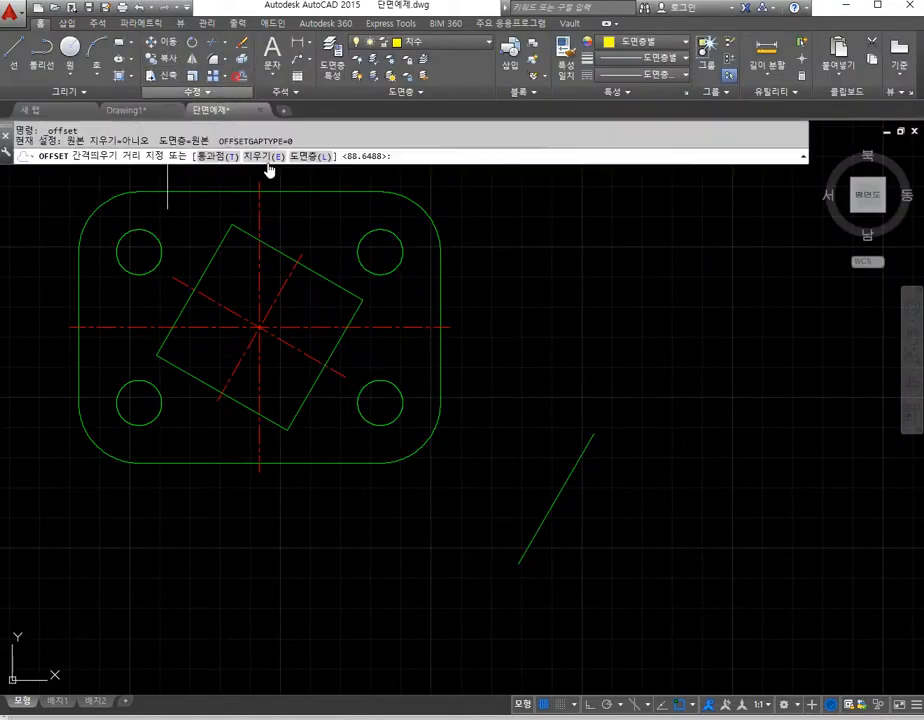
{"action": "key", "text": "Return"}
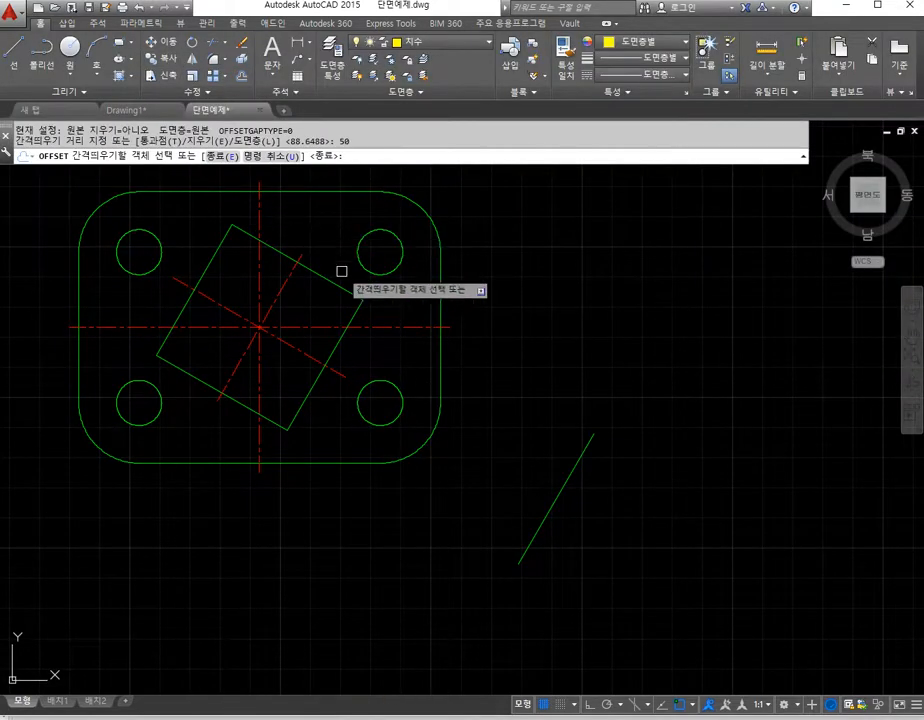
{"action": "left_click", "coordinate": [545, 490]}
{"action": "left_click", "coordinate": [654, 538]}
{"action": "middle_click_drag", "start_coordinate": [654, 538], "coordinate": [629, 505]}
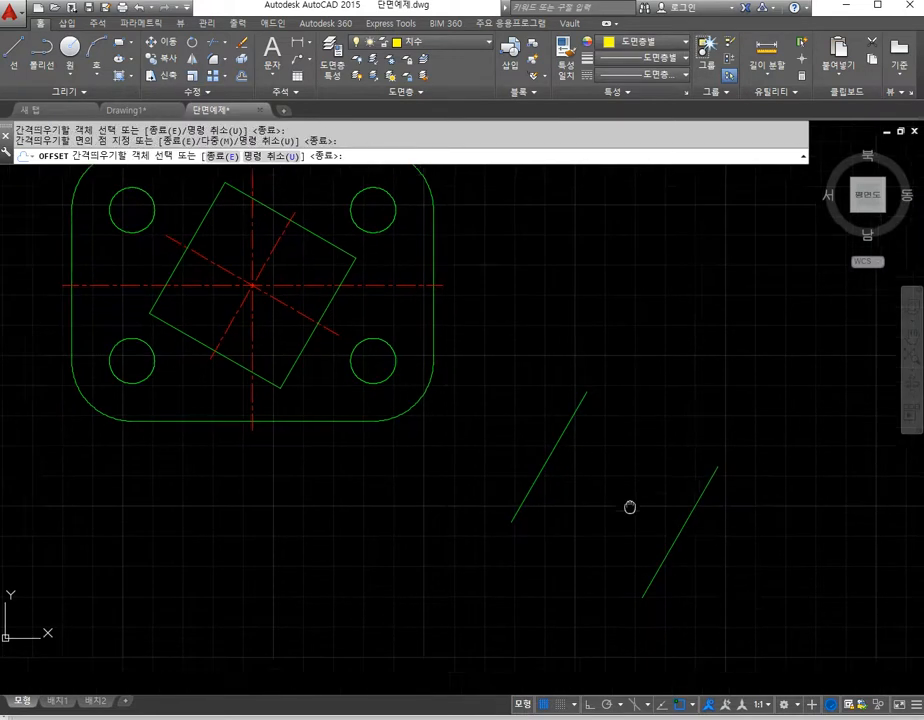
{"action": "key", "text": "Escape"}
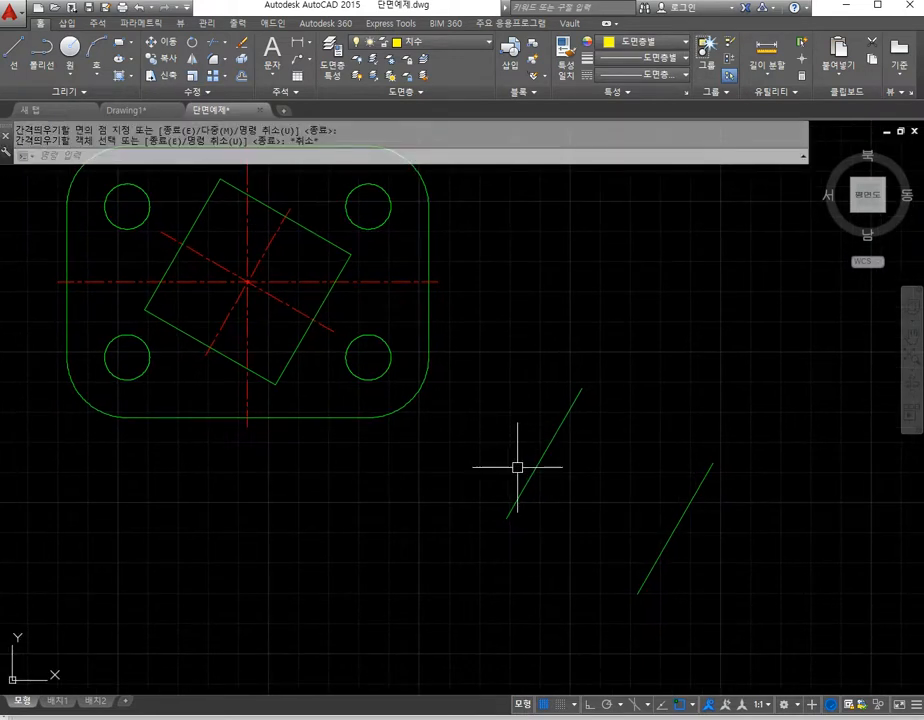
Step: Stretch the lower-right end of the inclined centreline along its own direction until it passes both auxiliary-view lines
{"action": "left_click", "coordinate": [333, 331]}
{"action": "left_click", "coordinate": [334, 332]}
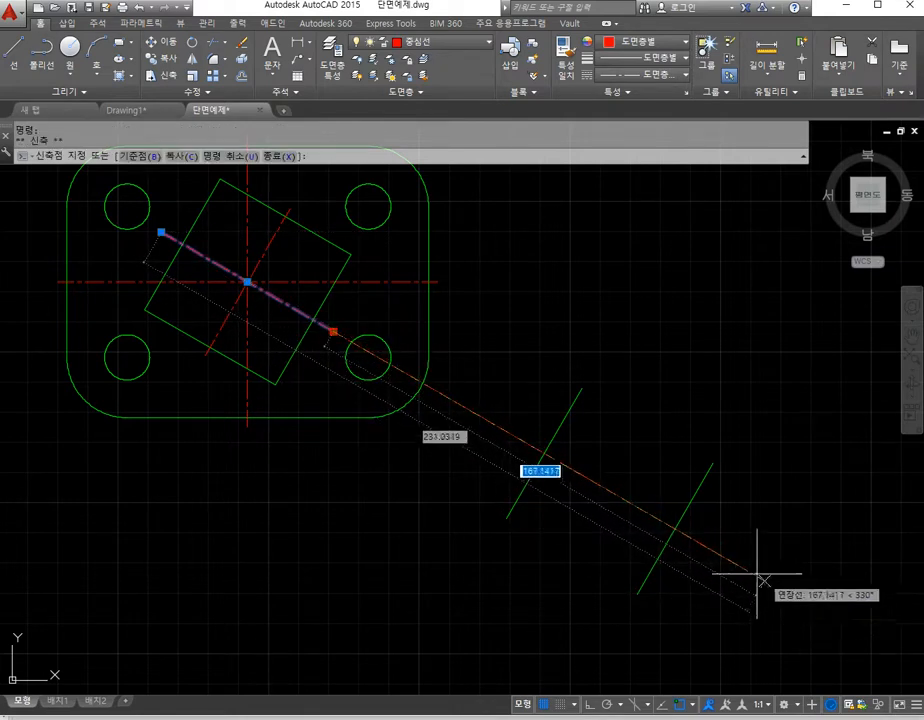
{"action": "left_click", "coordinate": [705, 544]}
{"action": "key", "text": "Escape"}
{"action": "key", "text": "Escape"}
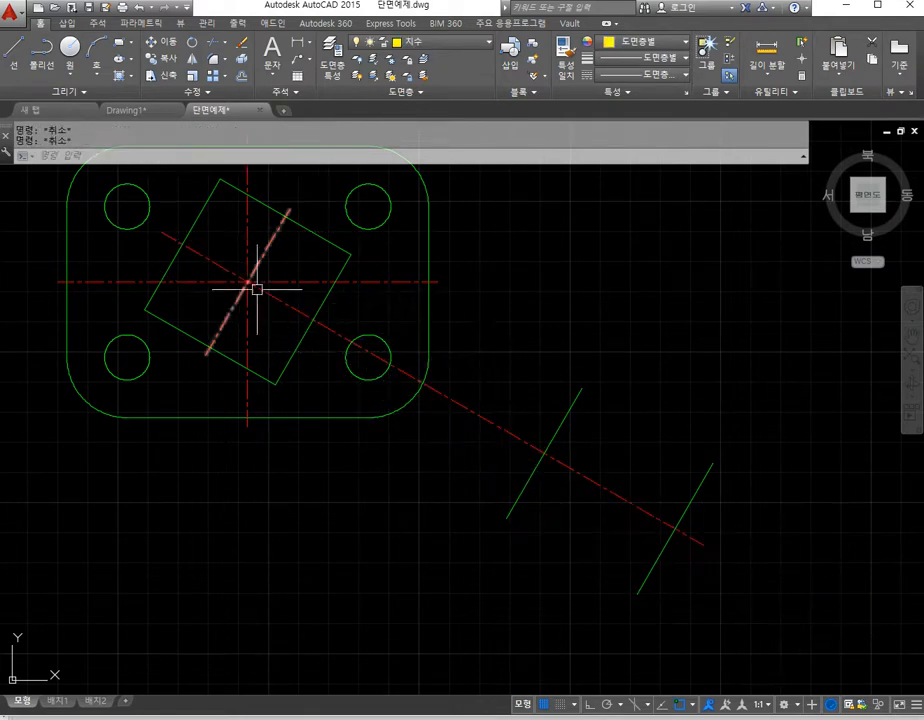
{"action": "type", "text": "l"}
{"action": "key", "text": "Return"}
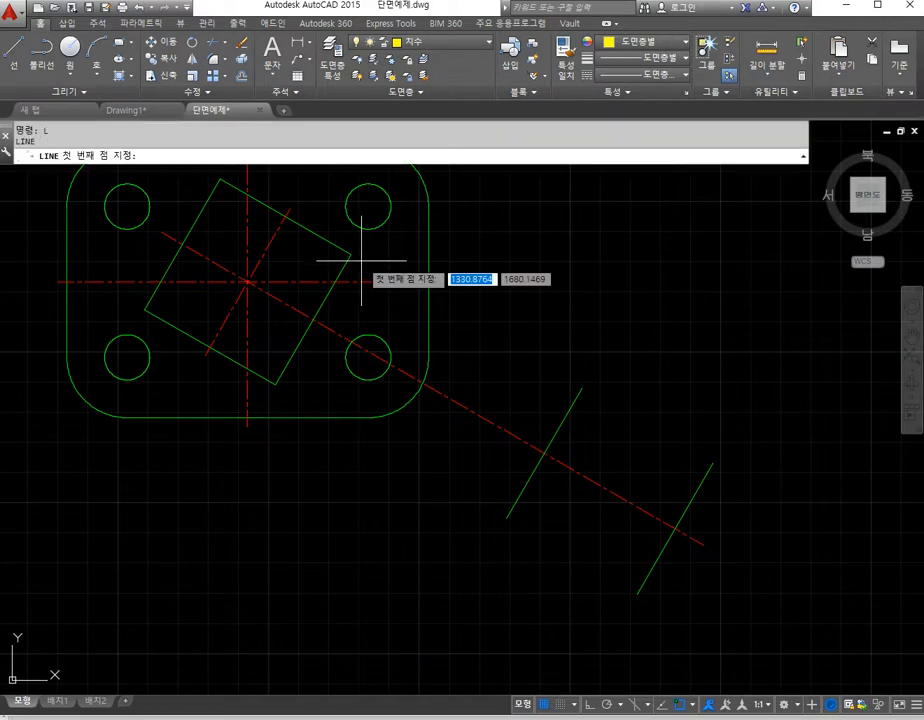
{"action": "left_click", "coordinate": [350, 255]}
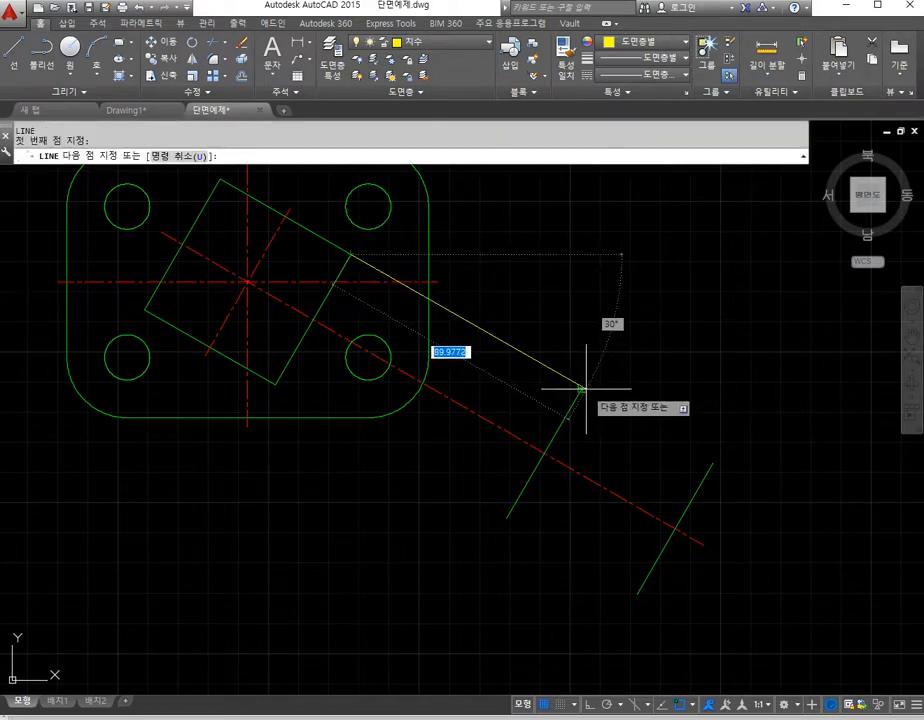
{"action": "key", "text": "Escape"}
{"action": "key", "text": "Escape"}
Step: Draw a line joining the upper ends of the two parallel auxiliary-view lines
{"action": "key", "text": "Return"}
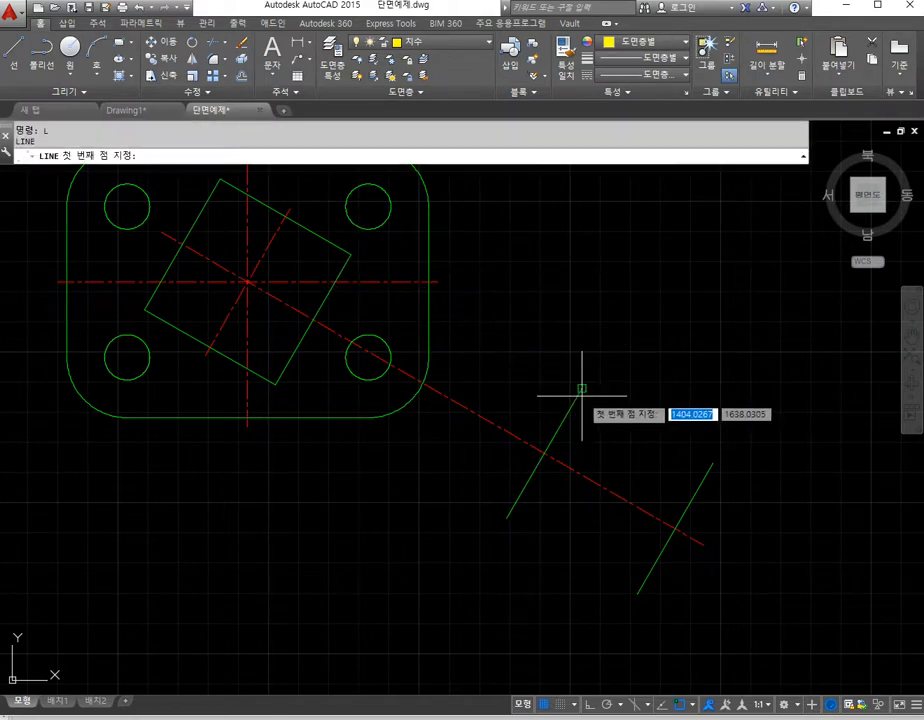
{"action": "left_click", "coordinate": [582, 389]}
{"action": "left_click", "coordinate": [713, 463]}
{"action": "key", "text": "Return"}
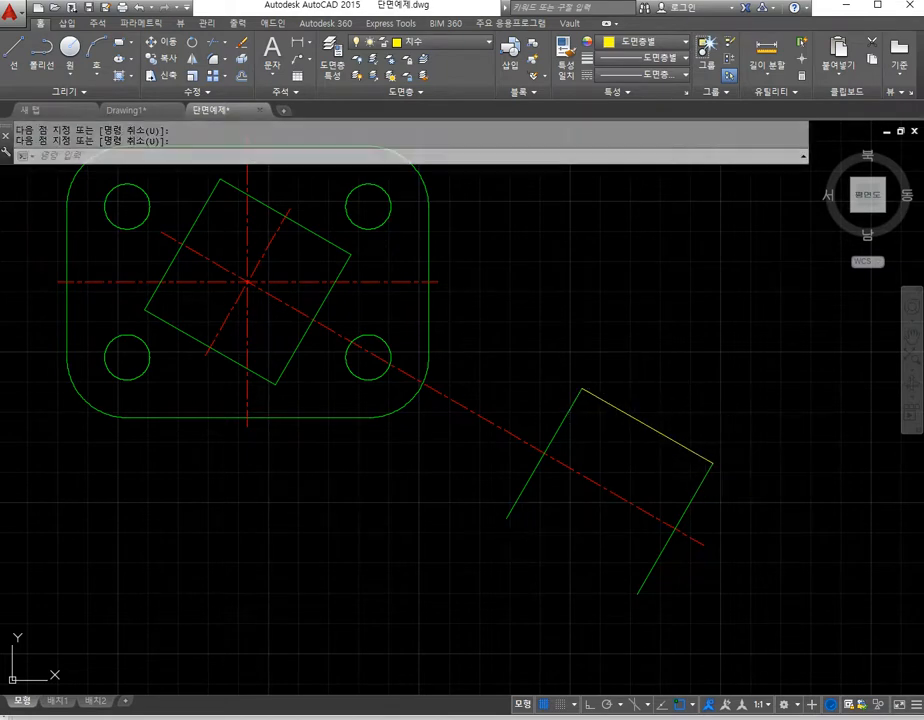
Step: Draw the missing lower edge of the tilted auxiliary-view rectangle between the free ends of its two short sides
{"action": "key", "text": "Return"}
{"action": "left_click", "coordinate": [507, 518]}
{"action": "left_click", "coordinate": [637, 592]}
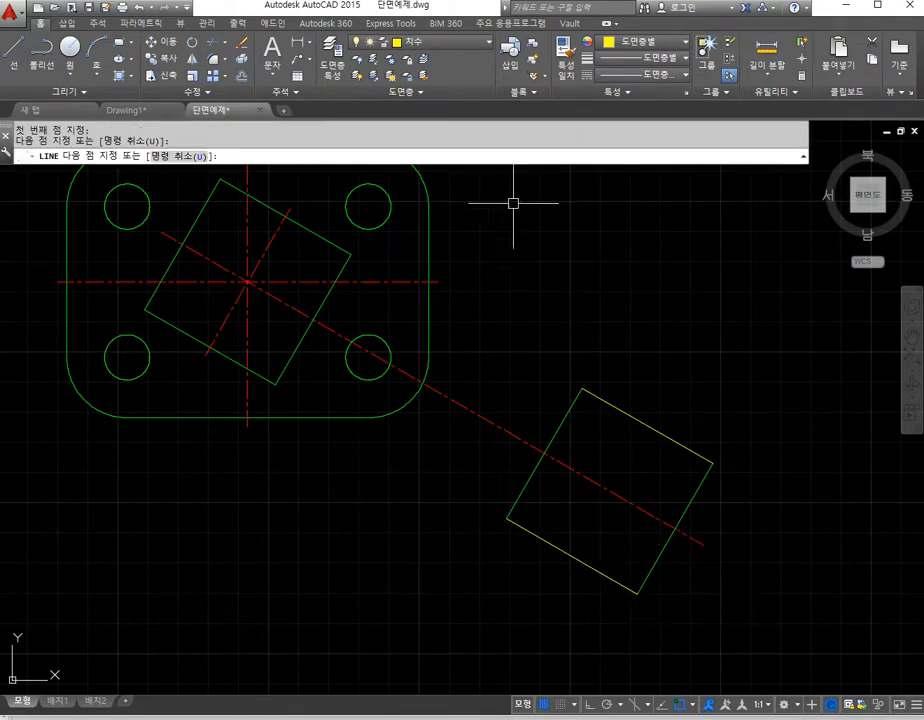
{"action": "key", "text": "Return"}
Step: Make 외형선 the current layer
{"action": "left_click", "coordinate": [430, 42]}
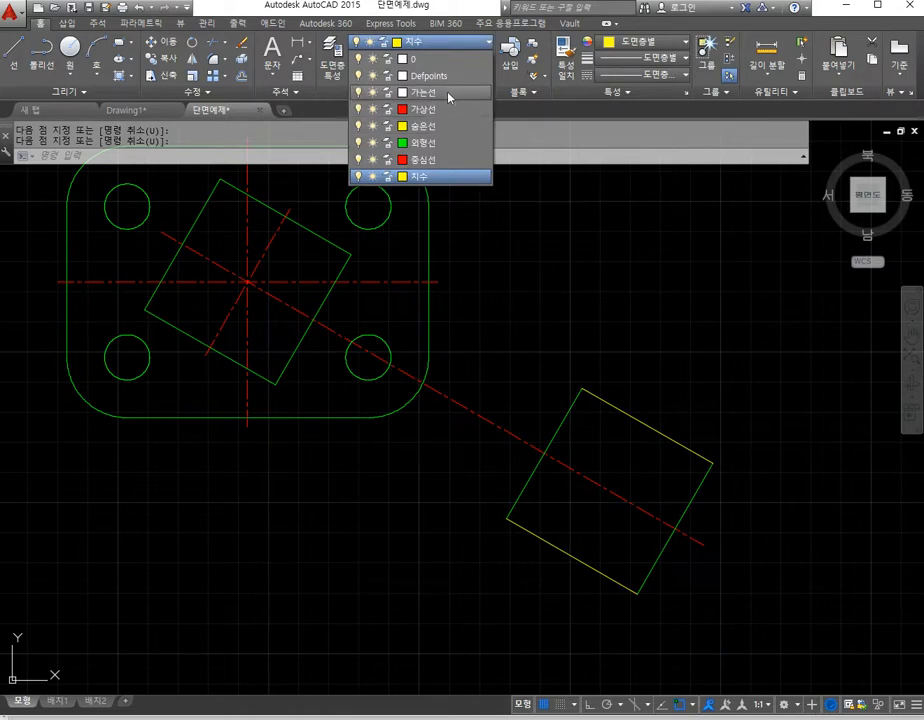
{"action": "left_click", "coordinate": [445, 143]}
{"action": "key", "text": "Escape"}
{"action": "key", "text": "Escape"}
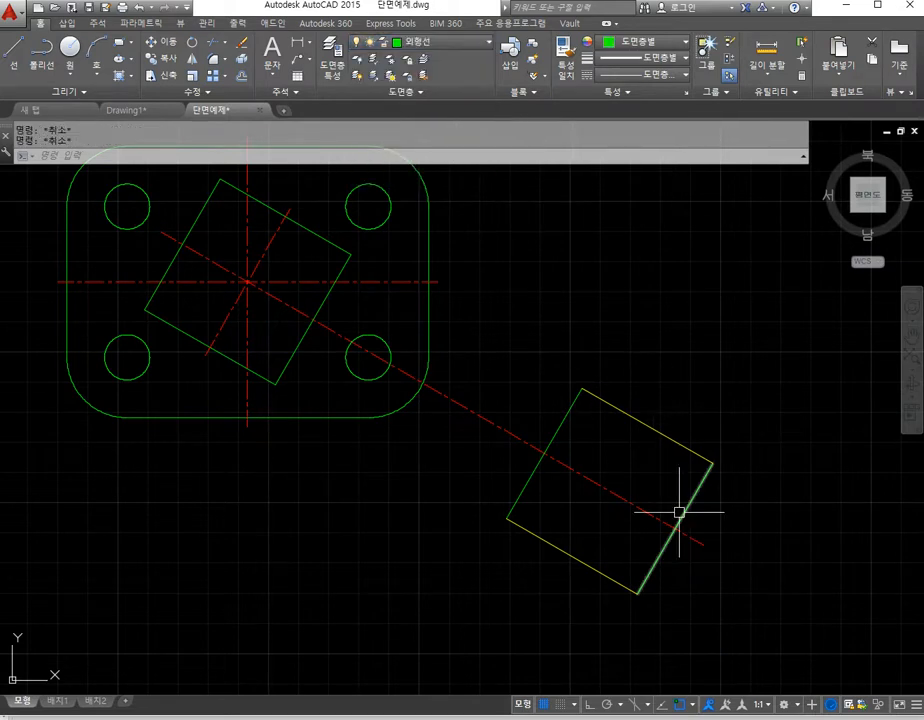
Step: Match the properties of the auxiliary view's green far side onto its two yellow edges
{"action": "type", "text": "ma"}
{"action": "key", "text": "Return"}
{"action": "left_click", "coordinate": [686, 510]}
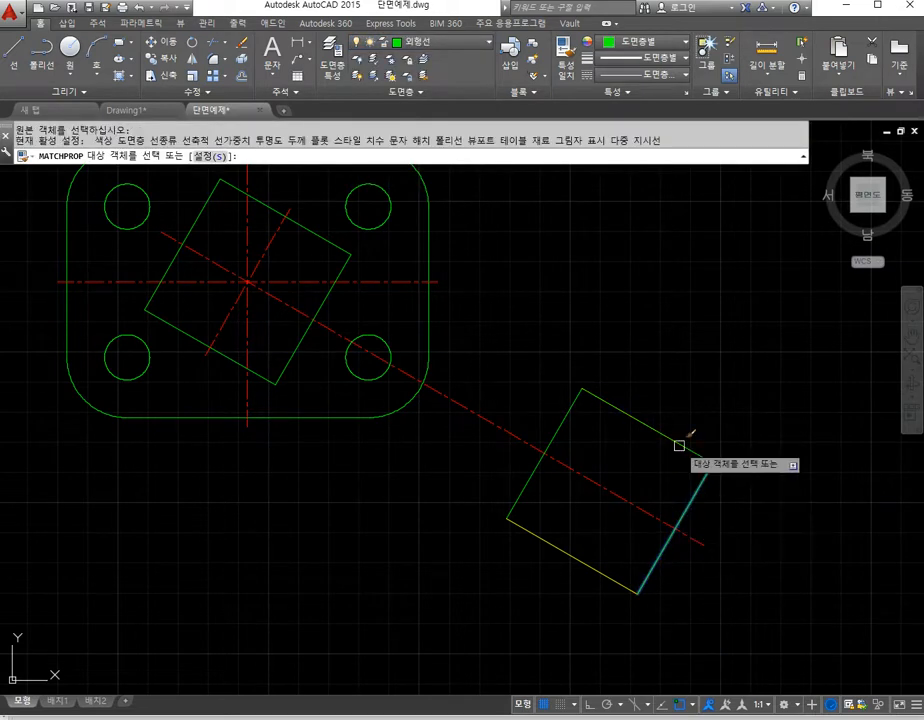
{"action": "key", "text": "Escape"}
{"action": "key", "text": "Escape"}
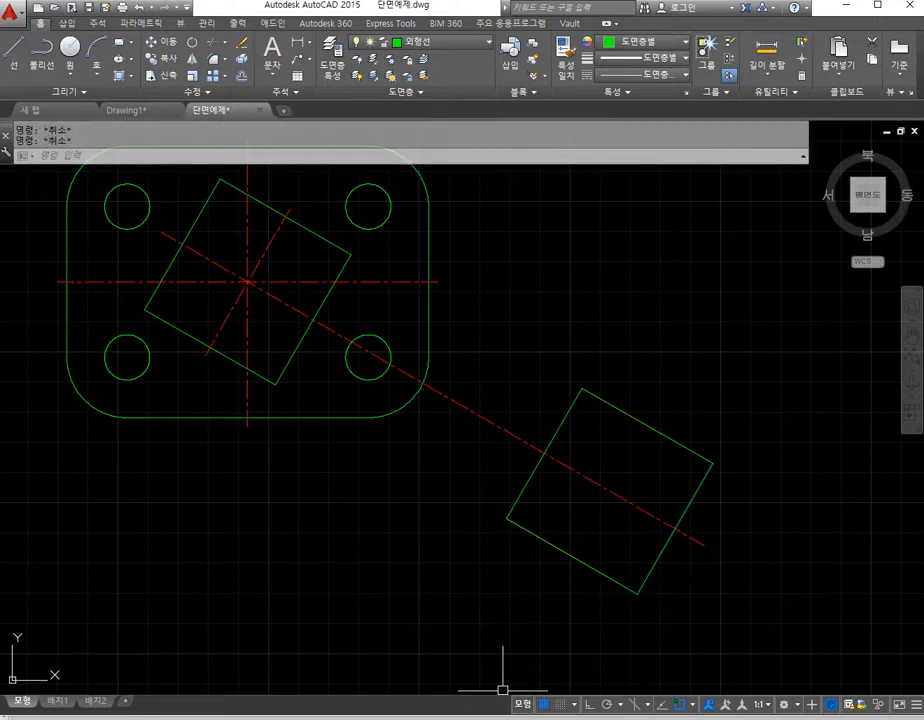
Step: Check the dimensions in CAD1-학생용.pdf, return to 단면예제.dwg and offset the auxiliary rectangle's upper and lower edges 5 inward
{"action": "mouse_move", "coordinate": [322, 717]}
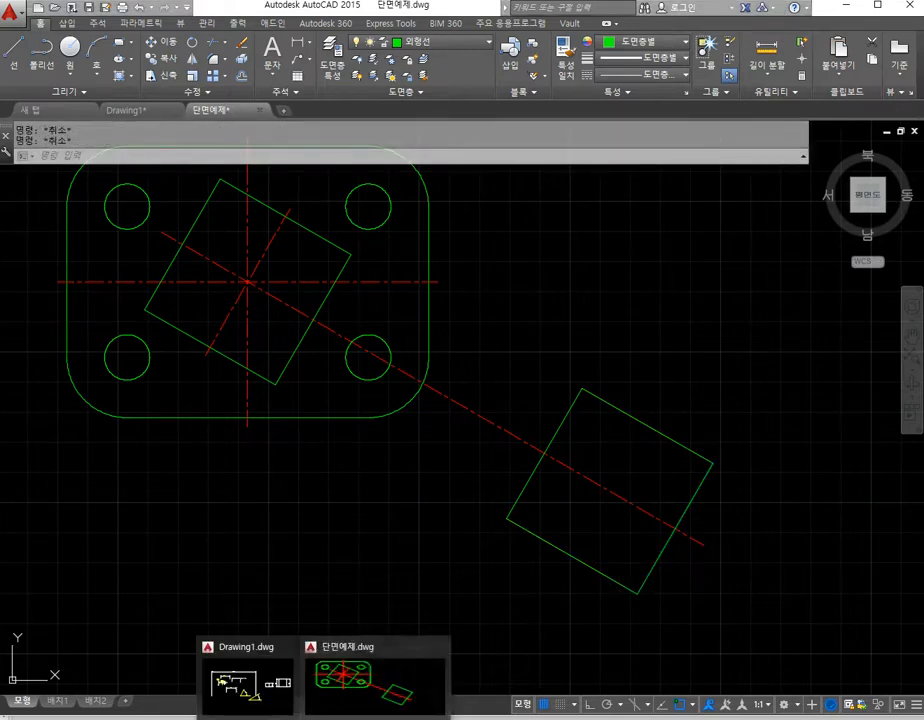
{"action": "left_click", "coordinate": [358, 718]}
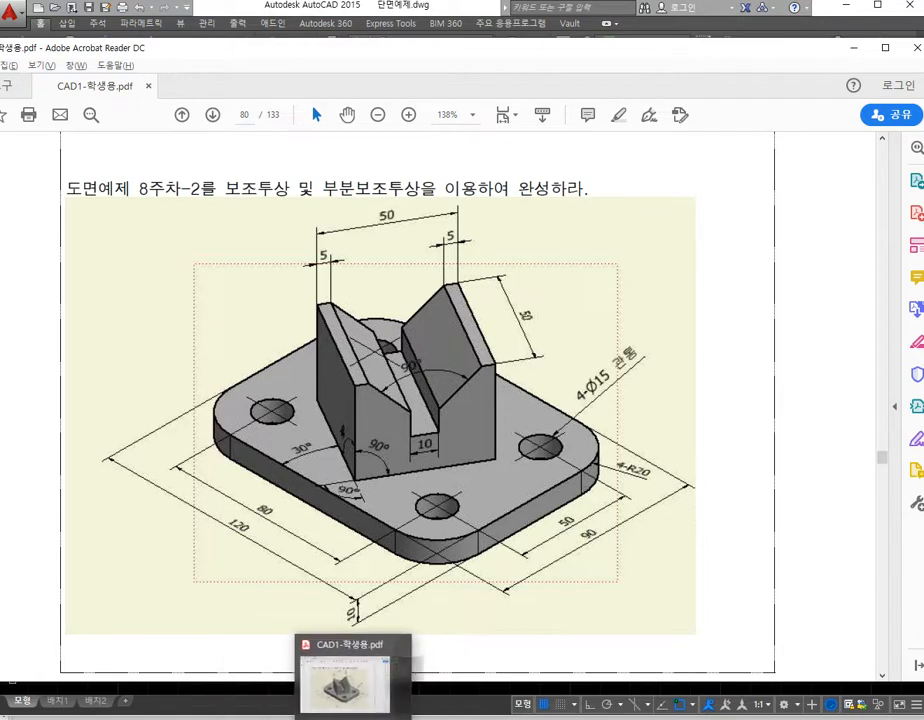
{"action": "left_click", "coordinate": [324, 718]}
{"action": "left_click", "coordinate": [447, 706]}
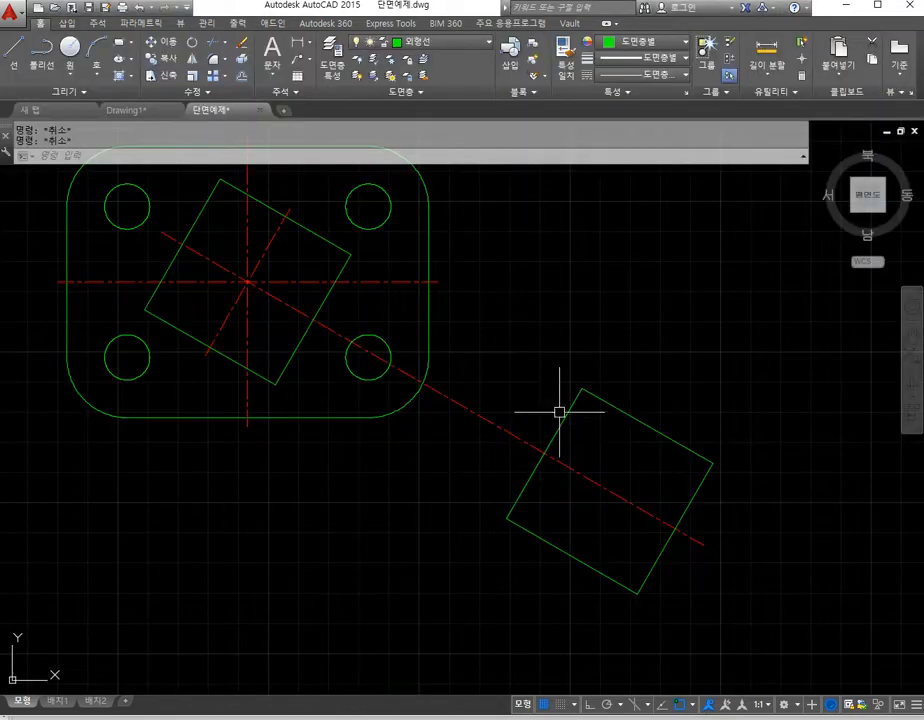
{"action": "left_click", "coordinate": [243, 77]}
{"action": "type", "text": "5"}
{"action": "key", "text": "Return"}
{"action": "left_click", "coordinate": [596, 404]}
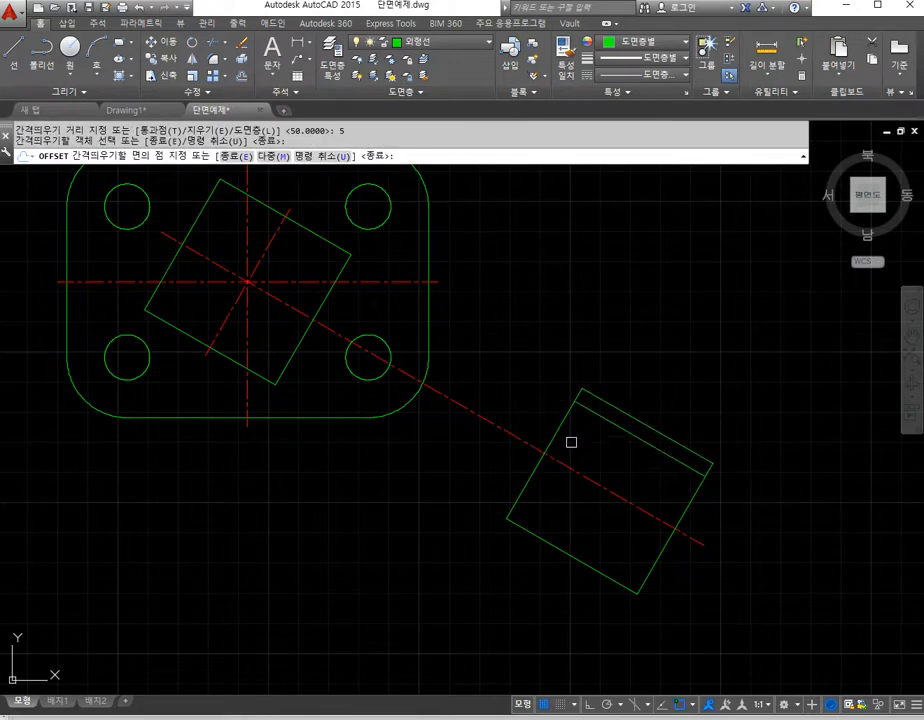
{"action": "left_click", "coordinate": [571, 439]}
{"action": "left_click", "coordinate": [522, 522]}
{"action": "key", "text": "Return"}
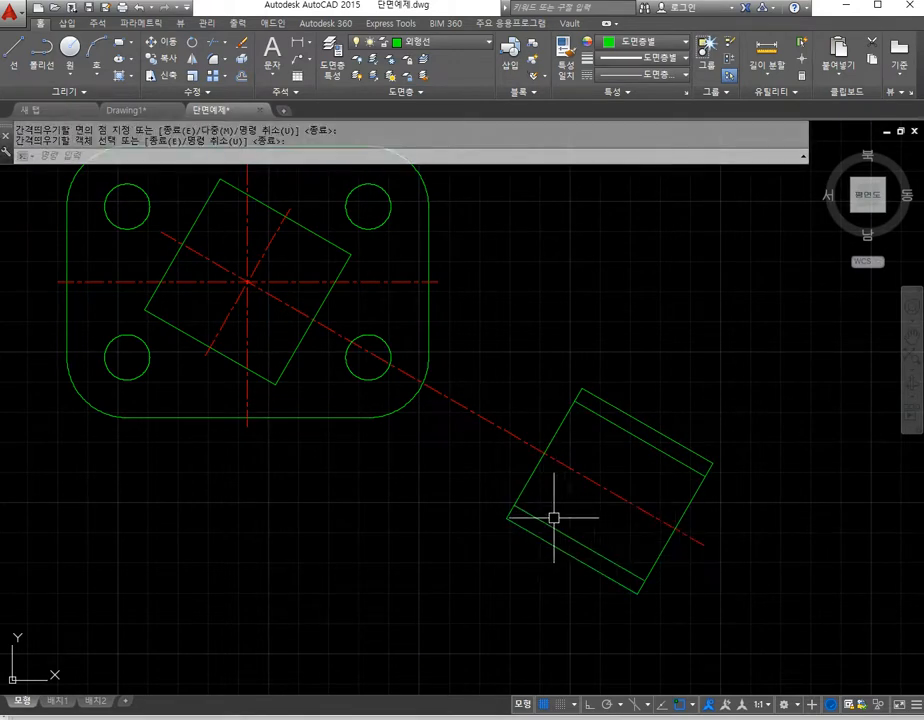
Step: Rotate the lower offset line by 45° about its end on the rectangle's near side
{"action": "scroll", "coordinate": [554, 518], "scroll_direction": "up", "scroll_amount": 2}
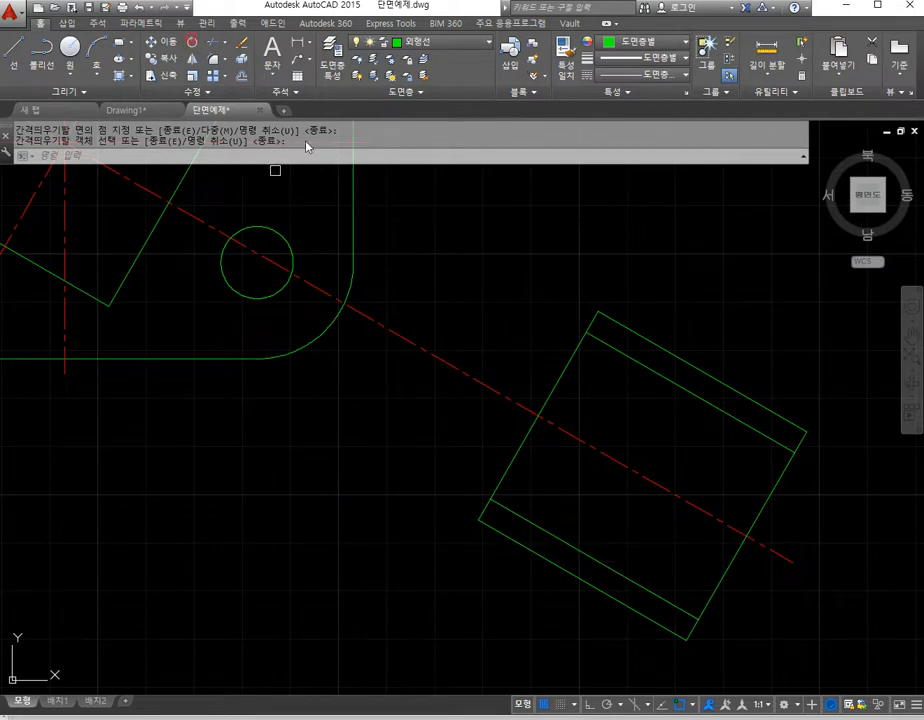
{"action": "left_click", "coordinate": [192, 42]}
{"action": "left_click", "coordinate": [498, 499]}
{"action": "key", "text": "Return"}
{"action": "left_click", "coordinate": [490, 497]}
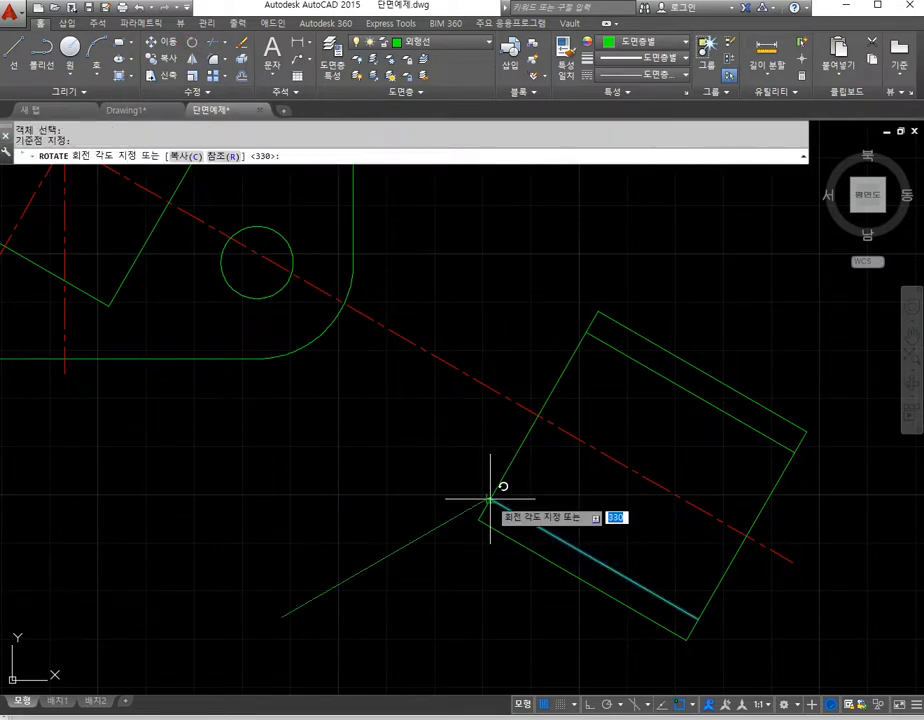
{"action": "type", "text": "45"}
{"action": "key", "text": "Return"}
Step: Rotate the upper offset line by -45° about its end on the rectangle's near side
{"action": "key", "text": "Return"}
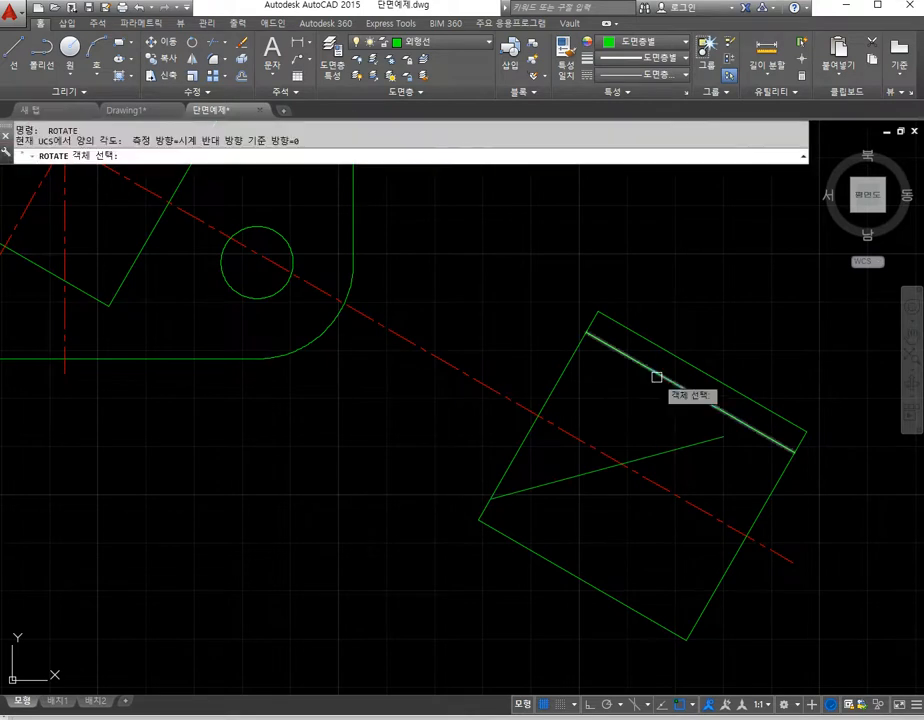
{"action": "left_click", "coordinate": [654, 375]}
{"action": "key", "text": "Return"}
{"action": "left_click", "coordinate": [587, 333]}
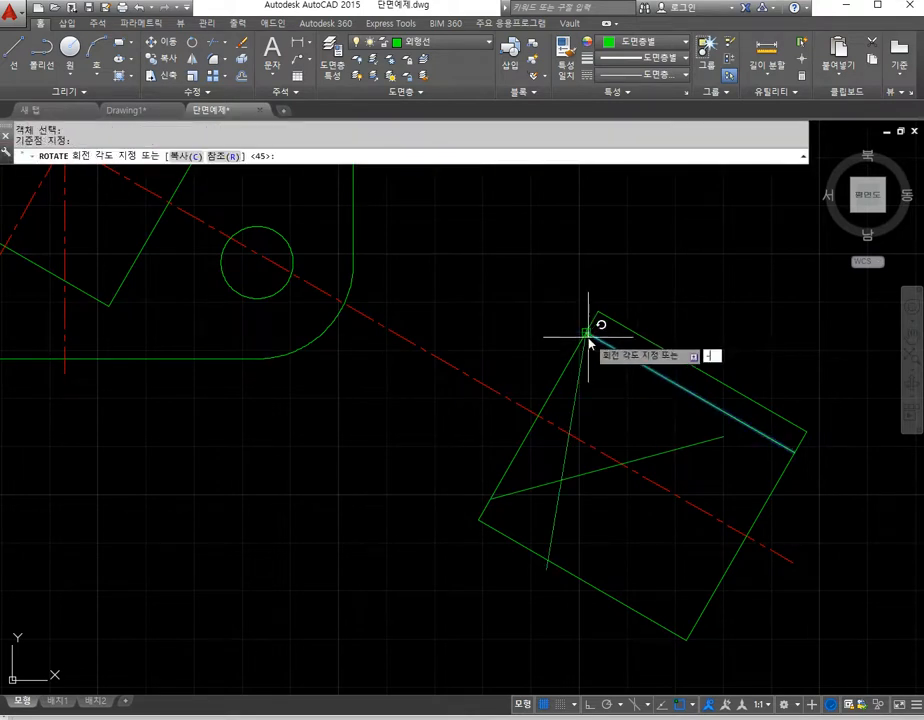
{"action": "type", "text": "-45"}
{"action": "key", "text": "Return"}
{"action": "key", "text": "Escape"}
{"action": "key", "text": "Escape"}
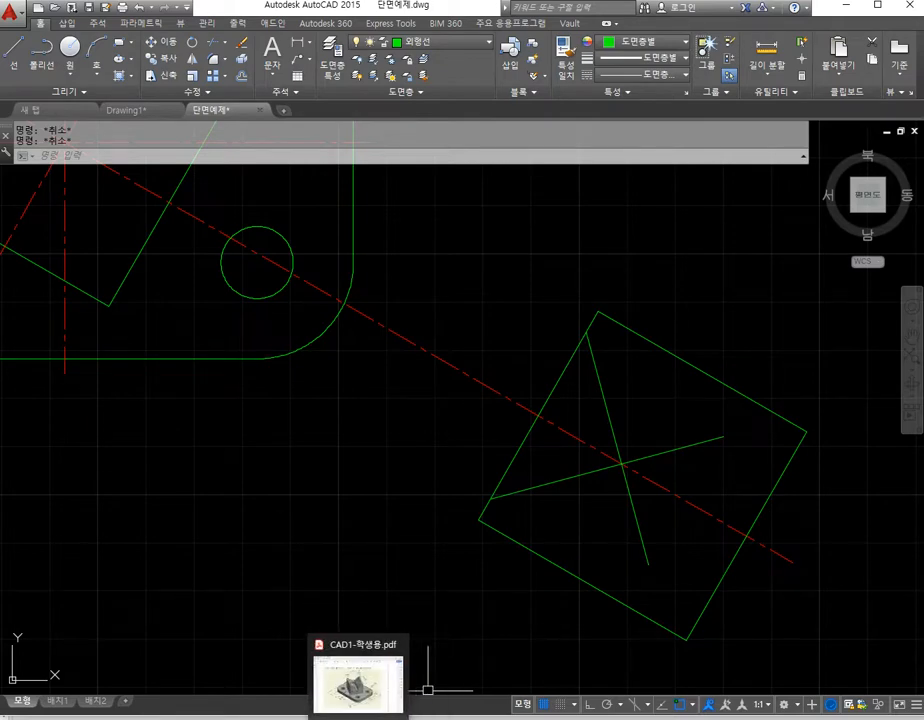
Step: Check the groove width in CAD1-학생용.pdf, return to the drawing and offset the inclined centre line 5 to both sides
{"action": "left_click", "coordinate": [366, 680]}
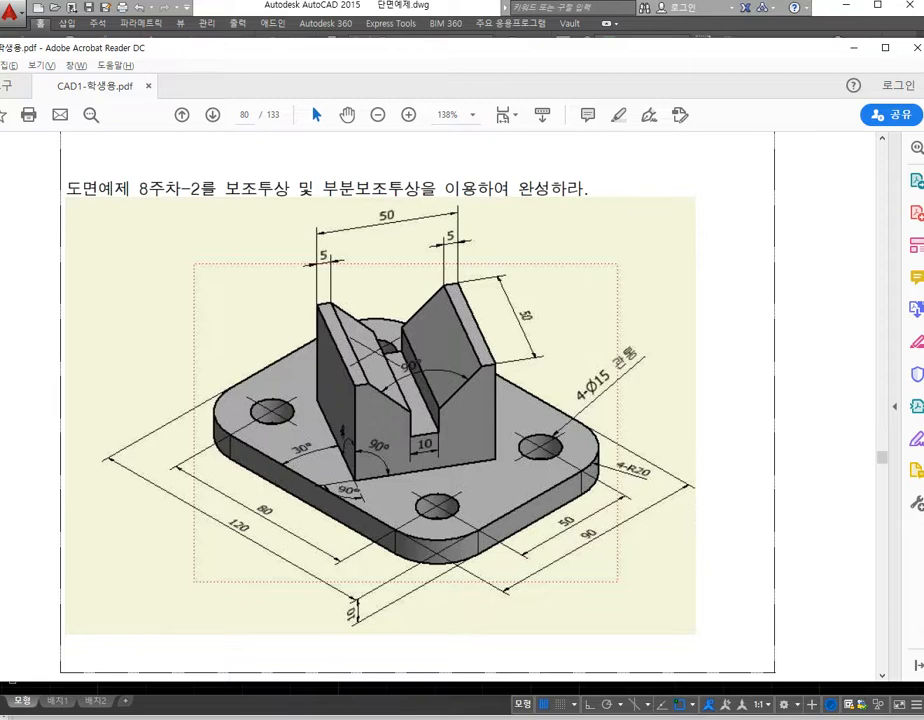
{"action": "left_click", "coordinate": [323, 719]}
{"action": "left_click", "coordinate": [375, 690]}
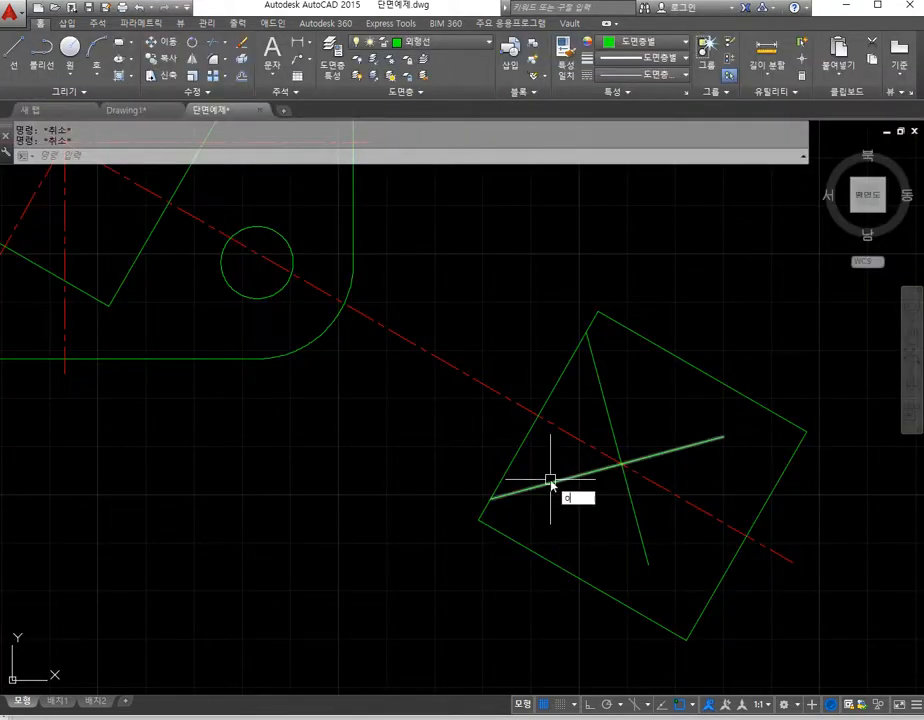
{"action": "key", "text": "Return"}
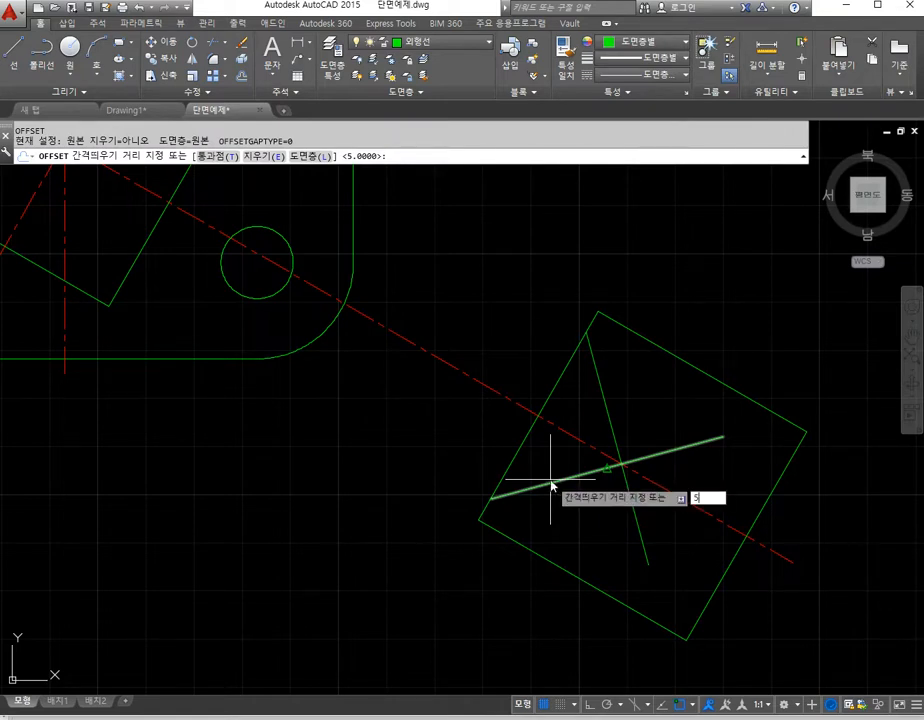
{"action": "key", "text": "Return"}
{"action": "left_click", "coordinate": [655, 483]}
{"action": "left_click", "coordinate": [685, 468]}
{"action": "left_click", "coordinate": [677, 500]}
{"action": "left_click", "coordinate": [676, 507]}
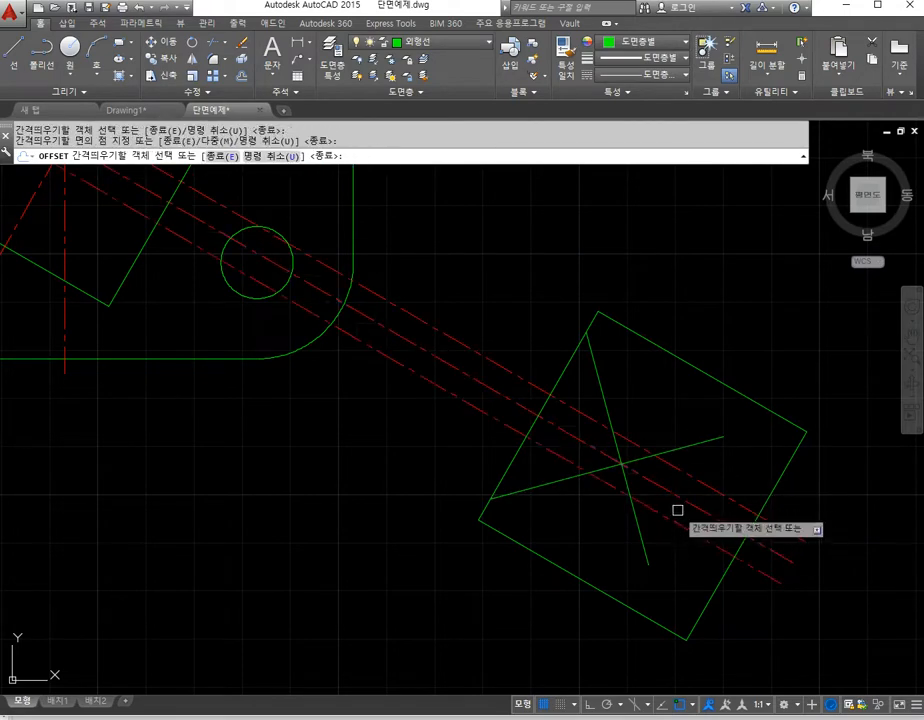
{"action": "key", "text": "Return"}
Step: Draw a line joining the points where the offset centre lines first meet the two slanted V lines
{"action": "scroll", "coordinate": [631, 473], "scroll_direction": "up", "scroll_amount": 2}
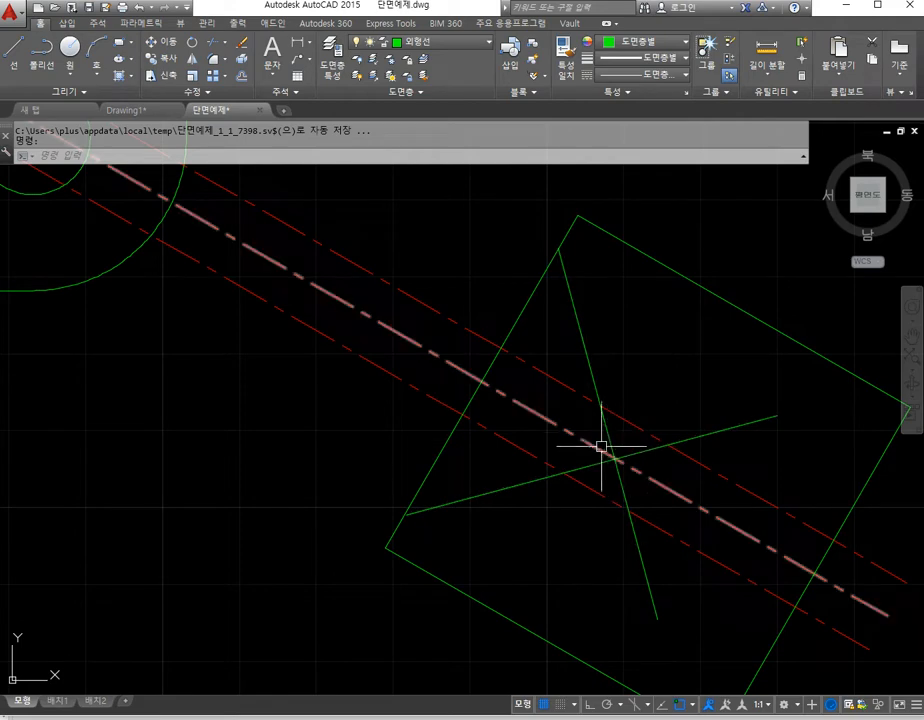
{"action": "type", "text": "l"}
{"action": "key", "text": "Return"}
{"action": "left_click", "coordinate": [601, 408]}
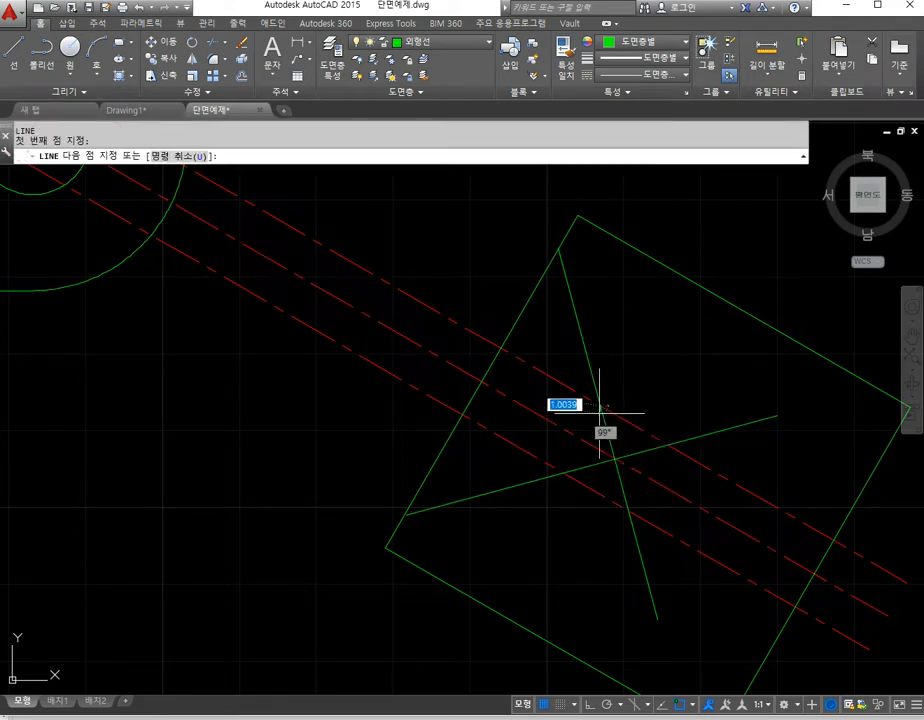
{"action": "left_click", "coordinate": [564, 470]}
{"action": "key", "text": "Return"}
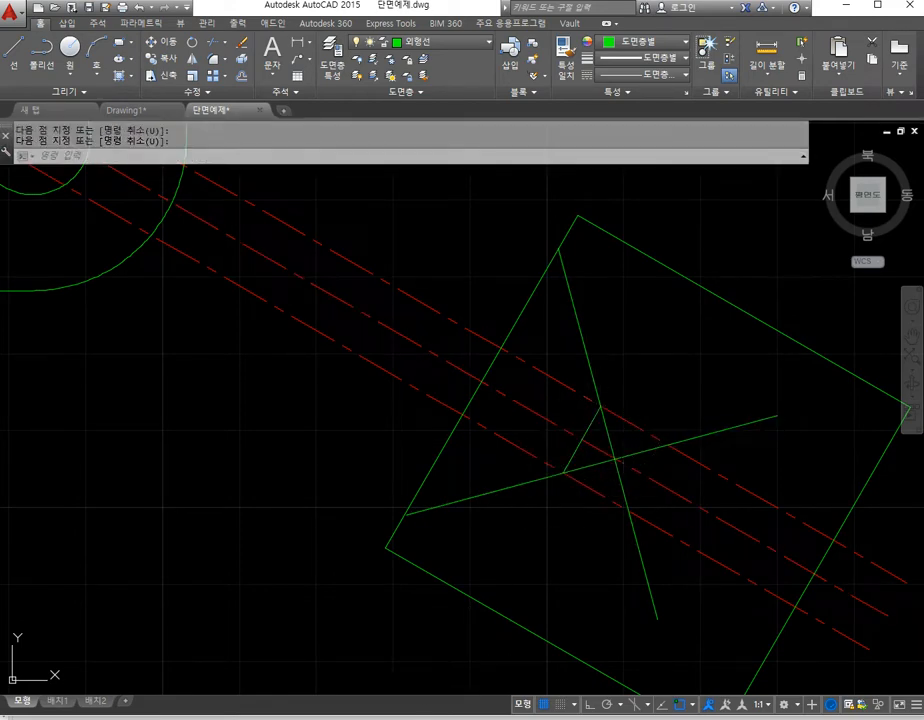
Step: Check the groove in CAD1-학생용.pdf, return to the drawing and offset the short groove line 10 towards the rectangle's far side
{"action": "key", "text": "alt+Tab"}
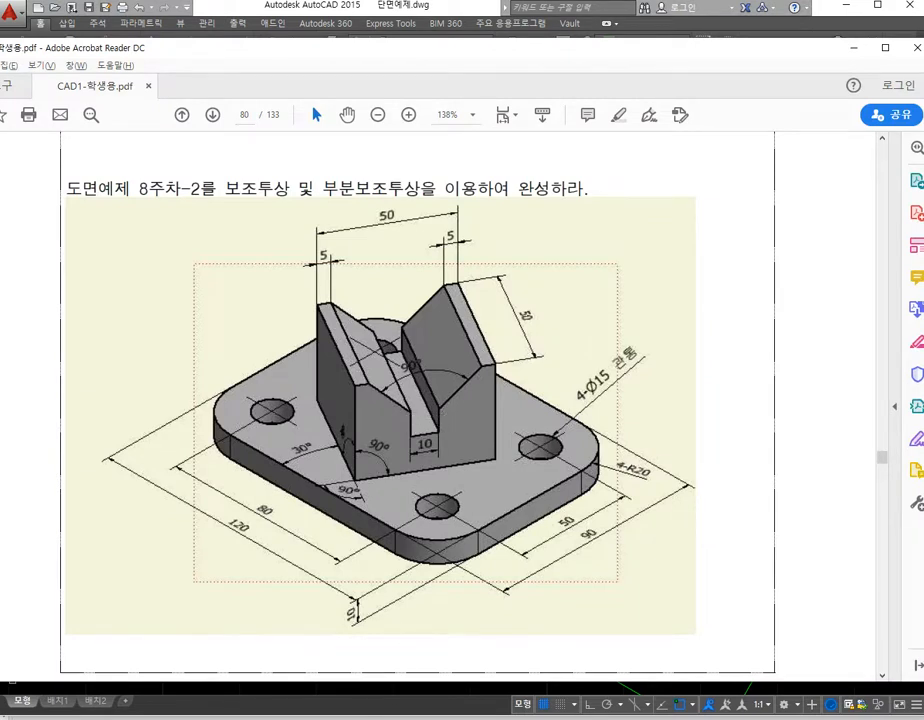
{"action": "left_click", "coordinate": [322, 719]}
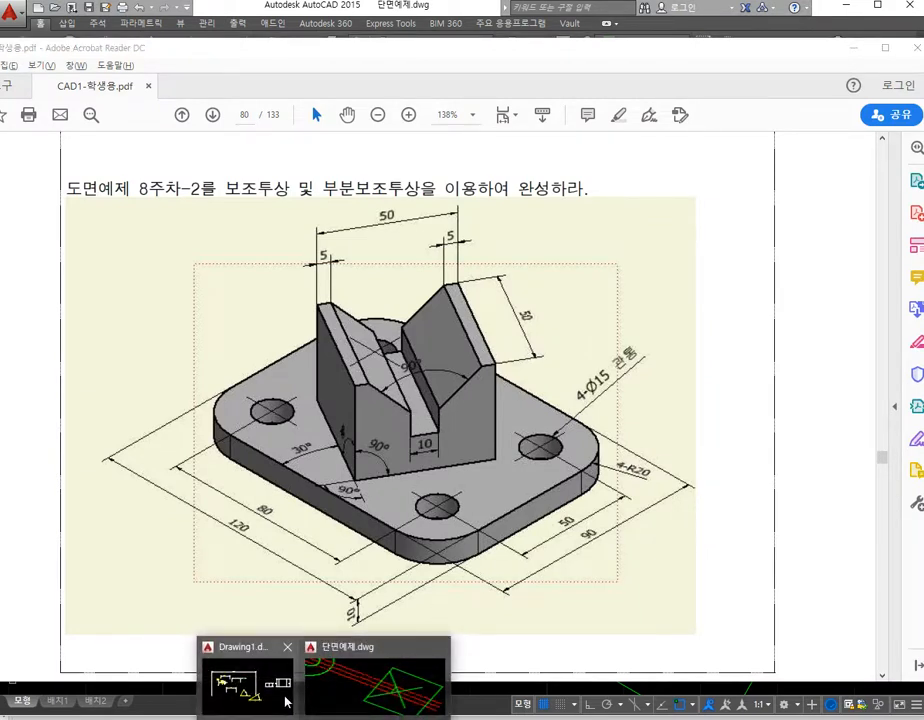
{"action": "left_click", "coordinate": [376, 686]}
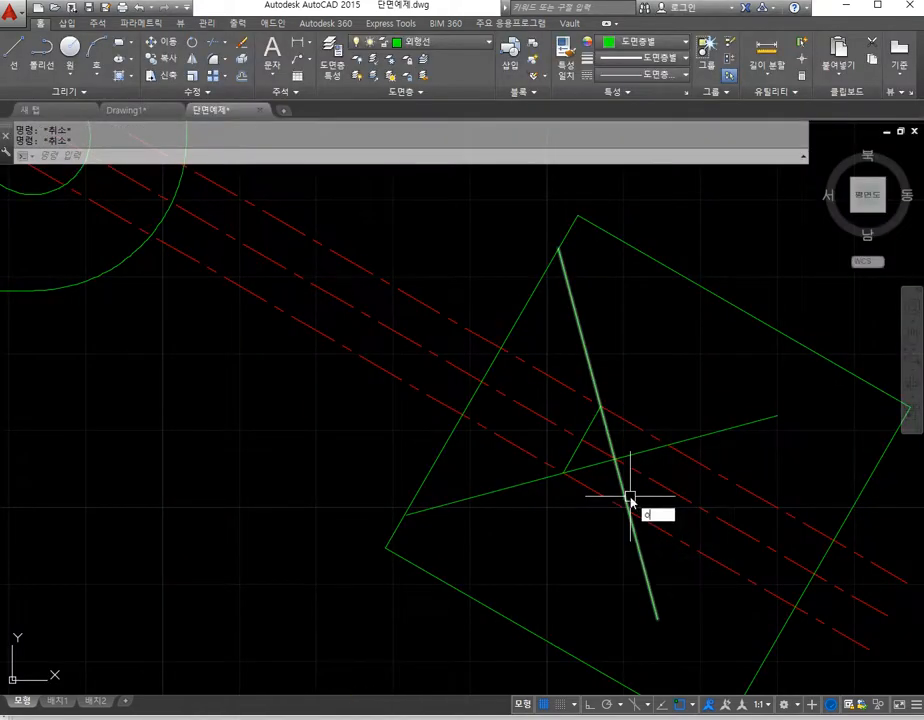
{"action": "type", "text": "o"}
{"action": "key", "text": "Return"}
{"action": "type", "text": "10"}
{"action": "key", "text": "Return"}
{"action": "left_click", "coordinate": [584, 452]}
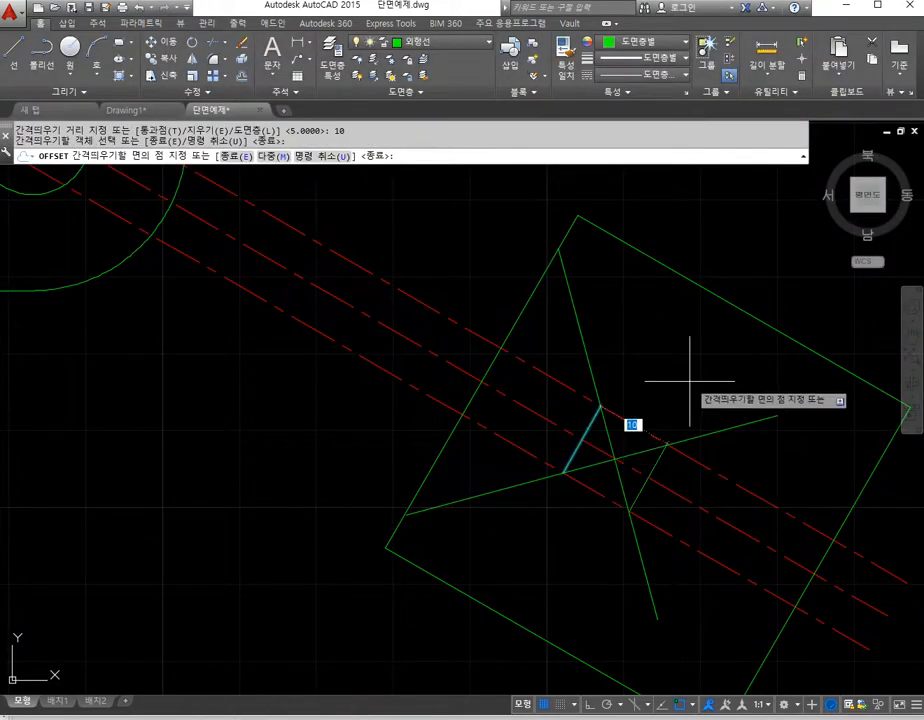
{"action": "left_click", "coordinate": [655, 400]}
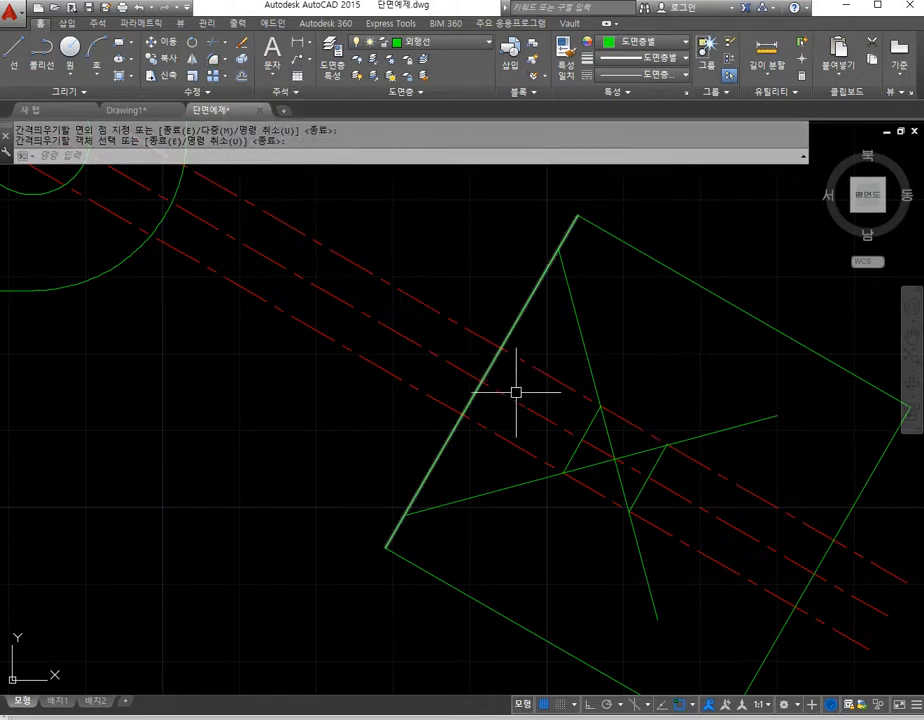
Step: Try a radius 20 fillet between the upper slanted line and the upper offset centre line, and undo it
{"action": "left_click", "coordinate": [211, 62]}
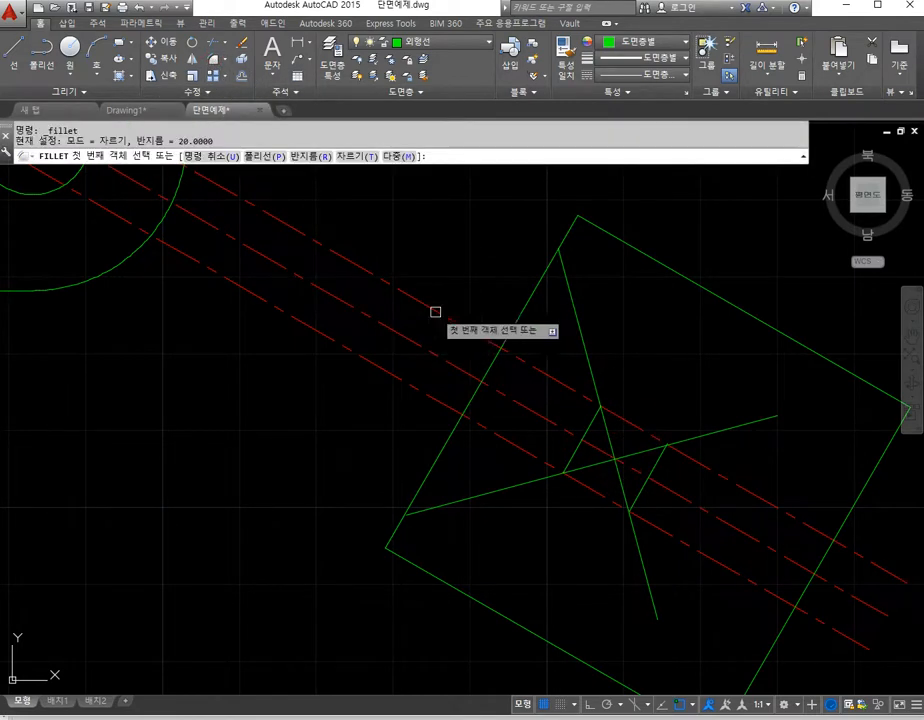
{"action": "left_click", "coordinate": [590, 369]}
{"action": "left_click", "coordinate": [619, 415]}
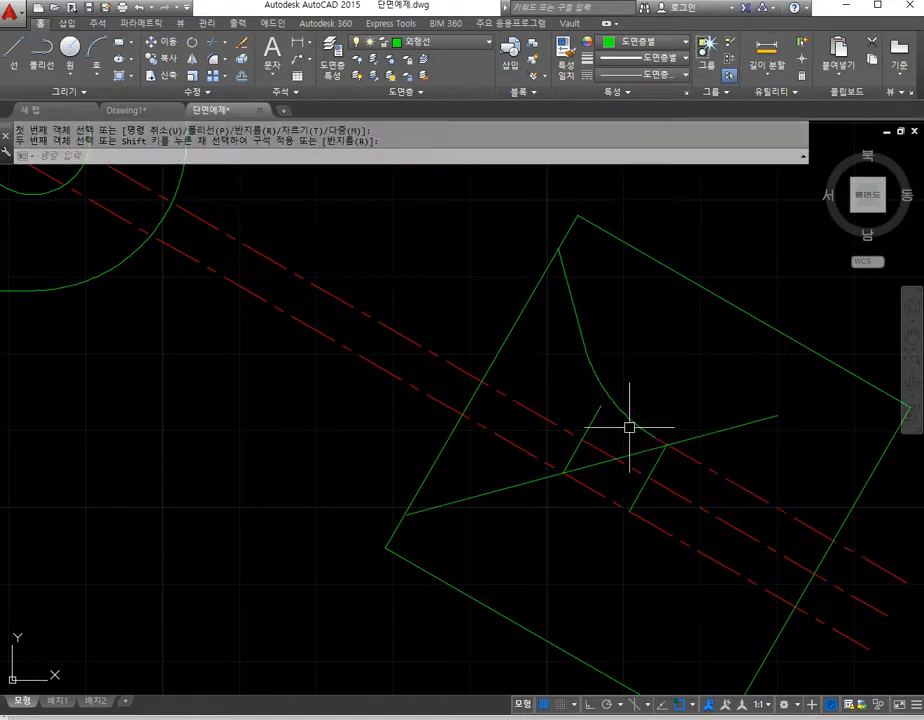
{"action": "type", "text": "u"}
{"action": "key", "text": "Return"}
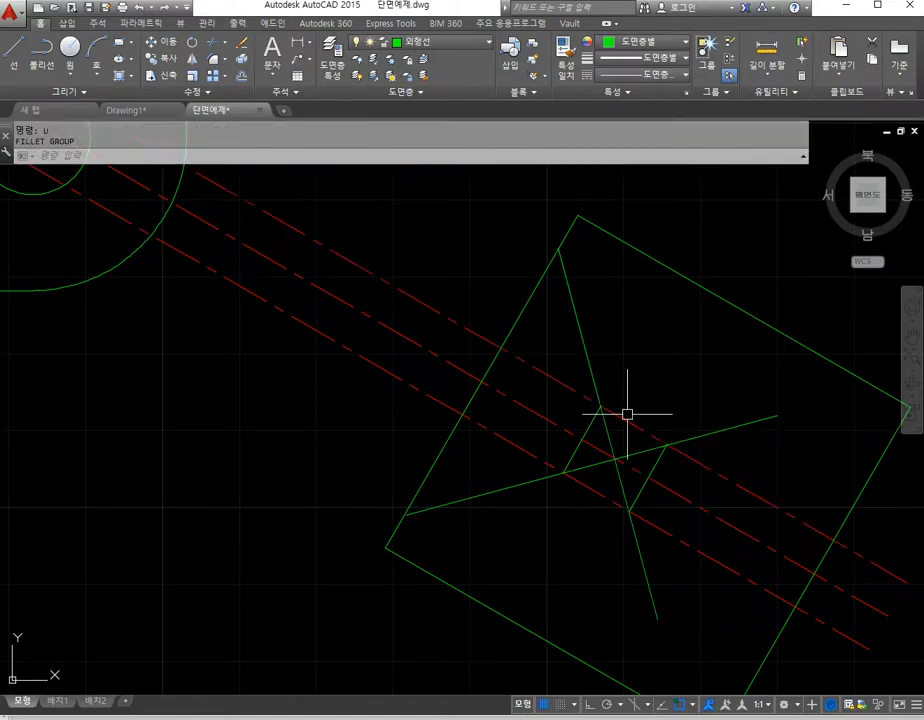
Step: Fillet the upper slanted line and the upper offset centre line with radius 0 to form a sharp corner
{"action": "left_click", "coordinate": [211, 62]}
{"action": "type", "text": "r"}
{"action": "key", "text": "Return"}
{"action": "type", "text": "0"}
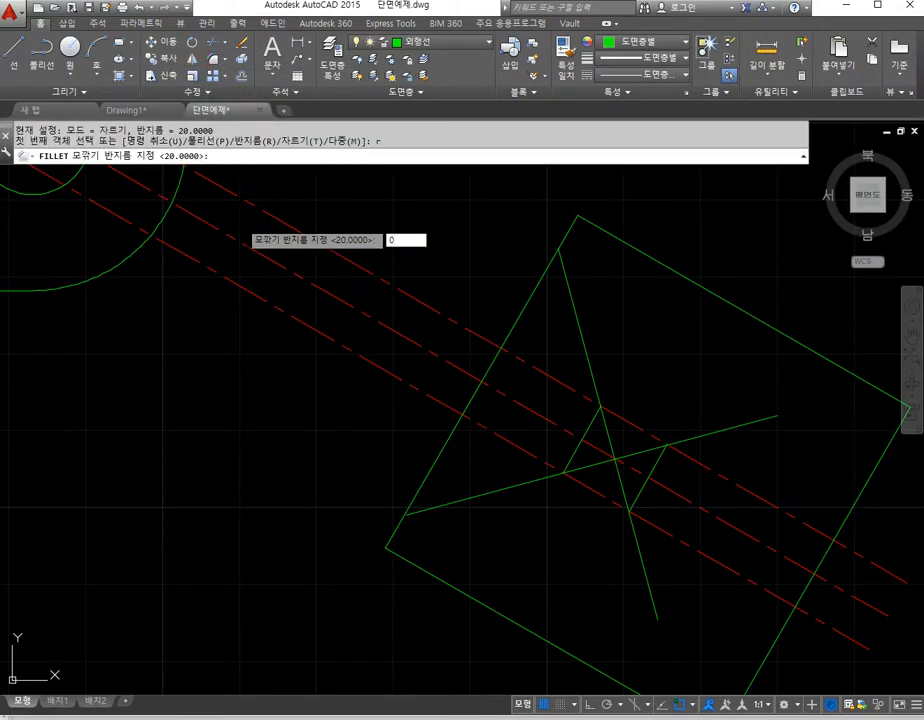
{"action": "key", "text": "Return"}
{"action": "left_click", "coordinate": [597, 398]}
{"action": "left_click", "coordinate": [618, 415]}
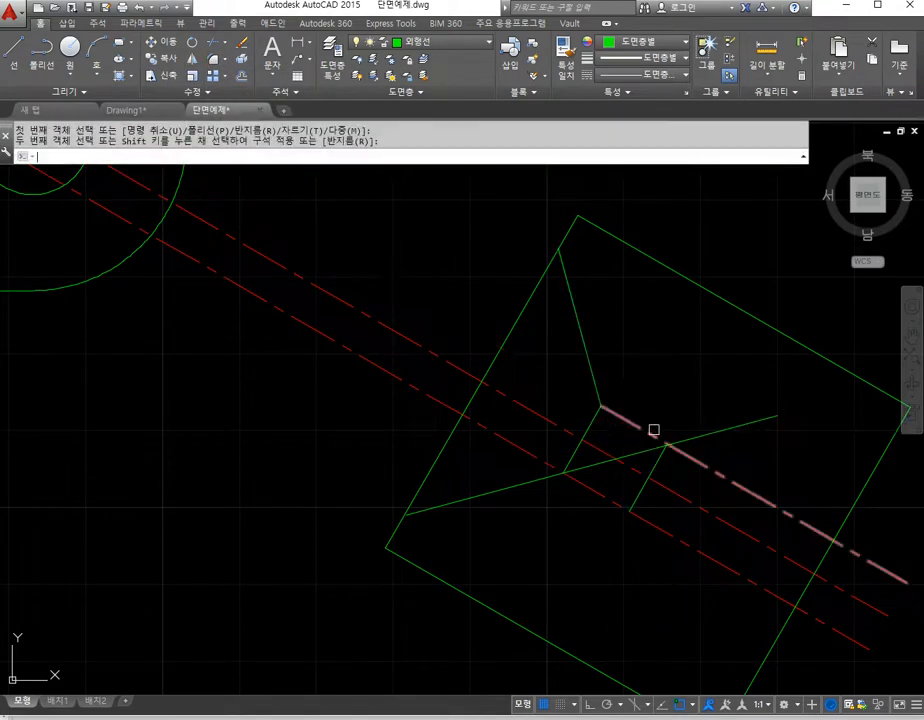
Step: Close the groove's remaining corners with radius 0 fillets, trimming the offset centre lines and the lower slanted line to them
{"action": "key", "text": "Return"}
{"action": "left_click", "coordinate": [643, 431]}
{"action": "left_click", "coordinate": [653, 470]}
{"action": "key", "text": "Return"}
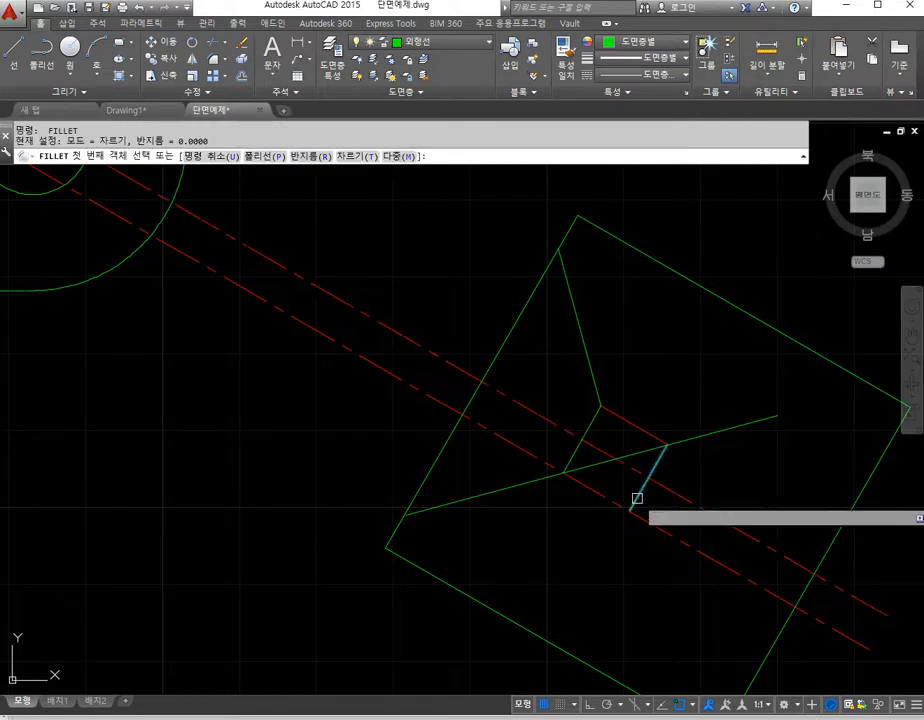
{"action": "left_click", "coordinate": [636, 497]}
{"action": "left_click", "coordinate": [596, 492]}
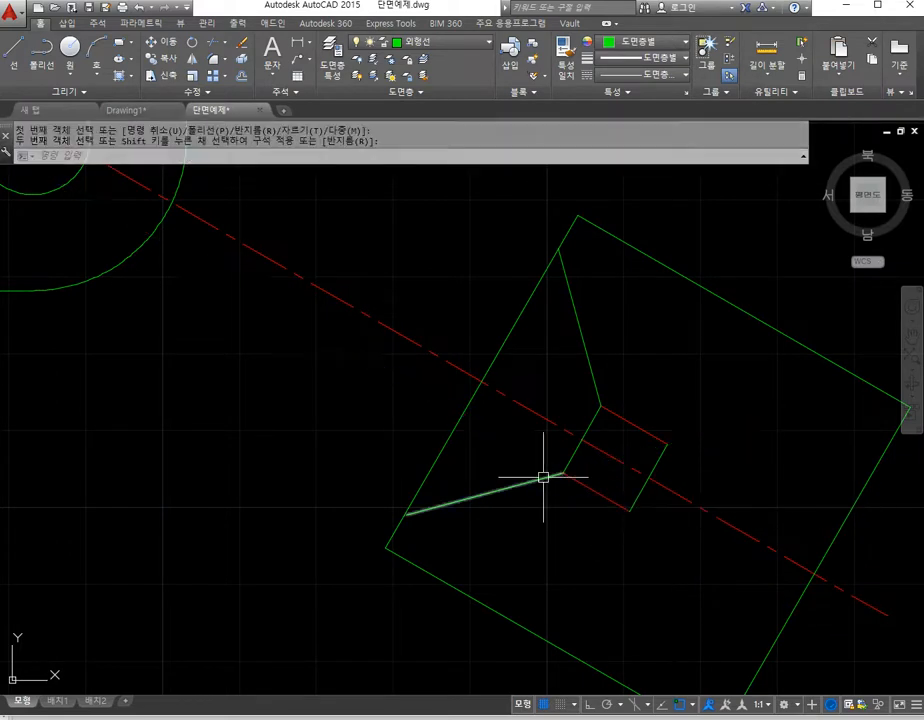
{"action": "key", "text": "Escape"}
{"action": "key", "text": "Escape"}
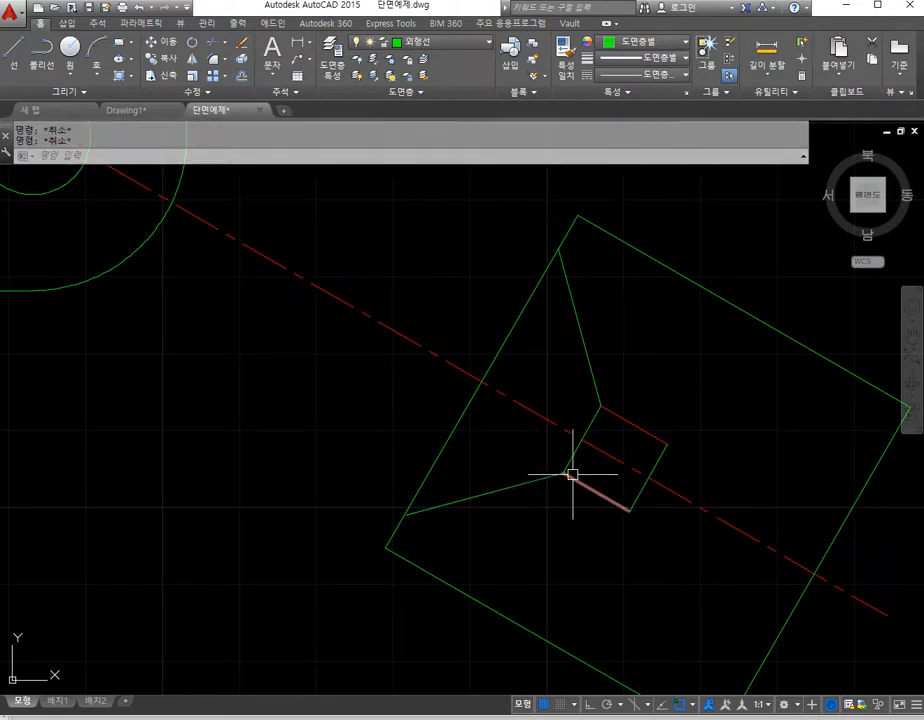
Step: Erase the short line across the groove's neck and match both offset centre-line segments to the upper slanted outline's properties
{"action": "left_click", "coordinate": [243, 47]}
{"action": "left_click", "coordinate": [573, 463]}
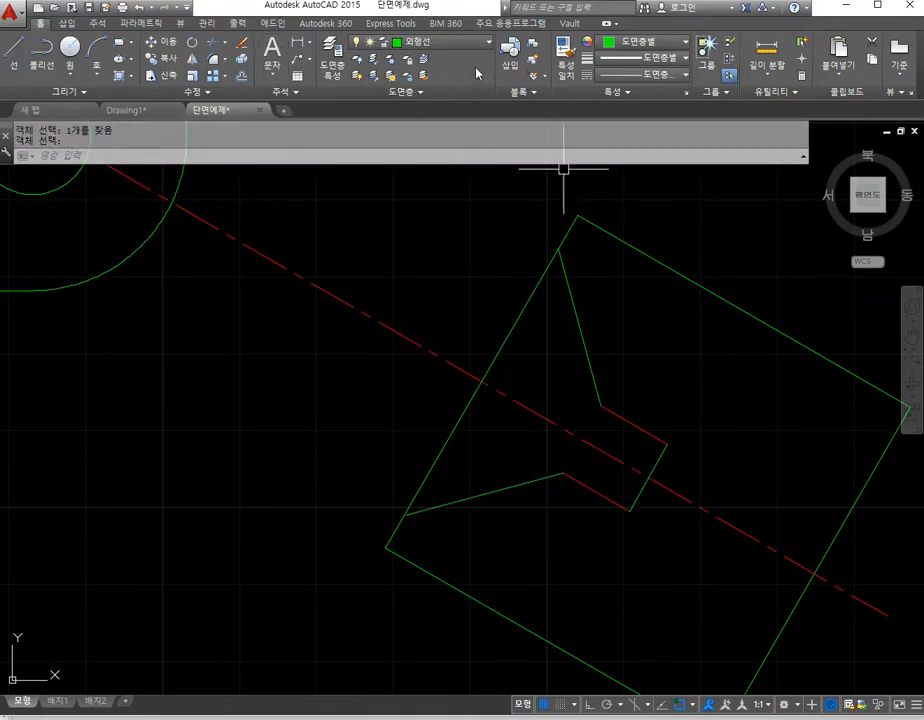
{"action": "left_click", "coordinate": [563, 62]}
{"action": "left_click", "coordinate": [592, 379]}
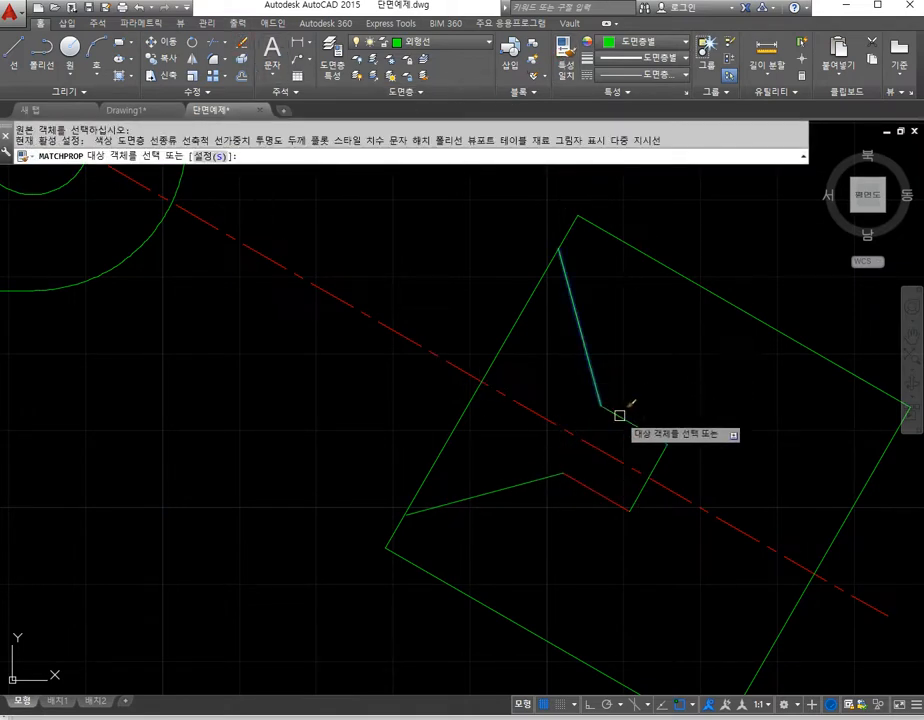
{"action": "left_click", "coordinate": [600, 490]}
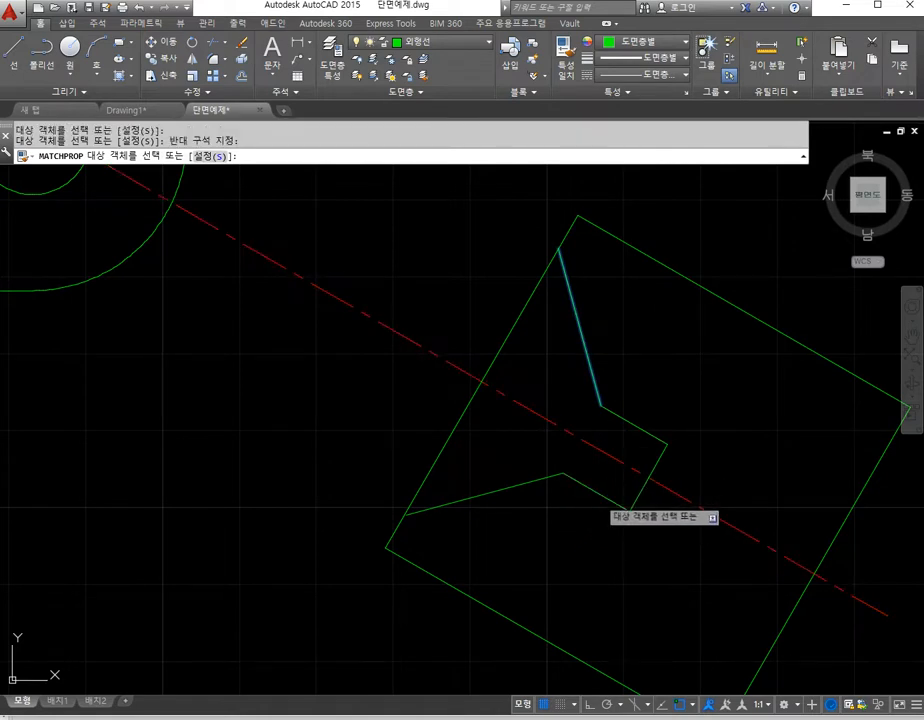
Step: Trim the block's groove-side edge between the upper slanted line and the centre line
{"action": "left_click", "coordinate": [222, 48]}
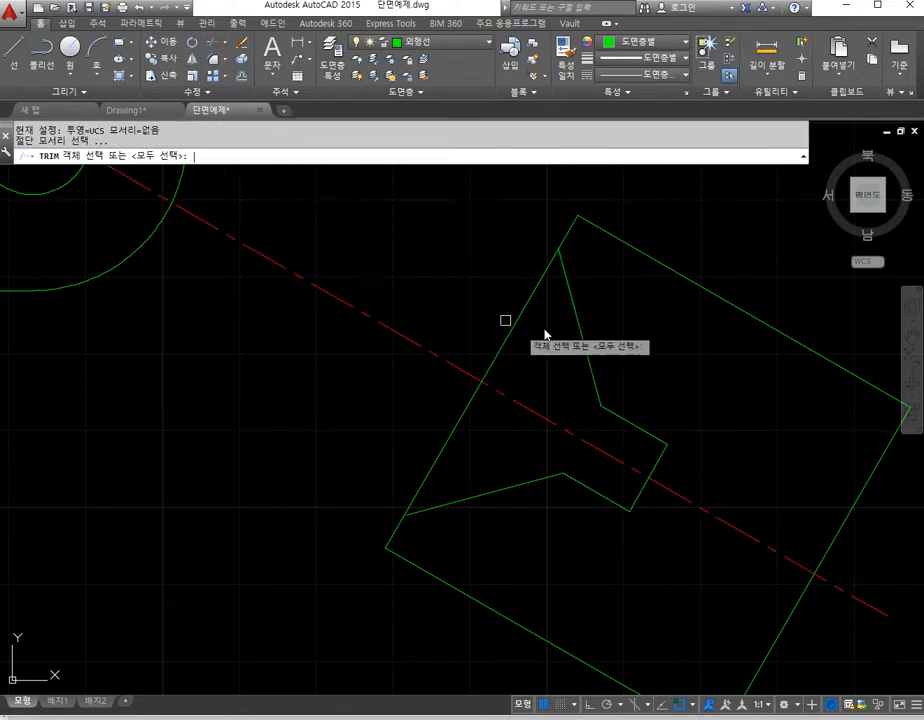
{"action": "key", "text": "Return"}
{"action": "left_click", "coordinate": [508, 340]}
{"action": "key", "text": "space"}
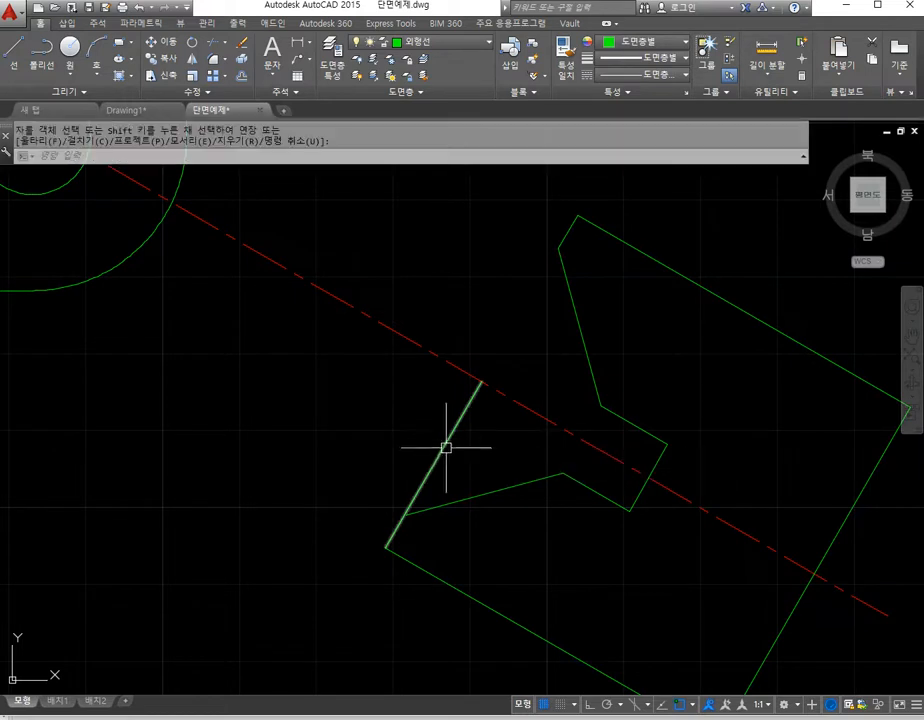
Step: Try to trim the remaining edge segment between the centre line and the lower slanted line
{"action": "key", "text": "space"}
{"action": "key", "text": "space"}
{"action": "left_click", "coordinate": [445, 443]}
{"action": "key", "text": "Escape"}
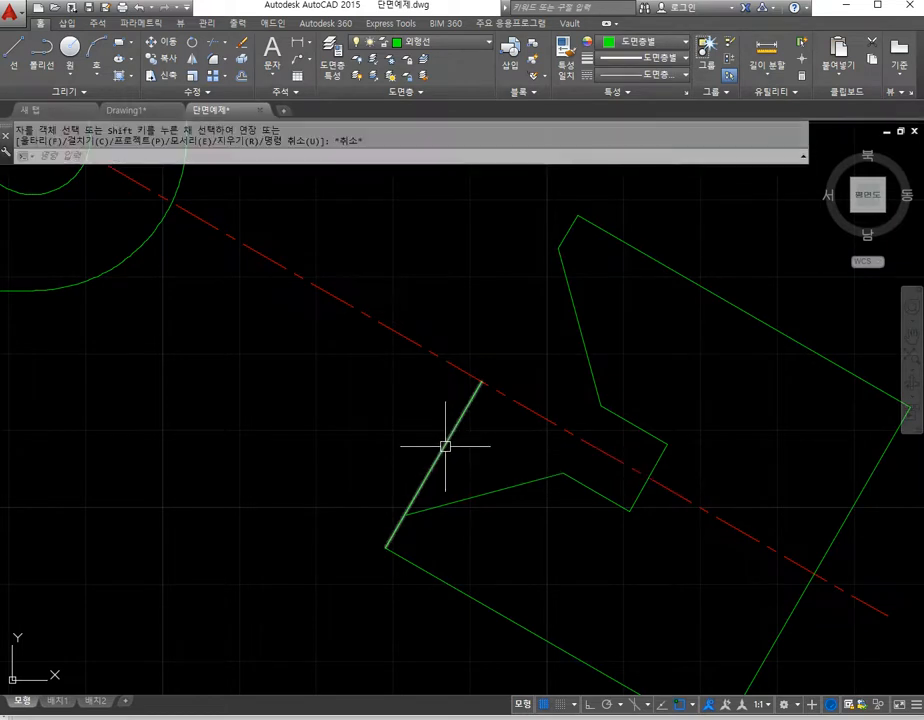
{"action": "key", "text": "space"}
{"action": "key", "text": "space"}
{"action": "left_click", "coordinate": [446, 445]}
{"action": "key", "text": "Escape"}
{"action": "key", "text": "Escape"}
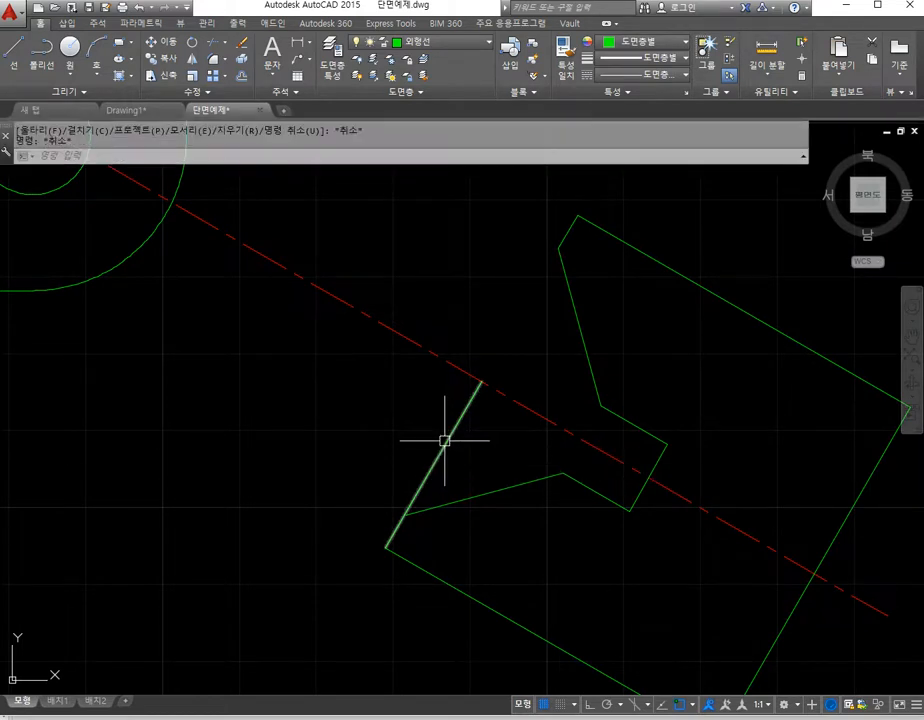
{"action": "type", "text": "tr"}
{"action": "key", "text": "space"}
{"action": "key", "text": "space"}
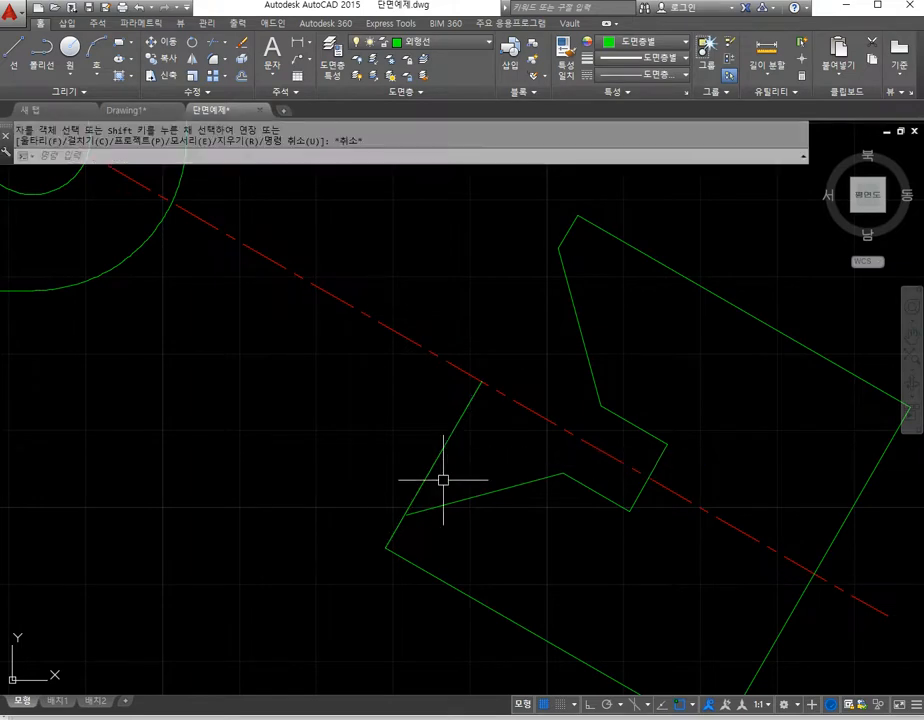
{"action": "key", "text": "Escape"}
Step: Erase the groove's lower slanted line and the short slot line connected to it
{"action": "scroll", "coordinate": [406, 508], "scroll_direction": "up", "scroll_amount": 3}
{"action": "scroll", "coordinate": [406, 503], "scroll_direction": "down", "scroll_amount": 2}
{"action": "scroll", "coordinate": [448, 482], "scroll_direction": "down", "scroll_amount": 4}
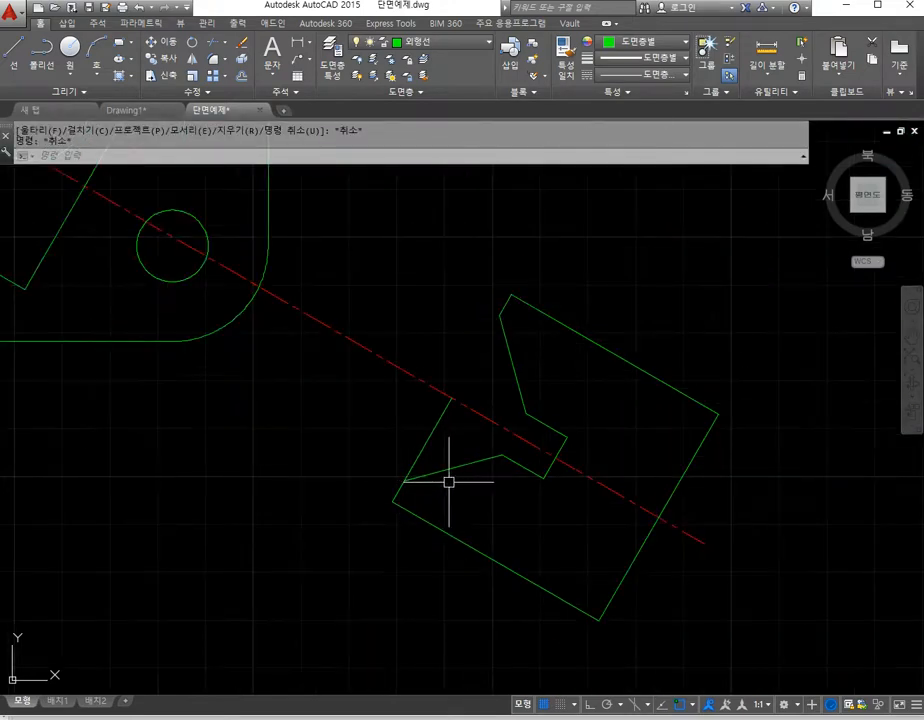
{"action": "type", "text": "e"}
{"action": "key", "text": "space"}
{"action": "left_click", "coordinate": [478, 466]}
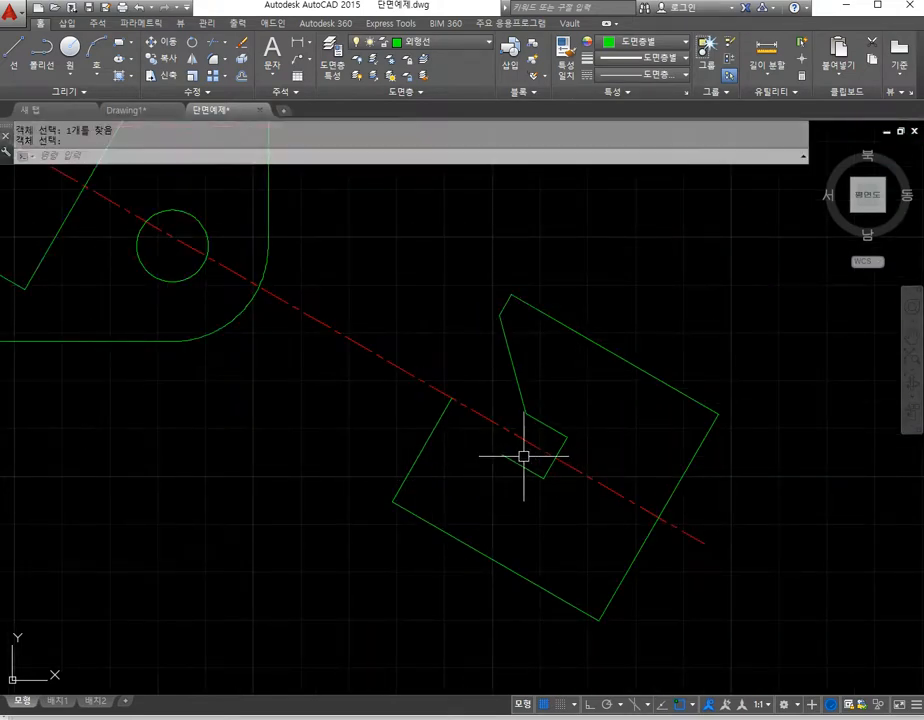
{"action": "key", "text": "space"}
{"action": "key", "text": "space"}
{"action": "key", "text": "Escape"}
{"action": "key", "text": "Escape"}
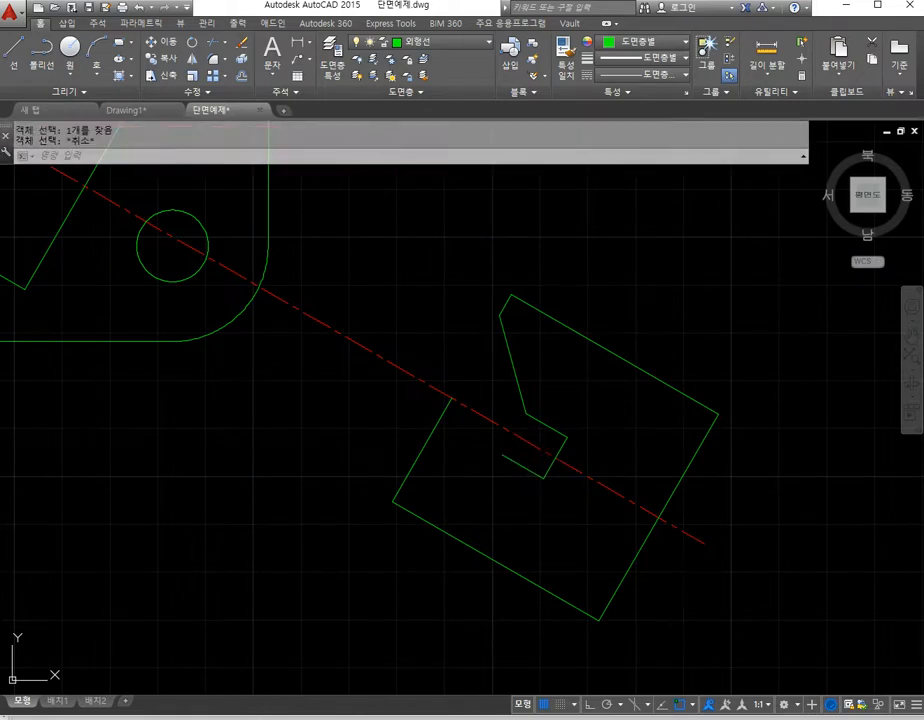
{"action": "key", "text": "space"}
{"action": "left_click", "coordinate": [517, 469]}
{"action": "key", "text": "space"}
Step: Mirror the groove's upper slanted line about the inclined centre line, keeping the original
{"action": "type", "text": "mi"}
{"action": "key", "text": "space"}
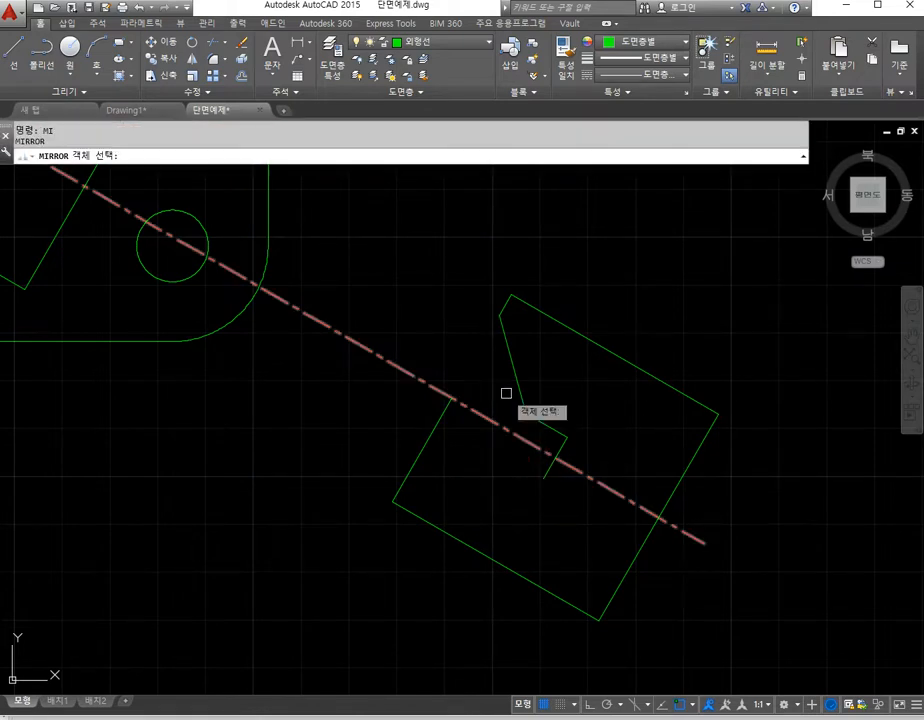
{"action": "key", "text": "space"}
{"action": "left_click", "coordinate": [447, 398]}
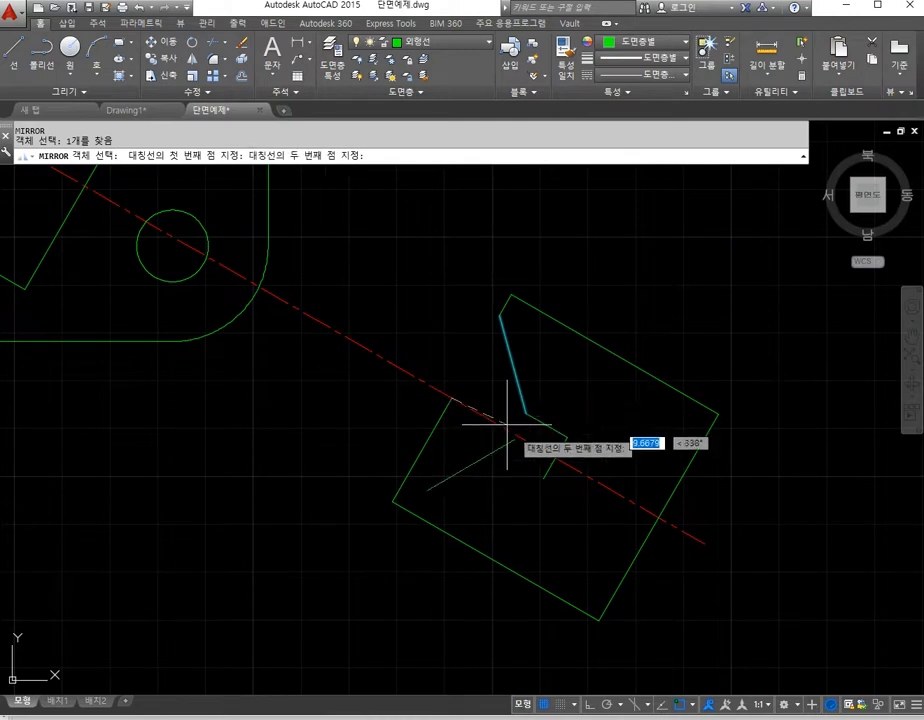
{"action": "left_click", "coordinate": [553, 457]}
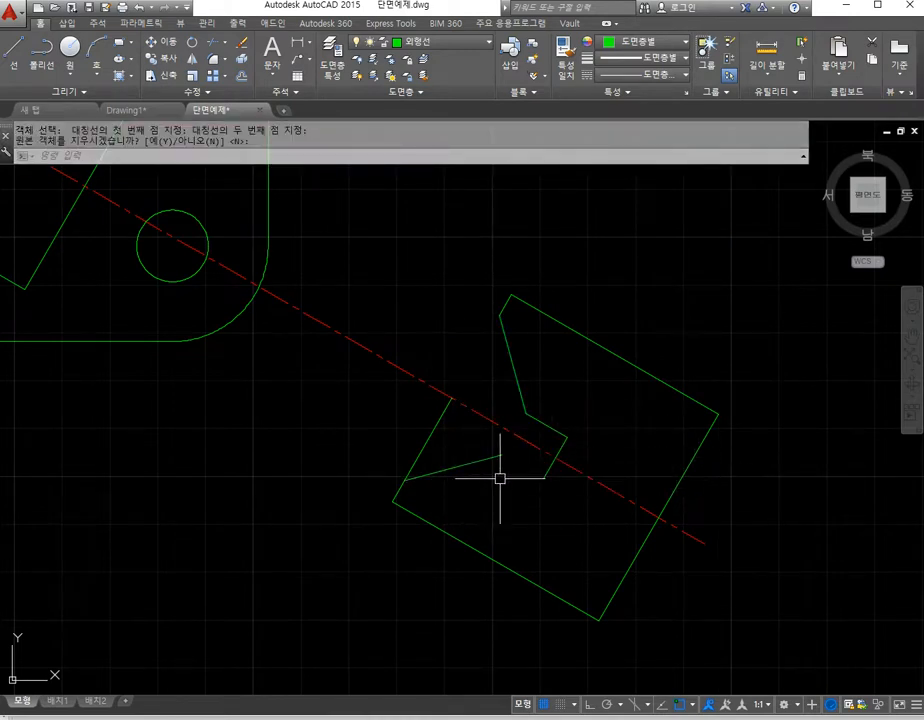
{"action": "key", "text": "space"}
Step: Mirror the groove's upper short slot line about the inclined centre line, keeping the original
{"action": "key", "text": "space"}
{"action": "left_click", "coordinate": [539, 426]}
{"action": "key", "text": "space"}
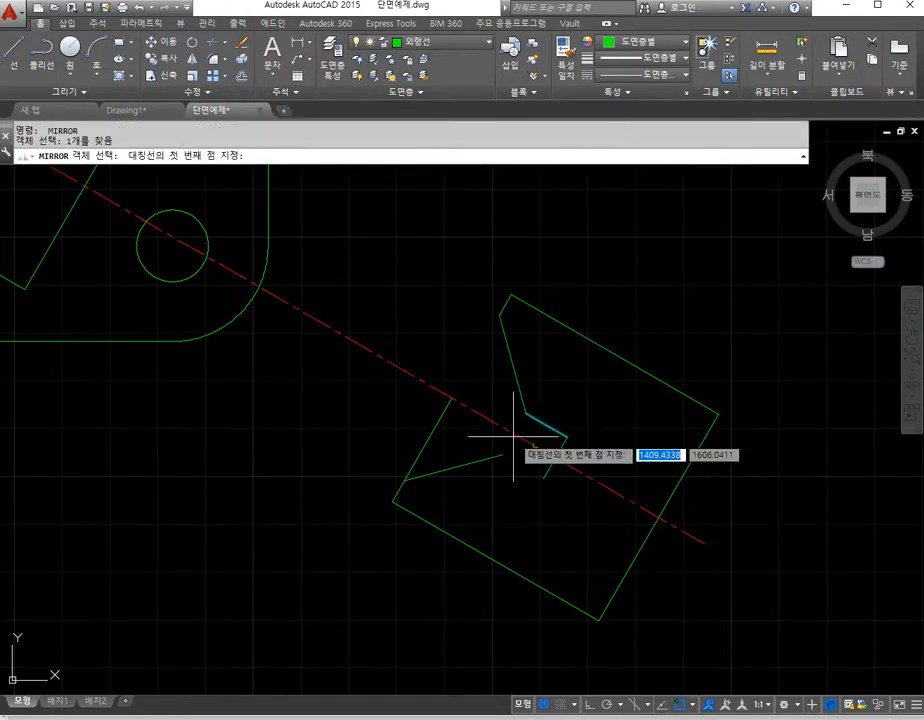
{"action": "left_click", "coordinate": [557, 464]}
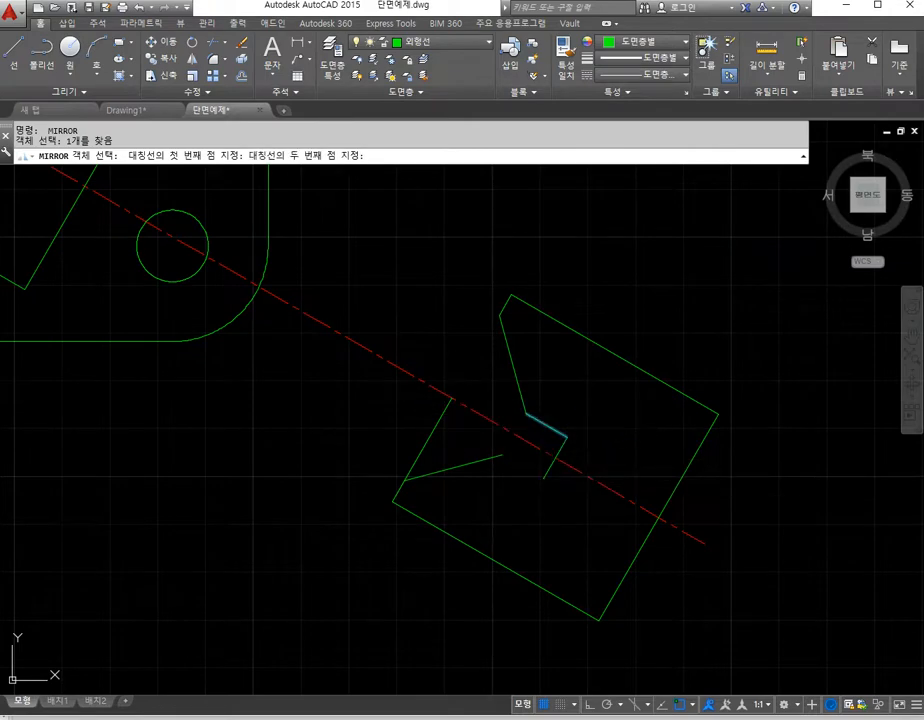
{"action": "left_click", "coordinate": [476, 411]}
Step: Trim away the leftover block edge across the groove's mouth, between the centre line and the mirrored slanted line
{"action": "scroll", "coordinate": [521, 428], "scroll_direction": "up", "scroll_amount": 2}
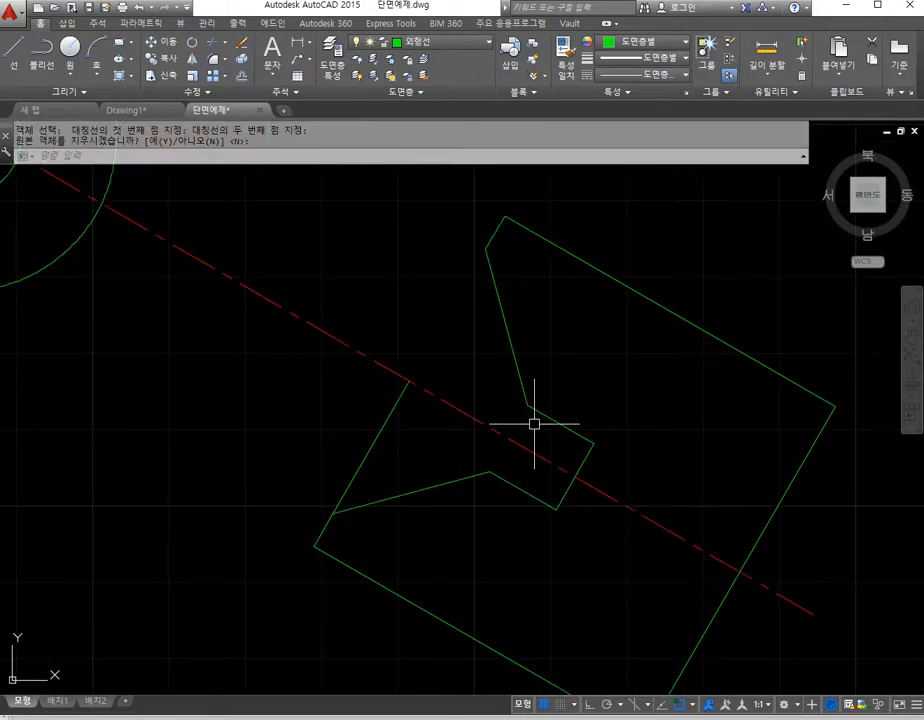
{"action": "scroll", "coordinate": [534, 424], "scroll_direction": "up", "scroll_amount": 4}
{"action": "scroll", "coordinate": [534, 424], "scroll_direction": "down", "scroll_amount": 4}
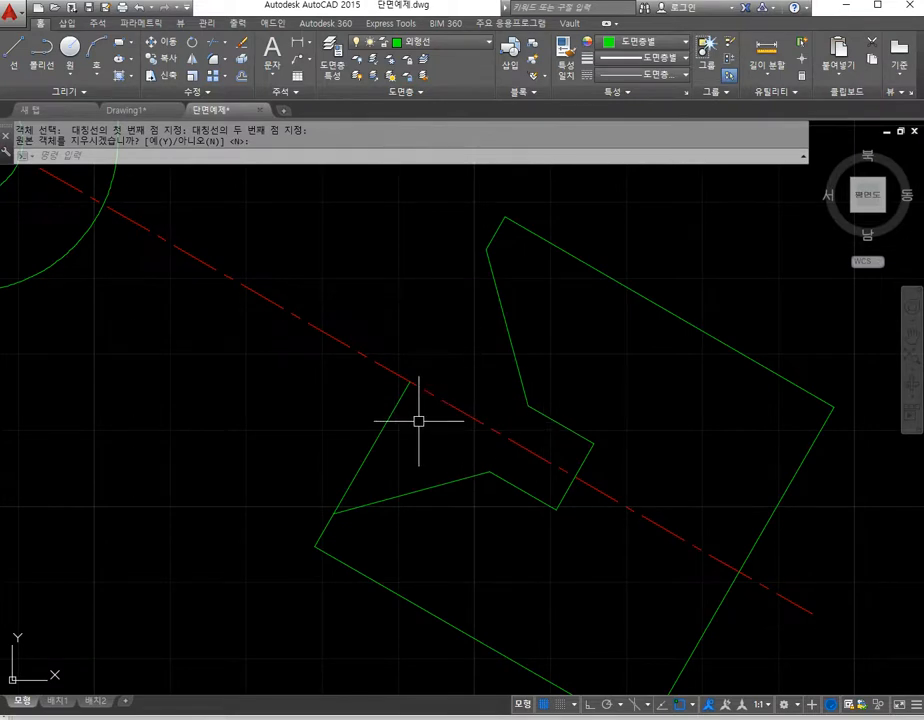
{"action": "type", "text": "tr"}
{"action": "key", "text": "space"}
{"action": "key", "text": "space"}
{"action": "left_click", "coordinate": [382, 429]}
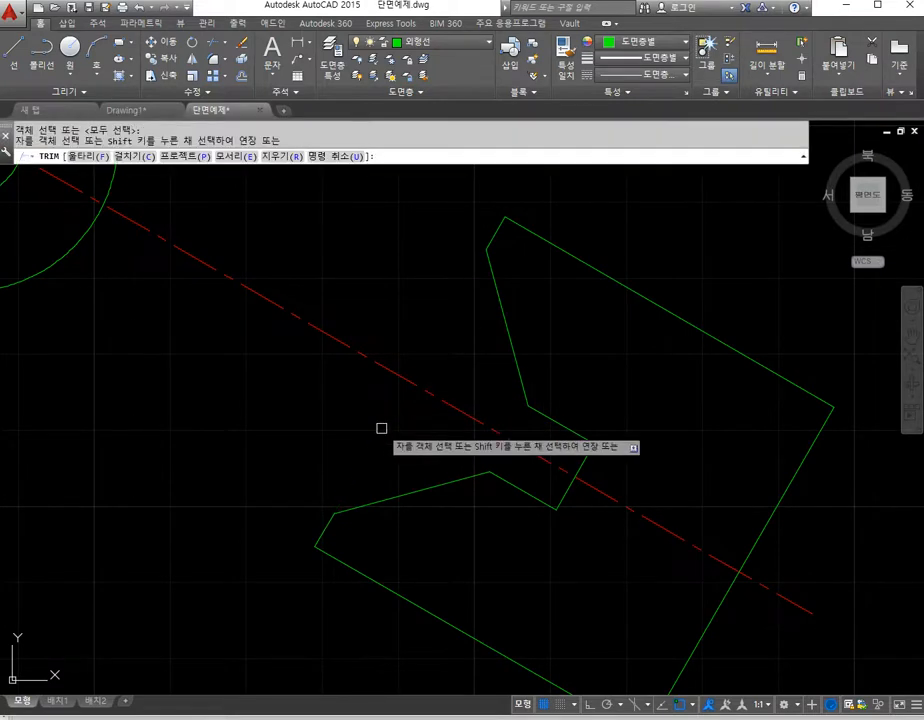
{"action": "key", "text": "space"}
{"action": "key", "text": "Escape"}
{"action": "key", "text": "Escape"}
Step: Offset the block's far edge outward by 10, away from the groove
{"action": "scroll", "coordinate": [472, 290], "scroll_direction": "up", "scroll_amount": 4}
{"action": "scroll", "coordinate": [488, 285], "scroll_direction": "down", "scroll_amount": 10}
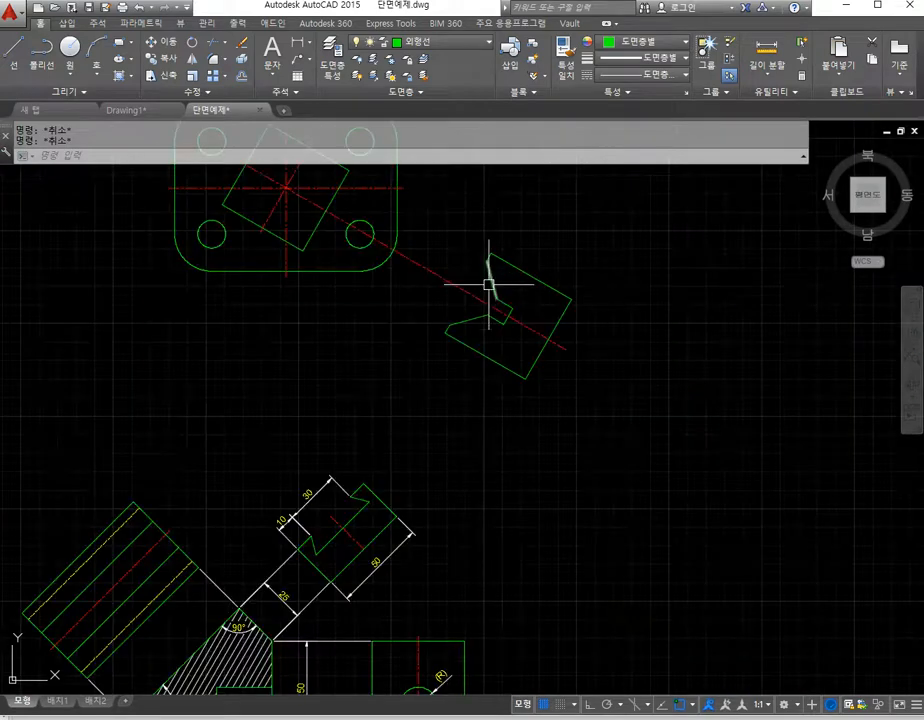
{"action": "mouse_move", "coordinate": [502, 327]}
{"action": "middle_mouse_down"}
{"action": "mouse_move", "coordinate": [520, 371]}
{"action": "mouse_move", "coordinate": [520, 406]}
{"action": "middle_mouse_up"}
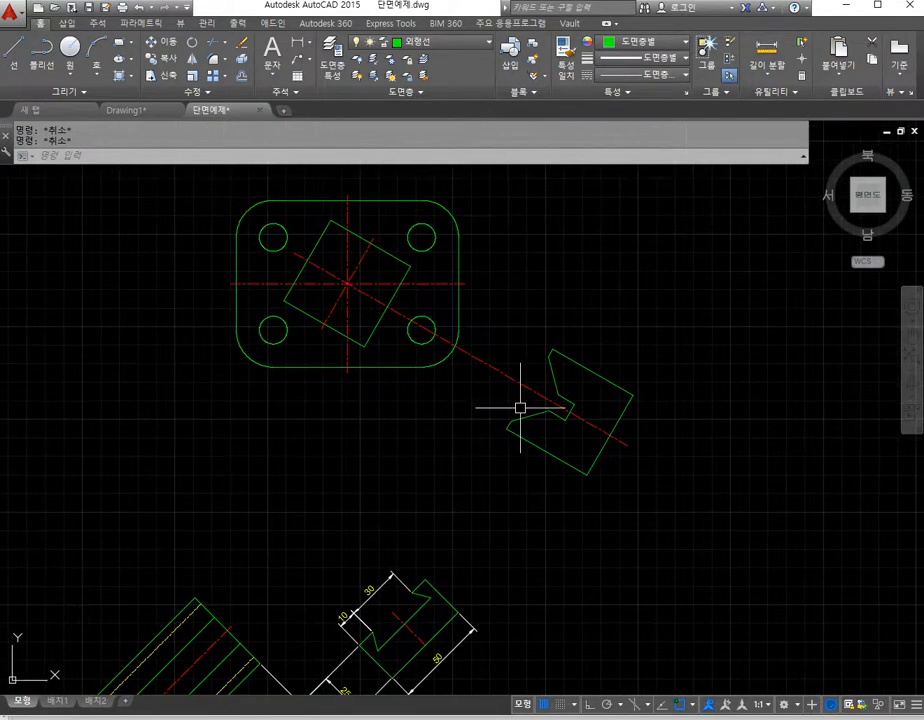
{"action": "scroll", "coordinate": [511, 405], "scroll_direction": "up", "scroll_amount": 2}
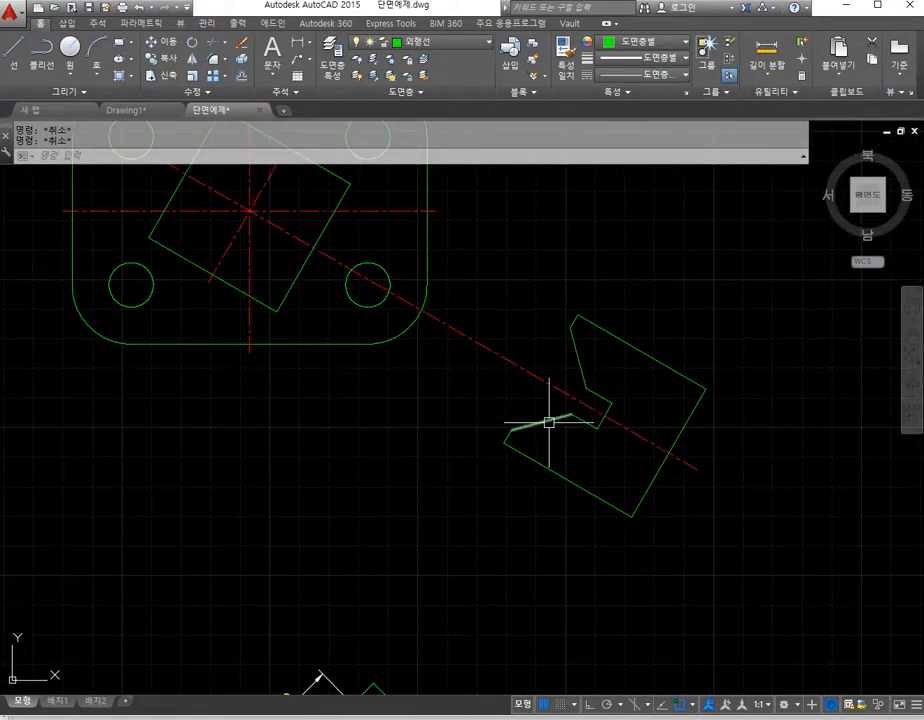
{"action": "scroll", "coordinate": [549, 422], "scroll_direction": "down", "scroll_amount": 2}
{"action": "middle_click_drag", "start_coordinate": [540, 423], "coordinate": [540, 437]}
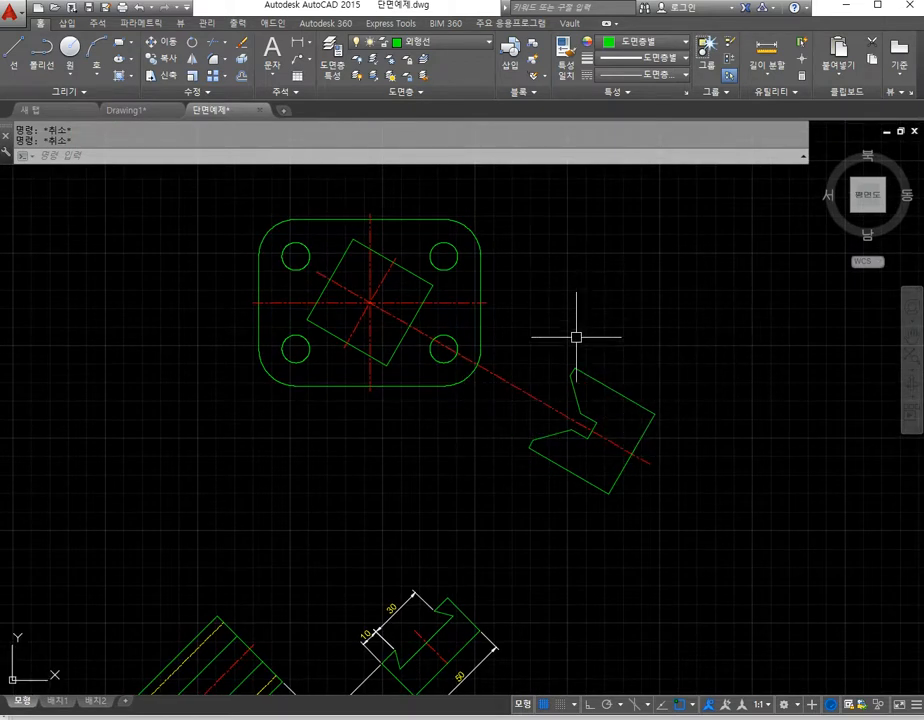
{"action": "type", "text": "o"}
{"action": "key", "text": "space"}
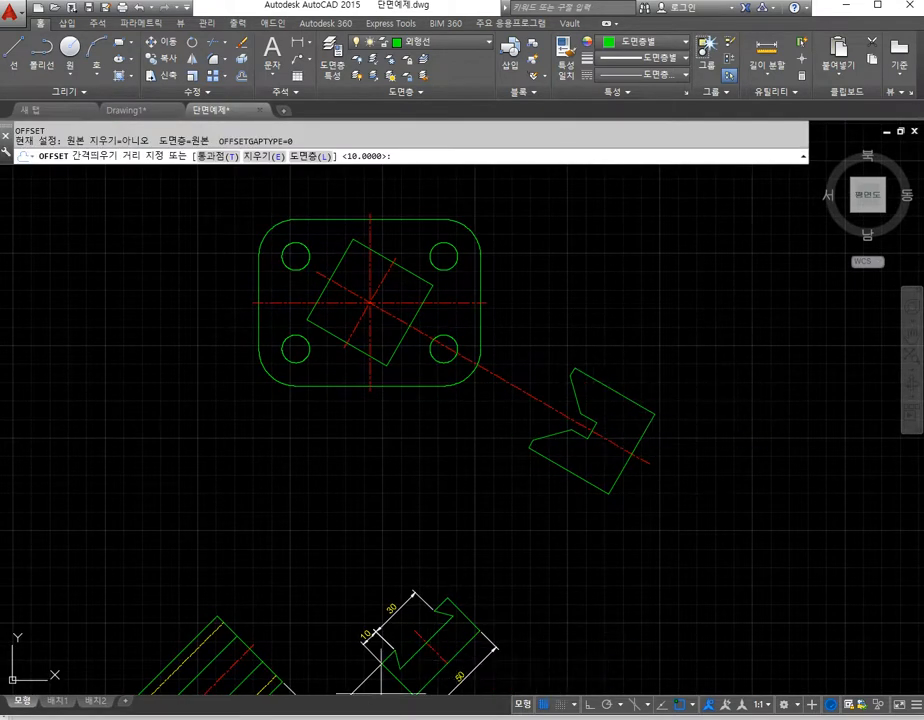
{"action": "key", "text": "alt+Tab"}
{"action": "key", "text": "alt+Tab"}
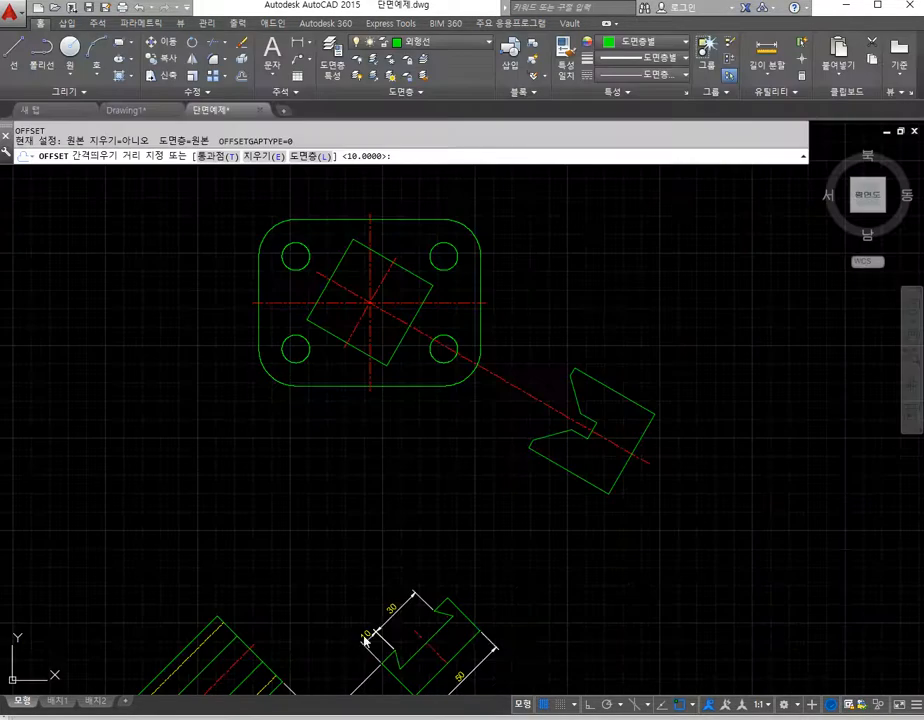
{"action": "key", "text": "Escape"}
{"action": "key", "text": "space"}
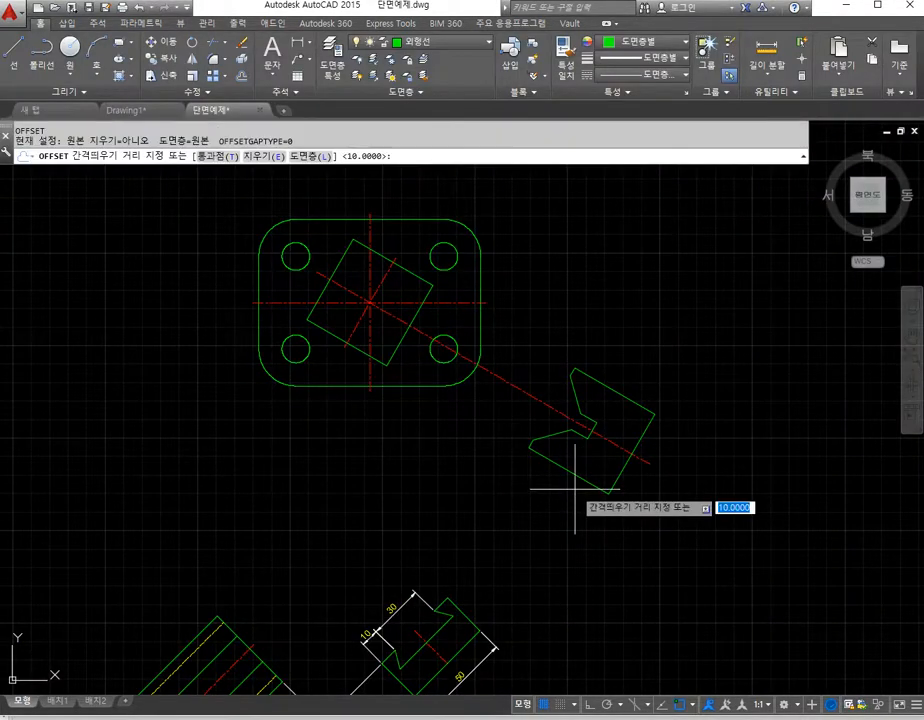
{"action": "type", "text": "10"}
{"action": "key", "text": "space"}
{"action": "left_click", "coordinate": [622, 470]}
{"action": "left_click", "coordinate": [664, 499]}
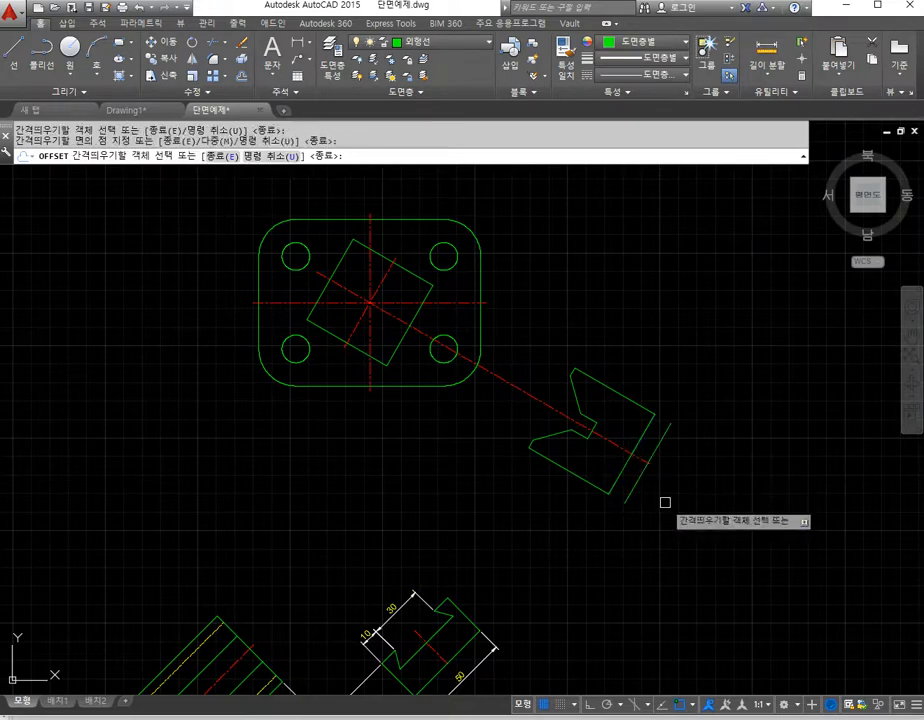
{"action": "key", "text": "Escape"}
Step: Draw a projection line tangent to the plate's upper-right rounded corner and perpendicular to the offset base line
{"action": "middle_click_drag", "start_coordinate": [687, 399], "coordinate": [683, 452]}
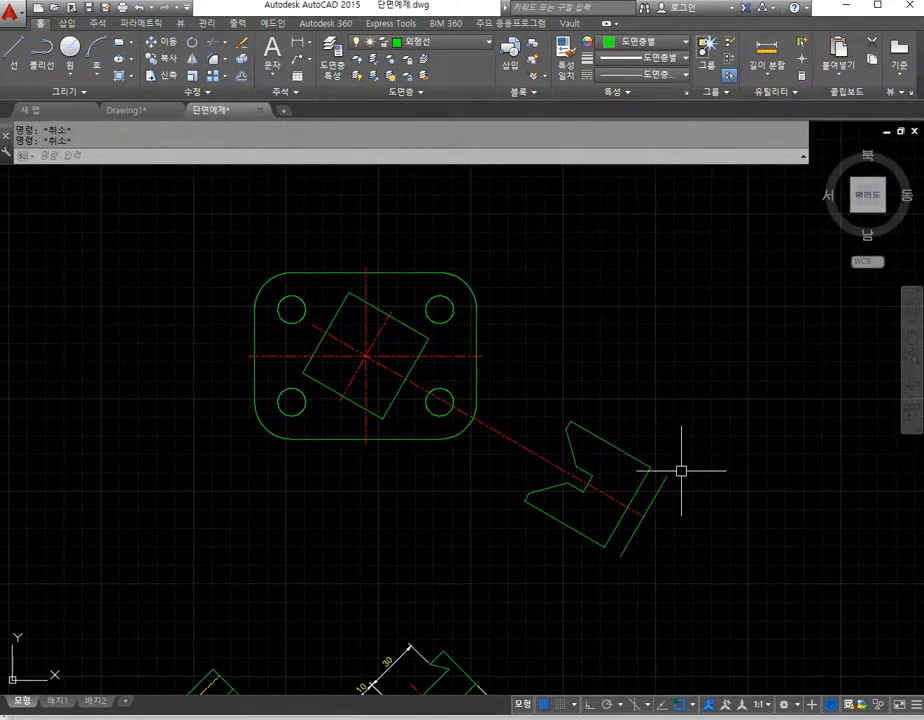
{"action": "type", "text": "l"}
{"action": "key", "text": "space"}
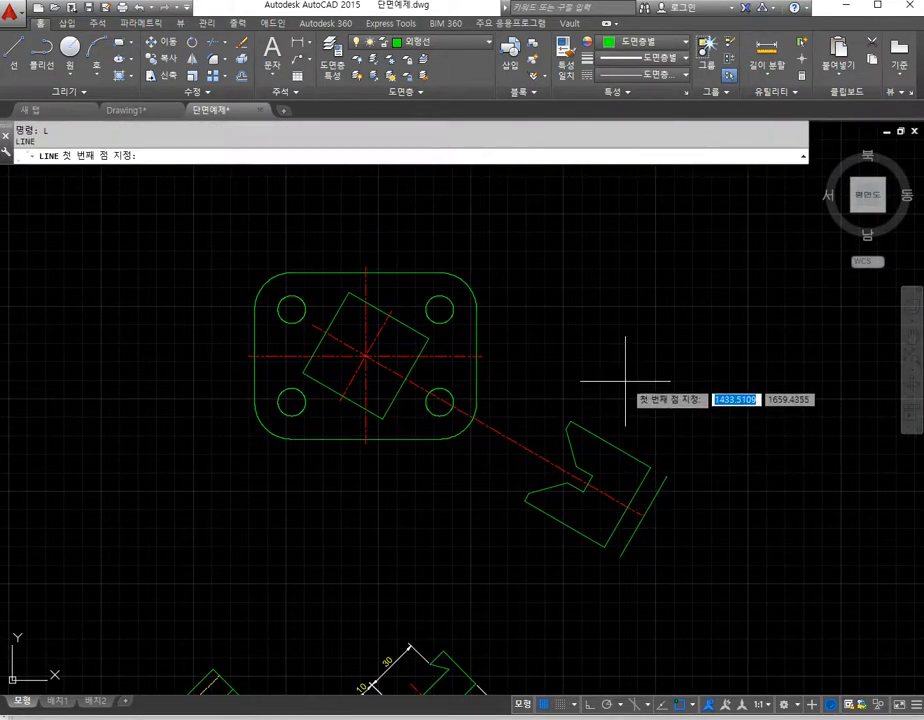
{"action": "right_click", "coordinate": [626, 385], "text": "shift"}
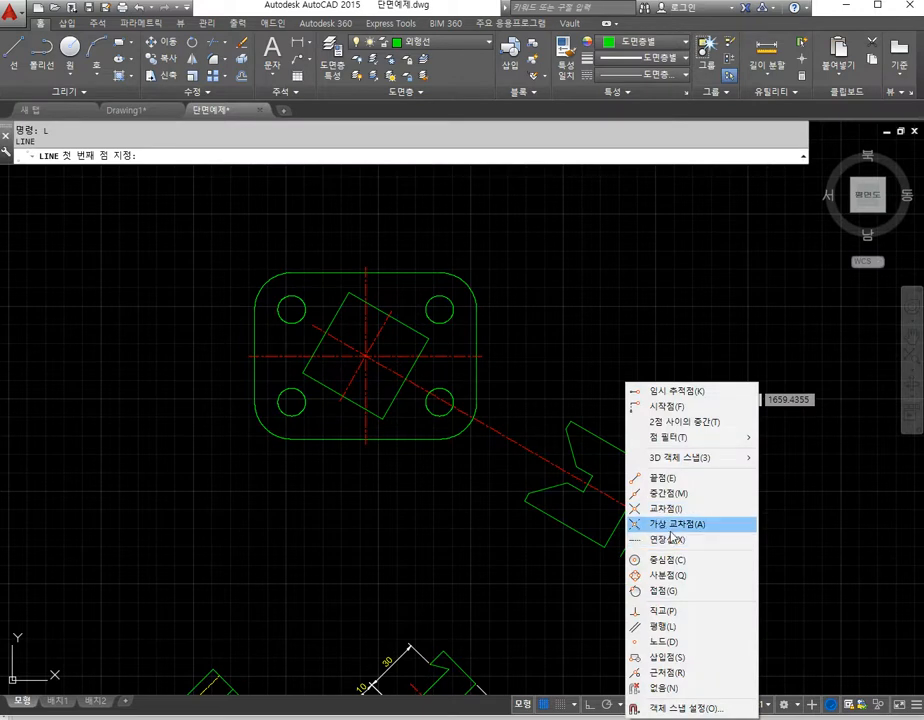
{"action": "left_click", "coordinate": [666, 592]}
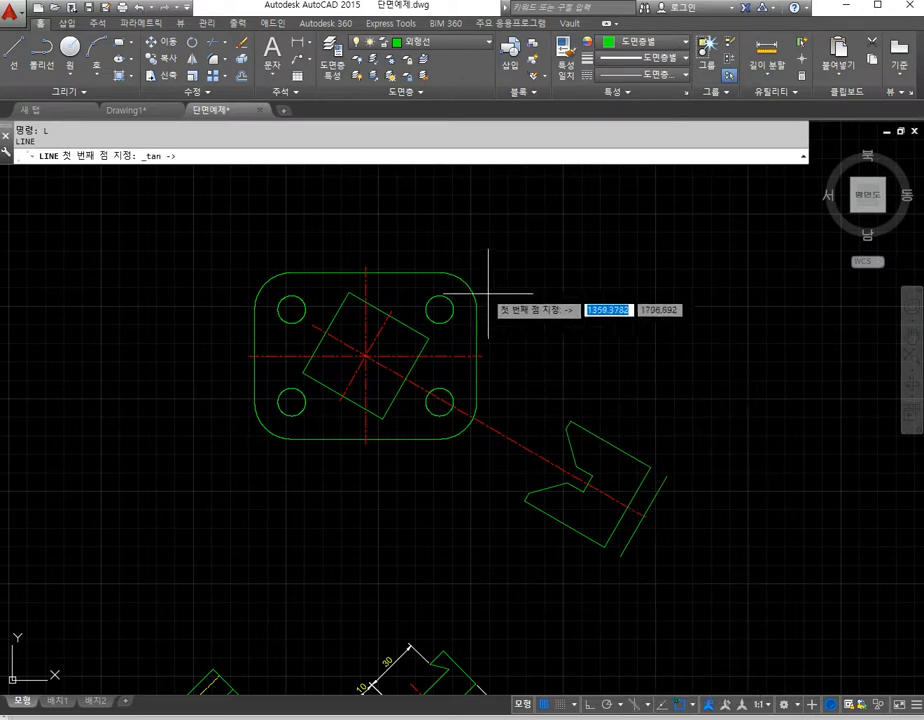
{"action": "left_click", "coordinate": [466, 276]}
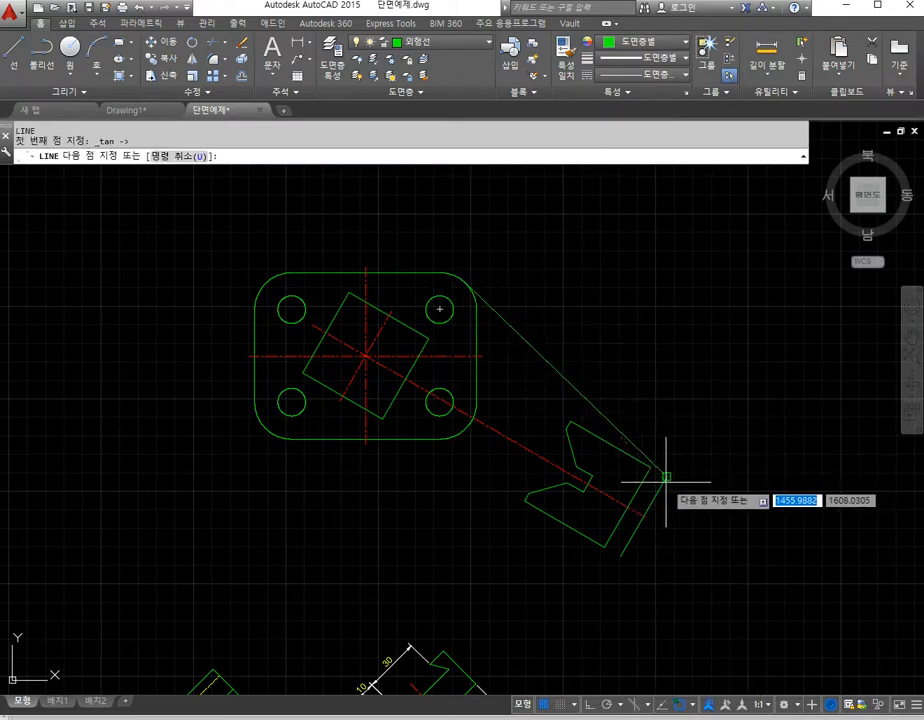
{"action": "right_click", "coordinate": [666, 478], "text": "shift"}
{"action": "left_click", "coordinate": [705, 374]}
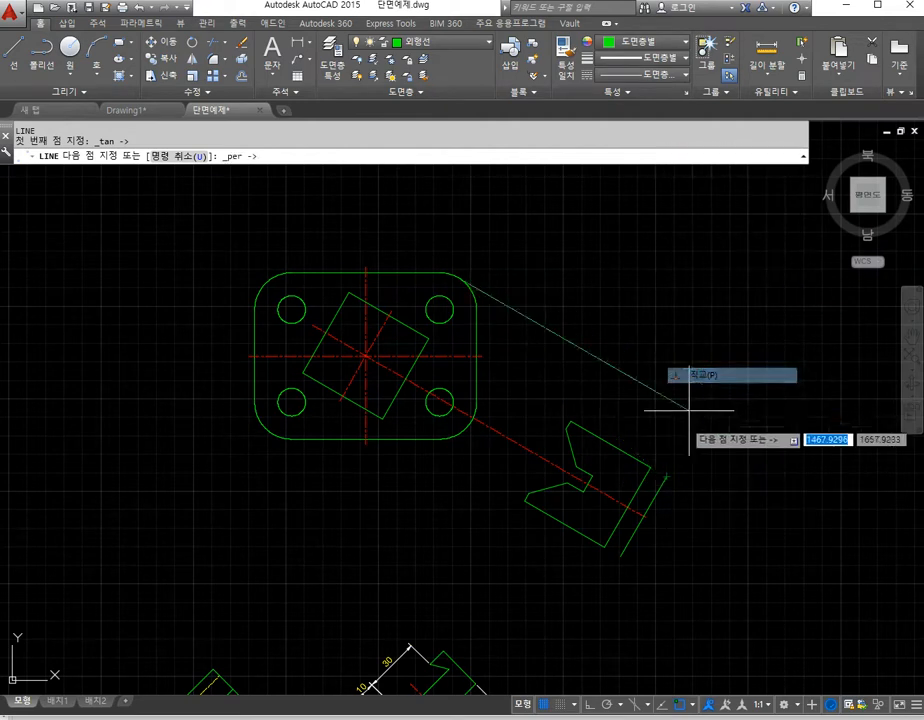
{"action": "key", "text": "Escape"}
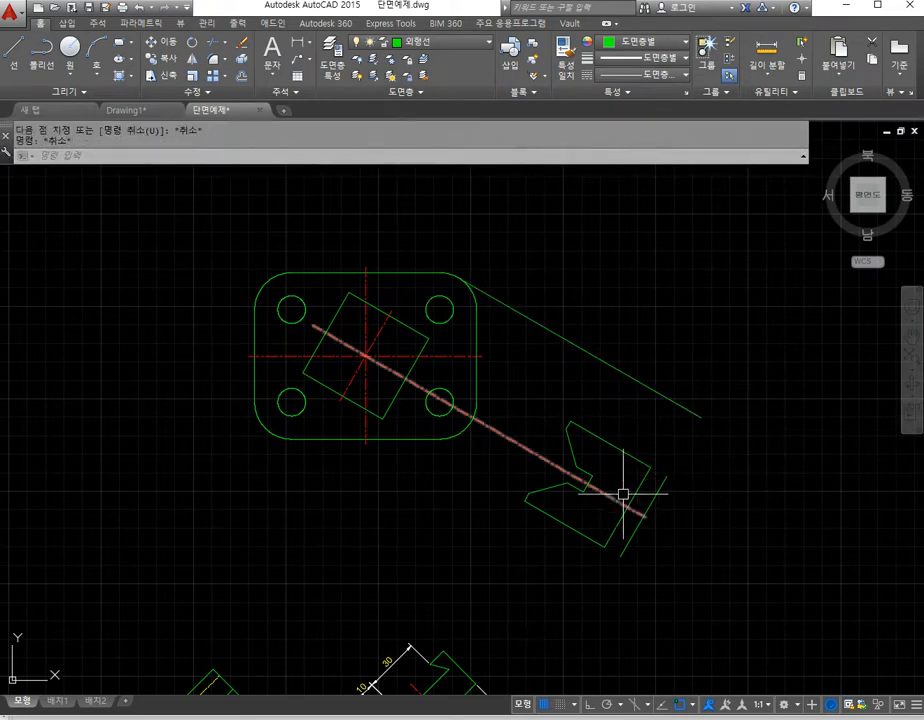
Step: Draw a projection line tangent to the plate's lower-left rounded corner and perpendicular to the offset base line
{"action": "key", "text": "Return"}
{"action": "right_click", "coordinate": [336, 468], "text": "shift"}
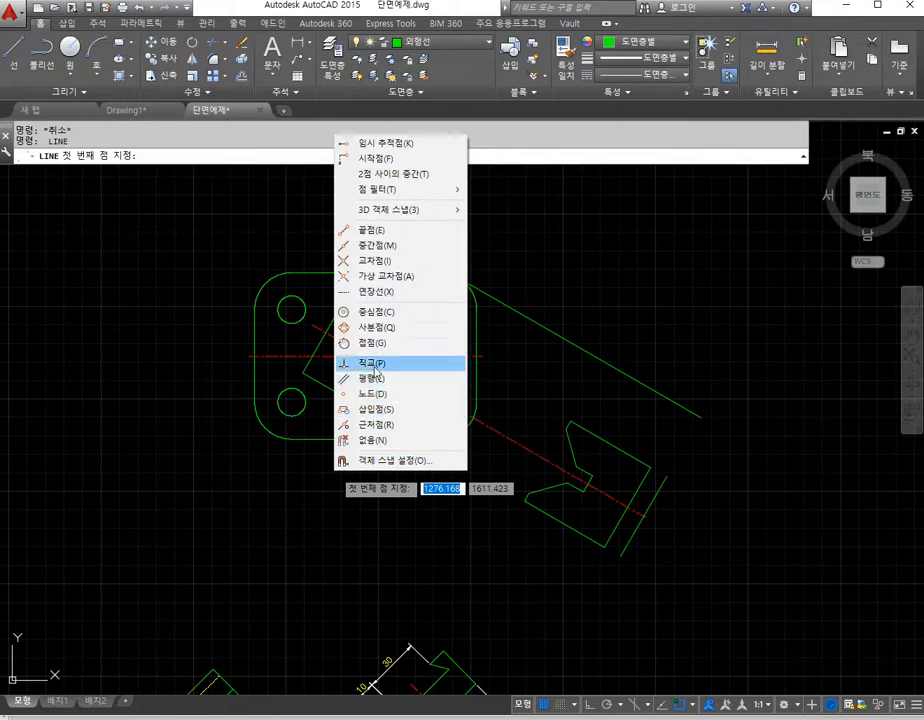
{"action": "left_click", "coordinate": [380, 344]}
{"action": "left_click", "coordinate": [243, 429]}
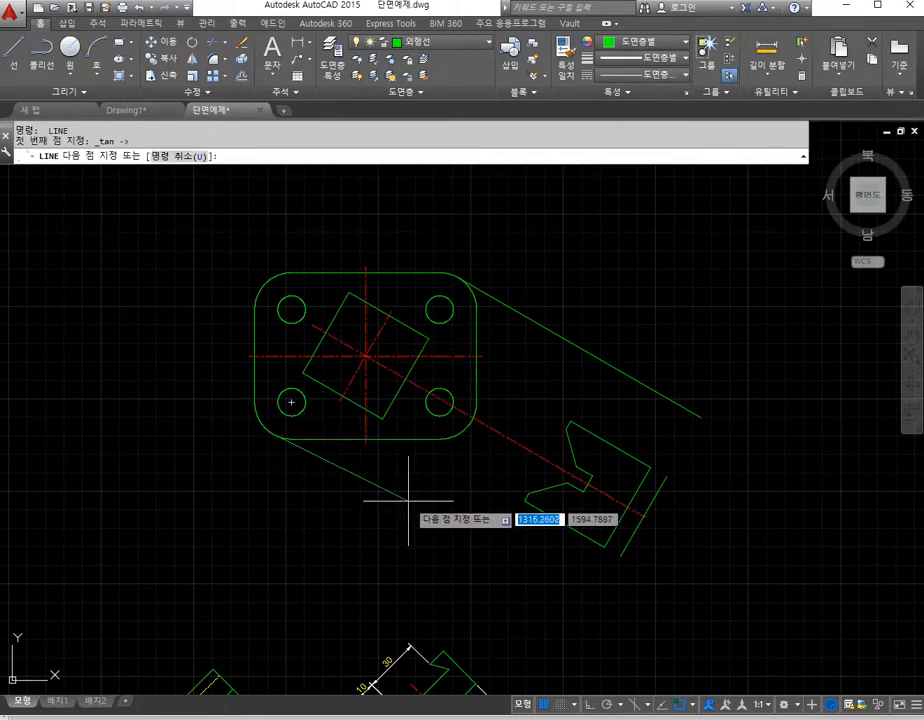
{"action": "right_click", "coordinate": [409, 499], "text": "shift"}
{"action": "left_click", "coordinate": [456, 393]}
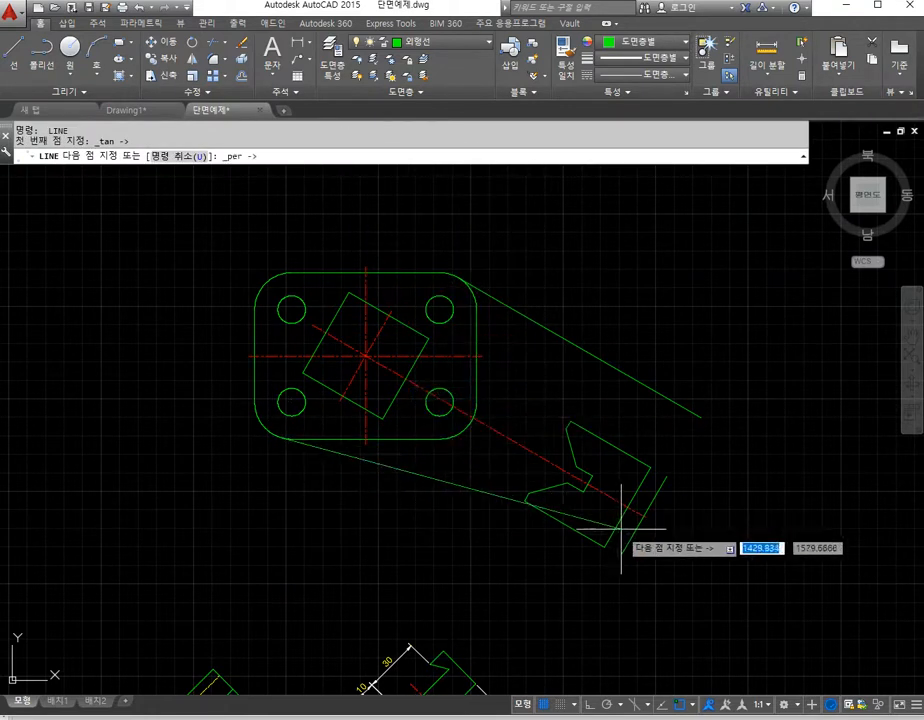
{"action": "key", "text": "Escape"}
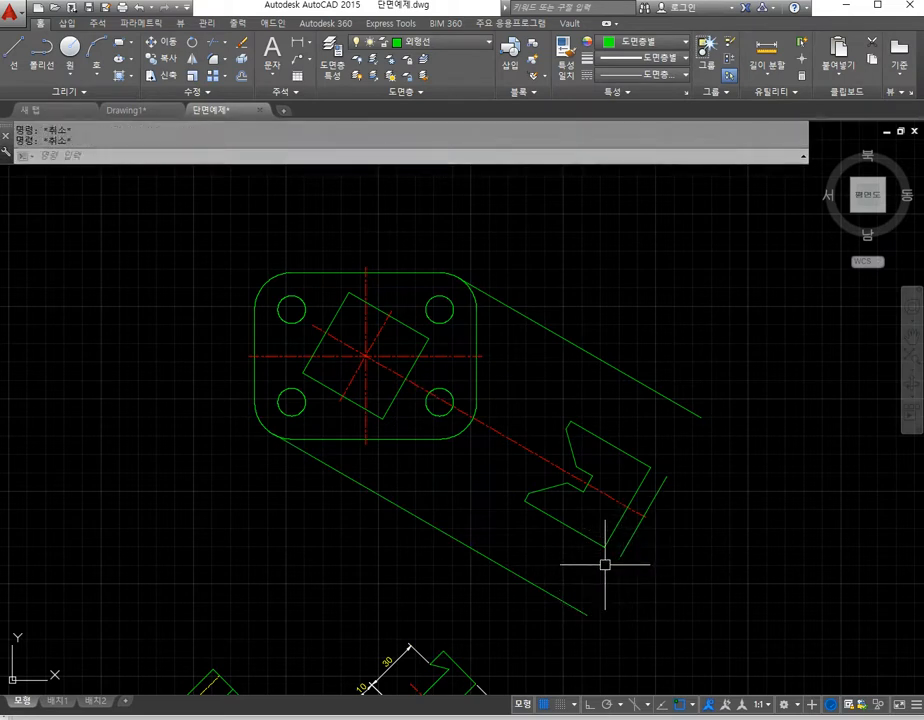
Step: Extend both parallel base plate edges of the auxiliary view at each end to meet the two tangent projection lines
{"action": "key", "text": "space"}
{"action": "key", "text": "space"}
{"action": "left_click", "coordinate": [608, 535]}
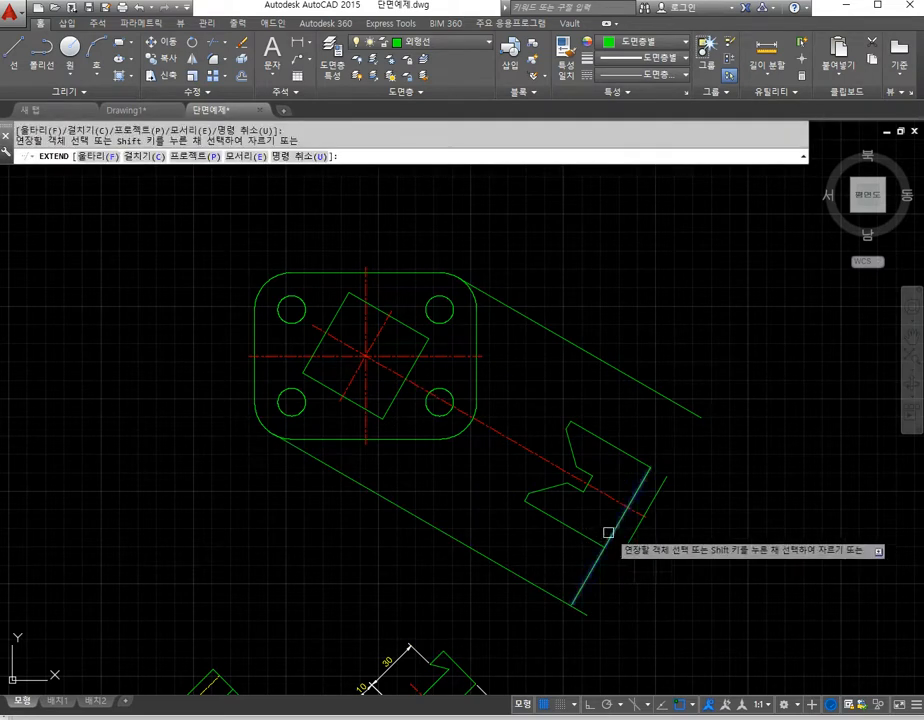
{"action": "left_click", "coordinate": [637, 487]}
{"action": "left_click", "coordinate": [659, 487]}
{"action": "left_click", "coordinate": [614, 535]}
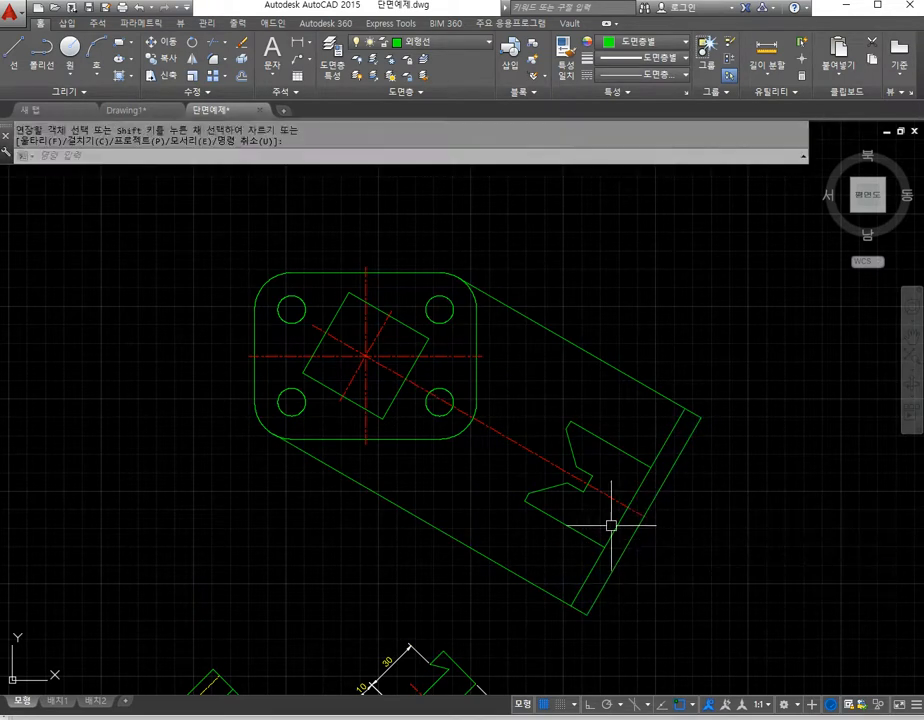
{"action": "key", "text": "Escape"}
{"action": "key", "text": "Escape"}
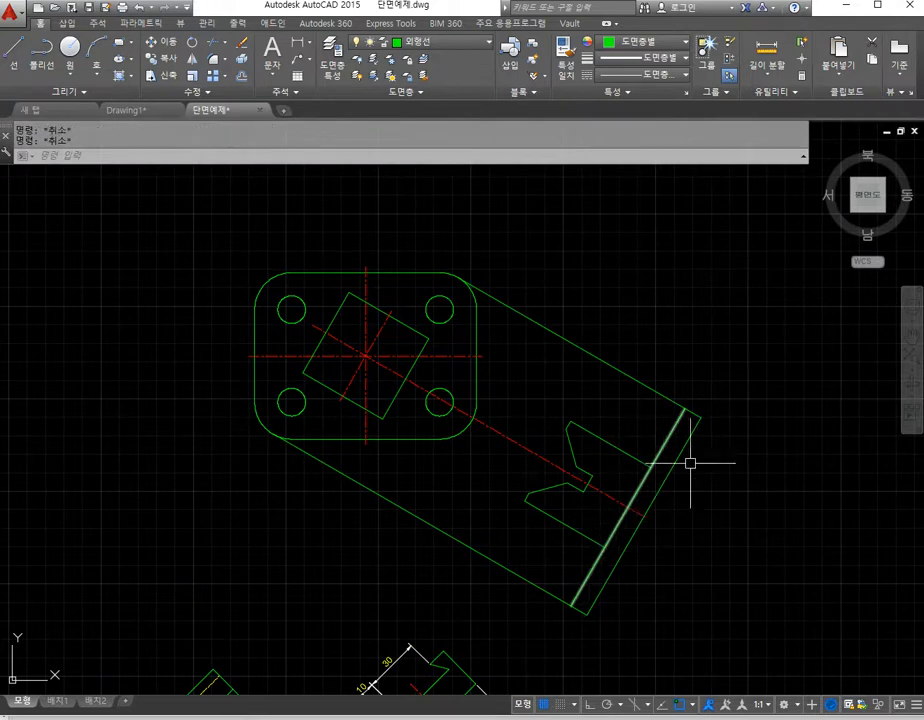
Step: Fillet the inner plate edge with both projection lines at radius 0, leaving only the short end edges of the inclined plate
{"action": "type", "text": "f"}
{"action": "key", "text": "space"}
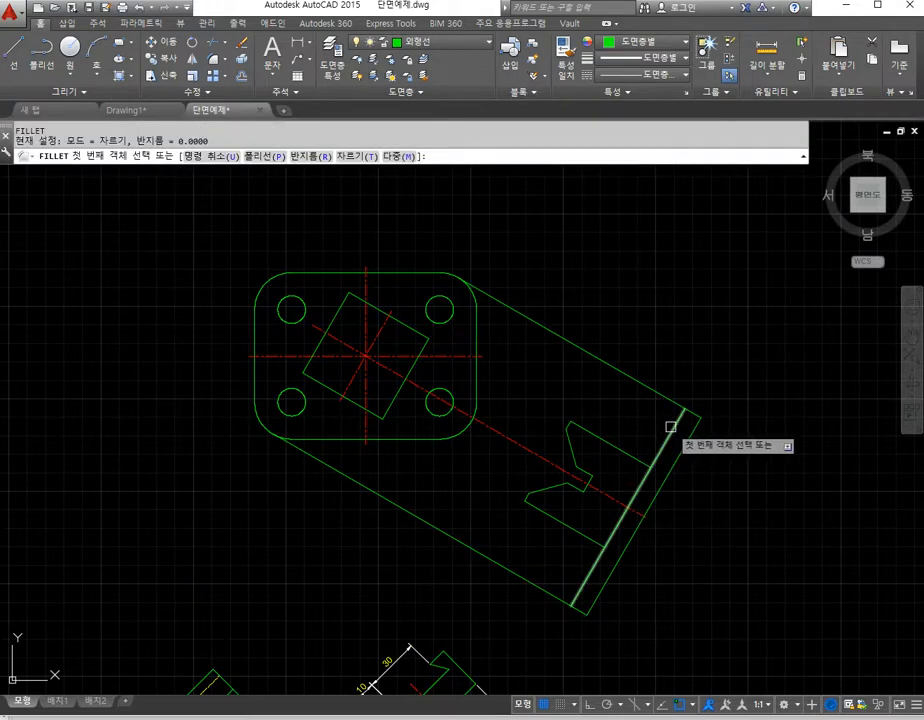
{"action": "left_click", "coordinate": [672, 427]}
{"action": "left_click", "coordinate": [693, 413]}
{"action": "key", "text": "space"}
{"action": "left_click", "coordinate": [580, 589]}
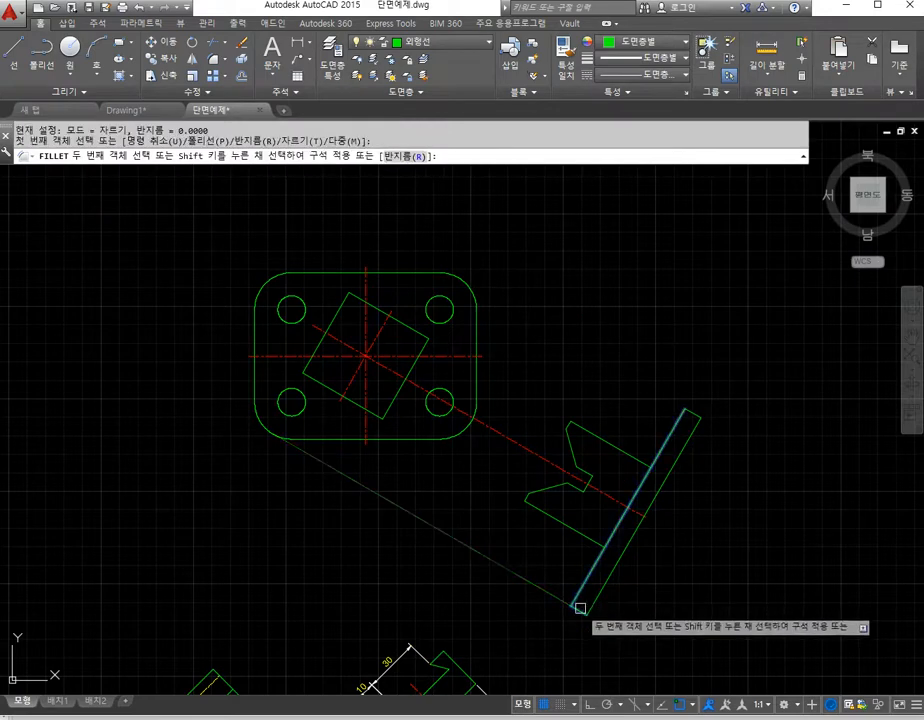
{"action": "key", "text": "Escape"}
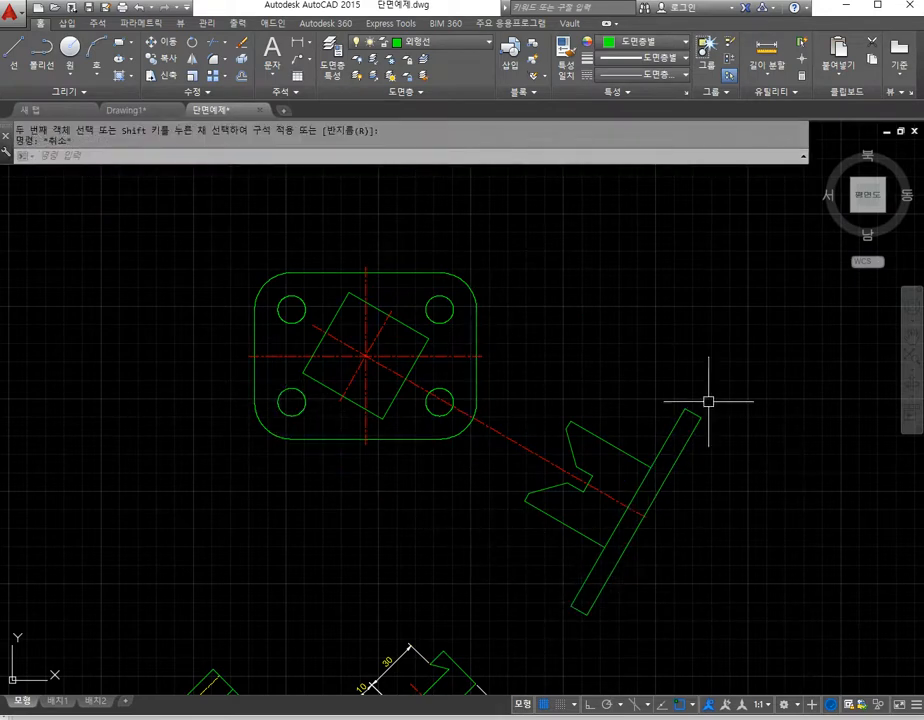
Step: With Ortho on, draw vertical projection lines downward from the plan view plate's right and left edges
{"action": "scroll", "coordinate": [652, 457], "scroll_direction": "up", "scroll_amount": 2}
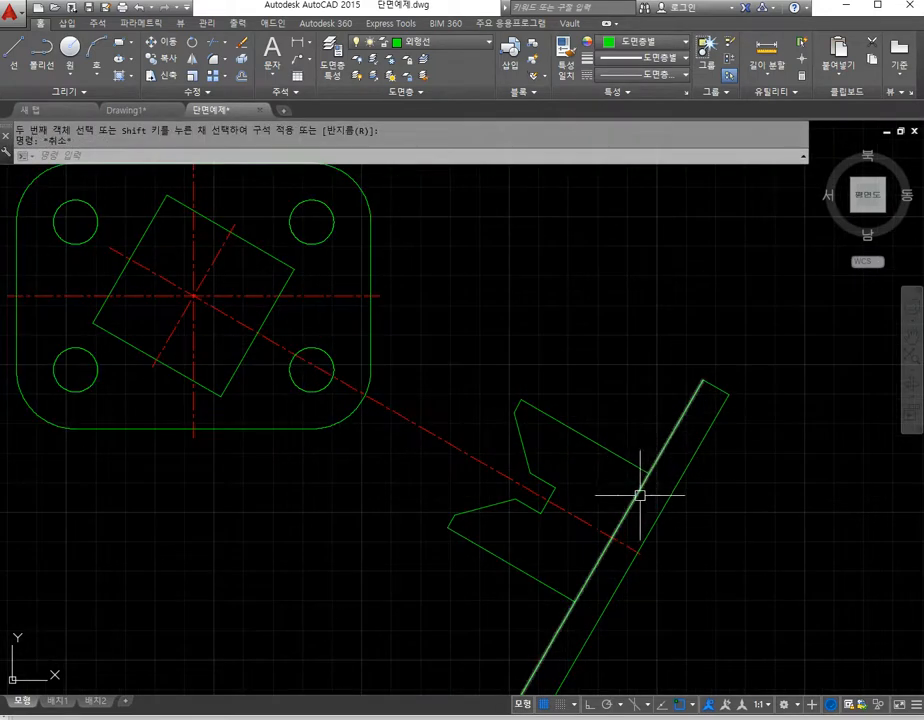
{"action": "scroll", "coordinate": [640, 495], "scroll_direction": "down", "scroll_amount": 4}
{"action": "scroll", "coordinate": [551, 468], "scroll_direction": "up", "scroll_amount": 2}
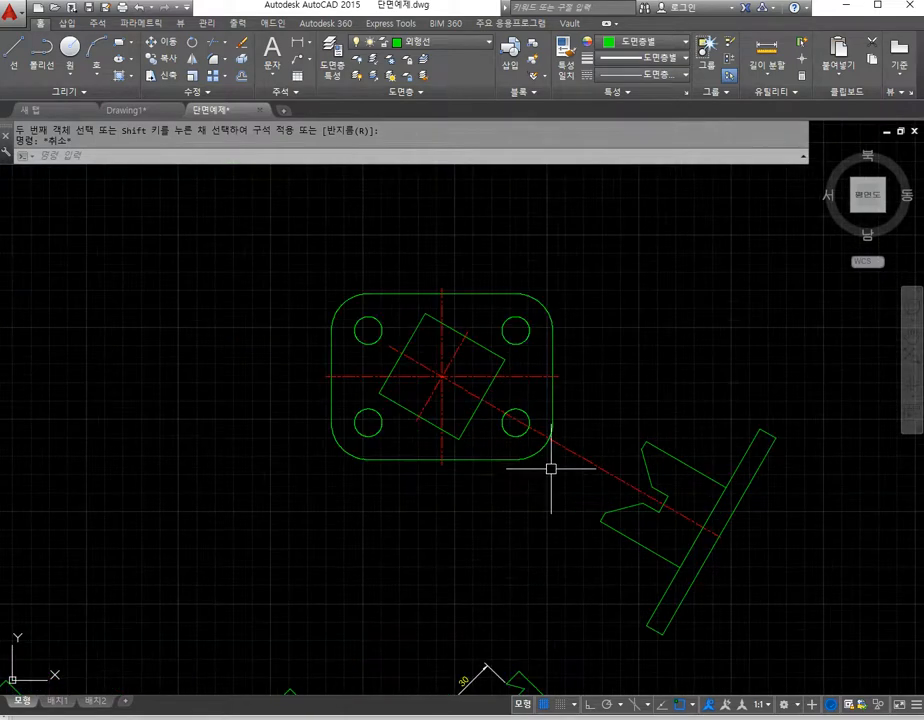
{"action": "type", "text": "l"}
{"action": "key", "text": "Return"}
{"action": "left_click", "coordinate": [515, 422]}
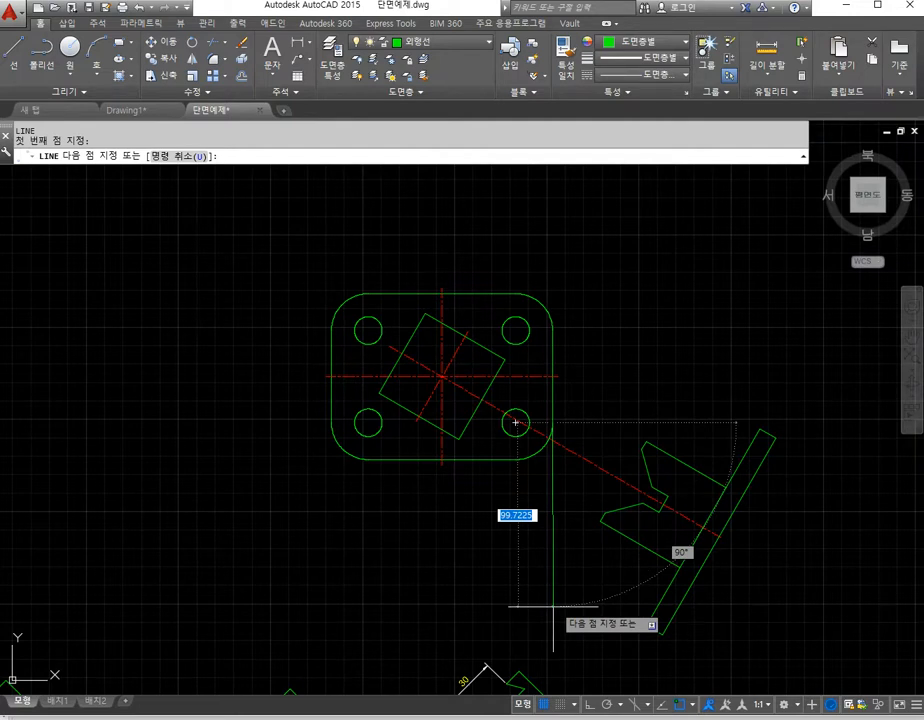
{"action": "left_click", "coordinate": [588, 705]}
{"action": "left_click", "coordinate": [552, 625]}
{"action": "key", "text": "Return"}
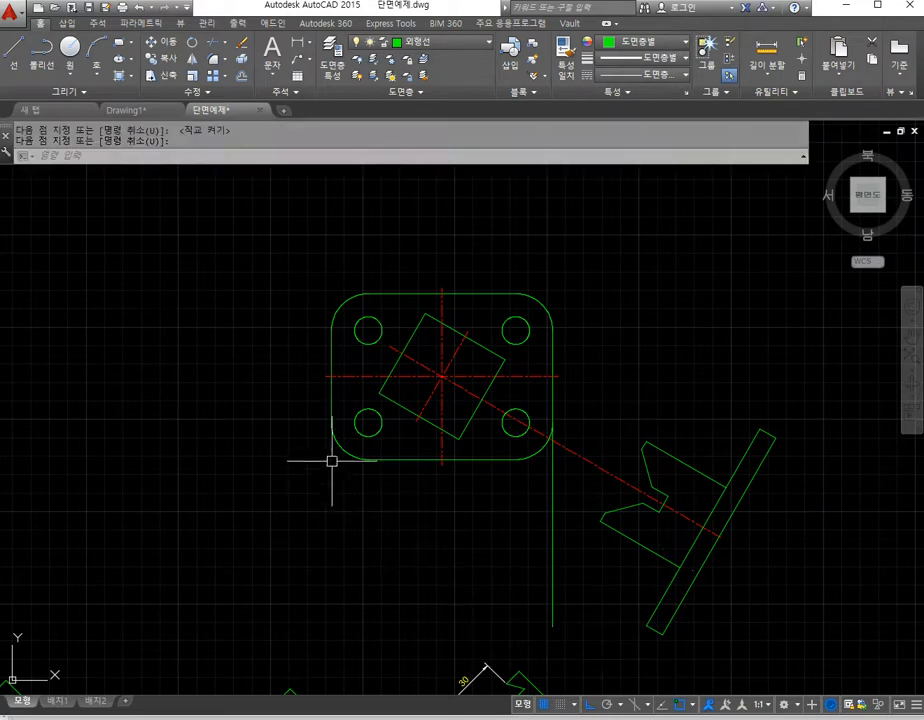
{"action": "key", "text": "space"}
{"action": "left_click", "coordinate": [331, 432]}
{"action": "left_click", "coordinate": [331, 610]}
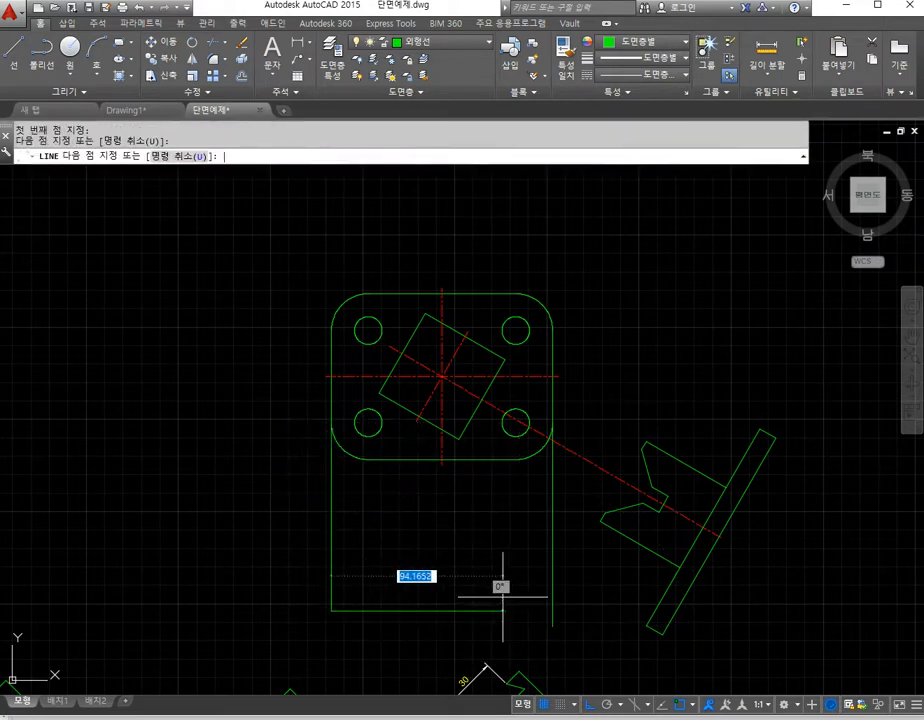
{"action": "key", "text": "Return"}
Step: Draw a horizontal base line below the plan view, crossing both vertical projection lines
{"action": "key", "text": "space"}
{"action": "left_click", "coordinate": [278, 598]}
{"action": "left_click", "coordinate": [592, 598]}
{"action": "key", "text": "Return"}
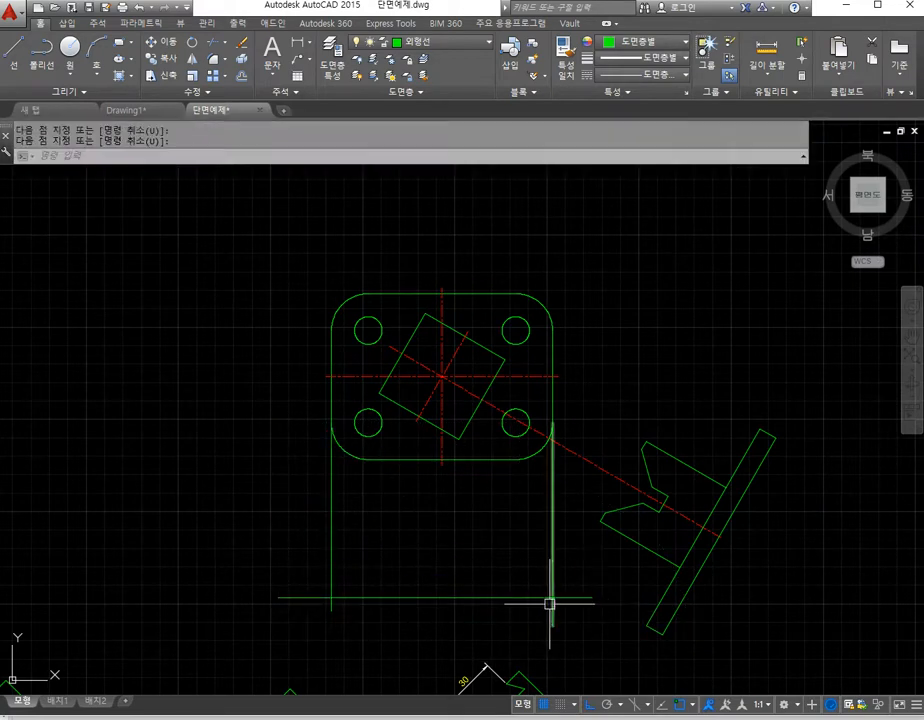
Step: Offset the horizontal base line upward by the plate thickness picked from the inclined auxiliary view
{"action": "type", "text": "o"}
{"action": "key", "text": "Return"}
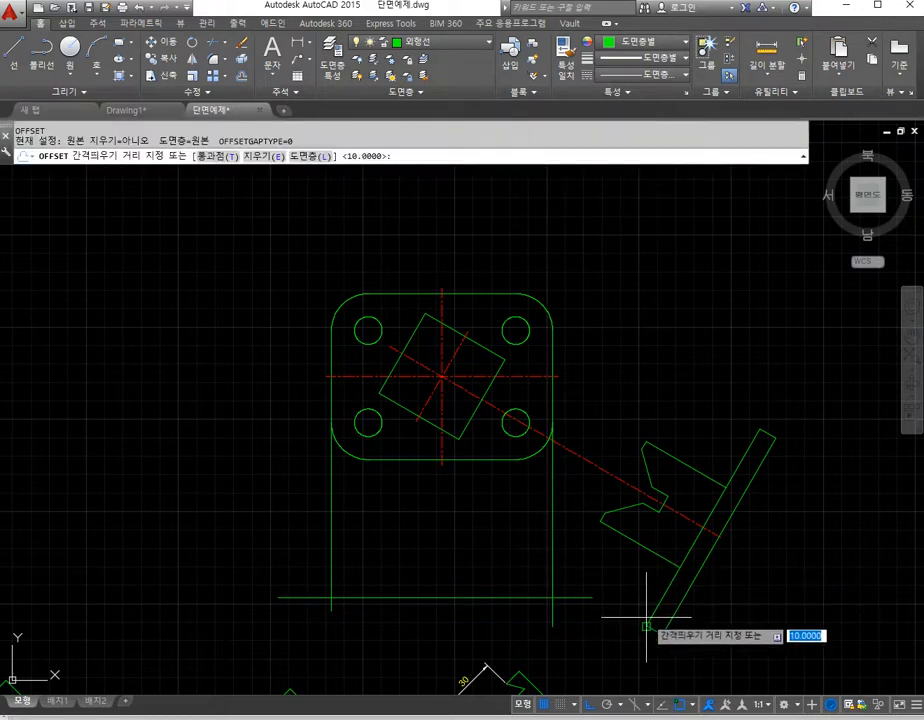
{"action": "left_click", "coordinate": [655, 630]}
{"action": "left_click", "coordinate": [663, 632]}
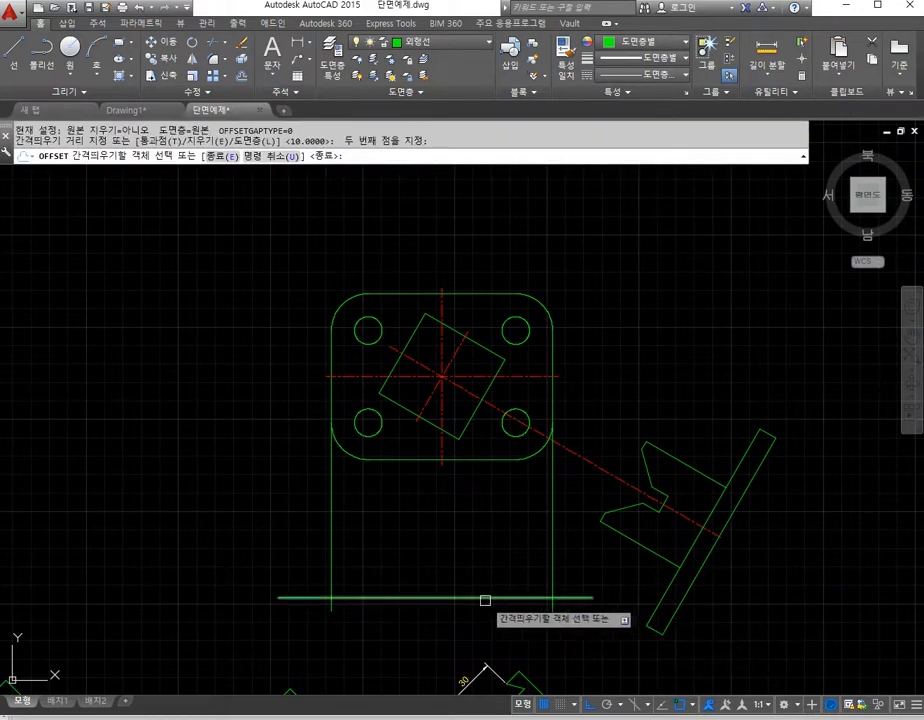
{"action": "left_click", "coordinate": [540, 598]}
{"action": "left_click", "coordinate": [536, 585]}
{"action": "key", "text": "Return"}
Step: Offset the plate's upper horizontal line upward by the block height picked along the block's side in the auxiliary view
{"action": "key", "text": "space"}
{"action": "left_click", "coordinate": [680, 567]}
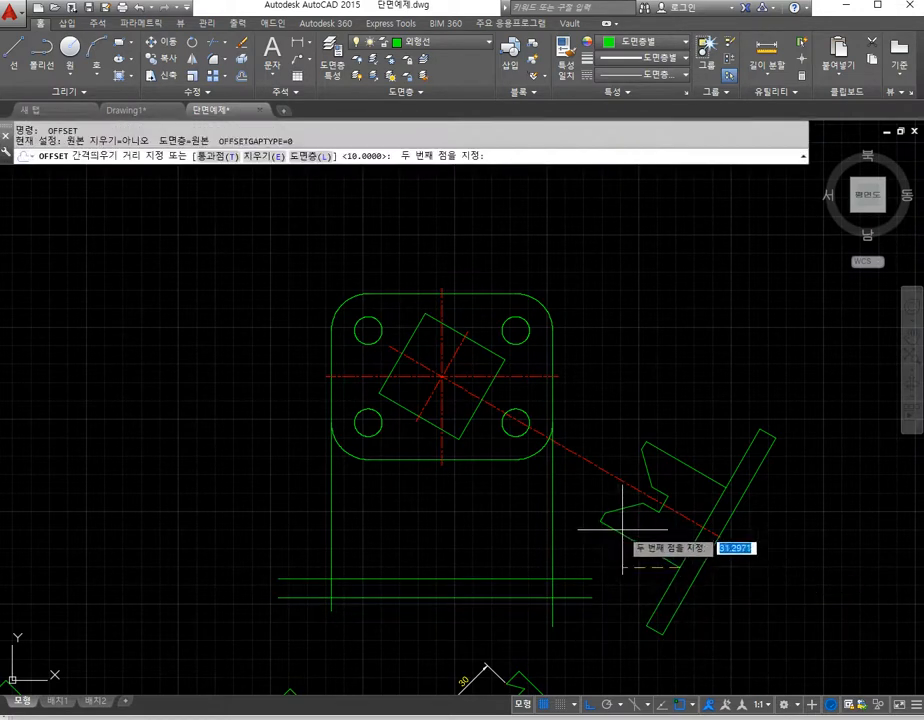
{"action": "left_click", "coordinate": [601, 521]}
{"action": "left_click", "coordinate": [460, 579]}
{"action": "left_click", "coordinate": [490, 552]}
{"action": "key", "text": "Escape"}
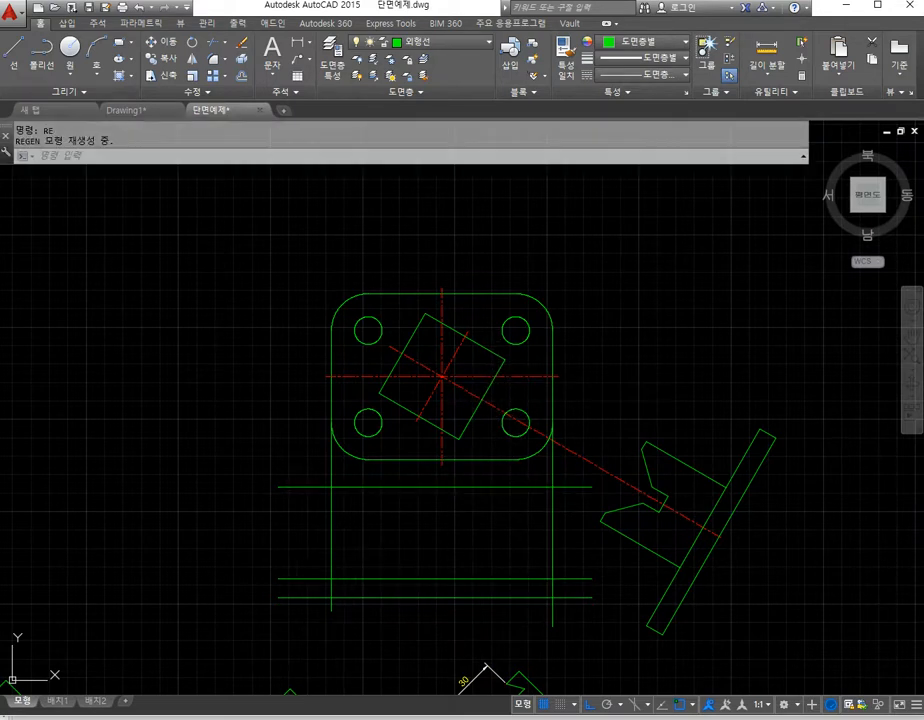
Step: Fillet the four corners between the two lower horizontal lines and the vertical projection lines at radius 0 to close the plate rectangle
{"action": "scroll", "coordinate": [337, 600], "scroll_direction": "up", "scroll_amount": 2}
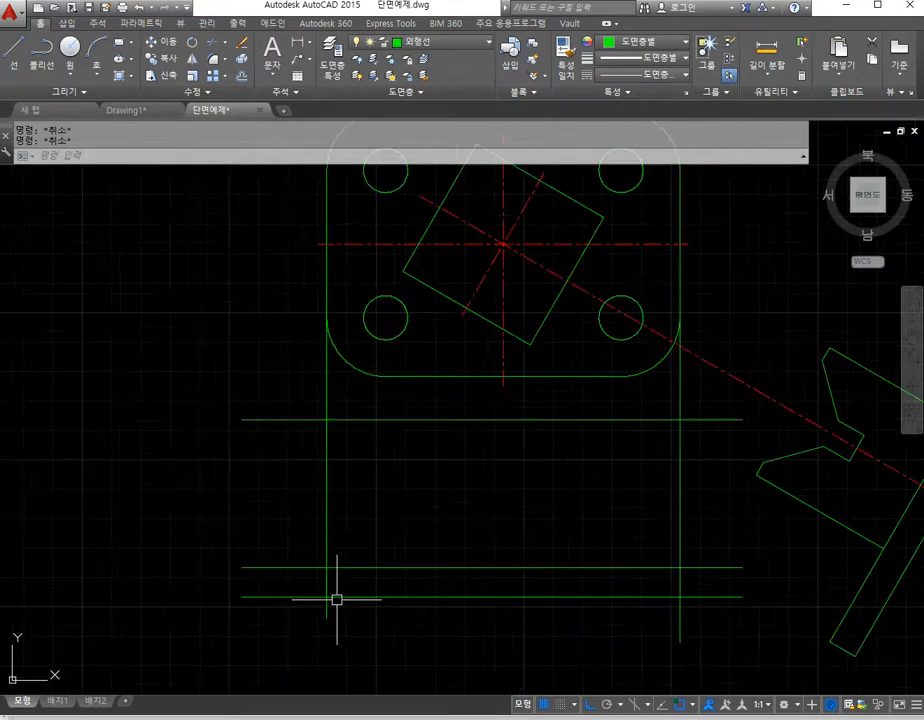
{"action": "left_click", "coordinate": [336, 568]}
{"action": "left_click", "coordinate": [326, 584]}
{"action": "key", "text": "Return"}
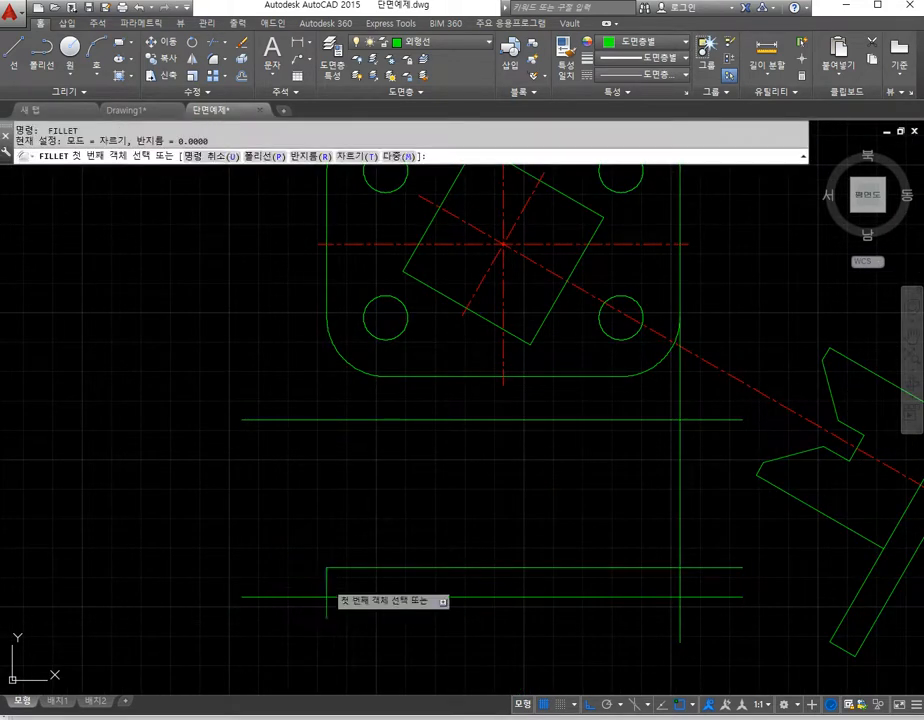
{"action": "left_click", "coordinate": [357, 597]}
{"action": "key", "text": "Return"}
{"action": "left_click", "coordinate": [629, 597]}
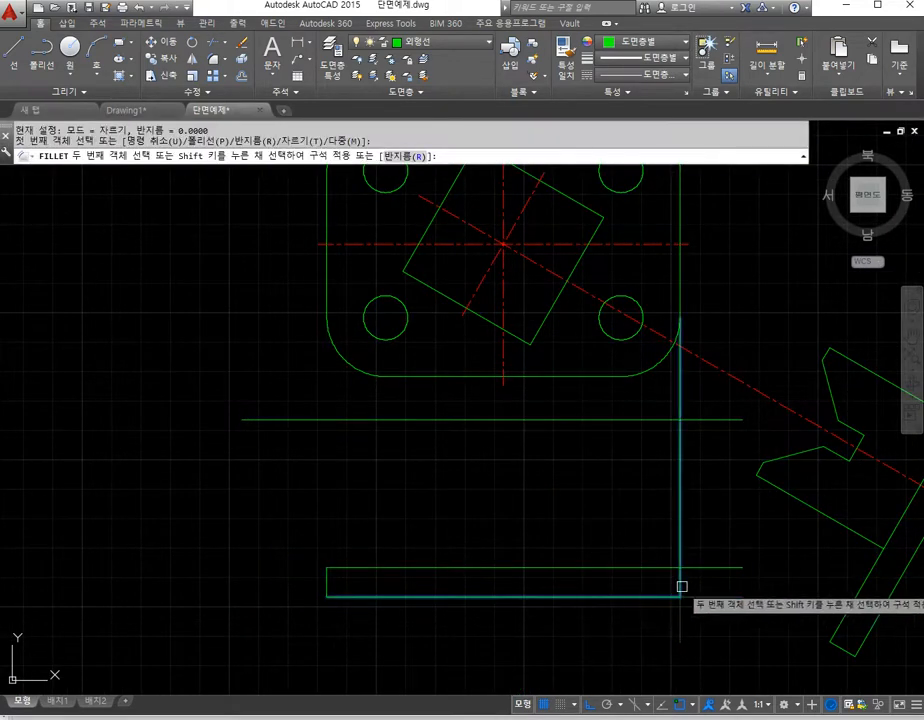
{"action": "left_click", "coordinate": [682, 586]}
{"action": "key", "text": "Return"}
{"action": "left_click", "coordinate": [679, 583]}
{"action": "left_click", "coordinate": [656, 574]}
{"action": "key", "text": "Escape"}
{"action": "key", "text": "Escape"}
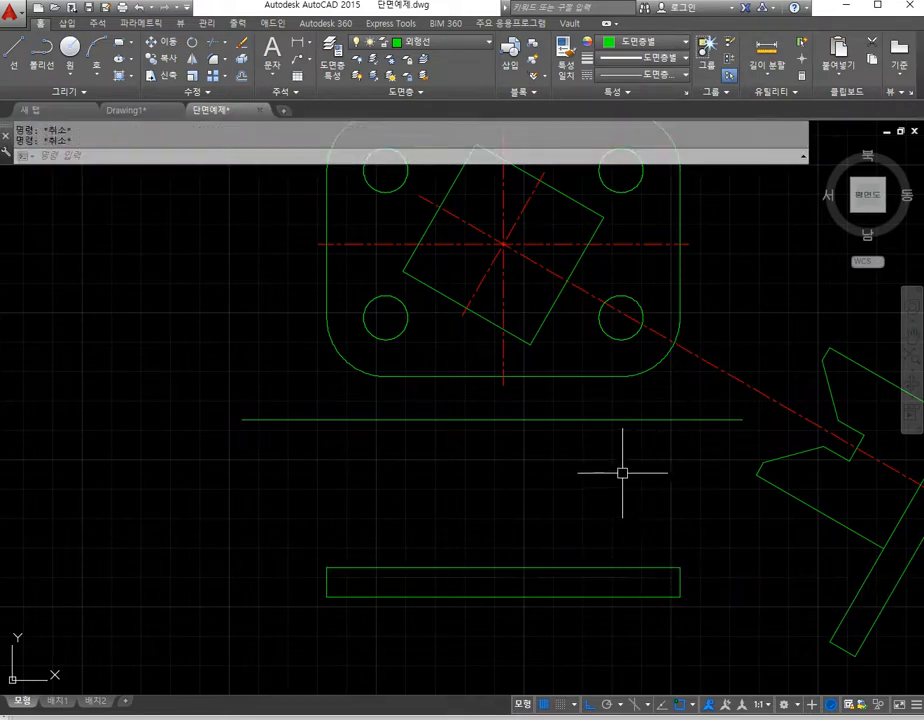
Step: Draw vertical lines from the tilted block's right and lowest corners down to the top edge of the front view plate
{"action": "scroll", "coordinate": [612, 466], "scroll_direction": "down", "scroll_amount": 2}
{"action": "scroll", "coordinate": [602, 464], "scroll_direction": "up", "scroll_amount": 2}
{"action": "mouse_move", "coordinate": [607, 469]}
{"action": "middle_mouse_down"}
{"action": "mouse_move", "coordinate": [557, 499]}
{"action": "mouse_move", "coordinate": [551, 489]}
{"action": "middle_mouse_up"}
{"action": "type", "text": "L"}
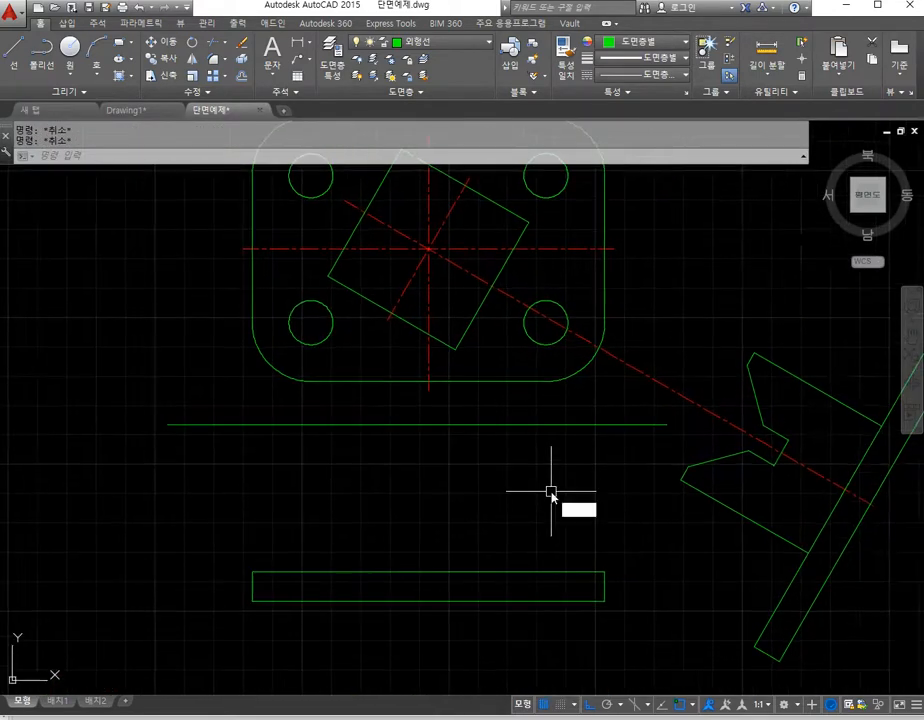
{"action": "key", "text": "Return"}
{"action": "left_click", "coordinate": [529, 222]}
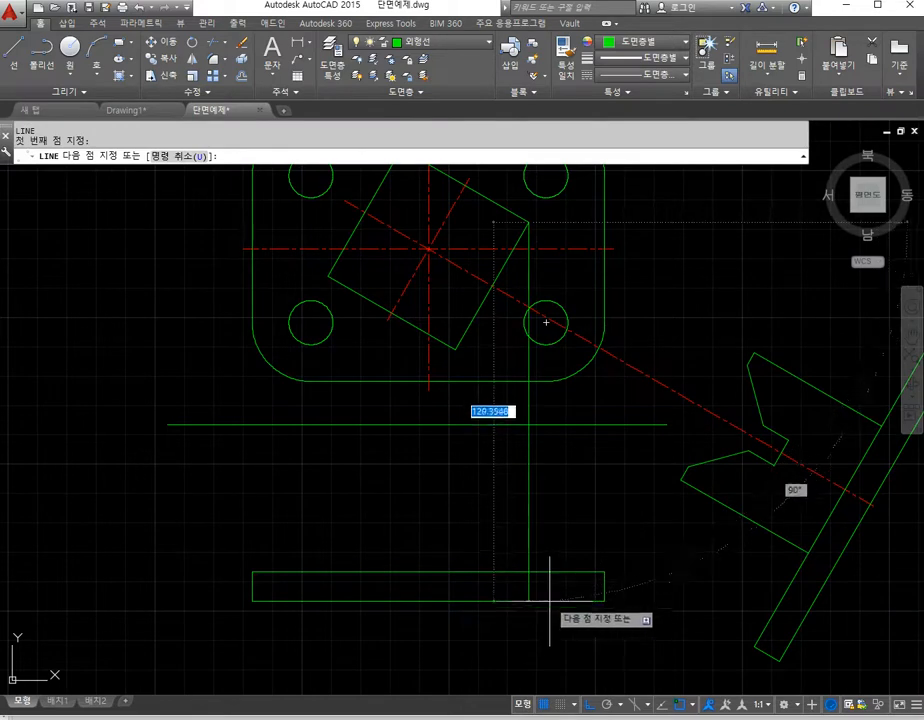
{"action": "left_click", "coordinate": [529, 575]}
{"action": "key", "text": "Return"}
{"action": "key", "text": "Return"}
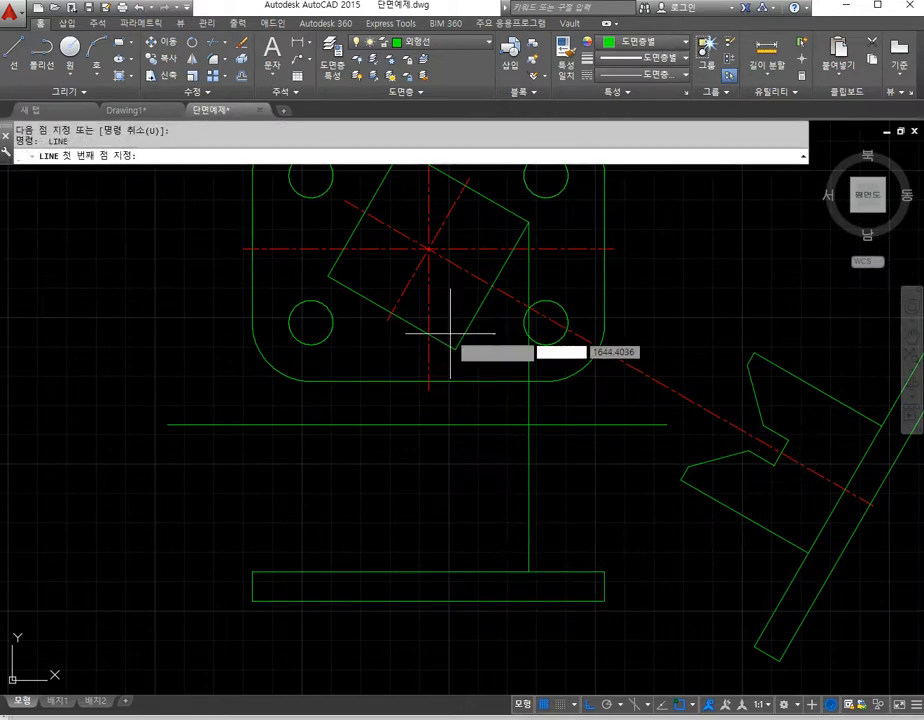
{"action": "left_click", "coordinate": [455, 350]}
{"action": "left_click", "coordinate": [456, 572]}
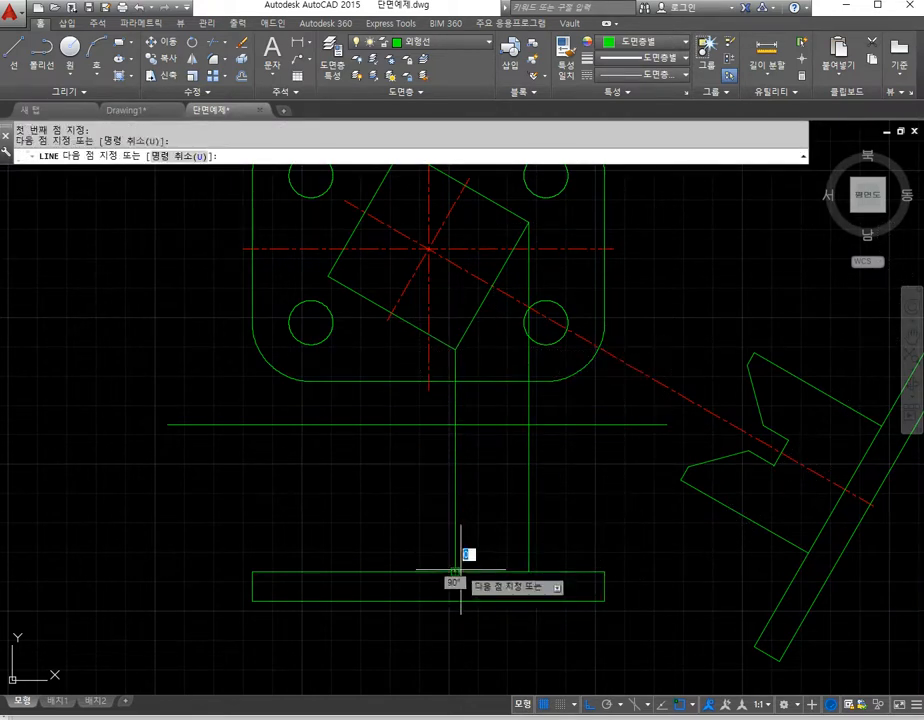
{"action": "key", "text": "Return"}
Step: Draw vertical lines from the tilted block's left and uppermost corners down to the top edge of the front view plate
{"action": "key", "text": "Return"}
{"action": "left_click", "coordinate": [340, 292]}
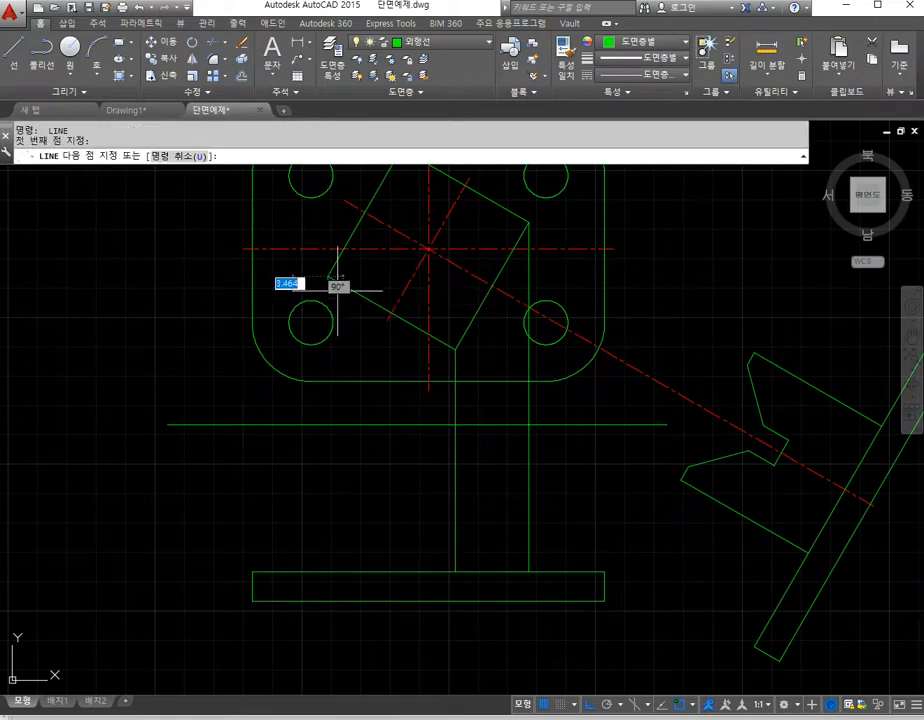
{"action": "left_click", "coordinate": [328, 572]}
{"action": "key", "text": "Return"}
{"action": "key", "text": "Return"}
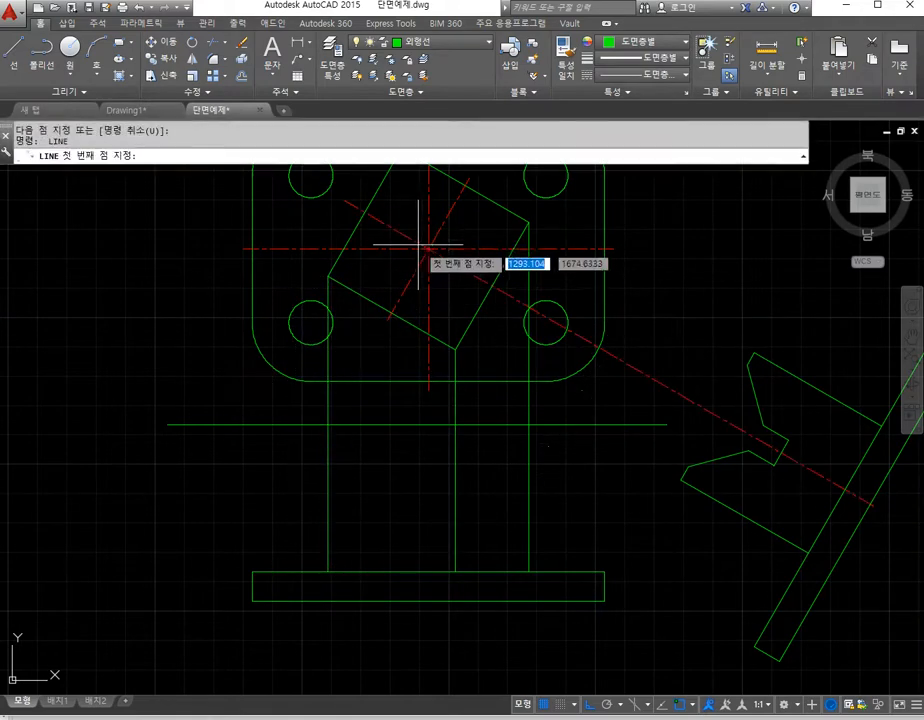
{"action": "middle_click_drag", "start_coordinate": [418, 243], "coordinate": [420, 285]}
{"action": "left_click", "coordinate": [404, 191]}
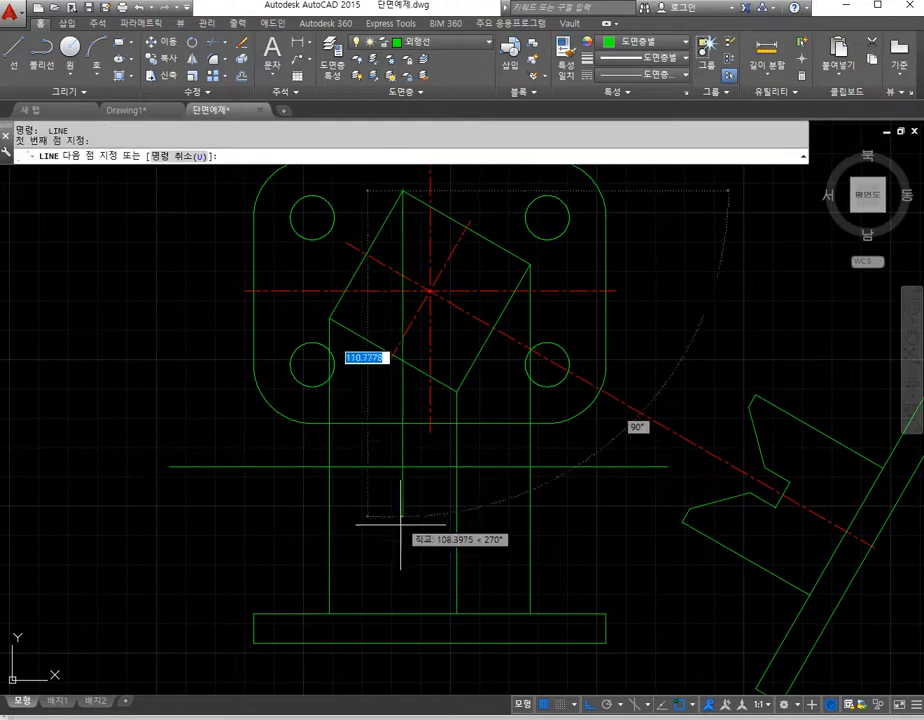
{"action": "left_click", "coordinate": [399, 612]}
{"action": "key", "text": "Return"}
Step: Trim the four vertical projection lines above the horizontal block-top line using a fence
{"action": "type", "text": "tr"}
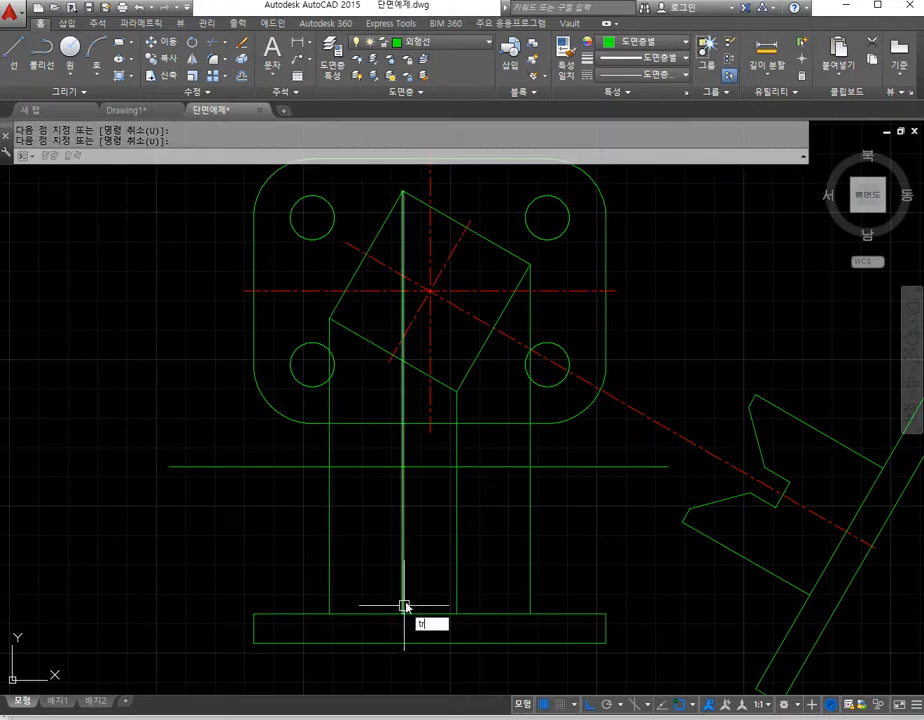
{"action": "key", "text": "Return"}
{"action": "left_click", "coordinate": [497, 466]}
{"action": "key", "text": "Return"}
{"action": "left_click", "coordinate": [553, 452]}
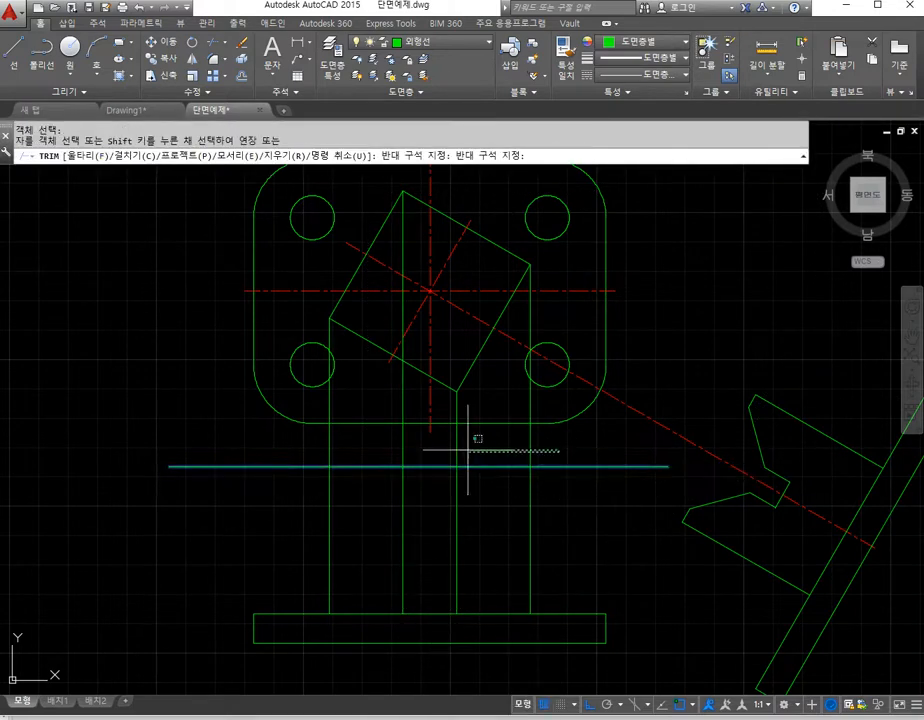
{"action": "left_click", "coordinate": [254, 440]}
{"action": "key", "text": "Return"}
Step: Trim both ends of the block-top line beyond the block's outer vertical edges
{"action": "key", "text": "Return"}
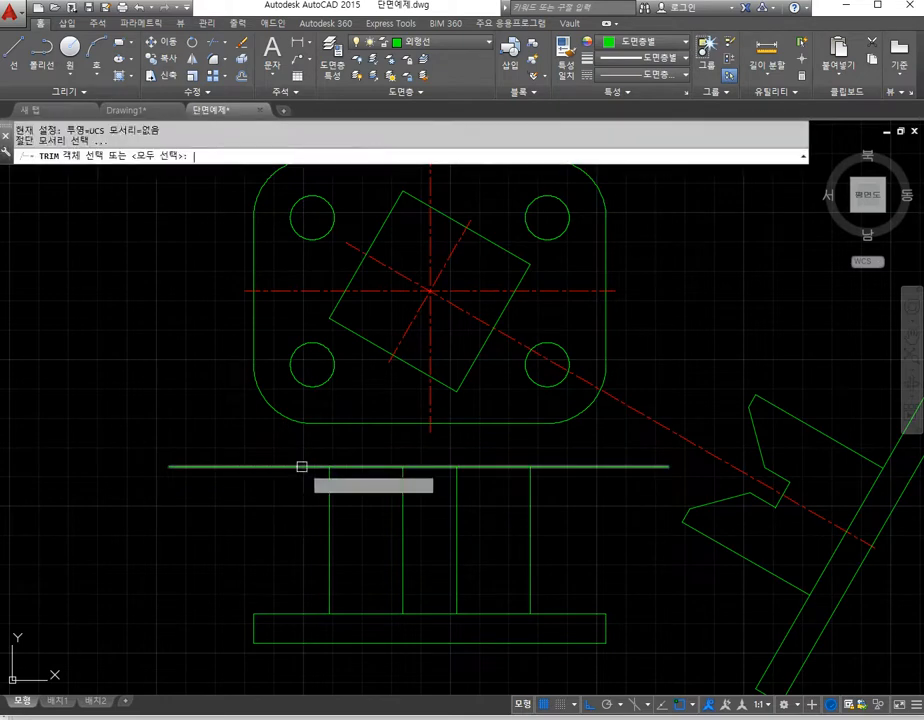
{"action": "key", "text": "Return"}
{"action": "left_click", "coordinate": [301, 466]}
{"action": "left_click", "coordinate": [553, 467]}
{"action": "key", "text": "Return"}
{"action": "scroll", "coordinate": [558, 527], "scroll_direction": "down", "scroll_amount": 2}
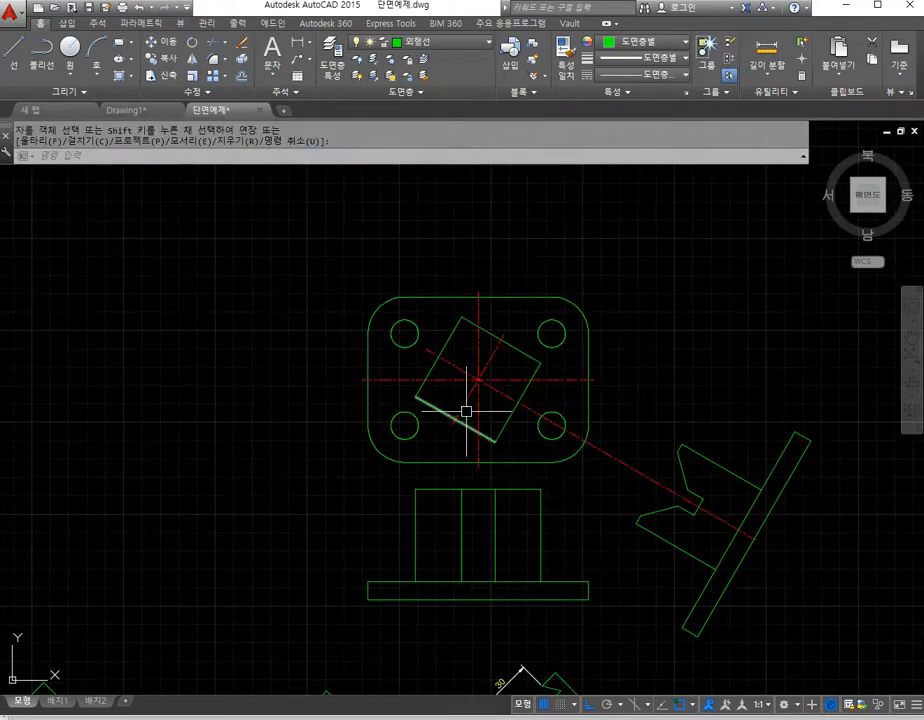
Step: Move the front view's inner vertical line from the block's uppermost corner to the 숨은선 layer
{"action": "left_click", "coordinate": [462, 530]}
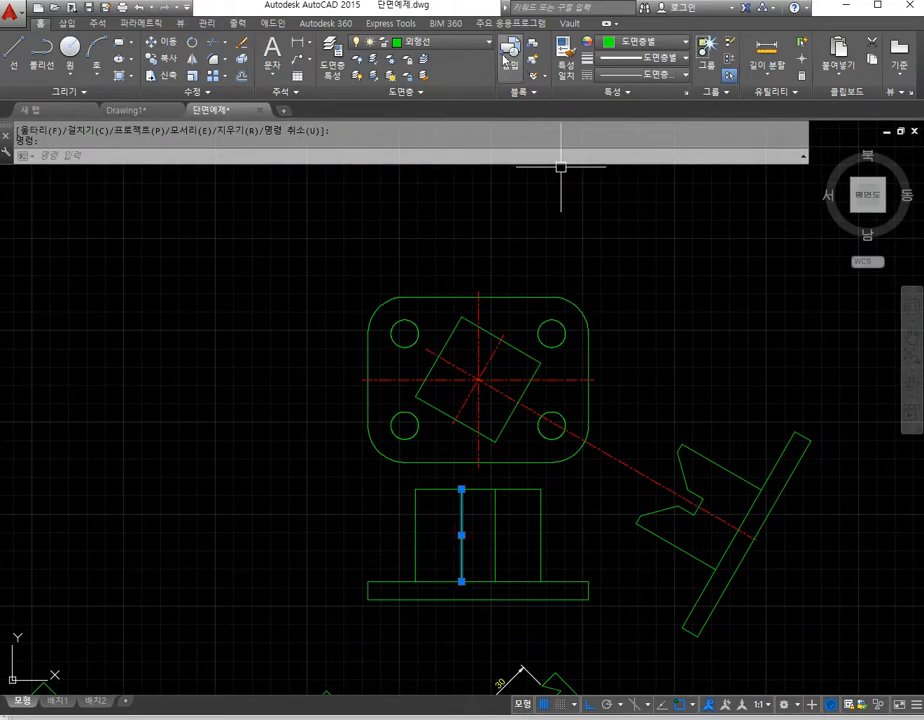
{"action": "left_click", "coordinate": [467, 53]}
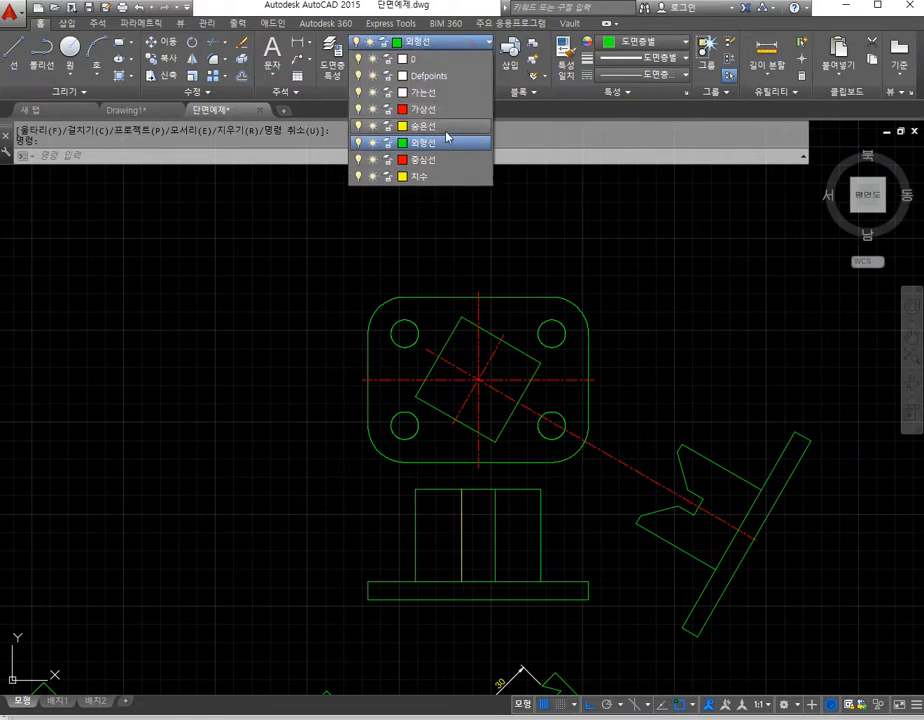
{"action": "left_click", "coordinate": [446, 128]}
{"action": "key", "text": "Escape"}
Step: Offset the tilted block's upper and lower long edges inward by 5, the distance picked on the auxiliary view's block tip
{"action": "scroll", "coordinate": [501, 507], "scroll_direction": "up", "scroll_amount": 2}
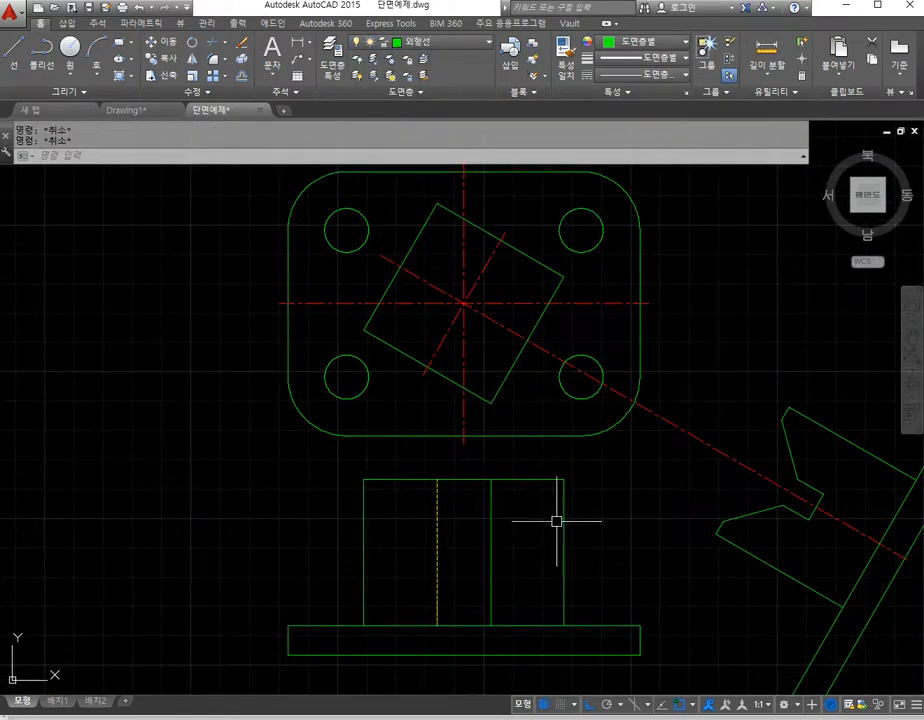
{"action": "middle_click_drag", "start_coordinate": [556, 521], "coordinate": [506, 506]}
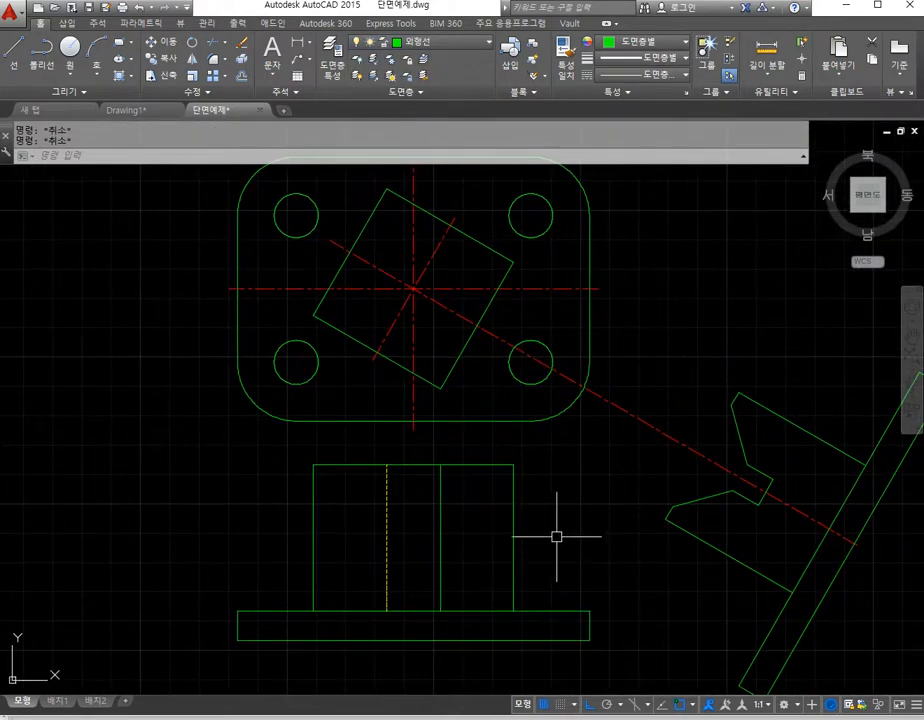
{"action": "middle_click_drag", "start_coordinate": [556, 537], "coordinate": [516, 552]}
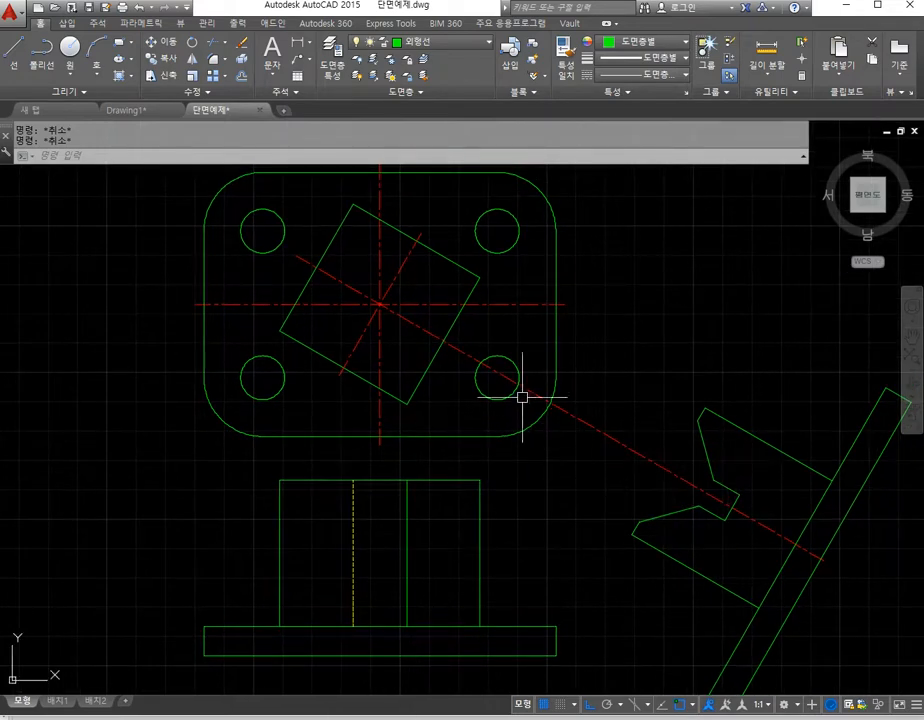
{"action": "type", "text": "o"}
{"action": "key", "text": "Return"}
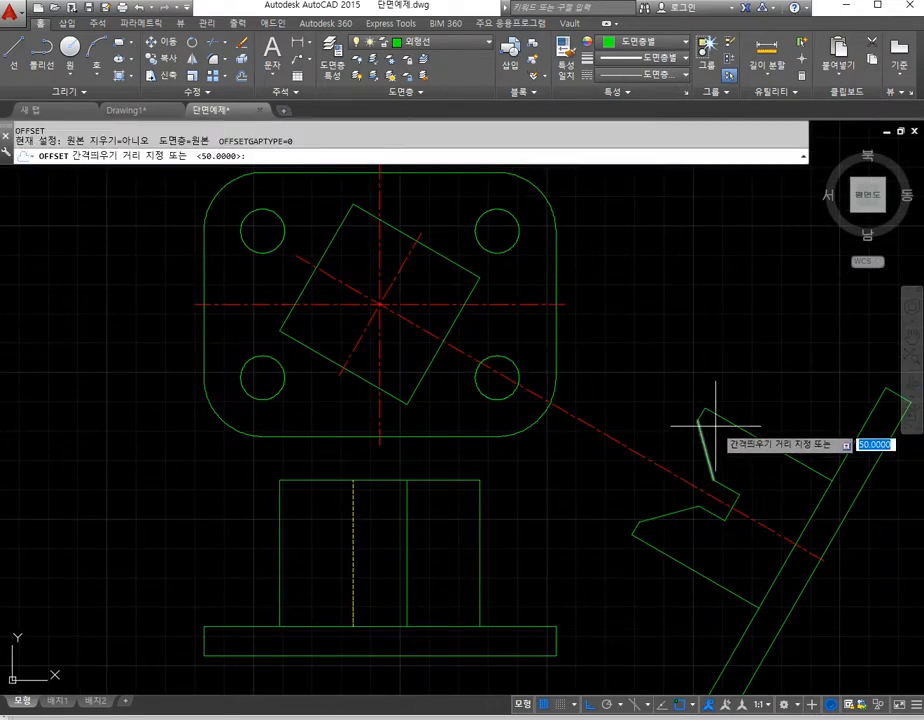
{"action": "left_click", "coordinate": [699, 418]}
{"action": "left_click", "coordinate": [699, 418]}
{"action": "left_click", "coordinate": [467, 300]}
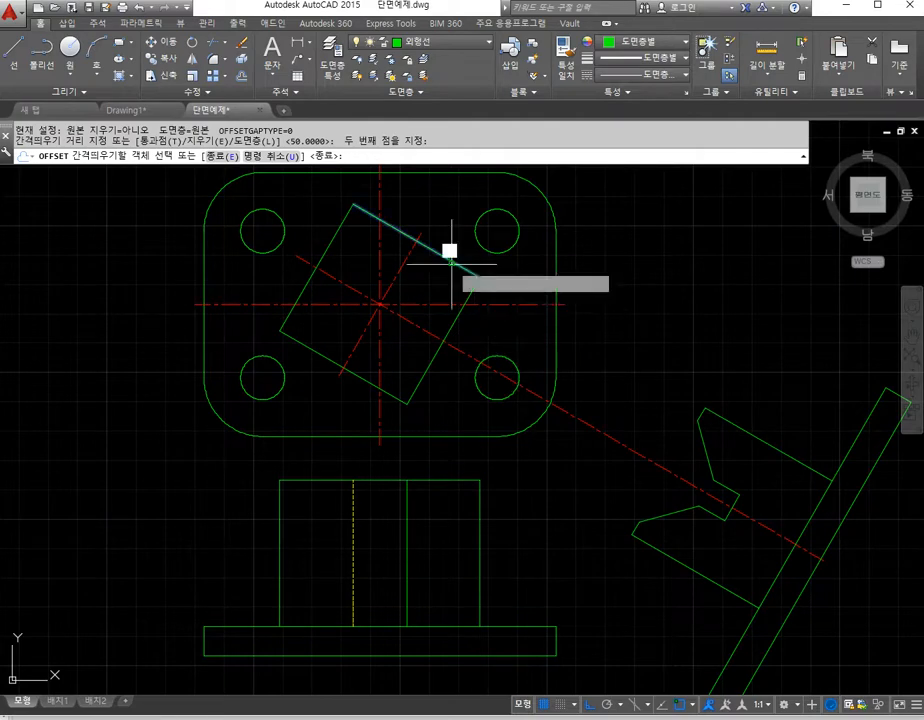
{"action": "left_click", "coordinate": [450, 250]}
{"action": "left_click", "coordinate": [396, 387]}
{"action": "left_click", "coordinate": [737, 470]}
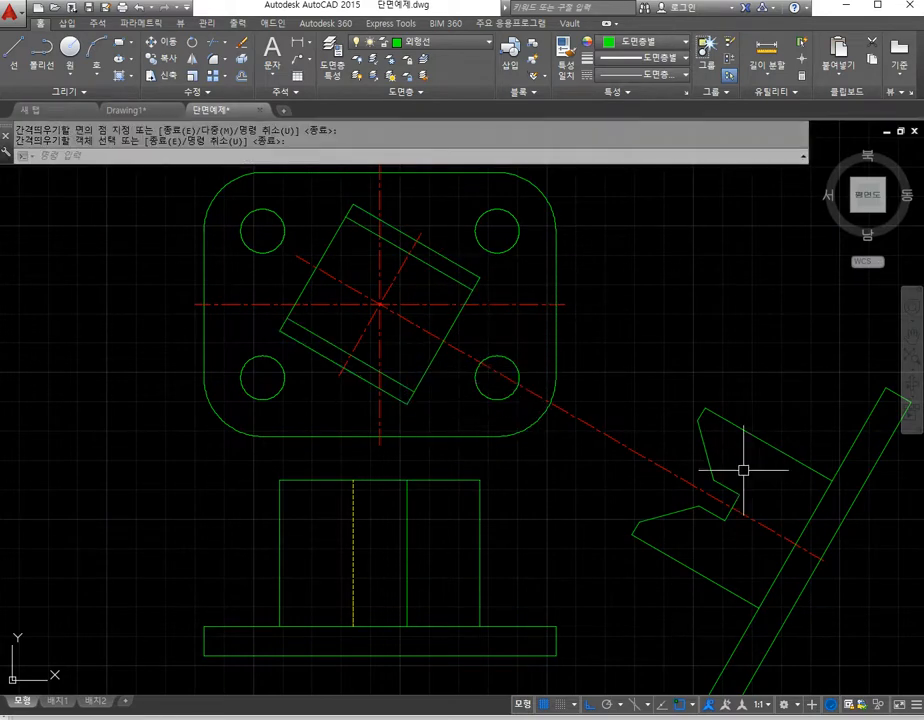
{"action": "key", "text": "Return"}
Step: Offset the tilted block's upper and lower long edges inward by 20, the perpendicular distance from the auxiliary view's slot corner to the block side
{"action": "key", "text": "Return"}
{"action": "left_click", "coordinate": [705, 472]}
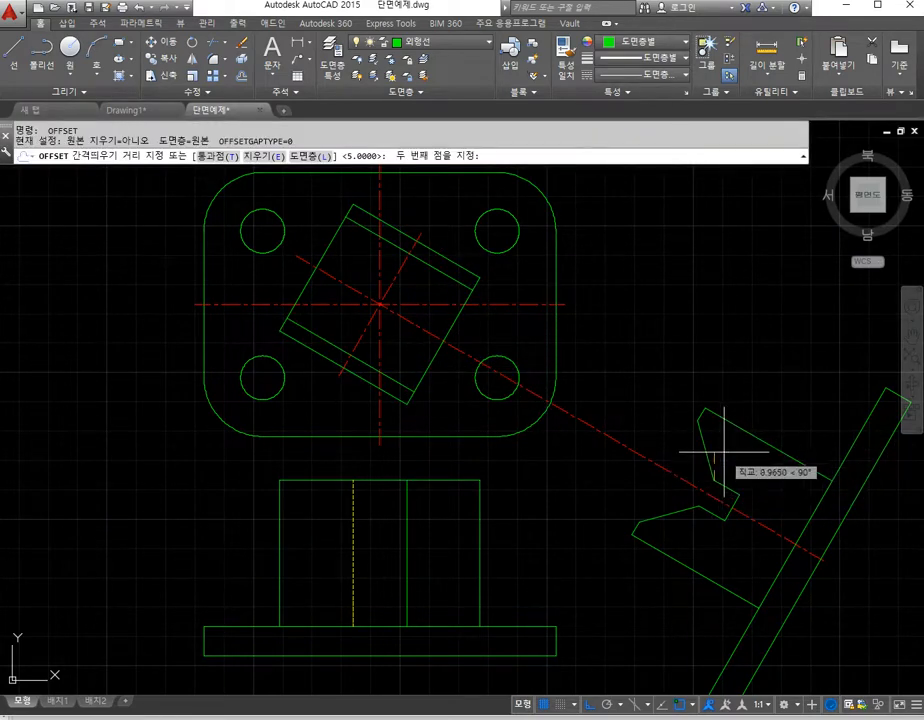
{"action": "right_click", "coordinate": [731, 447], "text": "shift"}
{"action": "left_click", "coordinate": [763, 343]}
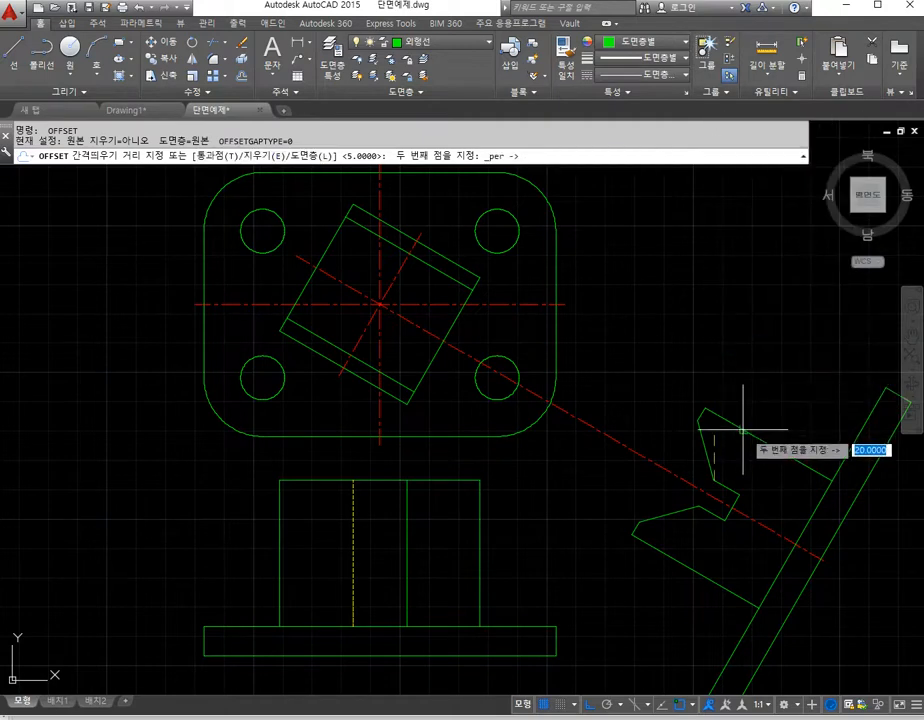
{"action": "left_click", "coordinate": [730, 432]}
{"action": "left_click", "coordinate": [454, 264]}
{"action": "left_click", "coordinate": [435, 299]}
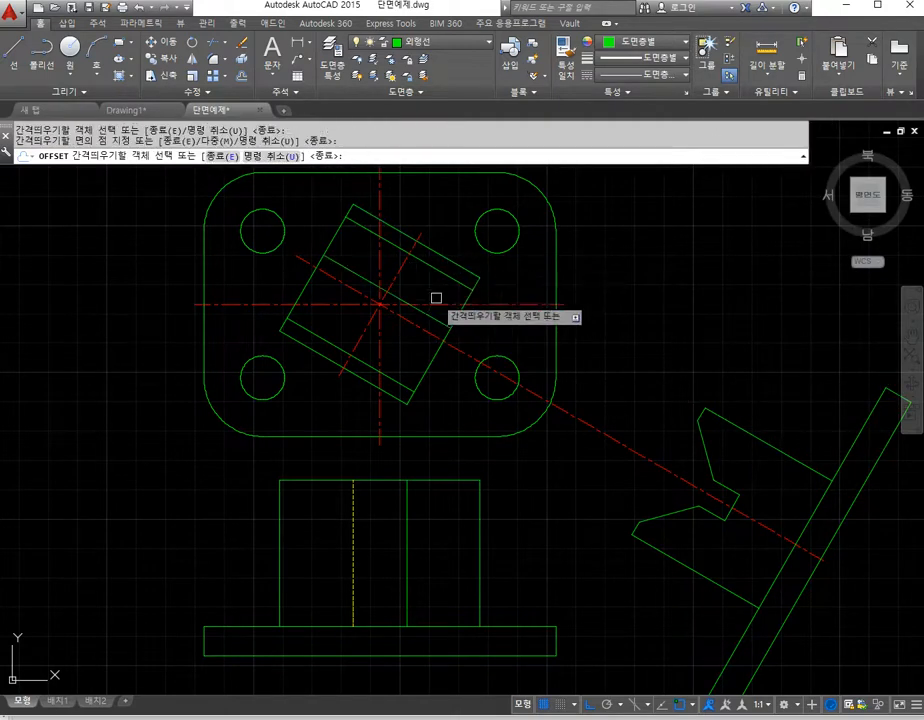
{"action": "left_click", "coordinate": [398, 396]}
{"action": "left_click", "coordinate": [412, 349]}
{"action": "key", "text": "Return"}
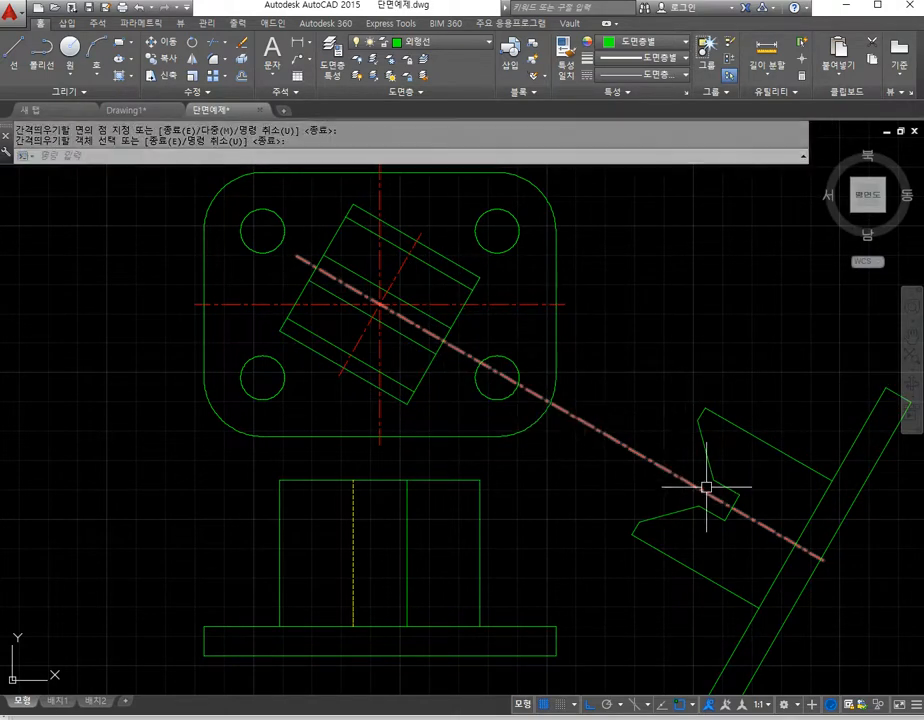
Step: Draw a check line from the auxiliary view's slot corner to the tilted block's upper inner groove line and erase it
{"action": "type", "text": "l"}
{"action": "key", "text": "Return"}
{"action": "left_click", "coordinate": [712, 484]}
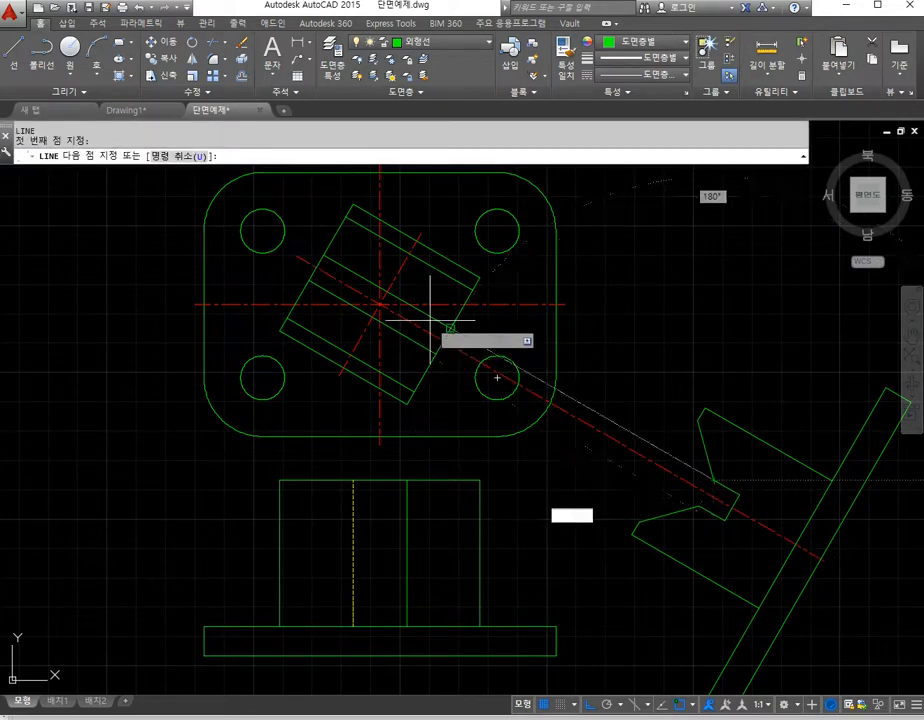
{"action": "left_click", "coordinate": [446, 327]}
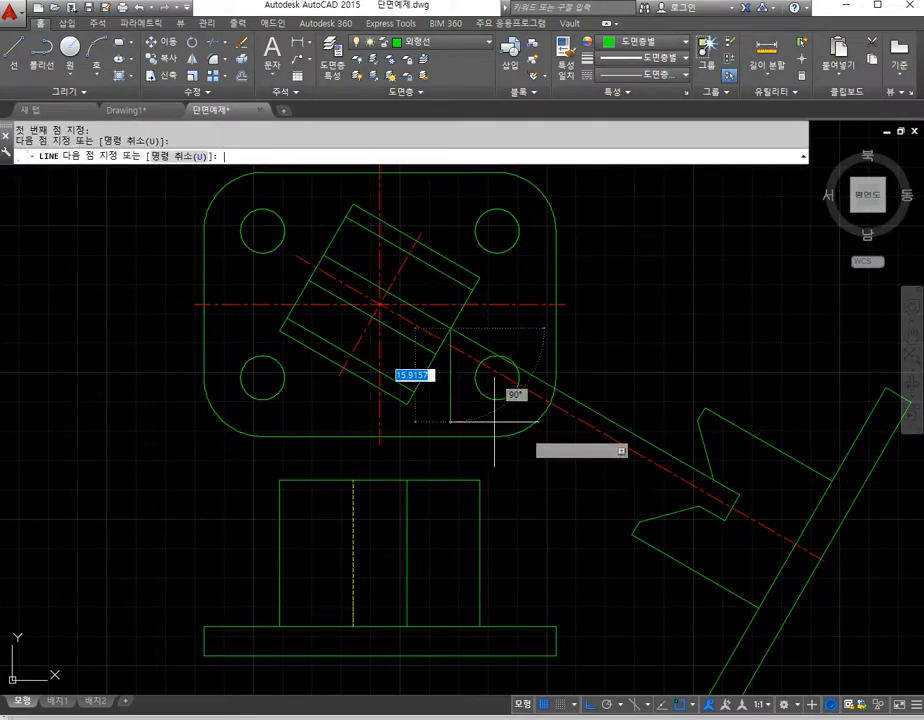
{"action": "key", "text": "Return"}
{"action": "type", "text": "e"}
{"action": "key", "text": "Return"}
{"action": "left_click", "coordinate": [637, 435]}
{"action": "key", "text": "Return"}
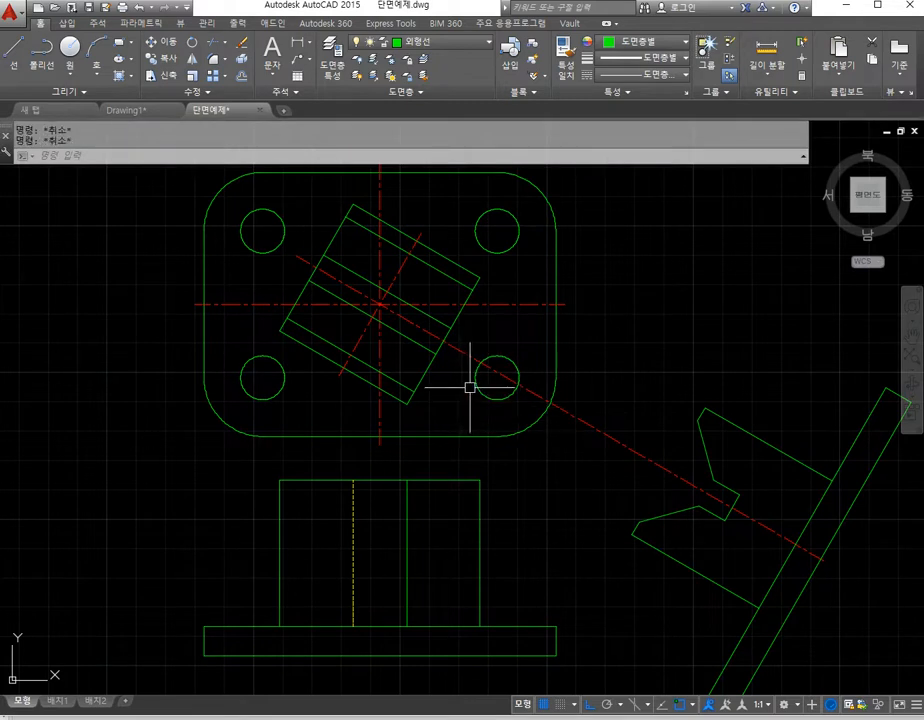
Step: Draw vertical lines from the right ends of the tilted block's two upper groove lines down into the front view block
{"action": "type", "text": "l"}
{"action": "key", "text": "Return"}
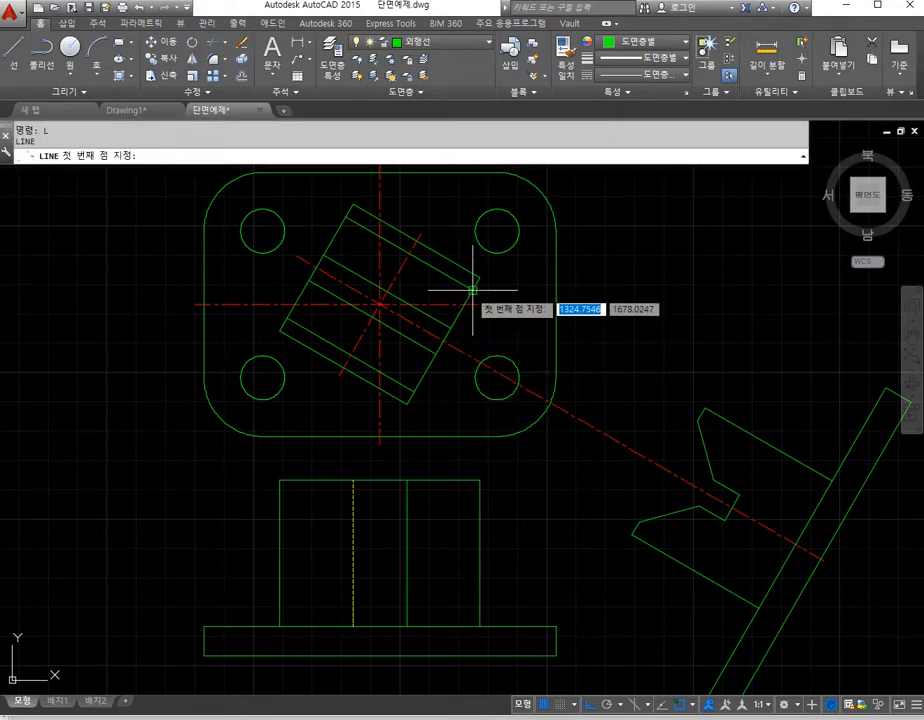
{"action": "left_click", "coordinate": [472, 288]}
{"action": "left_click", "coordinate": [493, 587]}
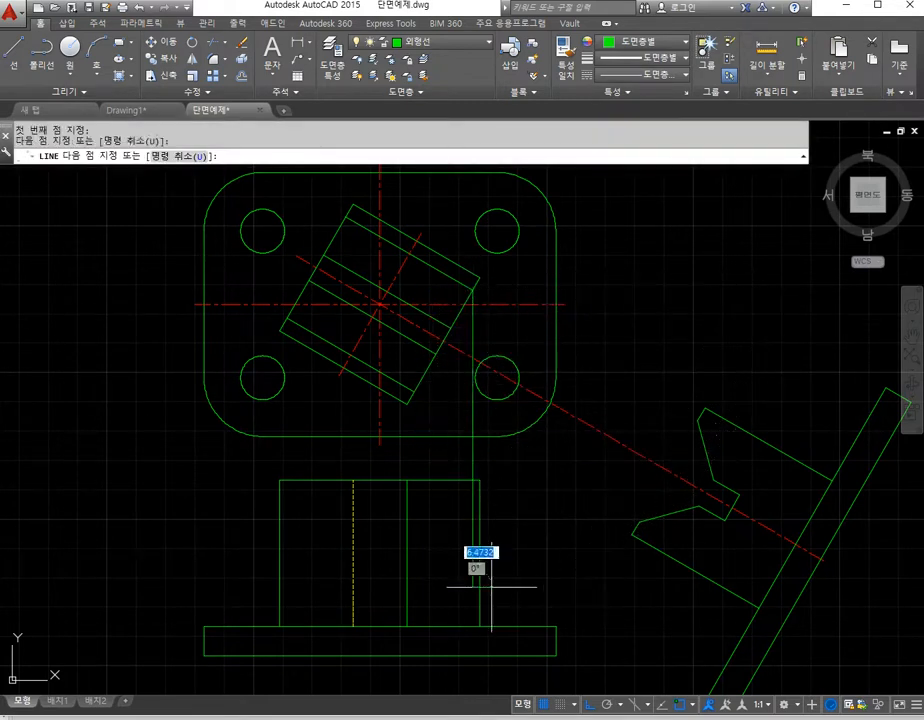
{"action": "key", "text": "Return"}
{"action": "key", "text": "Return"}
{"action": "left_click", "coordinate": [451, 328]}
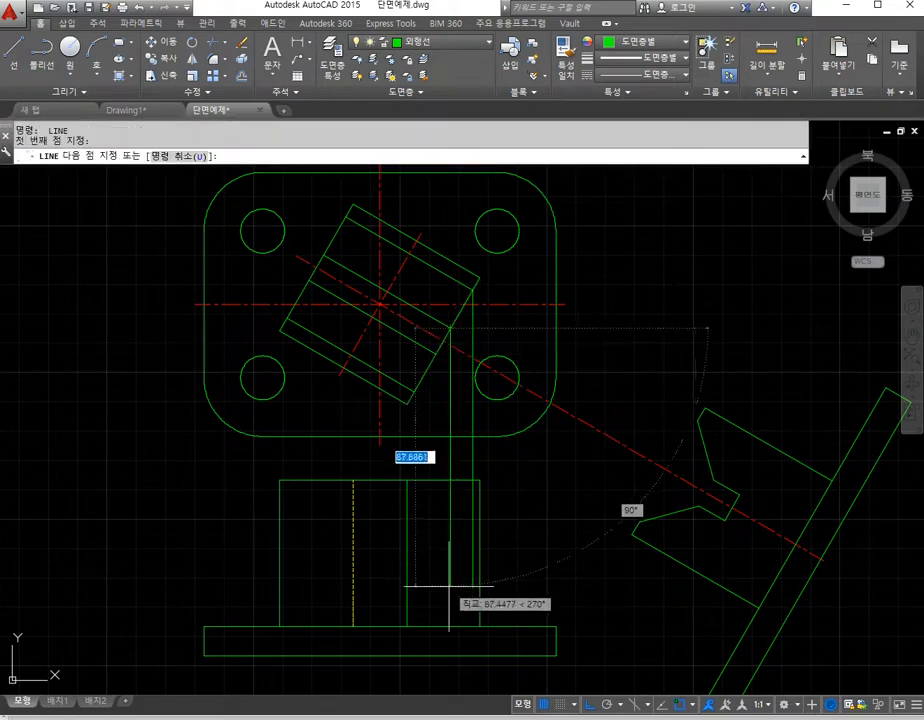
{"action": "left_click", "coordinate": [449, 595]}
{"action": "key", "text": "Return"}
Step: Draw vertical lines from the right ends of the tilted block's two lower groove lines down into the front view block
{"action": "key", "text": "Return"}
{"action": "left_click", "coordinate": [436, 354]}
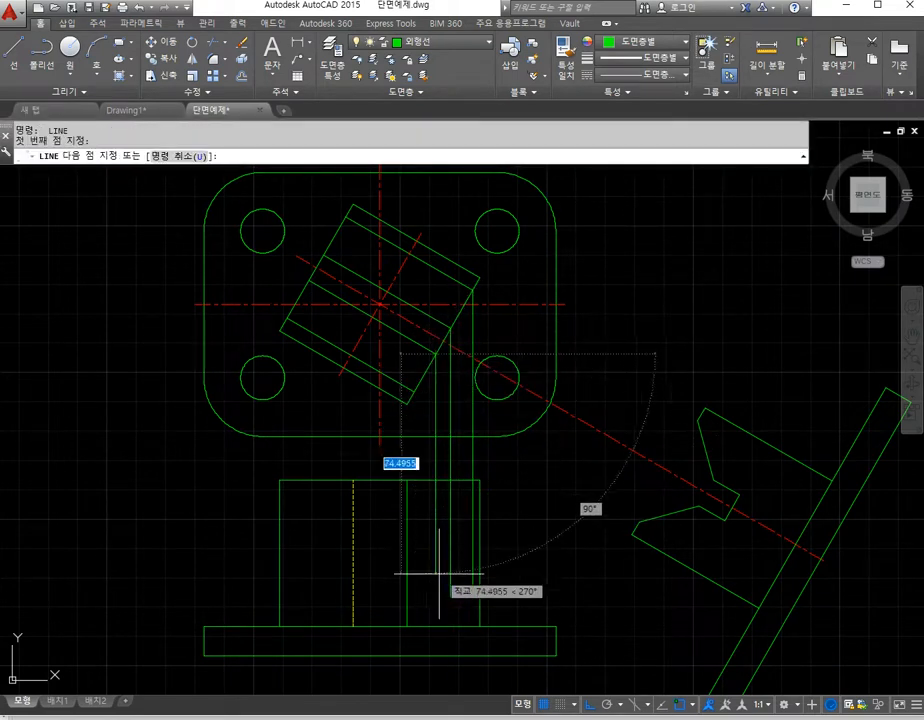
{"action": "left_click", "coordinate": [431, 602]}
{"action": "key", "text": "Return"}
{"action": "key", "text": "Return"}
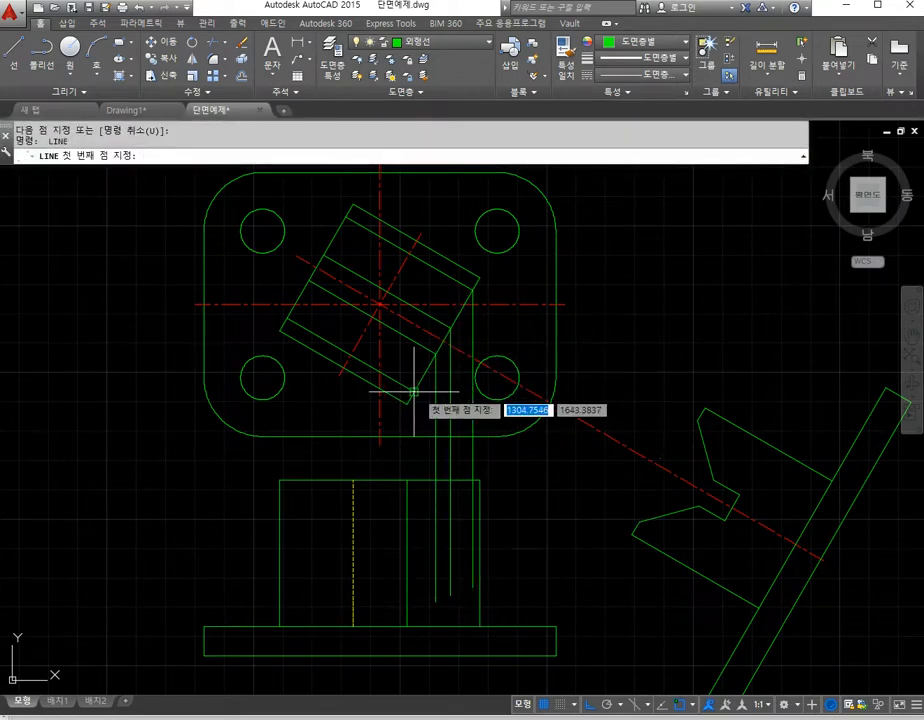
{"action": "left_click", "coordinate": [380, 392]}
{"action": "left_click", "coordinate": [422, 605]}
{"action": "key", "text": "Return"}
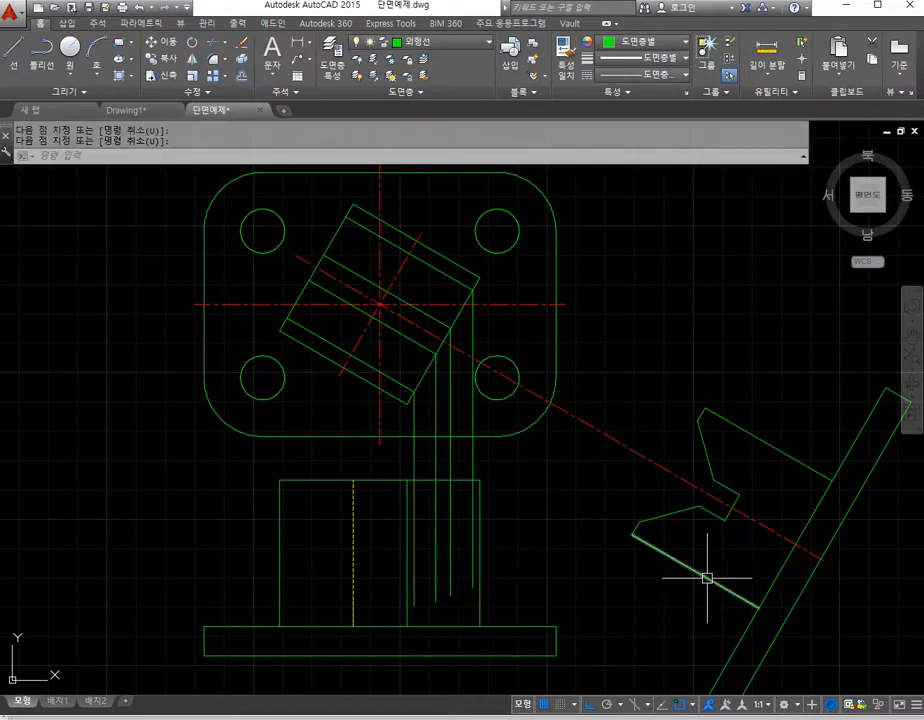
Step: Draw a line from the auxiliary view's lower slot-bottom corner perpendicular to the block's lower side
{"action": "key", "text": "Return"}
{"action": "left_click", "coordinate": [720, 530]}
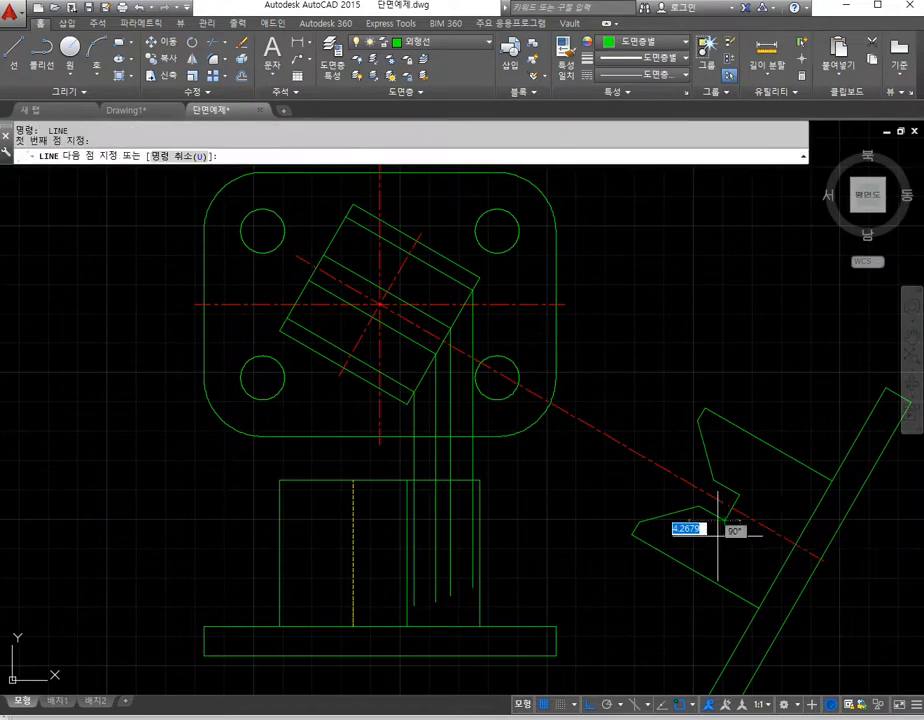
{"action": "right_click", "coordinate": [707, 560], "text": "shift"}
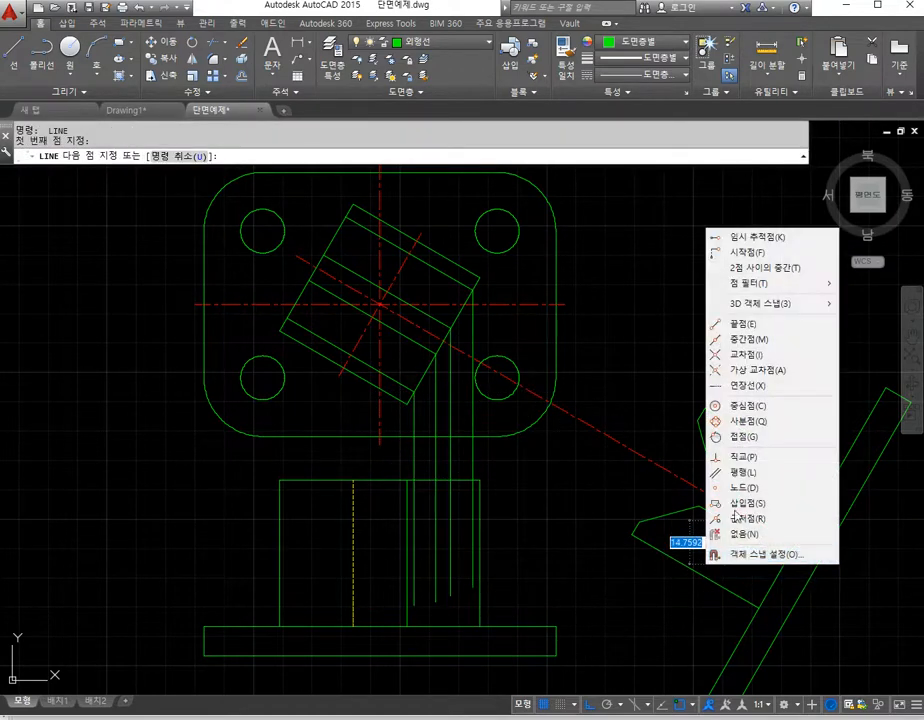
{"action": "left_click", "coordinate": [759, 458]}
{"action": "left_click", "coordinate": [688, 580]}
{"action": "key", "text": "Return"}
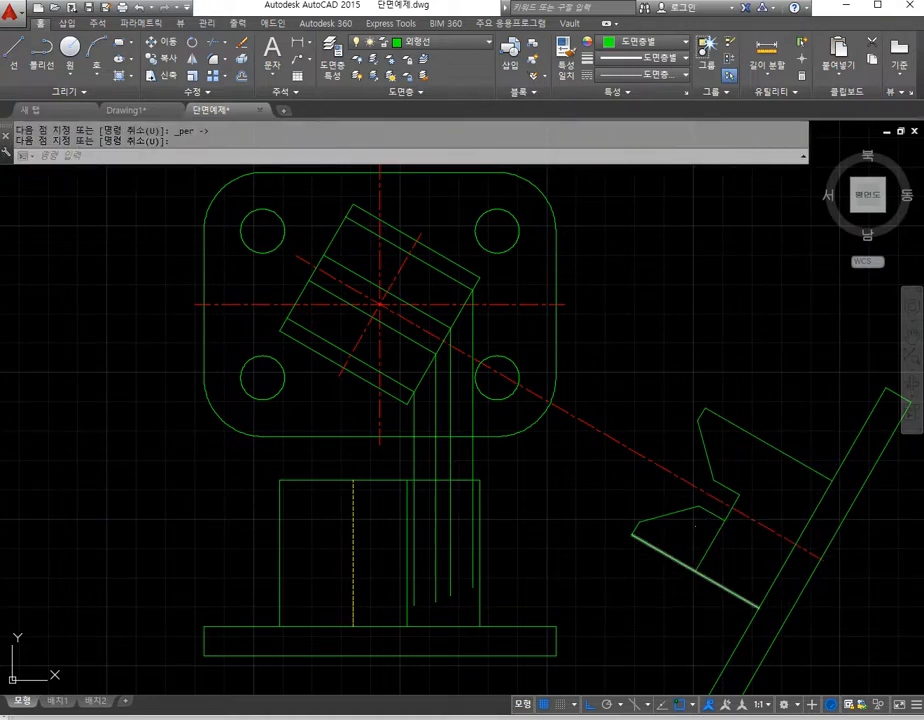
{"action": "type", "text": "o"}
{"action": "key", "text": "Return"}
{"action": "left_click", "coordinate": [663, 569]}
{"action": "left_click", "coordinate": [633, 535]}
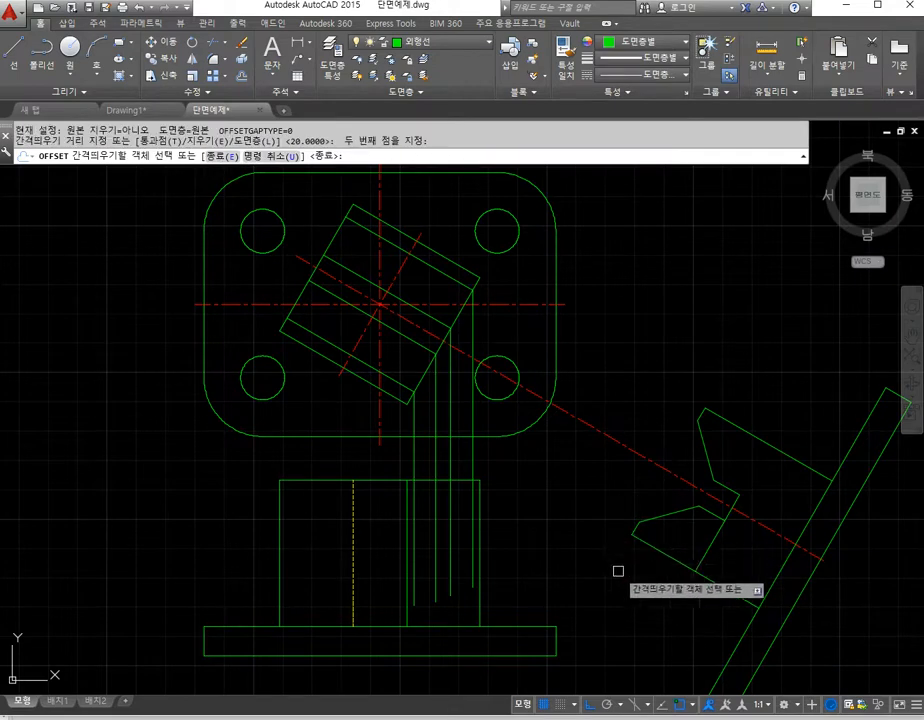
{"action": "key", "text": "Escape"}
Step: Offset the front view's block-top line down by the total groove depth of about 25, picked perpendicularly in the auxiliary view
{"action": "key", "text": "Return"}
{"action": "left_click", "coordinate": [708, 532]}
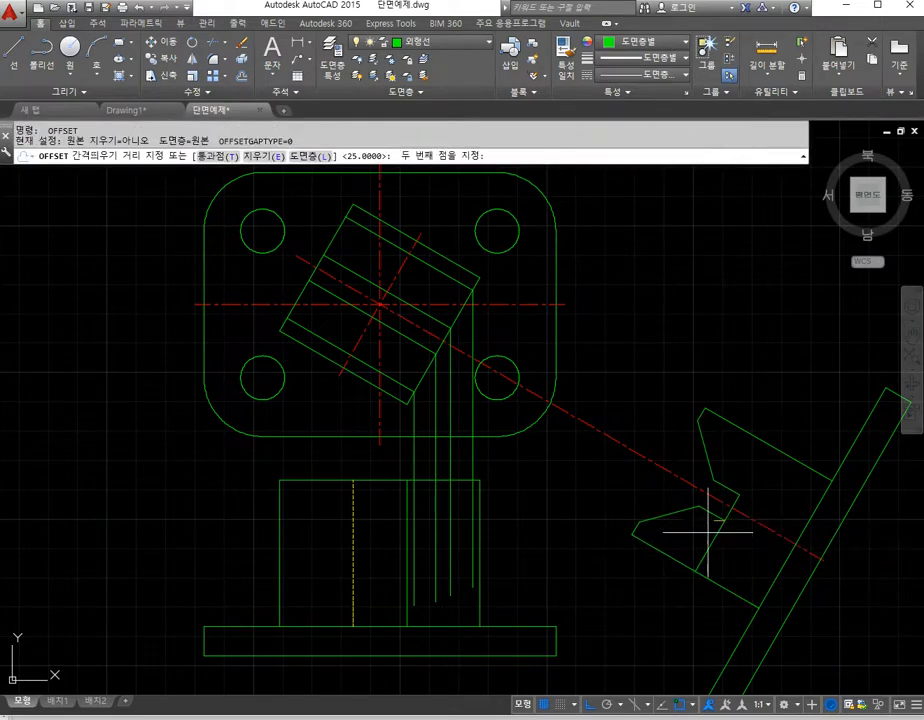
{"action": "right_click", "coordinate": [708, 532], "text": "shift"}
{"action": "left_click", "coordinate": [705, 436]}
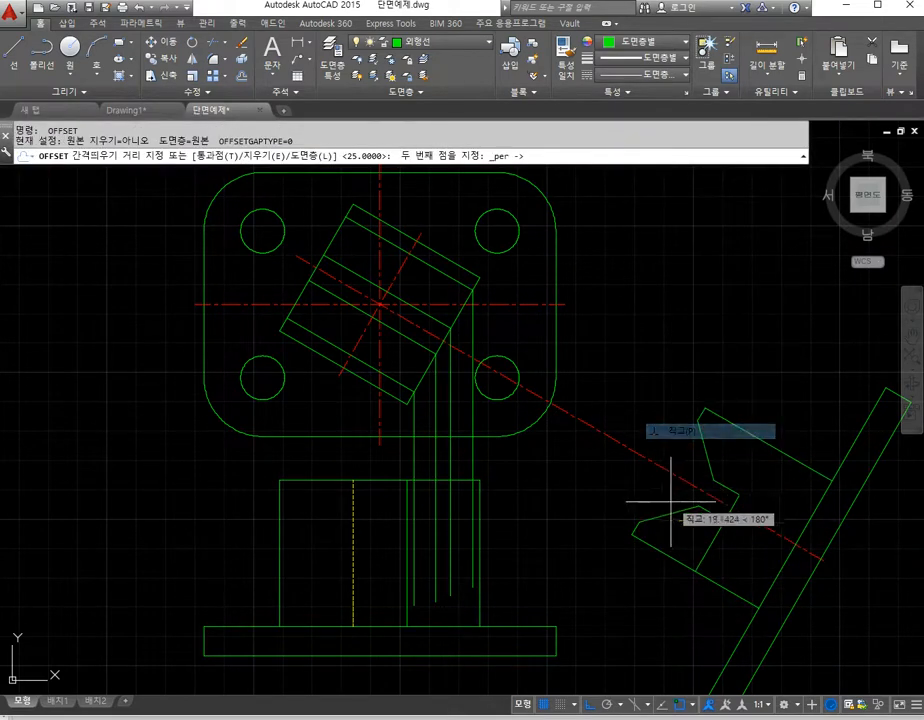
{"action": "scroll", "coordinate": [653, 488], "scroll_direction": "down", "scroll_amount": 4}
{"action": "scroll", "coordinate": [665, 520], "scroll_direction": "up", "scroll_amount": 6}
{"action": "left_click", "coordinate": [646, 562]}
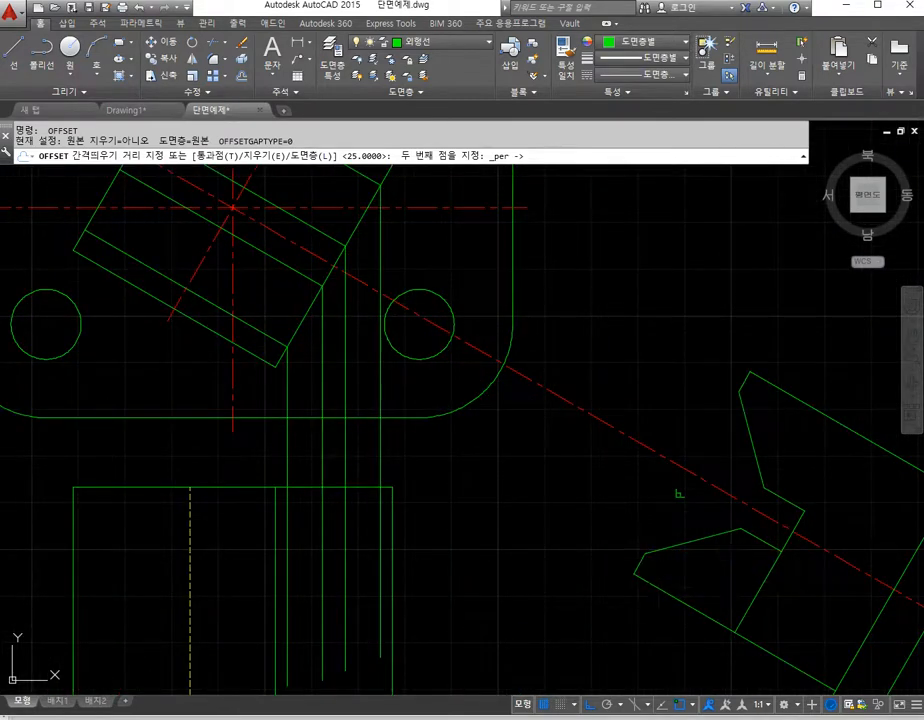
{"action": "middle_click_drag", "start_coordinate": [557, 581], "coordinate": [561, 541]}
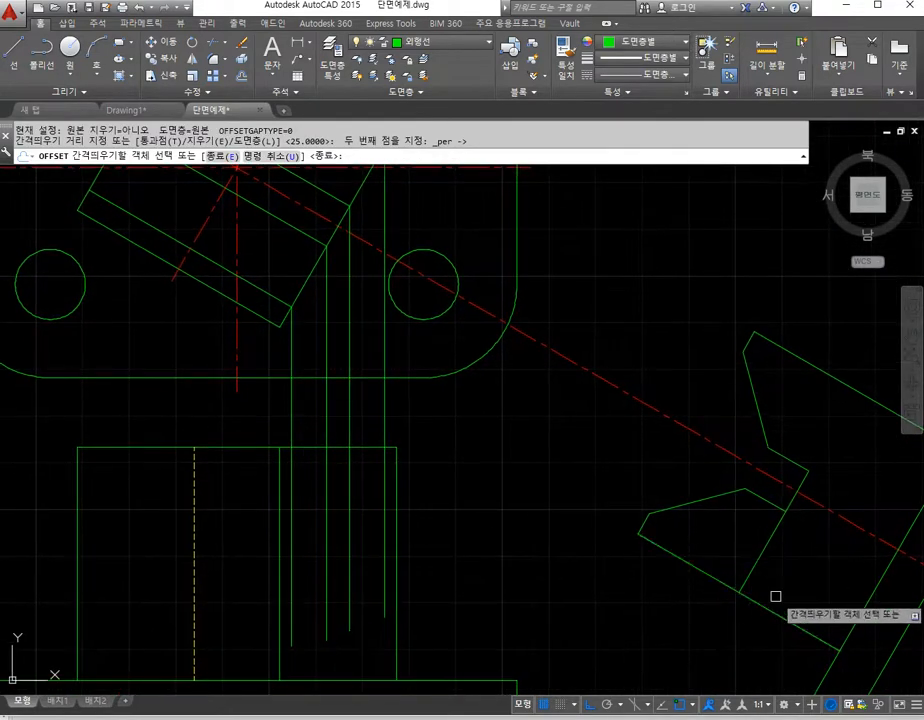
{"action": "left_click", "coordinate": [356, 448]}
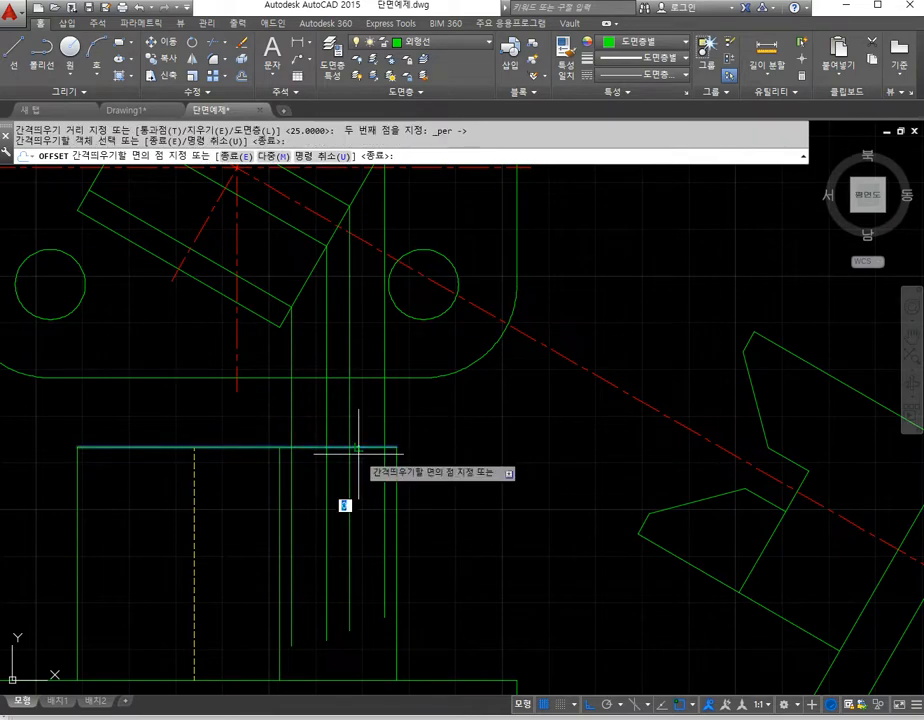
{"action": "left_click", "coordinate": [350, 500]}
{"action": "key", "text": "Return"}
Step: Offset the front view's groove-bottom line up by the slot depth picked between the auxiliary view's upper slot corners
{"action": "key", "text": "Return"}
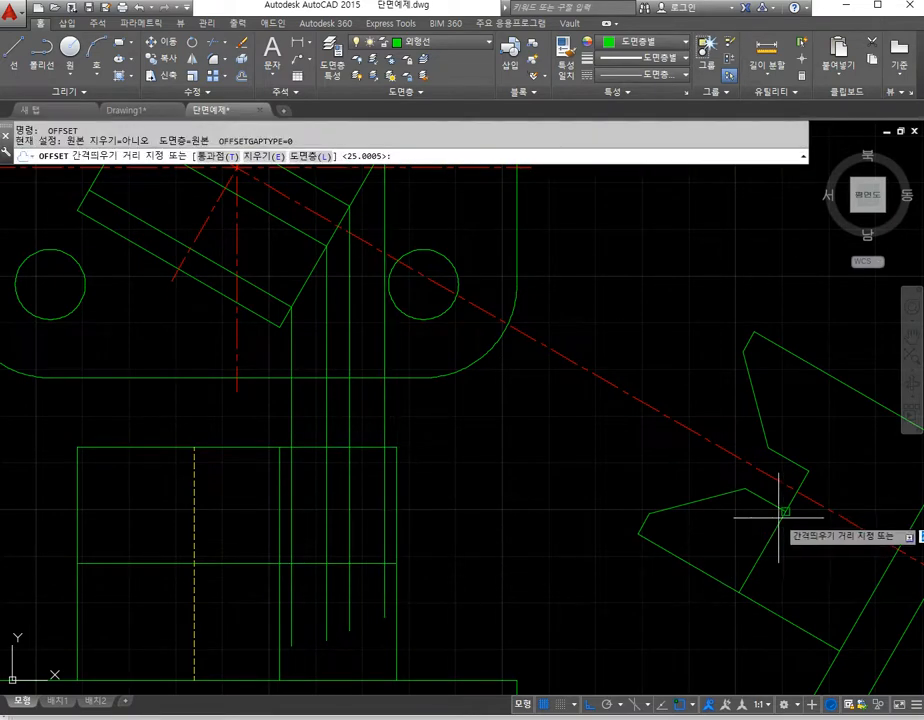
{"action": "left_click", "coordinate": [808, 470]}
{"action": "left_click", "coordinate": [766, 449]}
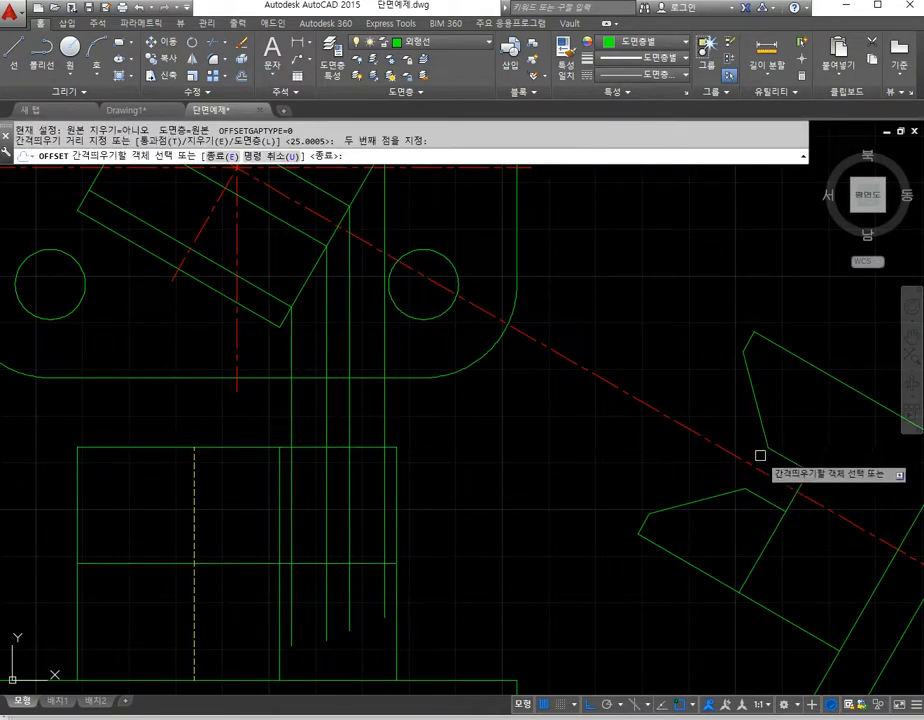
{"action": "left_click", "coordinate": [371, 561]}
{"action": "left_click", "coordinate": [367, 553]}
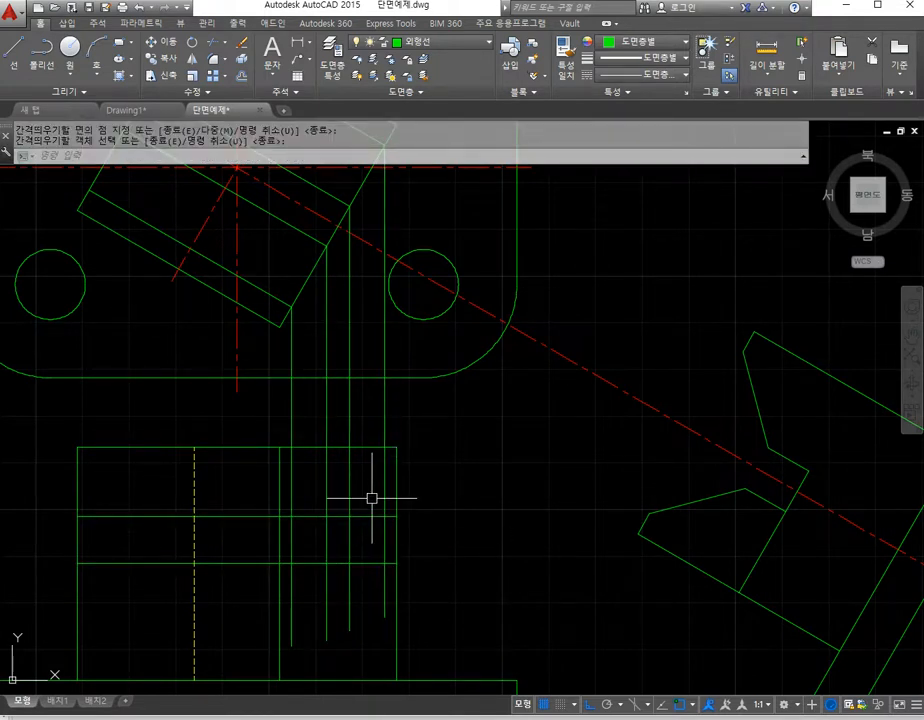
{"action": "key", "text": "Escape"}
Step: Draw the front view's V-groove and slot profile through the intersections of the vertical projection lines with the block-top and depth lines
{"action": "type", "text": "l"}
{"action": "key", "text": "Return"}
{"action": "left_click", "coordinate": [383, 447]}
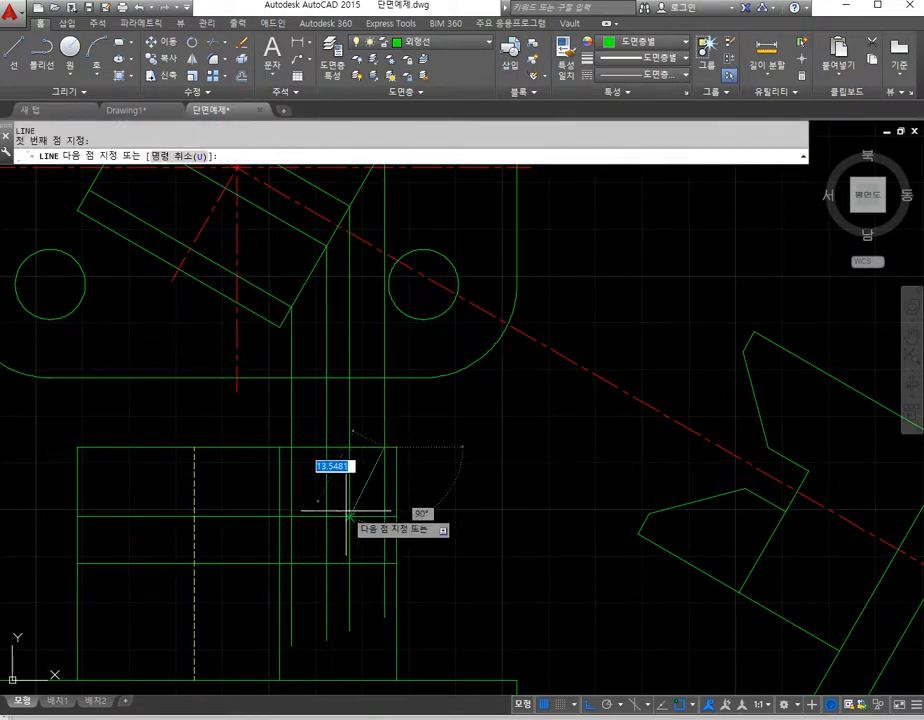
{"action": "left_click", "coordinate": [349, 517]}
{"action": "left_click", "coordinate": [350, 563]}
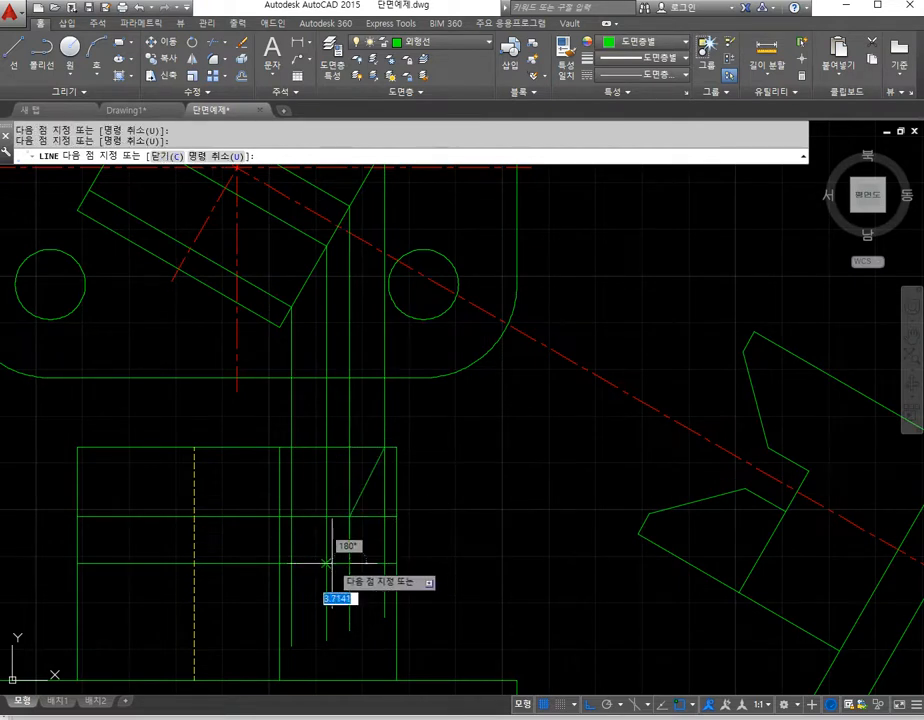
{"action": "left_click", "coordinate": [326, 563]}
{"action": "left_click", "coordinate": [326, 517]}
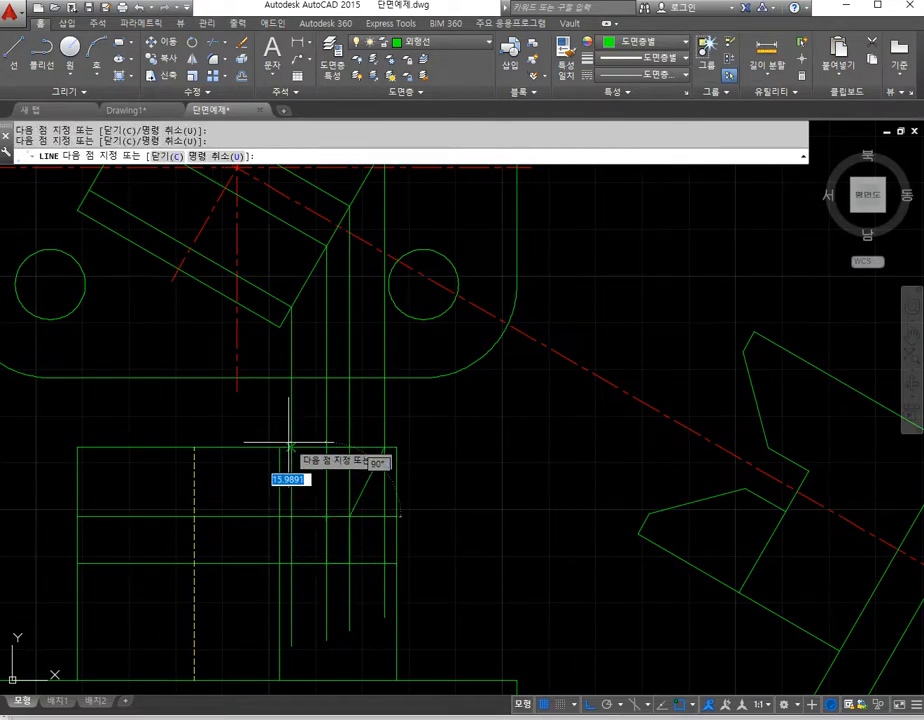
{"action": "left_click", "coordinate": [291, 447]}
{"action": "key", "text": "Escape"}
Step: Erase the four vertical projection lines and the two horizontal depth lines in the front view block
{"action": "type", "text": "e"}
{"action": "key", "text": "Return"}
{"action": "left_click", "coordinate": [423, 412]}
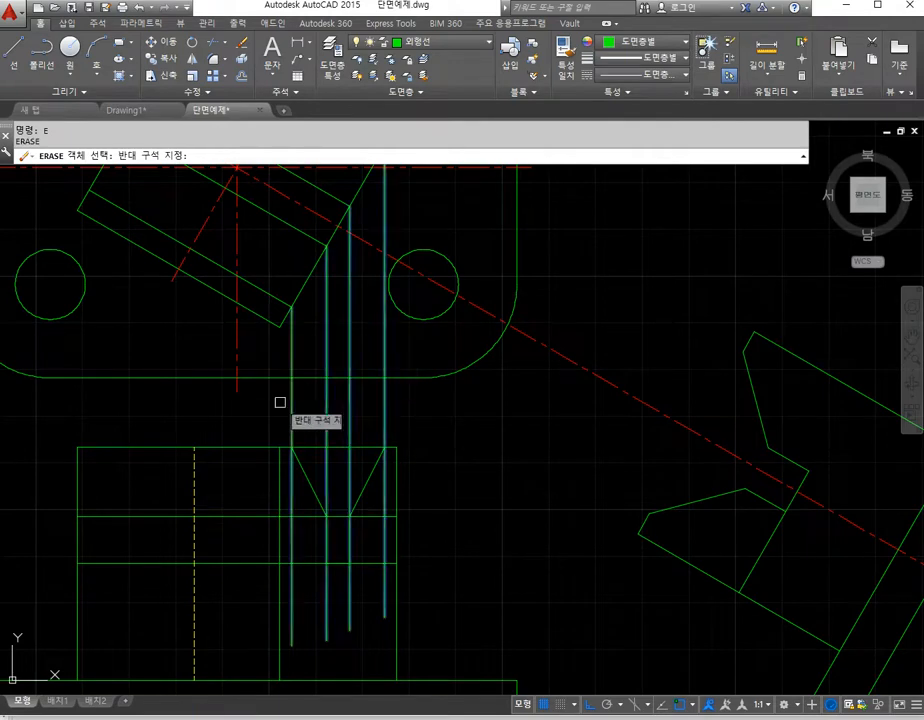
{"action": "left_click", "coordinate": [278, 402]}
{"action": "key", "text": "Return"}
{"action": "key", "text": "Return"}
{"action": "left_click", "coordinate": [242, 596]}
{"action": "left_click", "coordinate": [207, 503]}
{"action": "key", "text": "Return"}
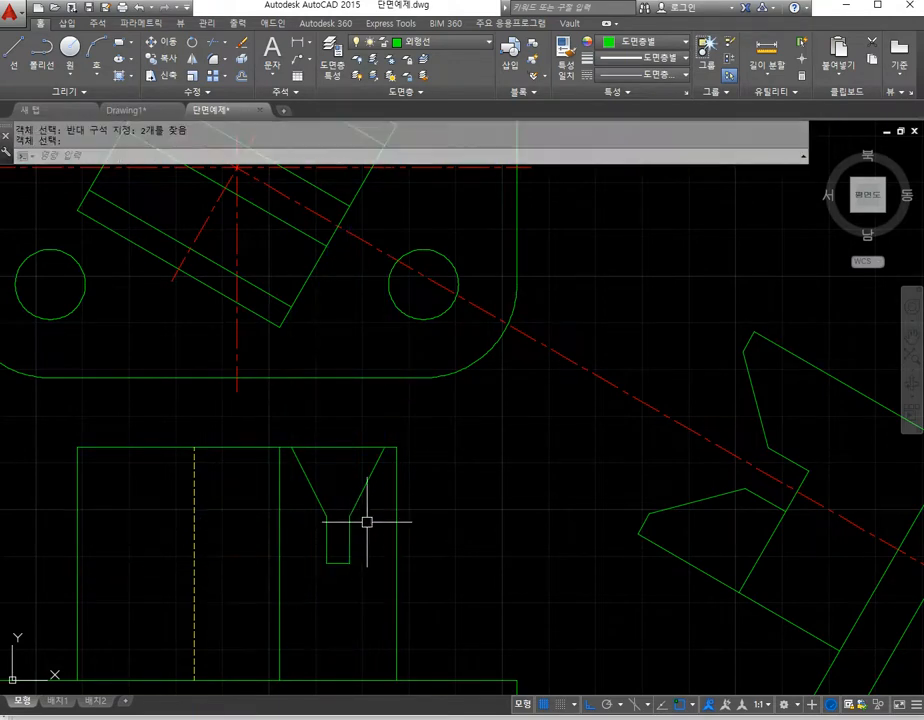
Step: Draw a vertical line from the left end of the tilted block's lowest groove line down into the front view block
{"action": "scroll", "coordinate": [333, 516], "scroll_direction": "down", "scroll_amount": 2}
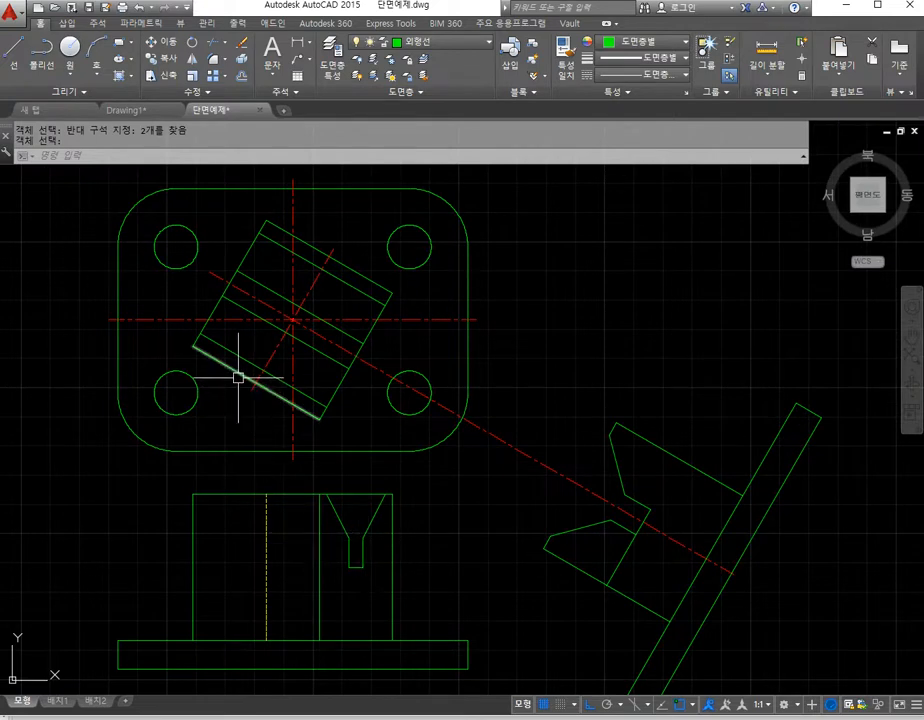
{"action": "key", "text": "Escape"}
{"action": "type", "text": "l"}
{"action": "key", "text": "Return"}
{"action": "left_click", "coordinate": [199, 337]}
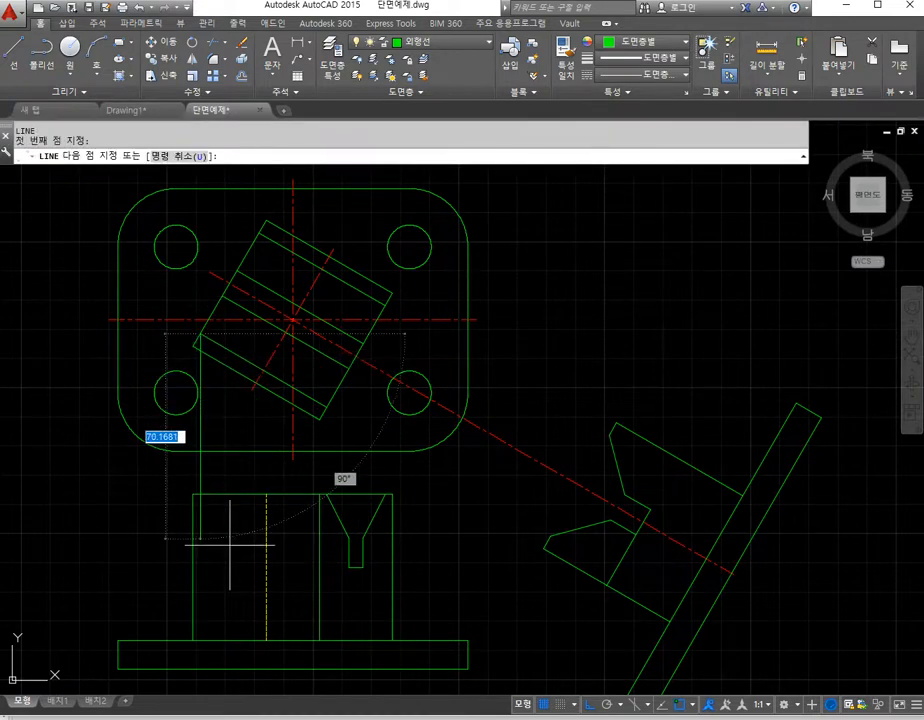
{"action": "left_click", "coordinate": [200, 588]}
Step: Copy the front view's groove profile to the block's left part, with its upper-left corner on the vertical projection line
{"action": "type", "text": "o"}
{"action": "key", "text": "Return"}
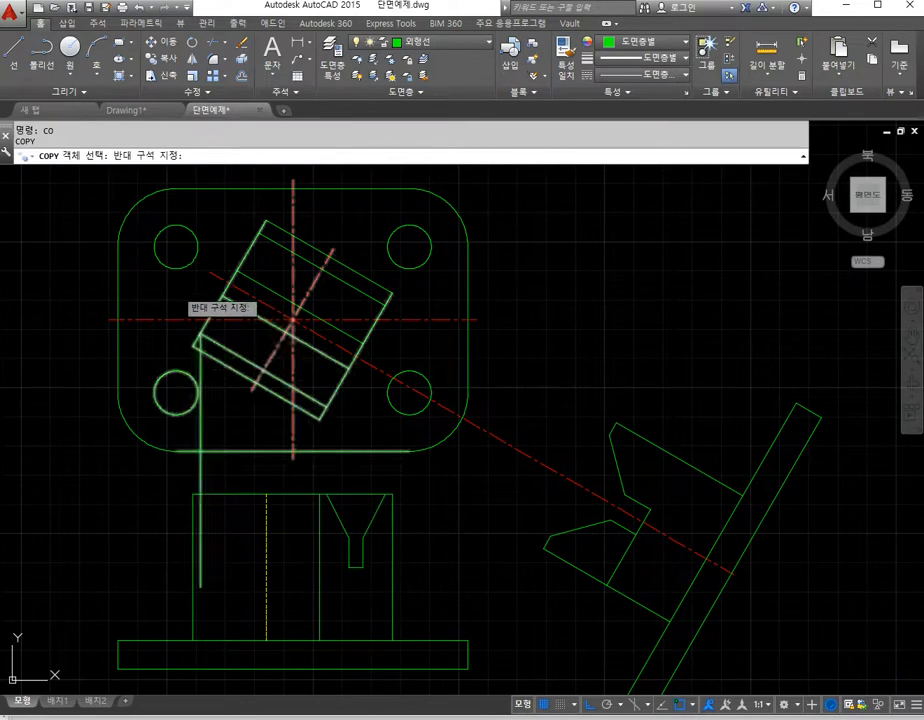
{"action": "key", "text": "Escape"}
{"action": "scroll", "coordinate": [329, 497], "scroll_direction": "up", "scroll_amount": 2}
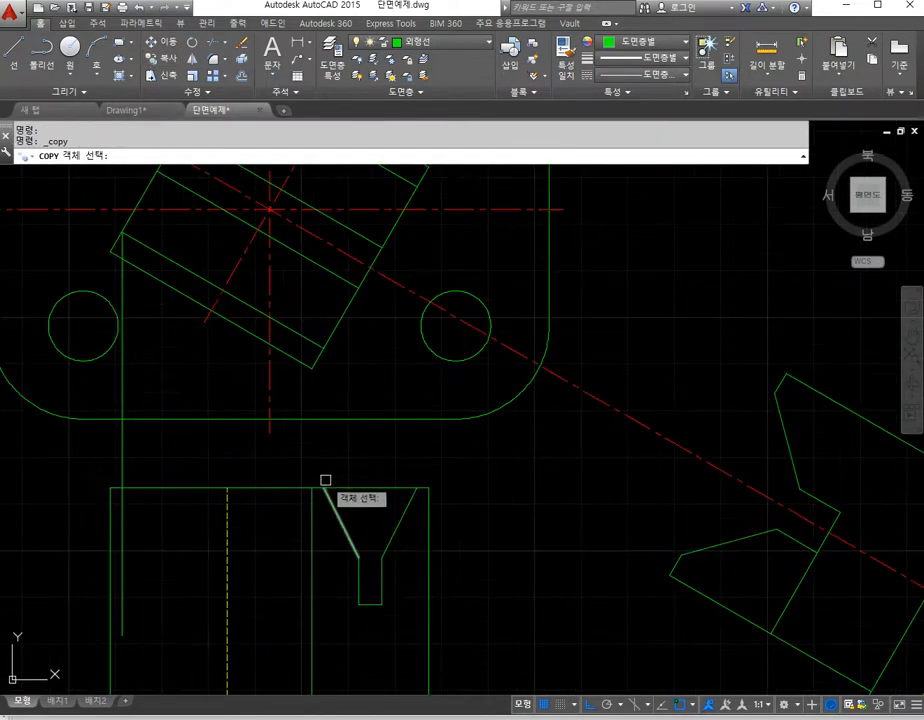
{"action": "left_click", "coordinate": [320, 458]}
{"action": "left_click", "coordinate": [440, 615]}
{"action": "key", "text": "Return"}
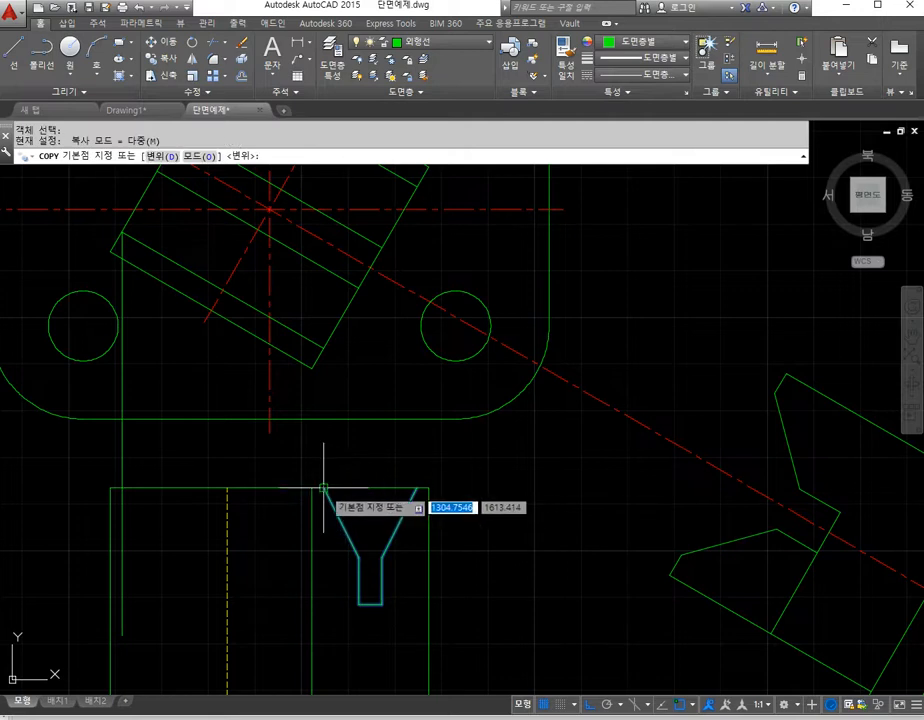
{"action": "left_click", "coordinate": [312, 488]}
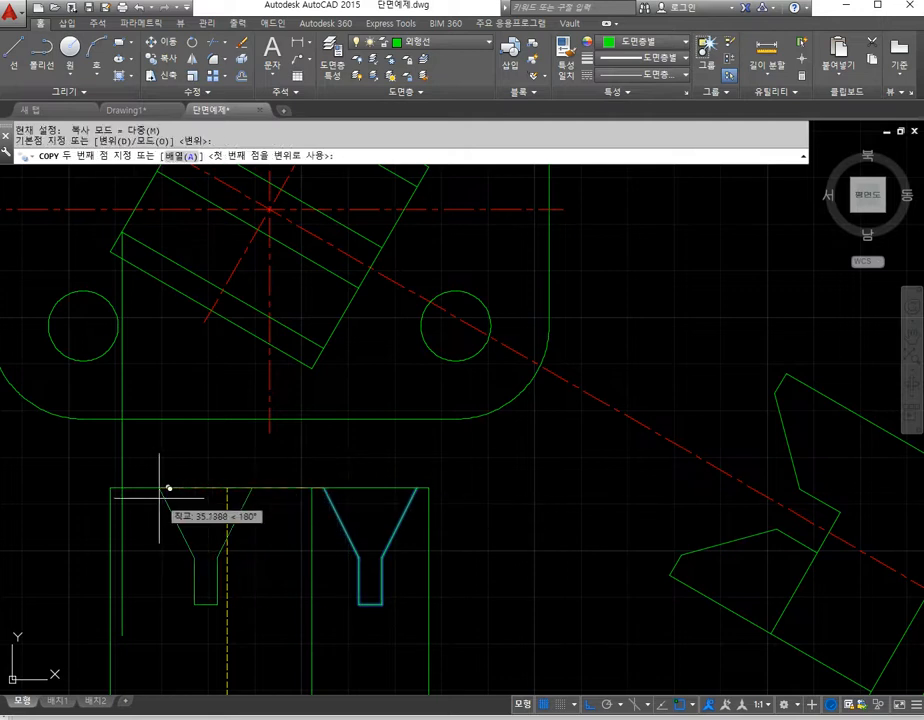
{"action": "left_click", "coordinate": [110, 488]}
{"action": "key", "text": "Escape"}
Step: Erase the vertical projection line running from the tilted block's left side through the copied groove profile
{"action": "type", "text": "e"}
{"action": "key", "text": "Return"}
{"action": "left_click", "coordinate": [121, 556]}
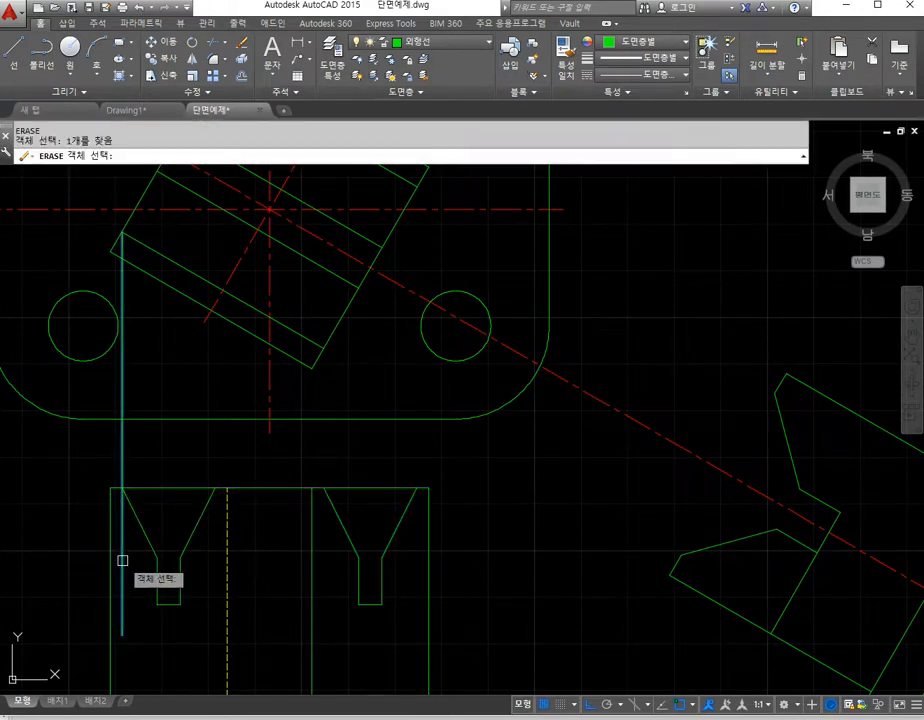
{"action": "key", "text": "Return"}
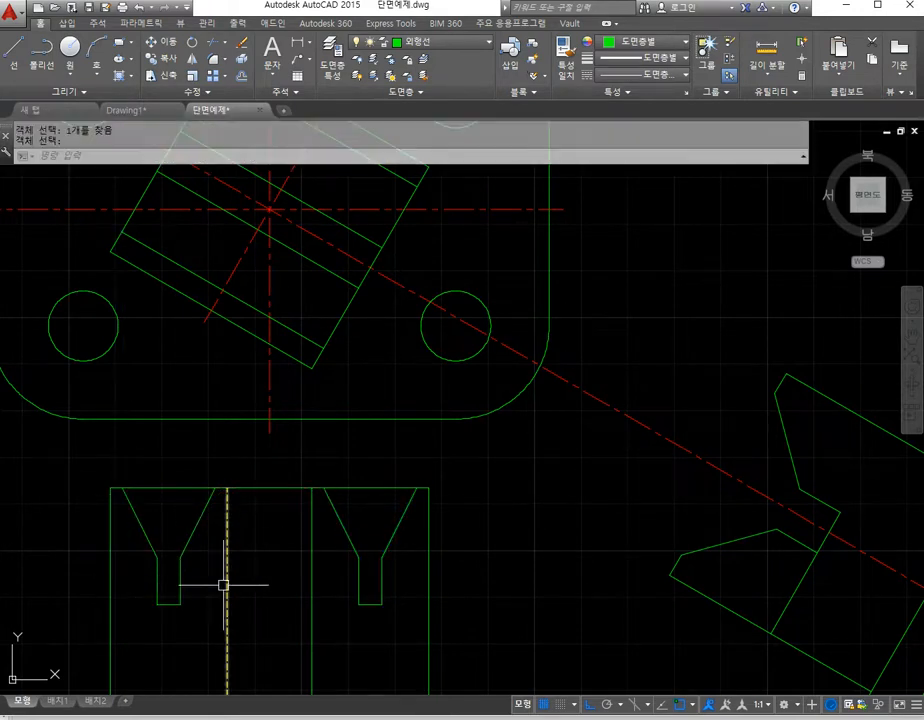
Step: Match the copied left groove profile to the properties of the yellow dashed hidden line
{"action": "left_click", "coordinate": [566, 66]}
{"action": "left_click", "coordinate": [227, 567]}
{"action": "left_click", "coordinate": [200, 622]}
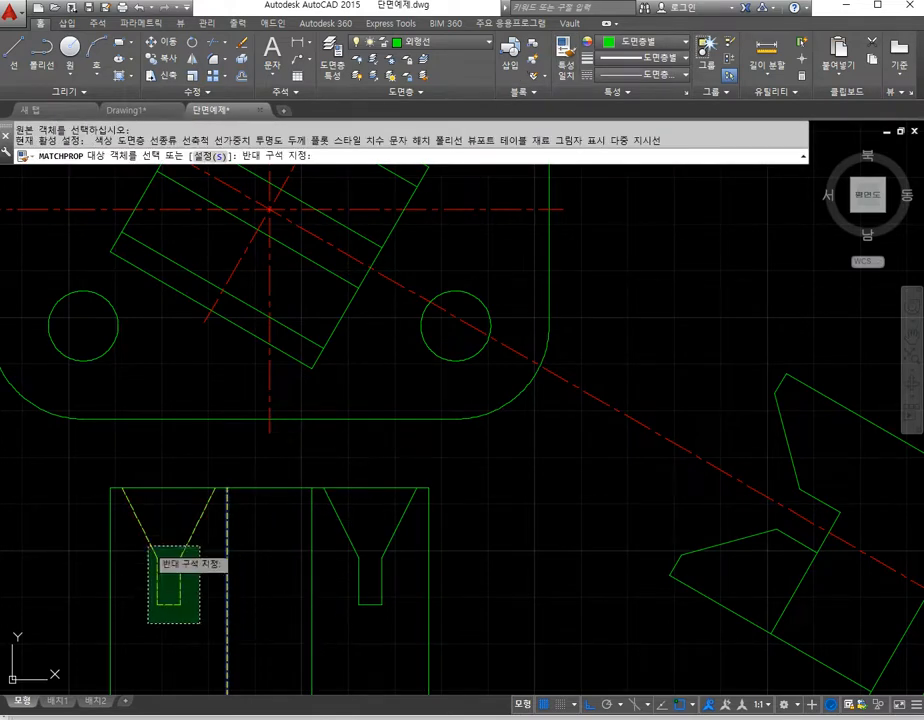
{"action": "left_click", "coordinate": [148, 546]}
{"action": "key", "text": "Return"}
{"action": "scroll", "coordinate": [208, 599], "scroll_direction": "down", "scroll_amount": 2}
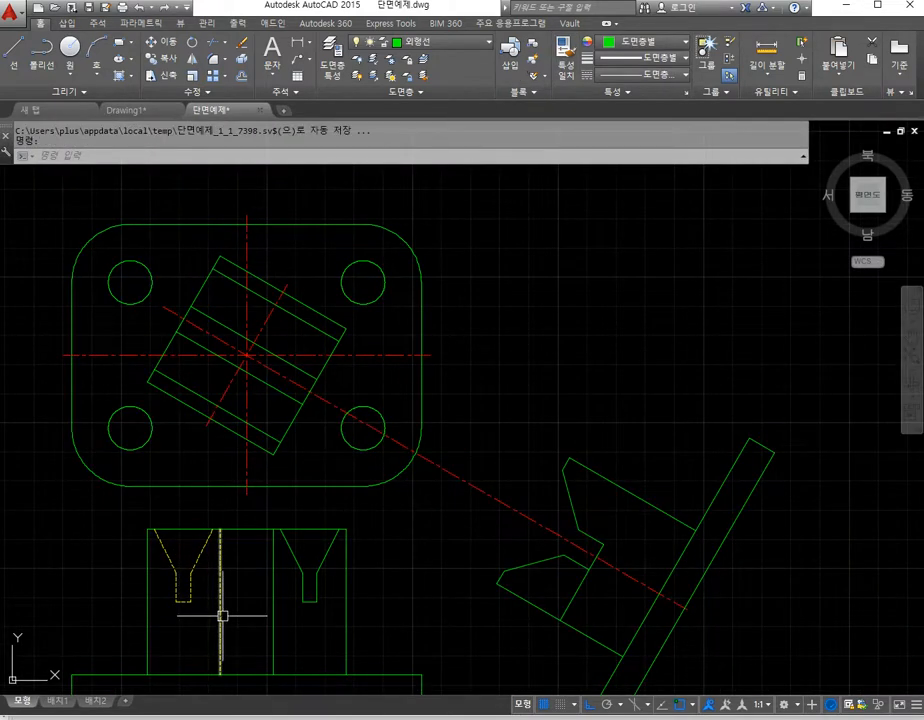
{"action": "scroll", "coordinate": [274, 596], "scroll_direction": "up", "scroll_amount": 2}
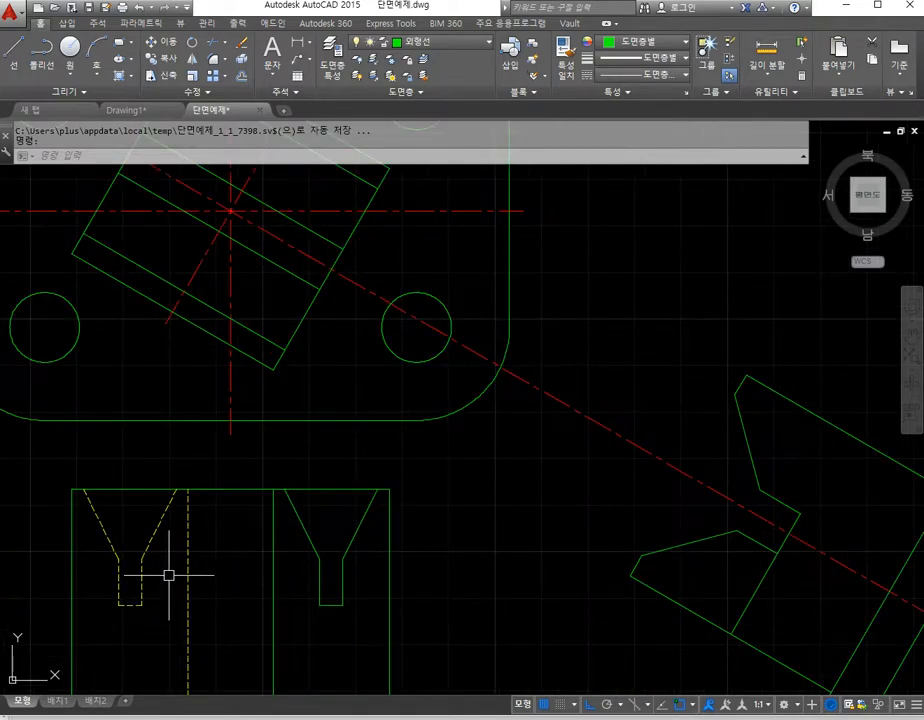
{"action": "type", "text": "l"}
{"action": "key", "text": "Return"}
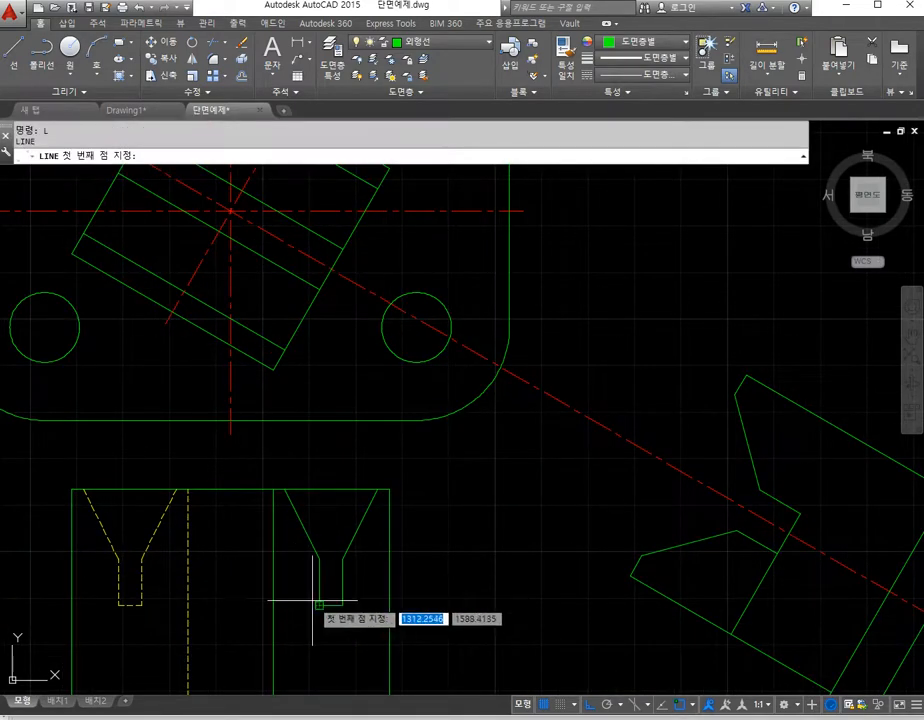
{"action": "left_click", "coordinate": [320, 605]}
{"action": "key", "text": "Escape"}
Step: Extend the hidden slot-bottom line of the left groove rightward to the right groove's slot
{"action": "scroll", "coordinate": [174, 624], "scroll_direction": "up", "scroll_amount": 2}
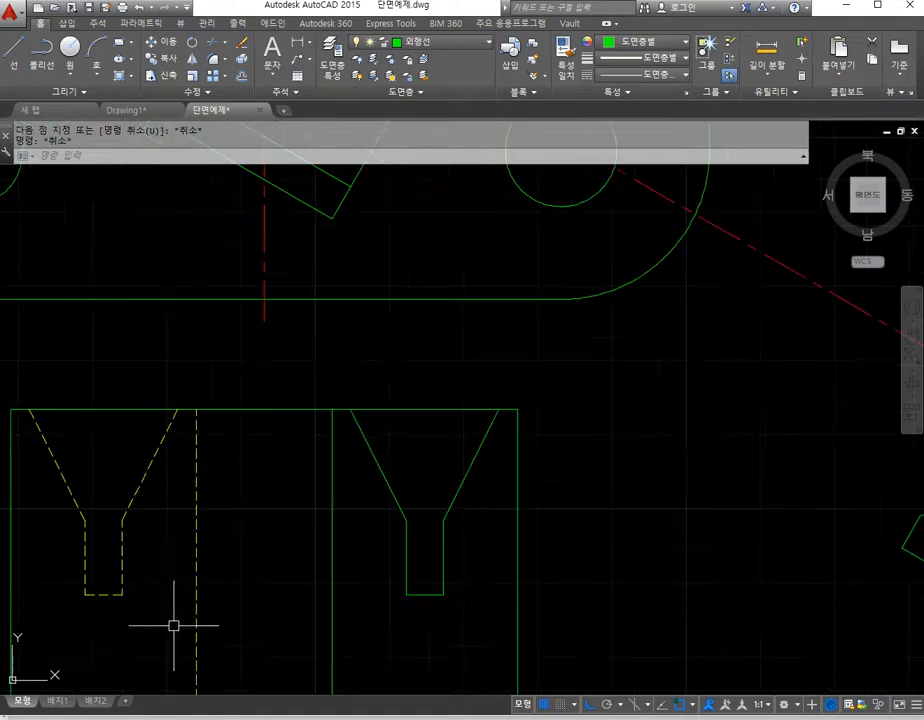
{"action": "key", "text": "Return"}
{"action": "key", "text": "Return"}
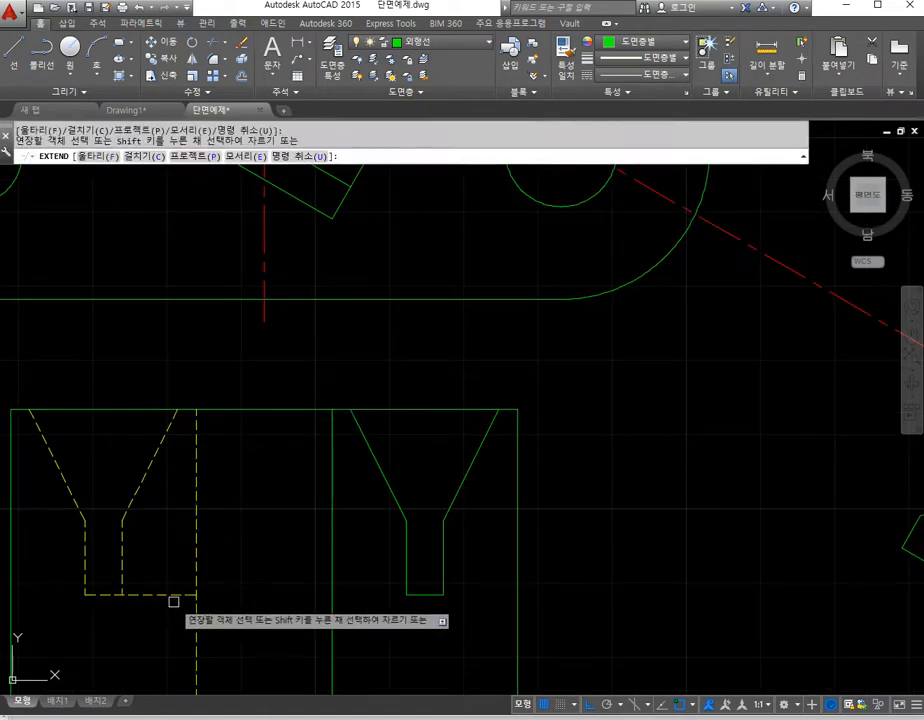
{"action": "left_click", "coordinate": [240, 595]}
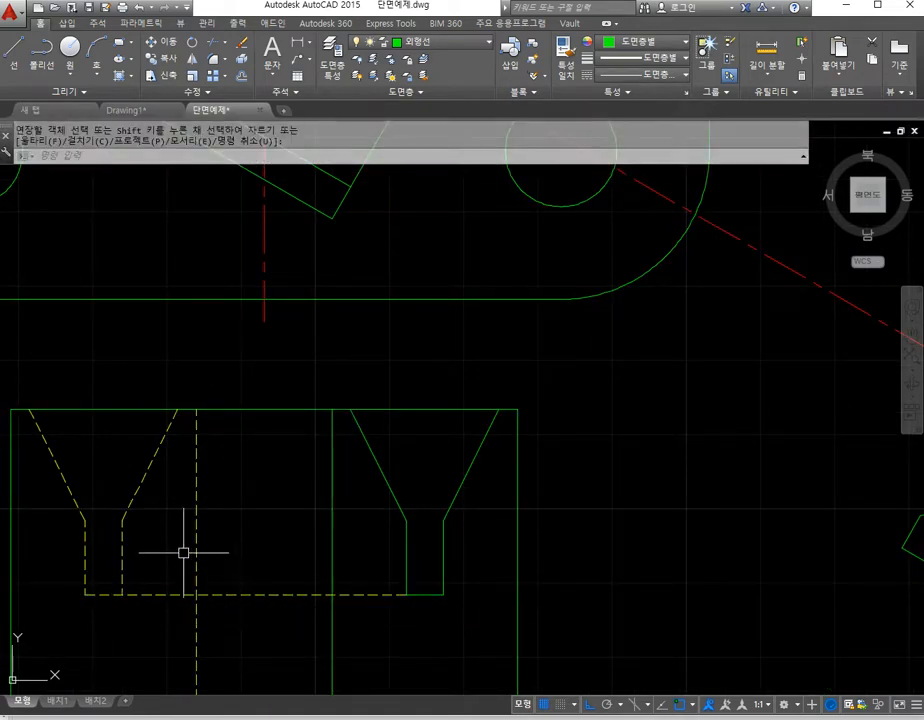
{"action": "key", "text": "Return"}
Step: Draw a horizontal line from the left slot's upper-left corner to the right slot's upper-left corner in the front view
{"action": "type", "text": "l"}
{"action": "key", "text": "Return"}
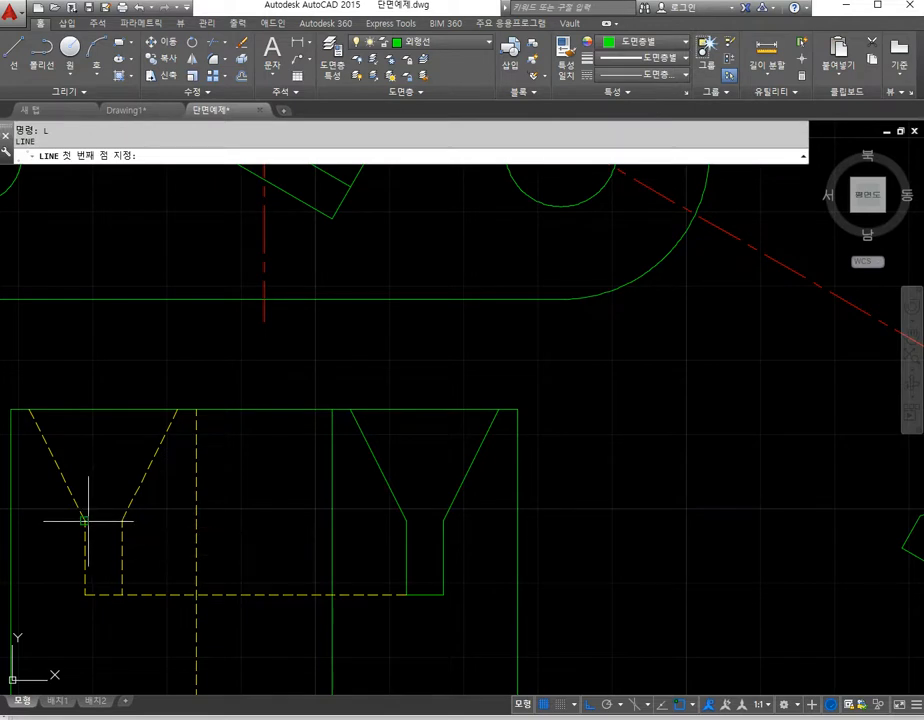
{"action": "left_click", "coordinate": [84, 521]}
{"action": "key", "text": "Escape"}
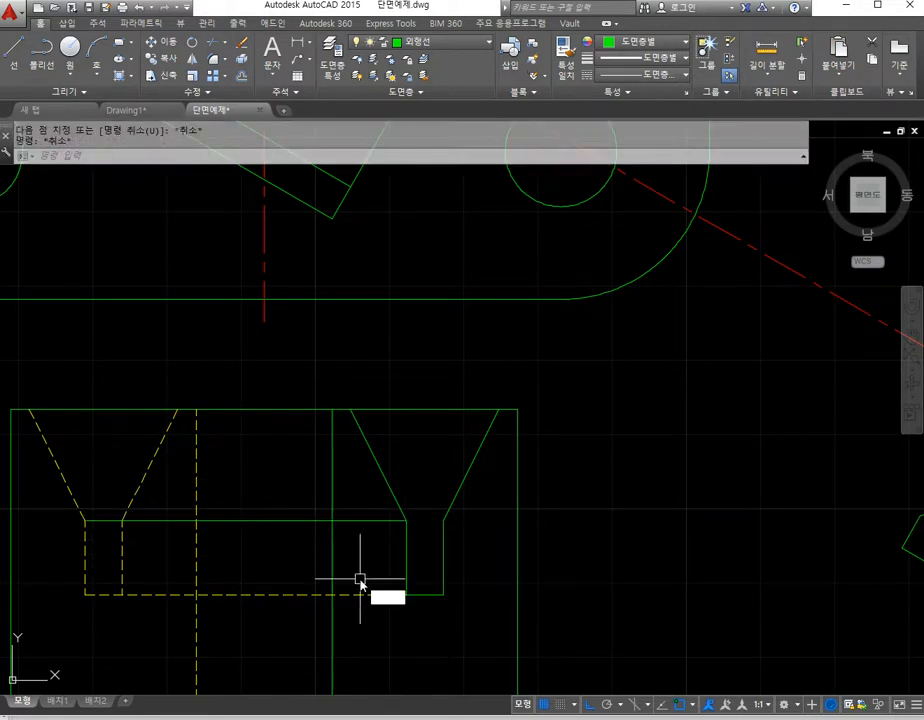
Step: Match the new line between the upper slot corners to the properties of the hidden slot-bottom line
{"action": "key", "text": "Return"}
{"action": "left_click", "coordinate": [366, 594]}
{"action": "left_click", "coordinate": [371, 521]}
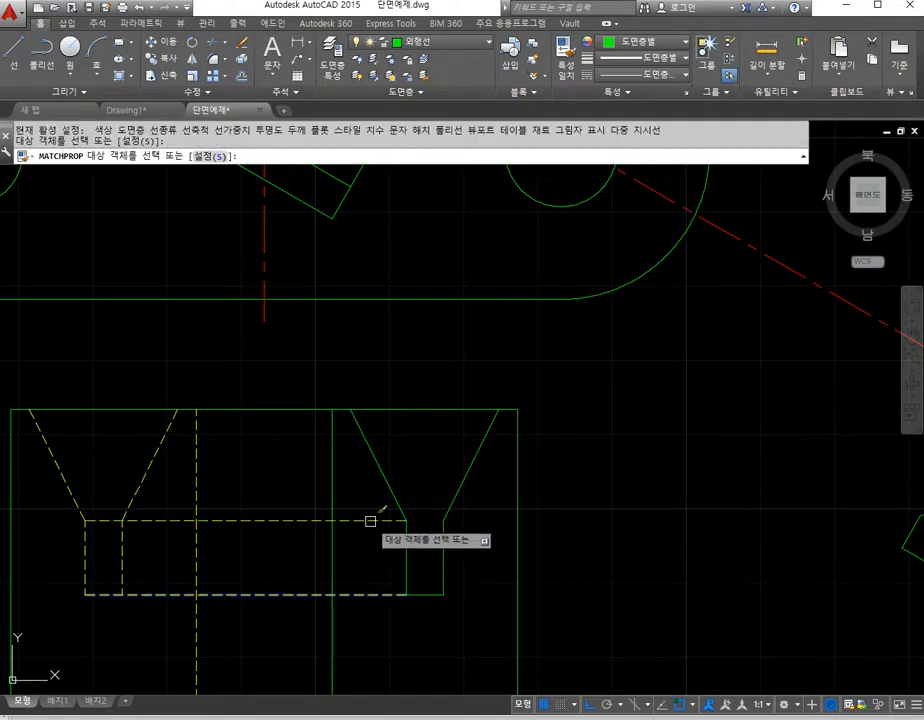
{"action": "key", "text": "Escape"}
{"action": "key", "text": "Escape"}
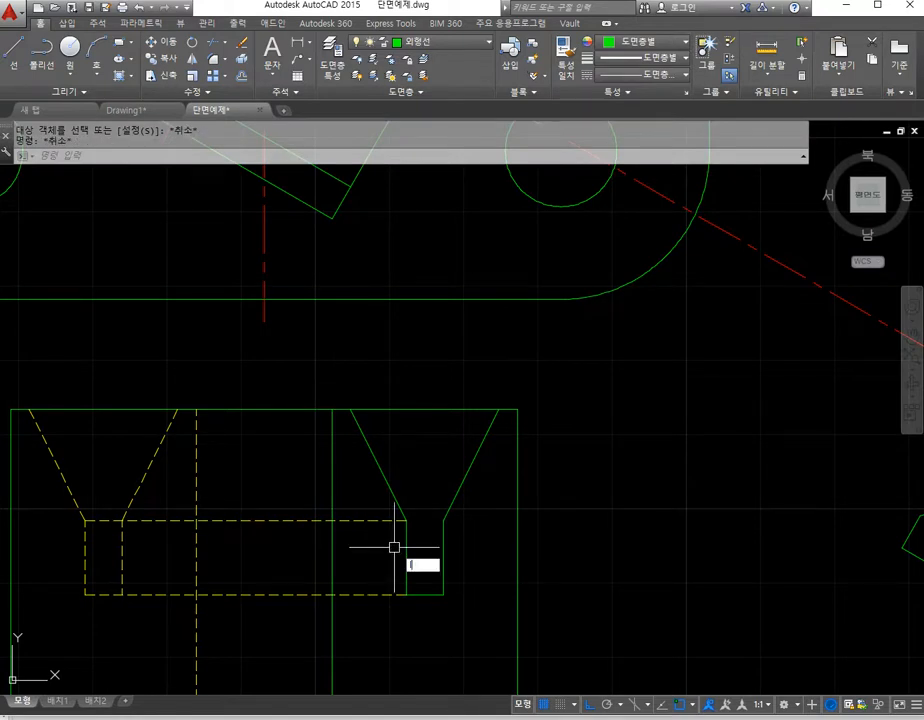
Step: Draw a horizontal outline across the top of the right groove's slot, joining its two upper corners
{"action": "key", "text": "Return"}
{"action": "left_click", "coordinate": [406, 520]}
{"action": "left_click", "coordinate": [437, 519]}
{"action": "key", "text": "Return"}
{"action": "scroll", "coordinate": [442, 540], "scroll_direction": "down", "scroll_amount": 3}
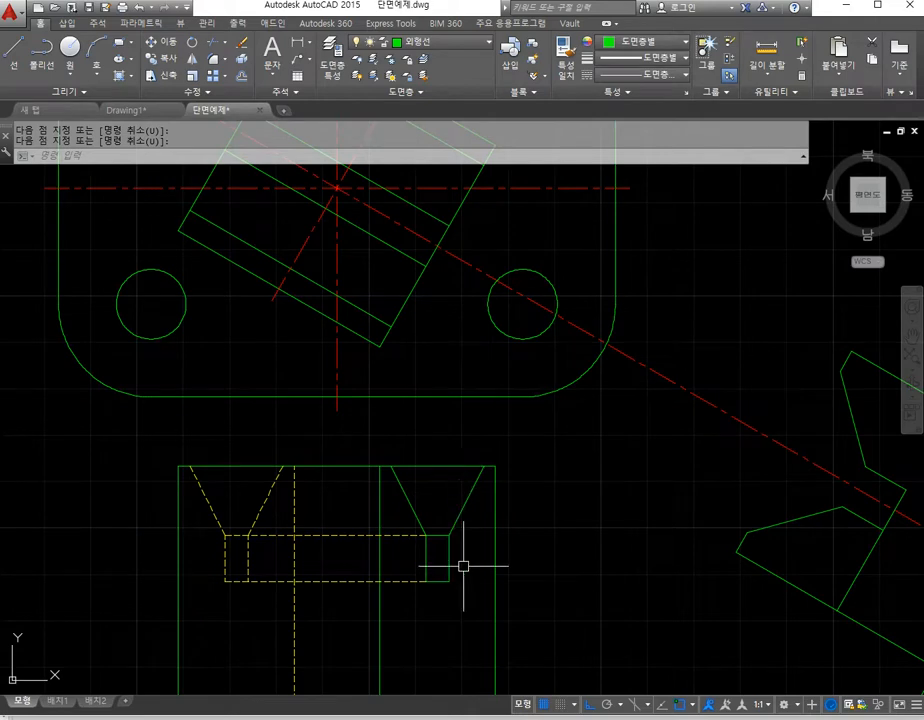
Step: Erase the construction line running from the lower slot corner to the block's lower side in the auxiliary view
{"action": "scroll", "coordinate": [463, 566], "scroll_direction": "down", "scroll_amount": 4}
{"action": "scroll", "coordinate": [480, 592], "scroll_direction": "up", "scroll_amount": 5}
{"action": "scroll", "coordinate": [419, 586], "scroll_direction": "down", "scroll_amount": 5}
{"action": "scroll", "coordinate": [384, 589], "scroll_direction": "up", "scroll_amount": 4}
{"action": "scroll", "coordinate": [421, 601], "scroll_direction": "down", "scroll_amount": 2}
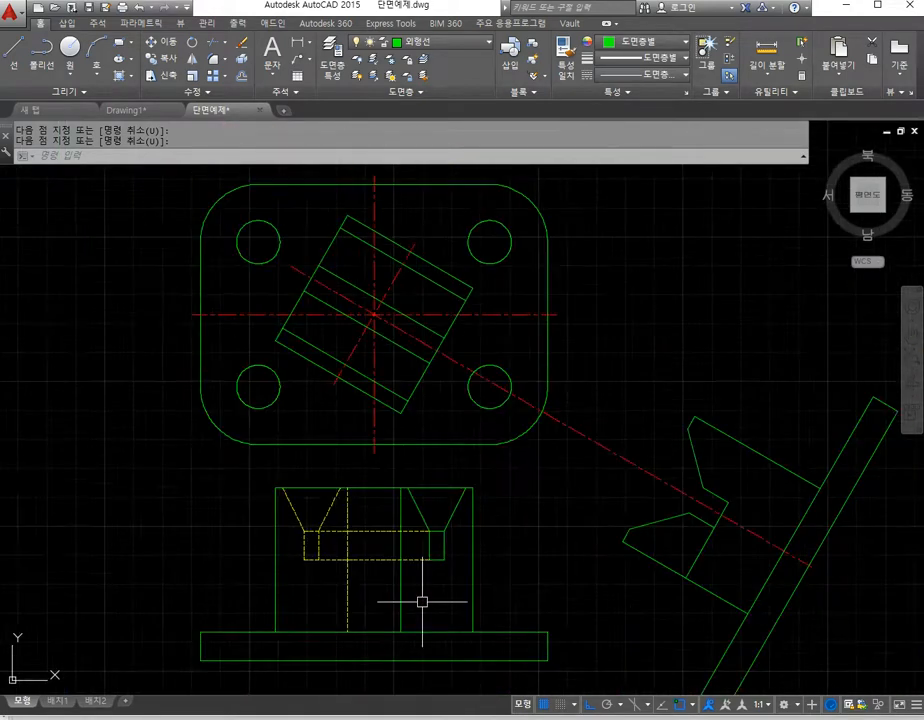
{"action": "middle_click_drag", "start_coordinate": [422, 601], "coordinate": [354, 584]}
{"action": "type", "text": "e"}
{"action": "key", "text": "Return"}
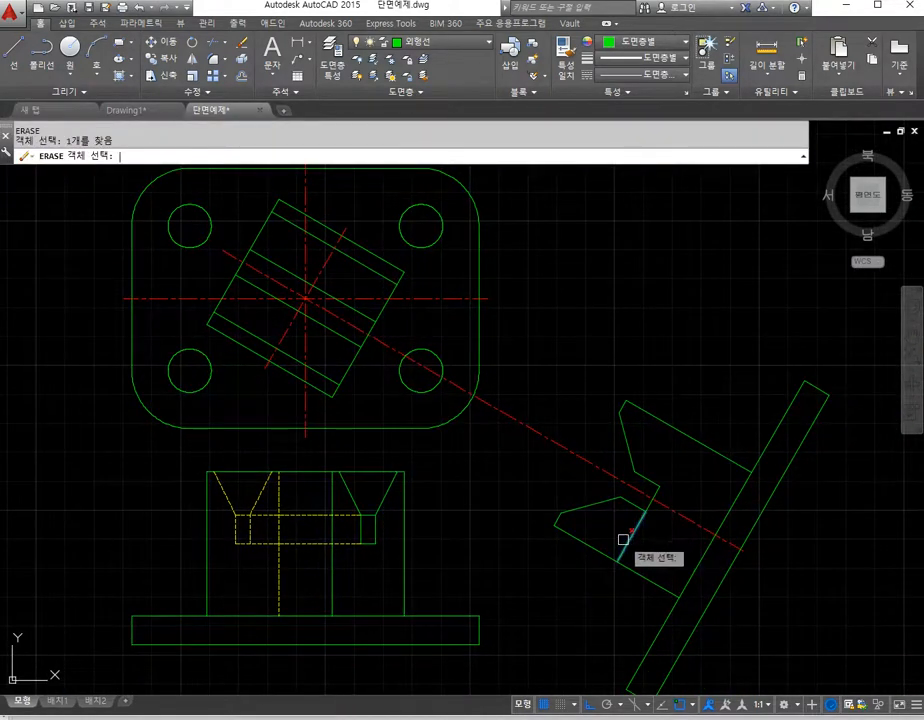
{"action": "key", "text": "Return"}
Step: Draw a vertical and a horizontal line across the base plate's upper-left hole between its quadrant points in the top view
{"action": "mouse_move", "coordinate": [431, 596]}
{"action": "middle_mouse_down"}
{"action": "mouse_move", "coordinate": [373, 575]}
{"action": "mouse_move", "coordinate": [349, 602]}
{"action": "middle_mouse_up"}
{"action": "scroll", "coordinate": [430, 590], "scroll_direction": "down", "scroll_amount": 2}
{"action": "scroll", "coordinate": [265, 455], "scroll_direction": "up", "scroll_amount": 4}
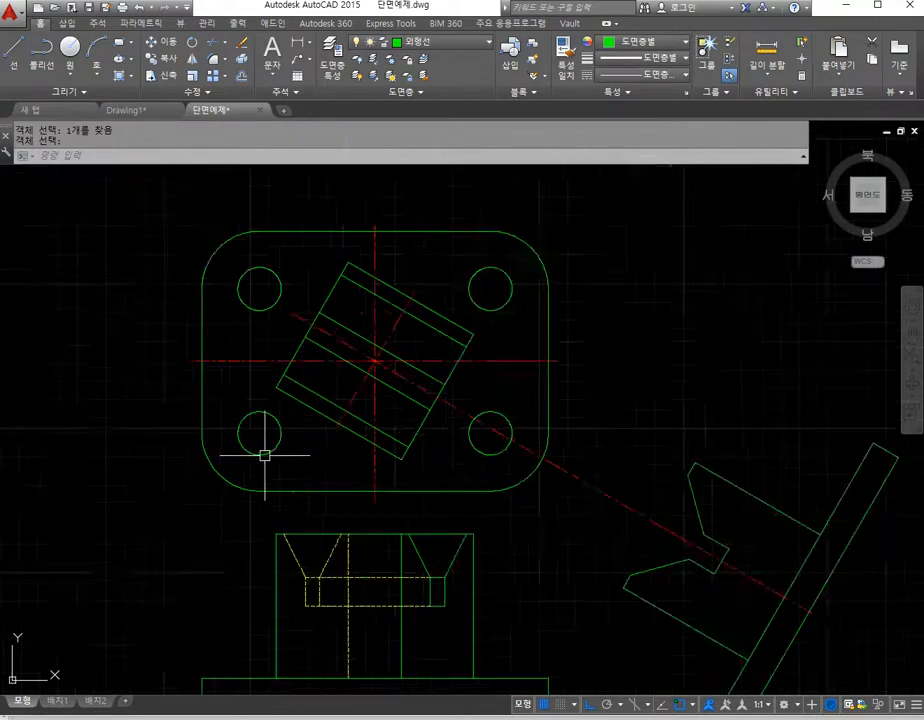
{"action": "middle_click_drag", "start_coordinate": [281, 459], "coordinate": [312, 565]}
{"action": "type", "text": "l"}
{"action": "key", "text": "Return"}
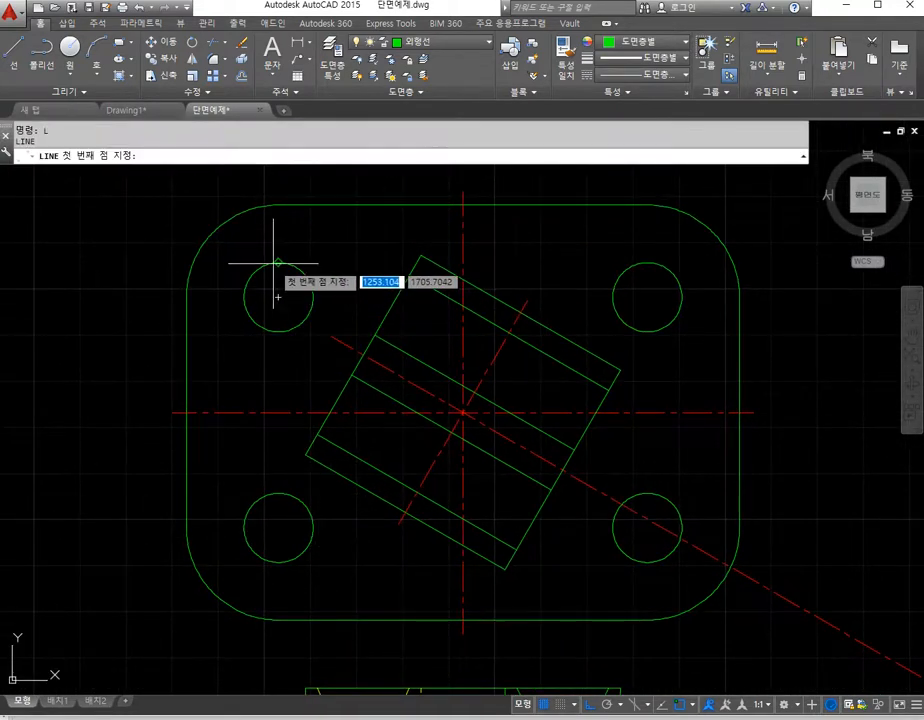
{"action": "left_click", "coordinate": [277, 263]}
{"action": "left_click", "coordinate": [279, 330]}
{"action": "key", "text": "Return"}
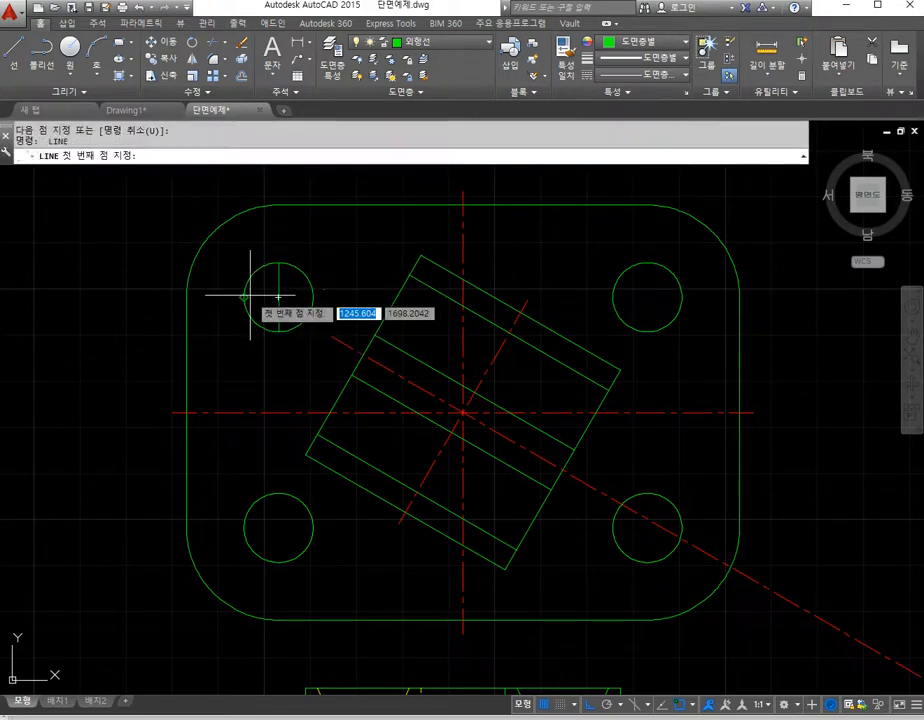
{"action": "left_click", "coordinate": [247, 297]}
{"action": "left_click", "coordinate": [310, 297]}
{"action": "key", "text": "Escape"}
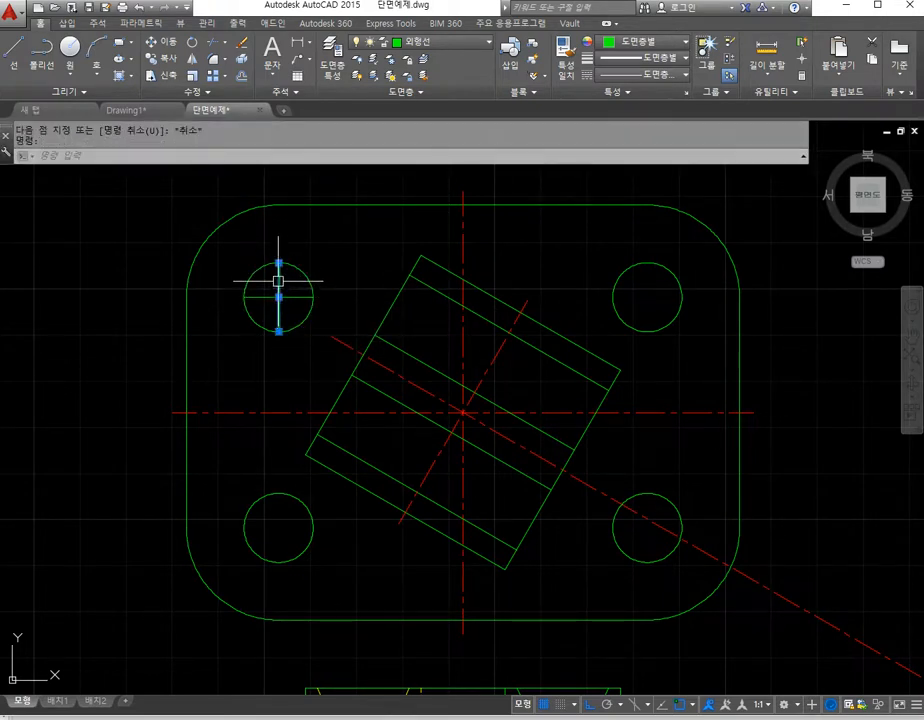
Step: Stretch the hole's vertical line up to the plate's top edge and its horizontal line out to the plate's left edge
{"action": "left_click", "coordinate": [278, 263]}
{"action": "left_click", "coordinate": [278, 205]}
{"action": "key", "text": "Escape"}
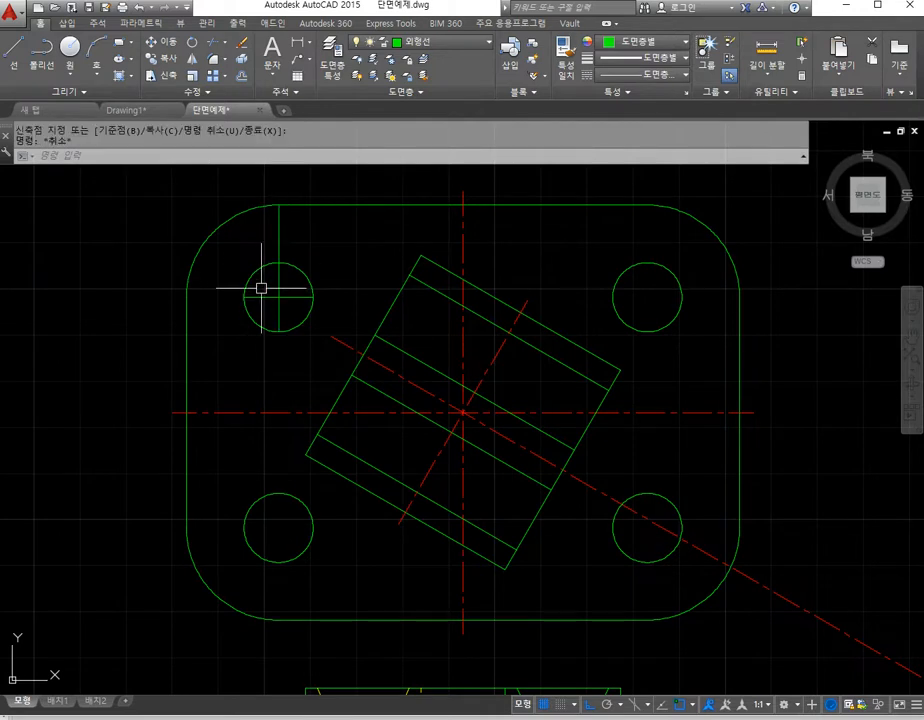
{"action": "left_click", "coordinate": [243, 297]}
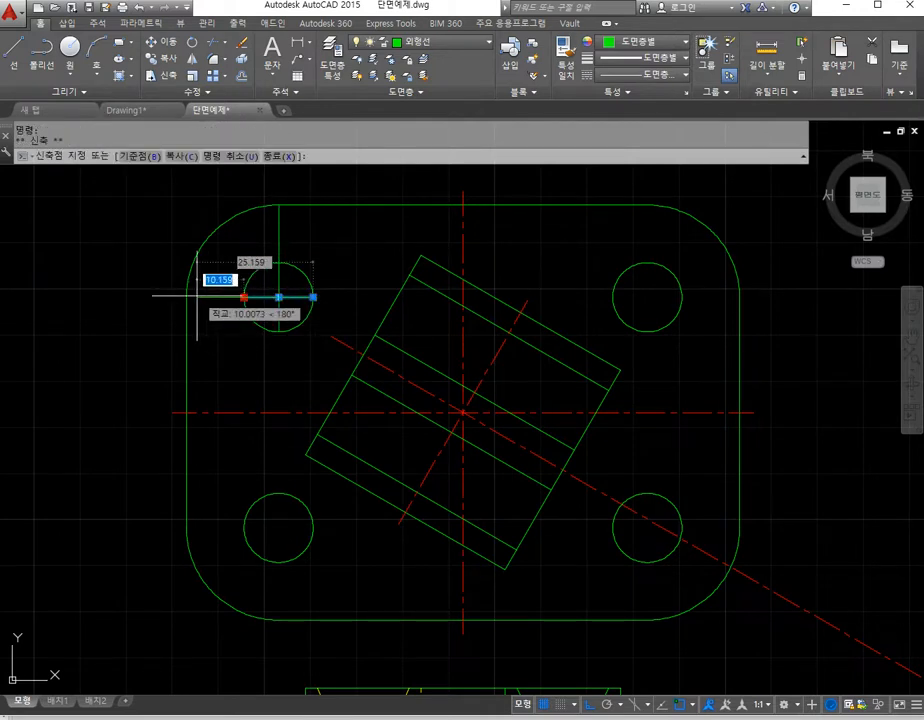
{"action": "left_click", "coordinate": [187, 297]}
{"action": "key", "text": "Escape"}
{"action": "key", "text": "Escape"}
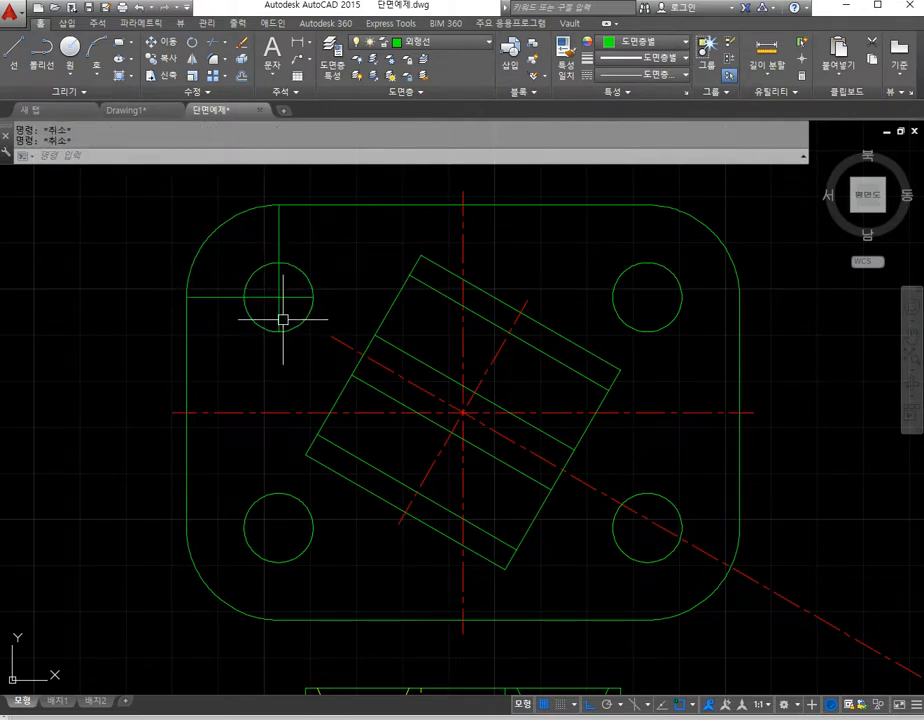
Step: Lengthen the upper-left hole's horizontal and vertical lines by 3 at each end in the top view
{"action": "type", "text": "len"}
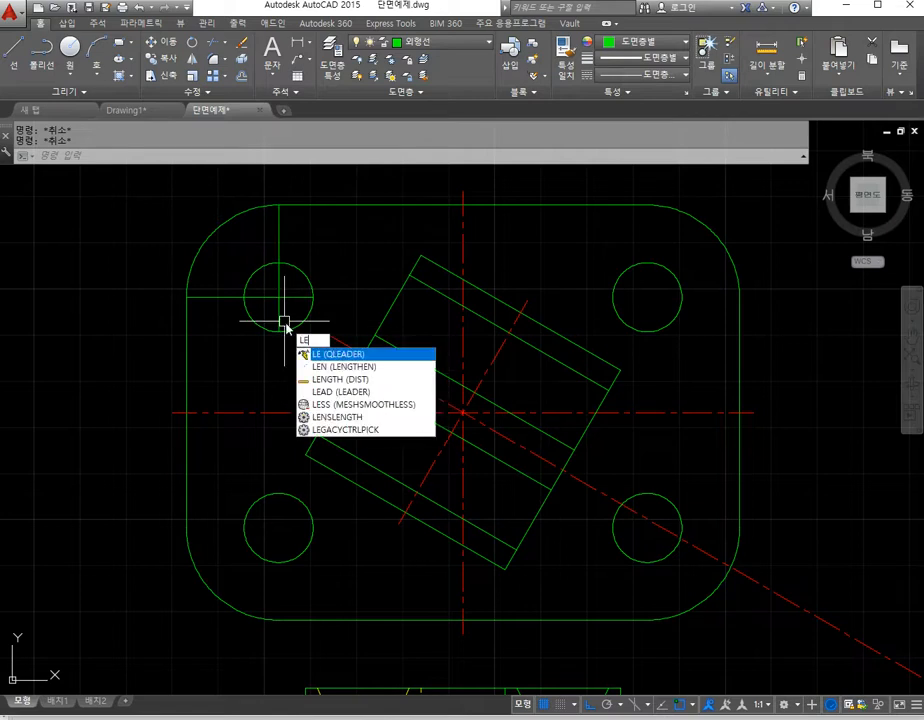
{"action": "key", "text": "Return"}
{"action": "type", "text": "de"}
{"action": "key", "text": "Return"}
{"action": "type", "text": "3"}
{"action": "key", "text": "Return"}
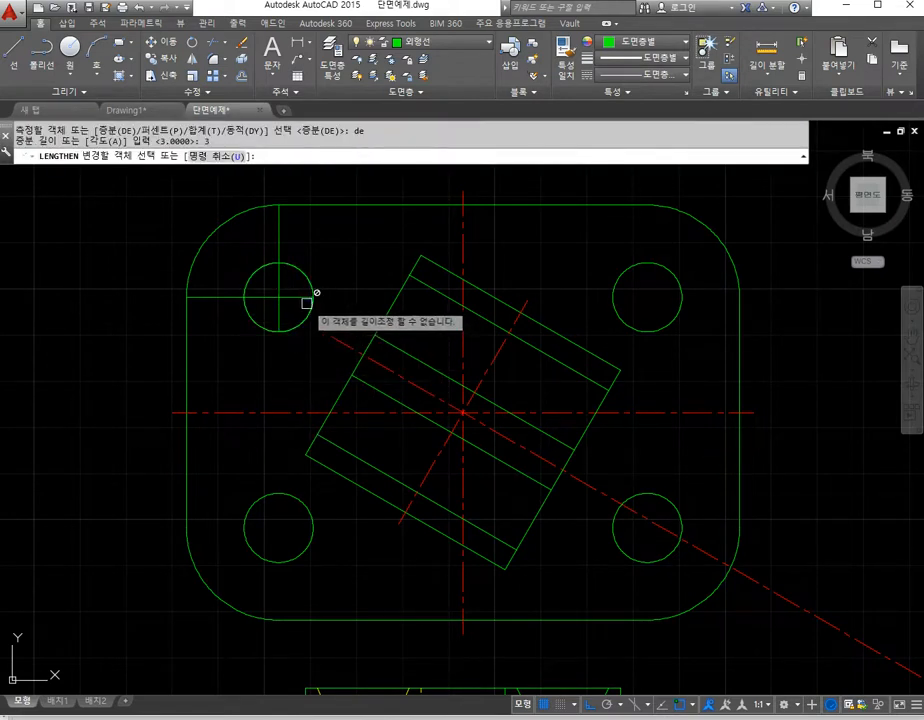
{"action": "left_click", "coordinate": [307, 297]}
{"action": "left_click", "coordinate": [229, 297]}
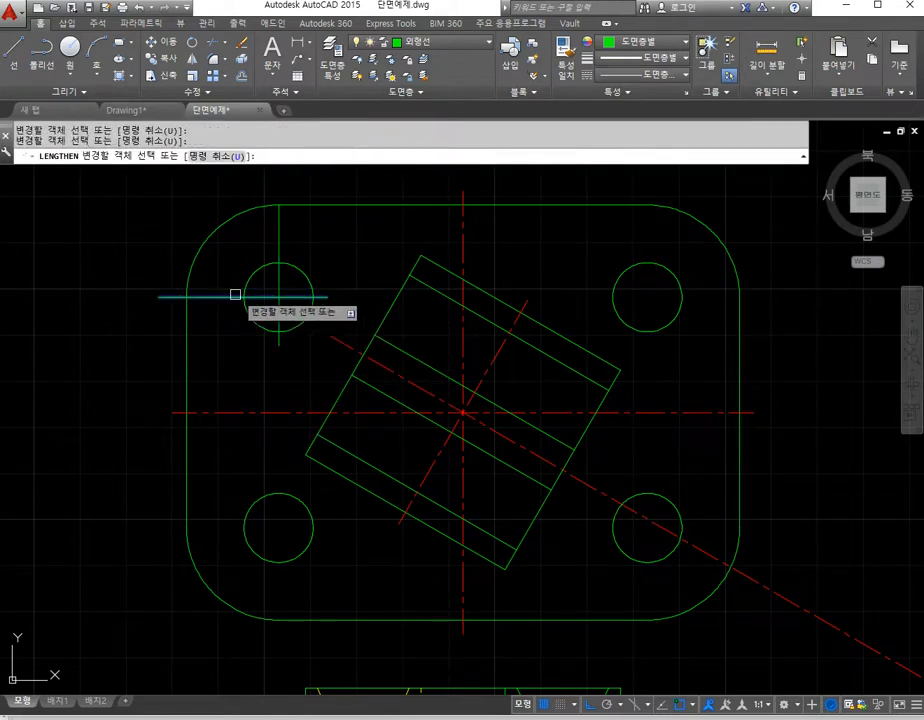
{"action": "key", "text": "Escape"}
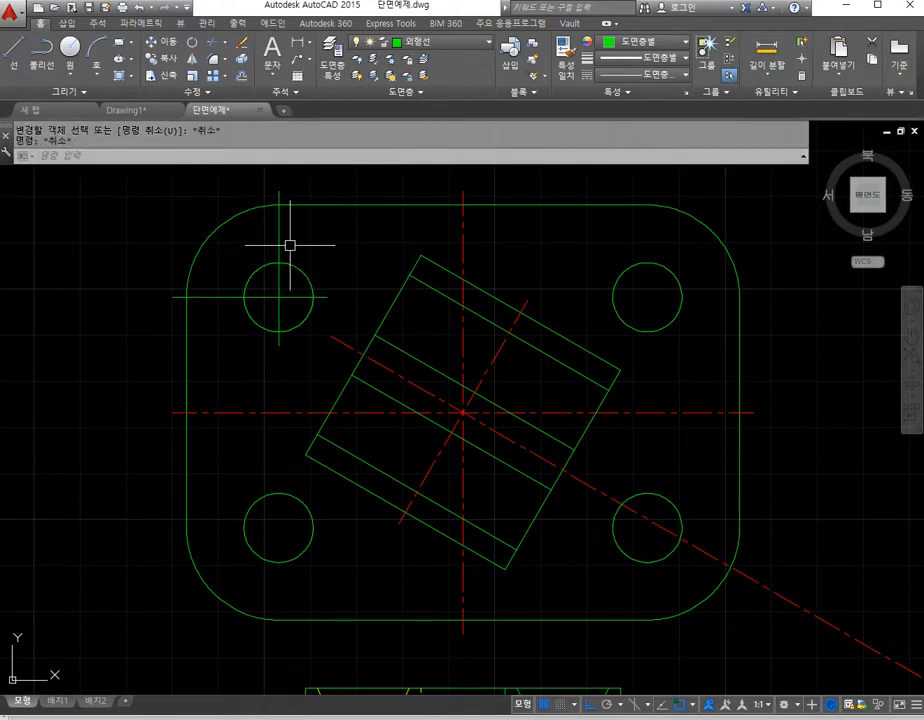
Step: Match the hole's two crossing lines to the properties of the block's inclined red centre line
{"action": "type", "text": "ma"}
{"action": "key", "text": "Return"}
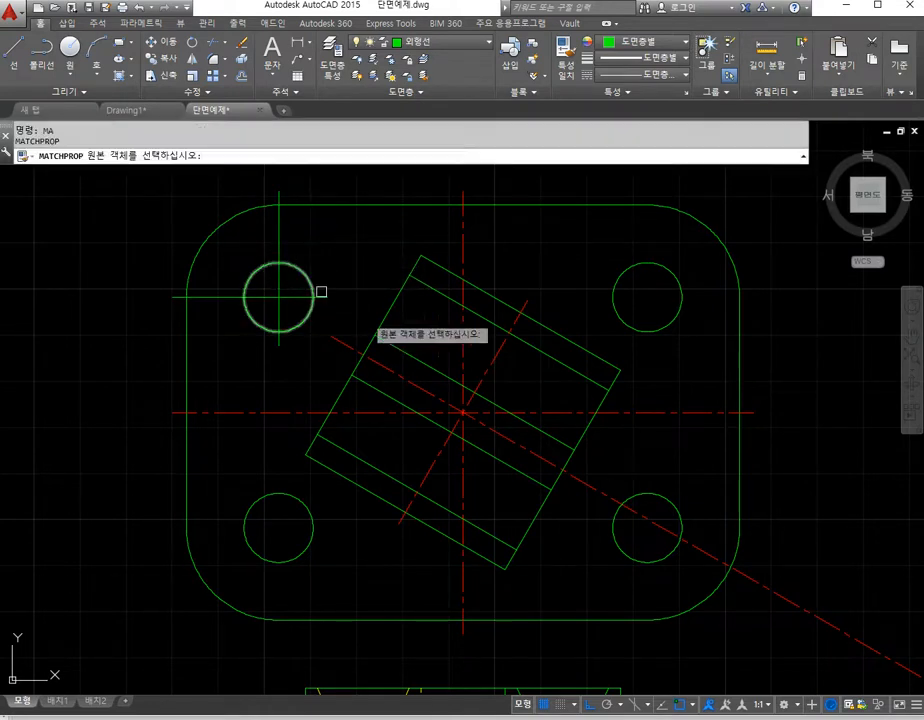
{"action": "left_click", "coordinate": [395, 373]}
{"action": "left_click", "coordinate": [301, 309]}
{"action": "left_click", "coordinate": [270, 287]}
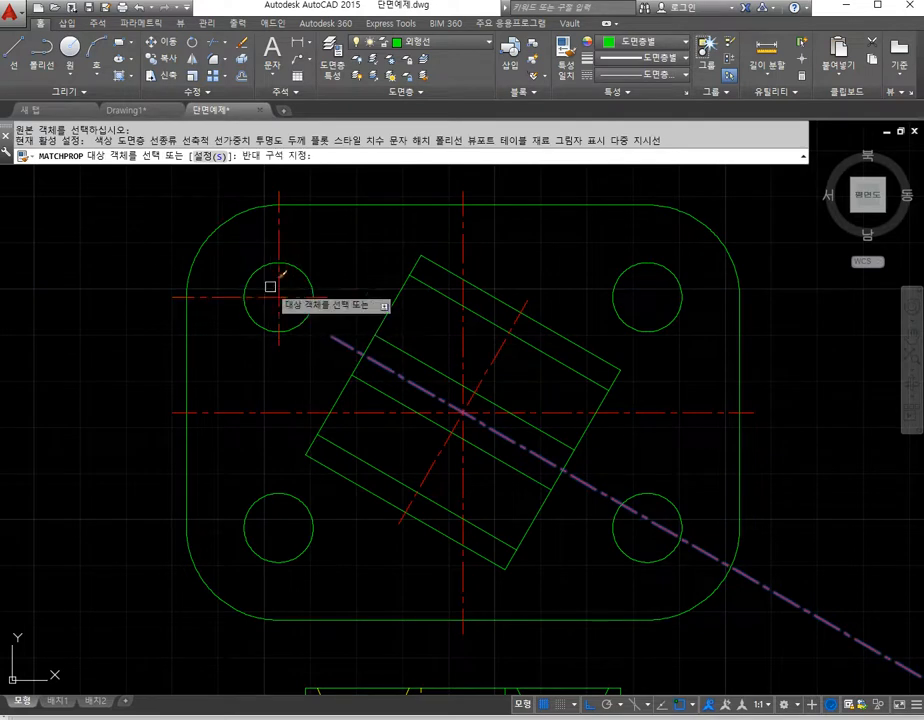
{"action": "key", "text": "Return"}
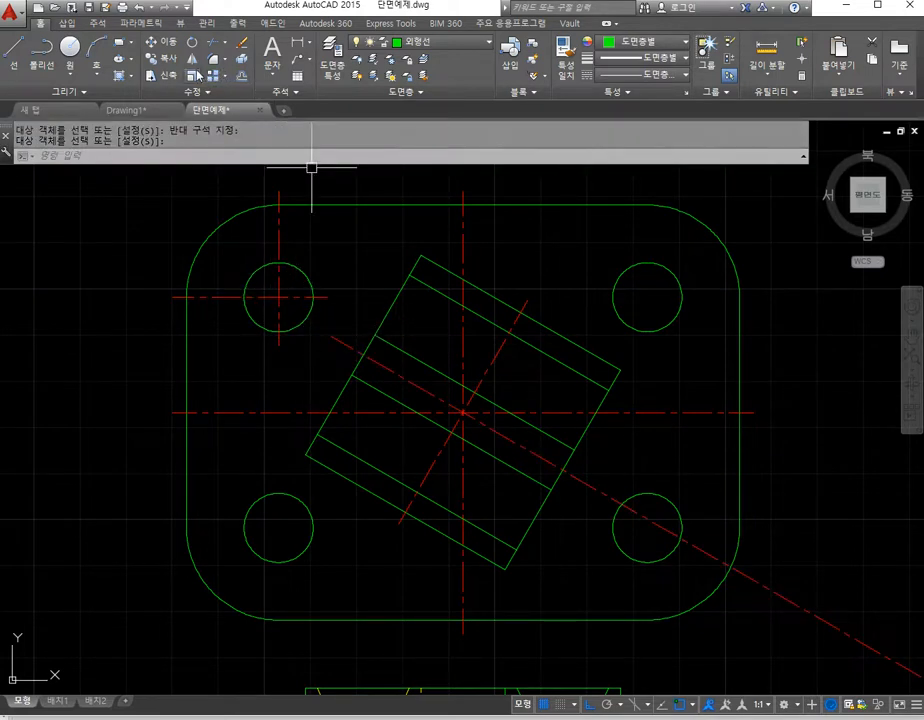
Step: Mirror the upper-left hole's two centre lines about the plate's horizontal centre line, keeping the originals
{"action": "left_click", "coordinate": [200, 62]}
{"action": "left_click", "coordinate": [289, 227]}
{"action": "left_click", "coordinate": [270, 248]}
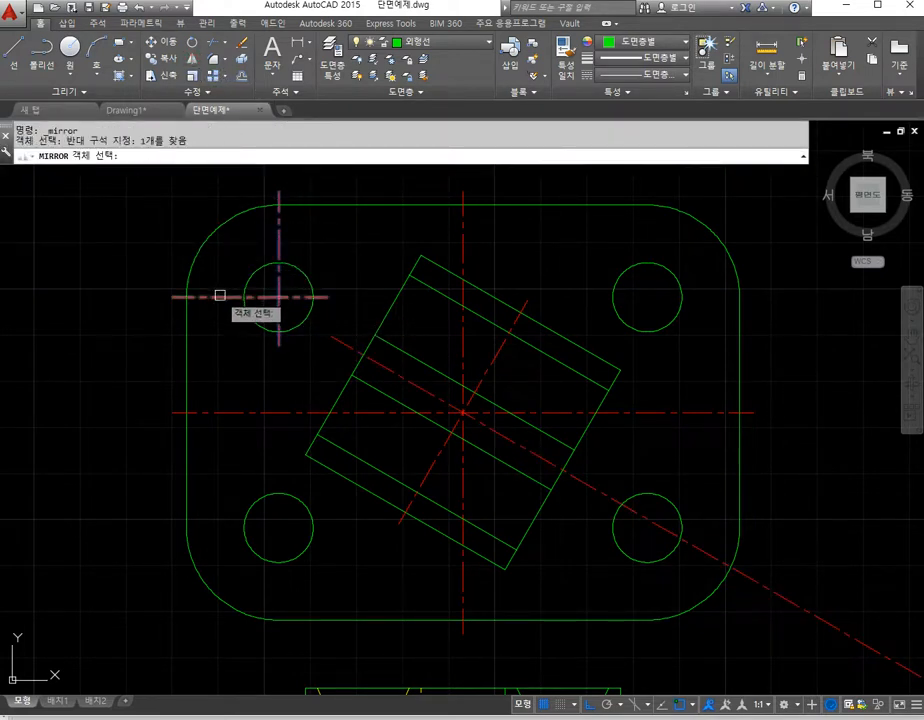
{"action": "key", "text": "Return"}
{"action": "left_click", "coordinate": [180, 412]}
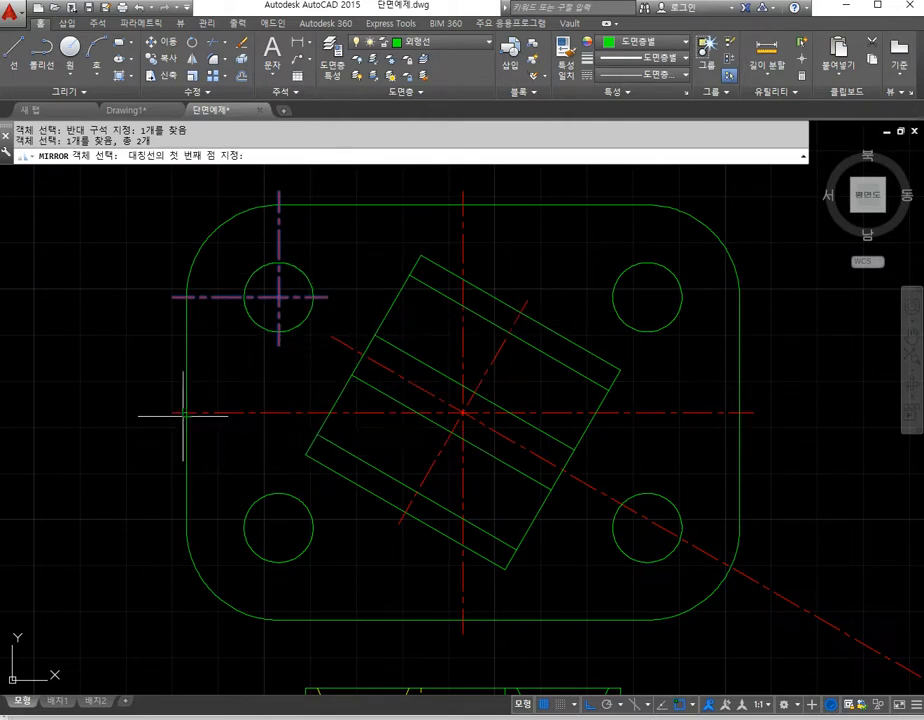
{"action": "left_click", "coordinate": [742, 413]}
{"action": "key", "text": "Return"}
Step: Mirror the centre lines of both left-hand holes about the plate's vertical centre line, keeping the originals
{"action": "key", "text": "Return"}
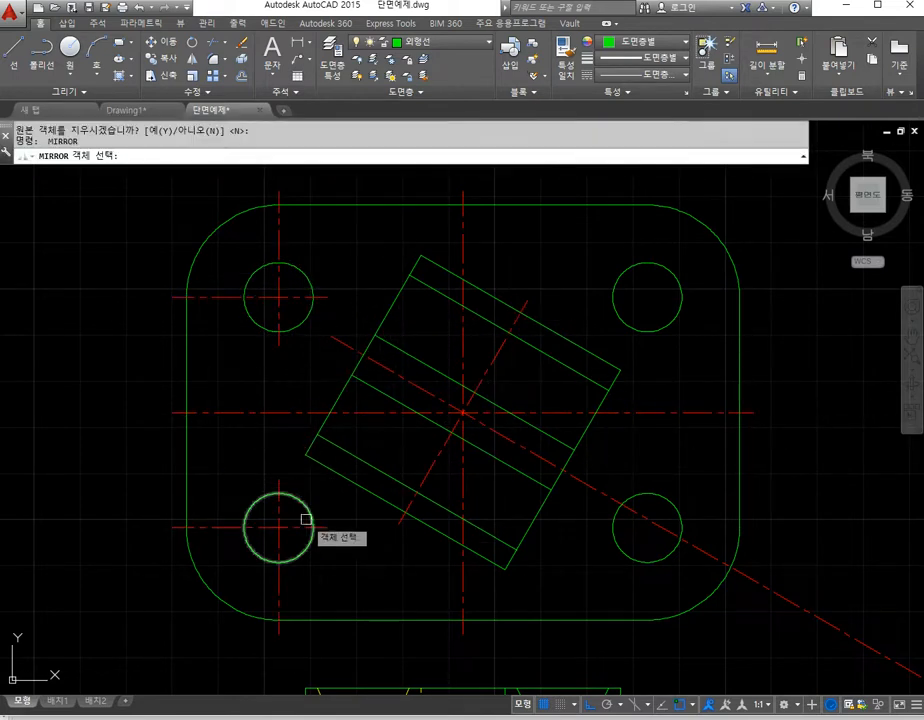
{"action": "left_click", "coordinate": [296, 536]}
{"action": "left_click", "coordinate": [265, 517]}
{"action": "left_click", "coordinate": [230, 309]}
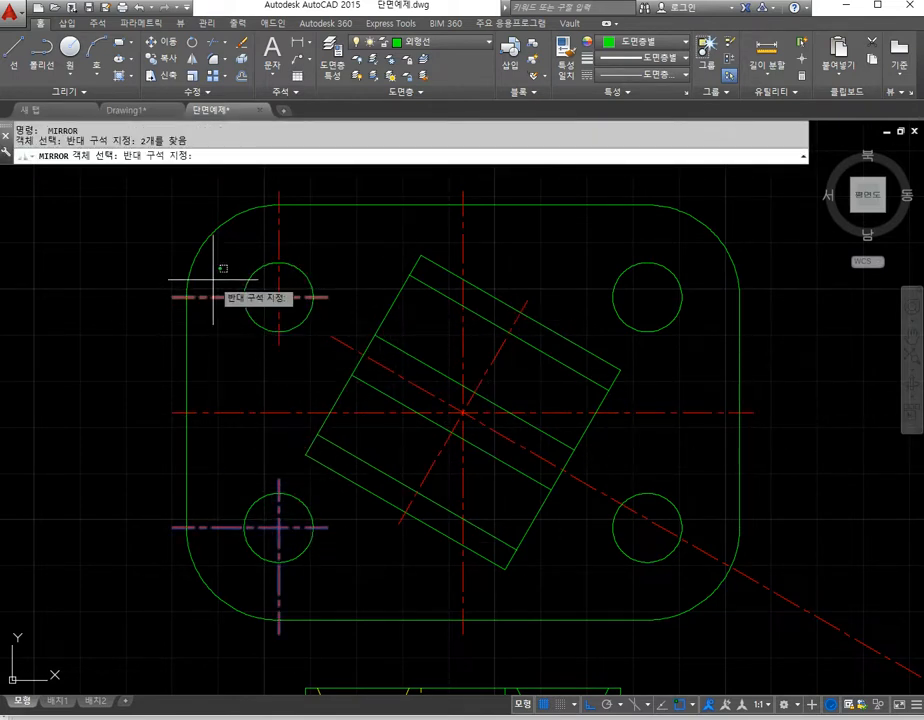
{"action": "left_click", "coordinate": [213, 279]}
{"action": "key", "text": "Return"}
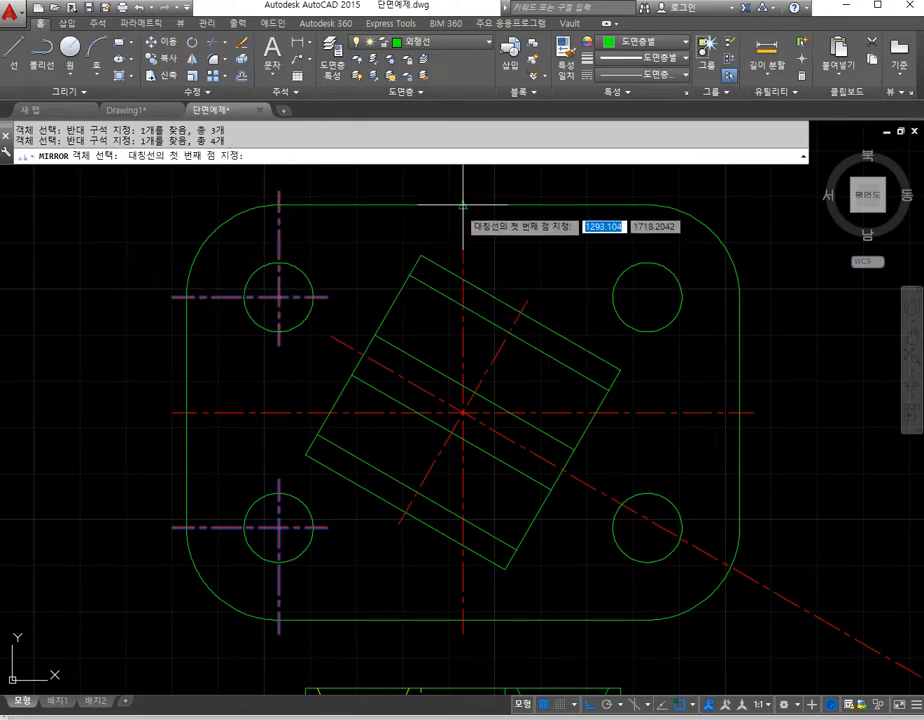
{"action": "left_click", "coordinate": [463, 194]}
{"action": "left_click", "coordinate": [463, 412]}
{"action": "key", "text": "Return"}
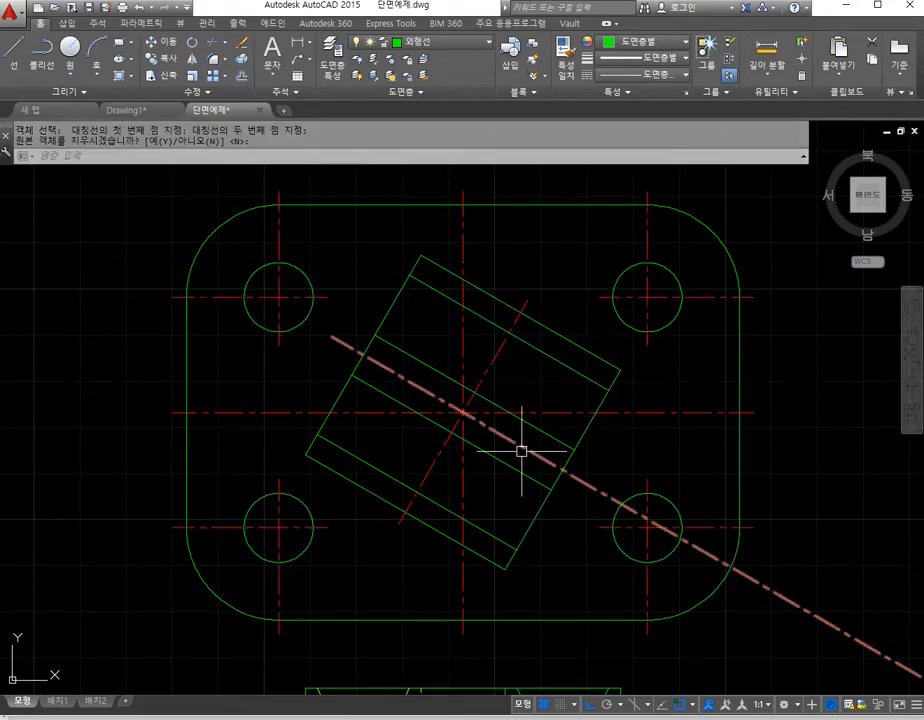
{"action": "key", "text": "Escape"}
Step: Draw a projection line from the upper-right hole's centre perpendicular to the base plate's outer edge in the auxiliary view
{"action": "scroll", "coordinate": [521, 450], "scroll_direction": "down", "scroll_amount": 2}
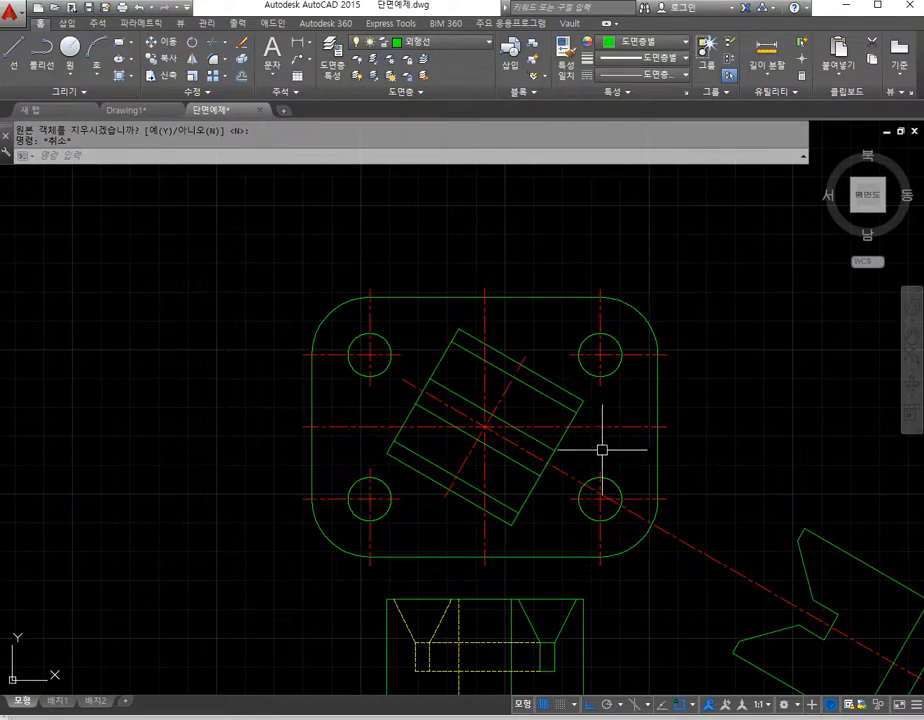
{"action": "mouse_move", "coordinate": [602, 450]}
{"action": "middle_mouse_down"}
{"action": "mouse_move", "coordinate": [579, 422]}
{"action": "mouse_move", "coordinate": [557, 417]}
{"action": "mouse_move", "coordinate": [534, 382]}
{"action": "mouse_move", "coordinate": [536, 354]}
{"action": "middle_mouse_up"}
{"action": "scroll", "coordinate": [585, 441], "scroll_direction": "down", "scroll_amount": 4}
{"action": "scroll", "coordinate": [586, 449], "scroll_direction": "up", "scroll_amount": 2}
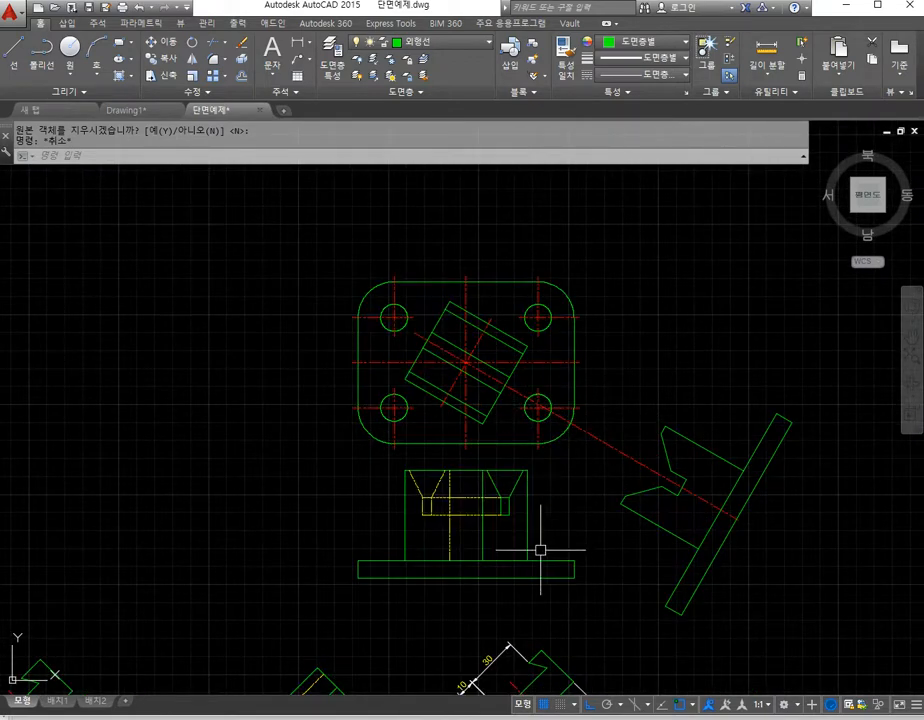
{"action": "middle_click_drag", "start_coordinate": [574, 513], "coordinate": [533, 491]}
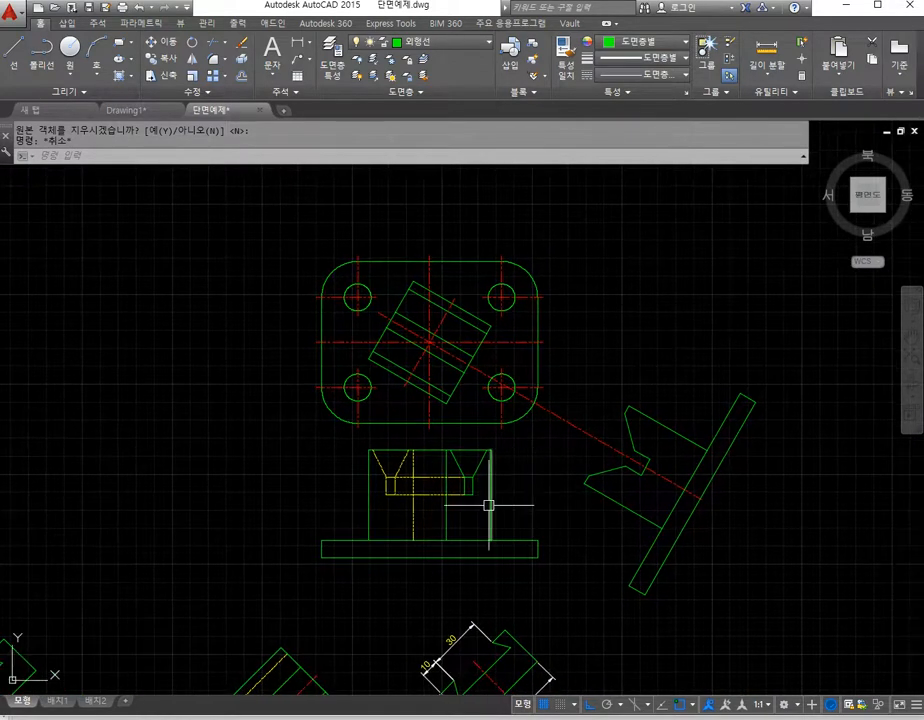
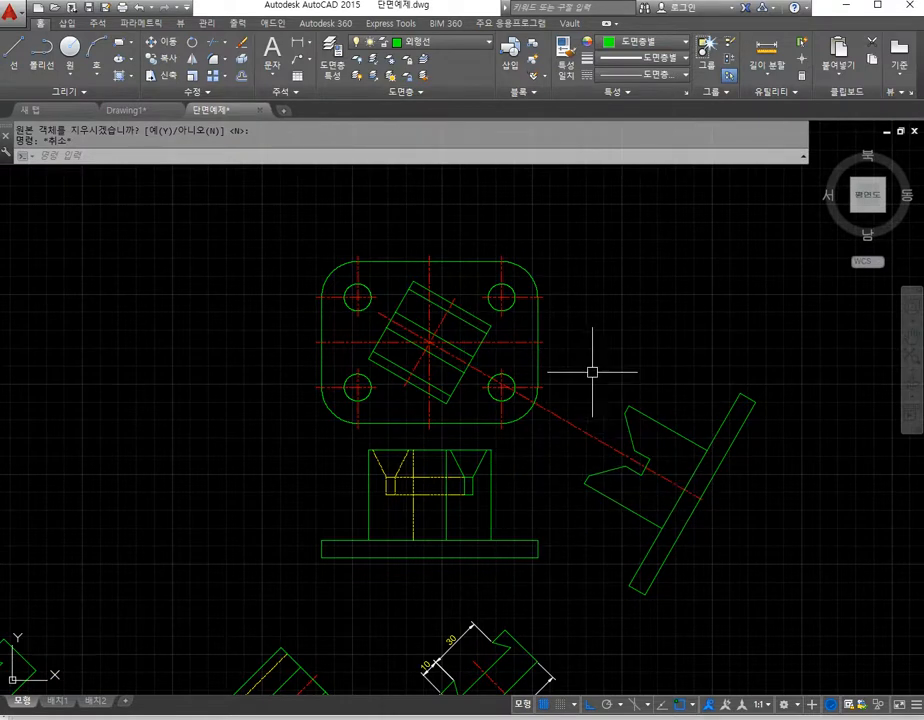
{"action": "key", "text": "Return"}
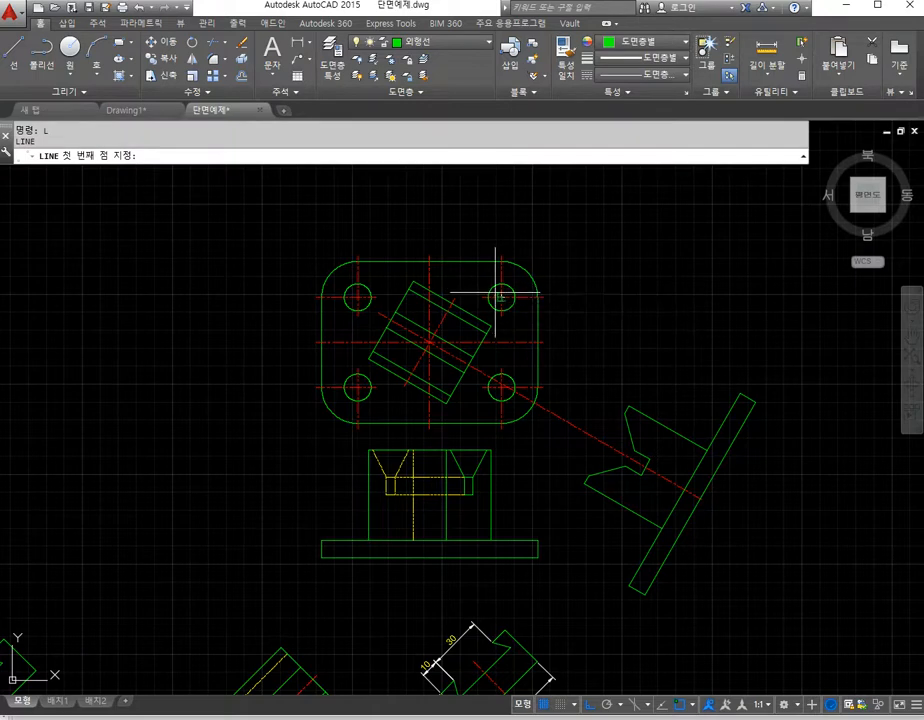
{"action": "left_click", "coordinate": [501, 297]}
{"action": "right_click", "coordinate": [651, 375], "text": "shift"}
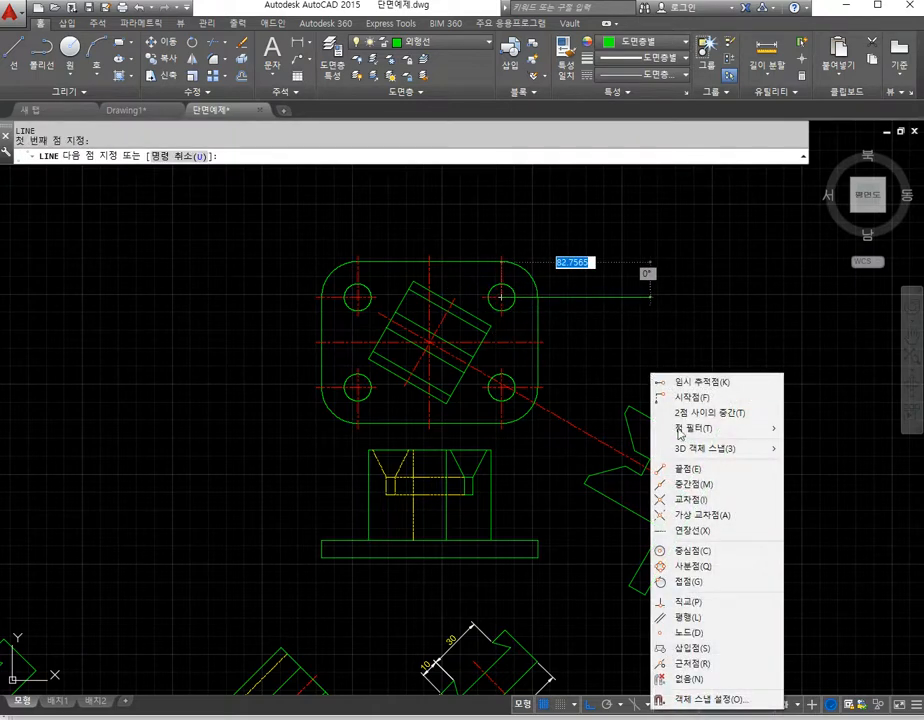
{"action": "left_click", "coordinate": [700, 601]}
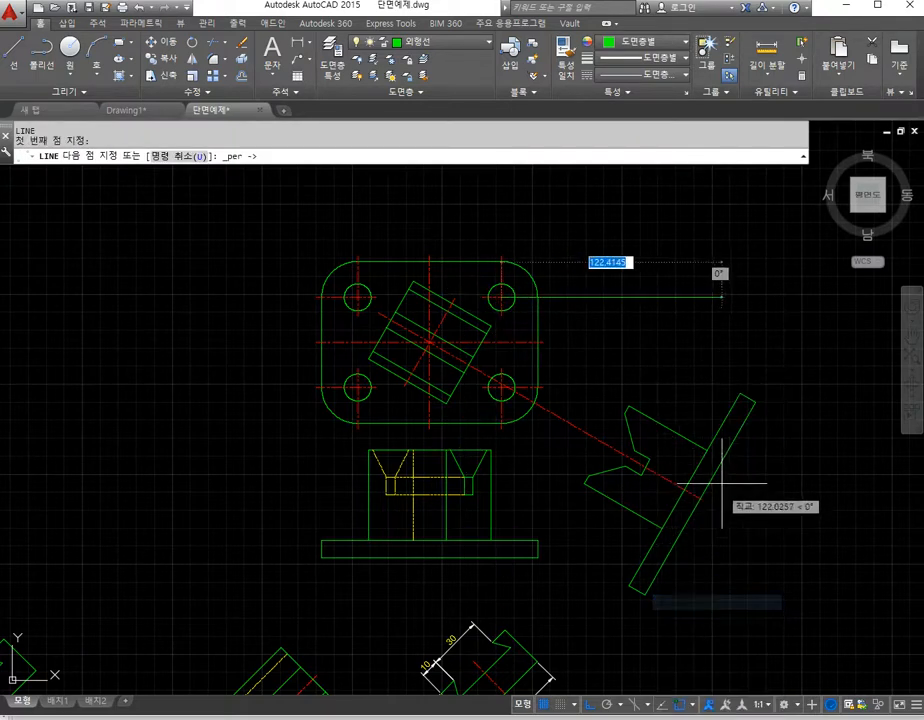
{"action": "left_click", "coordinate": [730, 436]}
{"action": "key", "text": "Escape"}
Step: Draw a projection line from the lower-left hole's centre perpendicular to the base plate's outer edge in the auxiliary view
{"action": "key", "text": "Return"}
{"action": "left_click", "coordinate": [357, 386]}
{"action": "right_click", "coordinate": [478, 452], "text": "shift"}
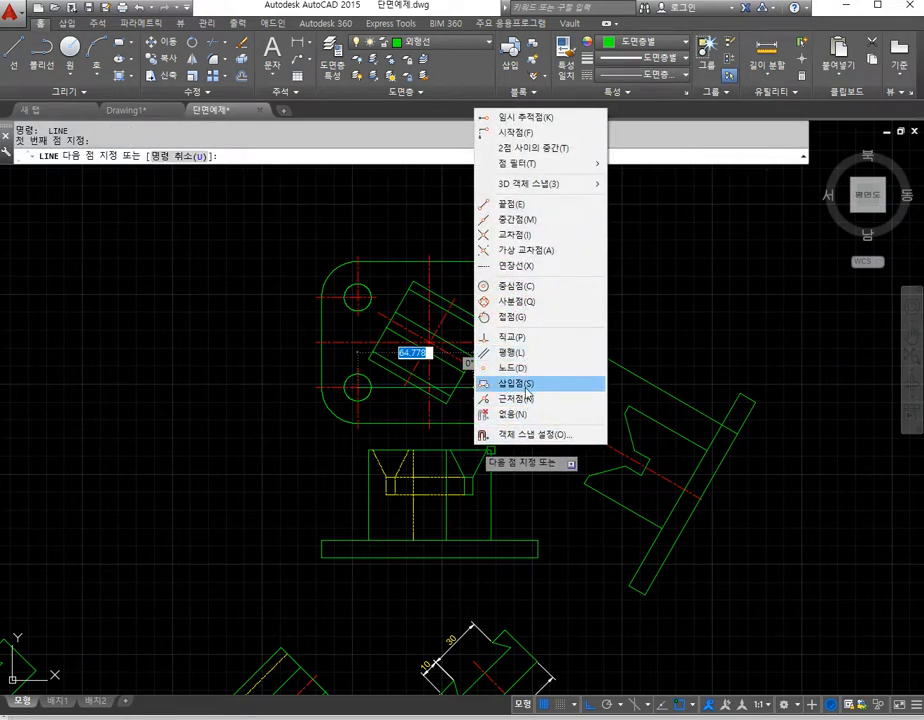
{"action": "left_click", "coordinate": [515, 337]}
{"action": "scroll", "coordinate": [670, 560], "scroll_direction": "down", "scroll_amount": 4}
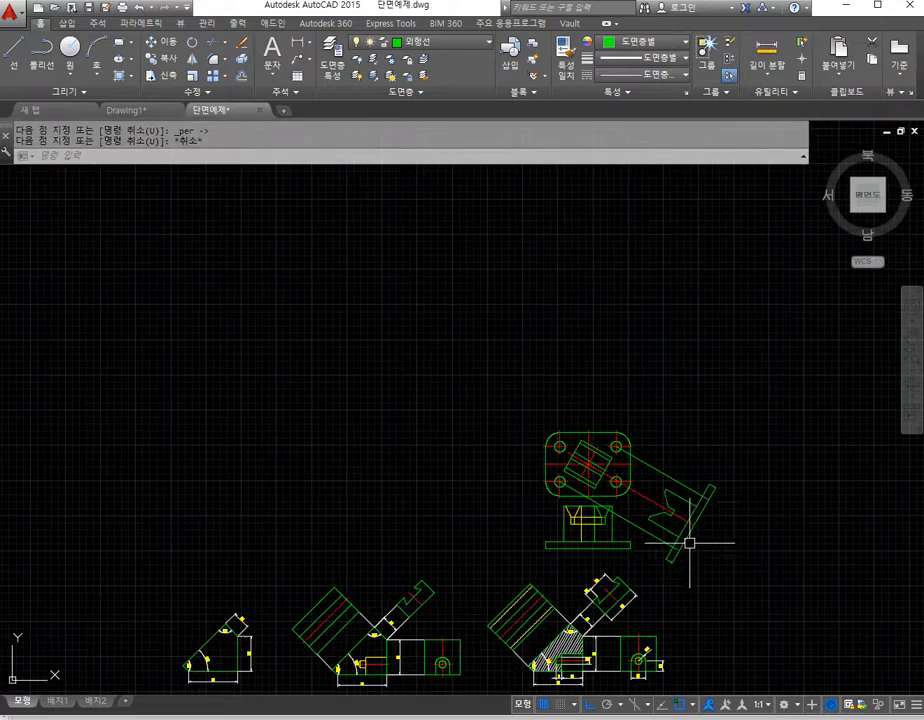
{"action": "scroll", "coordinate": [705, 500], "scroll_direction": "up", "scroll_amount": 6}
{"action": "key", "text": "Escape"}
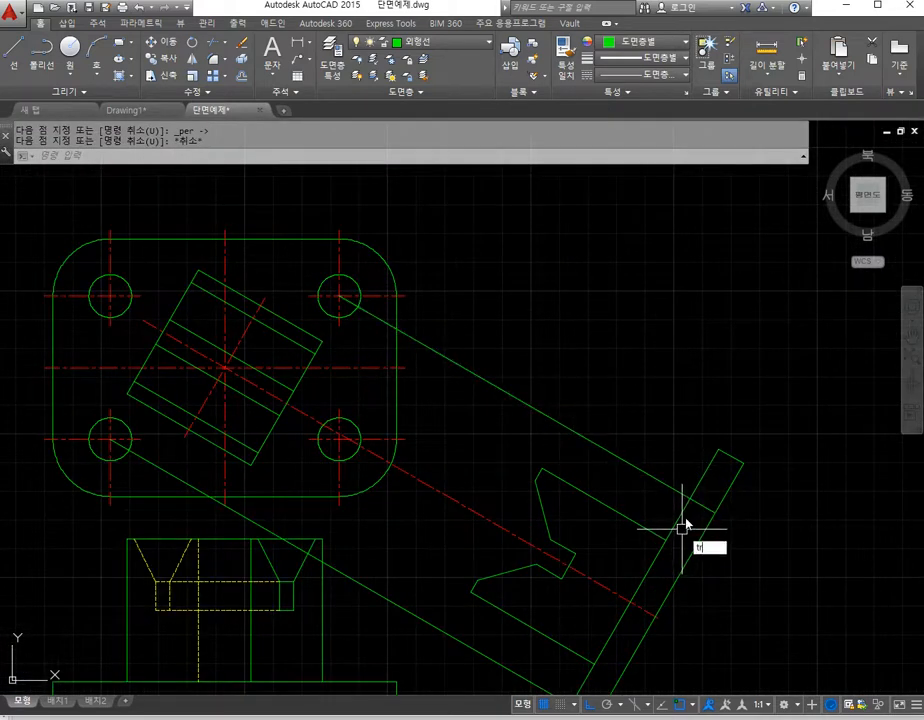
Step: Trim the upper projection line to the auxiliary view's plate thickness and match it to the red centre line's properties
{"action": "key", "text": "Return"}
{"action": "left_click", "coordinate": [697, 486]}
{"action": "key", "text": "Return"}
{"action": "scroll", "coordinate": [695, 510], "scroll_direction": "up", "scroll_amount": 3}
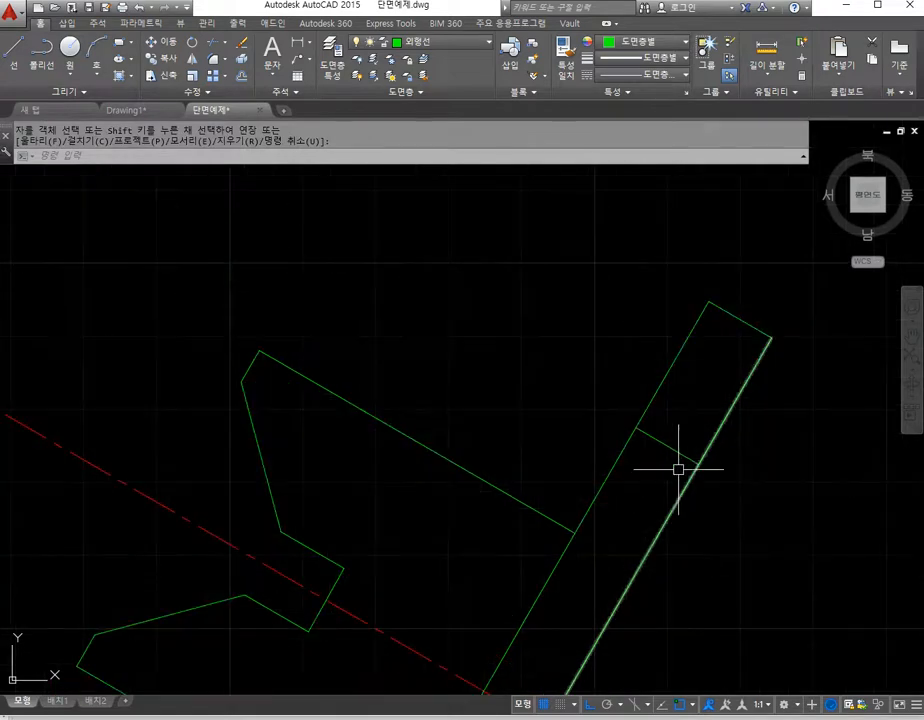
{"action": "left_click", "coordinate": [560, 66]}
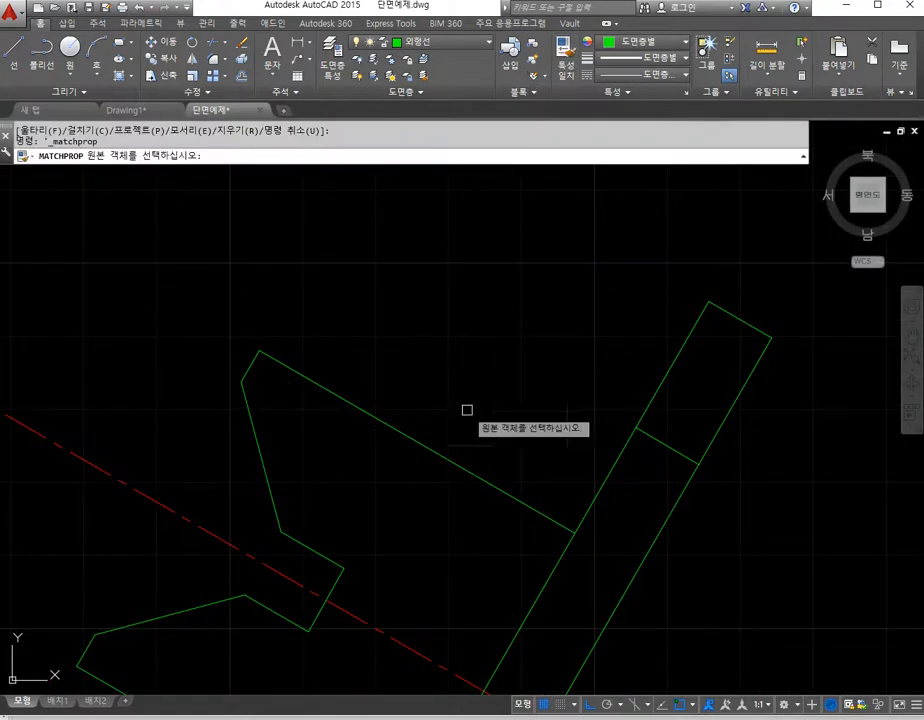
{"action": "left_click", "coordinate": [412, 651]}
{"action": "key", "text": "Escape"}
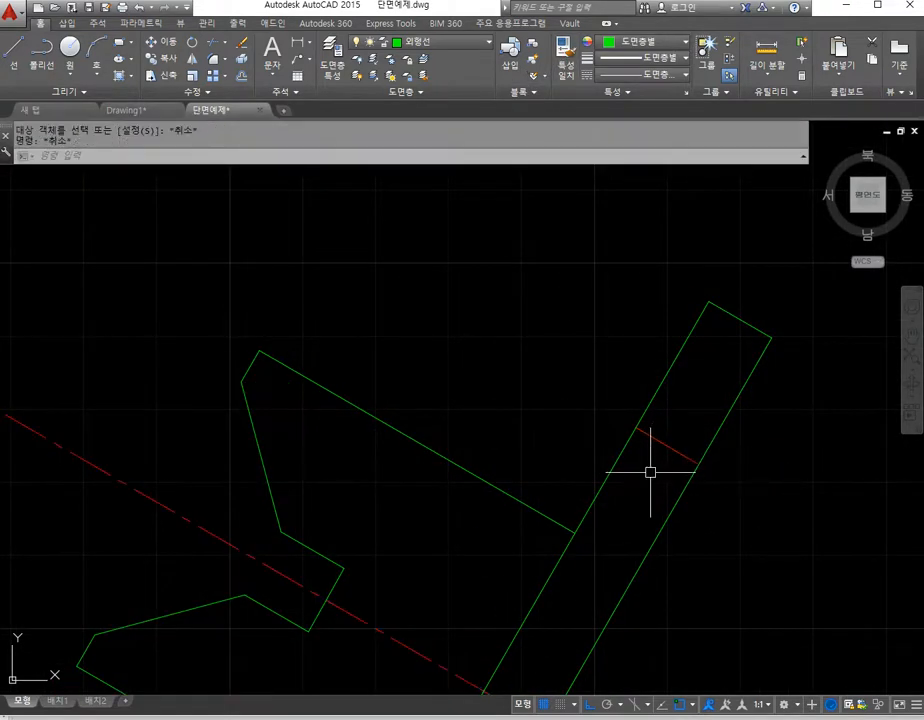
Step: Lengthen the short hole centre line across the auxiliary view's base plate by 3 at both ends
{"action": "type", "text": "len"}
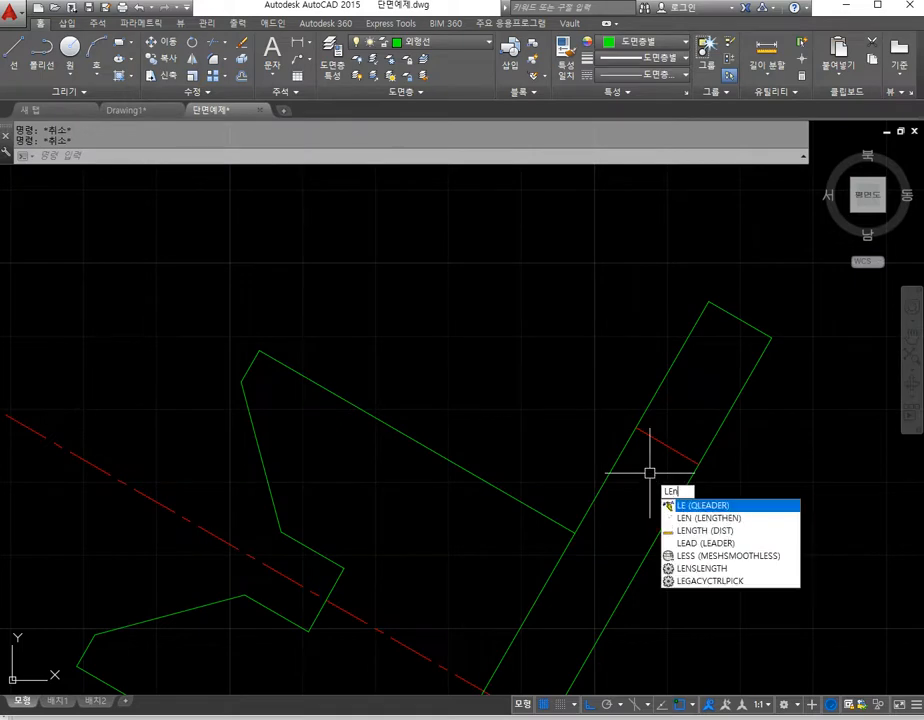
{"action": "key", "text": "Return"}
{"action": "type", "text": "de"}
{"action": "key", "text": "Return"}
{"action": "type", "text": "3"}
{"action": "key", "text": "Return"}
{"action": "left_click", "coordinate": [650, 437]}
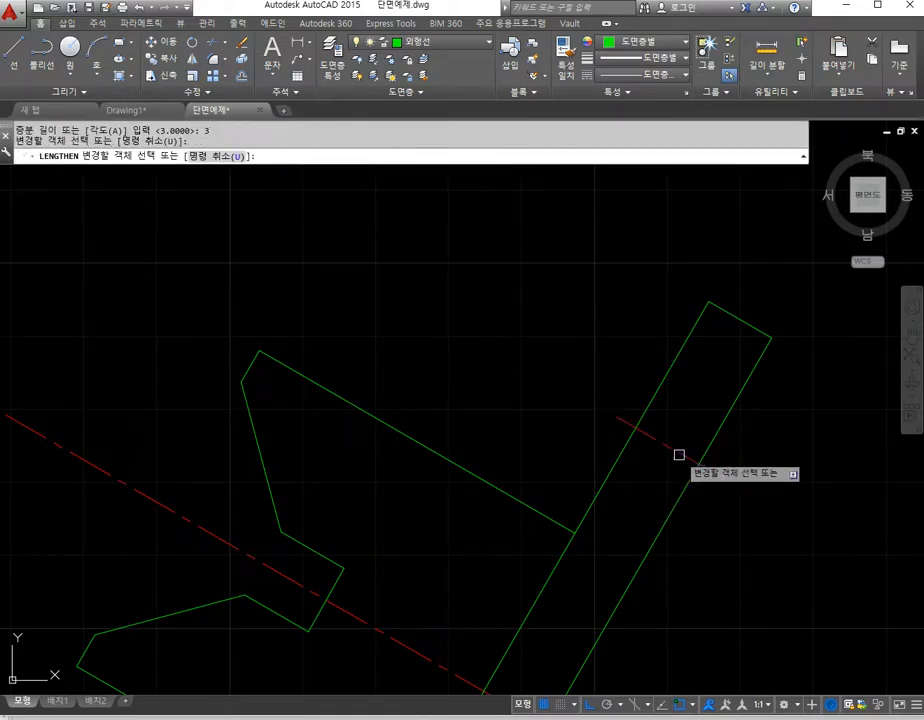
{"action": "left_click", "coordinate": [679, 454]}
{"action": "scroll", "coordinate": [680, 487], "scroll_direction": "down", "scroll_amount": 2}
{"action": "middle_click_drag", "start_coordinate": [692, 557], "coordinate": [705, 405]}
{"action": "key", "text": "Escape"}
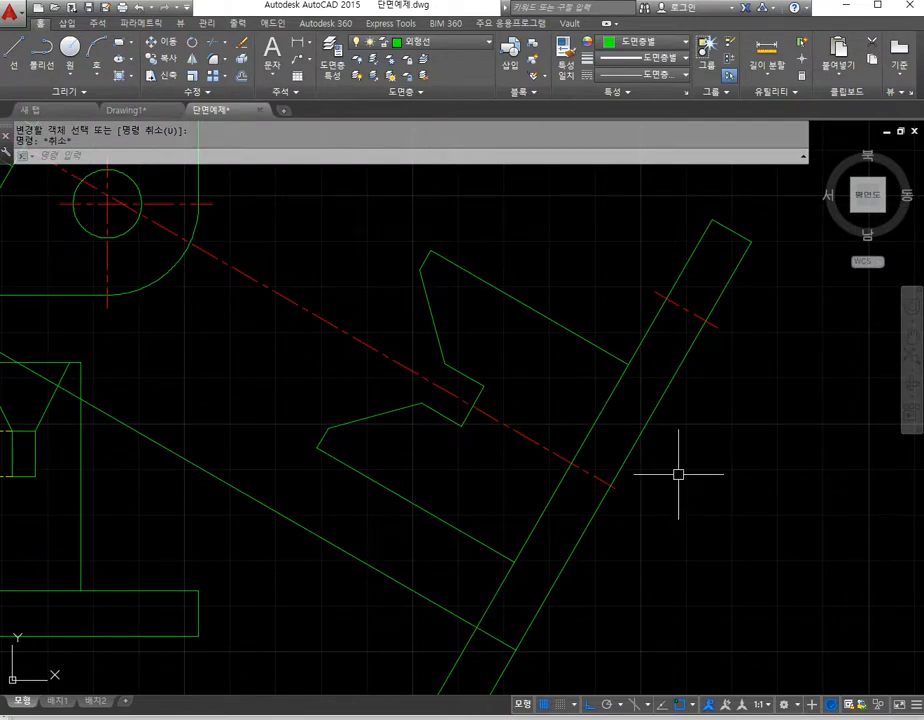
Step: Copy the short hole centre line to where the lower projection line meets the base plate's outer edge
{"action": "type", "text": "co"}
{"action": "key", "text": "Return"}
{"action": "left_click", "coordinate": [694, 311]}
{"action": "key", "text": "Return"}
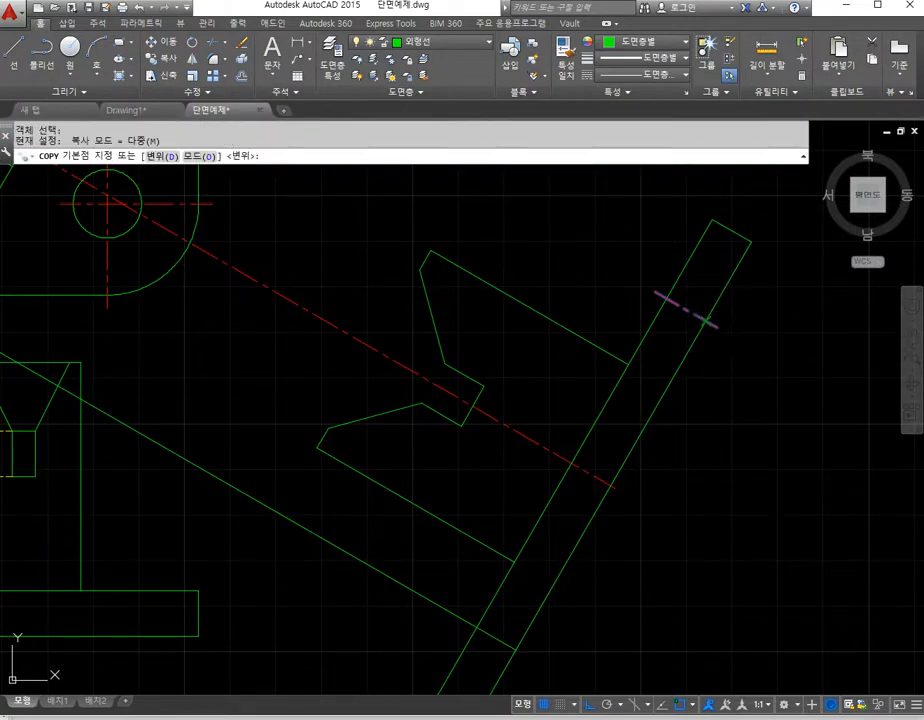
{"action": "left_click", "coordinate": [706, 322]}
{"action": "middle_click_drag", "start_coordinate": [561, 592], "coordinate": [588, 527]}
{"action": "left_click", "coordinate": [543, 585]}
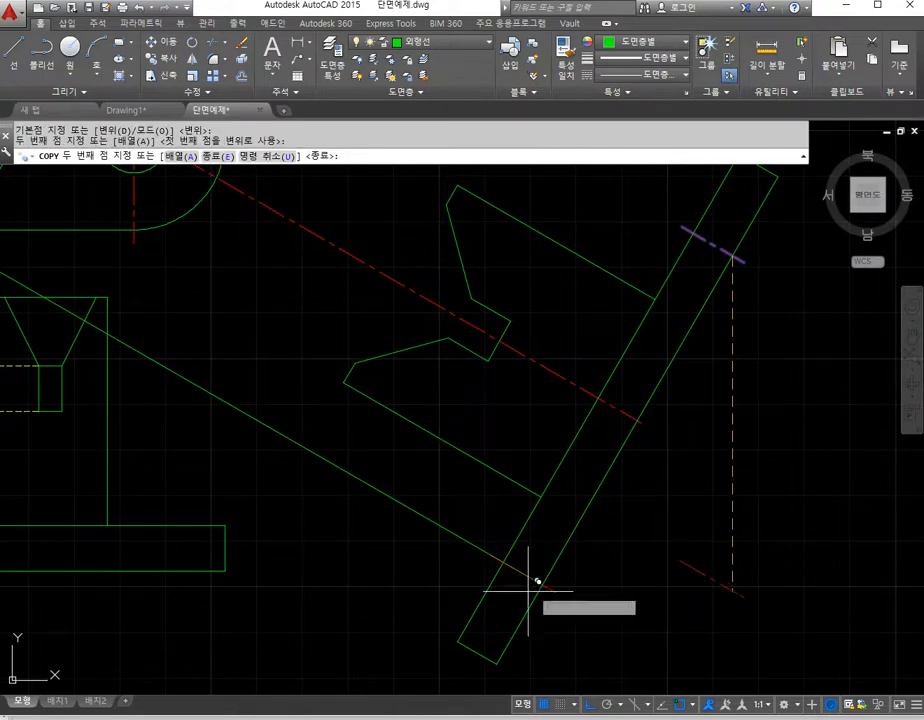
{"action": "key", "text": "Return"}
Step: Erase the lower projection line running from the lower-left hole to the auxiliary view
{"action": "type", "text": "e"}
{"action": "key", "text": "Return"}
{"action": "left_click", "coordinate": [447, 534]}
{"action": "scroll", "coordinate": [528, 592], "scroll_direction": "down", "scroll_amount": 2}
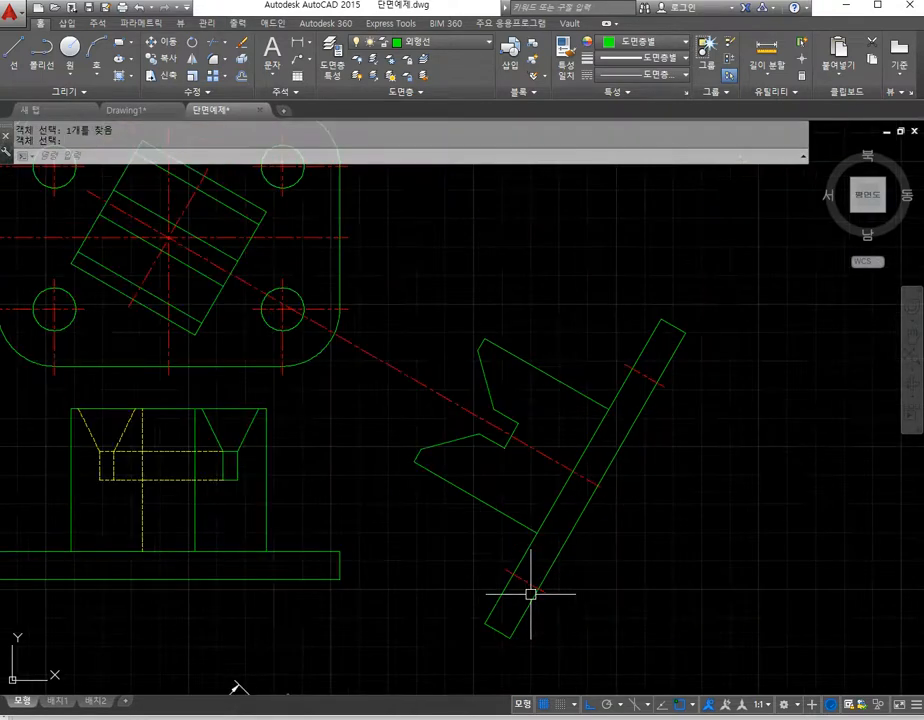
Step: Copy the vertical centre lines of the top view's two lower holes straight down onto the front view's base plate
{"action": "middle_click_drag", "start_coordinate": [381, 546], "coordinate": [451, 544]}
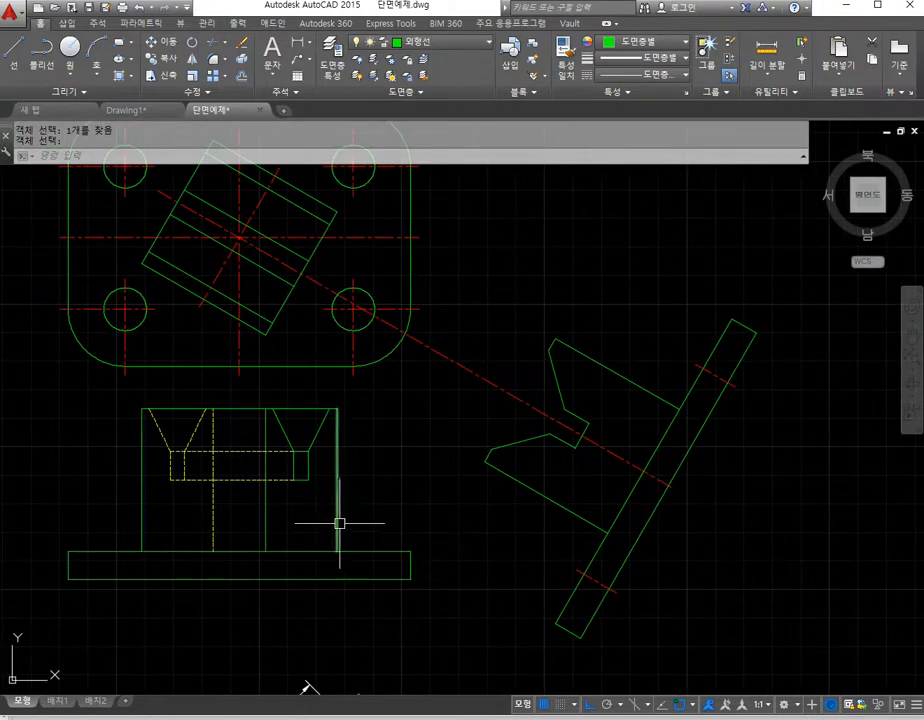
{"action": "mouse_move", "coordinate": [261, 531]}
{"action": "middle_mouse_down"}
{"action": "mouse_move", "coordinate": [309, 542]}
{"action": "mouse_move", "coordinate": [311, 558]}
{"action": "middle_mouse_up"}
{"action": "mouse_move", "coordinate": [367, 503]}
{"action": "middle_mouse_down"}
{"action": "mouse_move", "coordinate": [398, 499]}
{"action": "mouse_move", "coordinate": [345, 493]}
{"action": "middle_mouse_up"}
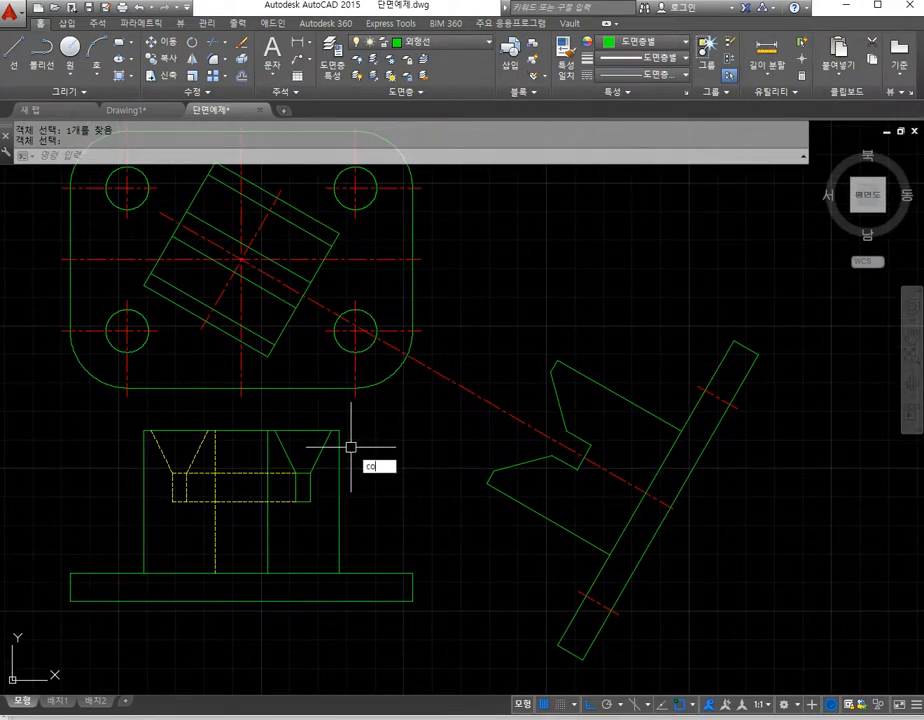
{"action": "key", "text": "Return"}
{"action": "left_click", "coordinate": [356, 375]}
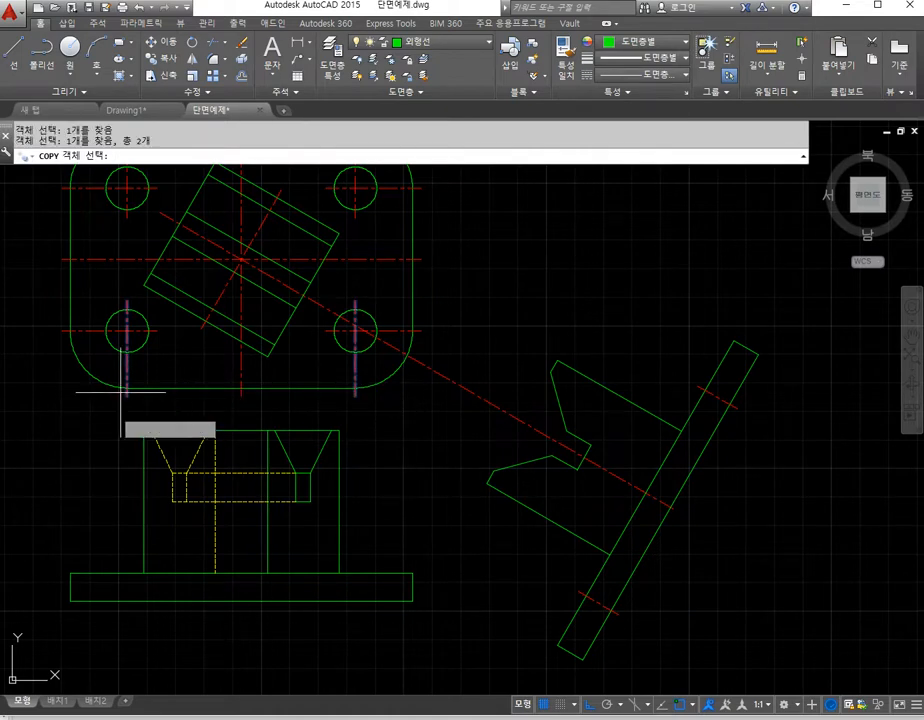
{"action": "key", "text": "Return"}
{"action": "left_click", "coordinate": [50, 407]}
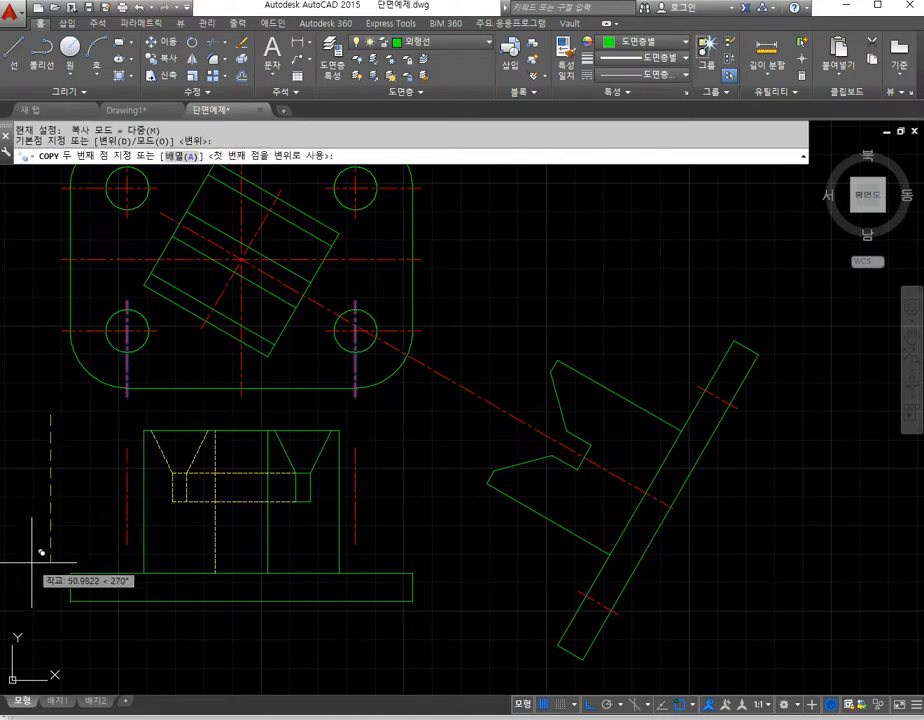
{"action": "left_click", "coordinate": [55, 670]}
{"action": "key", "text": "Escape"}
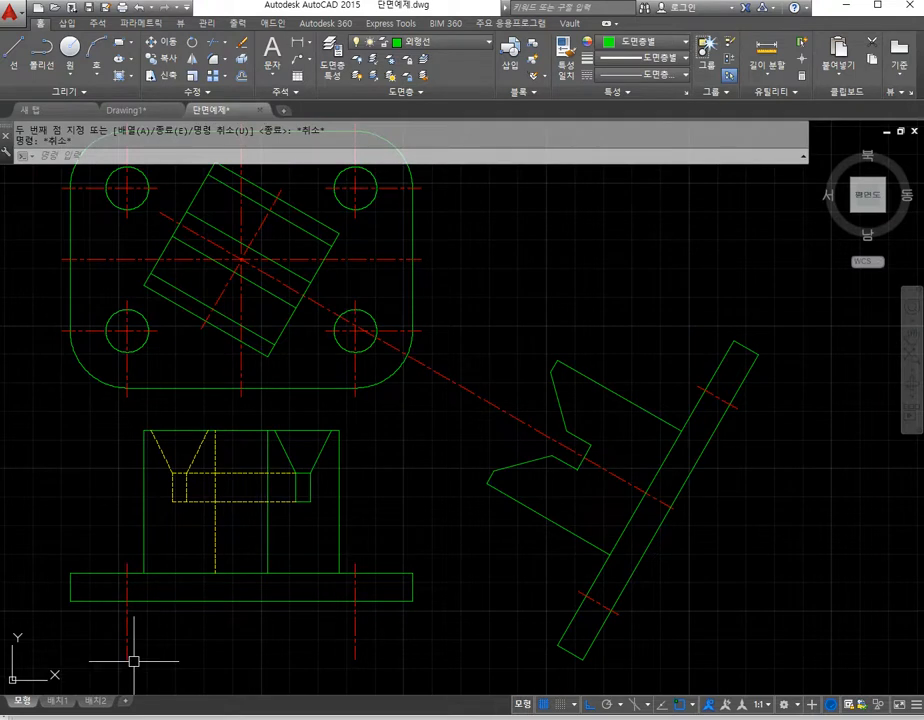
Step: Draw a horizontal helper line just below the front view's base plate, crossing both copied centre lines
{"action": "type", "text": "l"}
{"action": "key", "text": "Return"}
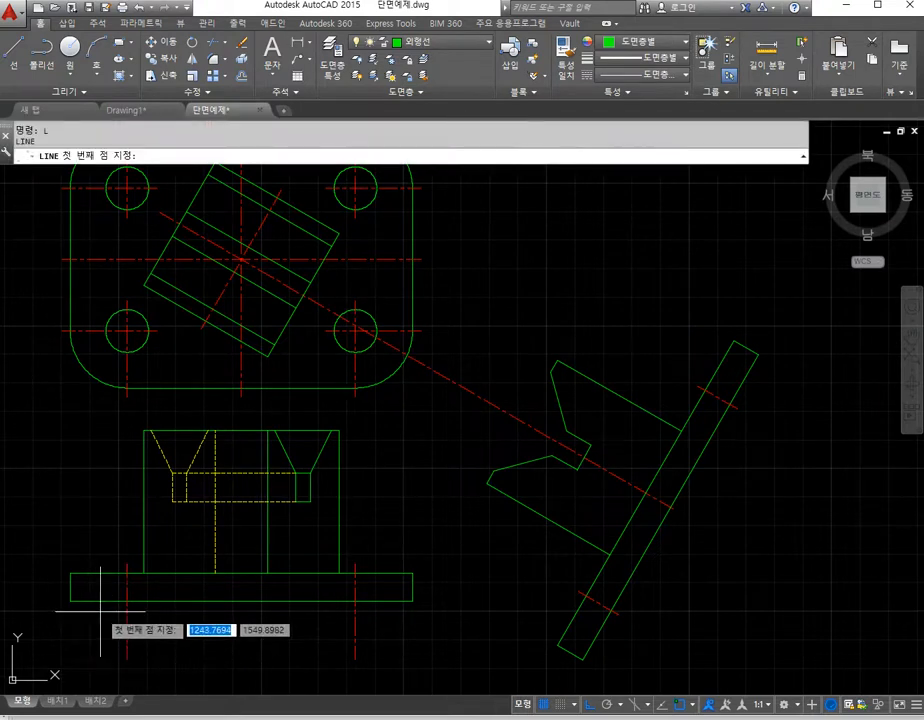
{"action": "left_click", "coordinate": [100, 609]}
{"action": "left_click", "coordinate": [403, 628]}
{"action": "key", "text": "Escape"}
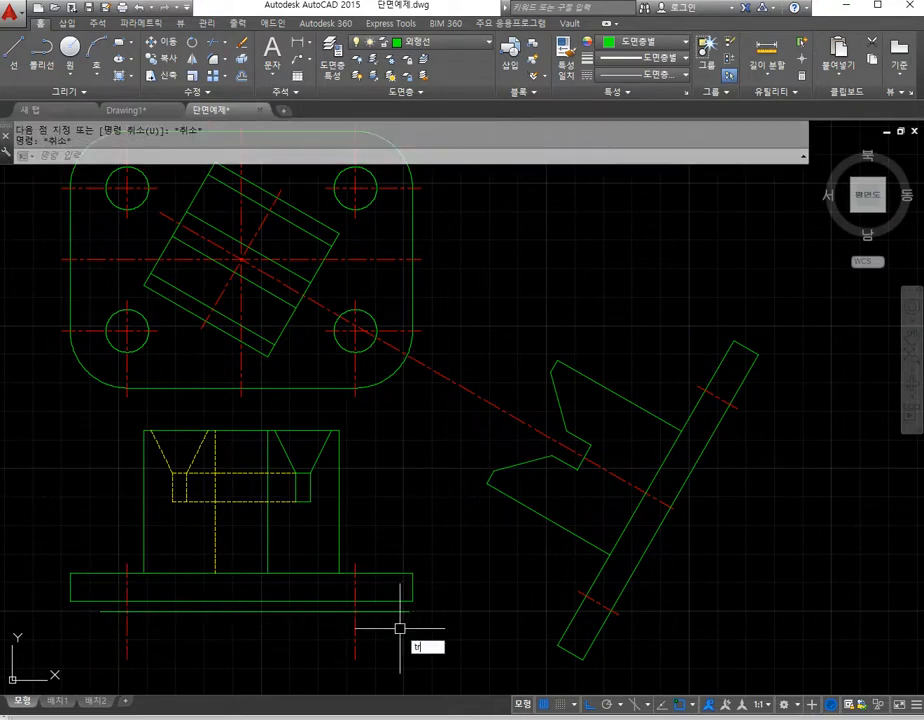
Step: Trim both copied hole centre lines below the horizontal helper line
{"action": "key", "text": "Return"}
{"action": "left_click", "coordinate": [74, 627]}
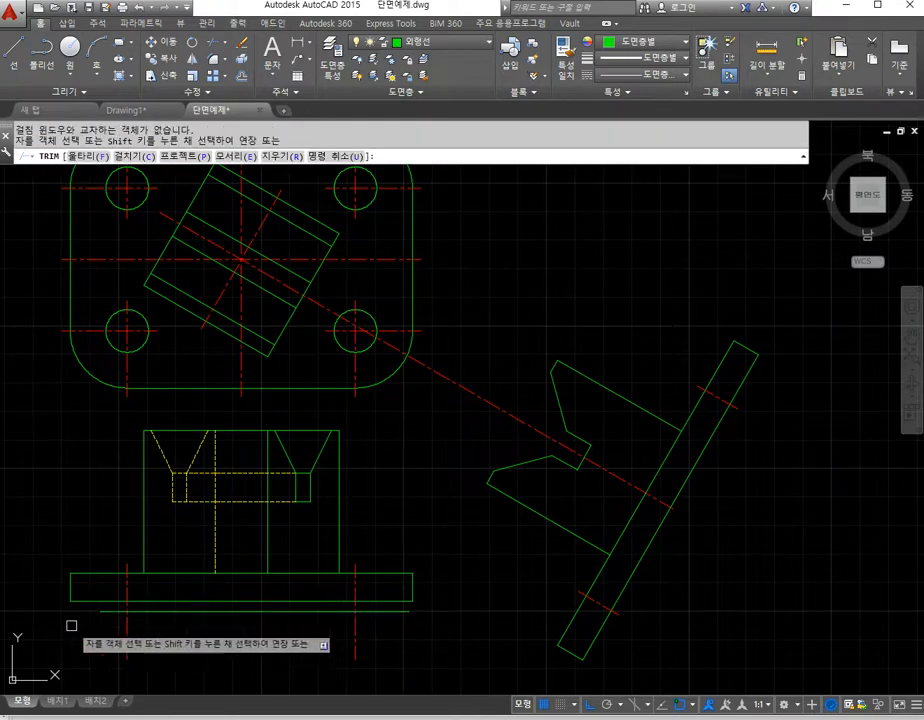
{"action": "left_click", "coordinate": [127, 647]}
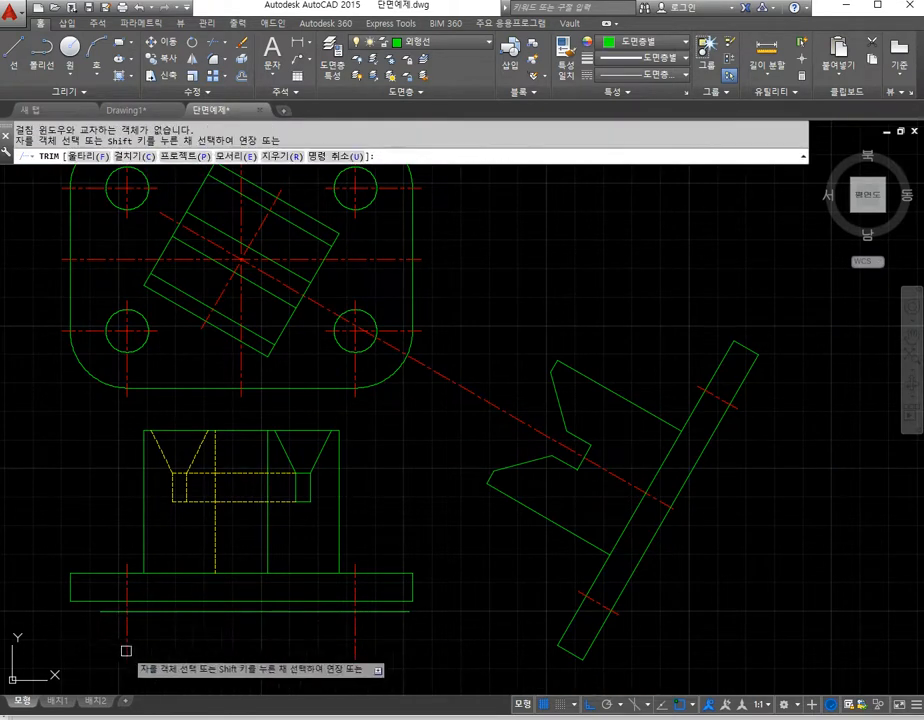
{"action": "key", "text": "Escape"}
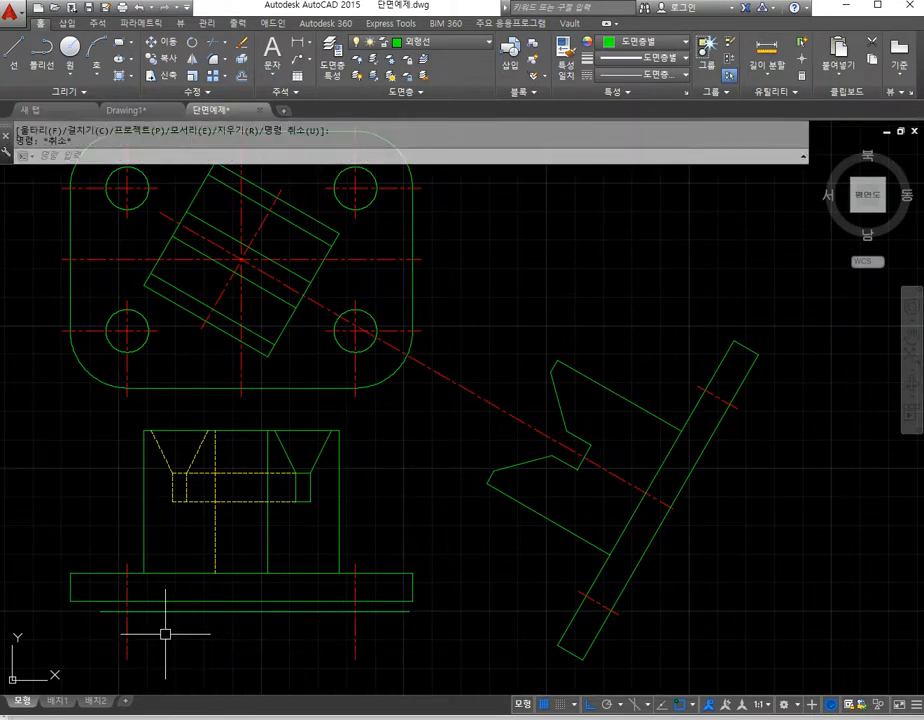
{"action": "key", "text": "space"}
{"action": "key", "text": "Return"}
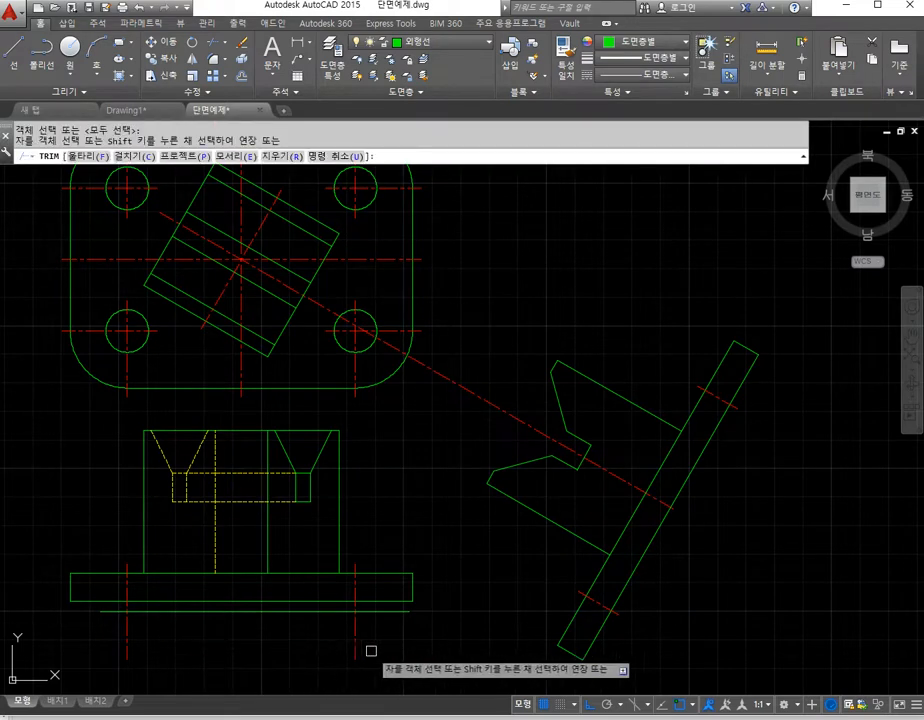
{"action": "left_click", "coordinate": [402, 656]}
{"action": "left_click", "coordinate": [100, 624]}
{"action": "key", "text": "Escape"}
Step: Erase the horizontal helper line below the front view's base plate
{"action": "type", "text": "e"}
{"action": "key", "text": "space"}
{"action": "left_click", "coordinate": [165, 611]}
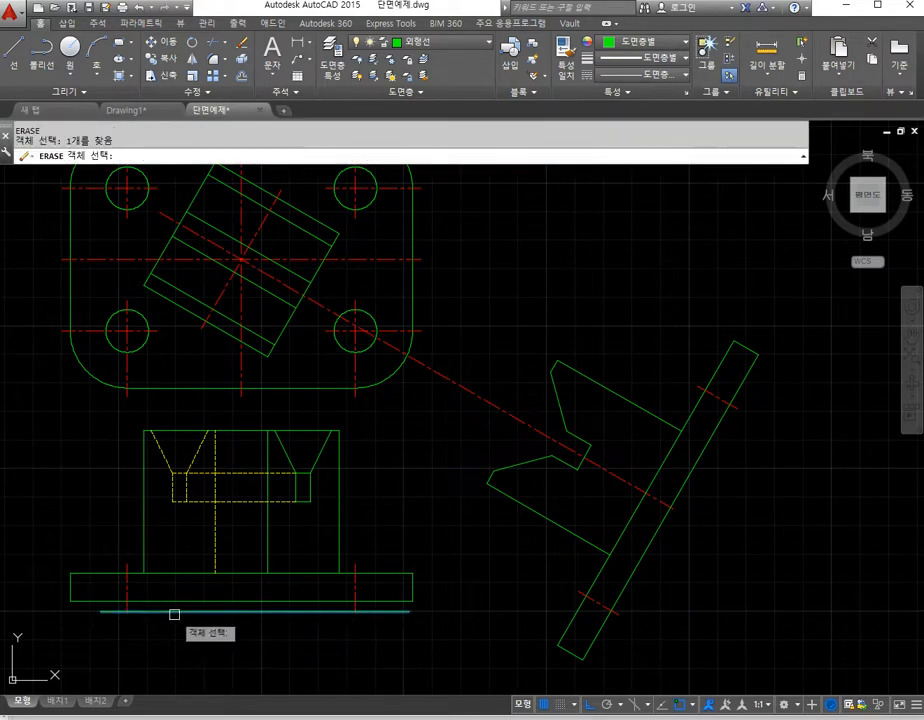
{"action": "key", "text": "space"}
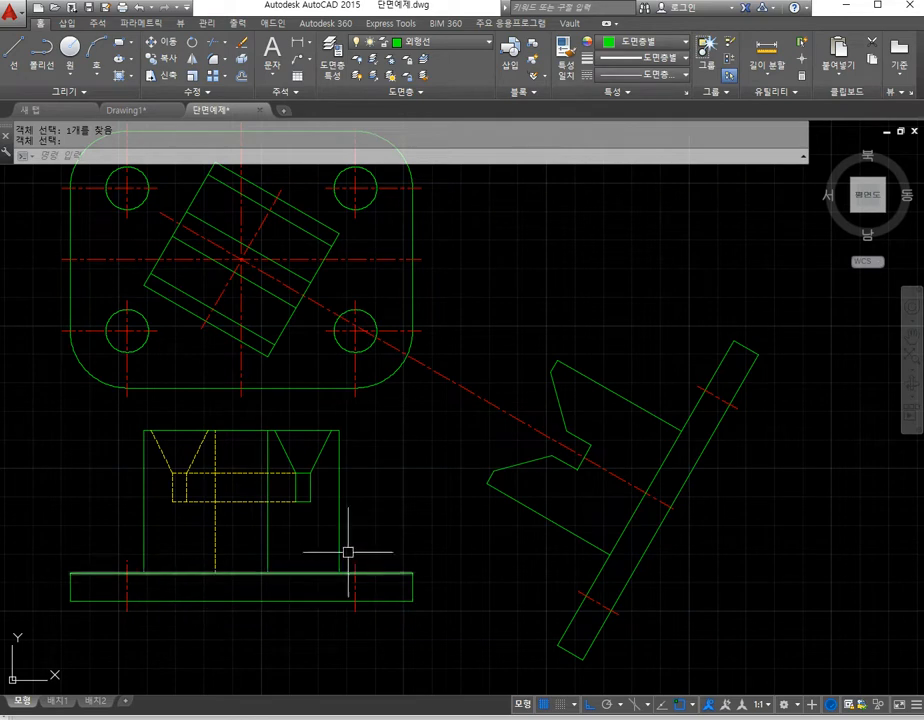
{"action": "type", "text": "l"}
{"action": "key", "text": "space"}
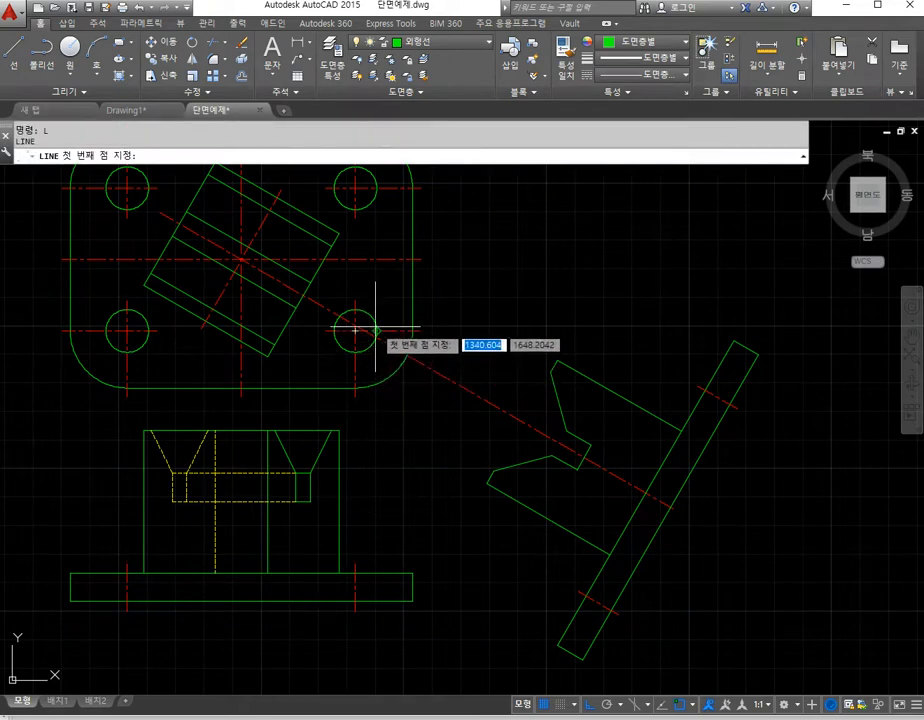
{"action": "left_click", "coordinate": [356, 329]}
{"action": "key", "text": "Escape"}
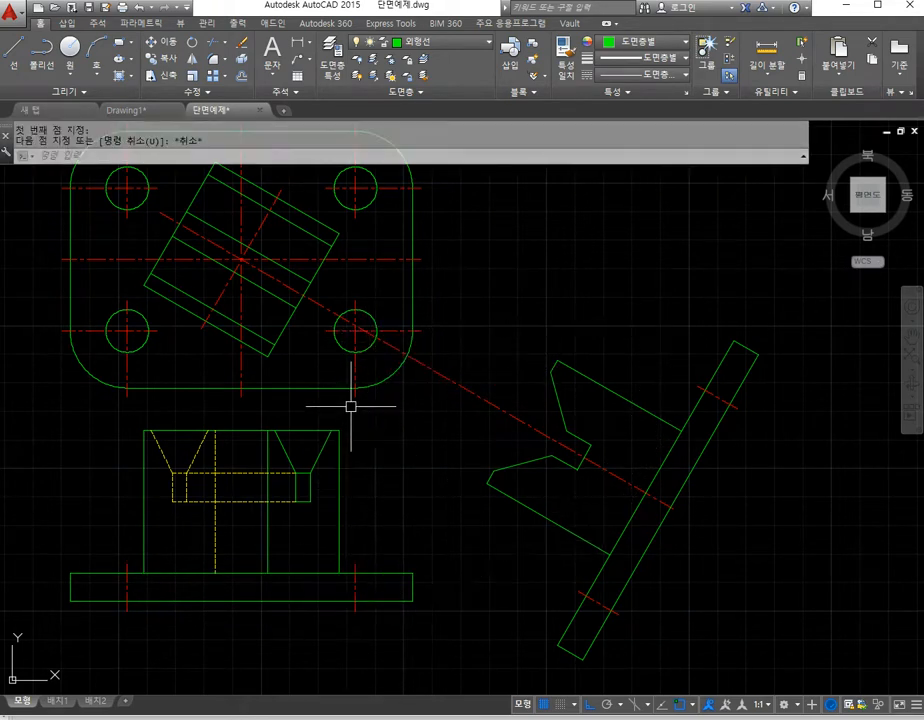
Step: Offset the right edge of the front view's base plate inward by 12.5 to mark the hole's outer side
{"action": "type", "text": "o"}
{"action": "key", "text": "space"}
{"action": "scroll", "coordinate": [377, 320], "scroll_direction": "up", "scroll_amount": 2}
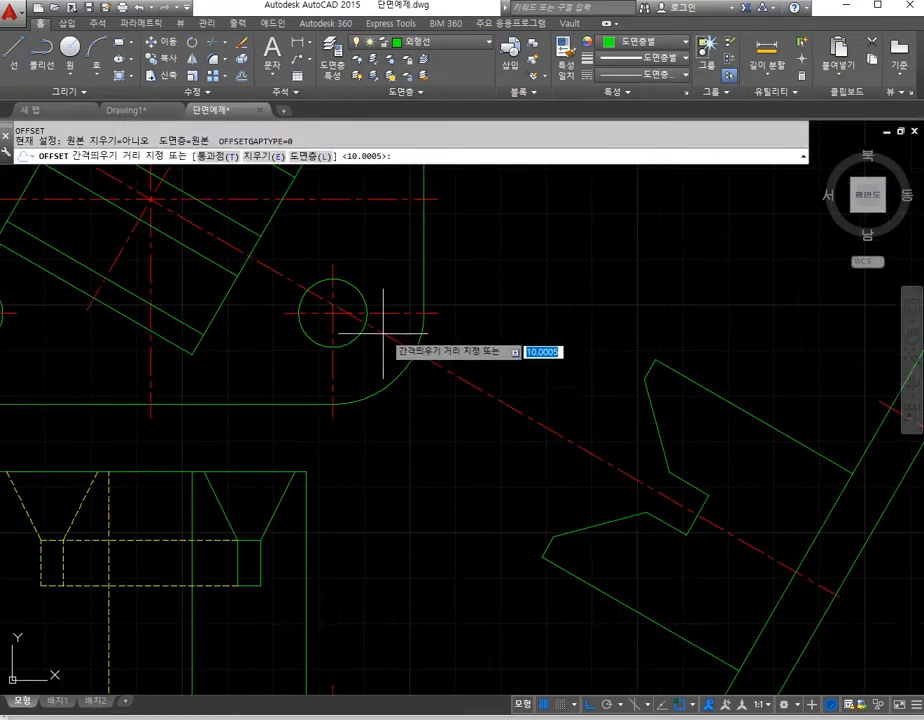
{"action": "left_click", "coordinate": [332, 313]}
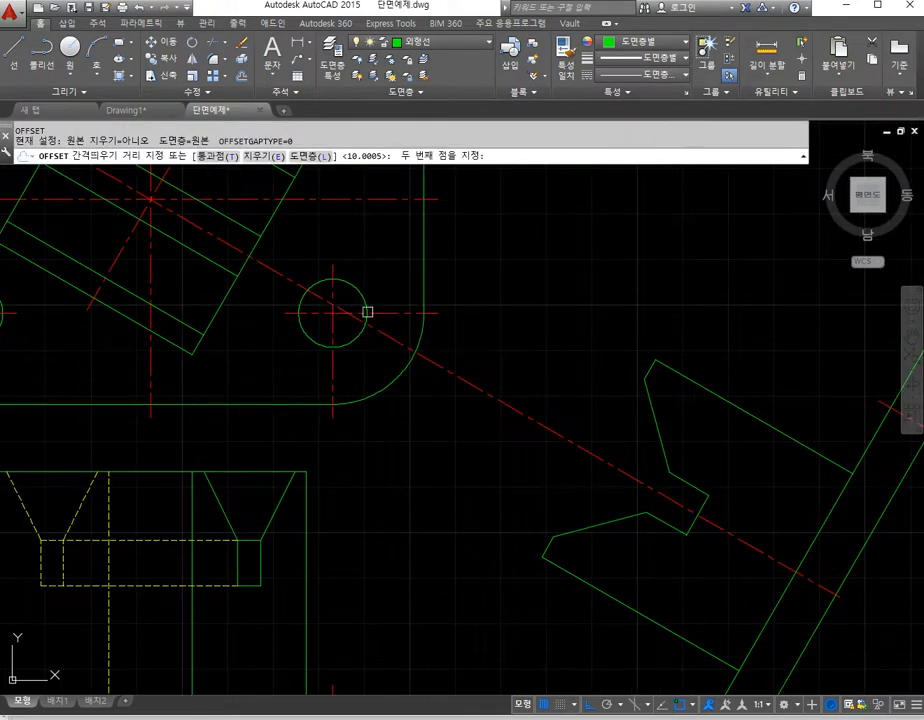
{"action": "left_click", "coordinate": [367, 313]}
{"action": "scroll", "coordinate": [388, 419], "scroll_direction": "down", "scroll_amount": 2}
{"action": "left_click", "coordinate": [408, 590]}
{"action": "left_click", "coordinate": [339, 592]}
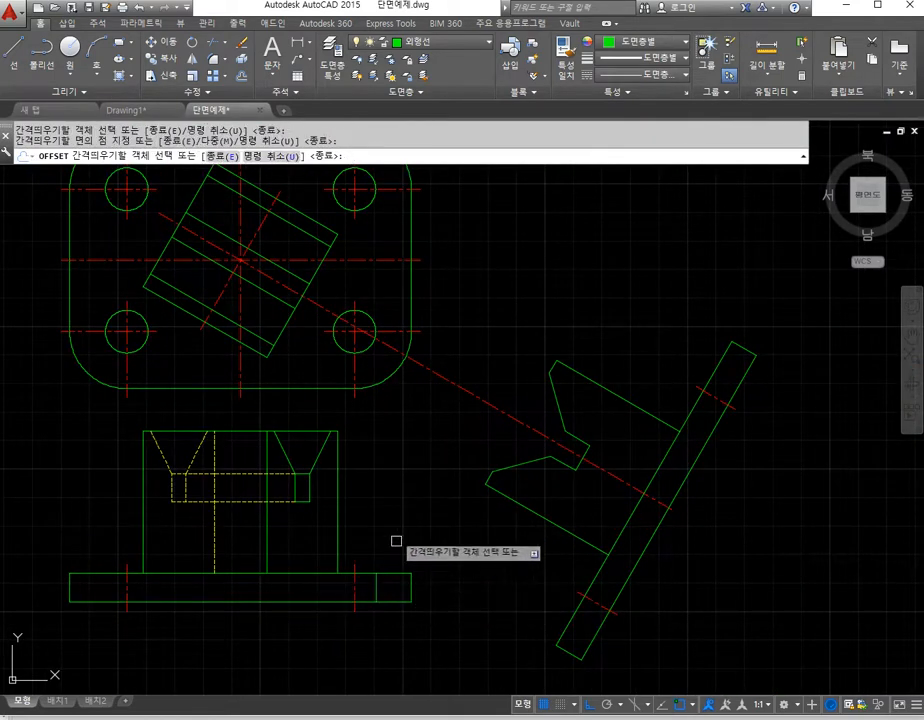
Step: Offset the hole's outer side line inward by the hole diameter of 15, across the front view's right-hand centre line
{"action": "key", "text": "space"}
{"action": "key", "text": "space"}
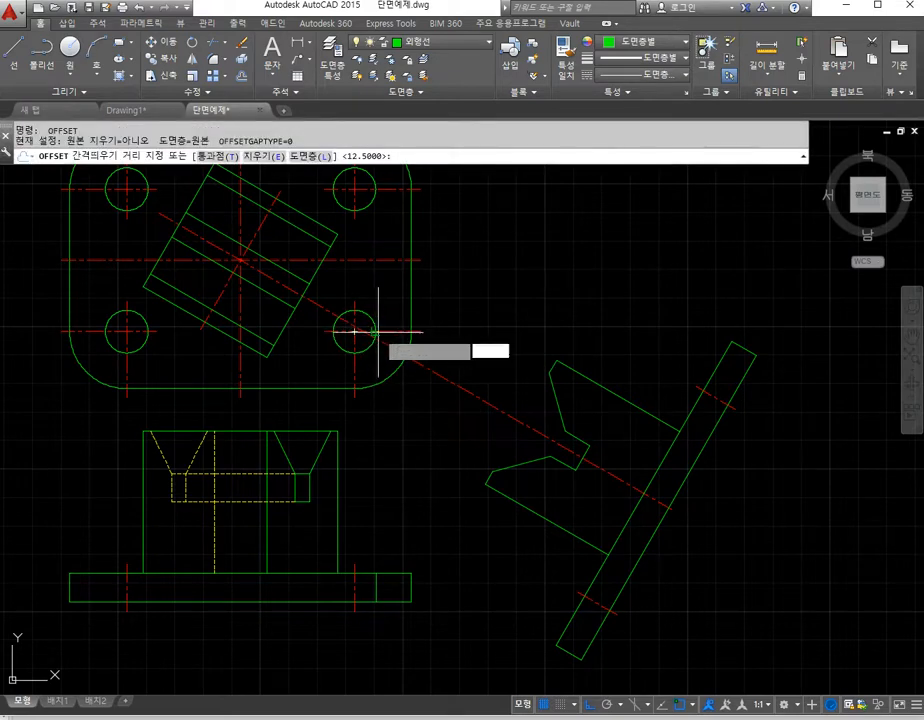
{"action": "left_click", "coordinate": [378, 331]}
{"action": "left_click", "coordinate": [334, 327]}
{"action": "left_click", "coordinate": [372, 592]}
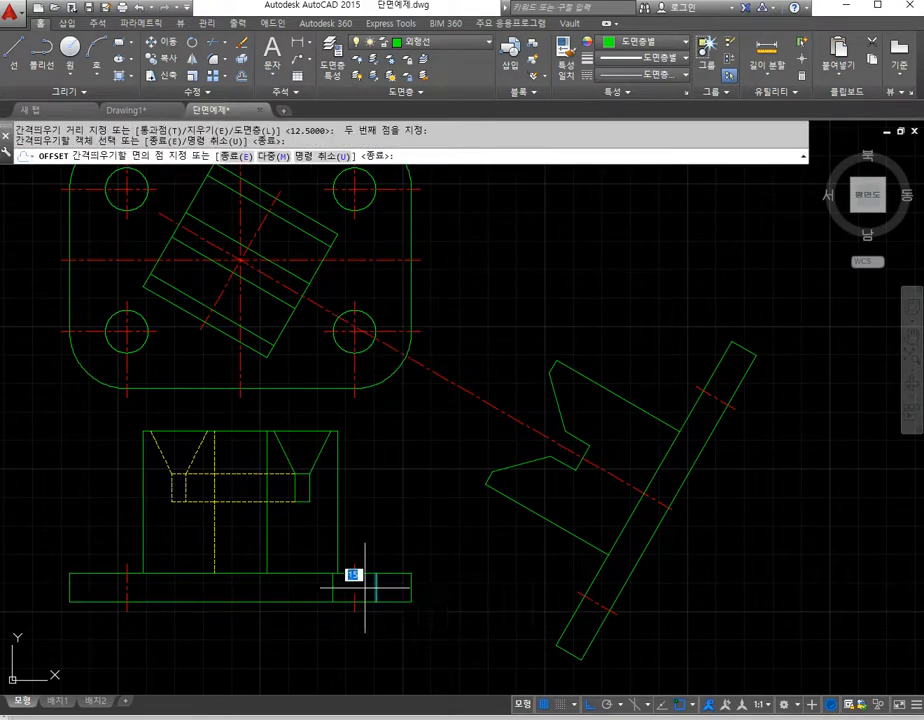
{"action": "left_click", "coordinate": [355, 586]}
Step: Match the two hole side lines in the front view's base plate to the yellow dashed hidden line's properties
{"action": "scroll", "coordinate": [353, 597], "scroll_direction": "up", "scroll_amount": 2}
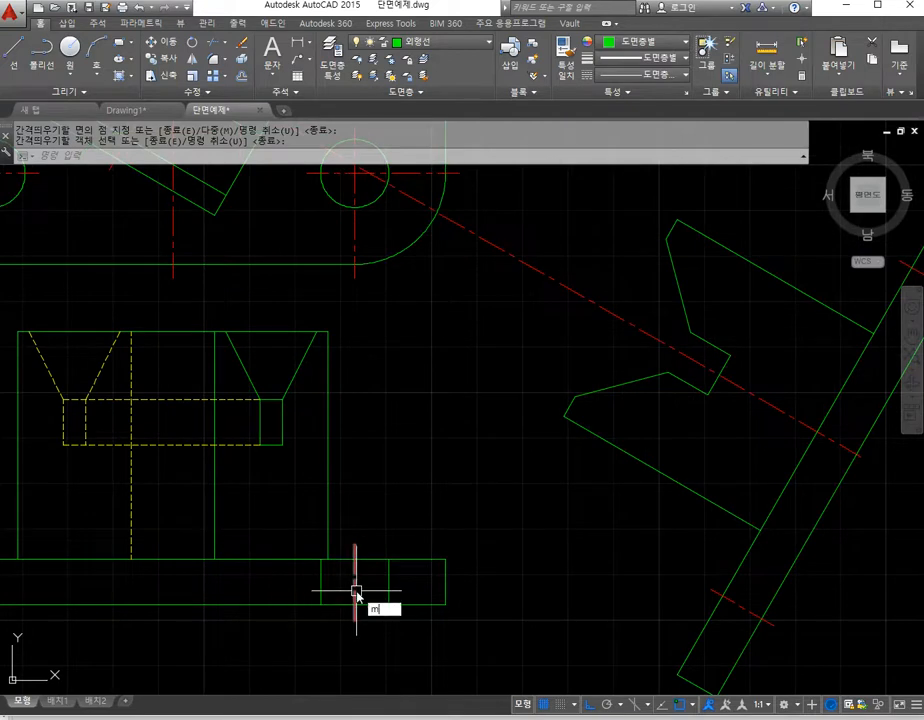
{"action": "key", "text": "Escape"}
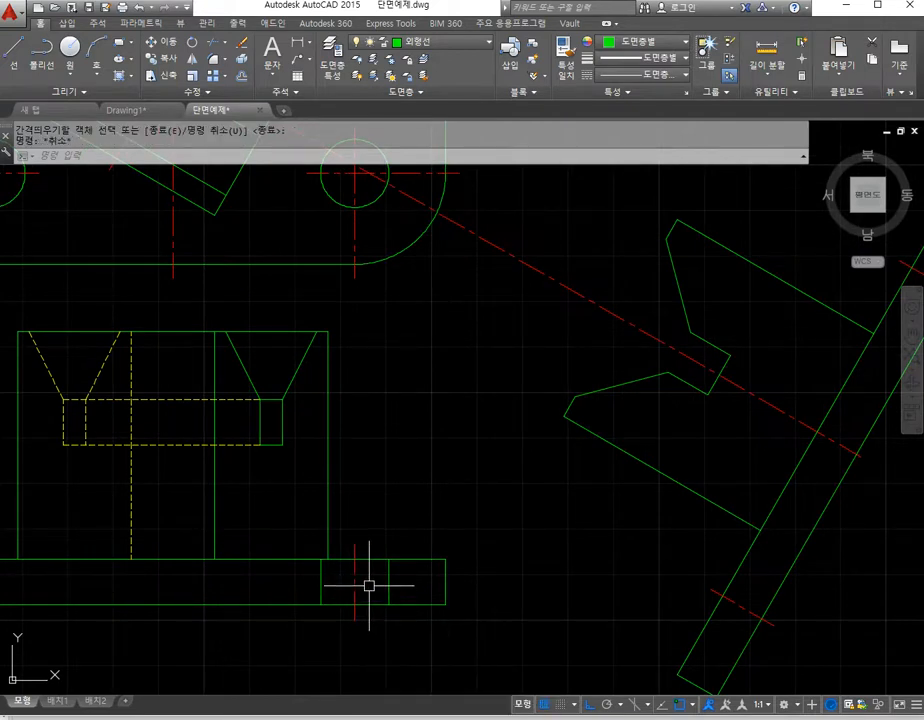
{"action": "type", "text": "ma"}
{"action": "key", "text": "Return"}
{"action": "left_click", "coordinate": [238, 444]}
{"action": "left_click", "coordinate": [321, 581]}
{"action": "left_click", "coordinate": [388, 588]}
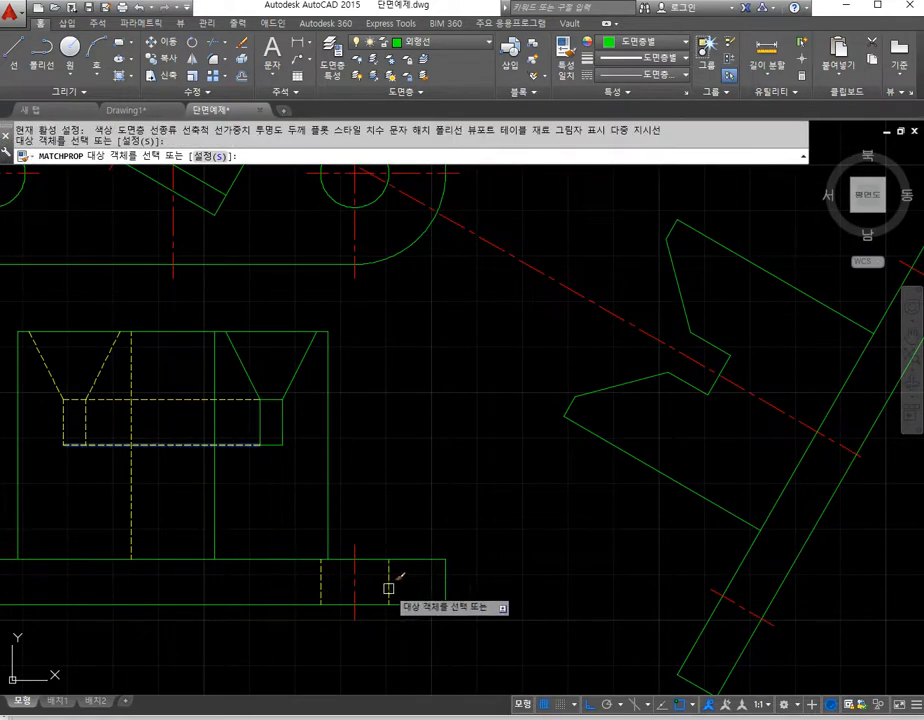
{"action": "left_click", "coordinate": [381, 586]}
{"action": "key", "text": "Return"}
{"action": "middle_click_drag", "start_coordinate": [378, 594], "coordinate": [563, 573]}
{"action": "key", "text": "Escape"}
{"action": "key", "text": "Escape"}
{"action": "type", "text": "mi"}
{"action": "key", "text": "Return"}
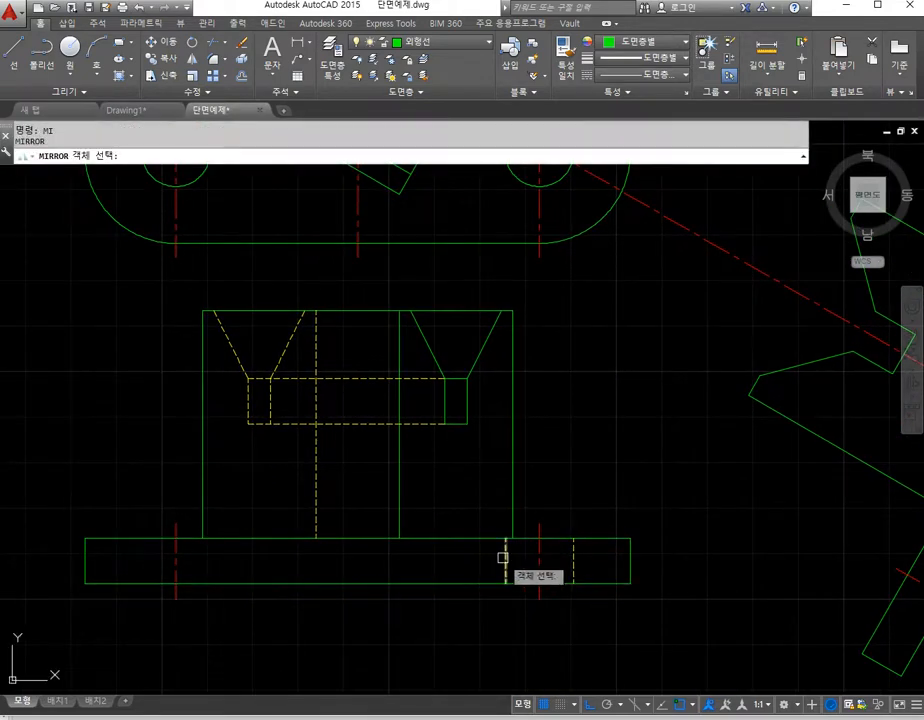
{"action": "key", "text": "Return"}
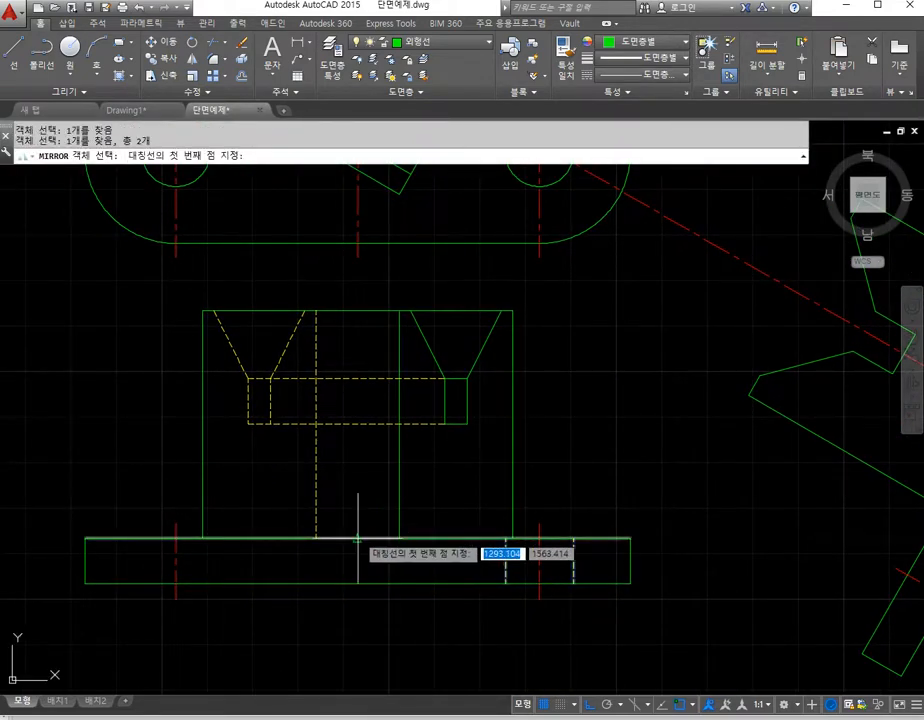
{"action": "scroll", "coordinate": [370, 570], "scroll_direction": "down", "scroll_amount": 2}
{"action": "key", "text": "Escape"}
{"action": "scroll", "coordinate": [468, 580], "scroll_direction": "up", "scroll_amount": 2}
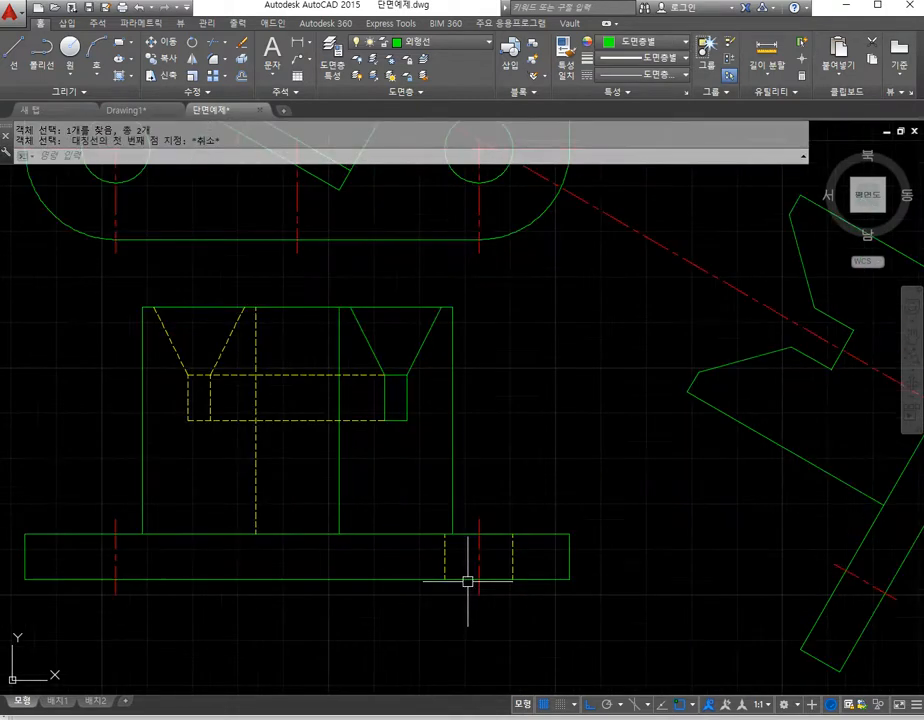
Step: Copy the two hidden hole lines from the right-hand centre line to the left-hand one in the front view's base plate
{"action": "key", "text": "Return"}
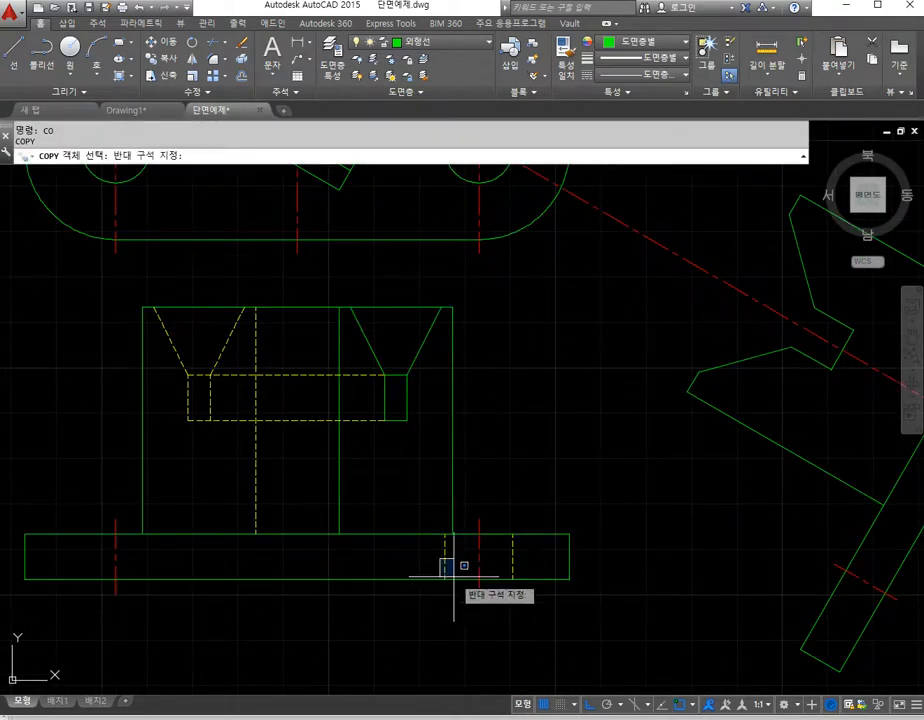
{"action": "left_click", "coordinate": [442, 553]}
{"action": "left_click", "coordinate": [512, 553]}
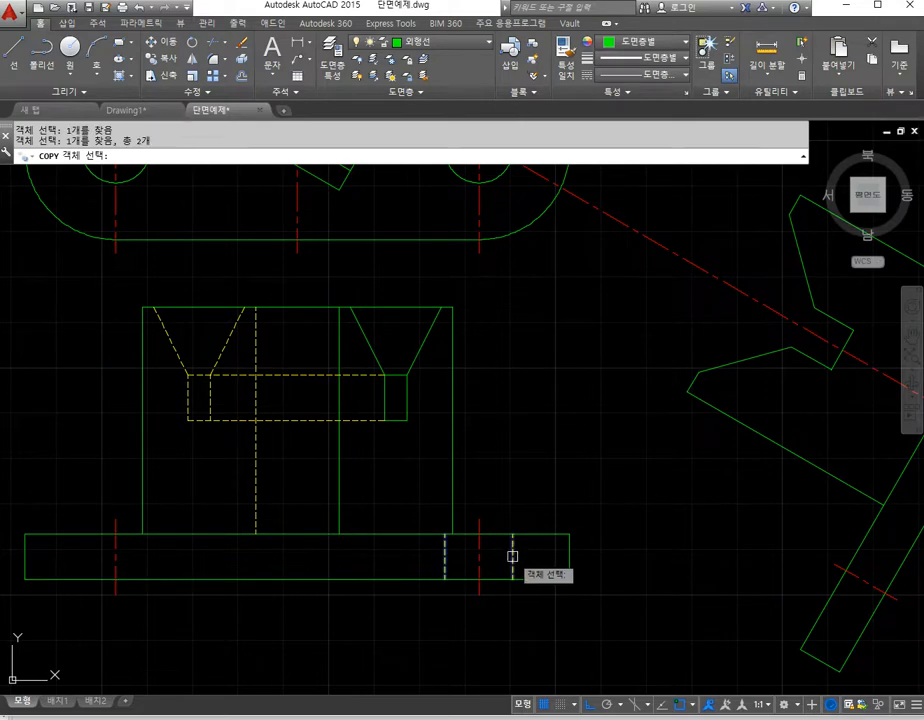
{"action": "key", "text": "Return"}
{"action": "left_click", "coordinate": [479, 578]}
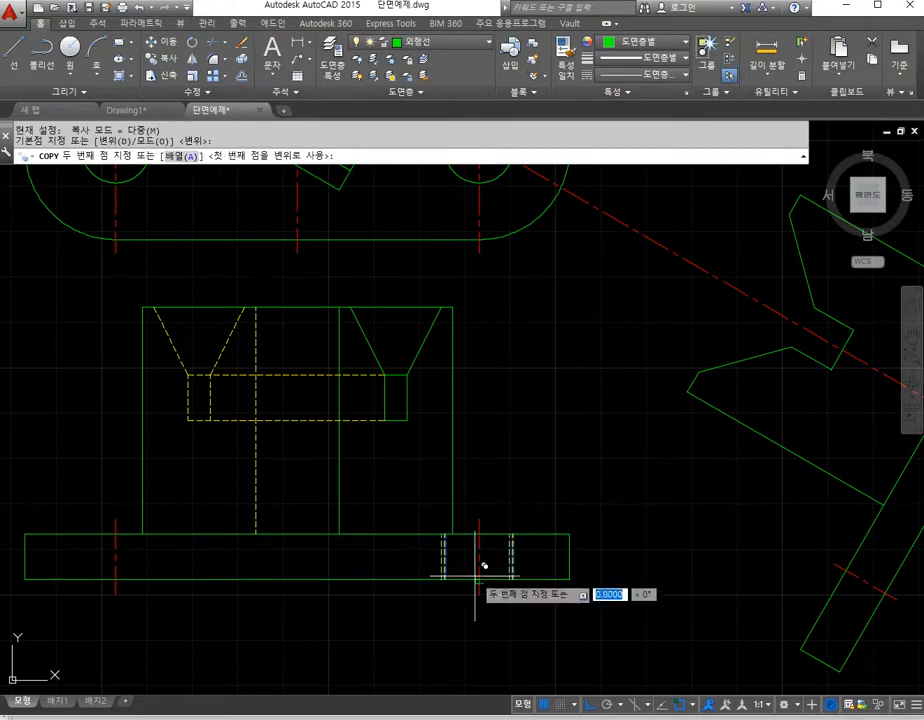
{"action": "left_click", "coordinate": [120, 574]}
{"action": "key", "text": "Escape"}
{"action": "key", "text": "Escape"}
Step: Draw a wavy spline break line across the front view's base plate, just inside the left-hand hole and extending past both plate edges
{"action": "scroll", "coordinate": [280, 606], "scroll_direction": "down", "scroll_amount": 2}
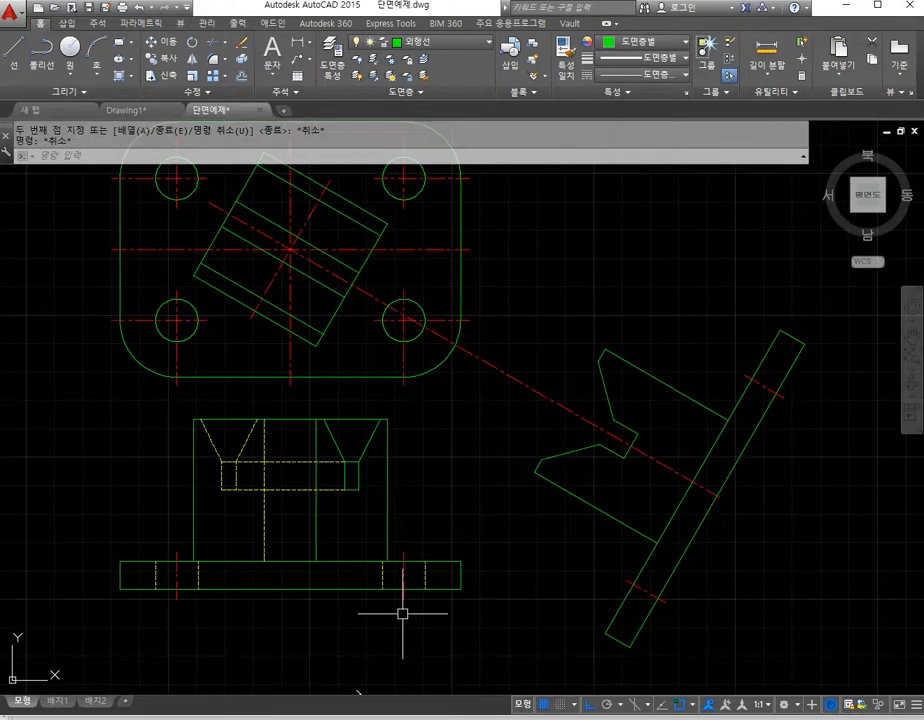
{"action": "scroll", "coordinate": [403, 613], "scroll_direction": "up", "scroll_amount": 2}
{"action": "scroll", "coordinate": [236, 580], "scroll_direction": "down", "scroll_amount": 1}
{"action": "middle_click_drag", "start_coordinate": [151, 569], "coordinate": [356, 574]}
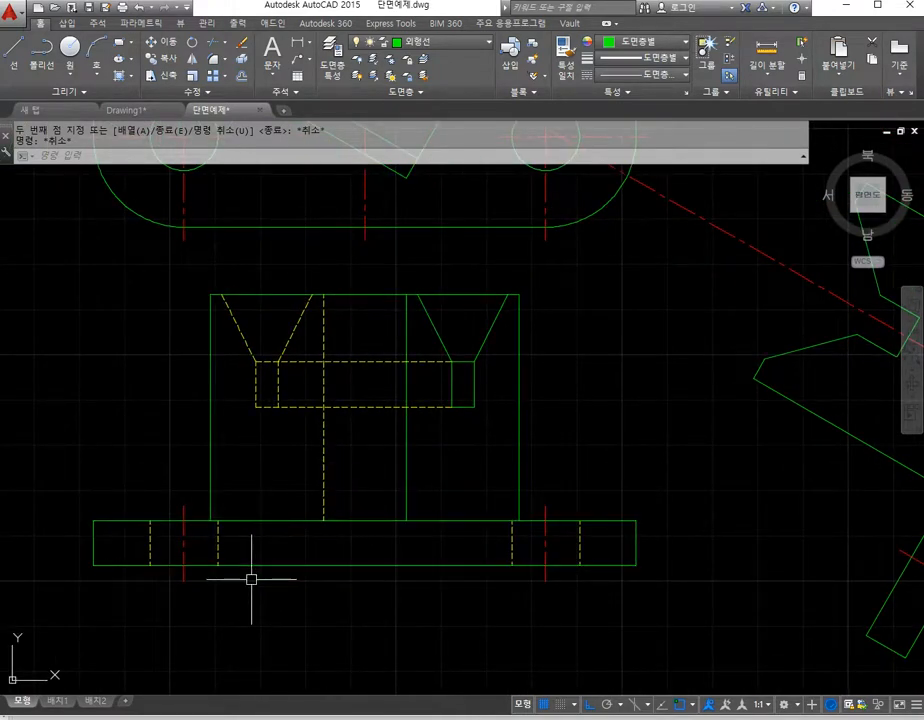
{"action": "scroll", "coordinate": [252, 594], "scroll_direction": "up", "scroll_amount": 2}
{"action": "scroll", "coordinate": [263, 581], "scroll_direction": "down", "scroll_amount": 2}
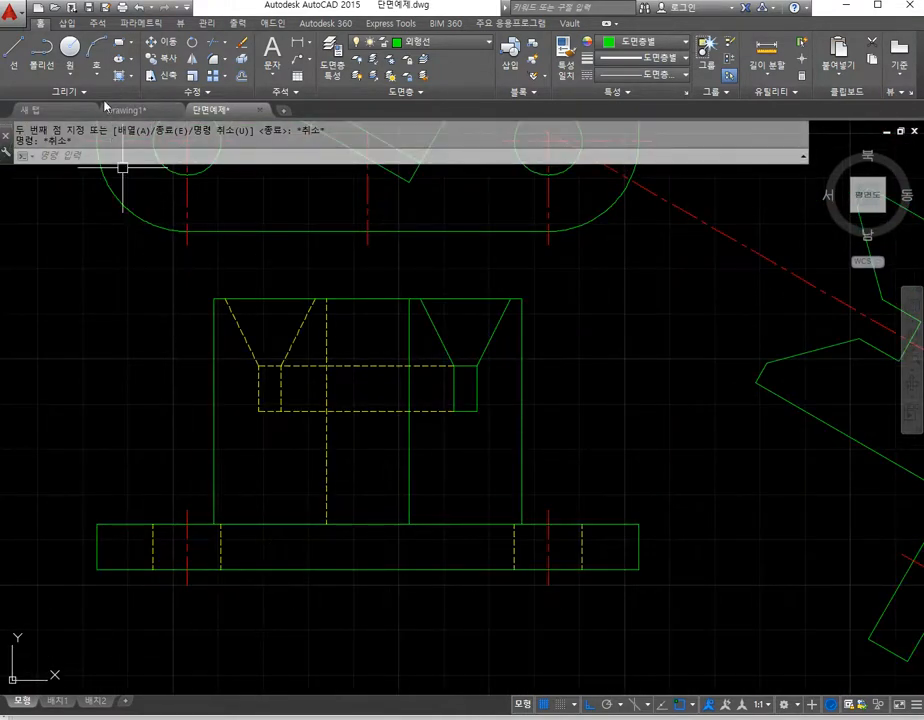
{"action": "left_click", "coordinate": [61, 92]}
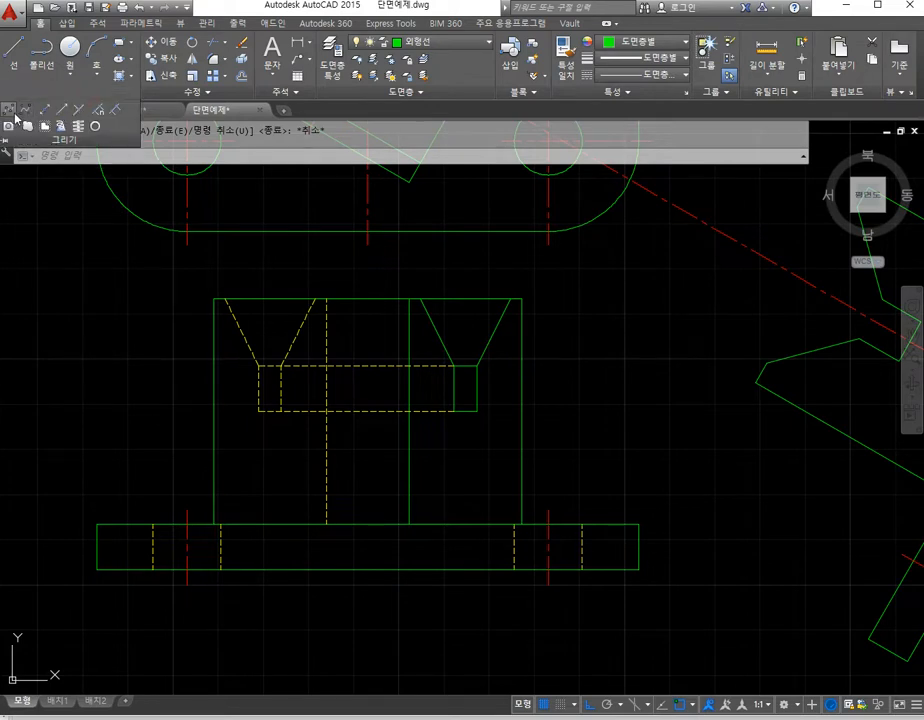
{"action": "left_click", "coordinate": [12, 110]}
{"action": "left_click", "coordinate": [278, 497]}
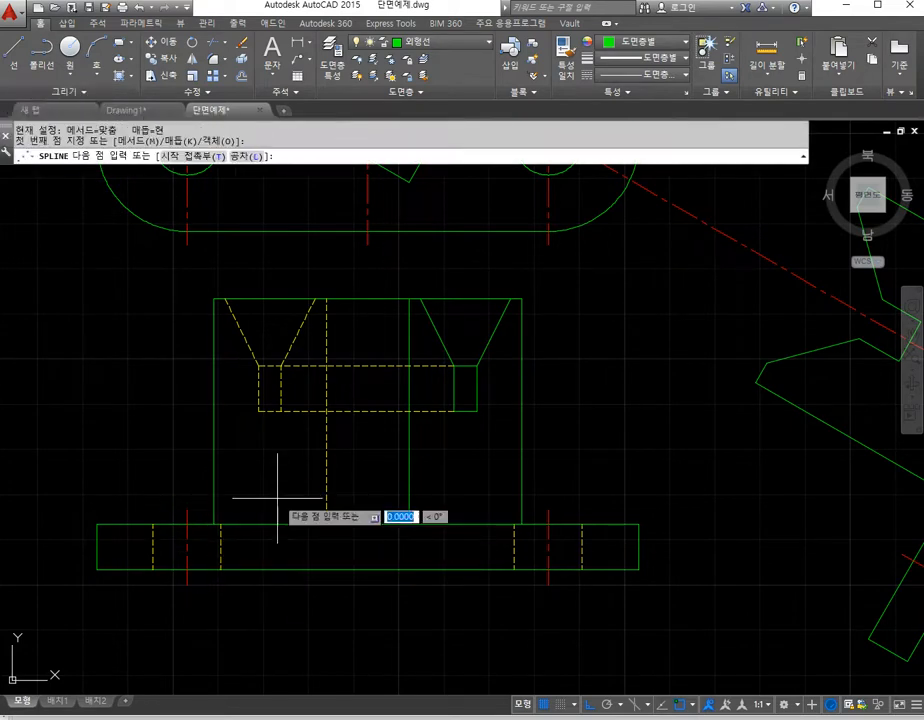
{"action": "left_click", "coordinate": [258, 551]}
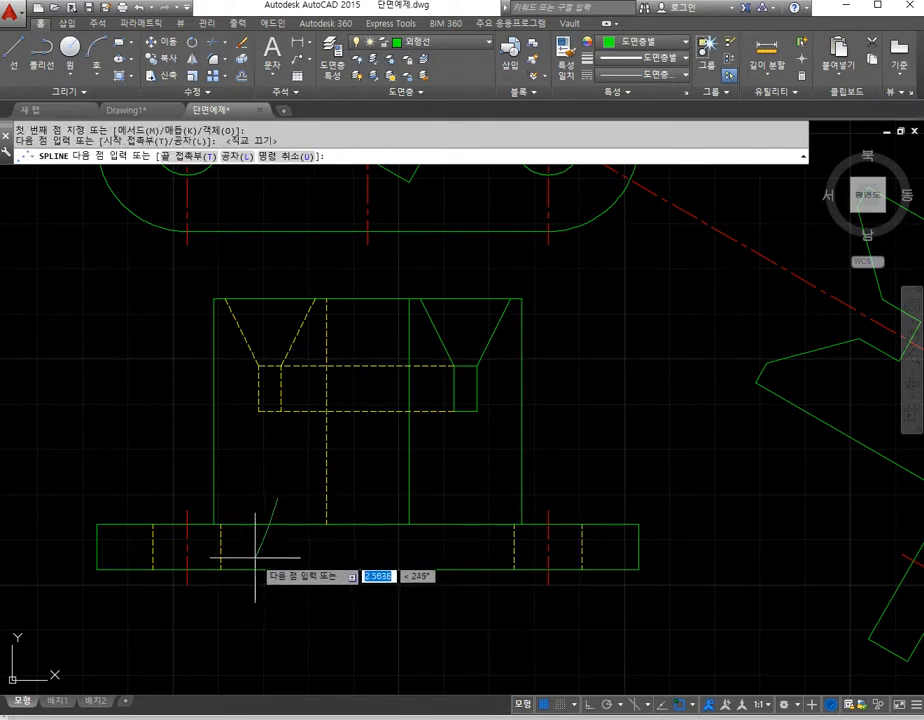
{"action": "left_click", "coordinate": [258, 553]}
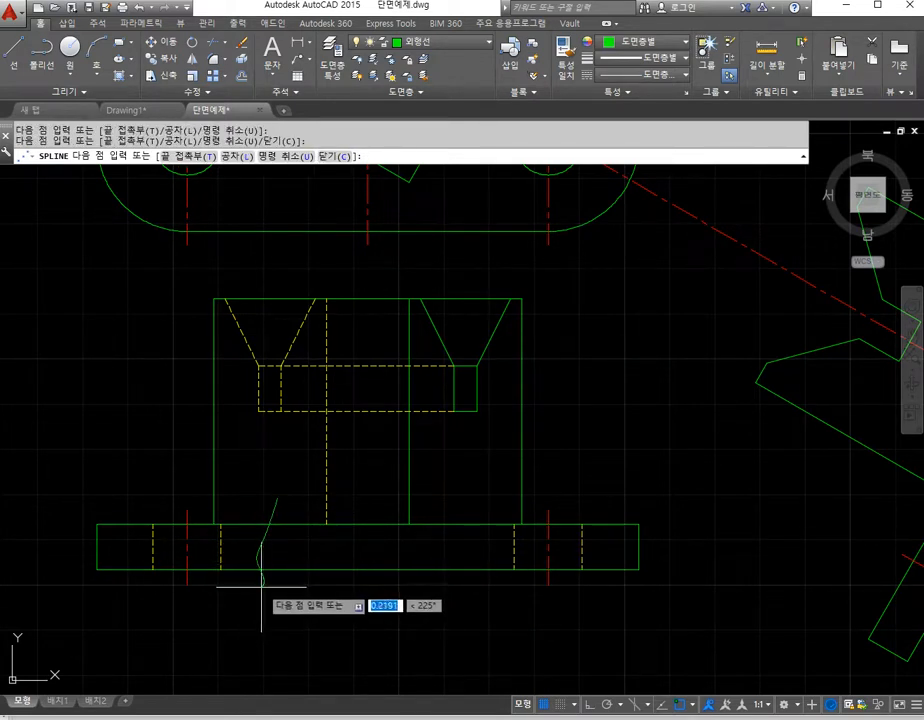
{"action": "left_click", "coordinate": [260, 587]}
{"action": "key", "text": "Return"}
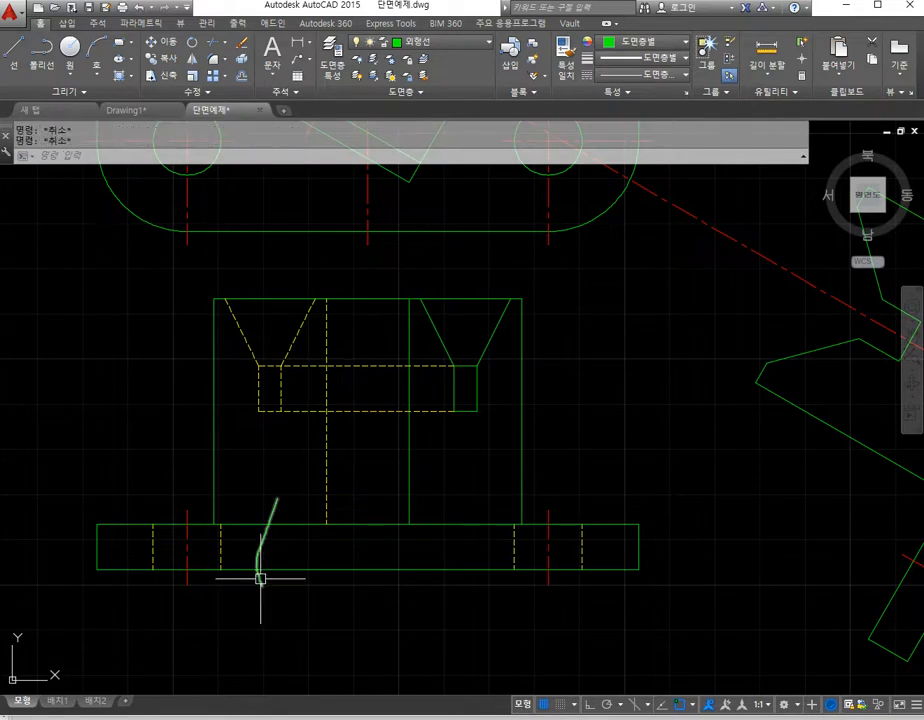
Step: Trim the spline ends that stick out above and below the front view's base plate
{"action": "key", "text": "Return"}
{"action": "key", "text": "Return"}
{"action": "left_click", "coordinate": [272, 514]}
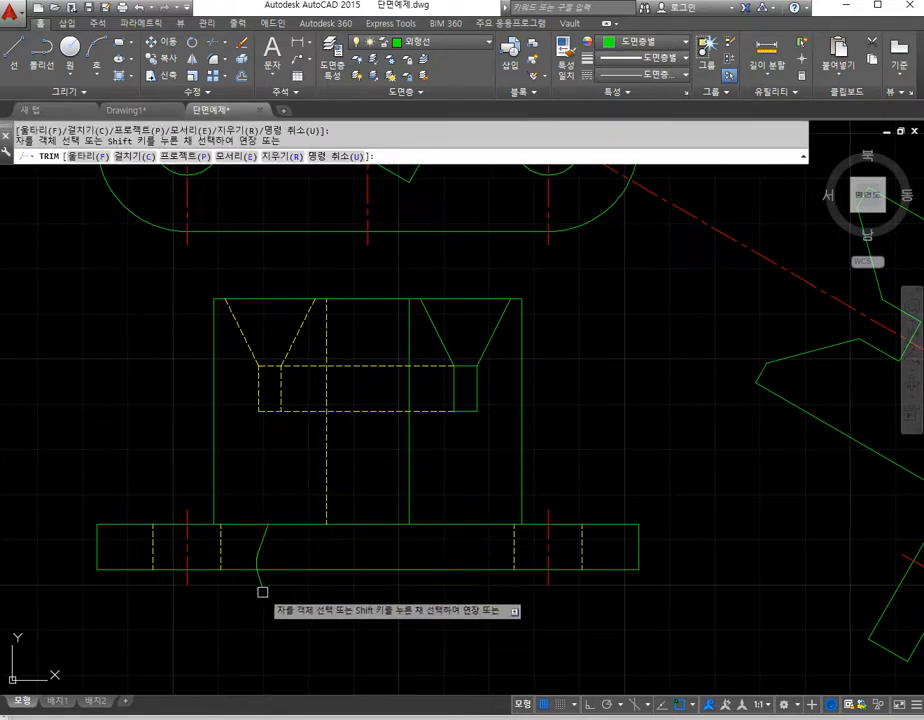
{"action": "left_click", "coordinate": [263, 592]}
{"action": "left_click", "coordinate": [250, 590]}
{"action": "scroll", "coordinate": [241, 590], "scroll_direction": "up", "scroll_amount": 3}
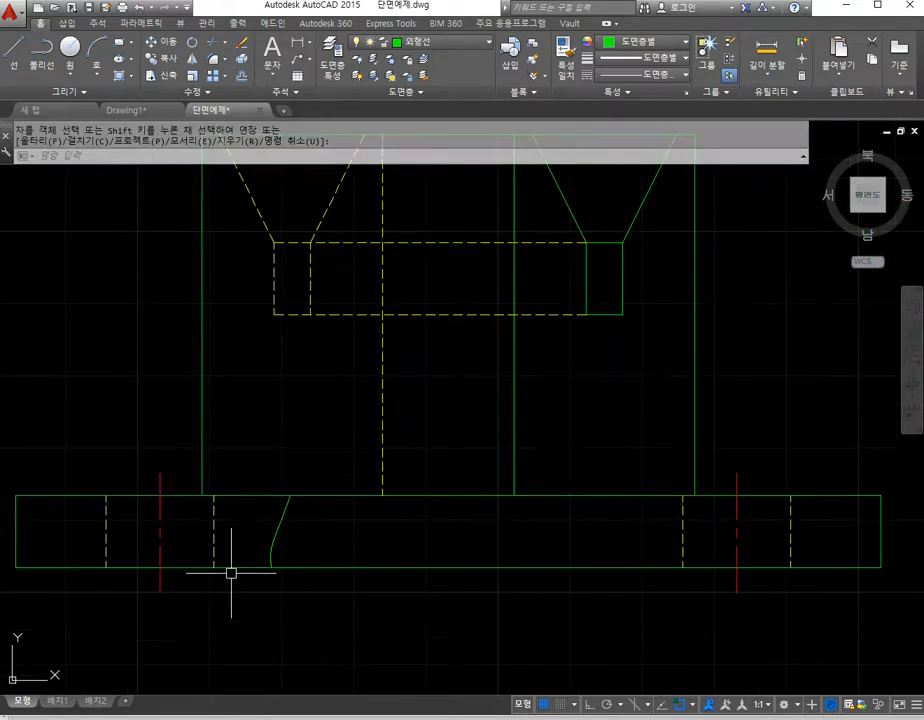
{"action": "key", "text": "Return"}
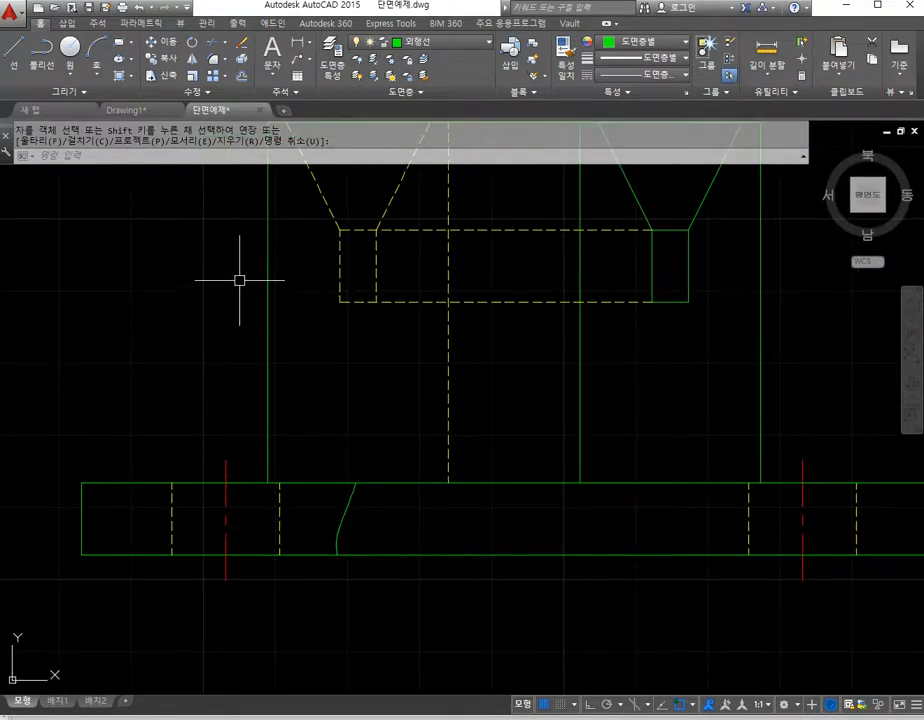
Step: Match the left-hand hole's two side lines to the solid green outline and assign the break spline to the 가는선 layer
{"action": "left_click", "coordinate": [567, 50]}
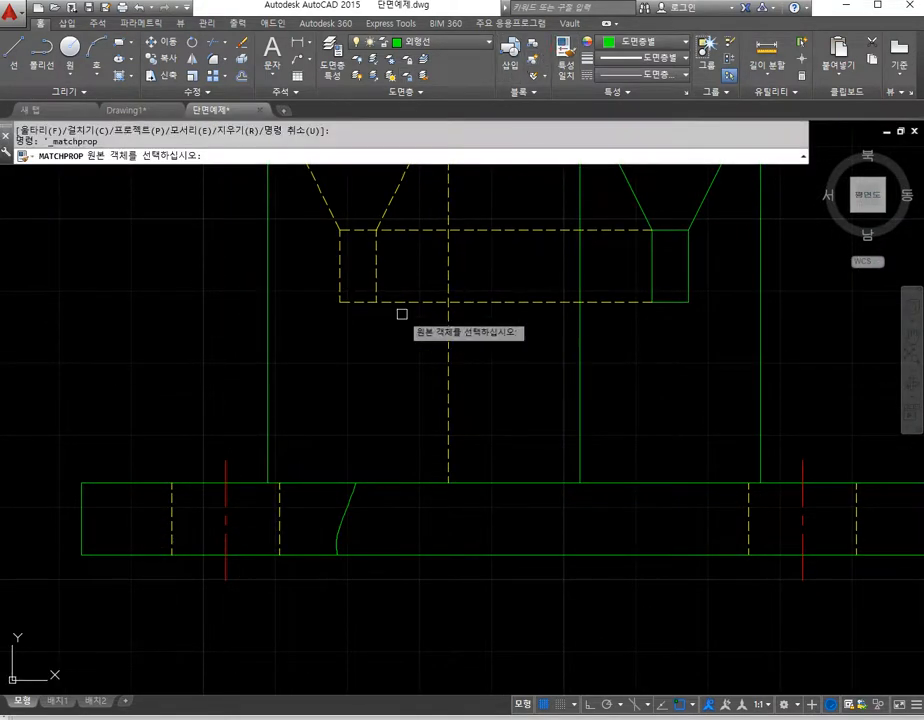
{"action": "left_click", "coordinate": [303, 483]}
{"action": "left_click", "coordinate": [290, 518]}
{"action": "left_click", "coordinate": [165, 528]}
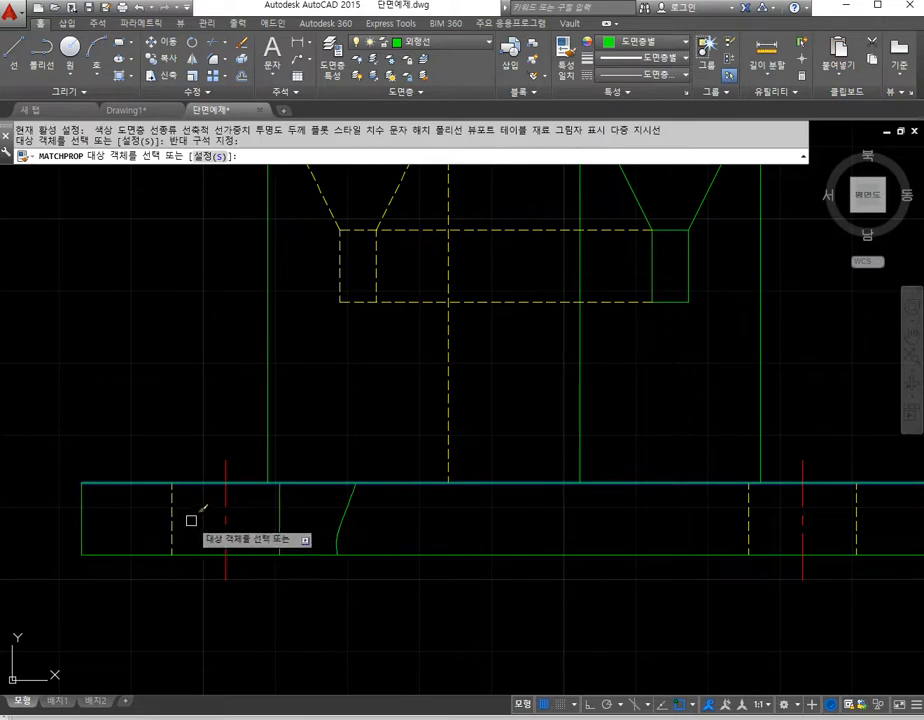
{"action": "key", "text": "Return"}
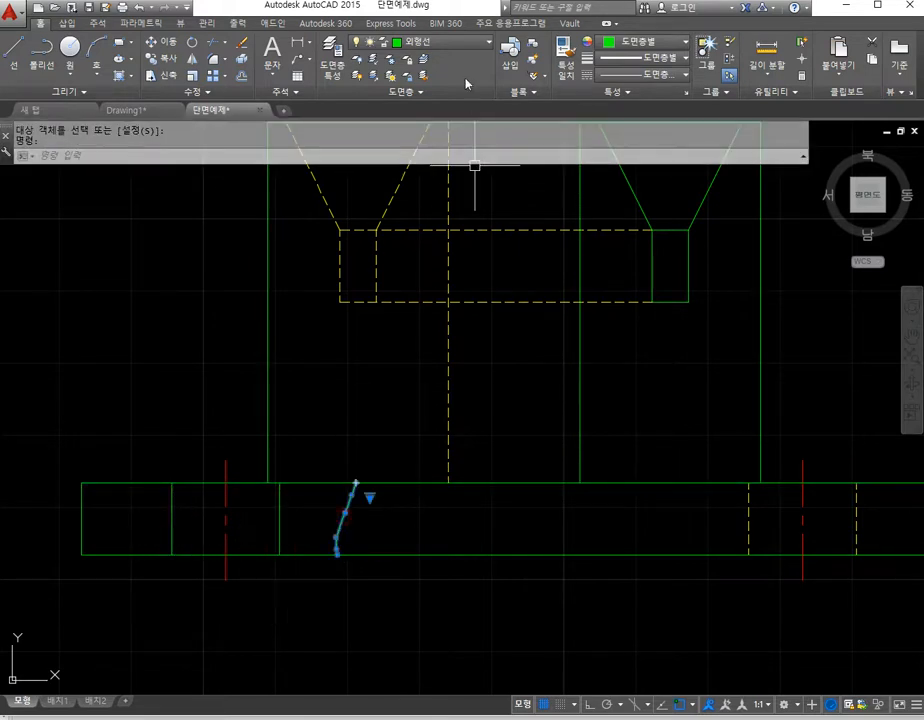
{"action": "left_click", "coordinate": [445, 42]}
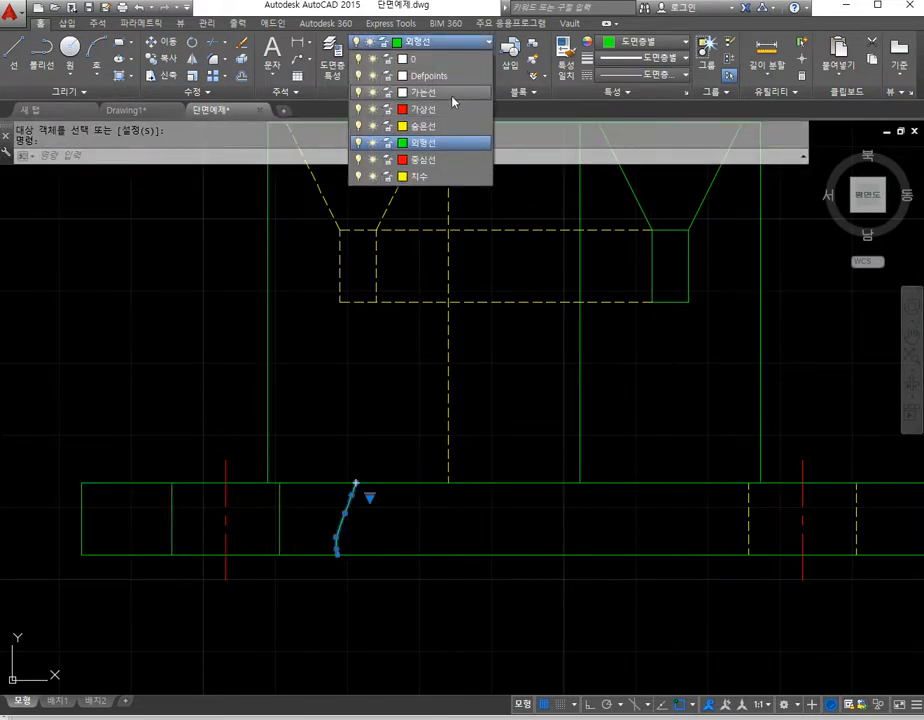
{"action": "left_click", "coordinate": [450, 94]}
Step: Hatch the base plate areas on both sides of the left-hand hole, up to the spline, with the user-defined 45° pattern at spacing 3
{"action": "type", "text": "h"}
{"action": "key", "text": "Return"}
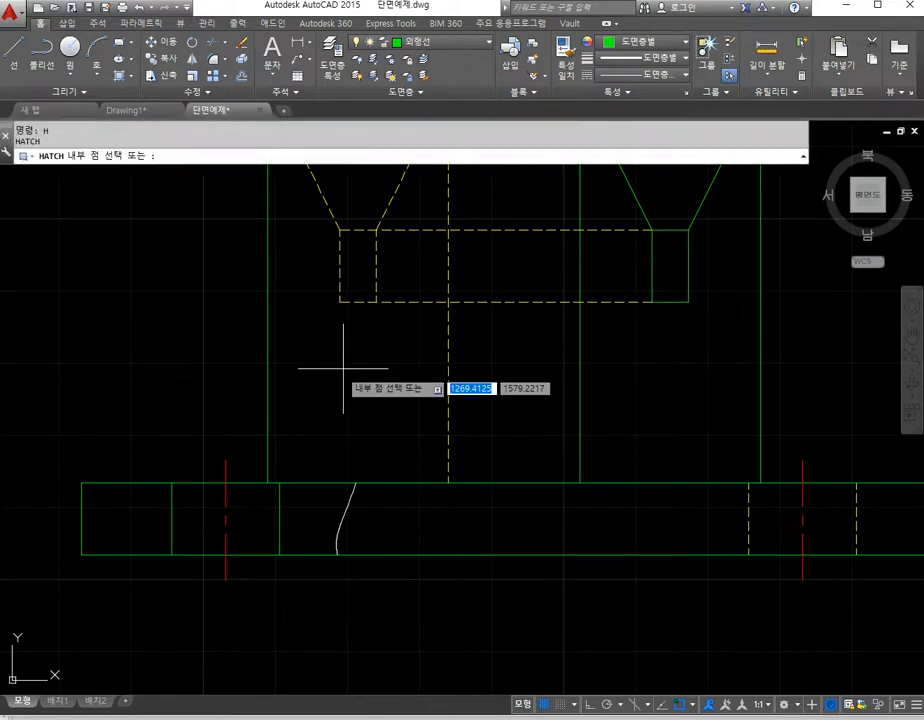
{"action": "left_click", "coordinate": [295, 515]}
{"action": "left_click", "coordinate": [125, 518]}
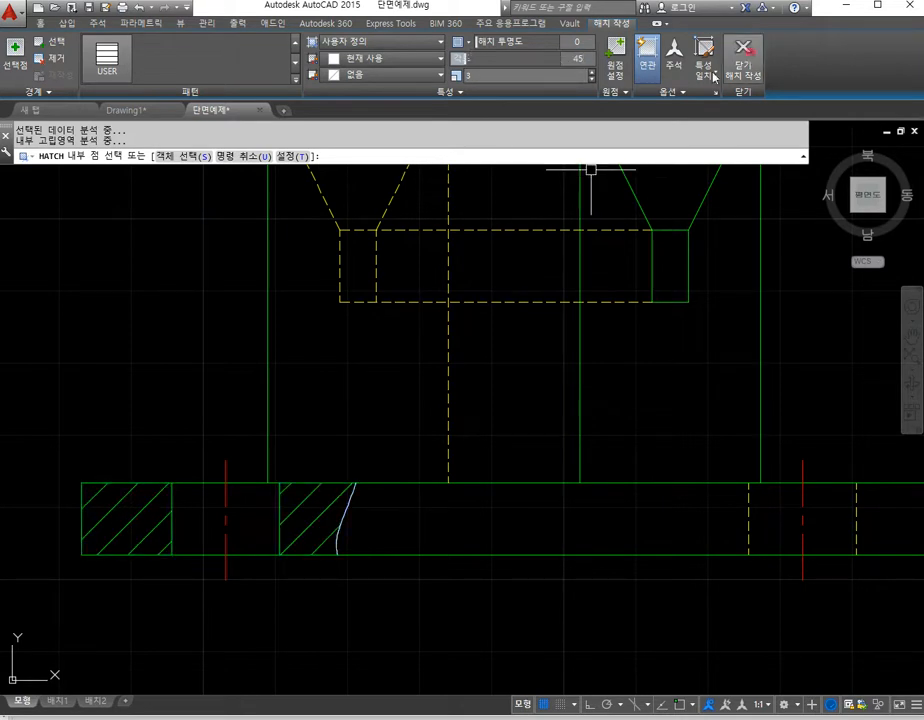
{"action": "key", "text": "Escape"}
Step: Match the base plate hatch to the properties of the white thin-line spline
{"action": "type", "text": "ma"}
{"action": "key", "text": "Return"}
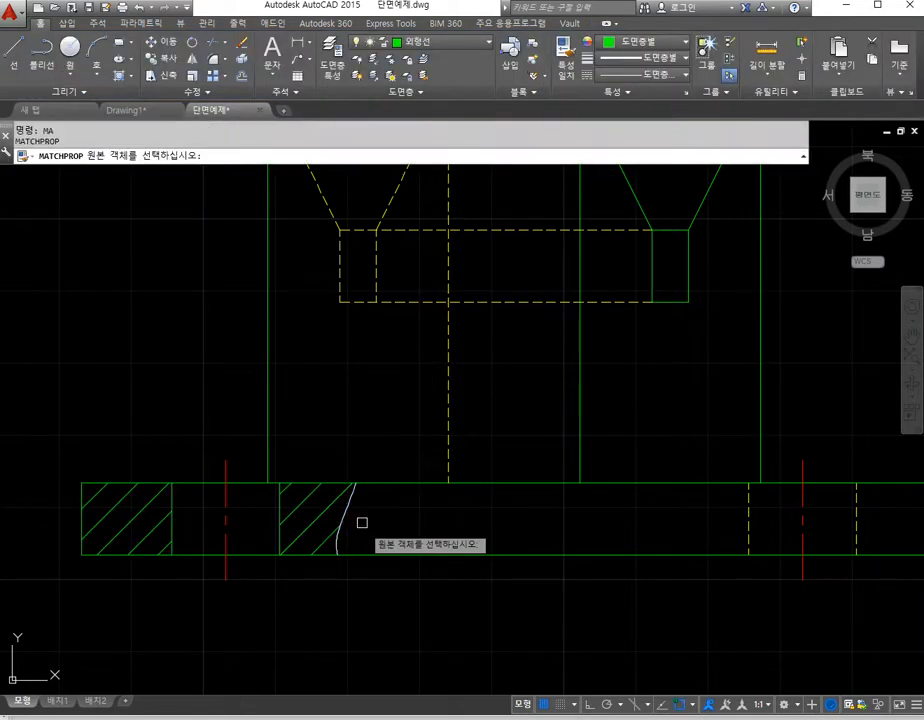
{"action": "left_click", "coordinate": [330, 509]}
{"action": "key", "text": "Escape"}
{"action": "key", "text": "Escape"}
Step: Make 치수 the current layer for dimensioning
{"action": "scroll", "coordinate": [350, 515], "scroll_direction": "down", "scroll_amount": 3}
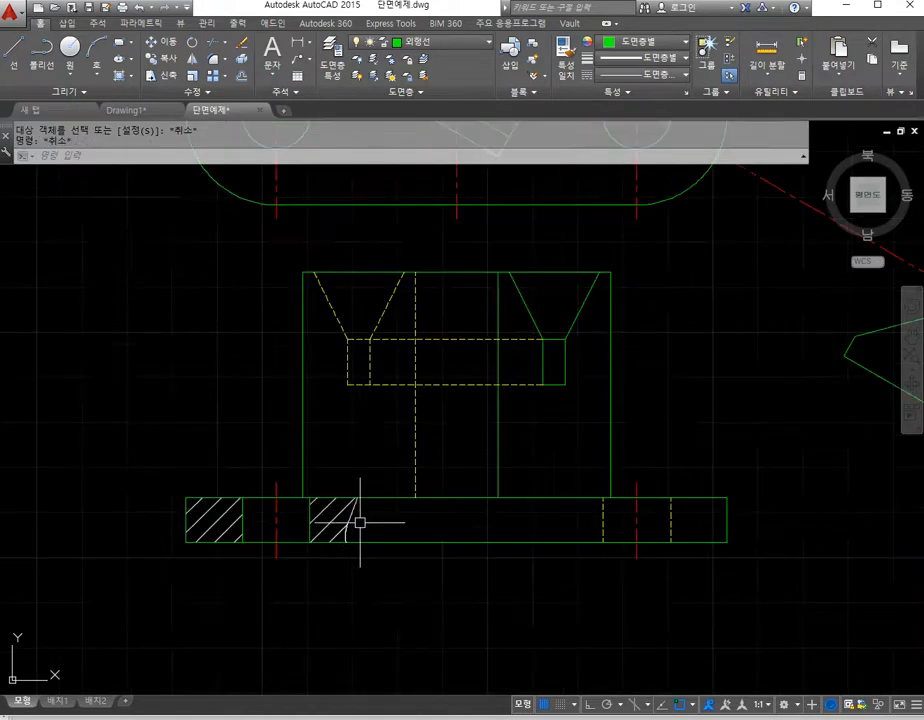
{"action": "mouse_move", "coordinate": [443, 557]}
{"action": "middle_mouse_down"}
{"action": "mouse_move", "coordinate": [357, 575]}
{"action": "mouse_move", "coordinate": [346, 597]}
{"action": "middle_mouse_up"}
{"action": "scroll", "coordinate": [239, 535], "scroll_direction": "down", "scroll_amount": 3}
{"action": "scroll", "coordinate": [411, 541], "scroll_direction": "down", "scroll_amount": 2}
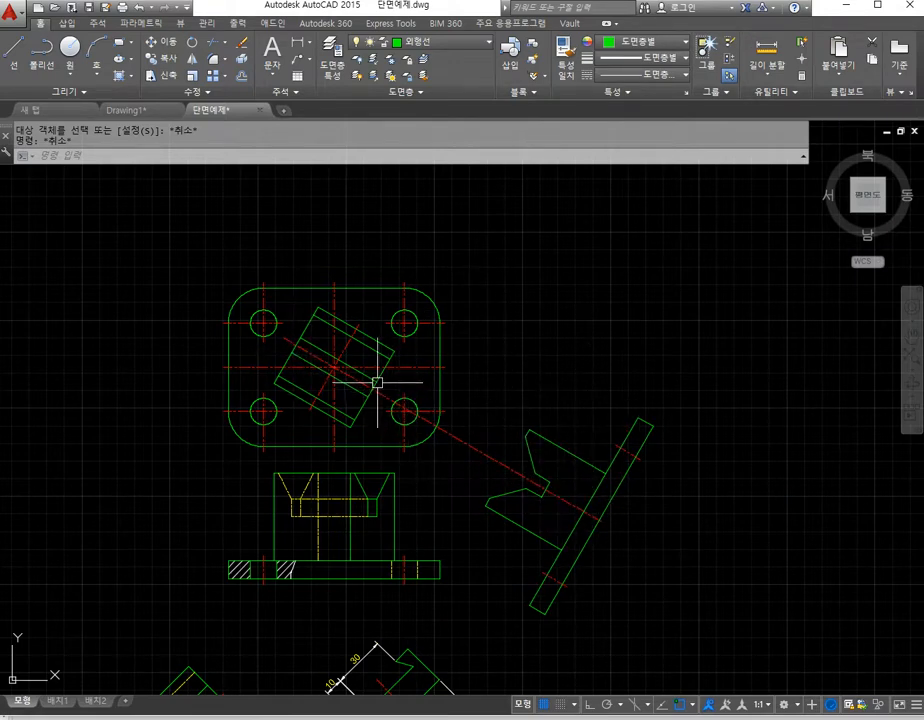
{"action": "scroll", "coordinate": [377, 383], "scroll_direction": "up", "scroll_amount": 4}
{"action": "scroll", "coordinate": [380, 377], "scroll_direction": "down", "scroll_amount": 2}
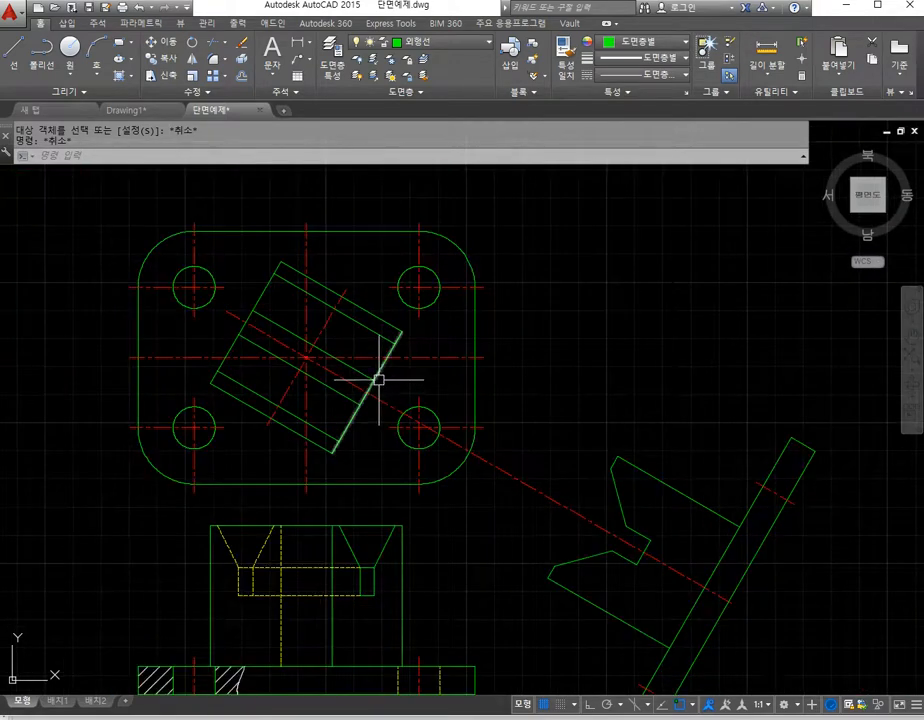
{"action": "left_click", "coordinate": [450, 42]}
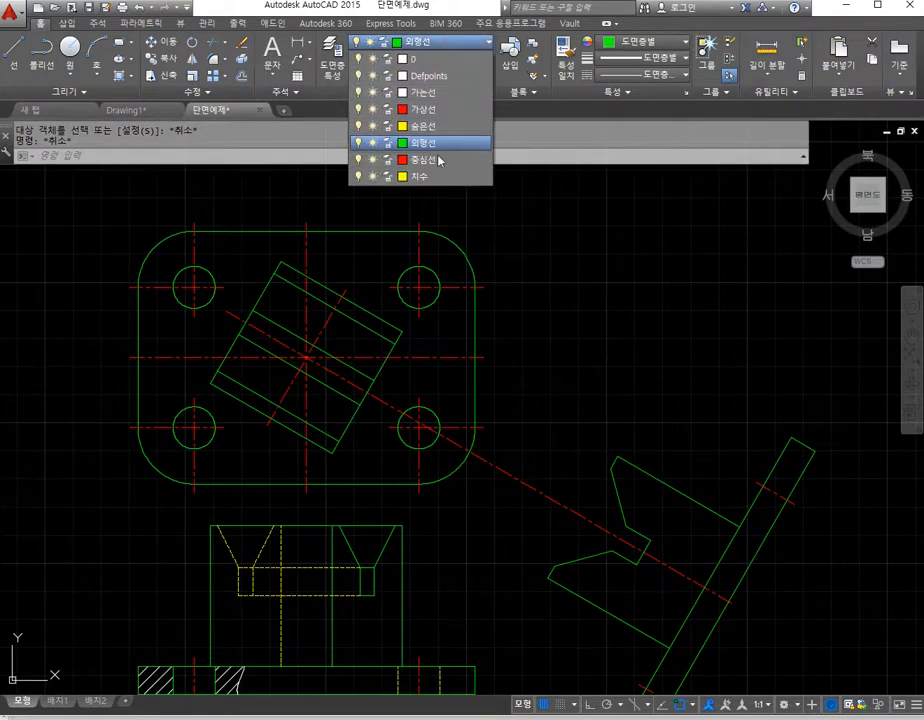
{"action": "left_click", "coordinate": [438, 182]}
Step: Add an angular dimension between the top view's horizontal centre line and the inclined centre line, placed outside the plate's right edge
{"action": "left_click", "coordinate": [311, 44]}
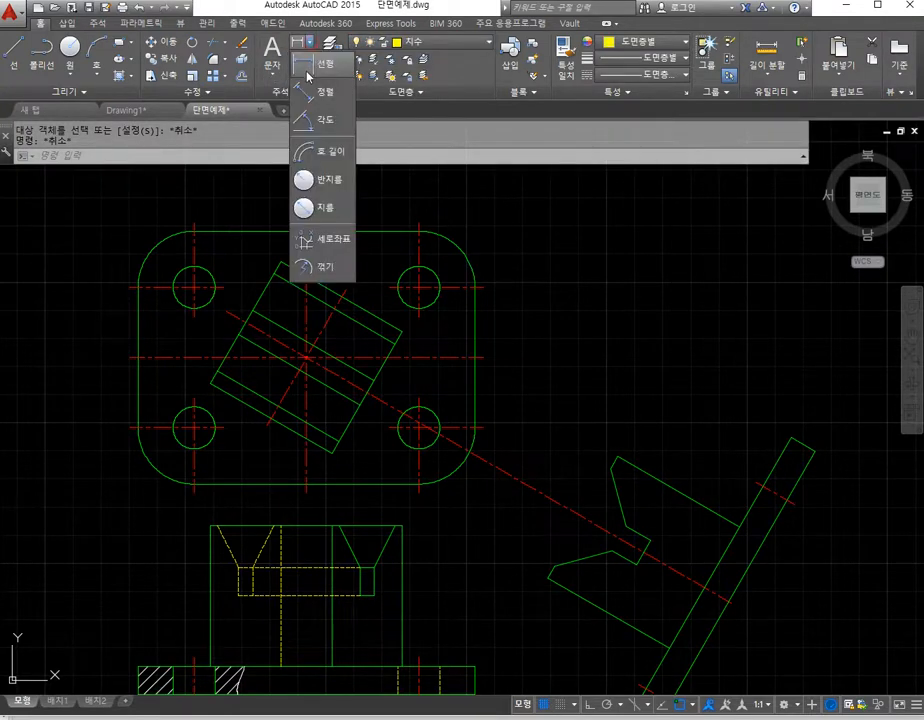
{"action": "left_click", "coordinate": [320, 119]}
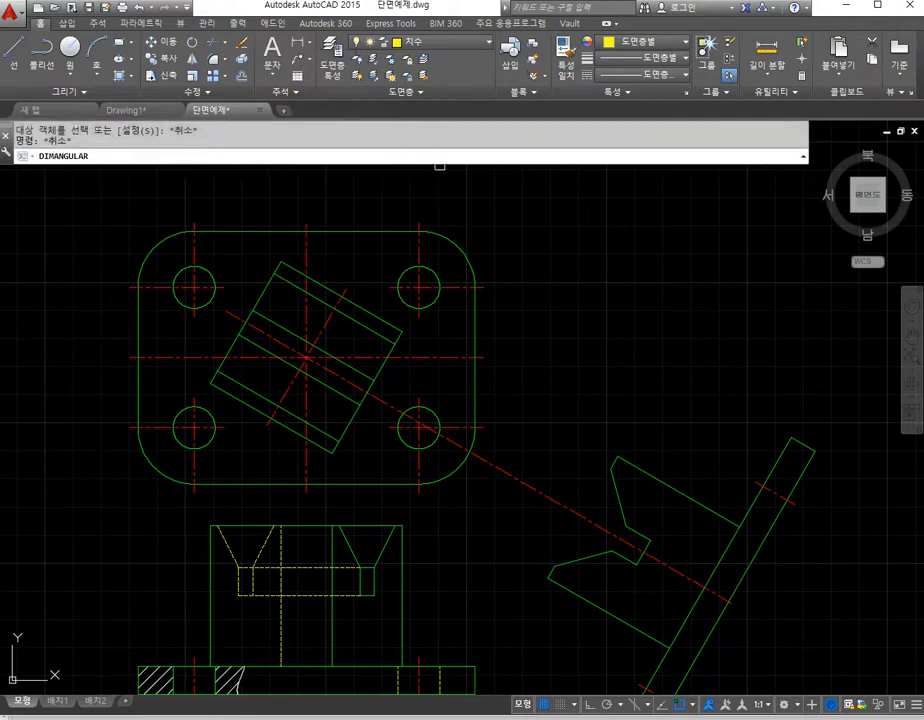
{"action": "left_click", "coordinate": [386, 401]}
{"action": "left_click", "coordinate": [439, 359]}
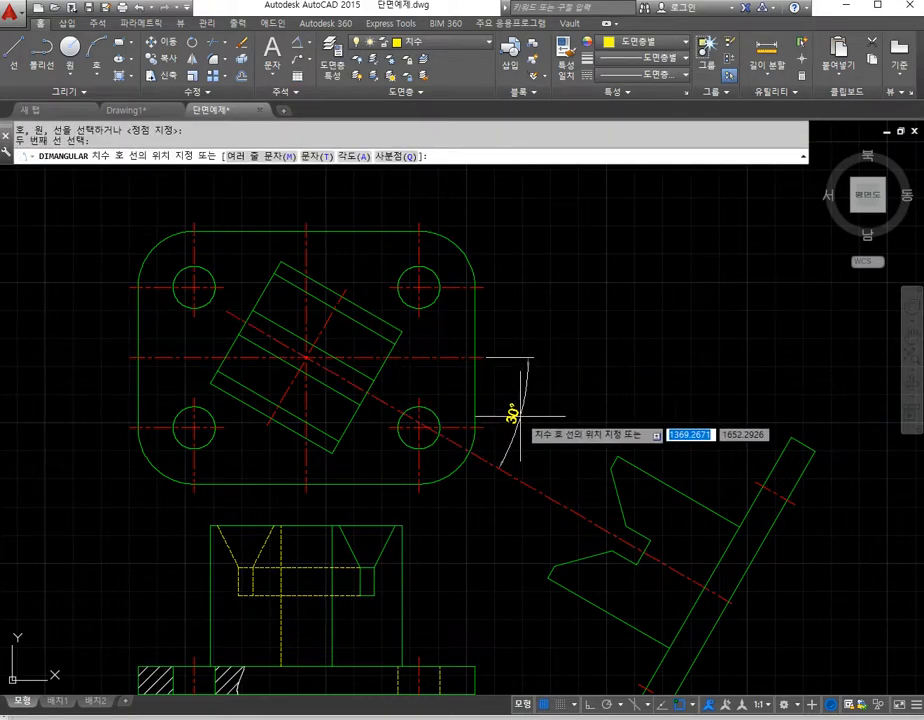
{"action": "left_click", "coordinate": [533, 426]}
Step: Add an aligned dimension to the short end edge above the V groove in the auxiliary view
{"action": "middle_click_drag", "start_coordinate": [533, 426], "coordinate": [530, 305]}
{"action": "middle_click_drag", "start_coordinate": [451, 350], "coordinate": [451, 387]}
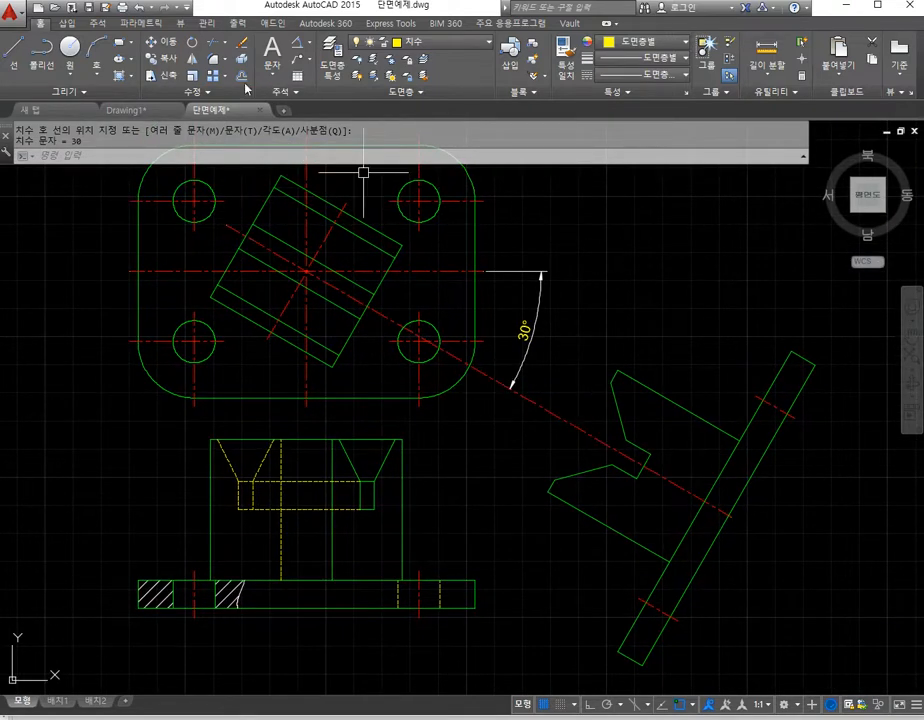
{"action": "left_click", "coordinate": [309, 45]}
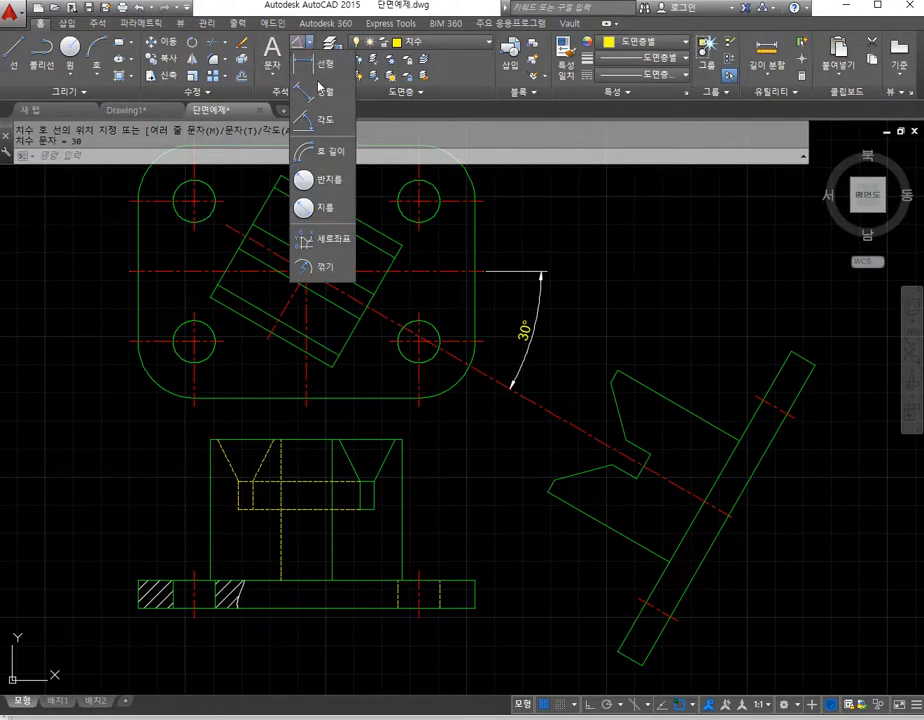
{"action": "left_click", "coordinate": [320, 91]}
{"action": "scroll", "coordinate": [598, 382], "scroll_direction": "up", "scroll_amount": 3}
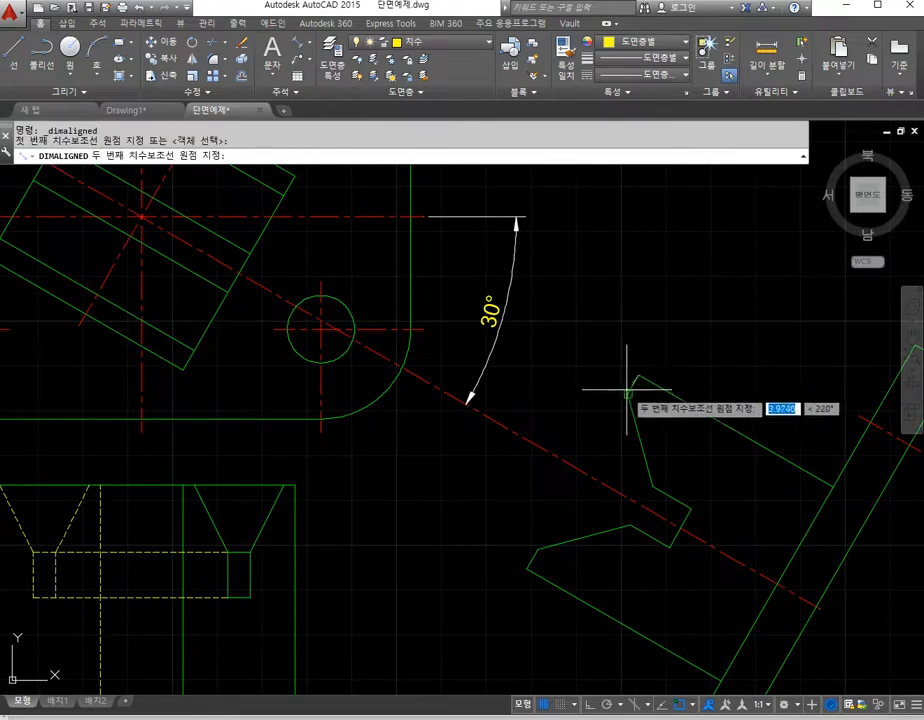
{"action": "left_click", "coordinate": [628, 391]}
{"action": "left_click", "coordinate": [590, 363]}
Step: Add an aligned dimension to the short end edge below the V groove in the auxiliary view
{"action": "key", "text": "Return"}
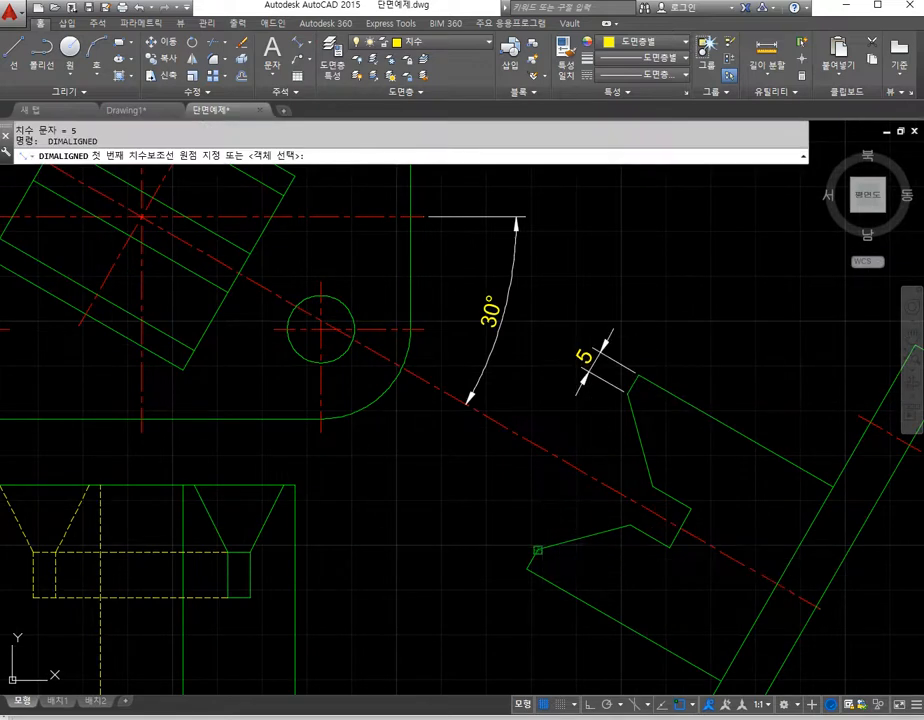
{"action": "left_click", "coordinate": [537, 549]}
{"action": "left_click", "coordinate": [527, 567]}
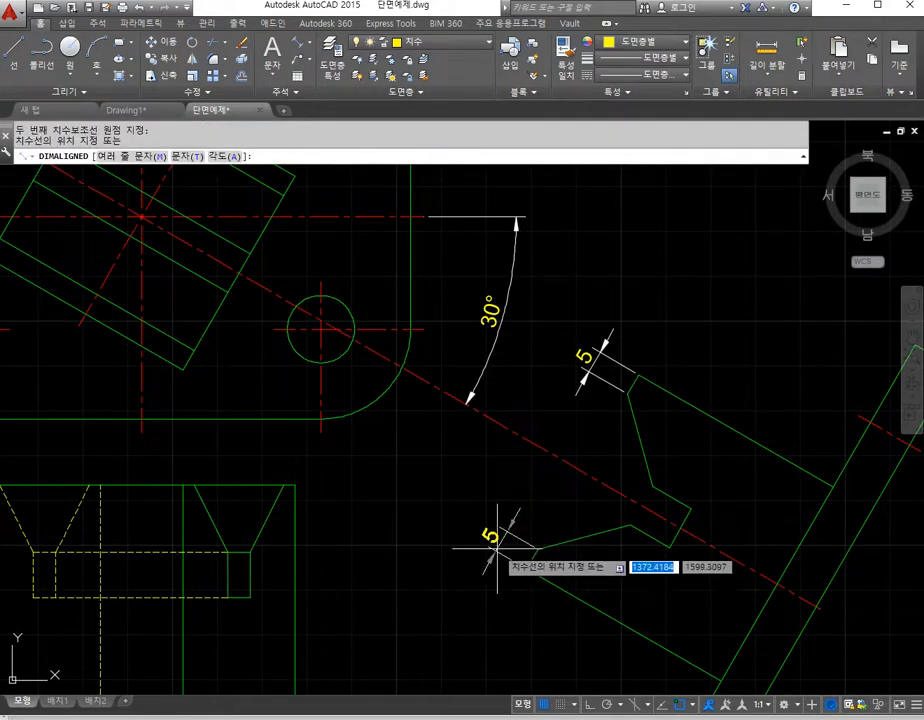
{"action": "left_click", "coordinate": [575, 395]}
Step: Add an aligned dimension for the block's overall width between its outer corners in the auxiliary view, outside the two short edge dimensions
{"action": "key", "text": "Return"}
{"action": "left_click", "coordinate": [537, 549]}
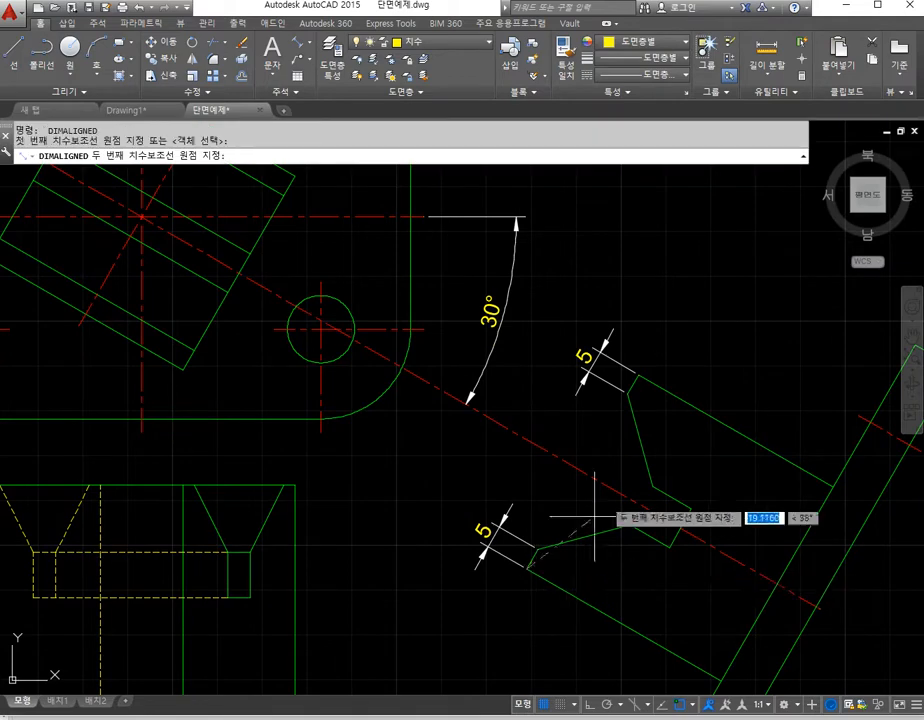
{"action": "left_click", "coordinate": [639, 377]}
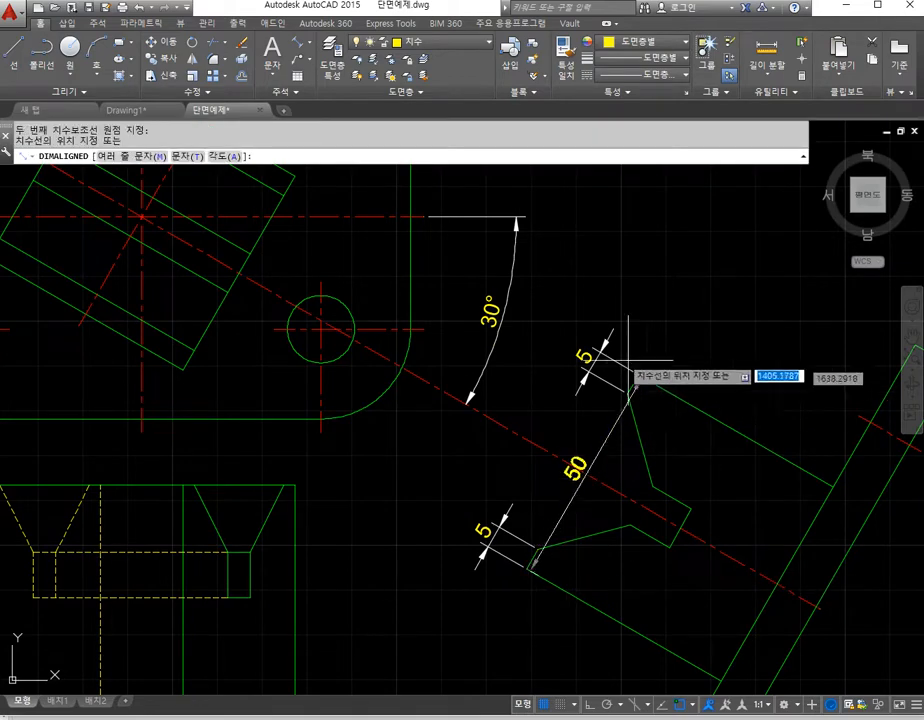
{"action": "left_click", "coordinate": [558, 340]}
{"action": "scroll", "coordinate": [507, 418], "scroll_direction": "up", "scroll_amount": 2}
{"action": "left_click", "coordinate": [493, 425]}
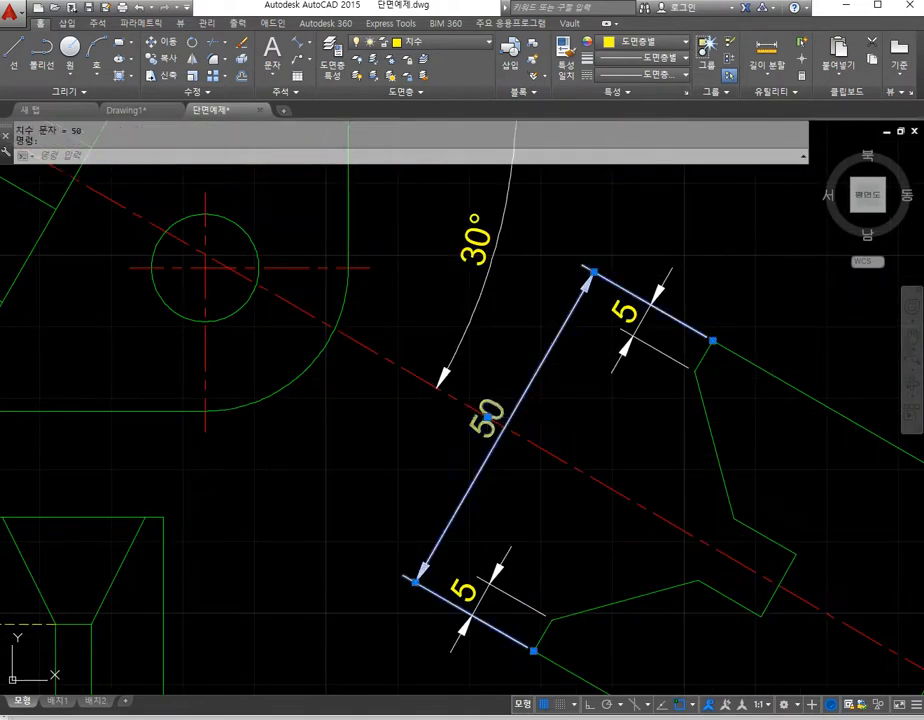
{"action": "left_click", "coordinate": [487, 414]}
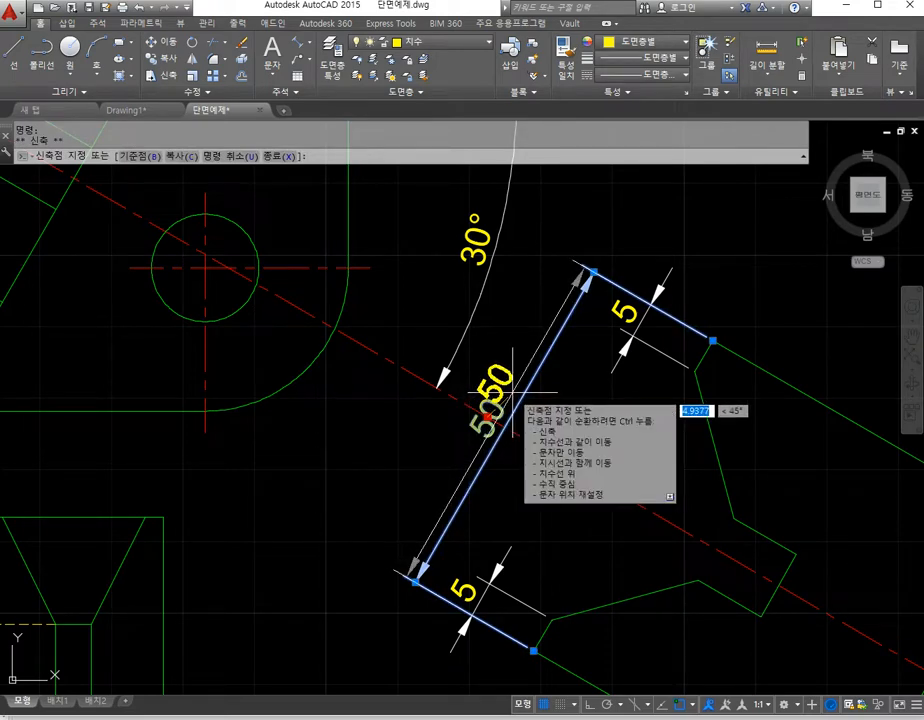
{"action": "key", "text": "Escape"}
{"action": "scroll", "coordinate": [563, 447], "scroll_direction": "down", "scroll_amount": 2}
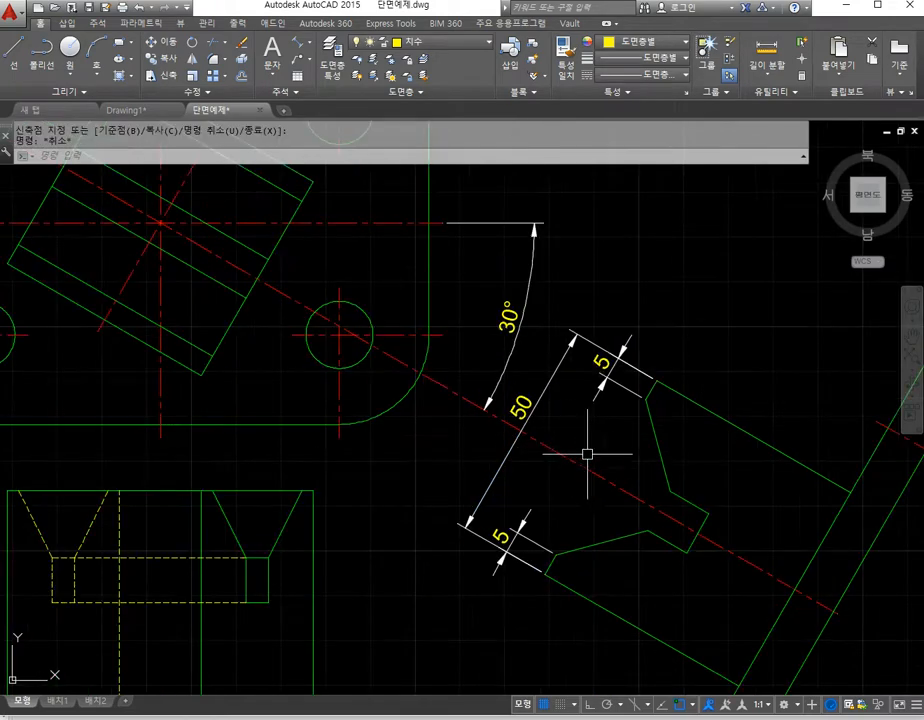
{"action": "mouse_move", "coordinate": [587, 454]}
{"action": "middle_mouse_down"}
{"action": "mouse_move", "coordinate": [561, 423]}
{"action": "mouse_move", "coordinate": [516, 417]}
{"action": "middle_mouse_up"}
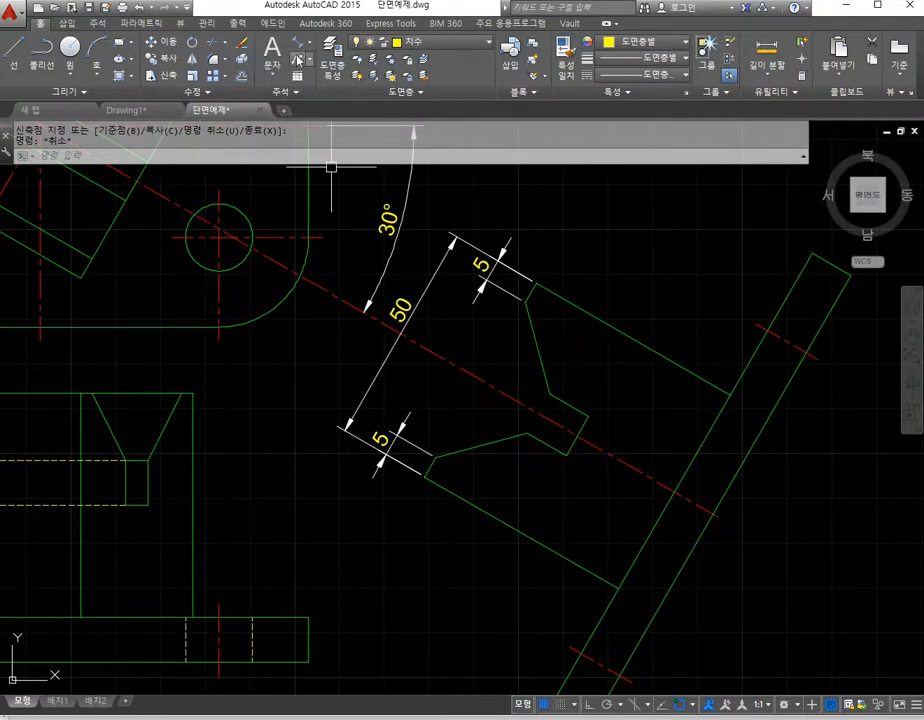
{"action": "key", "text": "Return"}
{"action": "left_click", "coordinate": [585, 420]}
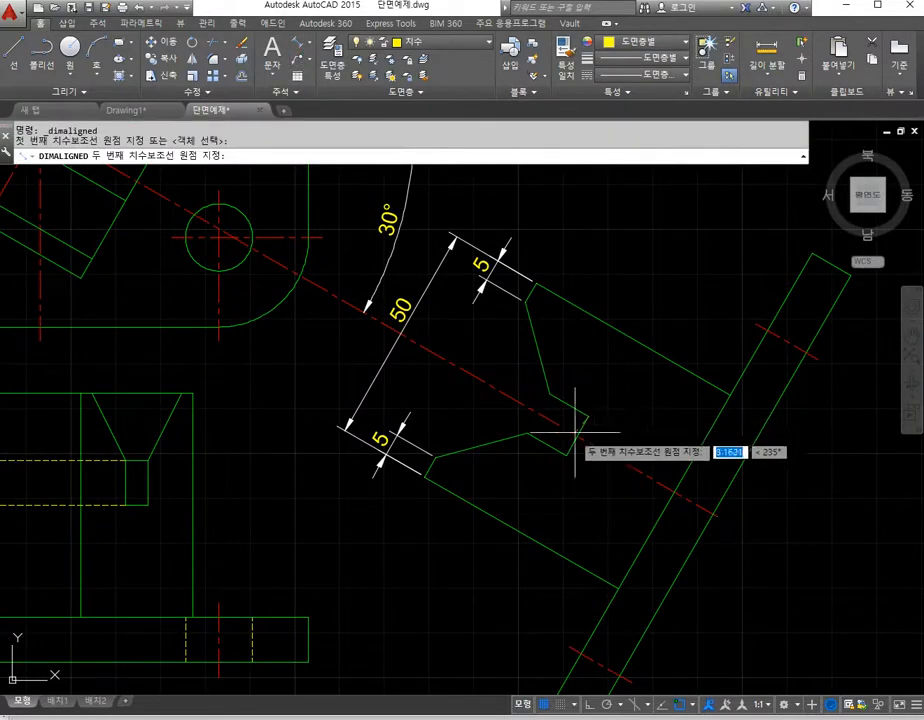
{"action": "key", "text": "Escape"}
Step: Add an aligned dimension across the mouth of the rectangular slot at the bottom of the V groove in the auxiliary view
{"action": "key", "text": "Return"}
{"action": "left_click", "coordinate": [545, 416]}
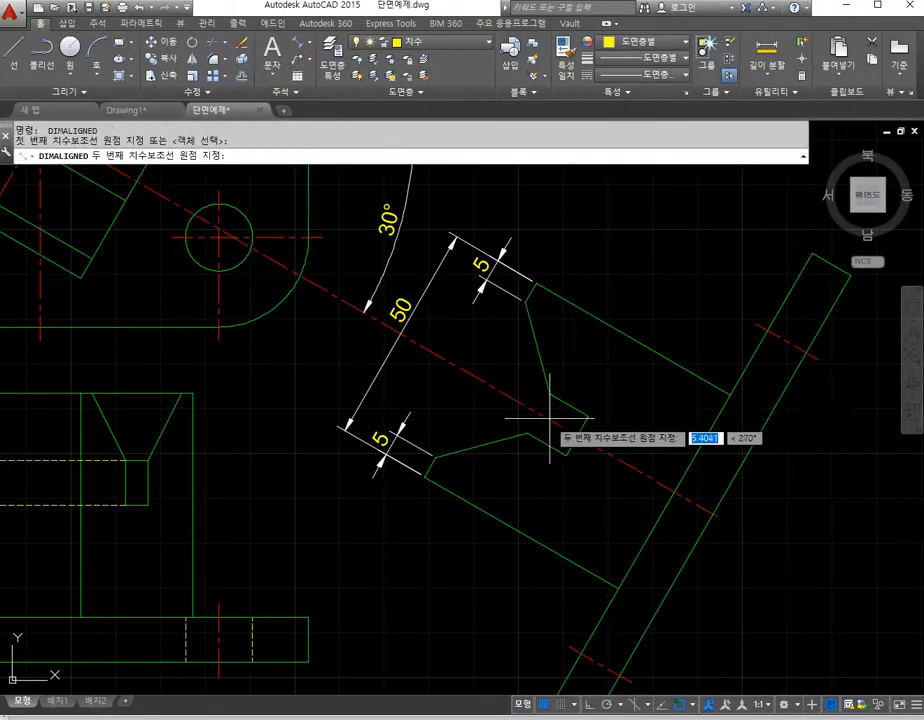
{"action": "left_click", "coordinate": [529, 434]}
{"action": "left_click", "coordinate": [518, 401]}
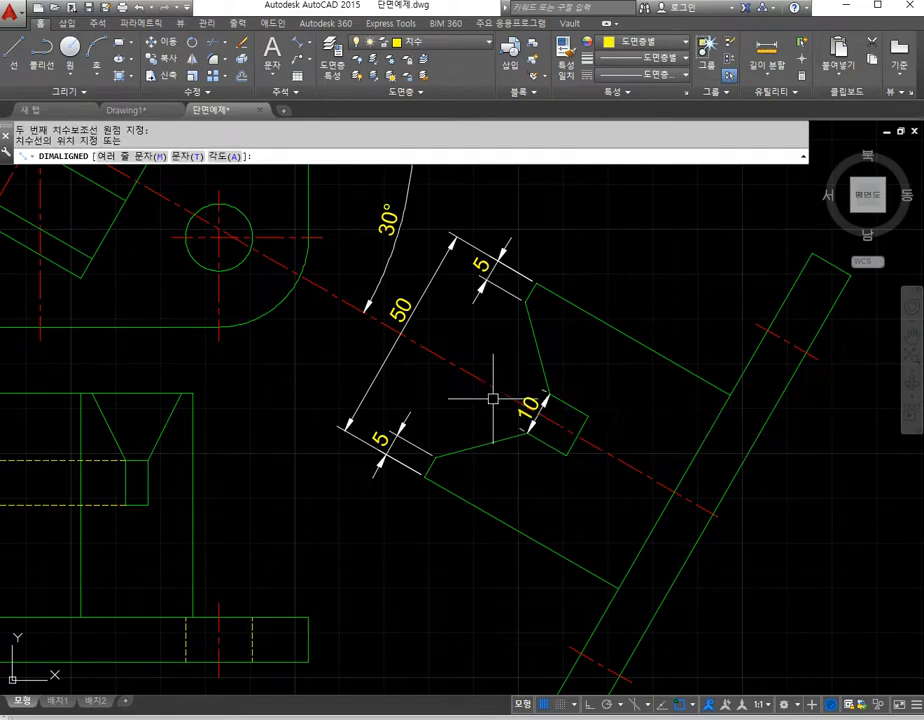
Step: Move the slot width dimension away from the slot into the V opening, with its text outside the arrows
{"action": "scroll", "coordinate": [495, 398], "scroll_direction": "up", "scroll_amount": 2}
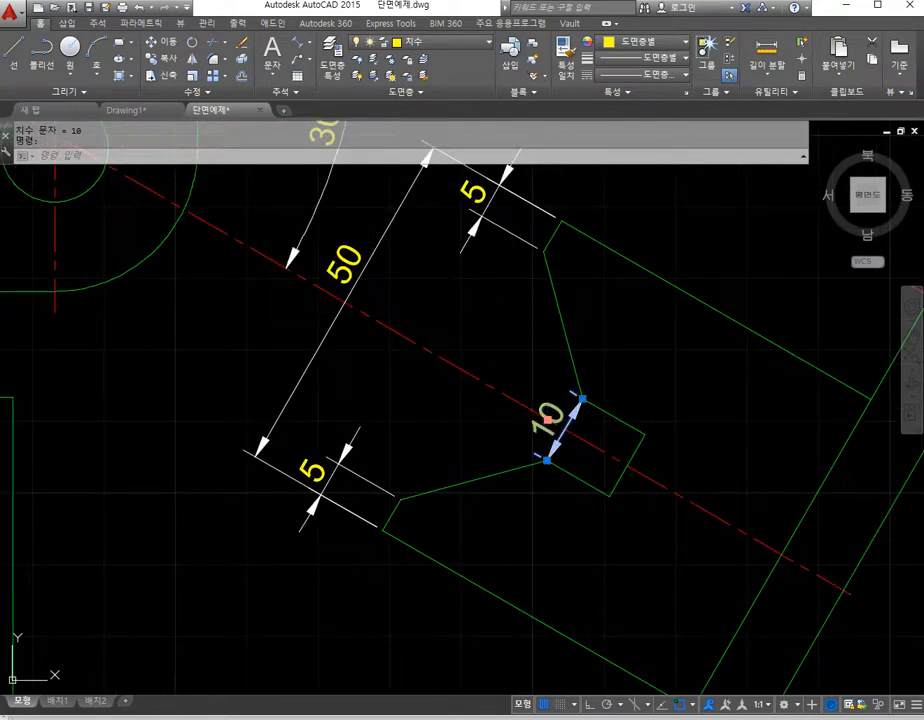
{"action": "left_click", "coordinate": [549, 420]}
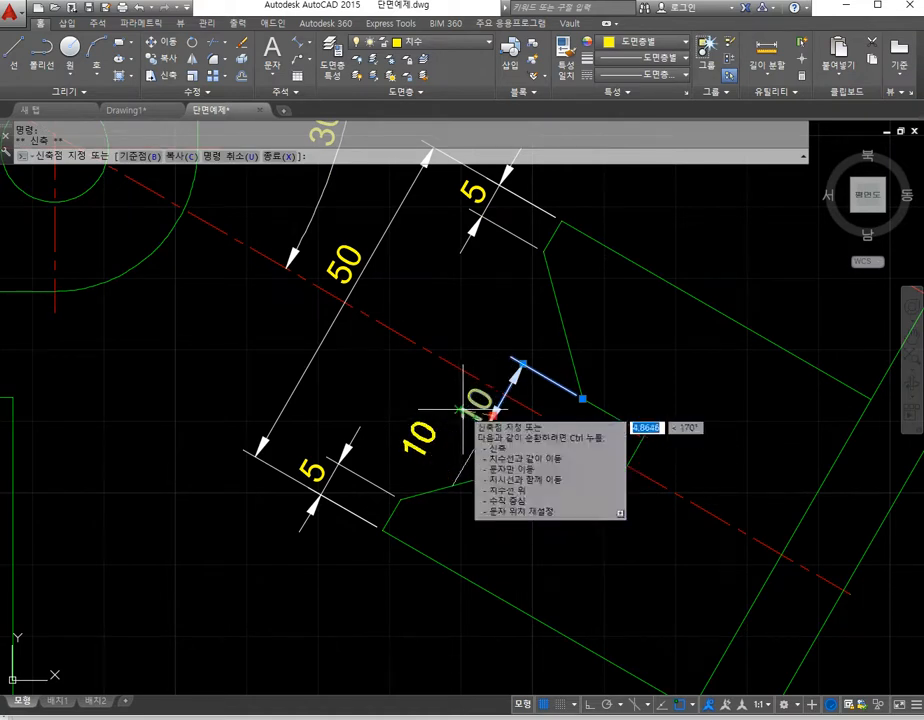
{"action": "key", "text": "Escape"}
{"action": "key", "text": "Escape"}
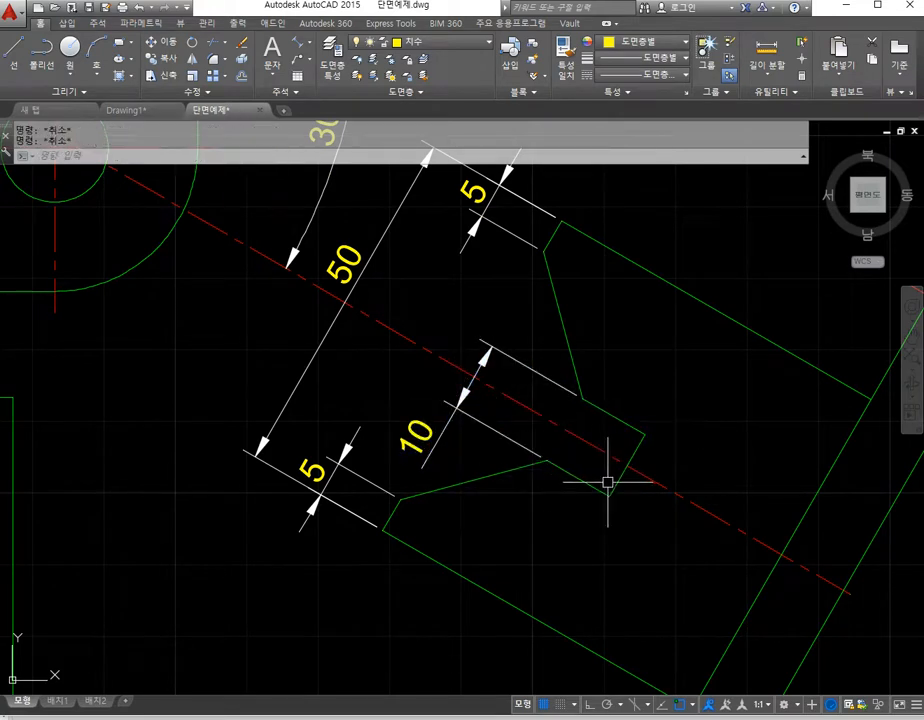
Step: Add an aligned dimension for the slot's depth along its lower side in the auxiliary view
{"action": "key", "text": "Return"}
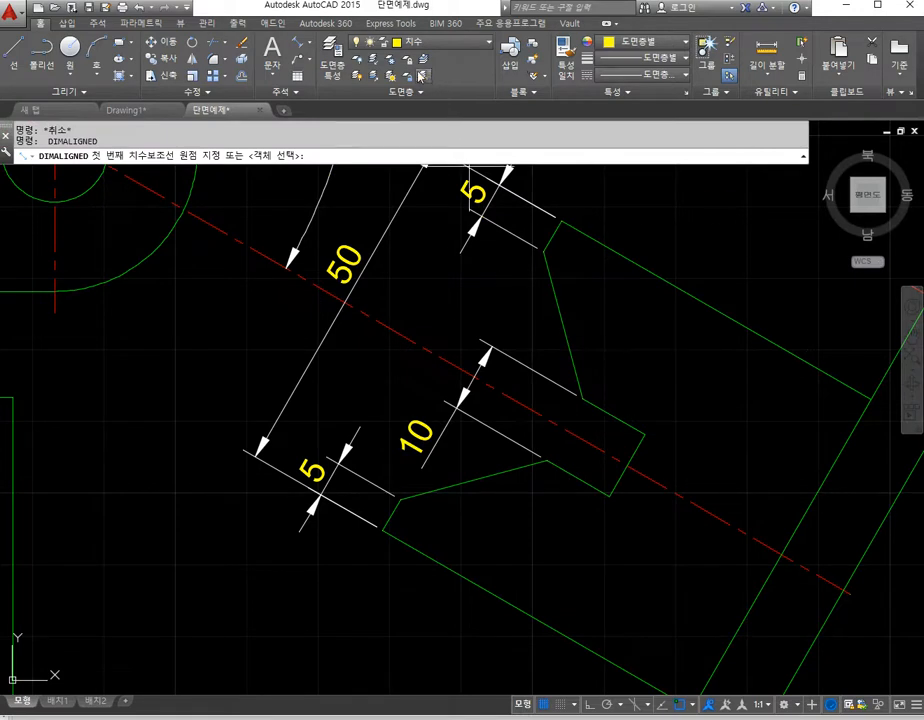
{"action": "left_click", "coordinate": [544, 461]}
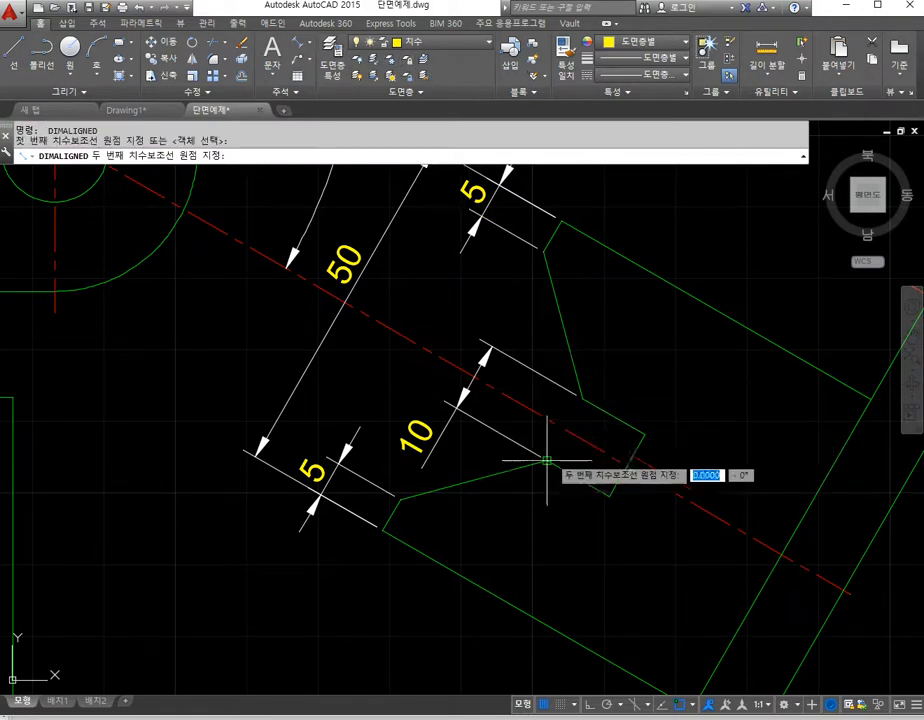
{"action": "left_click", "coordinate": [608, 495]}
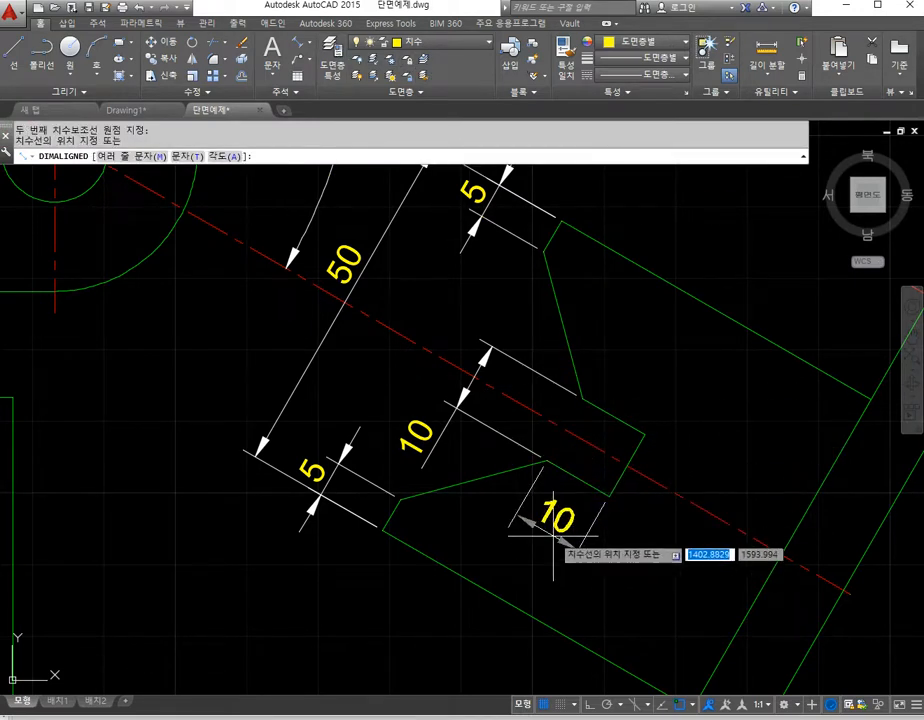
{"action": "left_click", "coordinate": [550, 540]}
{"action": "key", "text": "Escape"}
Step: Dimension the vertical spacing between the two left holes' centre lines in the top view, outside the plate's left edge
{"action": "scroll", "coordinate": [603, 537], "scroll_direction": "down", "scroll_amount": 6}
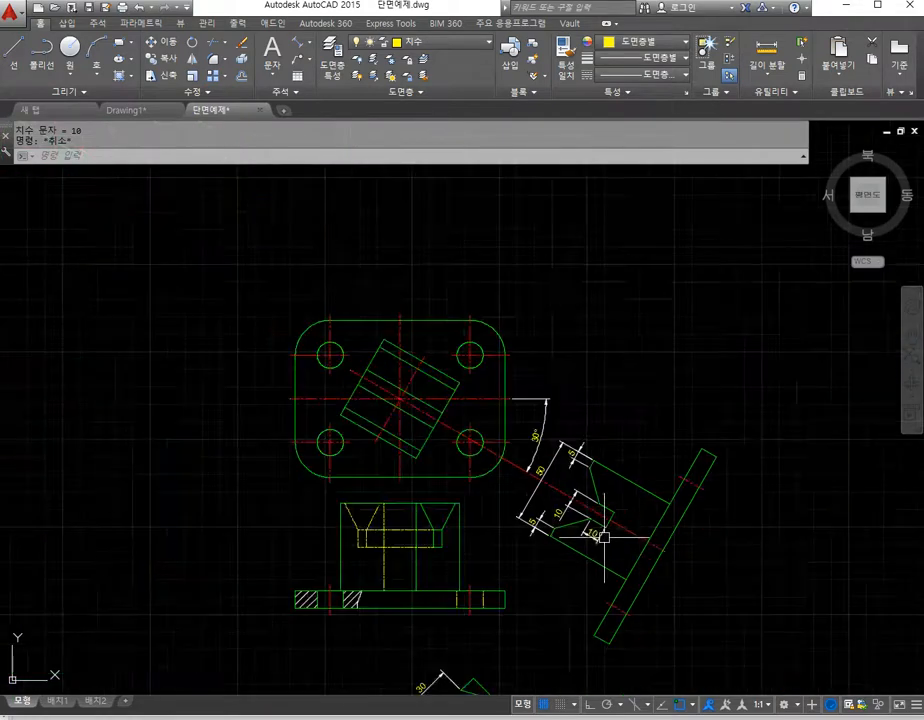
{"action": "scroll", "coordinate": [644, 556], "scroll_direction": "up", "scroll_amount": 2}
{"action": "middle_click_drag", "start_coordinate": [246, 318], "coordinate": [353, 403]}
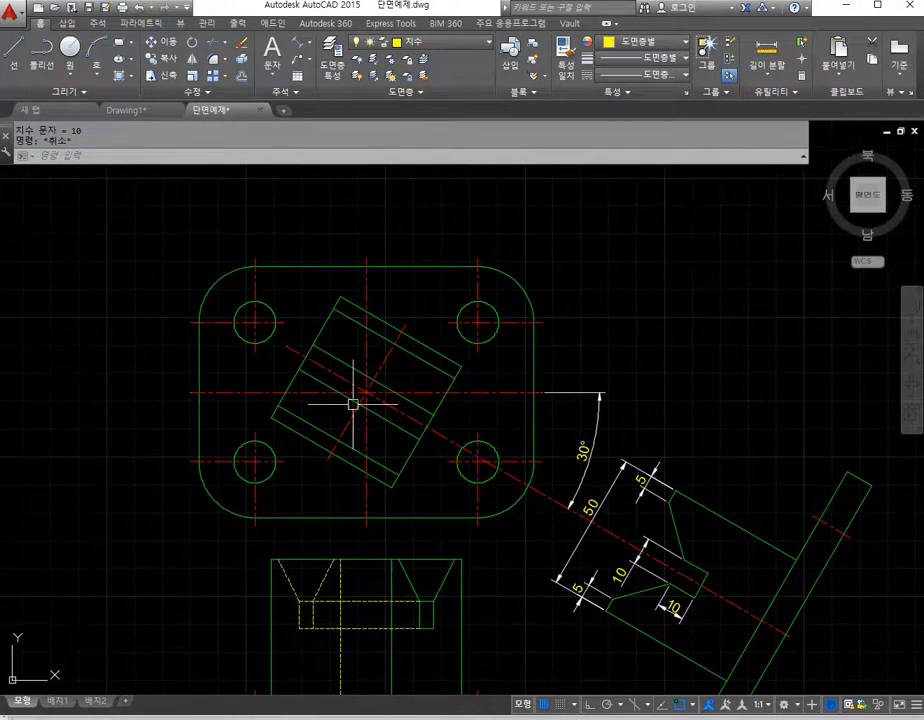
{"action": "key", "text": "Return"}
{"action": "left_click", "coordinate": [190, 308]}
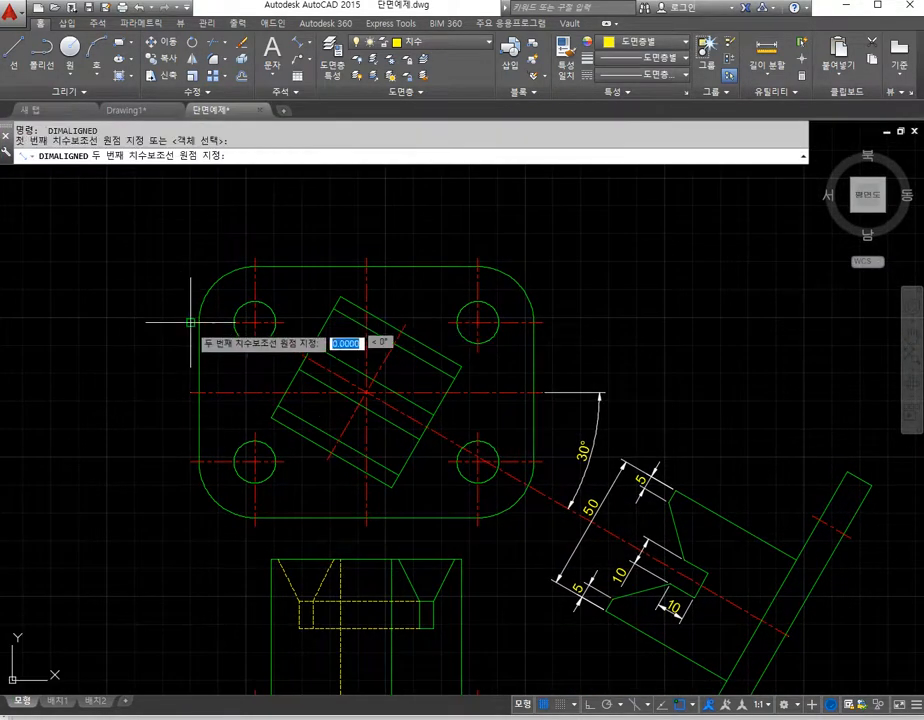
{"action": "left_click", "coordinate": [190, 461]}
{"action": "left_click", "coordinate": [158, 420]}
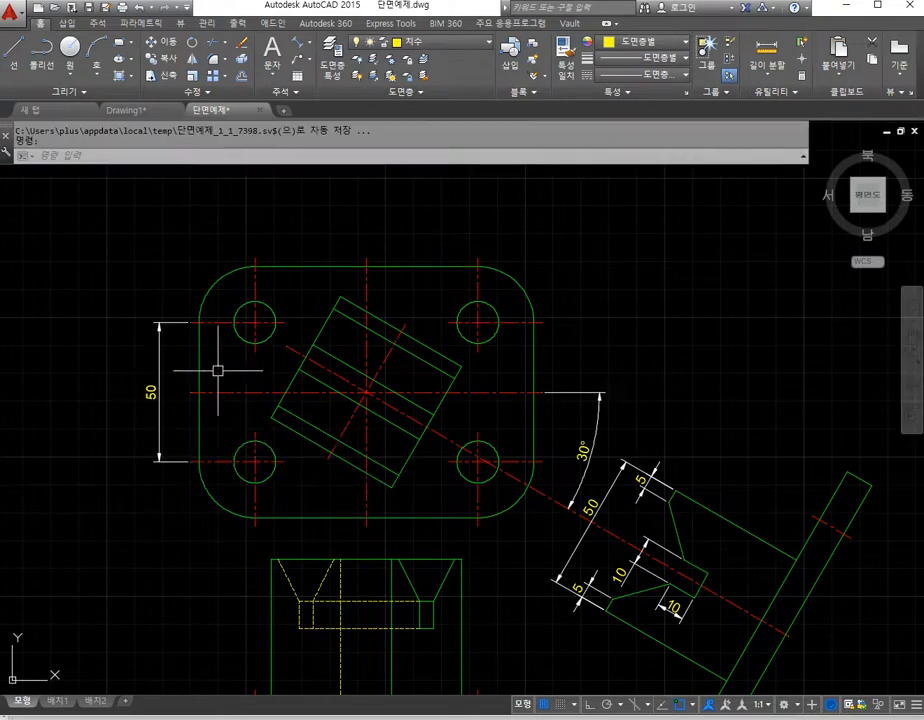
Step: Dimension the horizontal spacing between the two upper holes' centre lines in the top view, above the plate
{"action": "key", "text": "Return"}
{"action": "left_click", "coordinate": [258, 264]}
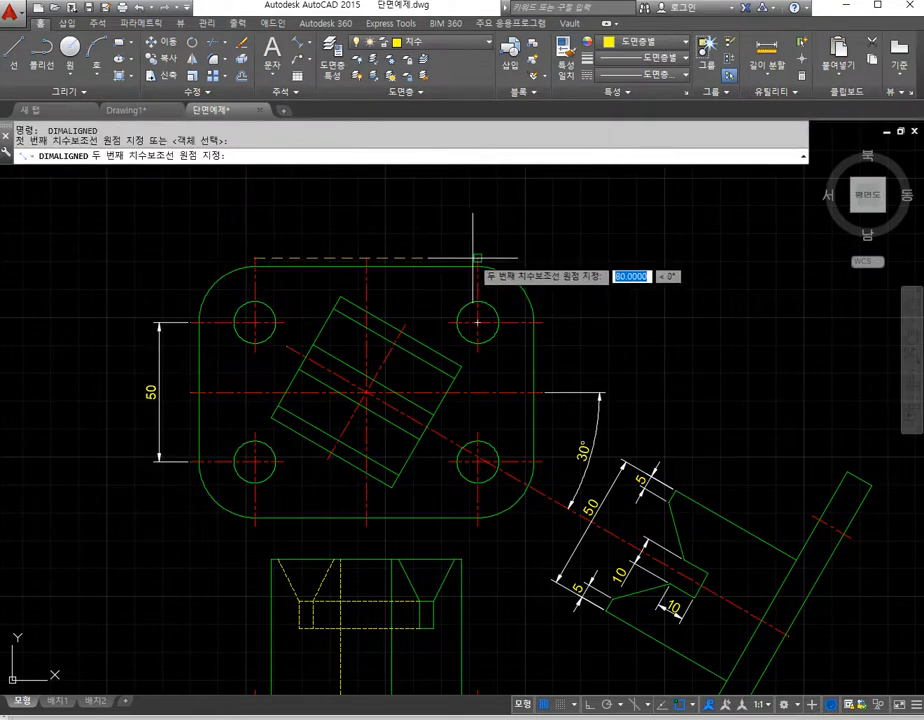
{"action": "left_click", "coordinate": [478, 264]}
{"action": "left_click", "coordinate": [455, 228]}
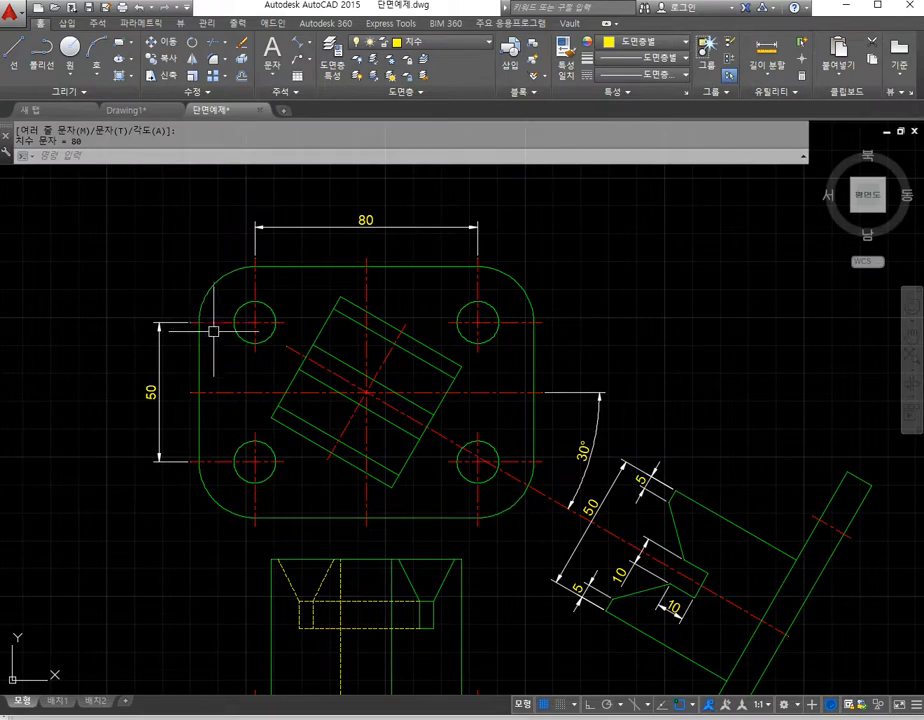
Step: Dimension the base plate's overall length in the front view, placed below the plate
{"action": "key", "text": "Return"}
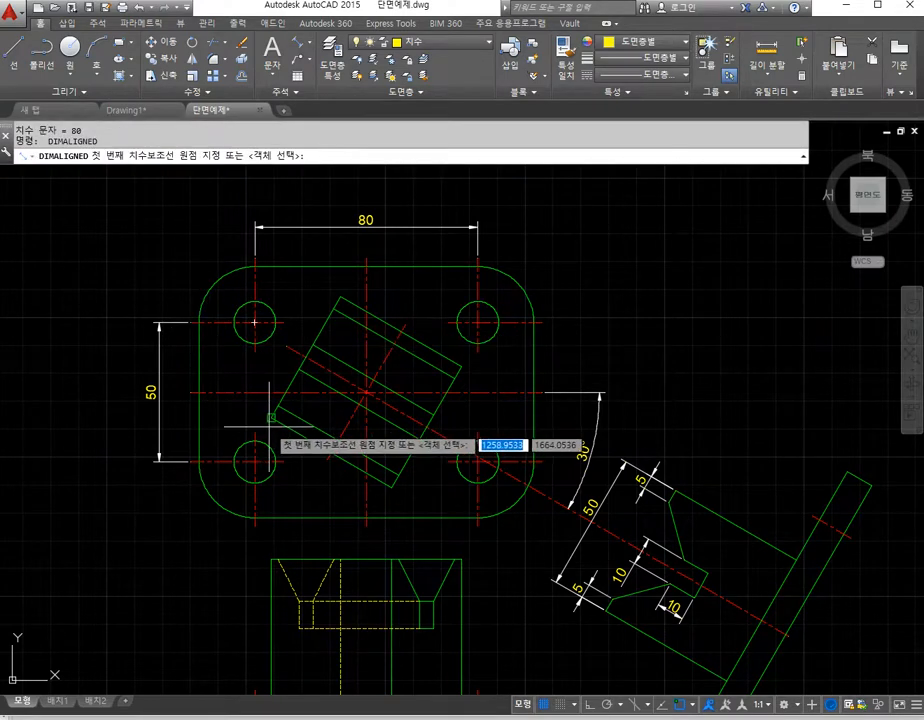
{"action": "middle_click_drag", "start_coordinate": [270, 418], "coordinate": [325, 271]}
{"action": "left_click", "coordinate": [255, 578]}
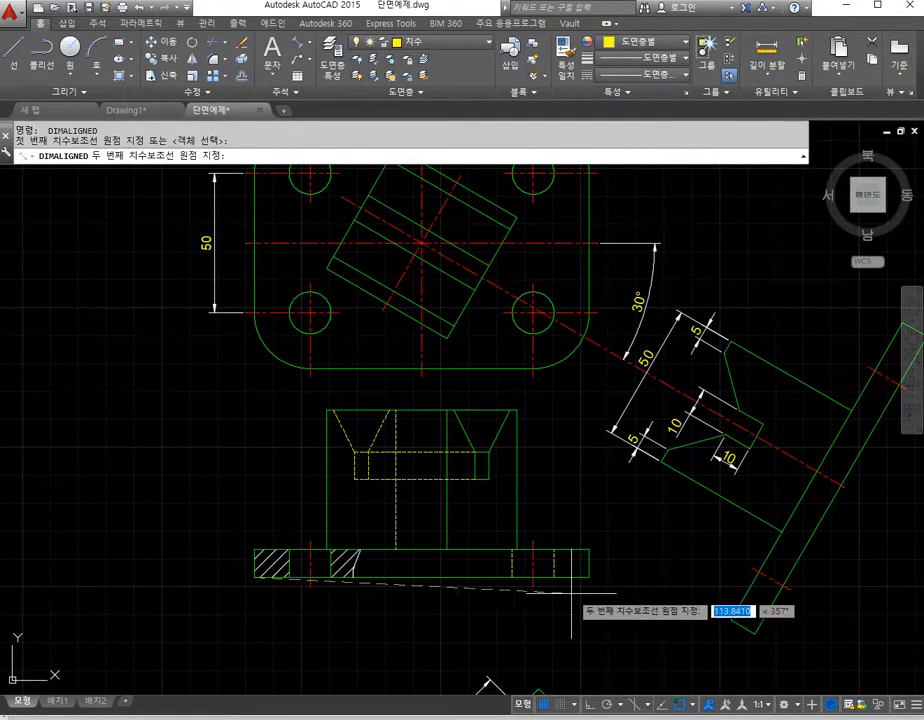
{"action": "left_click", "coordinate": [589, 578]}
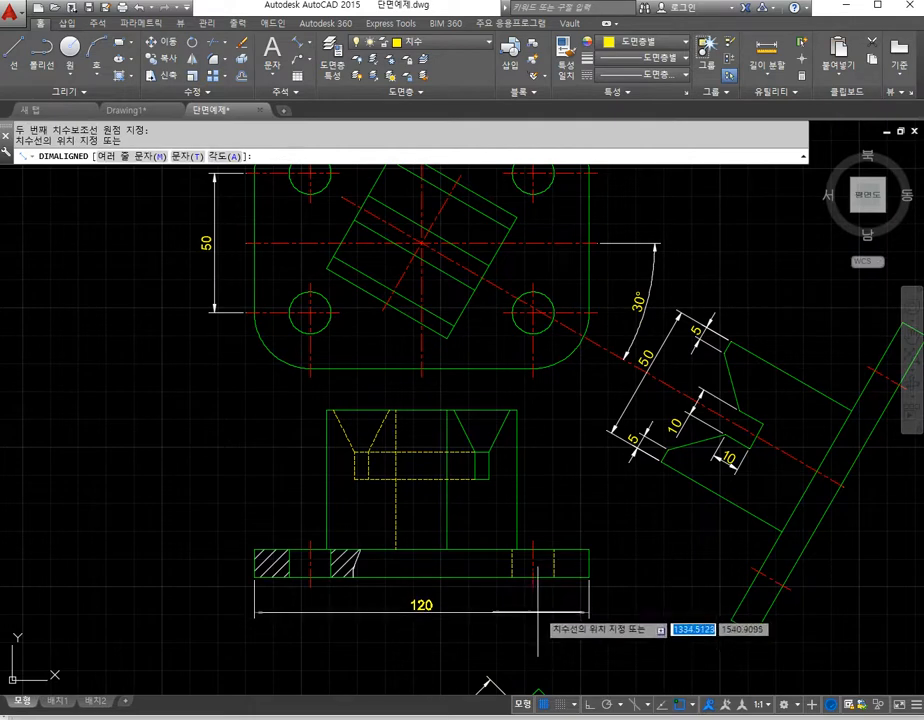
{"action": "left_click", "coordinate": [540, 610]}
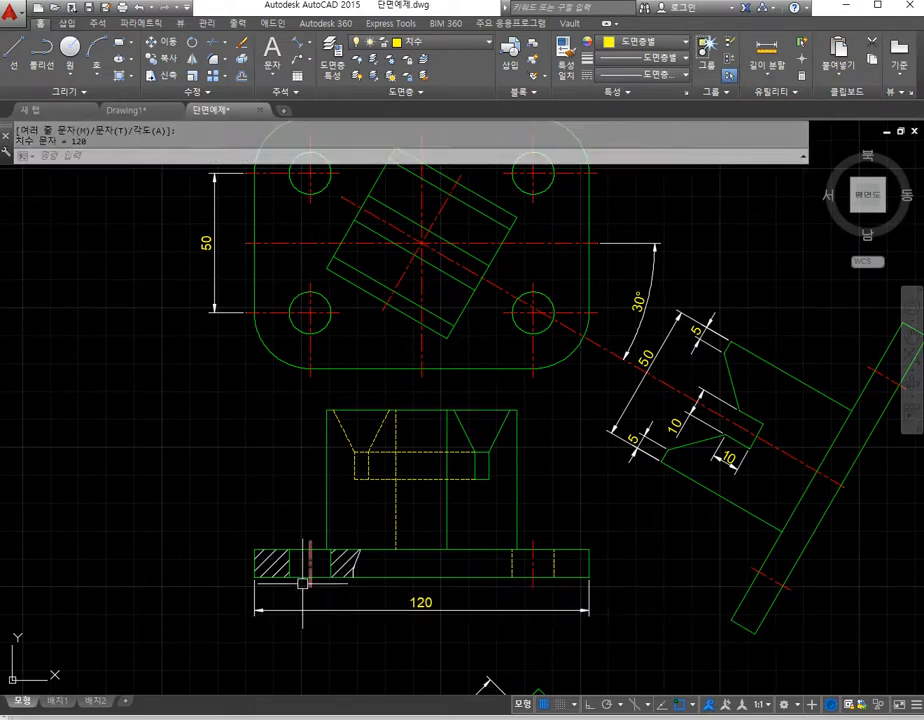
Step: Dimension the base plate's thickness at its left end in the front view, outside the hatched section
{"action": "key", "text": "Return"}
{"action": "scroll", "coordinate": [253, 580], "scroll_direction": "up", "scroll_amount": 5}
{"action": "left_click", "coordinate": [253, 516]}
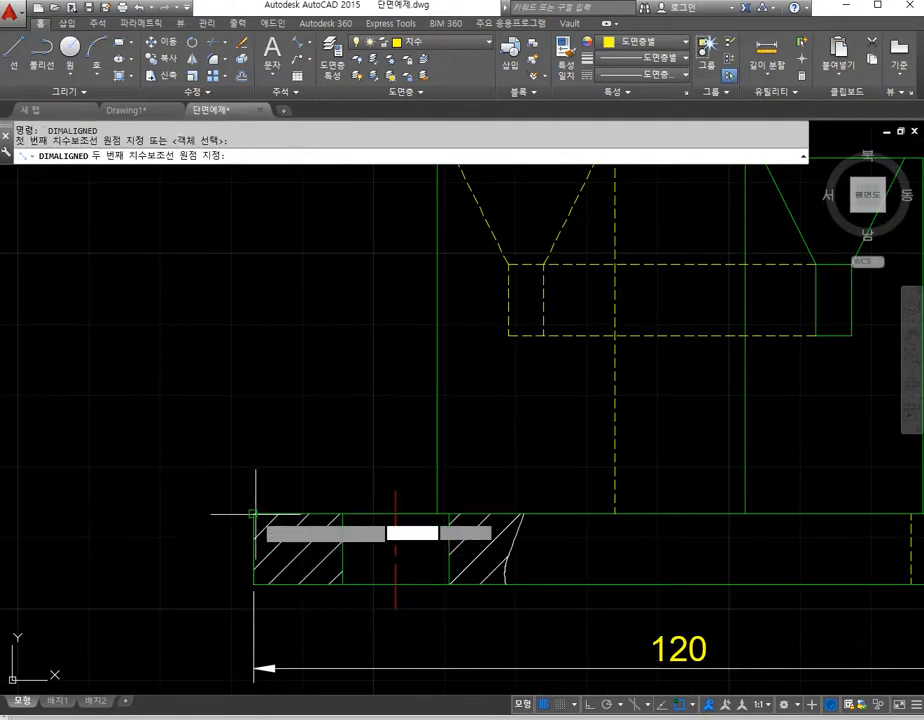
{"action": "left_click", "coordinate": [253, 584]}
{"action": "left_click", "coordinate": [194, 548]}
{"action": "scroll", "coordinate": [197, 550], "scroll_direction": "down", "scroll_amount": 5}
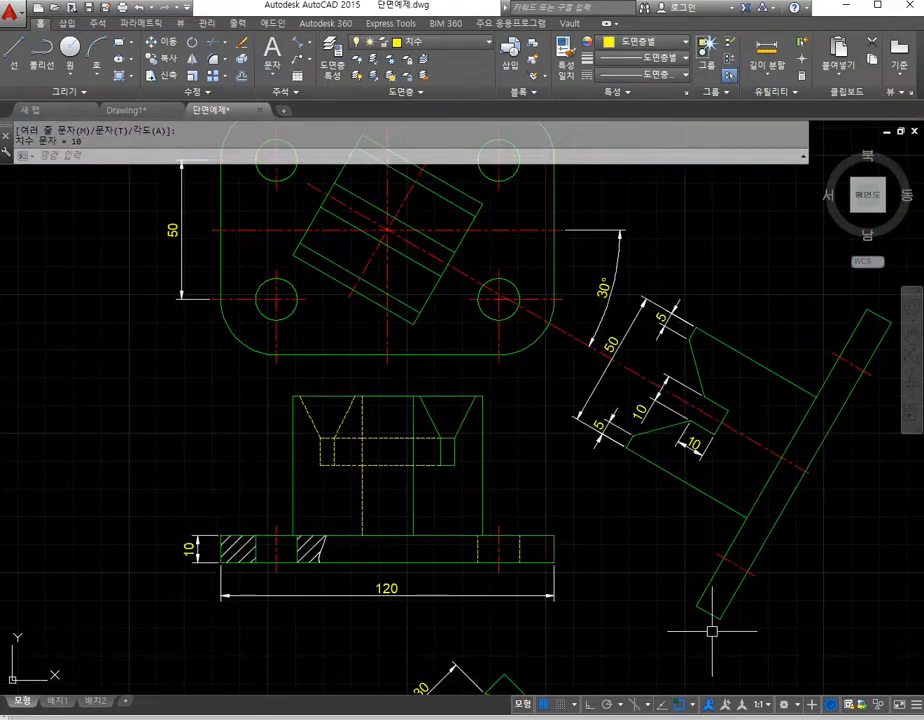
{"action": "middle_click_drag", "start_coordinate": [368, 498], "coordinate": [374, 562]}
{"action": "key", "text": "Return"}
{"action": "left_click", "coordinate": [299, 514]}
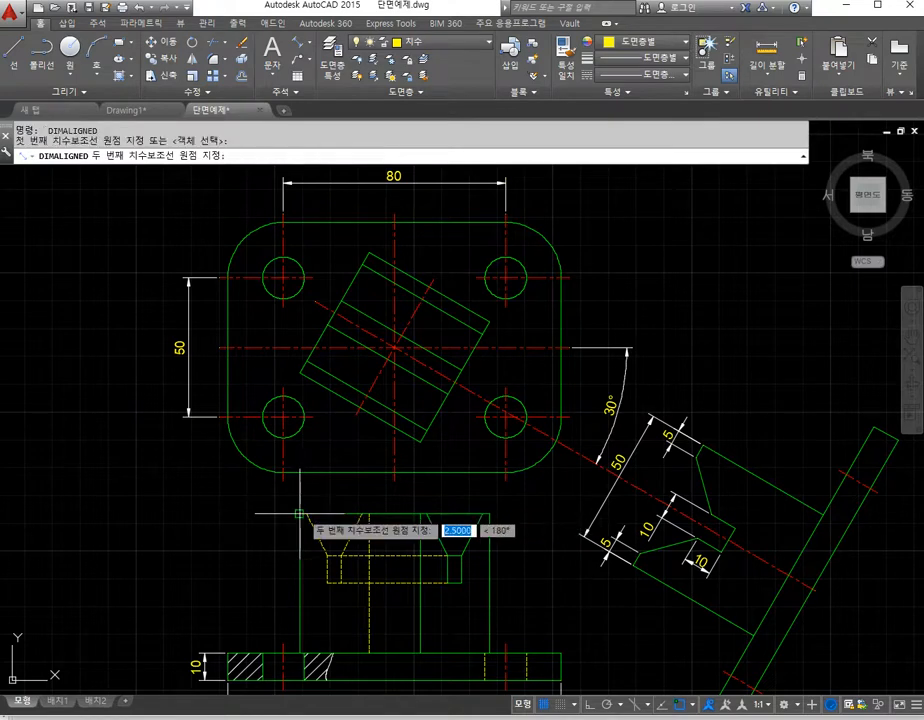
{"action": "key", "text": "Escape"}
{"action": "key", "text": "Return"}
{"action": "left_click", "coordinate": [299, 514]}
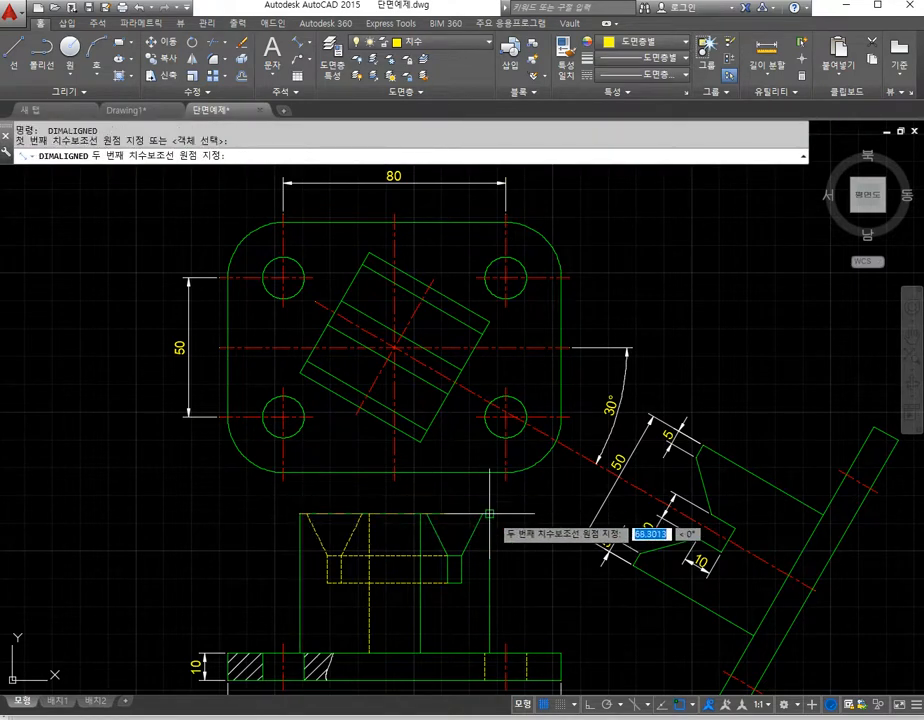
{"action": "left_click", "coordinate": [489, 514]}
{"action": "key", "text": "Escape"}
{"action": "key", "text": "Return"}
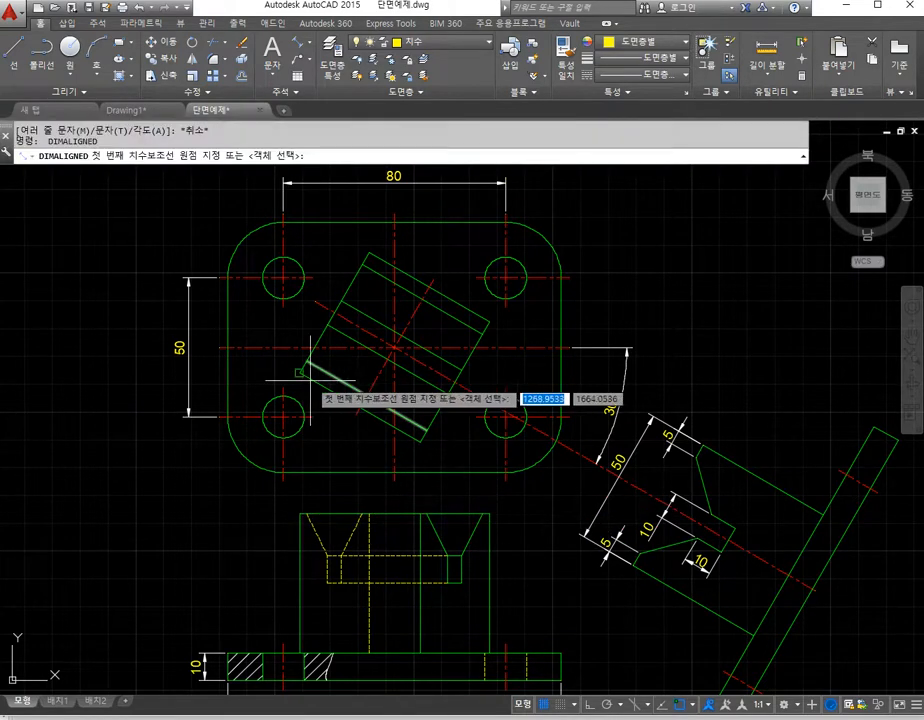
{"action": "left_click", "coordinate": [303, 382]}
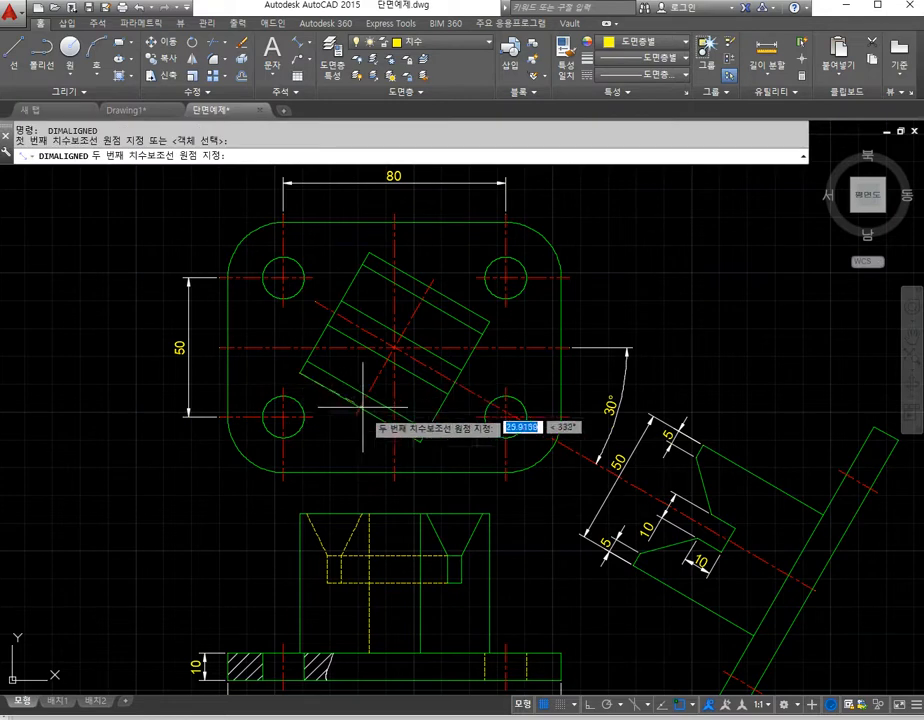
{"action": "left_click", "coordinate": [417, 440]}
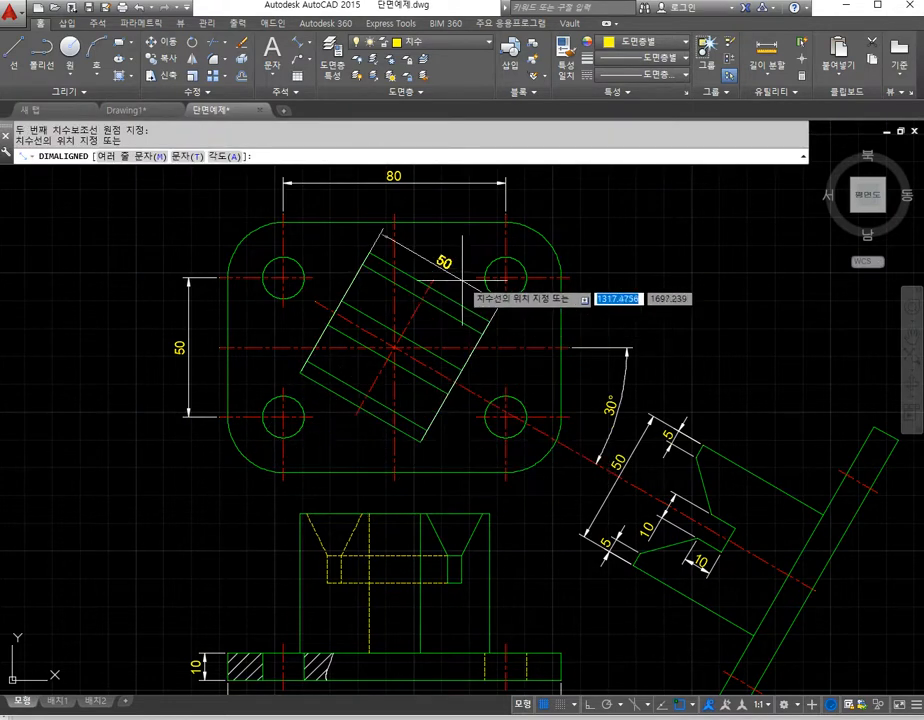
{"action": "middle_click_drag", "start_coordinate": [465, 300], "coordinate": [484, 422]}
{"action": "key", "text": "Escape"}
Step: Add an aligned dimension along the rotated block's upper edge in the top view, placed outside the plate beyond the hole spacing dimension
{"action": "key", "text": "Return"}
{"action": "left_click", "coordinate": [386, 373]}
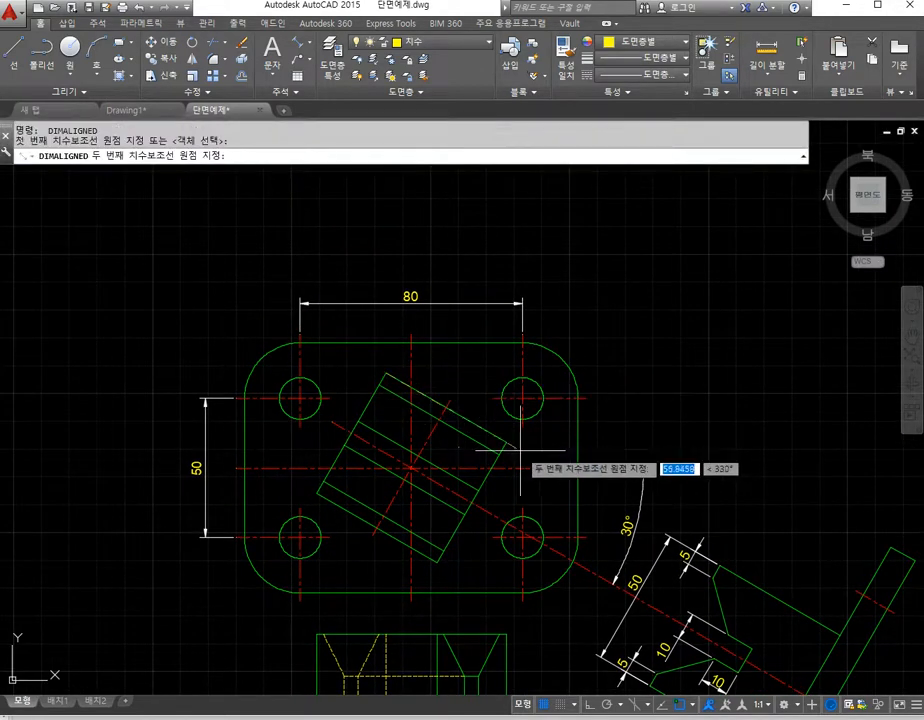
{"action": "left_click", "coordinate": [505, 441]}
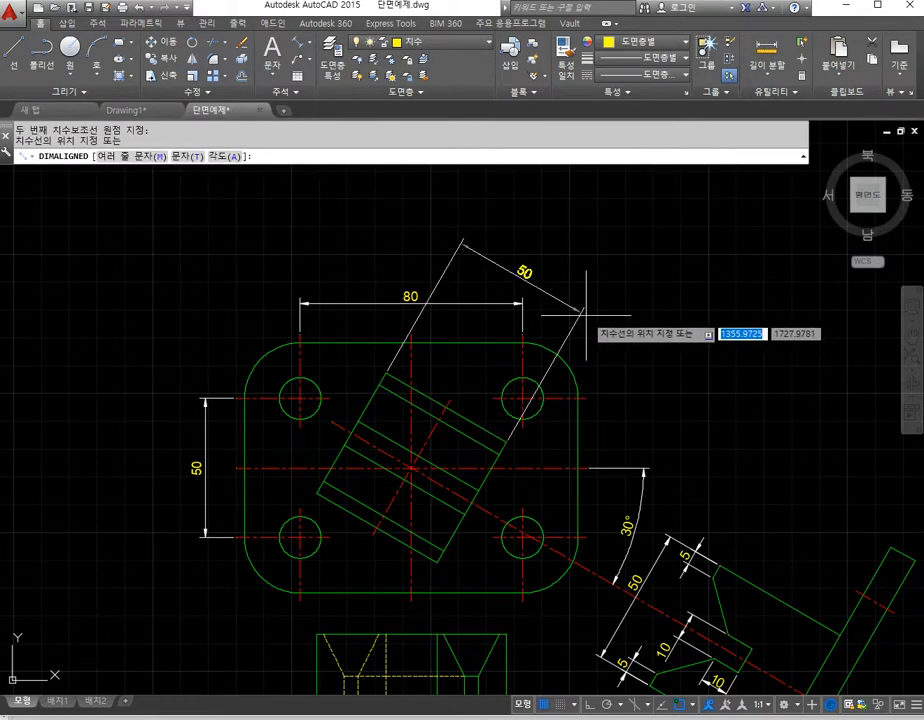
{"action": "left_click", "coordinate": [585, 313]}
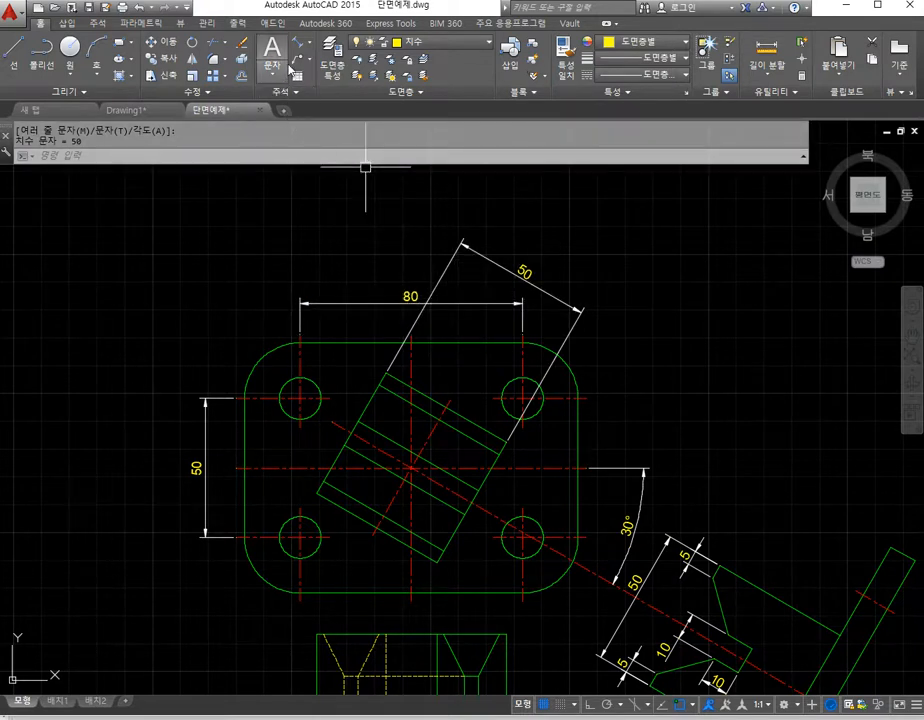
Step: Try to break the horizontal hole spacing dimension where the block dimension's extension line crosses it
{"action": "left_click", "coordinate": [97, 23]}
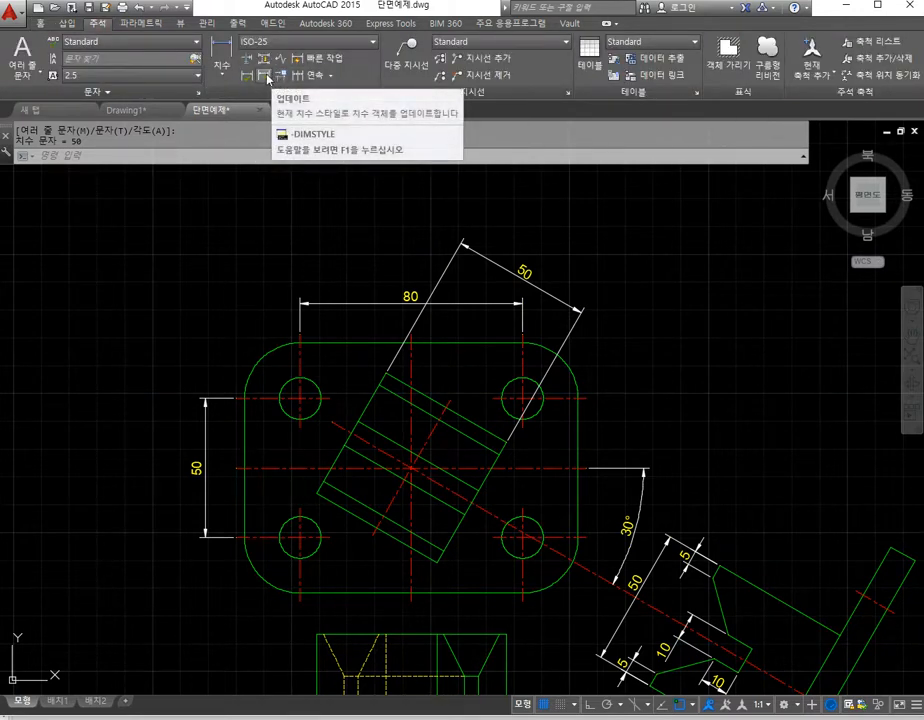
{"action": "left_click", "coordinate": [247, 58]}
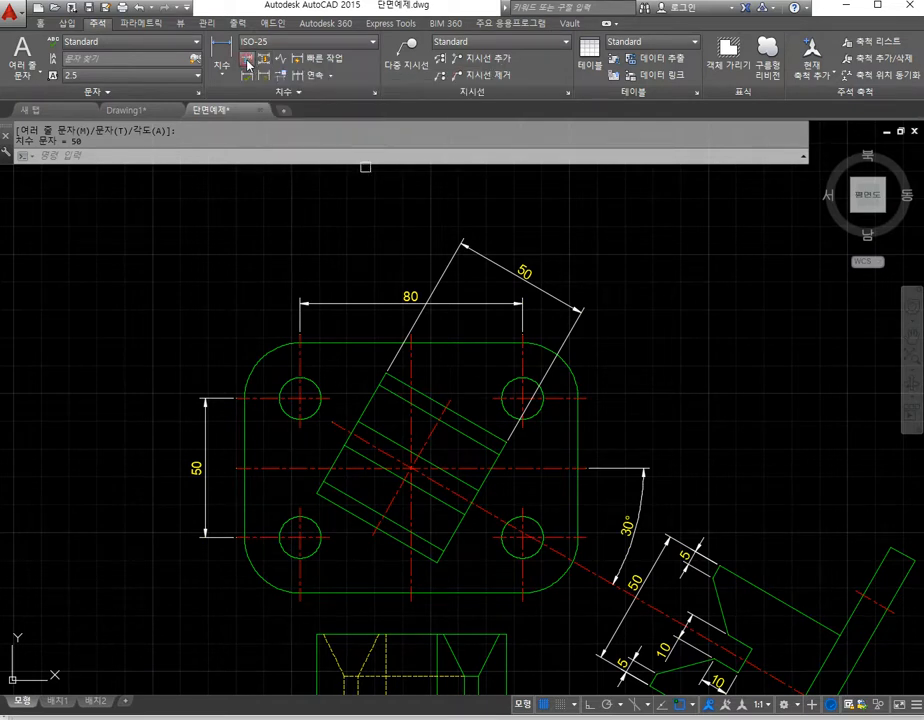
{"action": "left_click", "coordinate": [390, 302]}
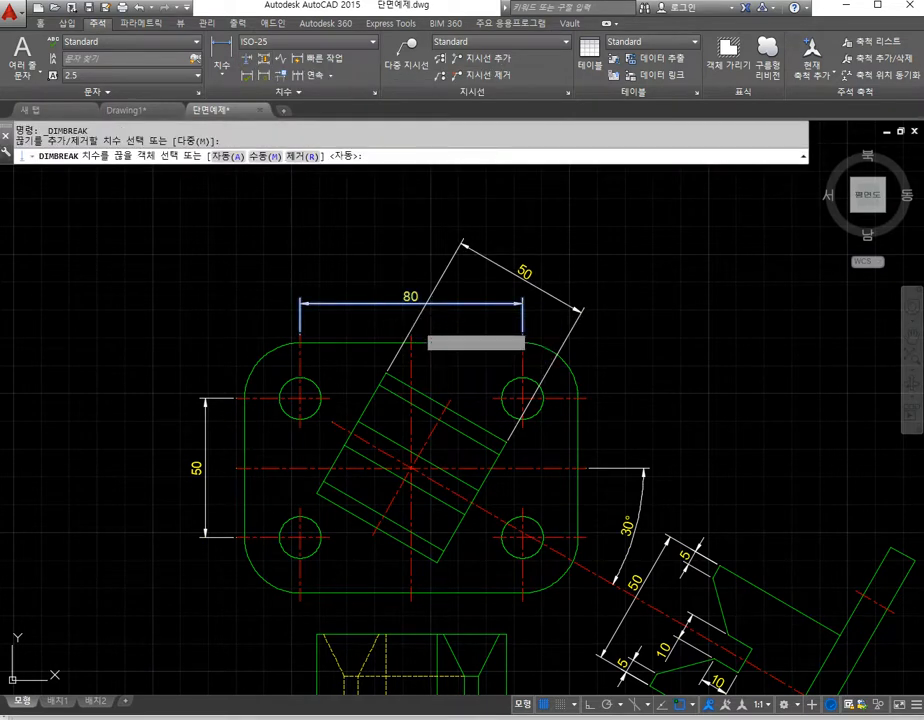
{"action": "left_click", "coordinate": [424, 319]}
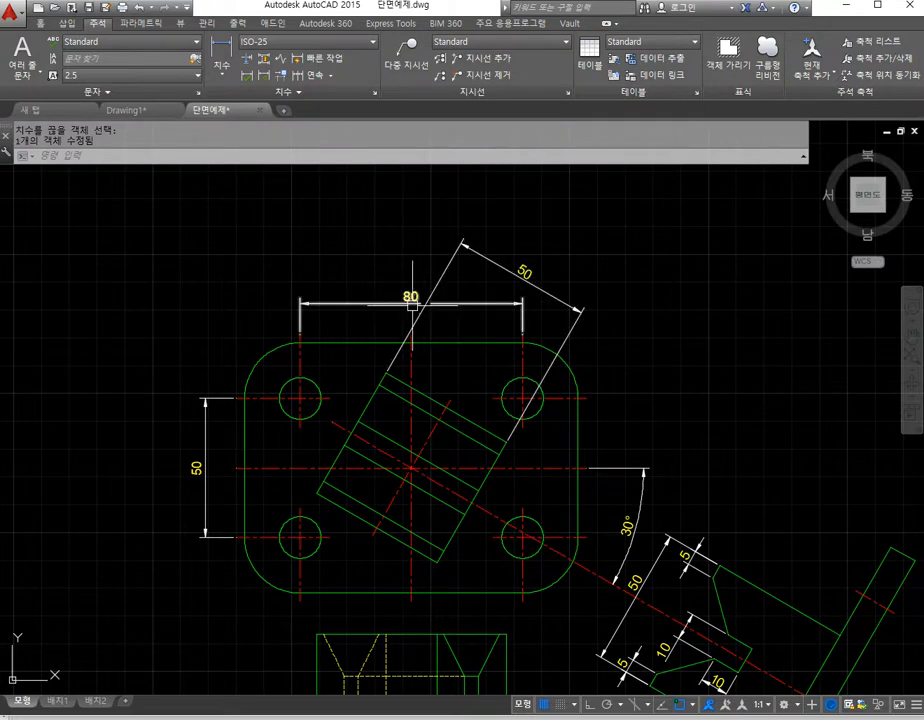
{"action": "key", "text": "ctrl+z"}
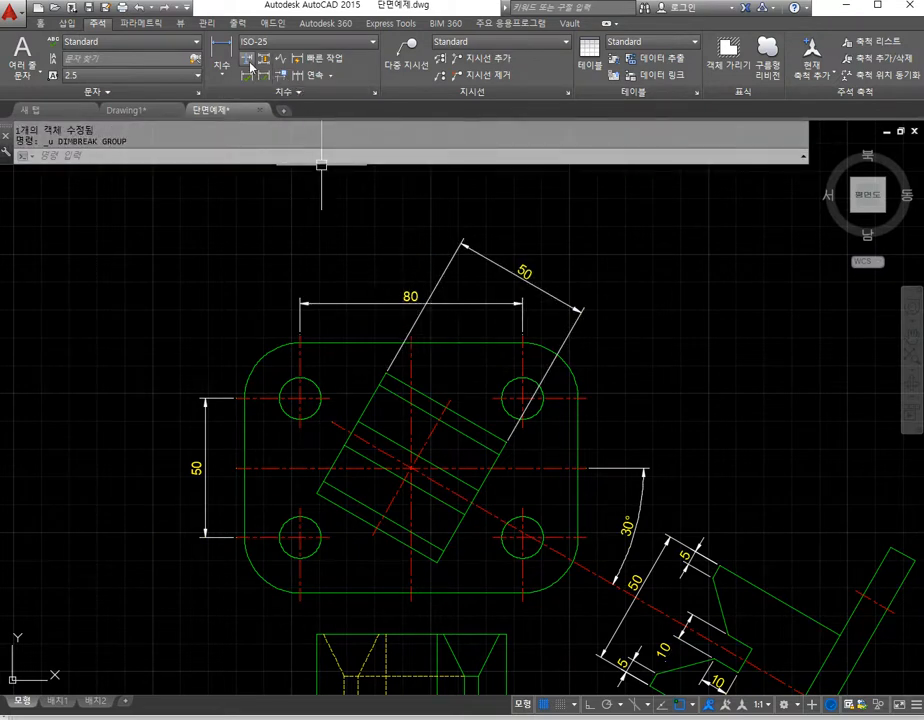
Step: Break the rotated block's aligned dimension where its extension line crosses the horizontal hole spacing dimension in the top view
{"action": "left_click", "coordinate": [247, 60]}
{"action": "left_click", "coordinate": [420, 318]}
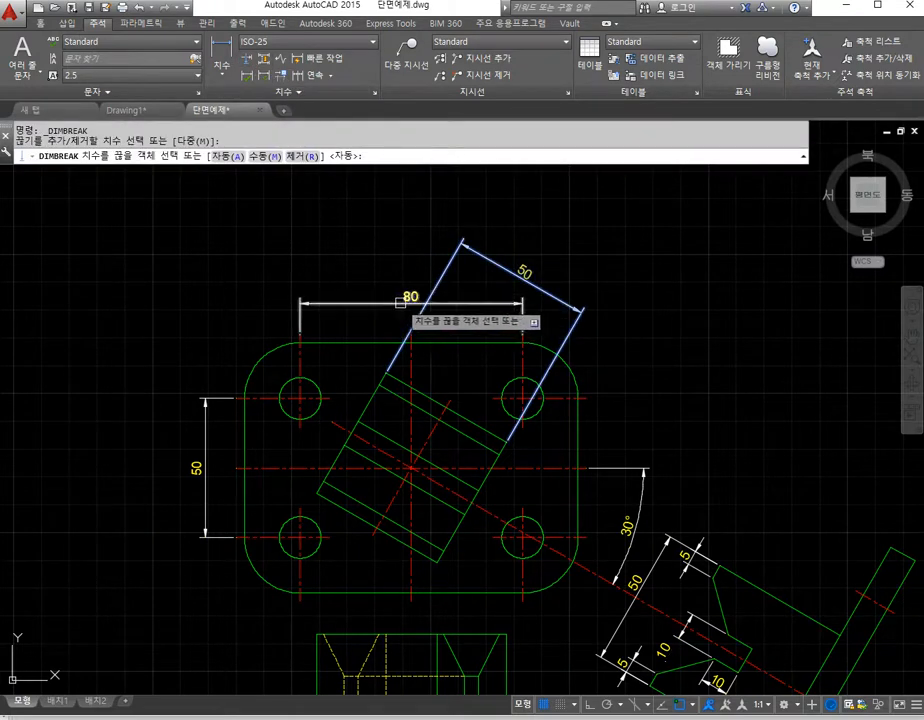
{"action": "left_click", "coordinate": [410, 302]}
{"action": "key", "text": "Escape"}
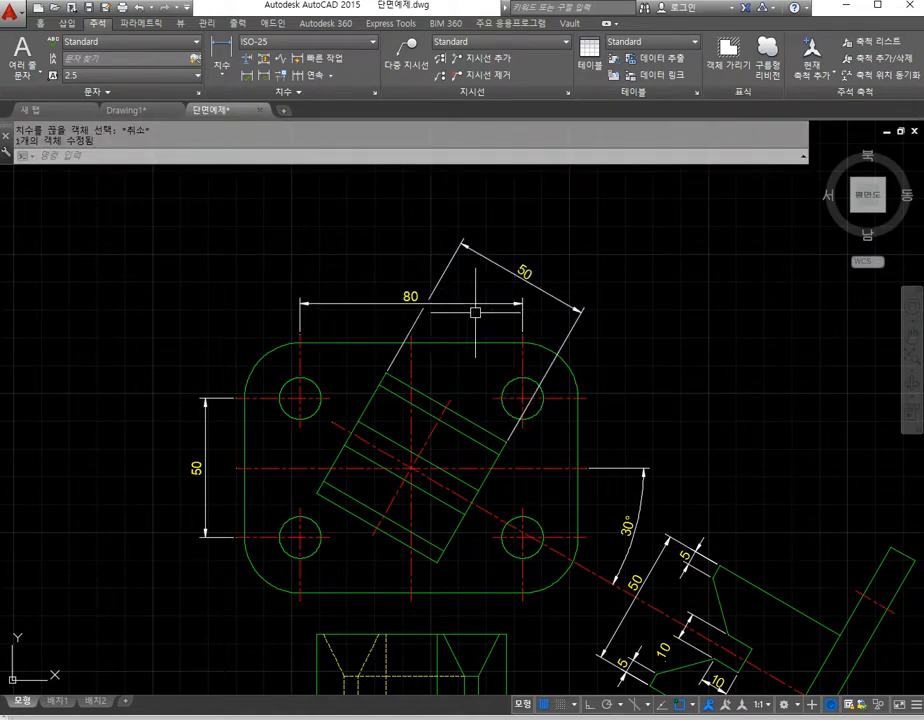
Step: Try shifting the horizontal hole spacing dimension line farther from the plate's upper edge in the top view
{"action": "left_click", "coordinate": [412, 300]}
{"action": "scroll", "coordinate": [412, 300], "scroll_direction": "up", "scroll_amount": 2}
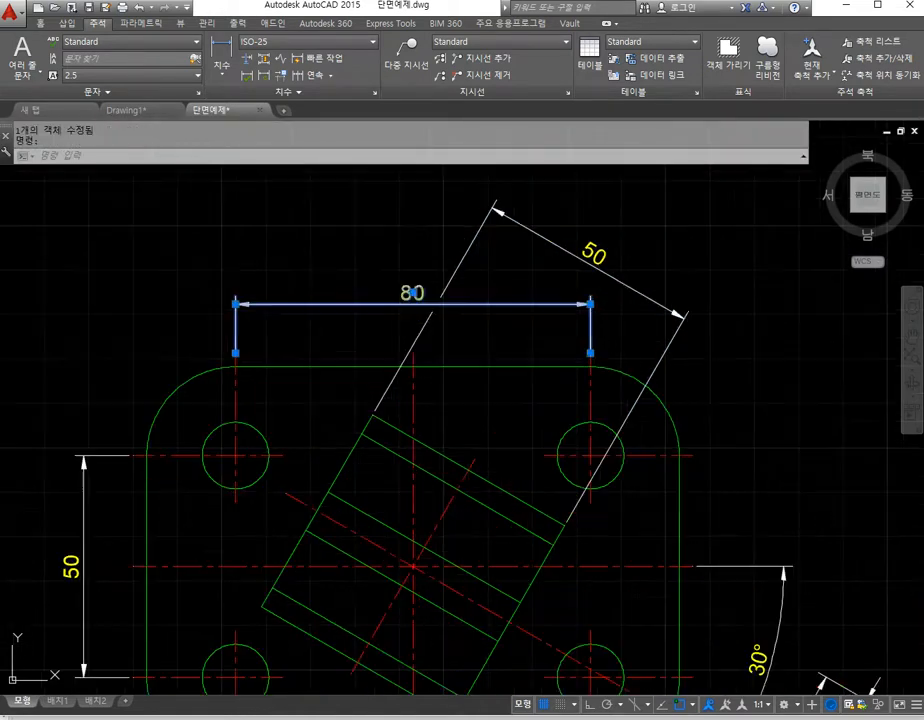
{"action": "left_click", "coordinate": [413, 290]}
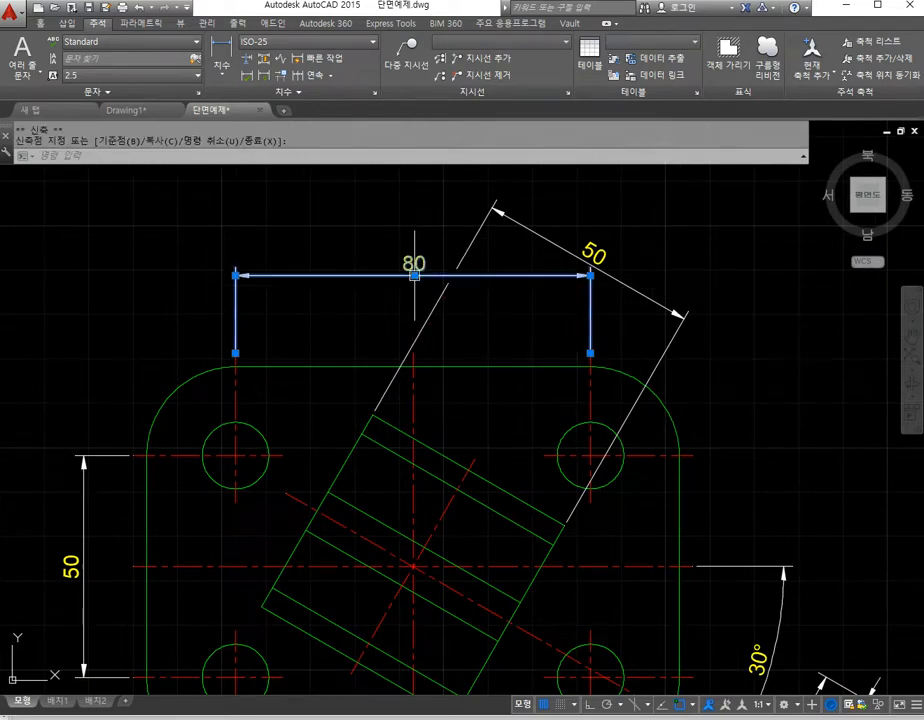
{"action": "key", "text": "Escape"}
{"action": "key", "text": "Escape"}
{"action": "scroll", "coordinate": [443, 355], "scroll_direction": "down", "scroll_amount": 2}
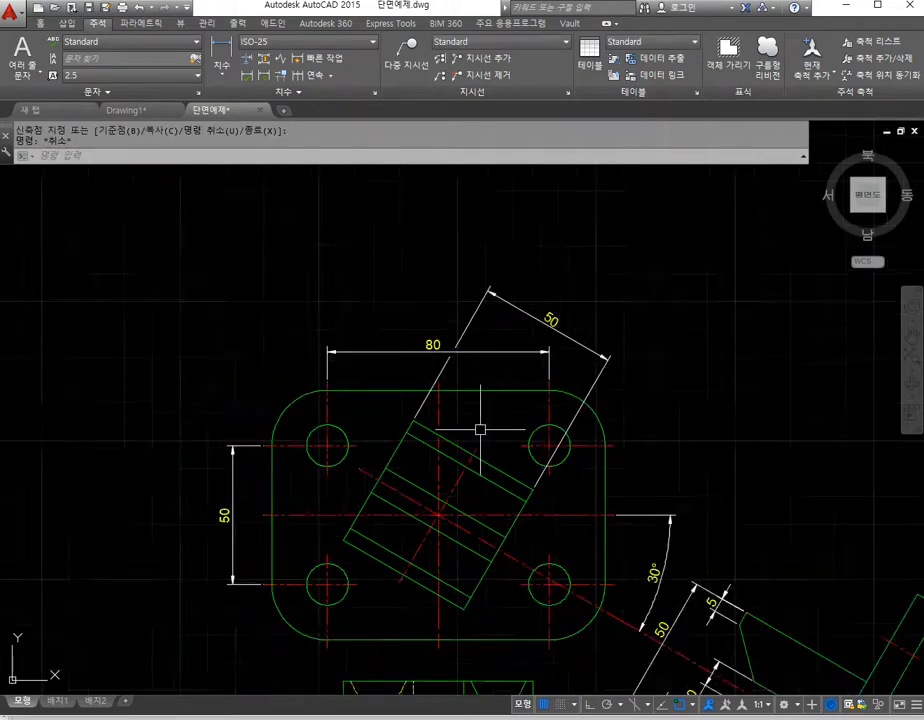
Step: Dimension the base plate's overall vertical width in the top view, placed outside the vertical hole spacing dimension
{"action": "middle_click_drag", "start_coordinate": [478, 427], "coordinate": [545, 360]}
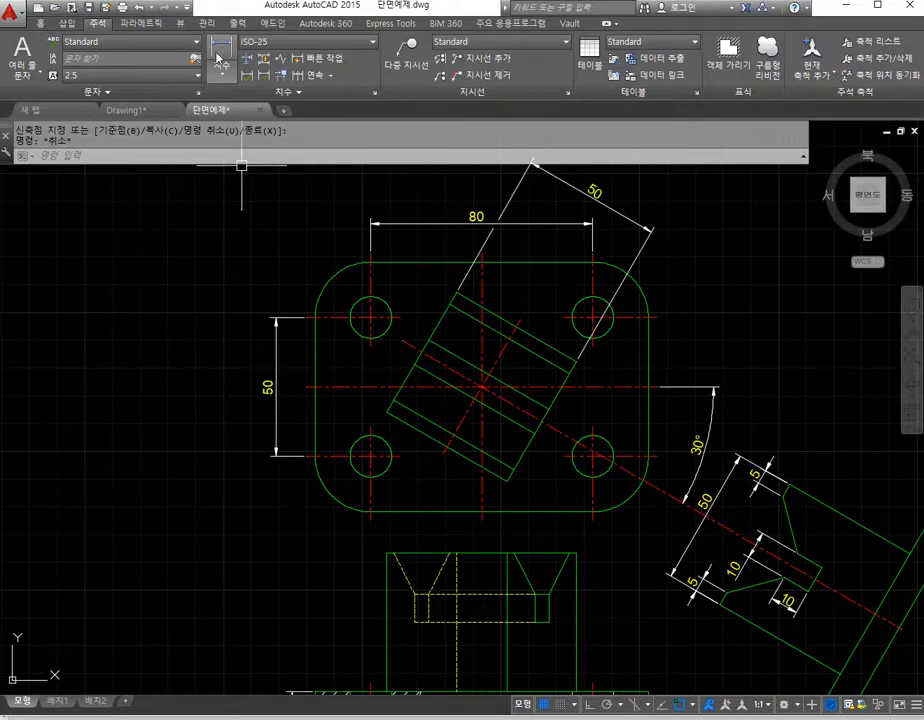
{"action": "left_click", "coordinate": [222, 55]}
{"action": "left_click", "coordinate": [370, 318]}
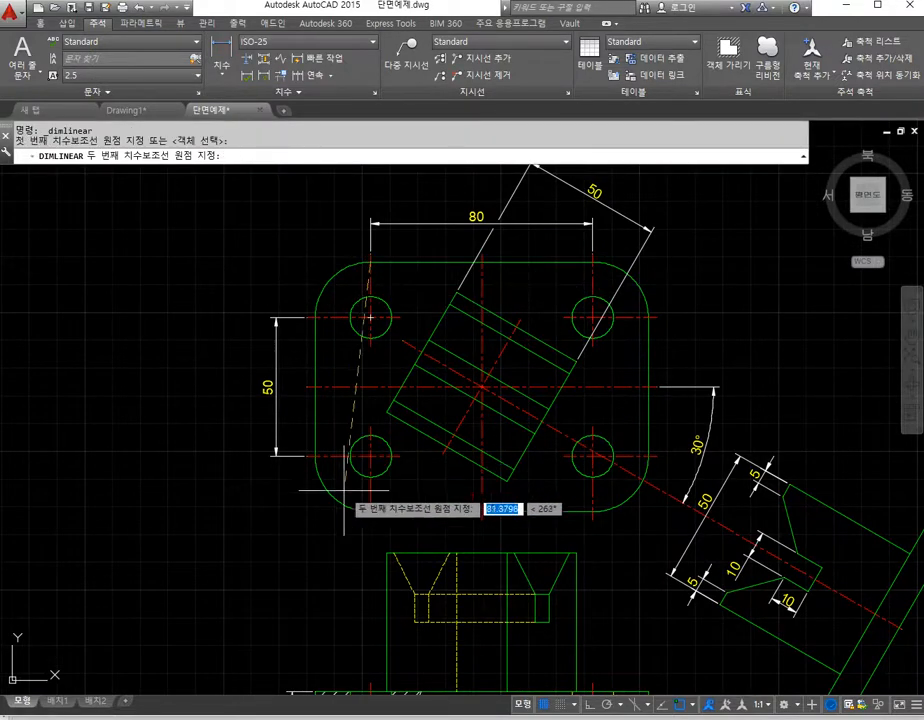
{"action": "left_click", "coordinate": [370, 510]}
{"action": "left_click", "coordinate": [240, 480]}
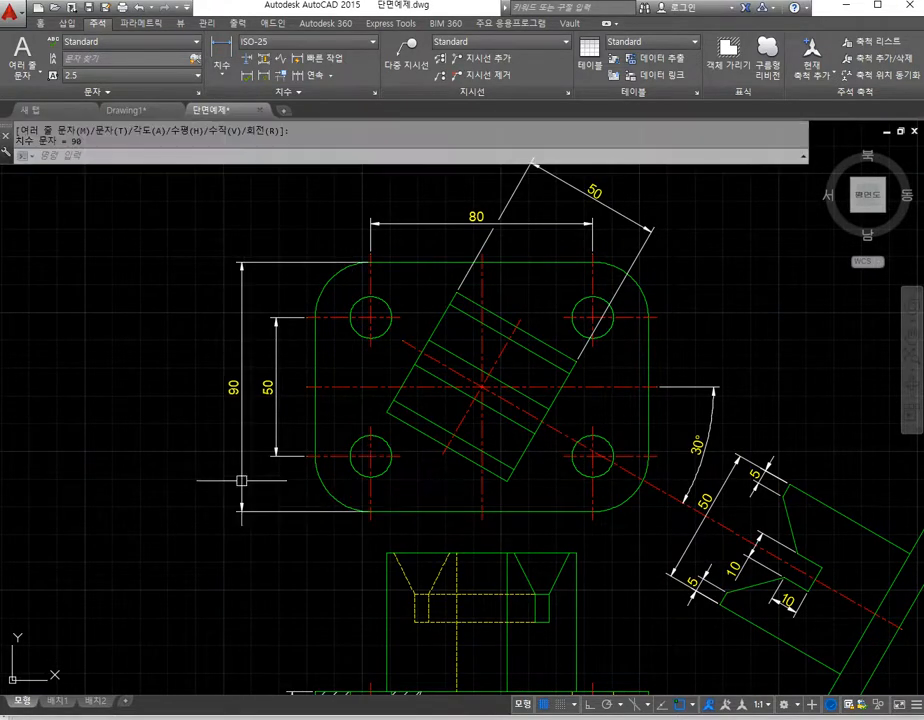
{"action": "middle_click_drag", "start_coordinate": [484, 528], "coordinate": [485, 426]}
{"action": "middle_click_drag", "start_coordinate": [466, 521], "coordinate": [482, 643]}
{"action": "middle_click_drag", "start_coordinate": [553, 542], "coordinate": [542, 351]}
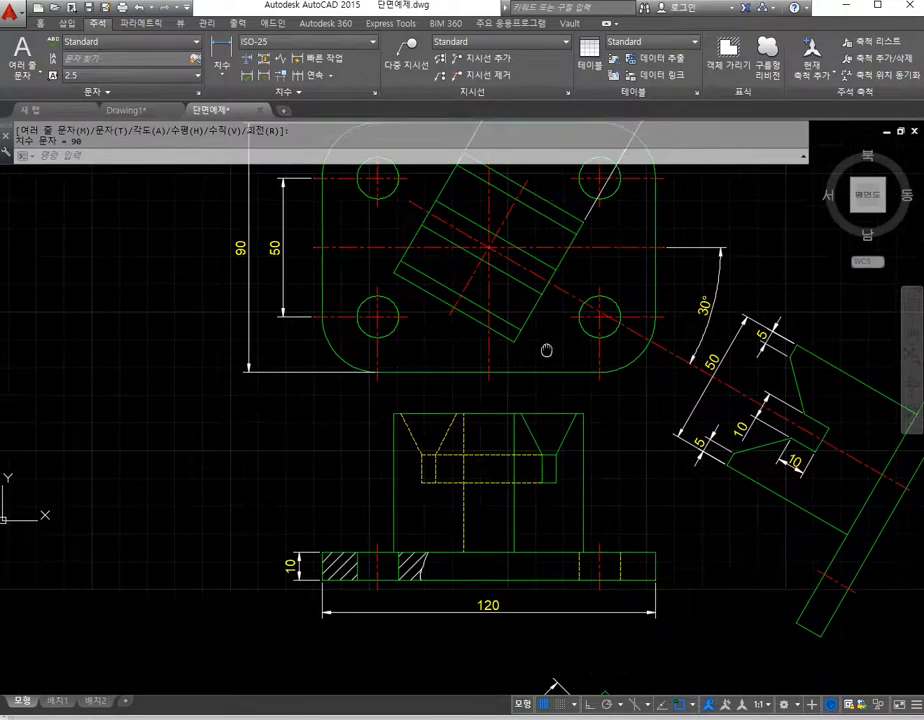
{"action": "scroll", "coordinate": [502, 470], "scroll_direction": "down", "scroll_amount": 5}
{"action": "scroll", "coordinate": [502, 478], "scroll_direction": "up", "scroll_amount": 5}
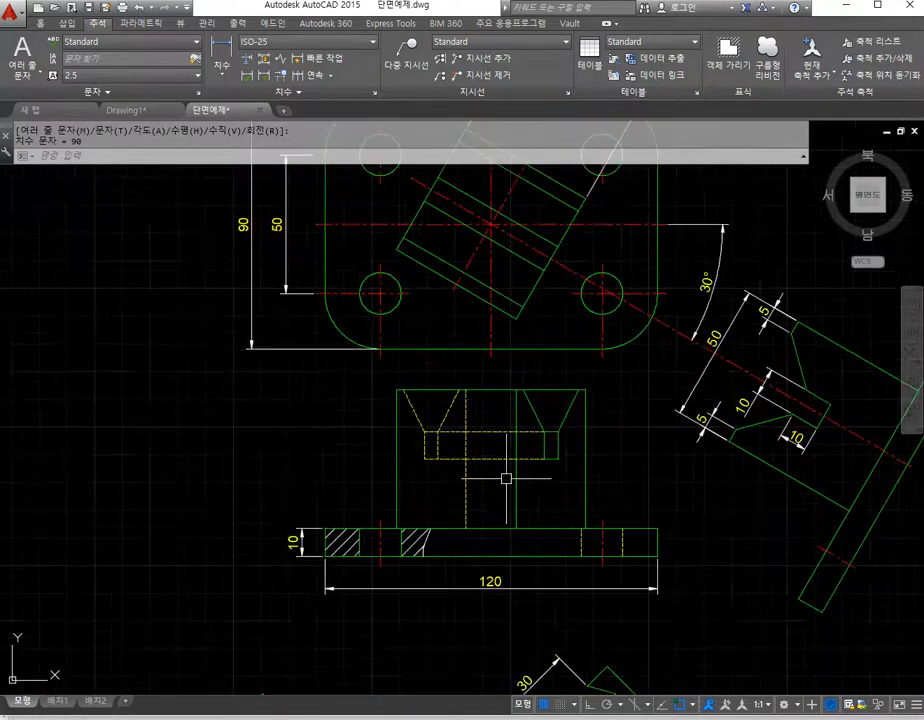
Step: Add a quick leader reading 4-Ø15 from the sectioned hole's centreline on the base plate's upper edge in the front view
{"action": "middle_click_drag", "start_coordinate": [386, 421], "coordinate": [405, 486]}
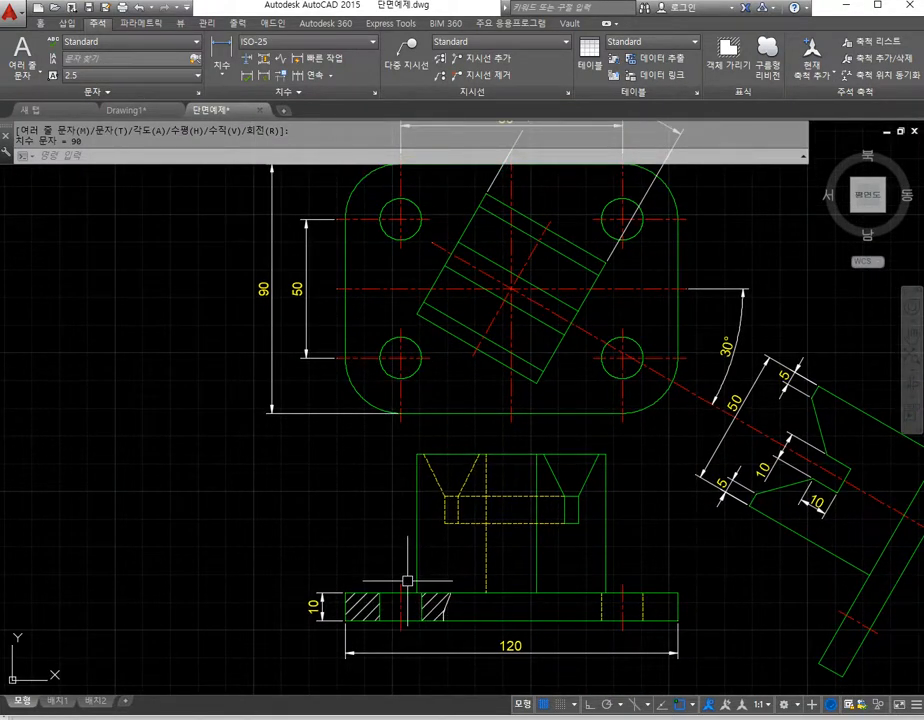
{"action": "type", "text": "LE"}
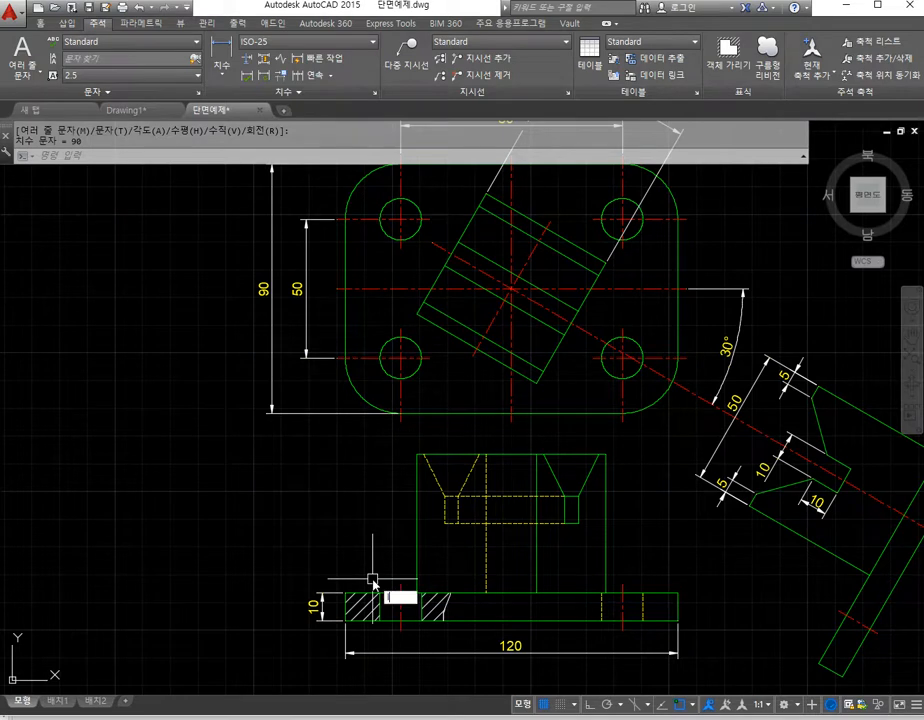
{"action": "key", "text": "Return"}
{"action": "left_click", "coordinate": [400, 592]}
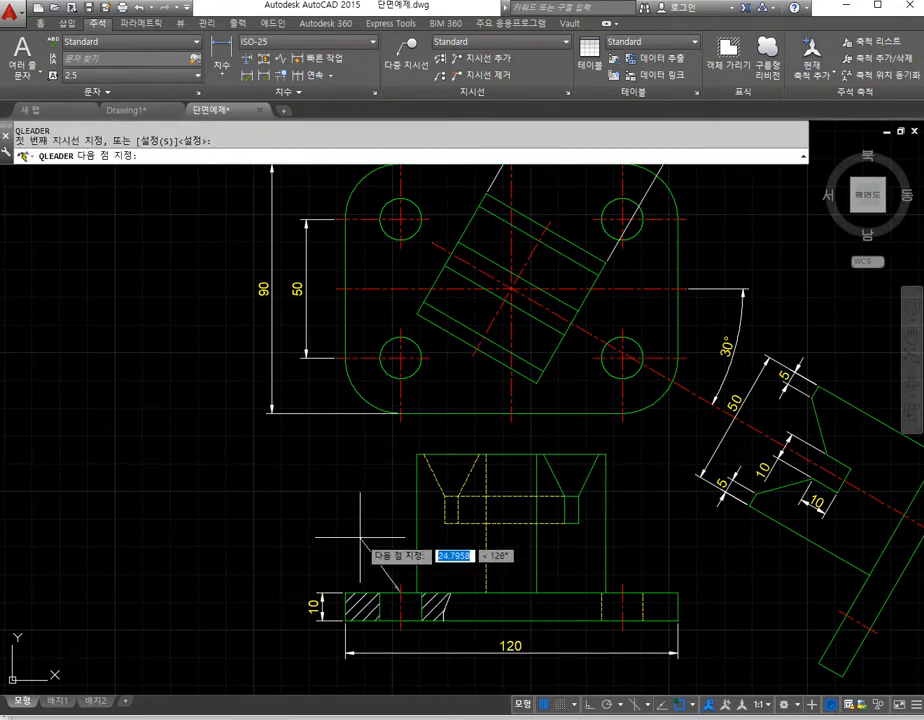
{"action": "left_click", "coordinate": [360, 537]}
{"action": "key", "text": "Return"}
{"action": "key", "text": "Return"}
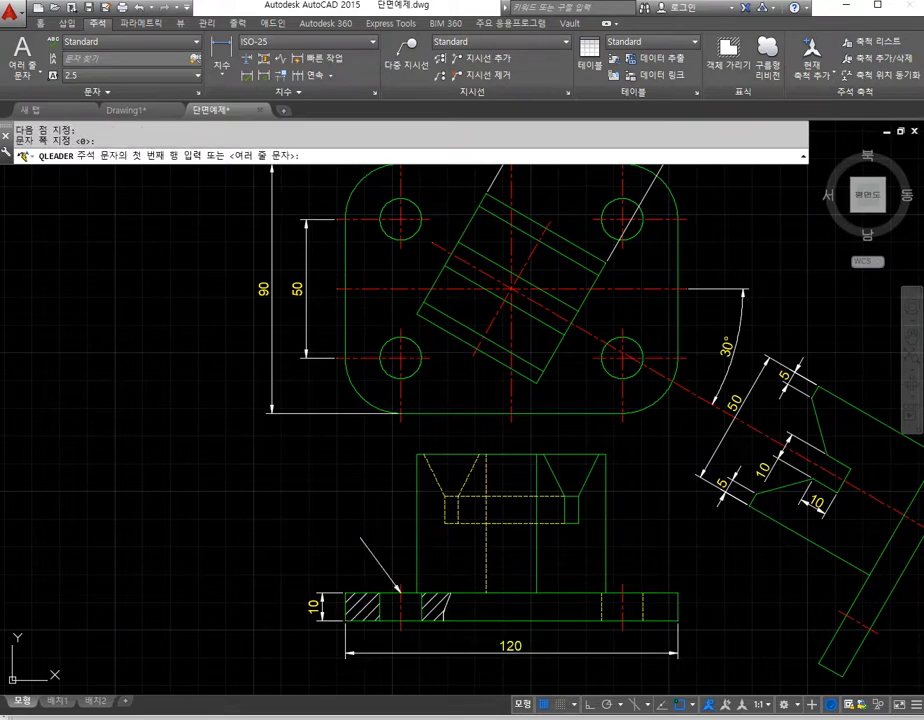
{"action": "key", "text": "Return"}
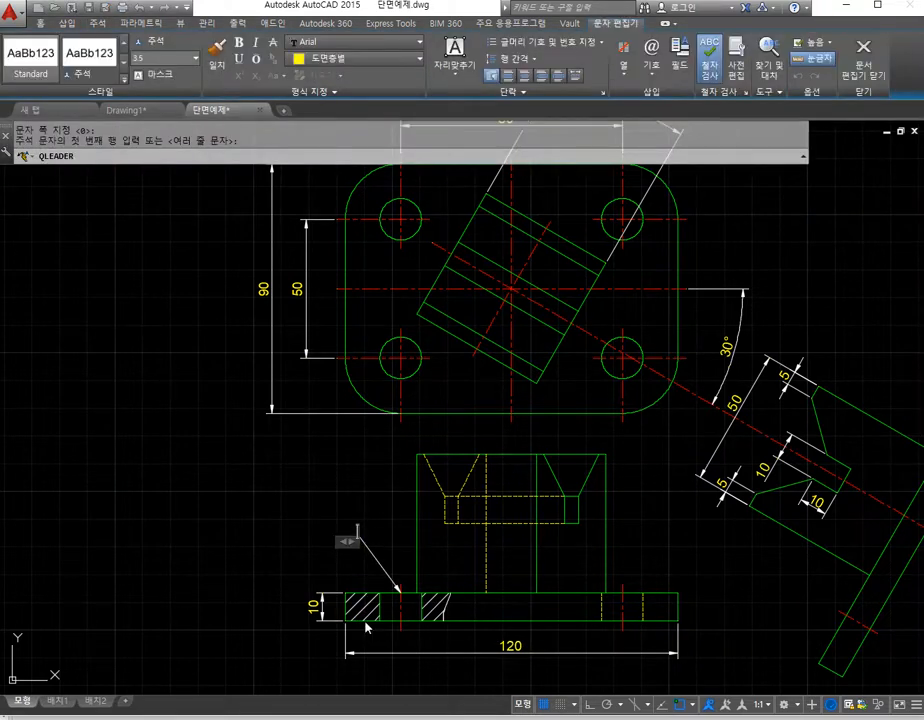
{"action": "type", "text": "4"}
{"action": "type", "text": "-%%c"}
{"action": "type", "text": "15"}
{"action": "left_click", "coordinate": [857, 72]}
{"action": "key", "text": "Escape"}
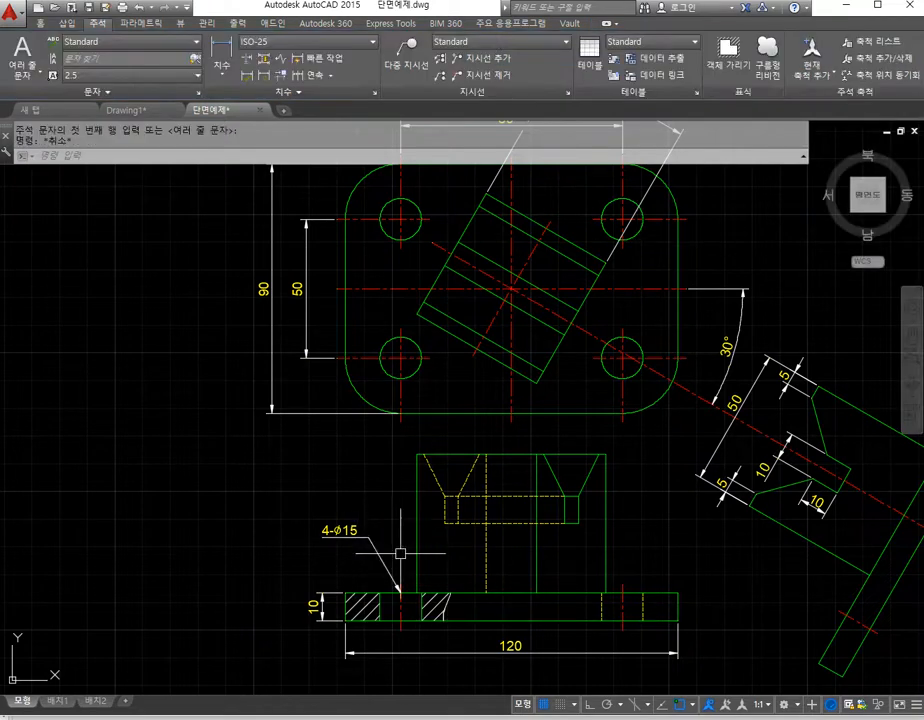
Step: Review the quick leader's text attachment settings, including the option to underline the bottom line, without placing another leader
{"action": "mouse_move", "coordinate": [426, 558]}
{"action": "middle_mouse_down"}
{"action": "mouse_move", "coordinate": [379, 537]}
{"action": "mouse_move", "coordinate": [228, 530]}
{"action": "middle_mouse_up"}
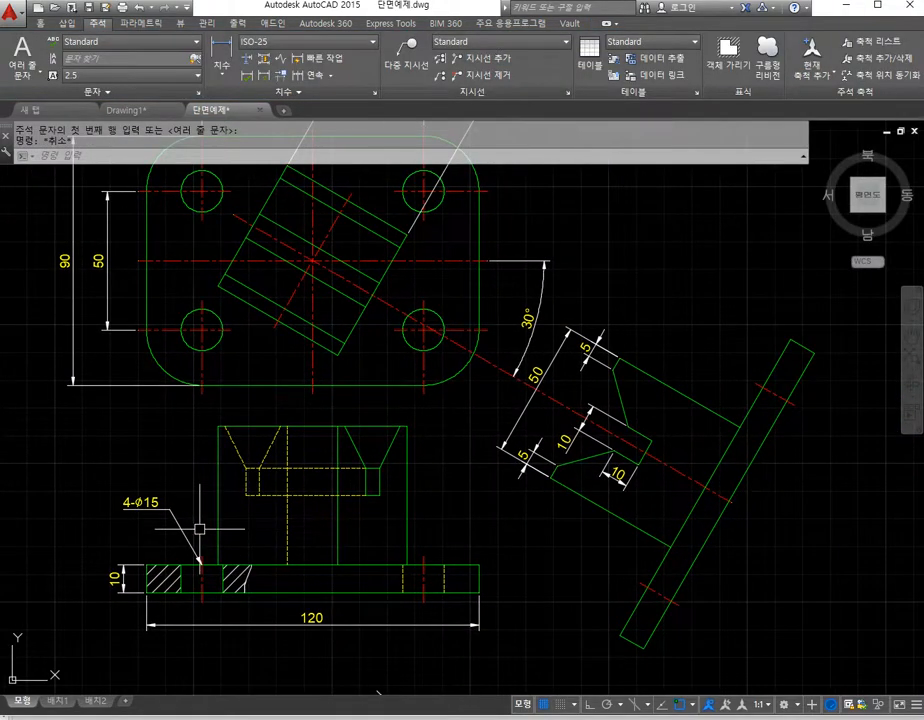
{"action": "type", "text": "le"}
{"action": "key", "text": "Return"}
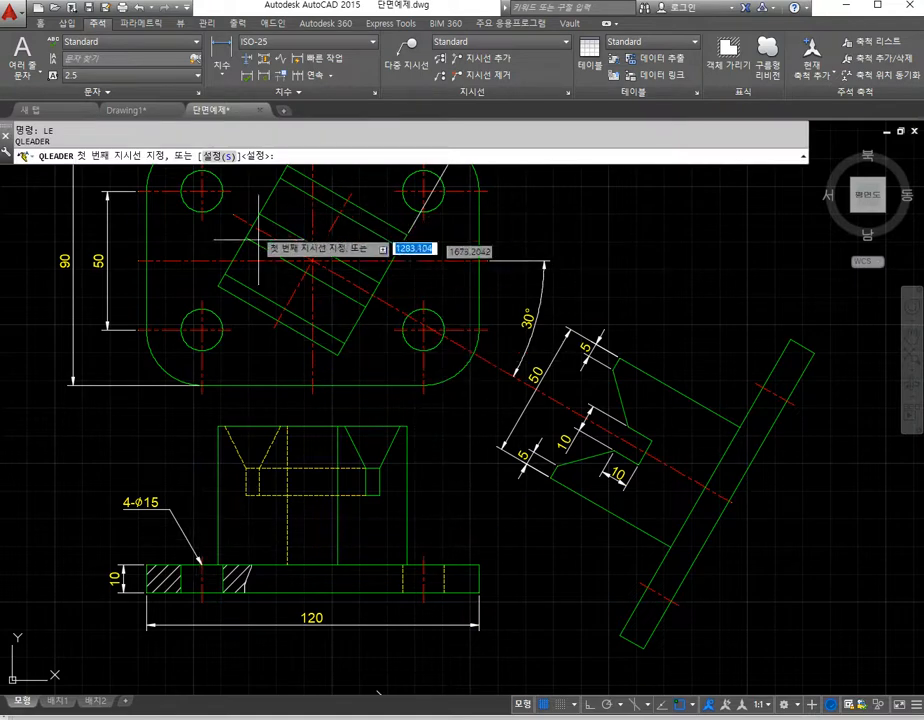
{"action": "left_click", "coordinate": [217, 156]}
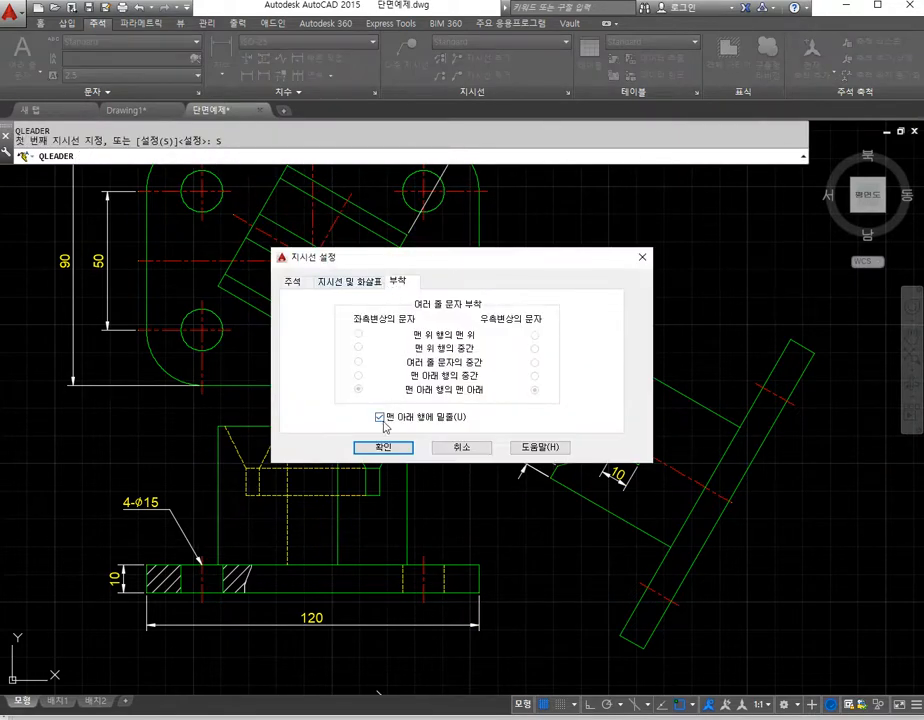
{"action": "left_click", "coordinate": [360, 446]}
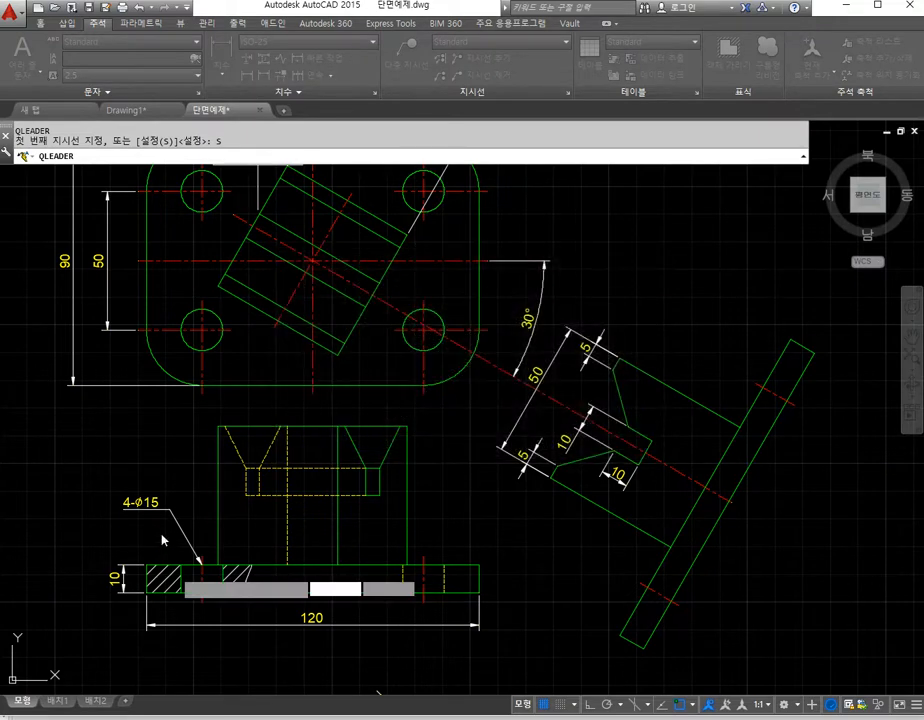
{"action": "key", "text": "Escape"}
{"action": "scroll", "coordinate": [235, 525], "scroll_direction": "down", "scroll_amount": 2}
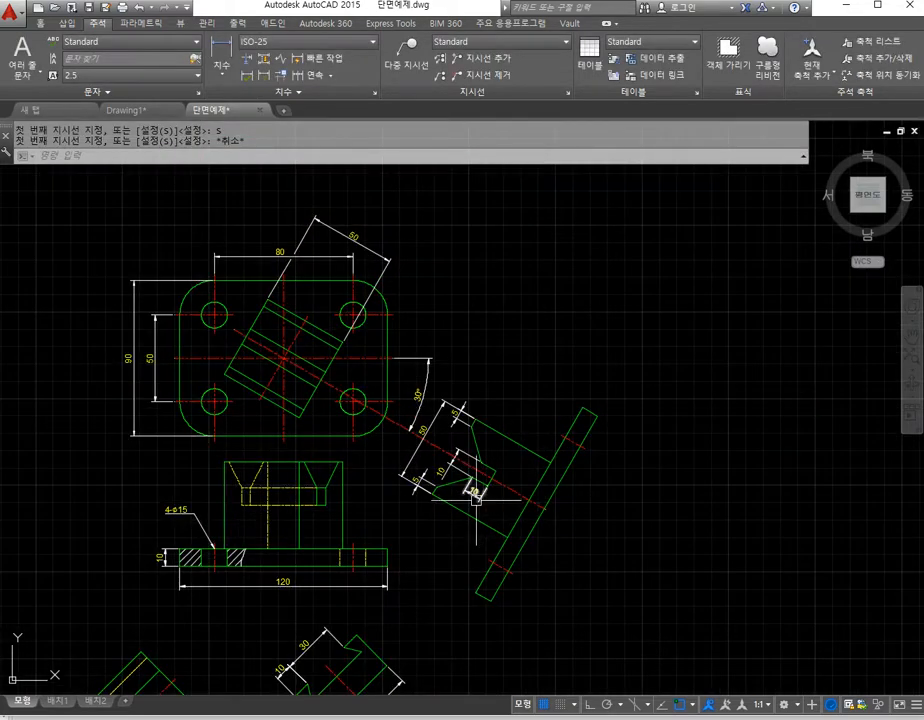
{"action": "middle_click_drag", "start_coordinate": [476, 497], "coordinate": [542, 507]}
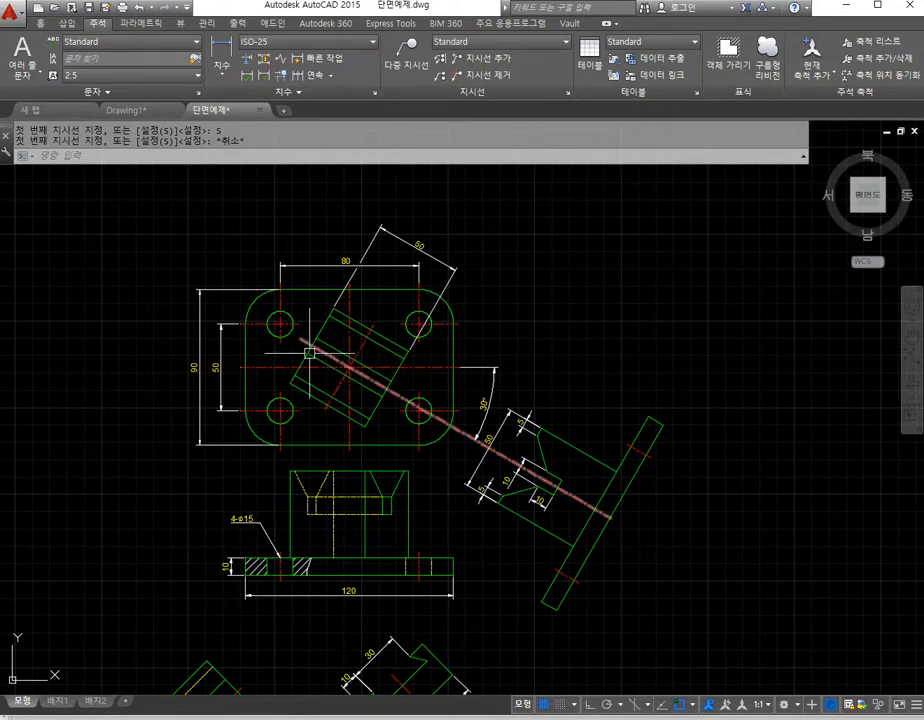
{"action": "mouse_move", "coordinate": [440, 488]}
{"action": "middle_mouse_down"}
{"action": "mouse_move", "coordinate": [447, 478]}
{"action": "mouse_move", "coordinate": [487, 534]}
{"action": "mouse_move", "coordinate": [505, 507]}
{"action": "mouse_move", "coordinate": [501, 538]}
{"action": "middle_mouse_up"}
{"action": "middle_click_drag", "start_coordinate": [567, 584], "coordinate": [564, 585]}
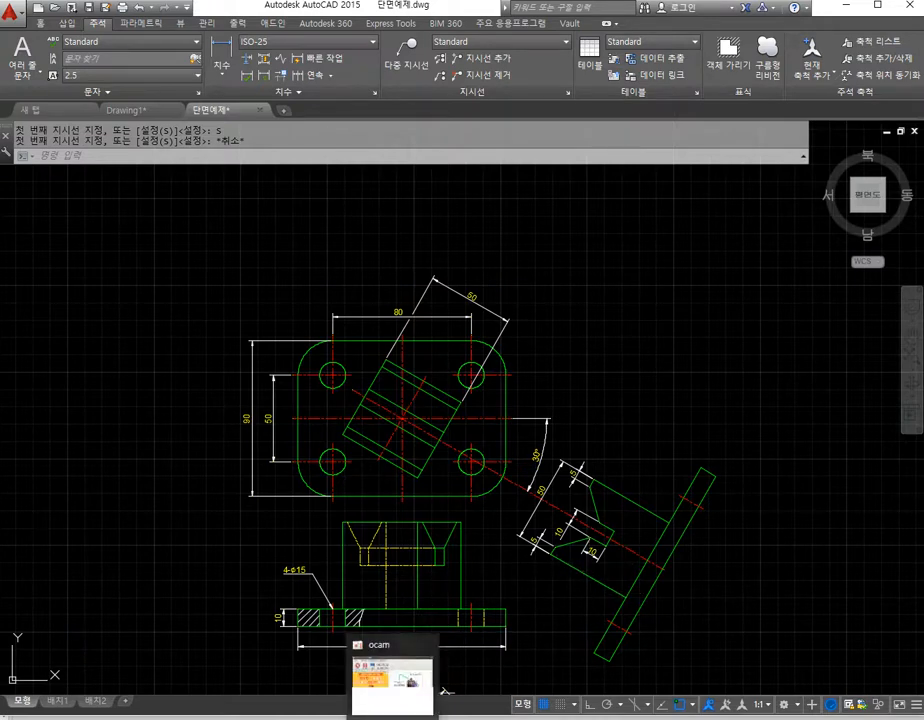
Step: Switch to Adobe Acrobat Reader to examine the dimensioned 3D exercise in CAD1-학생용.pdf, and return to the AutoCAD drawing
{"action": "left_click", "coordinate": [368, 718]}
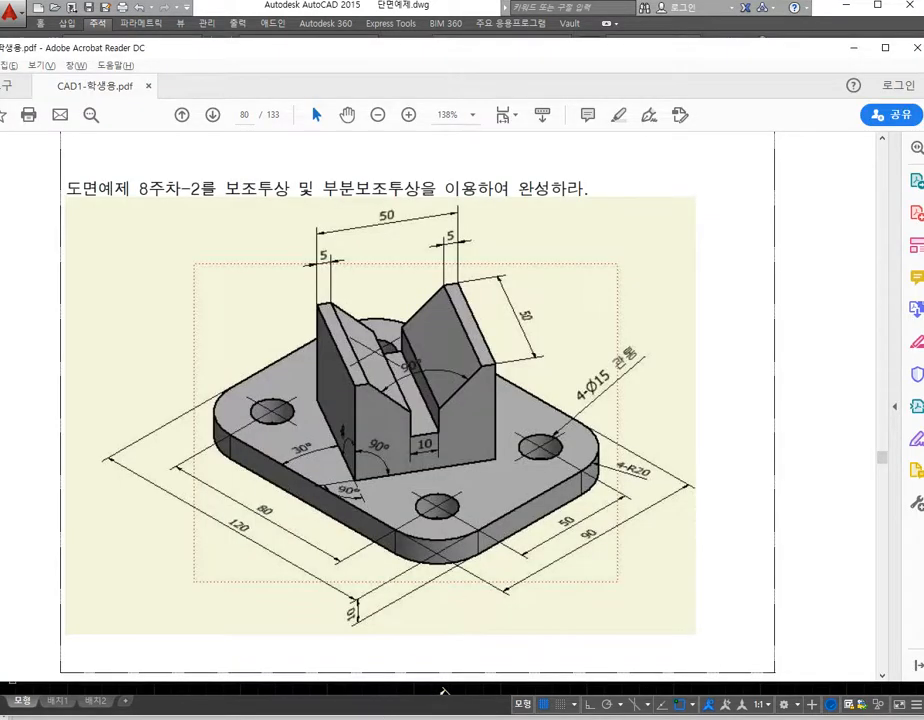
{"action": "left_click", "coordinate": [383, 717]}
{"action": "left_click", "coordinate": [365, 718]}
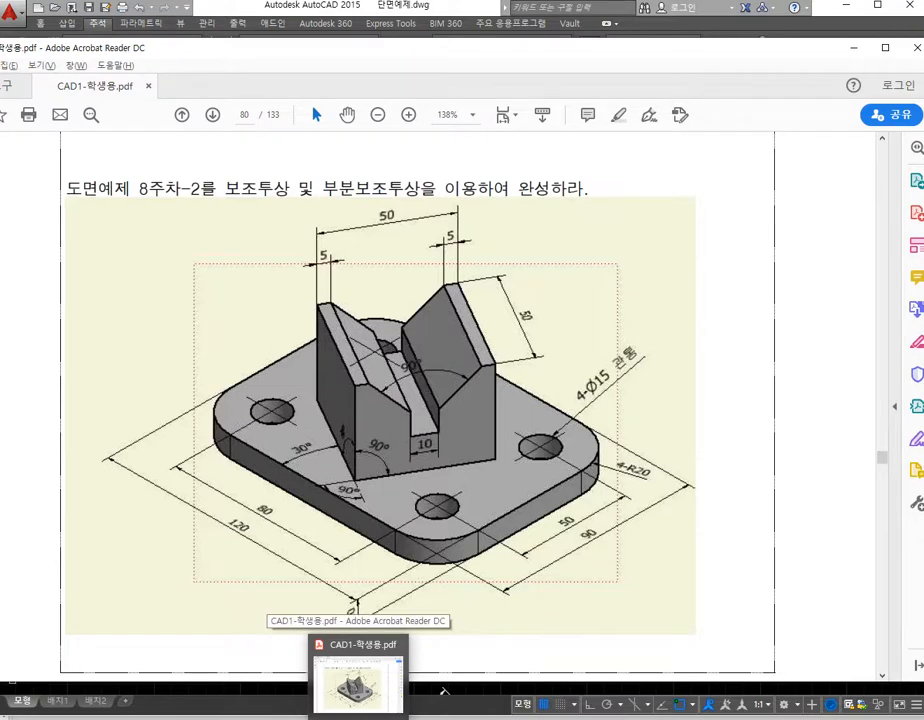
{"action": "left_click", "coordinate": [360, 717]}
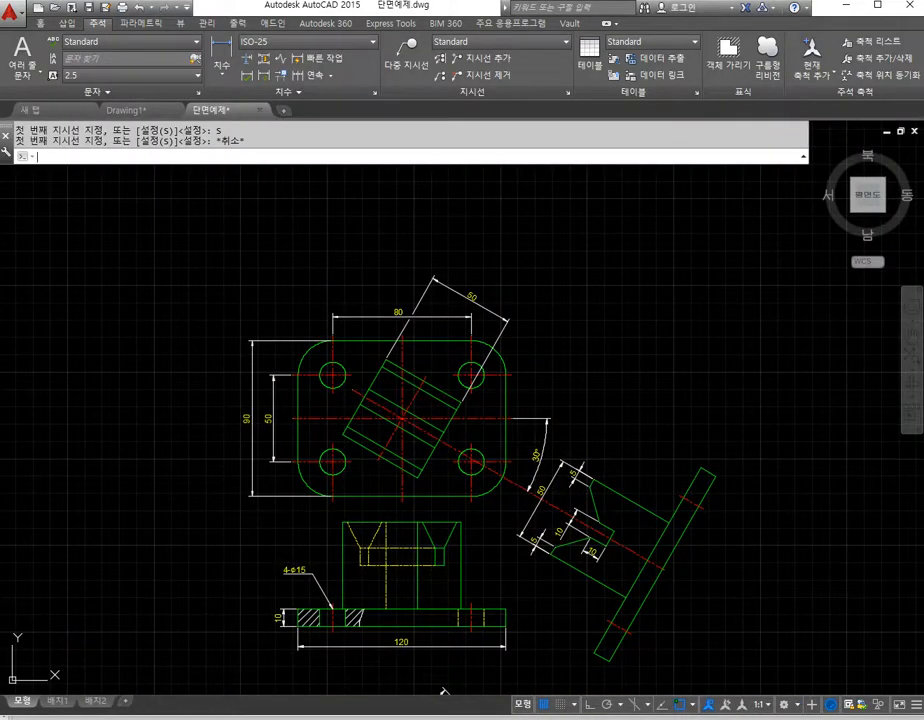
Step: Switch to Autodesk Inventor to examine the auxiliary and section views in the 예제8 drawing, and return to 단면예제.dwg in AutoCAD
{"action": "left_click", "coordinate": [455, 716]}
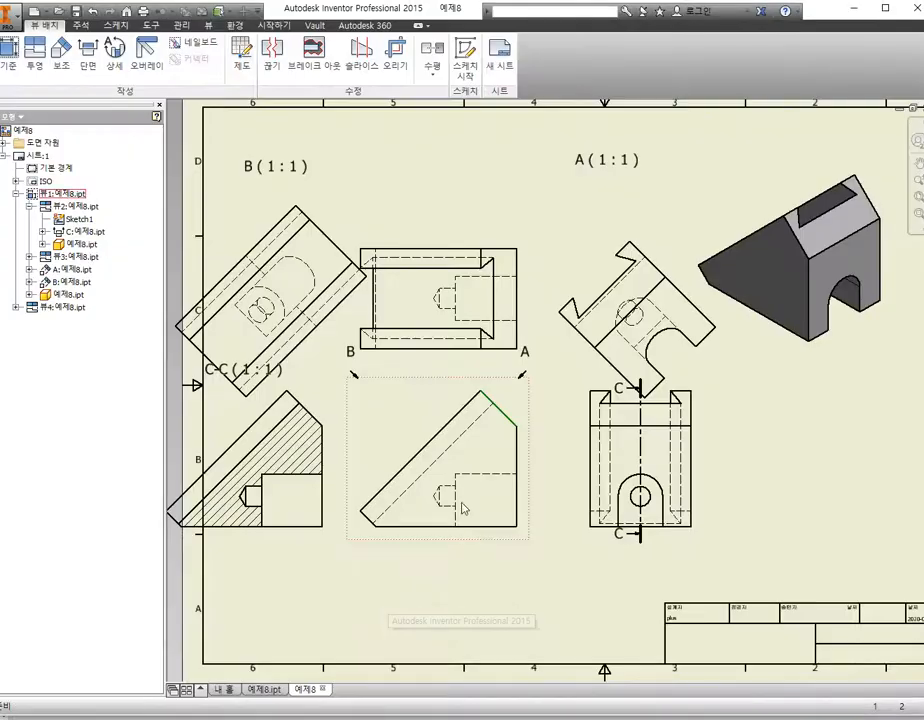
{"action": "scroll", "coordinate": [504, 539], "scroll_direction": "up", "scroll_amount": 5}
{"action": "scroll", "coordinate": [507, 536], "scroll_direction": "down", "scroll_amount": 3}
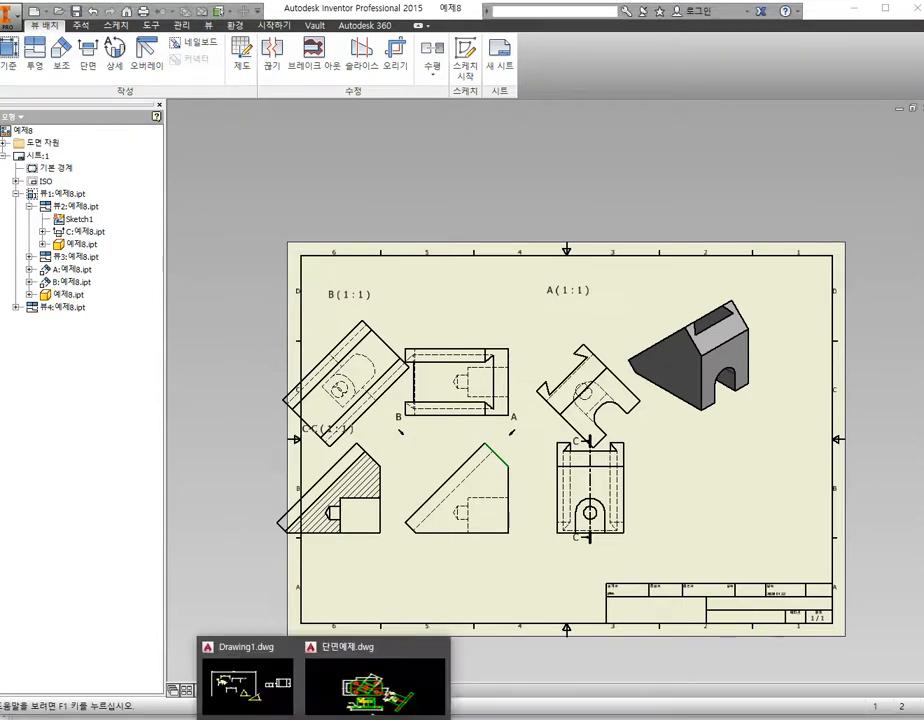
{"action": "left_click", "coordinate": [383, 685]}
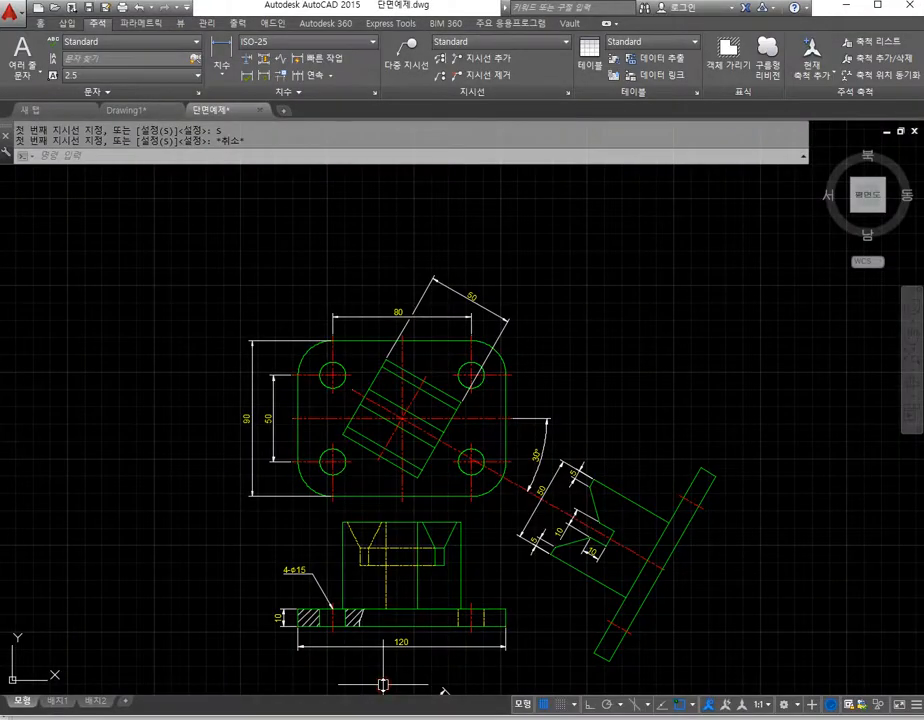